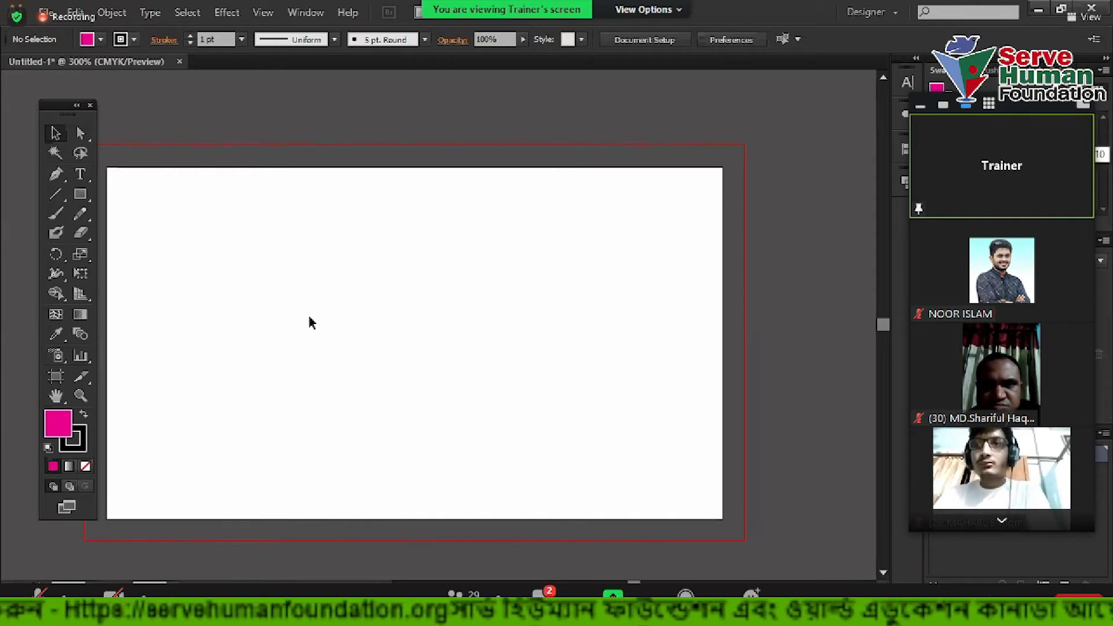
# Draw a wide stroke-free bar and stack copies beneath it to make four bars
pyautogui.click(87, 200)
pyautogui.moveTo(147, 202); pyautogui.dragTo(409, 258)
pyautogui.press('v')
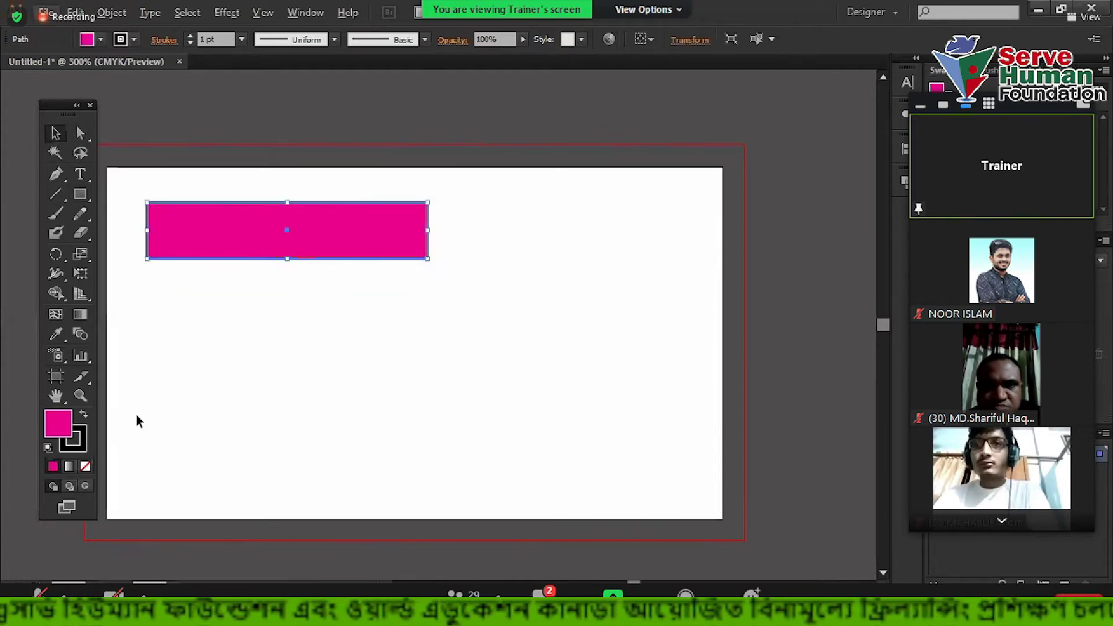
pyautogui.click(86, 466)
pyautogui.moveTo(392, 244); pyautogui.dragTo(380, 302)
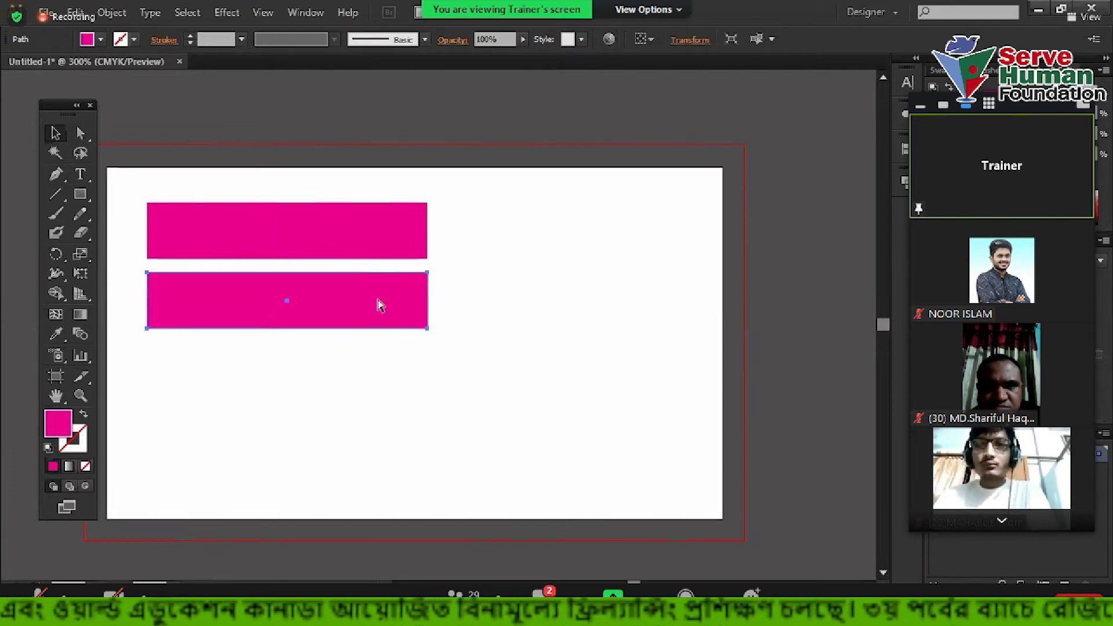
pyautogui.hotkey('ctrl', 'd')
pyautogui.hotkey('ctrl', 'd')
# Fill the four bars green, black, blue and orange
pyautogui.click(471, 313)
pyautogui.click(417, 236)
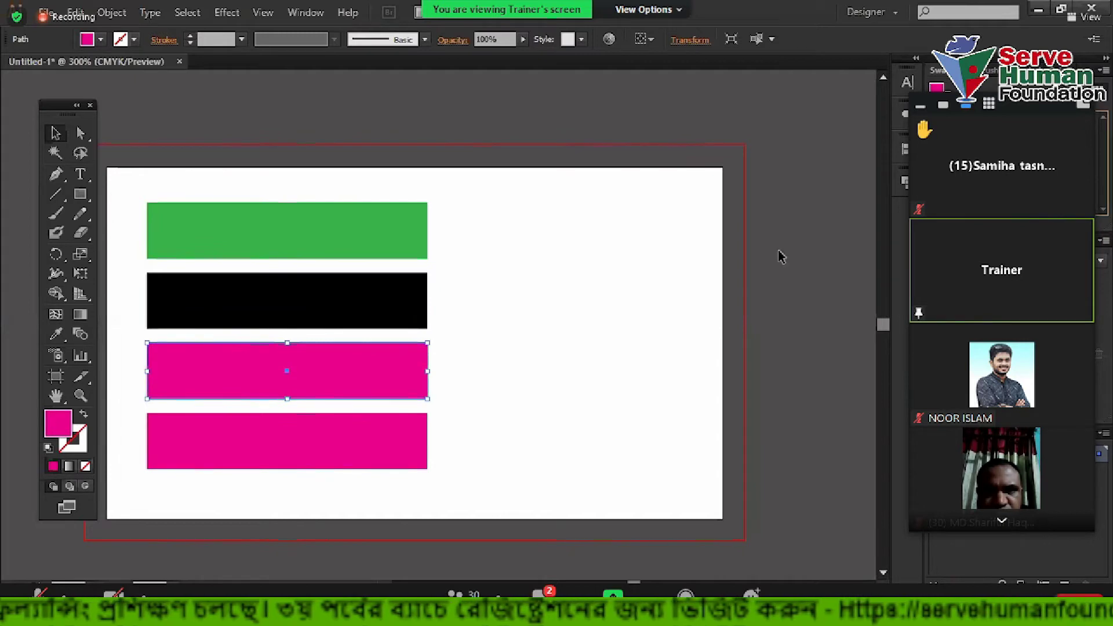
pyautogui.click(377, 388)
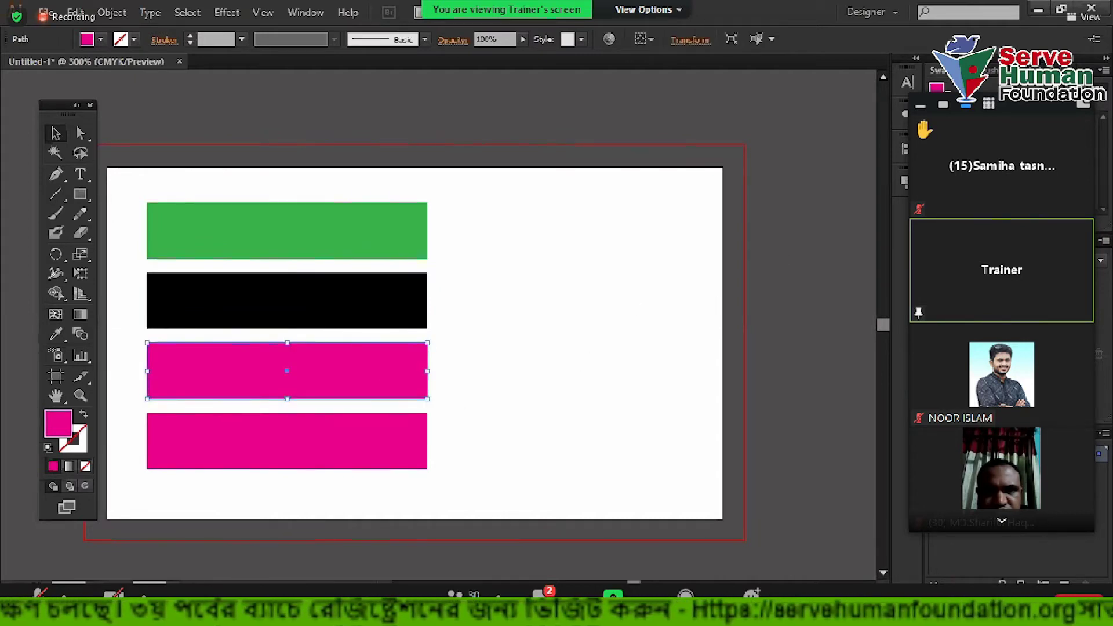
pyautogui.click(398, 443)
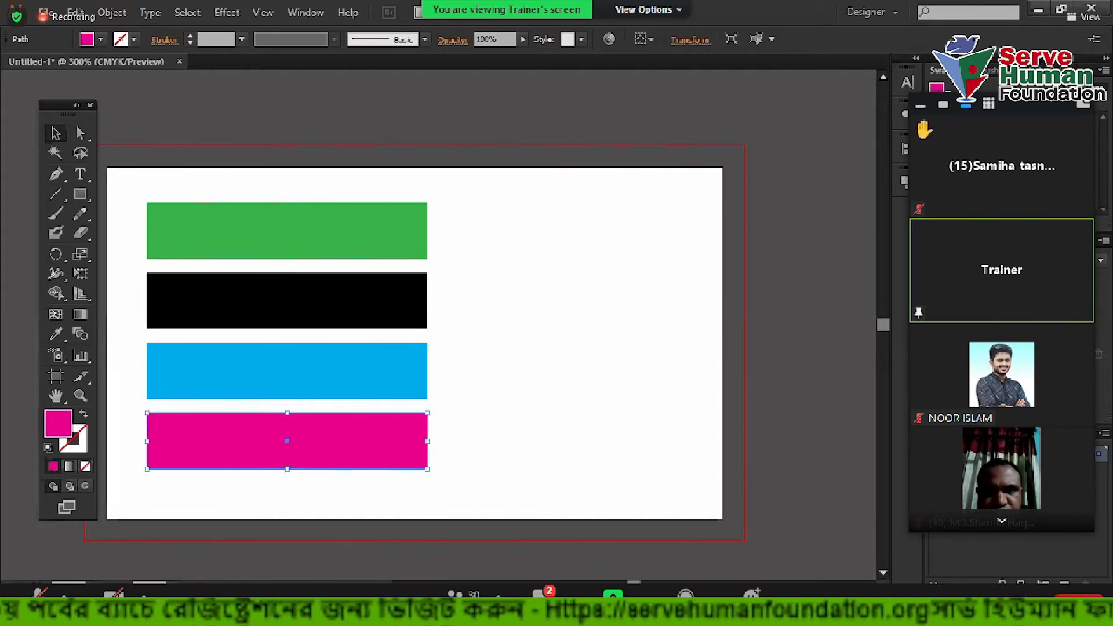
pyautogui.click(603, 360)
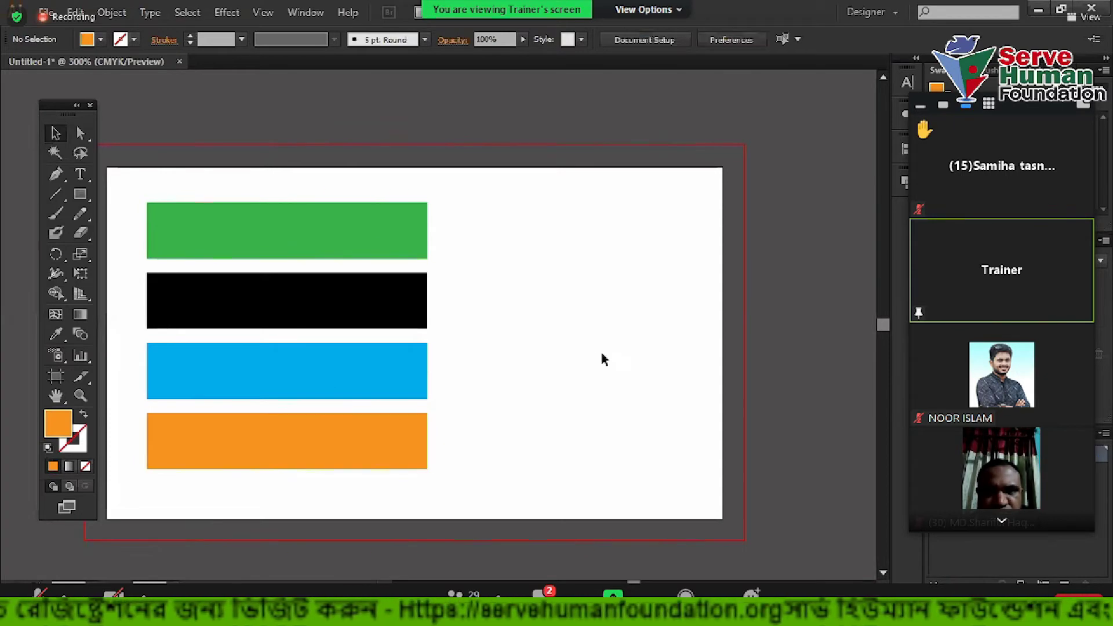
pyautogui.moveTo(550, 277); pyautogui.dragTo(643, 245)
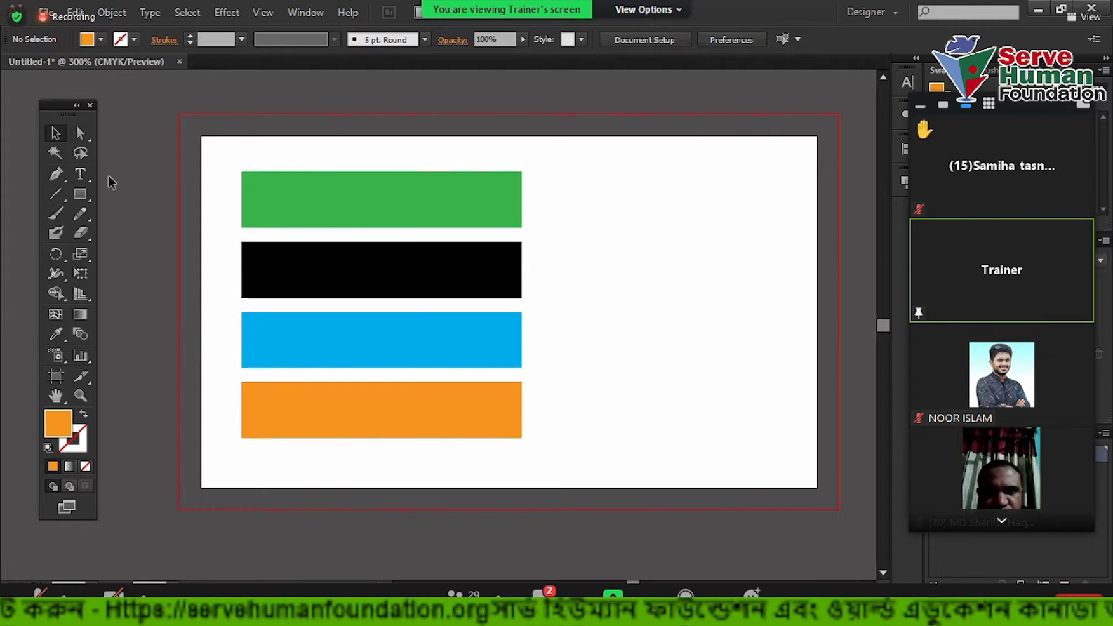
# Add a text object reading 'Bangladesh'
pyautogui.click(80, 174)
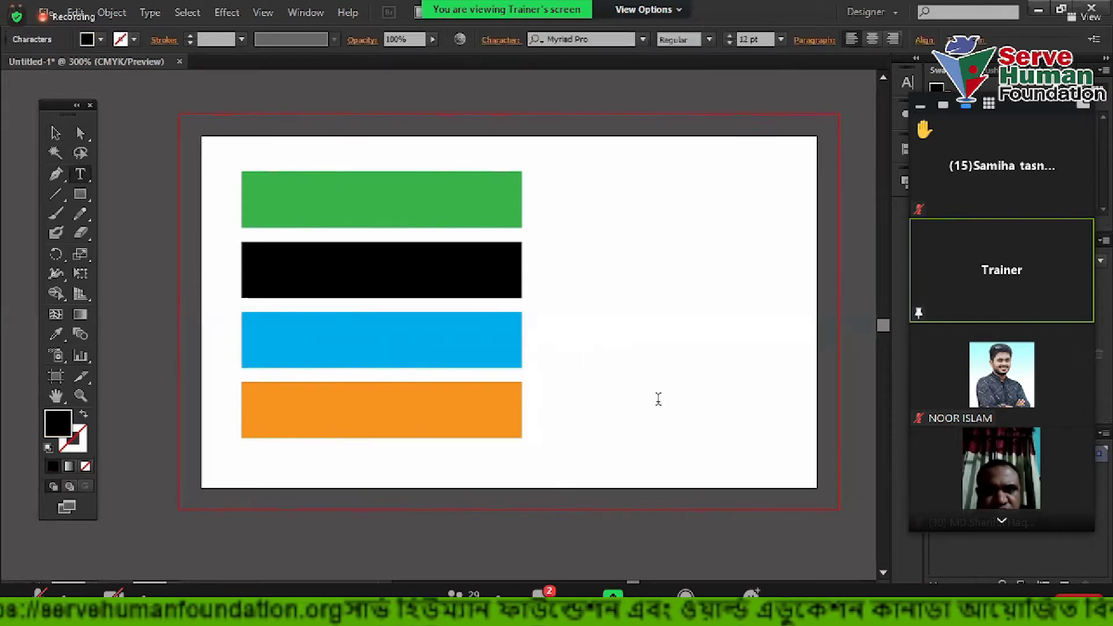
pyautogui.write('Band')
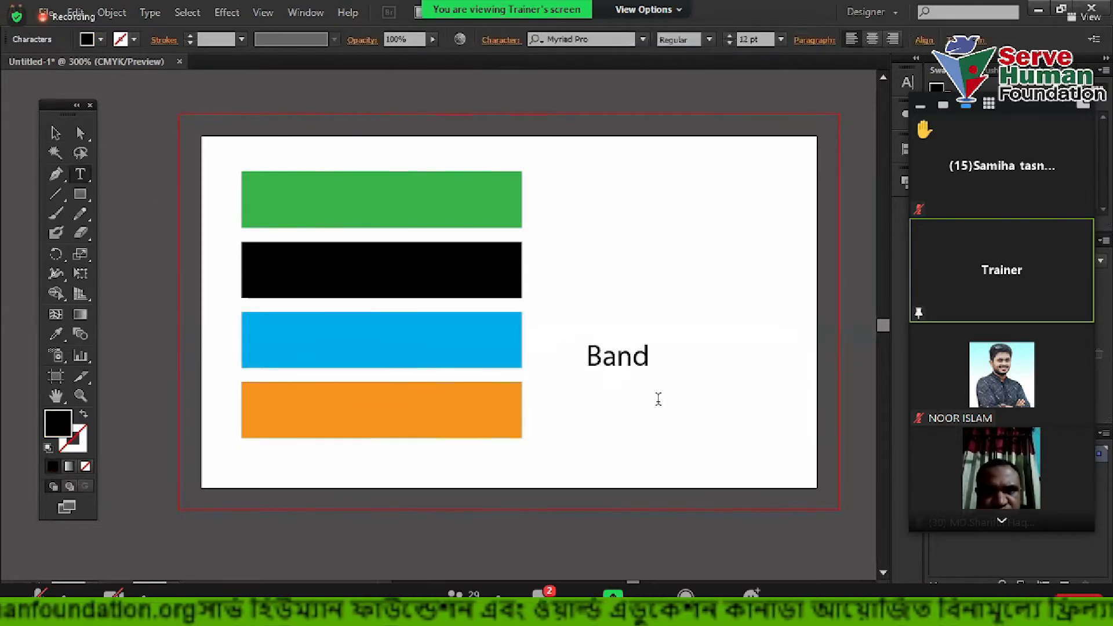
pyautogui.press('BackSpace')
pyautogui.write('gladesh')
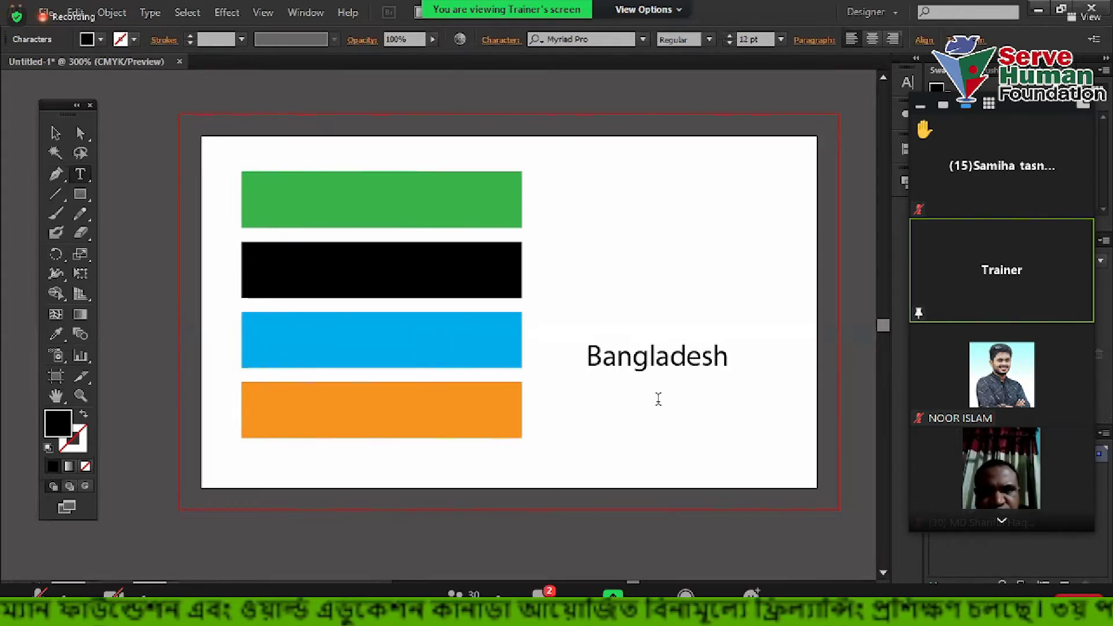
# Make the text all caps, place it on the green bar and enlarge it to about 14.91 pt
pyautogui.click(55, 133)
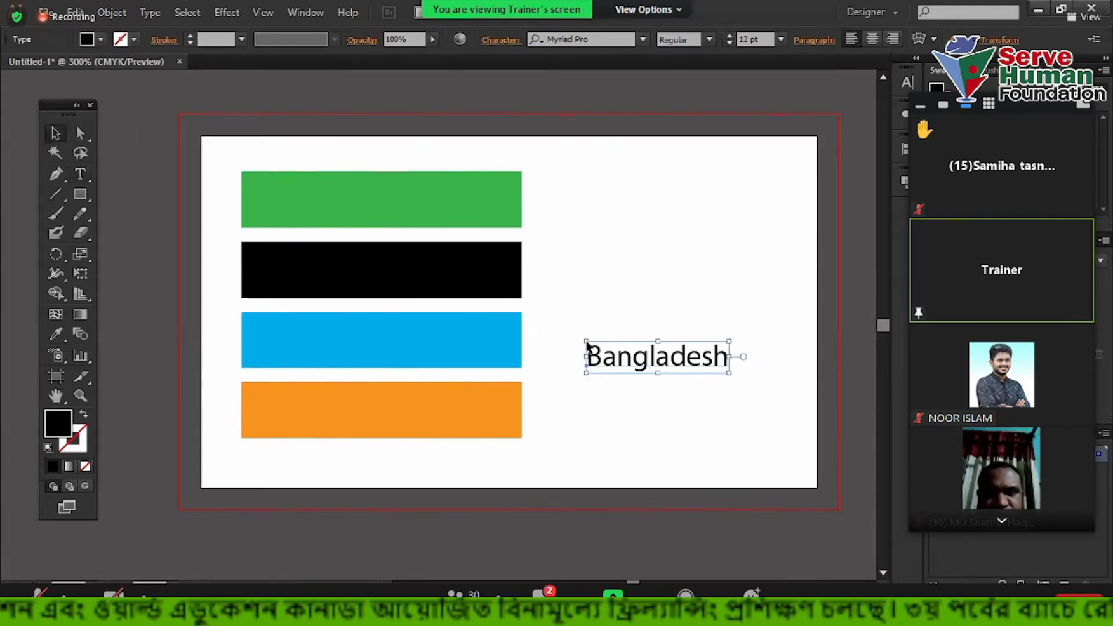
pyautogui.hotkey('ctrl', 't')
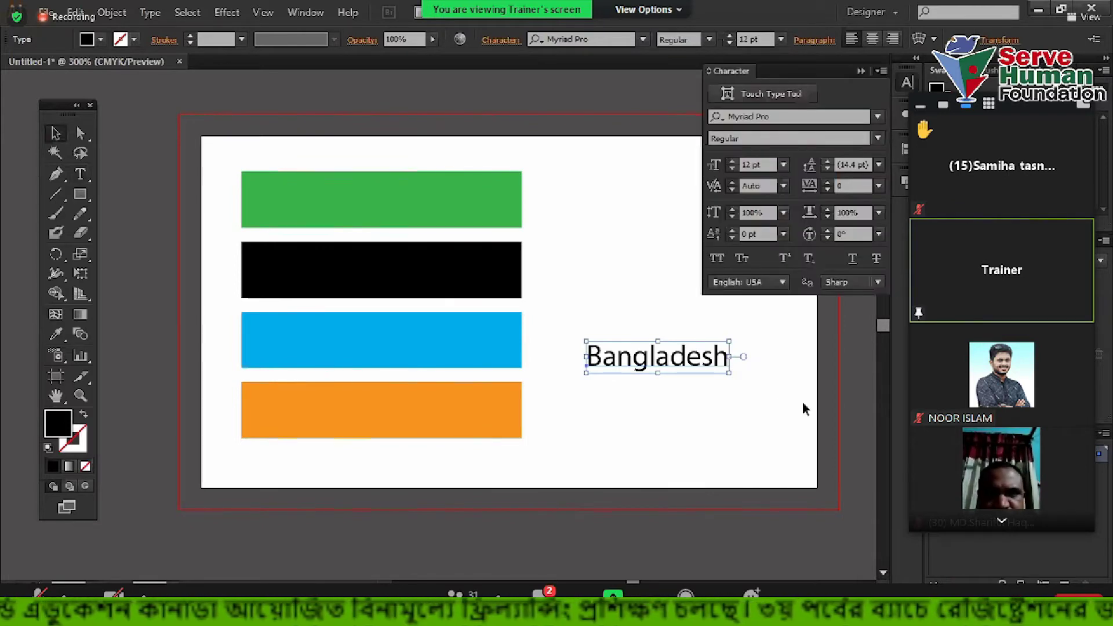
pyautogui.hotkey('ctrl', 'shift', 'k')
pyautogui.moveTo(725, 362); pyautogui.dragTo(500, 180)
pyautogui.scroll(1, 431, 209)
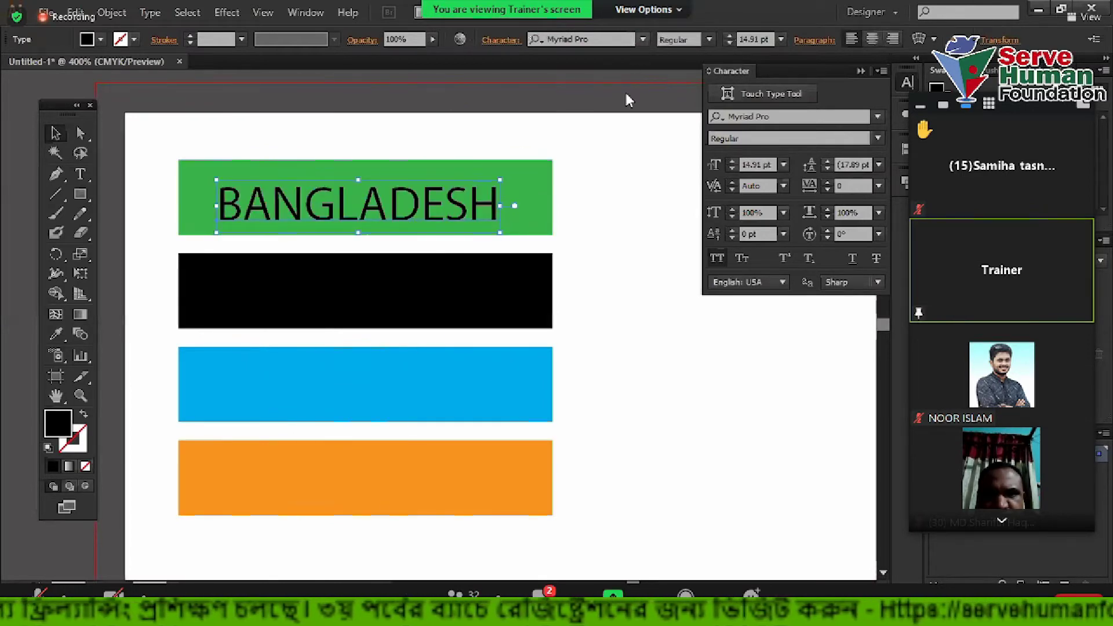
pyautogui.click(642, 39)
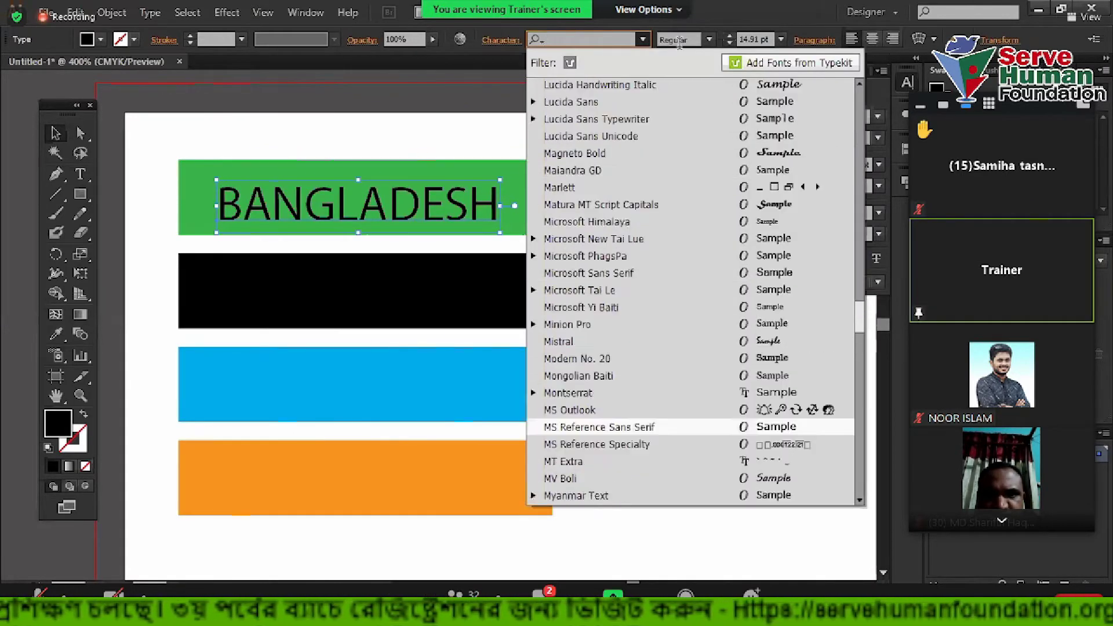
# Make BANGLADESH bold and copy it onto the black, blue and orange bars
pyautogui.click(709, 39)
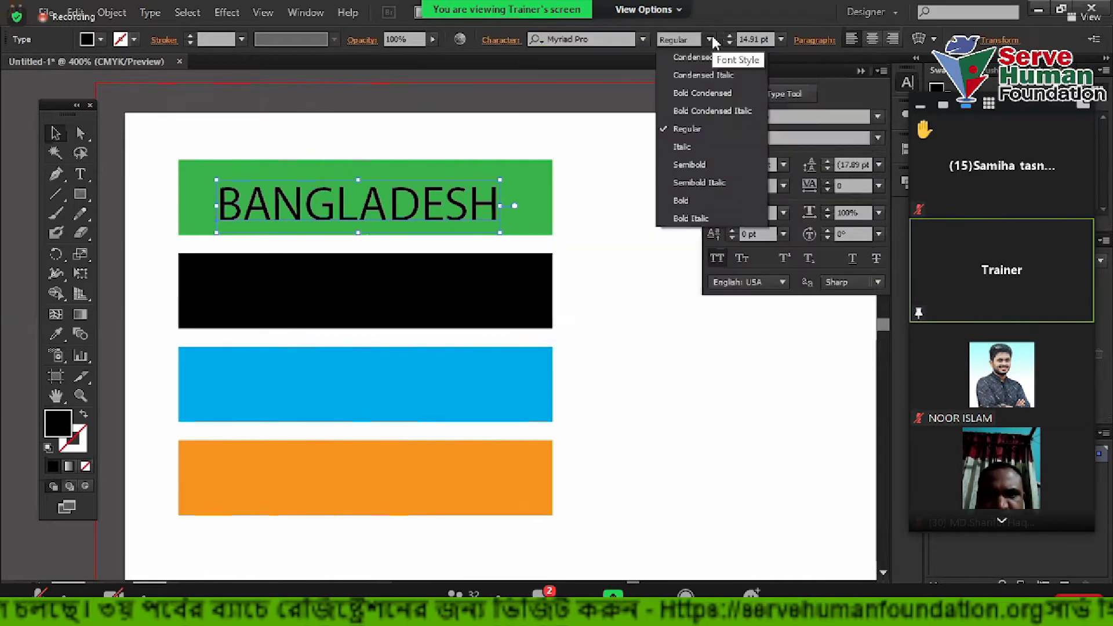
pyautogui.click(682, 201)
pyautogui.moveTo(506, 200); pyautogui.dragTo(503, 294)
pyautogui.hotkey('ctrl', 'd')
pyautogui.hotkey('ctrl', 'd')
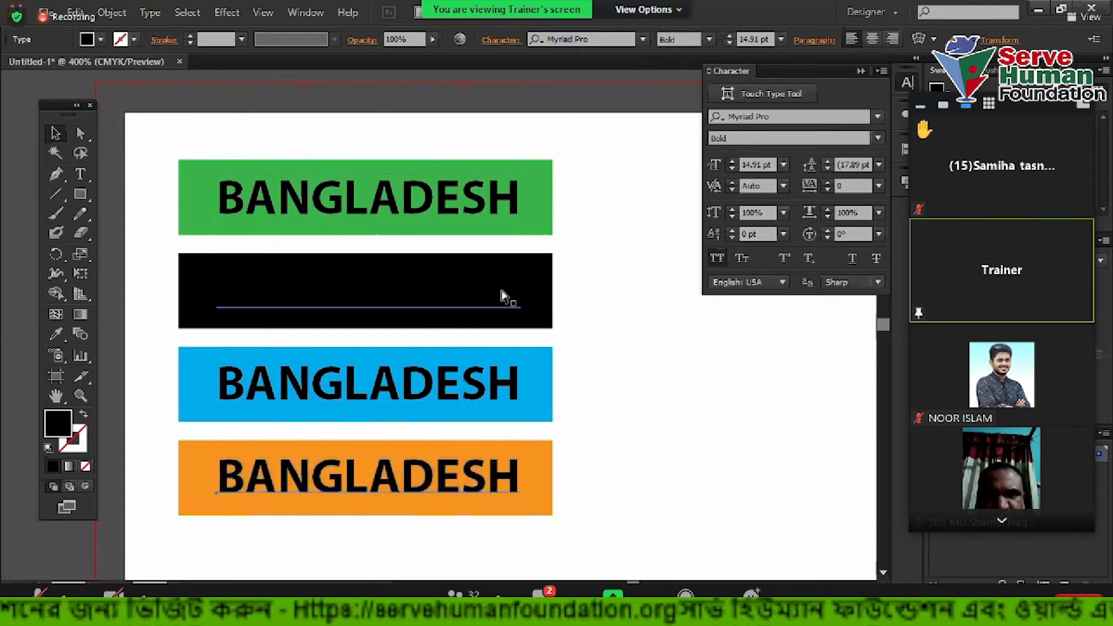
# Recolour the text copies: teal on black, orange on blue, white on orange
pyautogui.click(621, 365)
pyautogui.click(479, 303)
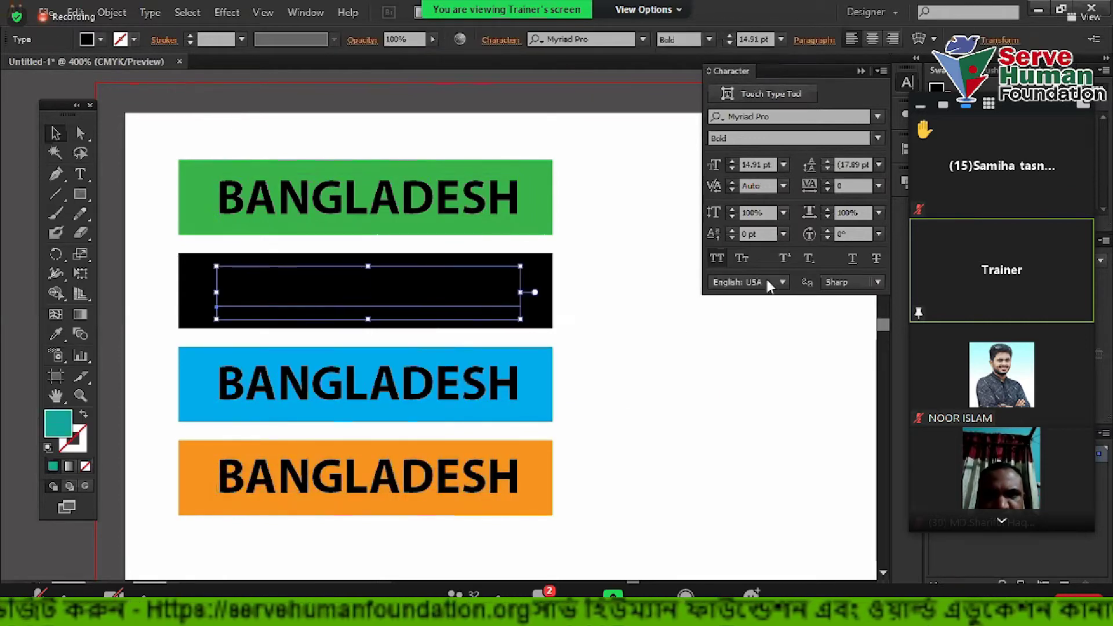
pyautogui.click(715, 372)
pyautogui.scroll(-3, 462, 326)
pyautogui.click(431, 309)
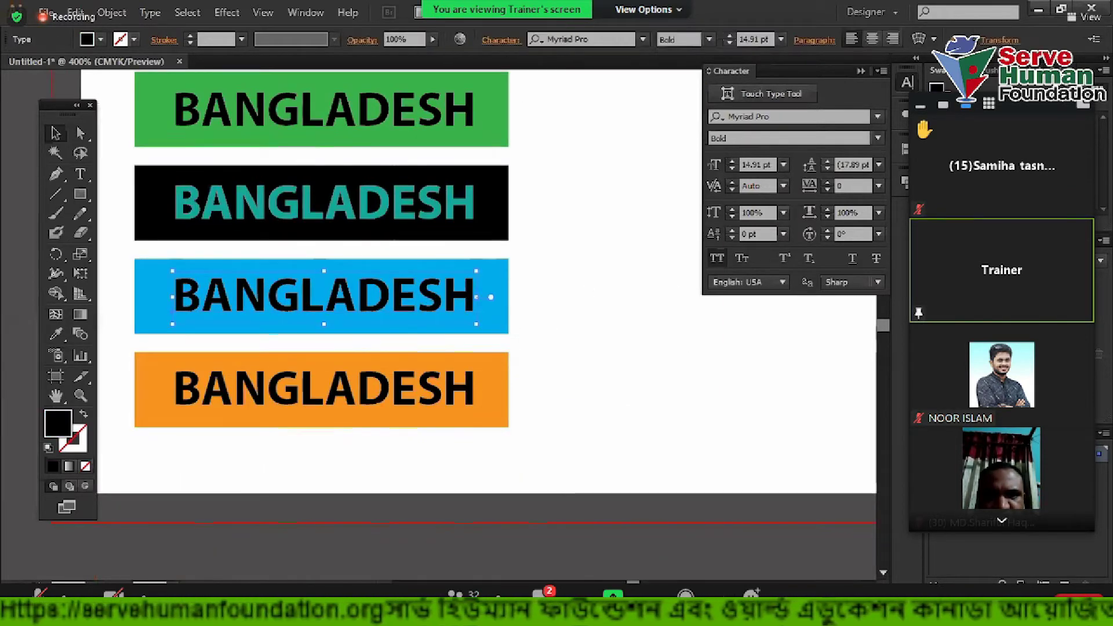
pyautogui.click(997, 131)
pyautogui.click(597, 377)
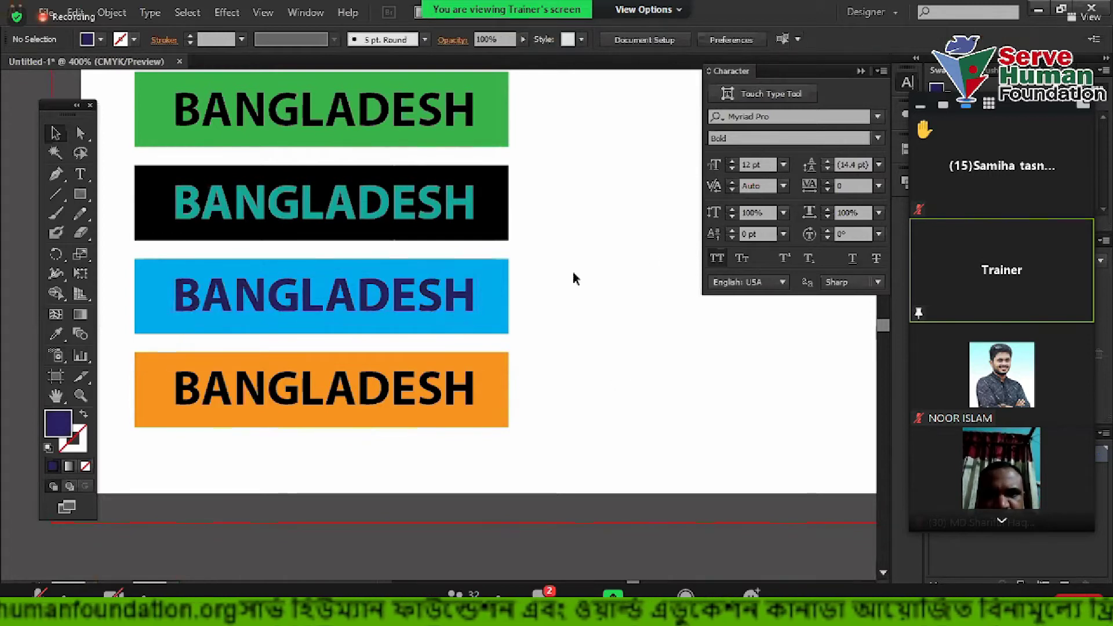
pyautogui.click(440, 295)
pyautogui.press('i')
pyautogui.click(397, 390)
pyautogui.hotkey('ctrl', 'shift', 'a')
pyautogui.click(389, 394)
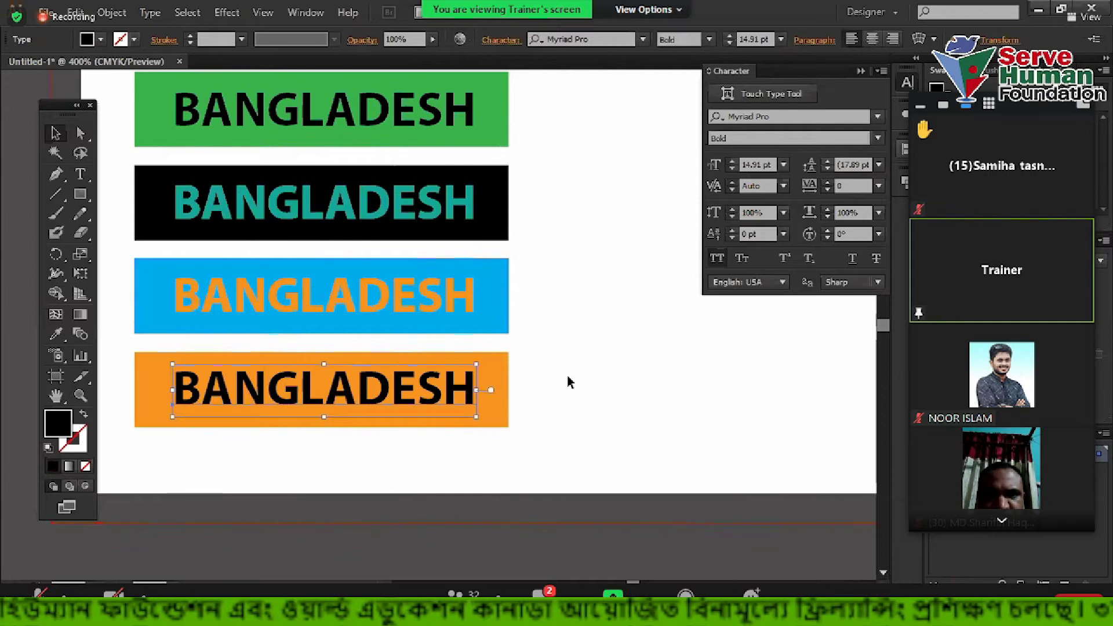
# Duplicate the orange bar with its text to the right of the stack
pyautogui.hotkey('ctrl', '-')
pyautogui.keyDown('shift'); pyautogui.click(423, 409); pyautogui.keyUp('shift')
pyautogui.keyDown('alt'); pyautogui.moveTo(337, 419); pyautogui.dragTo(635, 202); pyautogui.keyUp('alt')
pyautogui.moveTo(638, 326); pyautogui.dragTo(617, 381)
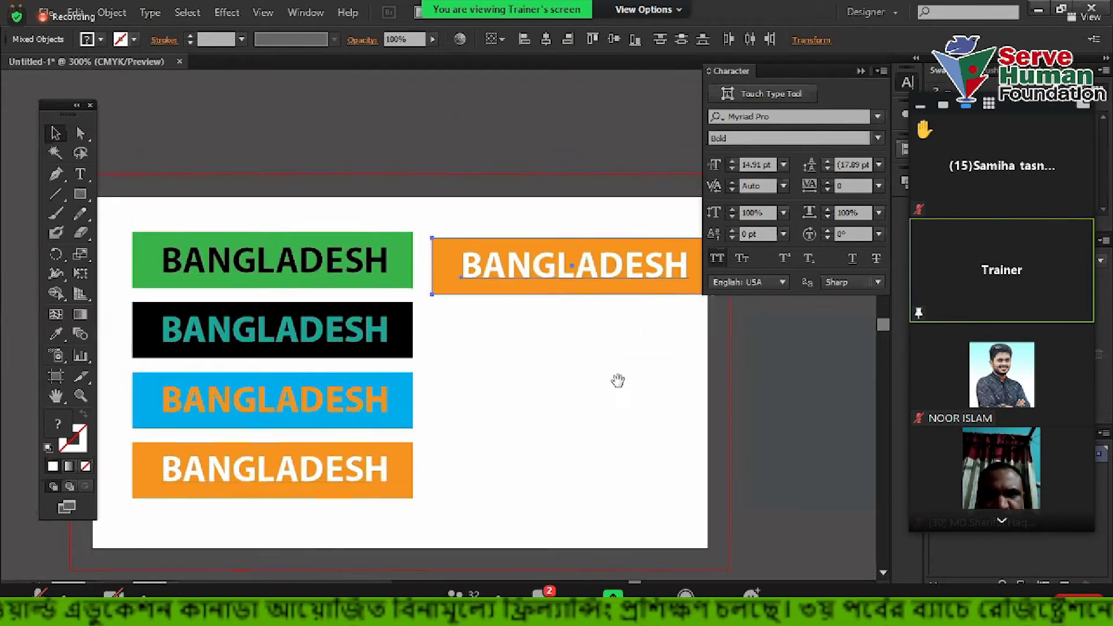
# Colour the text on the right-hand orange bar magenta-pink
pyautogui.click(618, 388)
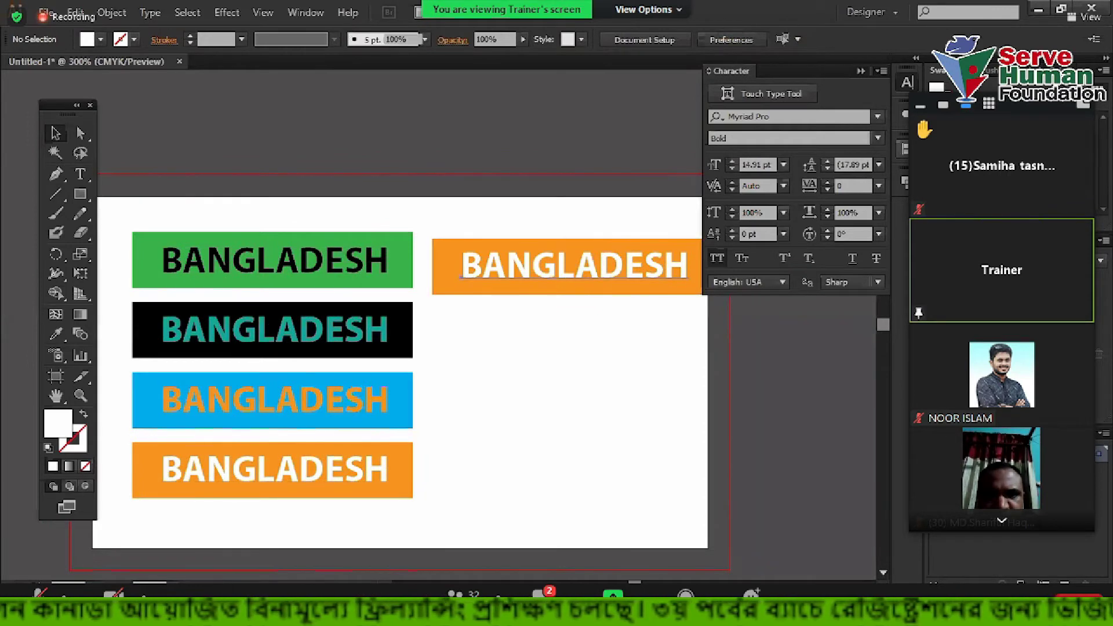
pyautogui.click(574, 267)
pyautogui.click(966, 128)
pyautogui.click(632, 385)
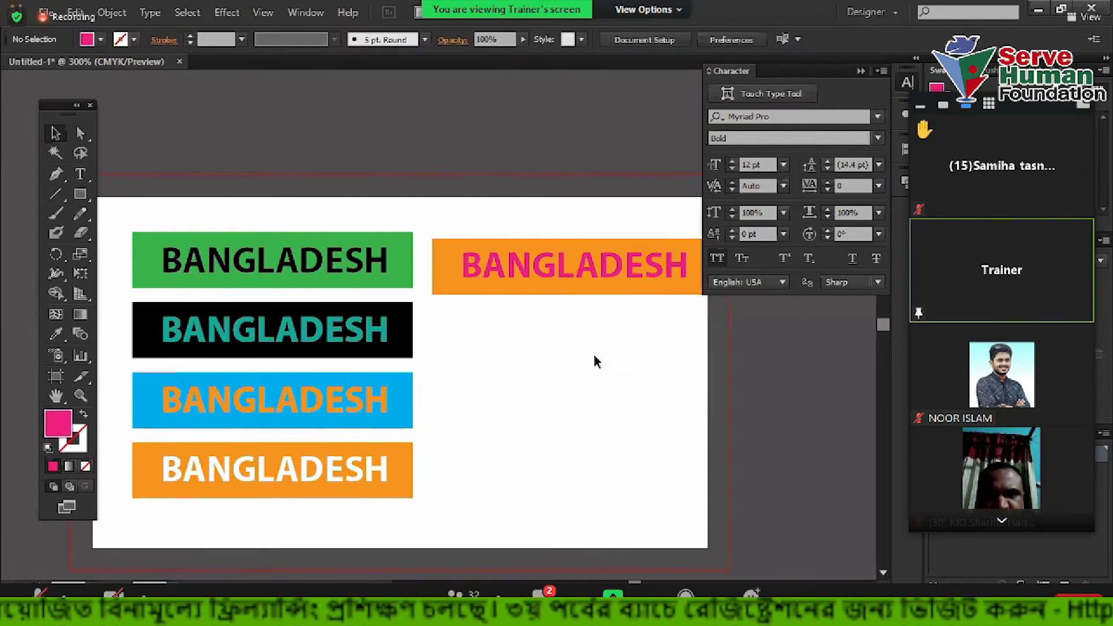
# Shift all five bars slightly to the left
pyautogui.moveTo(226, 142); pyautogui.dragTo(573, 487)
pyautogui.moveTo(541, 259); pyautogui.dragTo(545, 152)
pyautogui.click(545, 152)
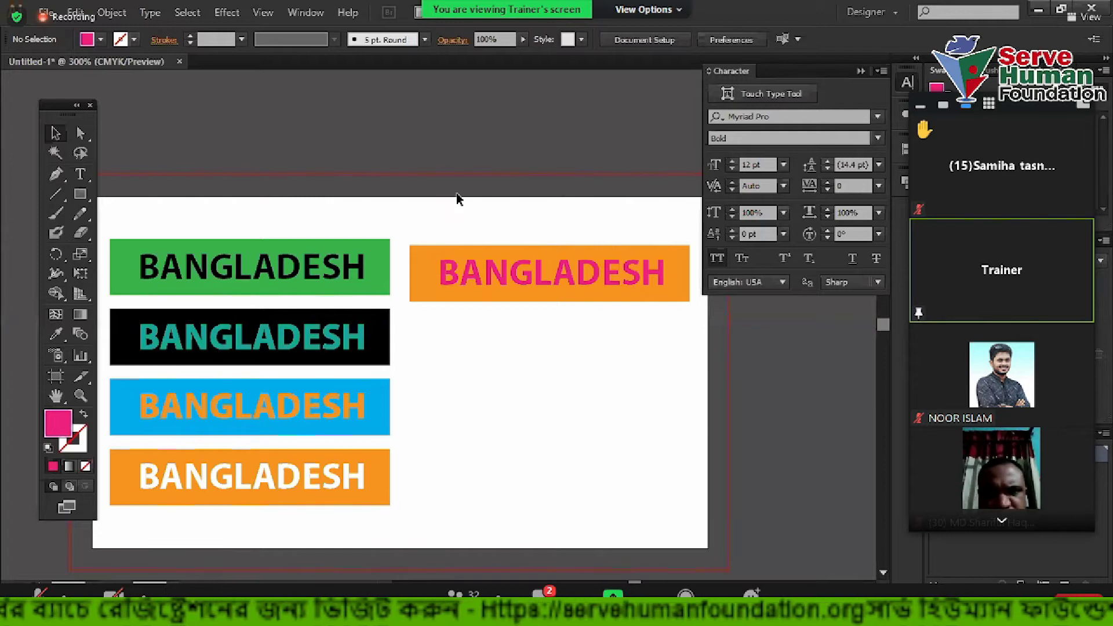
pyautogui.moveTo(442, 181); pyautogui.dragTo(467, 167)
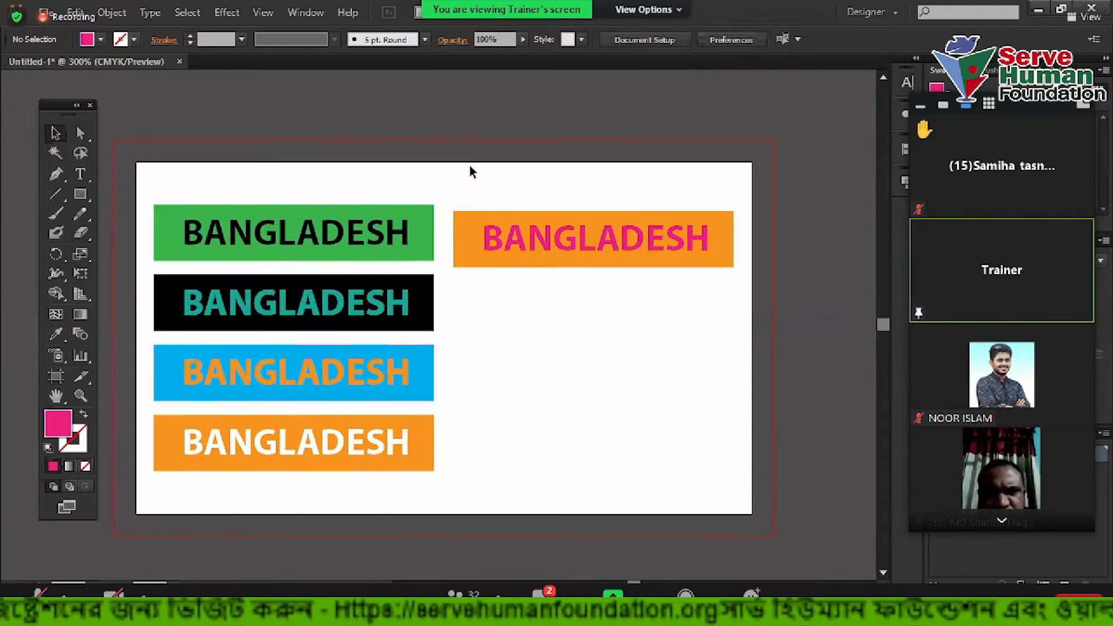
pyautogui.moveTo(254, 169); pyautogui.dragTo(183, 128)
pyautogui.moveTo(496, 357); pyautogui.dragTo(599, 472)
pyautogui.click(625, 374)
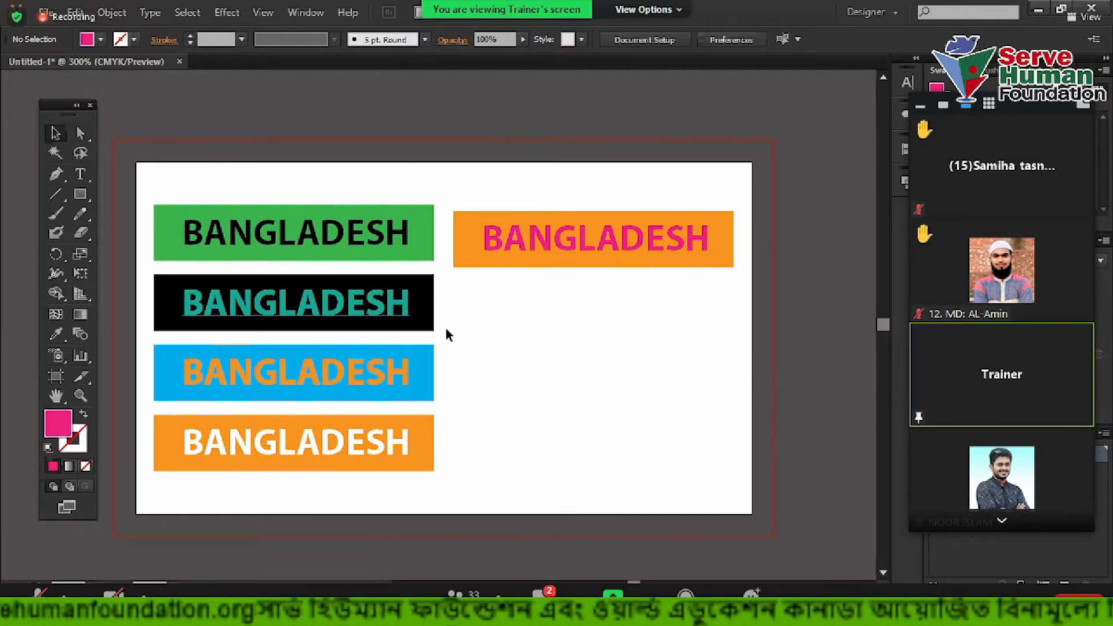
# Try moving the four bars and the bottom orange bar upward, then undo both moves
pyautogui.moveTo(255, 155); pyautogui.dragTo(663, 373)
pyautogui.moveTo(489, 239); pyautogui.dragTo(492, 164)
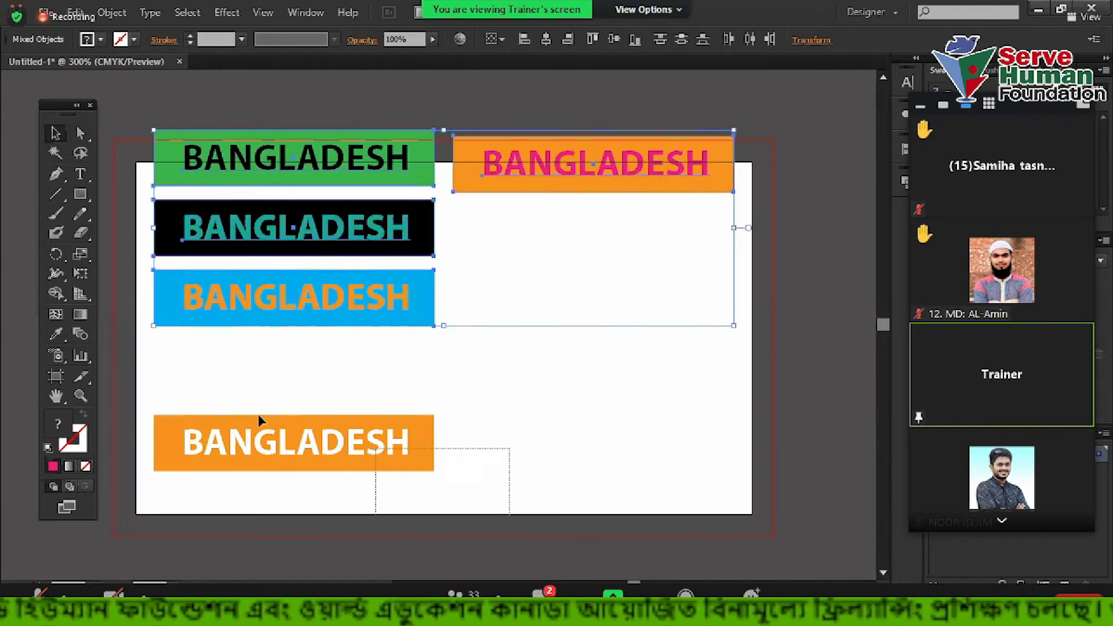
pyautogui.moveTo(432, 452); pyautogui.dragTo(486, 382)
pyautogui.click(543, 399)
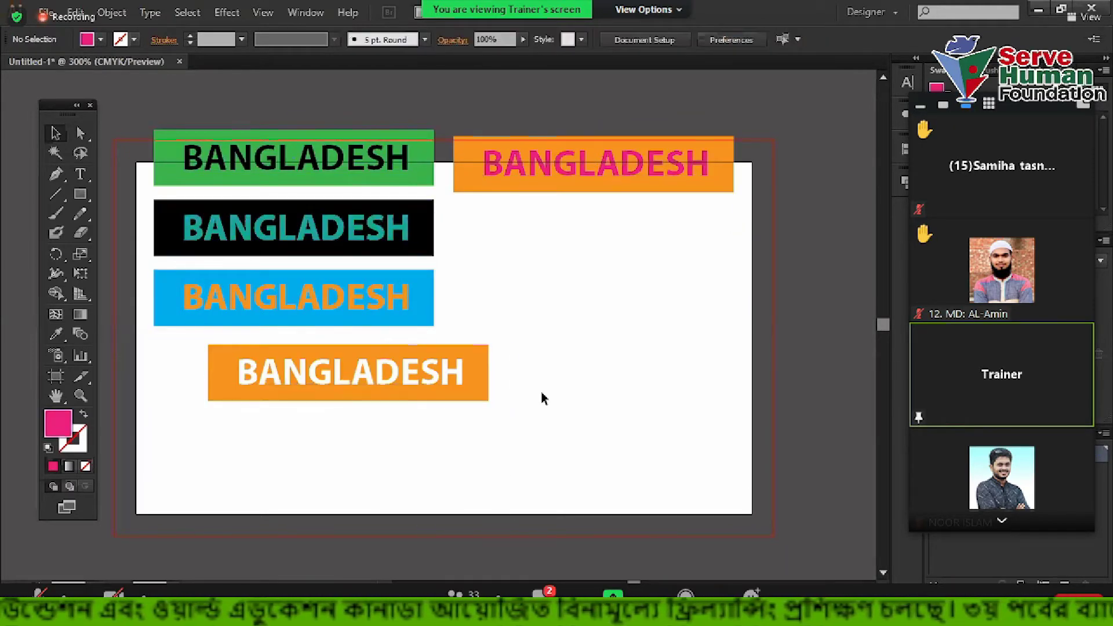
pyautogui.hotkey('ctrl', 'z')
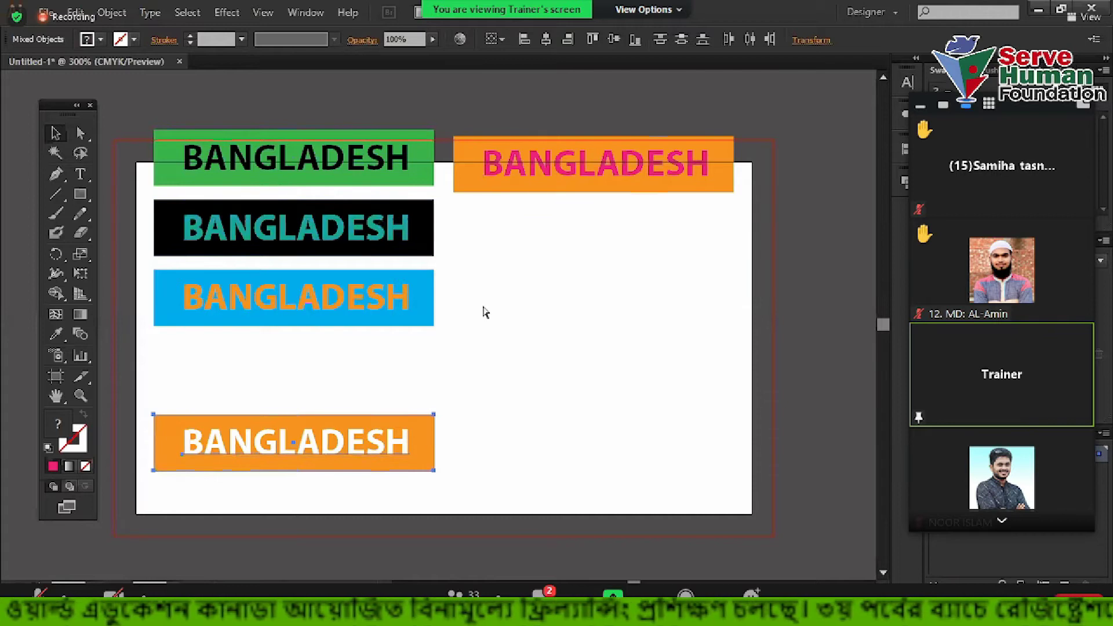
pyautogui.hotkey('ctrl', 'z')
pyautogui.click(447, 348)
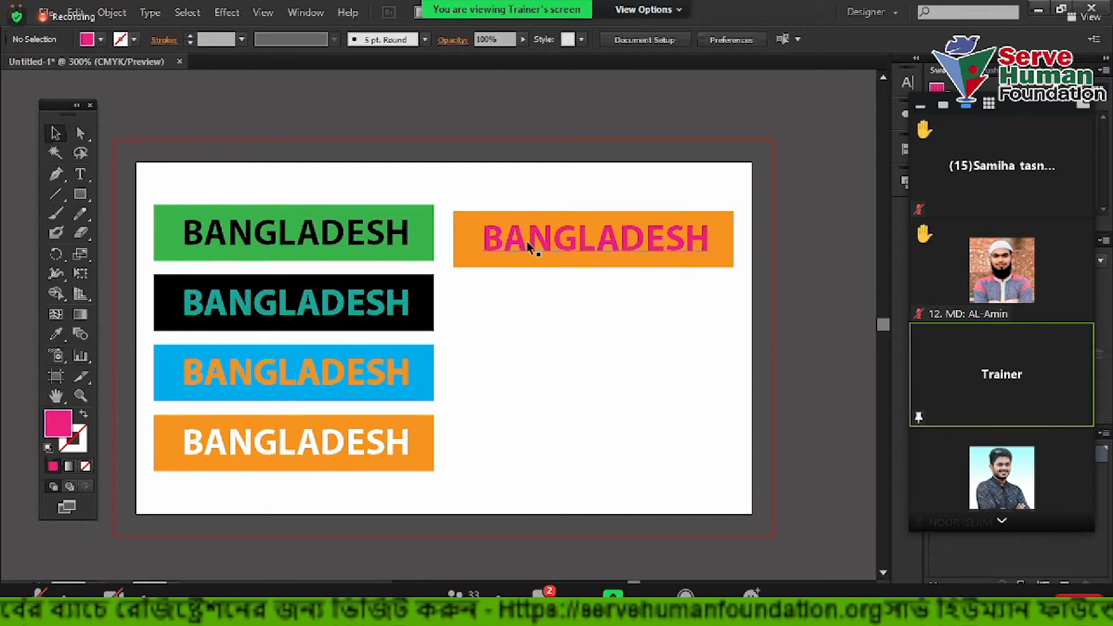
# Turn the BANGLADESH text on the green, black and blue banners white
pyautogui.moveTo(198, 155); pyautogui.dragTo(616, 377)
pyautogui.keyDown('shift'); pyautogui.click(469, 237); pyautogui.keyUp('shift')
pyautogui.keyDown('shift'); pyautogui.click(427, 243); pyautogui.keyUp('shift')
pyautogui.keyDown('shift'); pyautogui.click(432, 327); pyautogui.keyUp('shift')
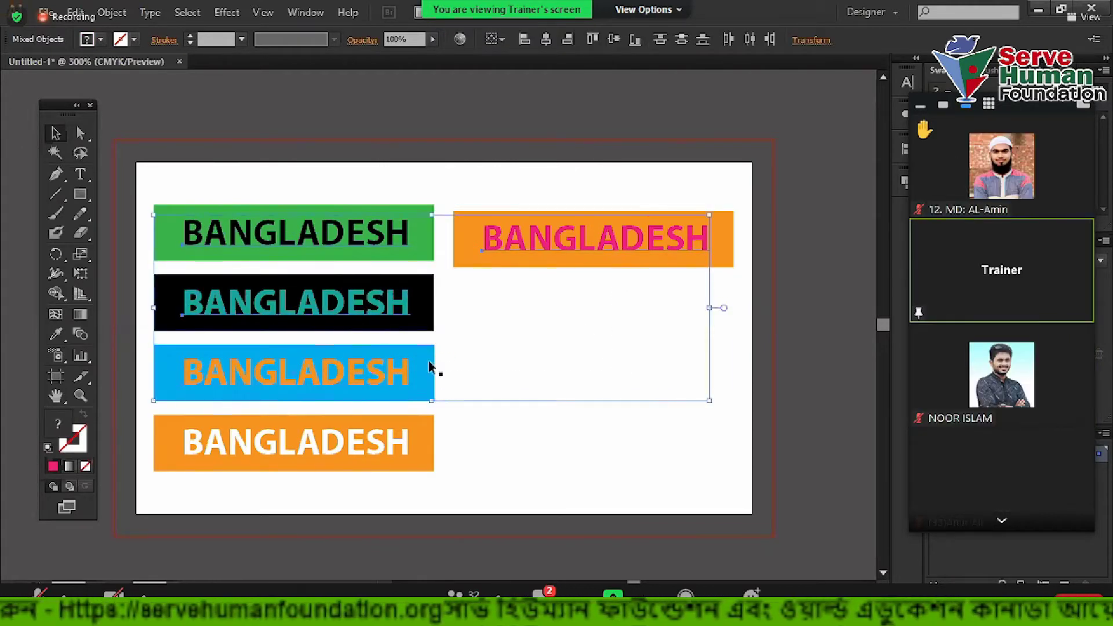
pyautogui.keyDown('shift'); pyautogui.click(433, 367); pyautogui.keyUp('shift')
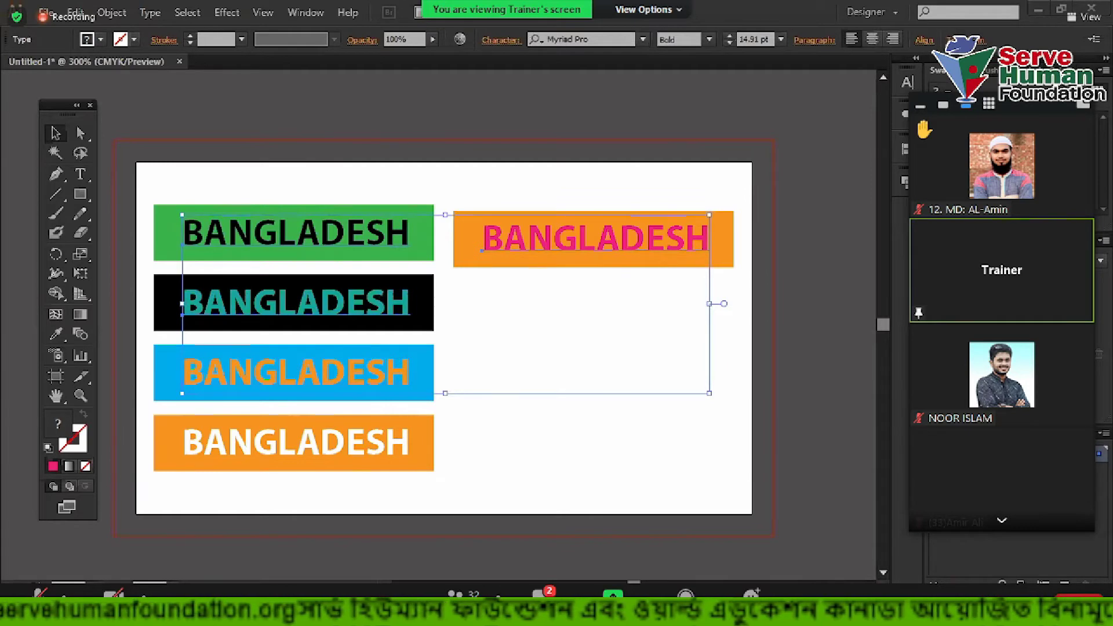
pyautogui.click(951, 116)
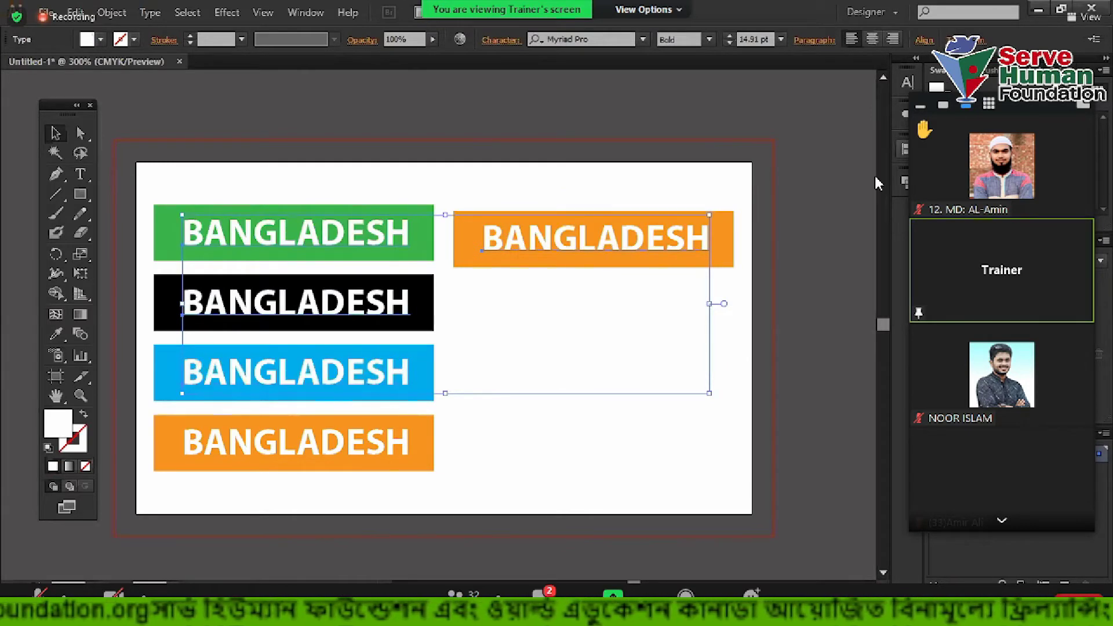
# Review all the white-text banners, then switch to the browser
pyautogui.moveTo(178, 118); pyautogui.dragTo(695, 454)
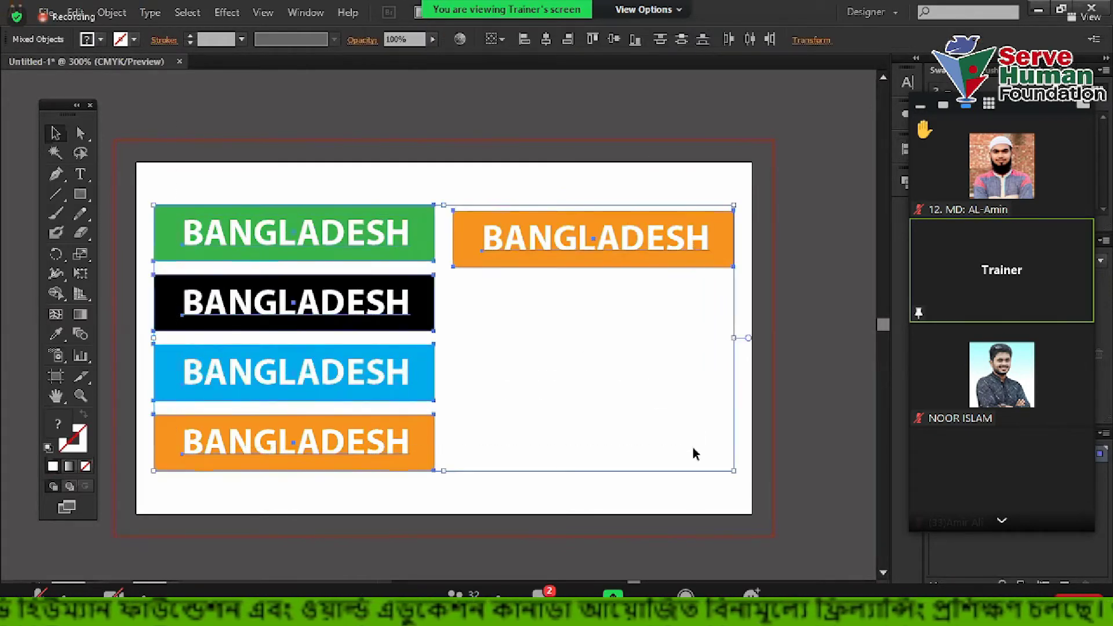
pyautogui.click(567, 402)
pyautogui.scroll(-1, 490, 361)
pyautogui.scroll(1, 522, 365)
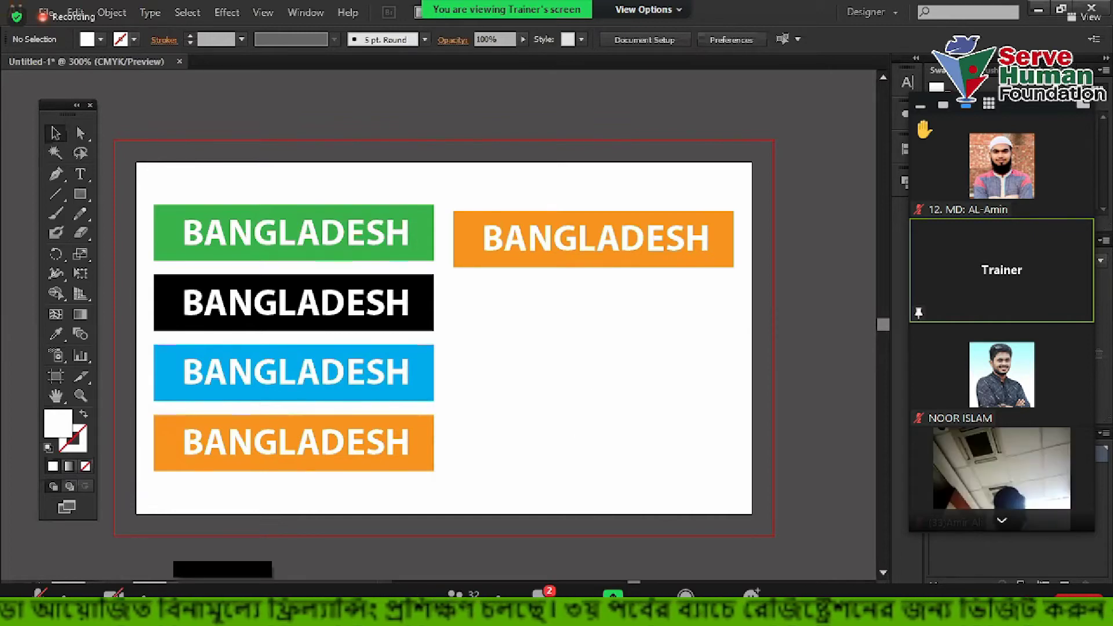
pyautogui.hotkey('alt', 'Tab')
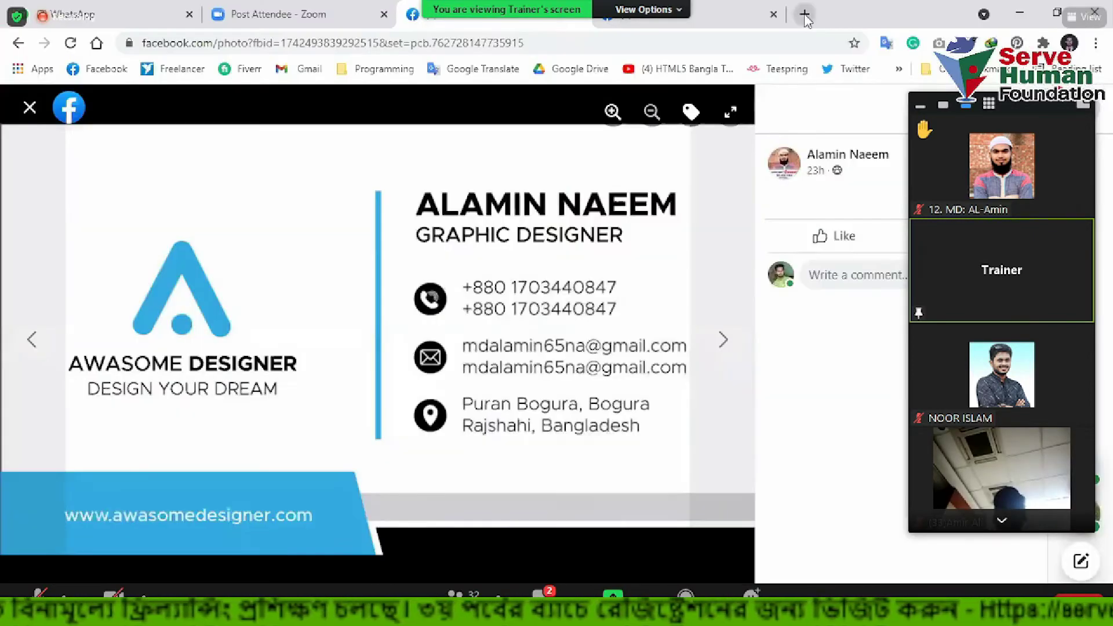
# Search Google Images for 'business card'
pyautogui.hotkey('ctrl', 't')
pyautogui.write('business card')
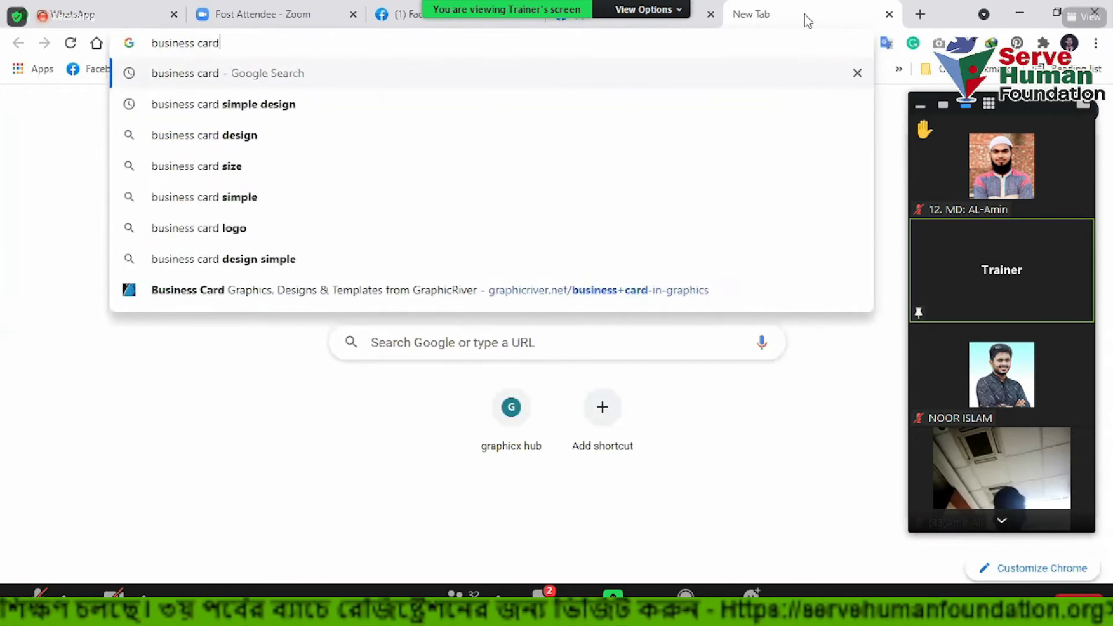
pyautogui.press('Return')
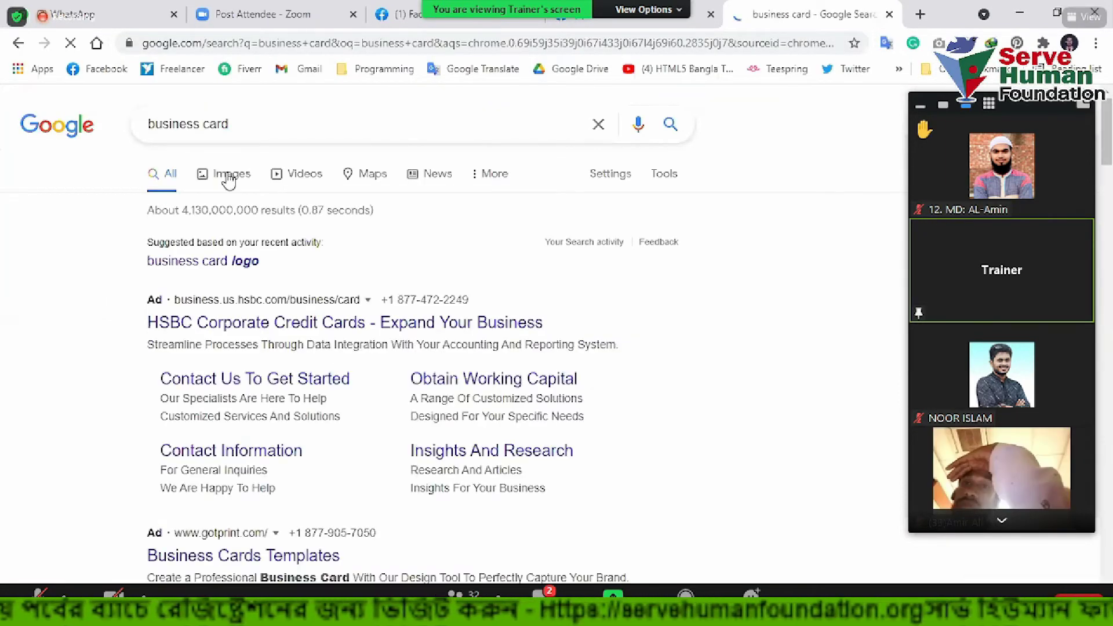
pyautogui.click(229, 175)
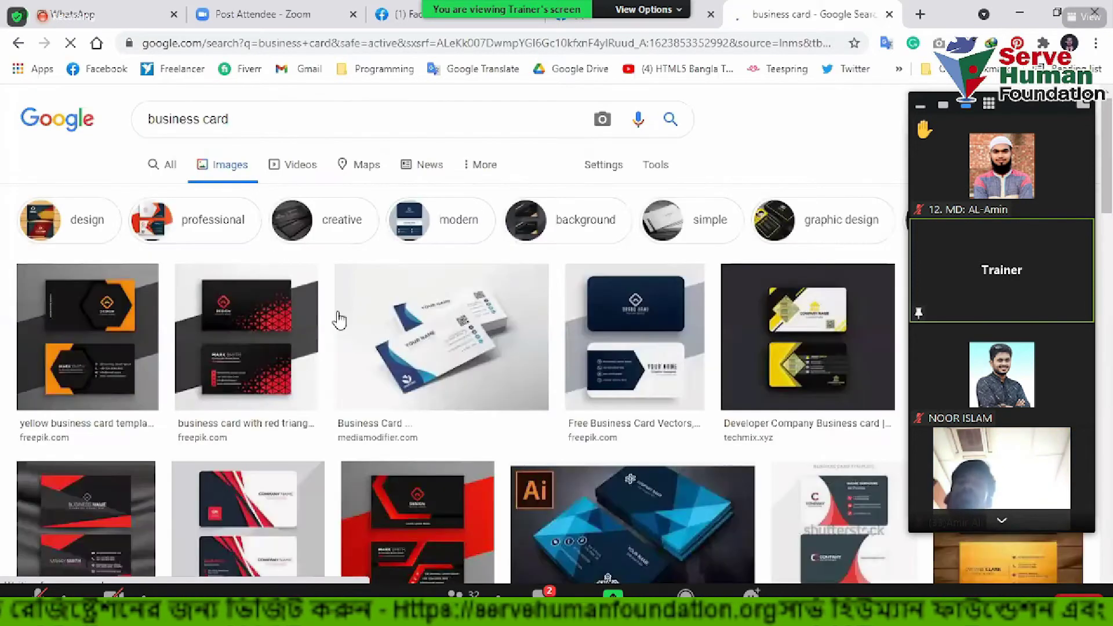
pyautogui.scroll(-4, 526, 390)
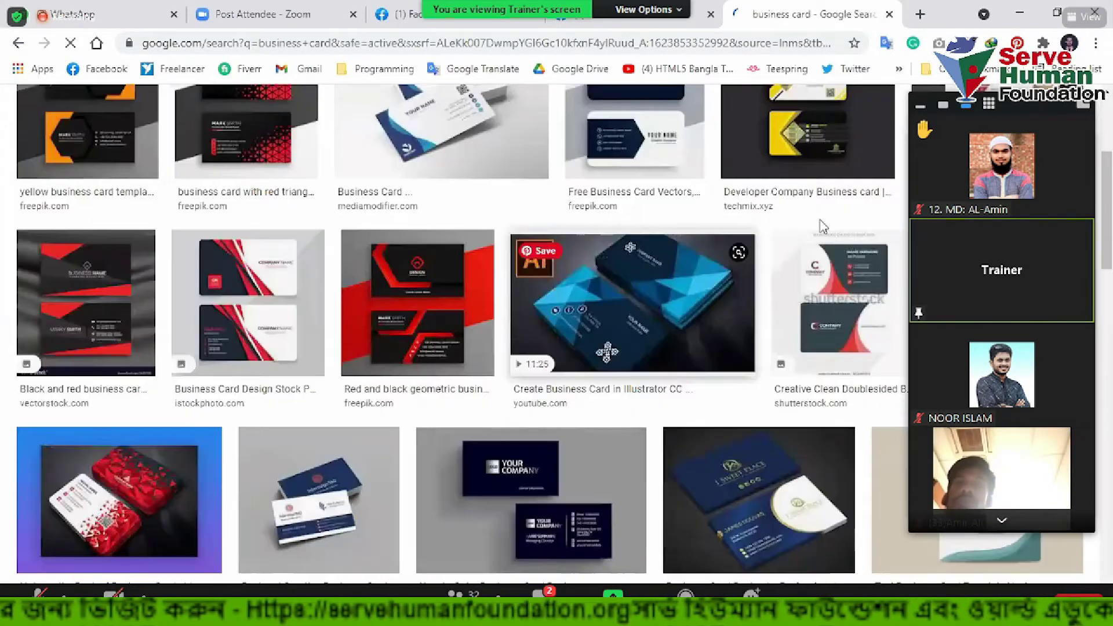
# Preview the red-and-grey, blue Illustrator and orange InDesign business card results
pyautogui.click(823, 227)
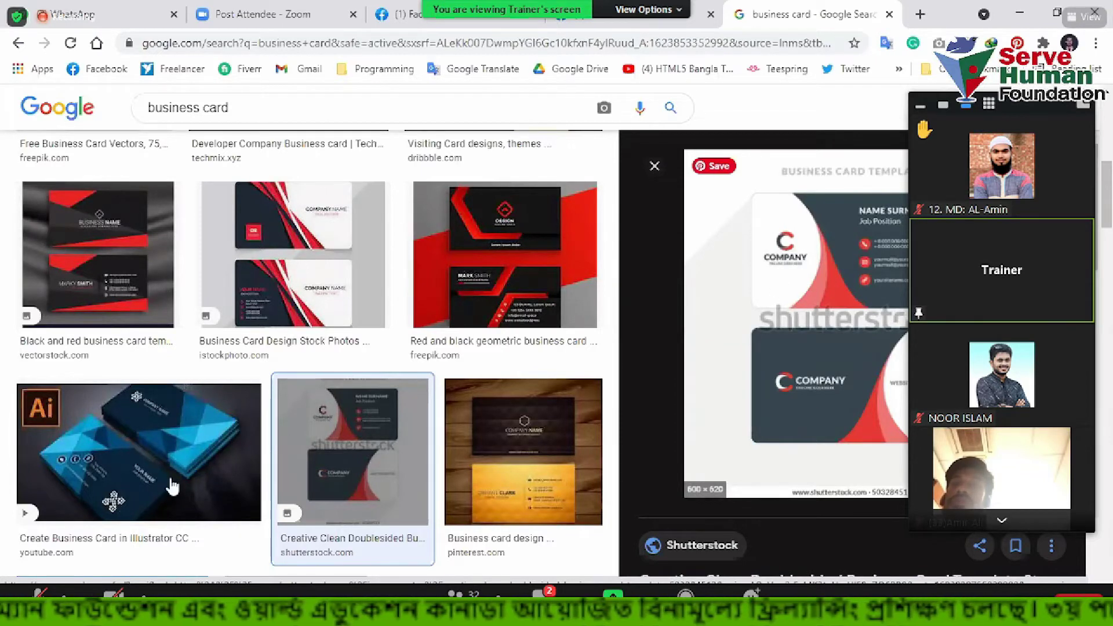
pyautogui.click(99, 457)
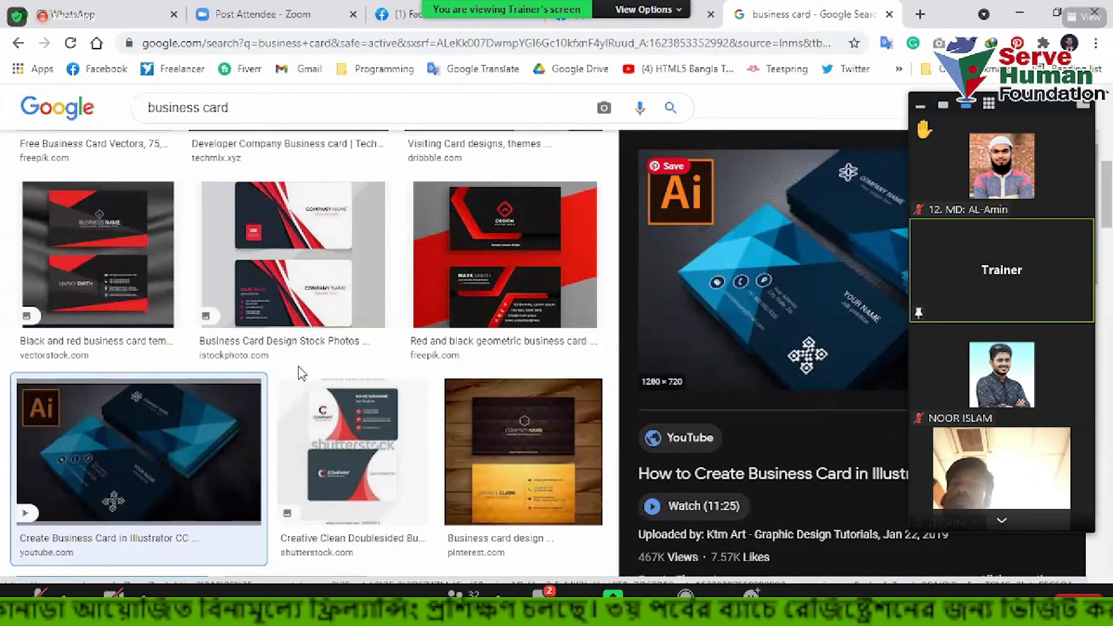
pyautogui.scroll(-7, 299, 372)
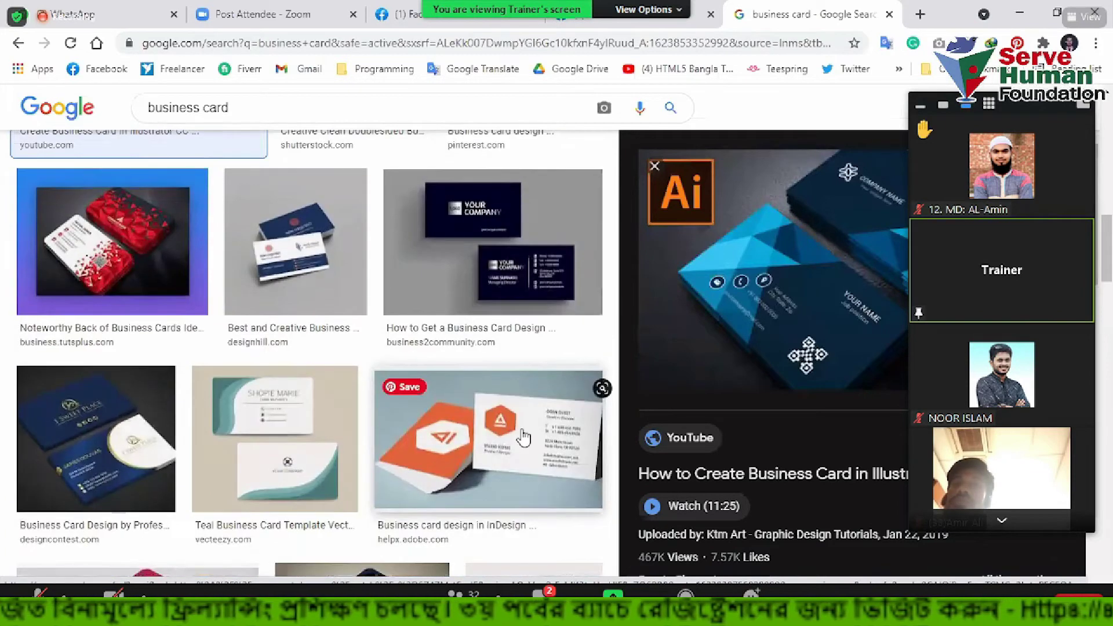
pyautogui.click(524, 437)
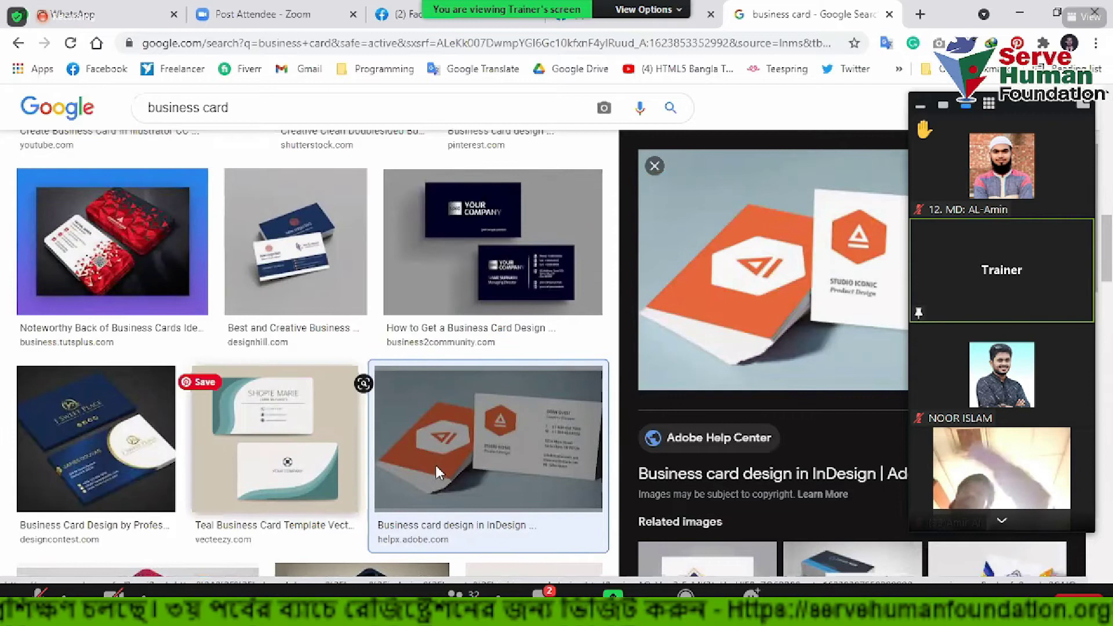
pyautogui.scroll(-4, 436, 466)
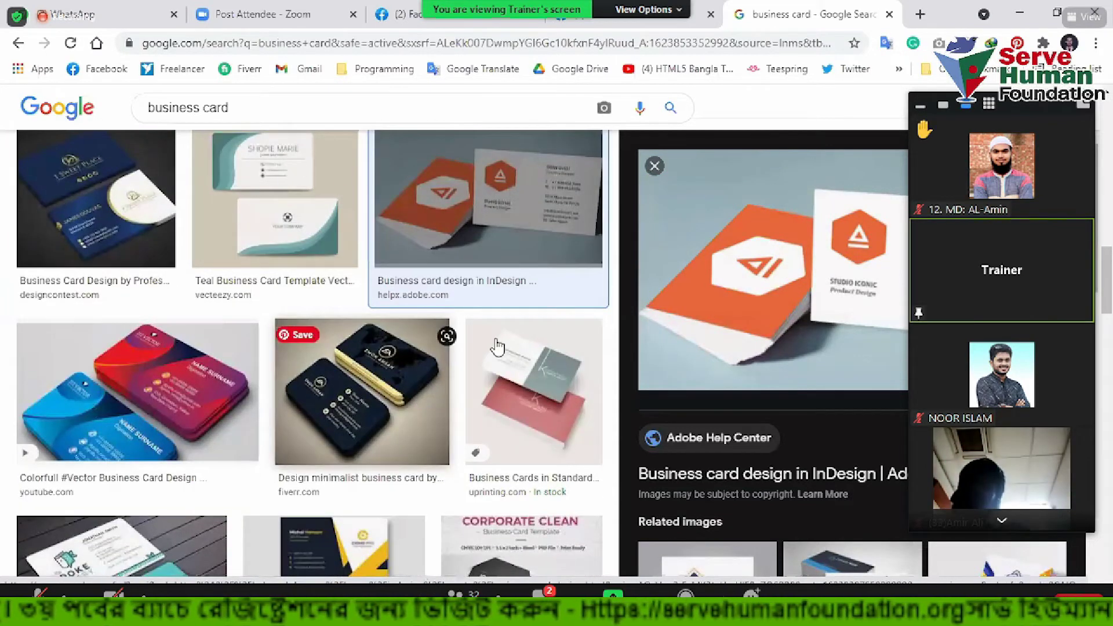
pyautogui.scroll(-1, 496, 346)
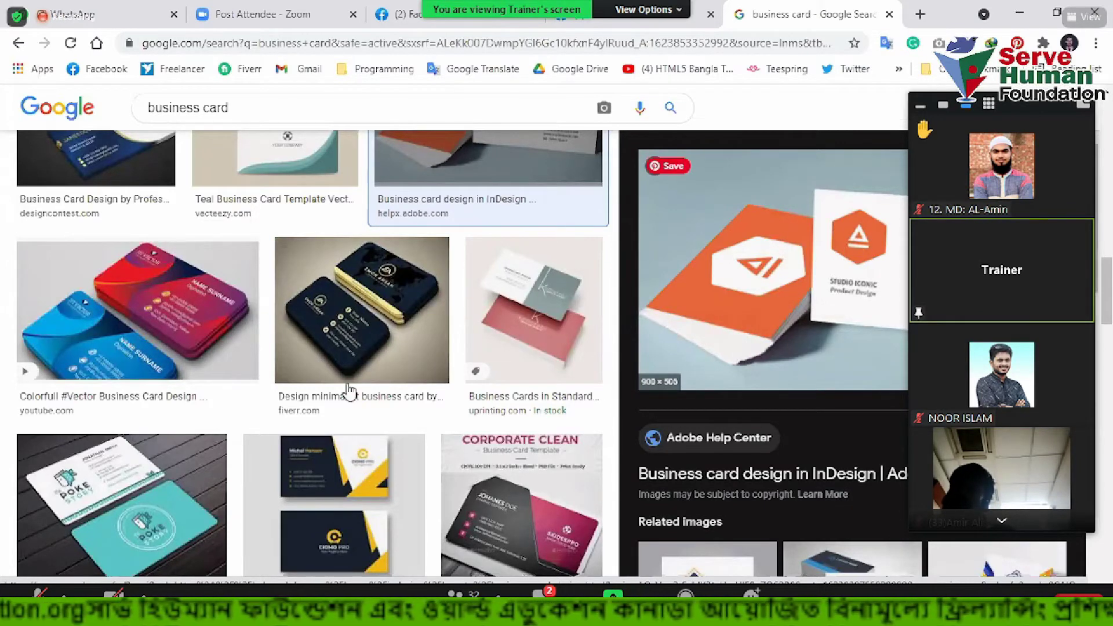
pyautogui.scroll(-3, 350, 393)
# Preview the Poke Story, IVALA and dark Art Point business card designs
pyautogui.click(116, 347)
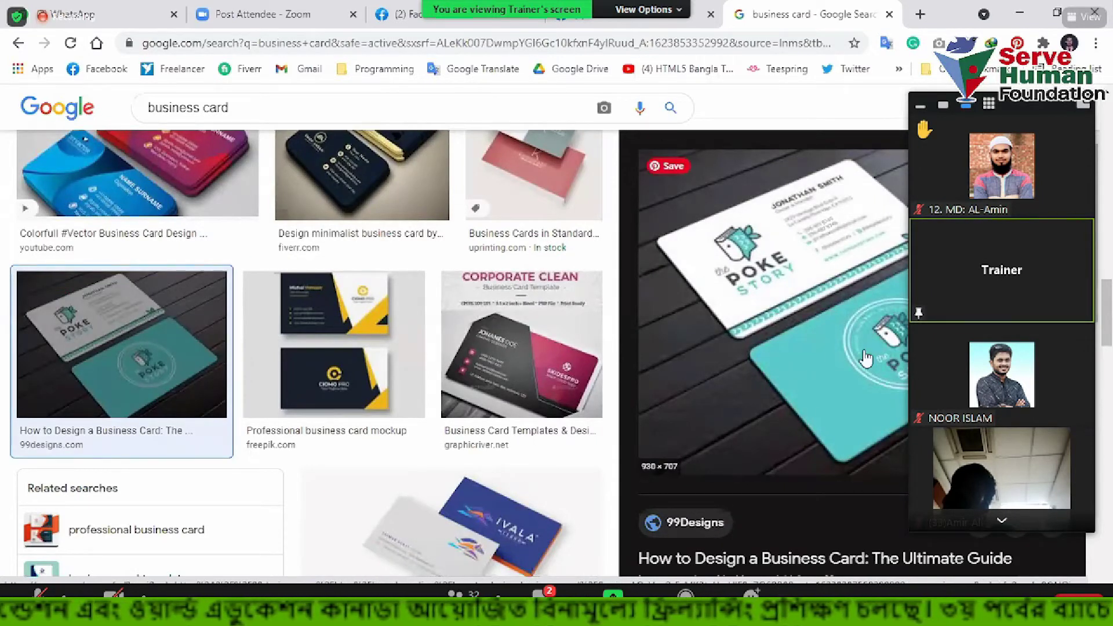
pyautogui.scroll(-5, 491, 261)
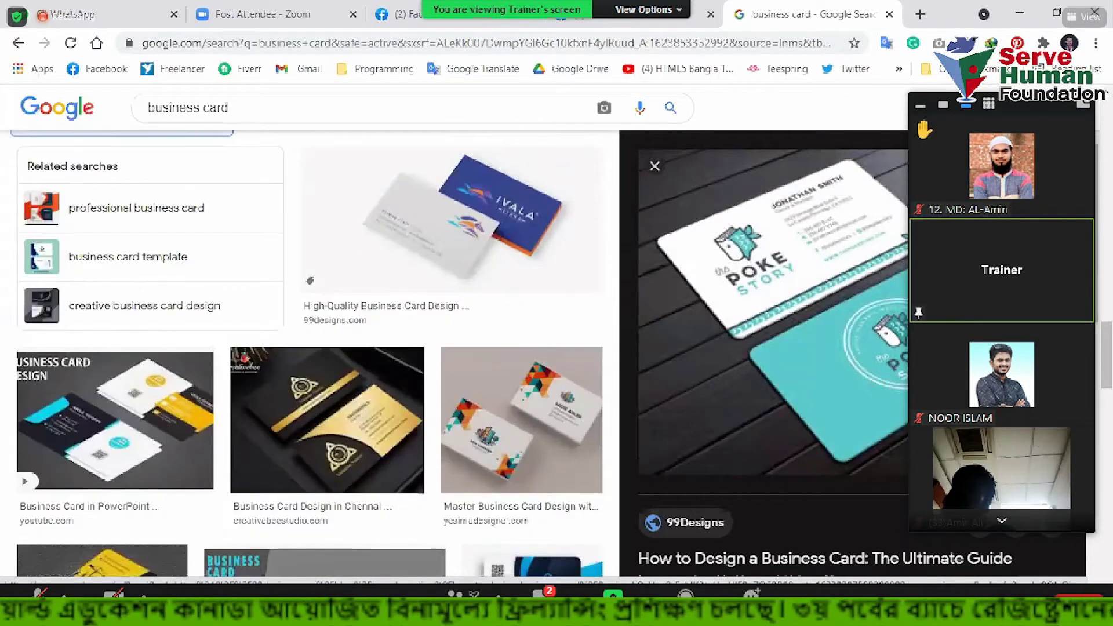
pyautogui.click(452, 220)
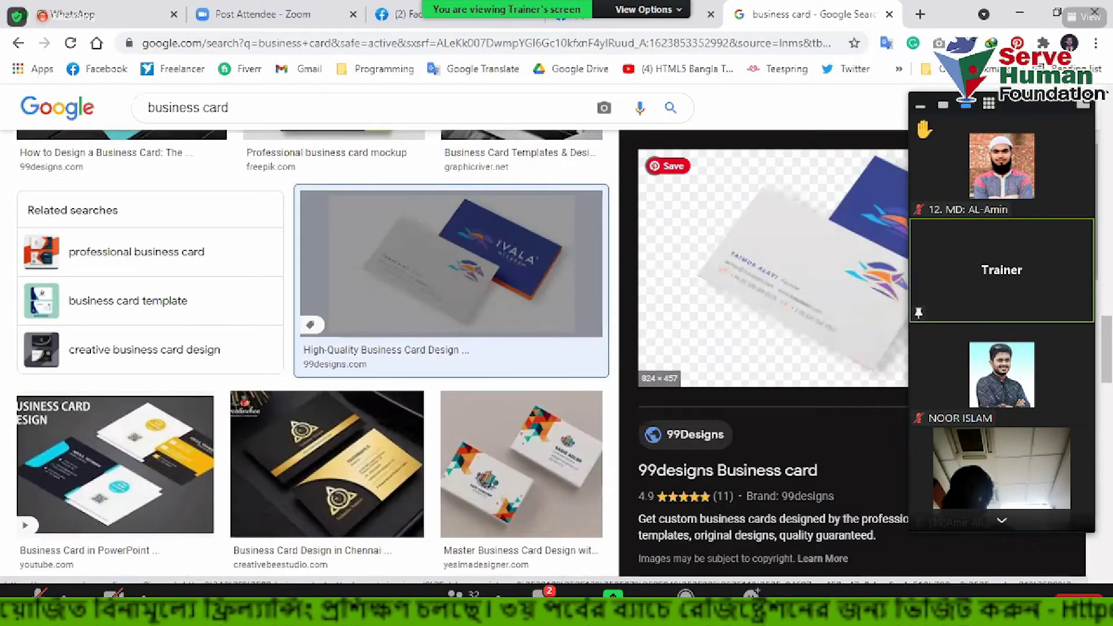
pyautogui.scroll(-4, 475, 298)
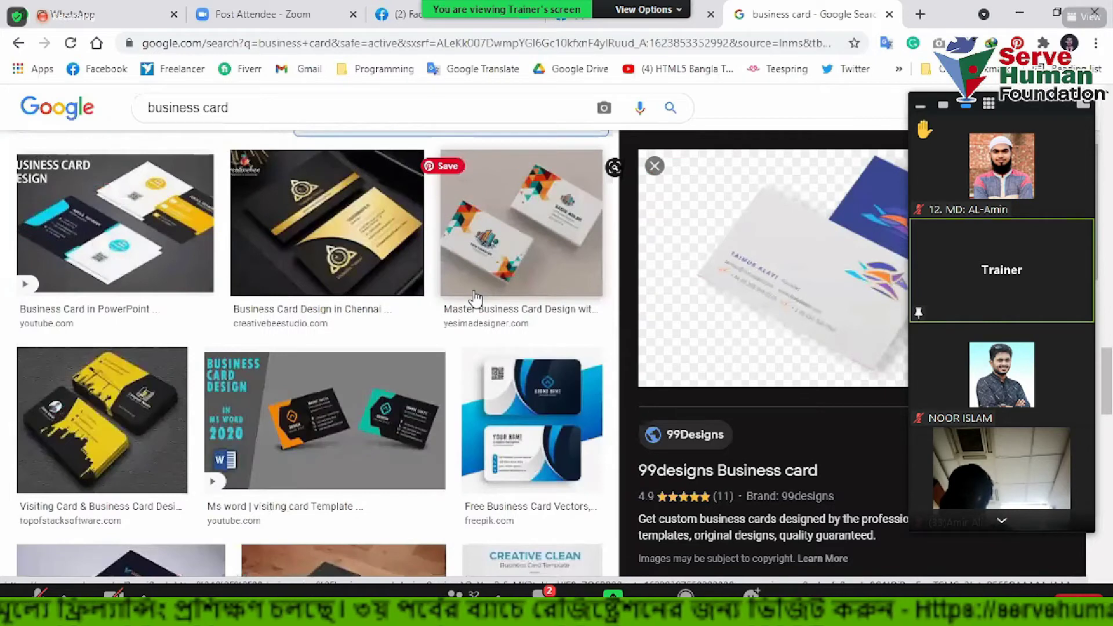
pyautogui.scroll(-5, 473, 298)
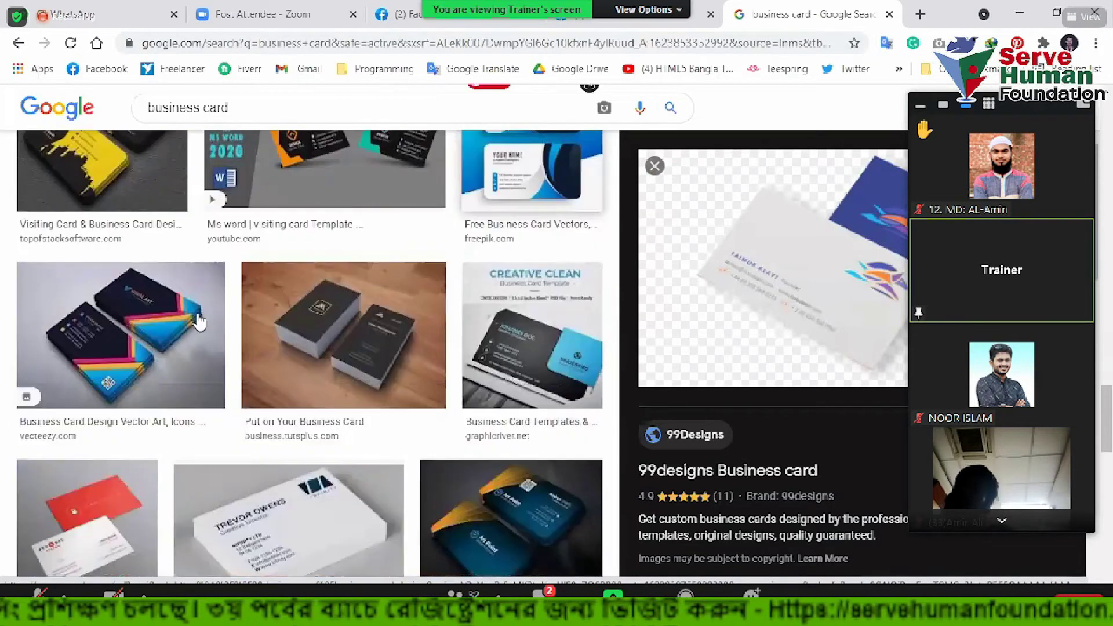
pyautogui.scroll(-4, 529, 323)
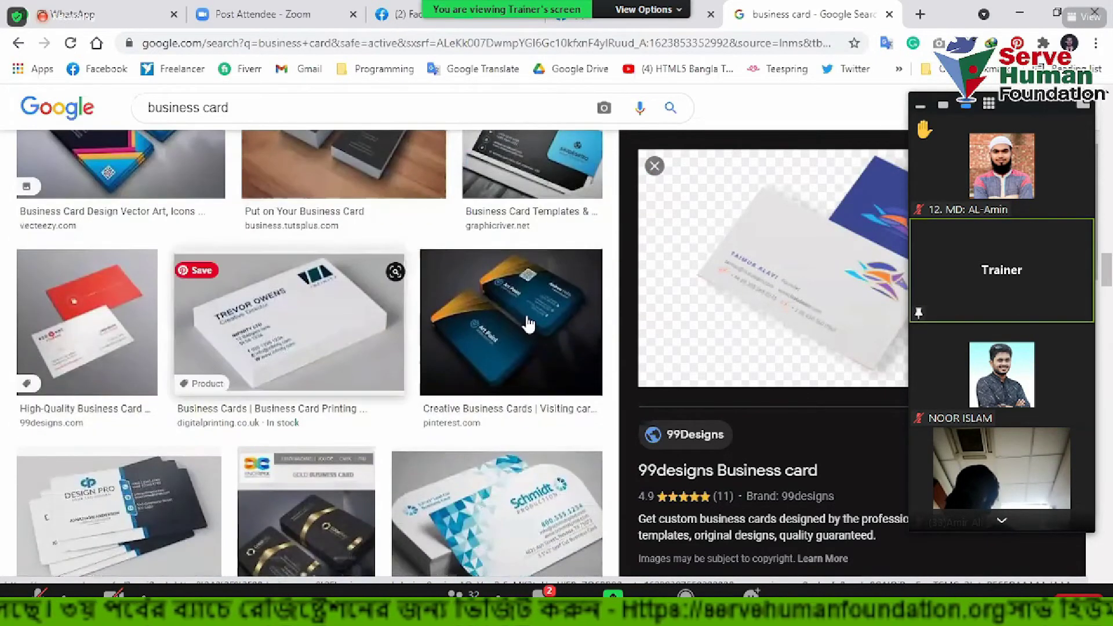
pyautogui.click(528, 322)
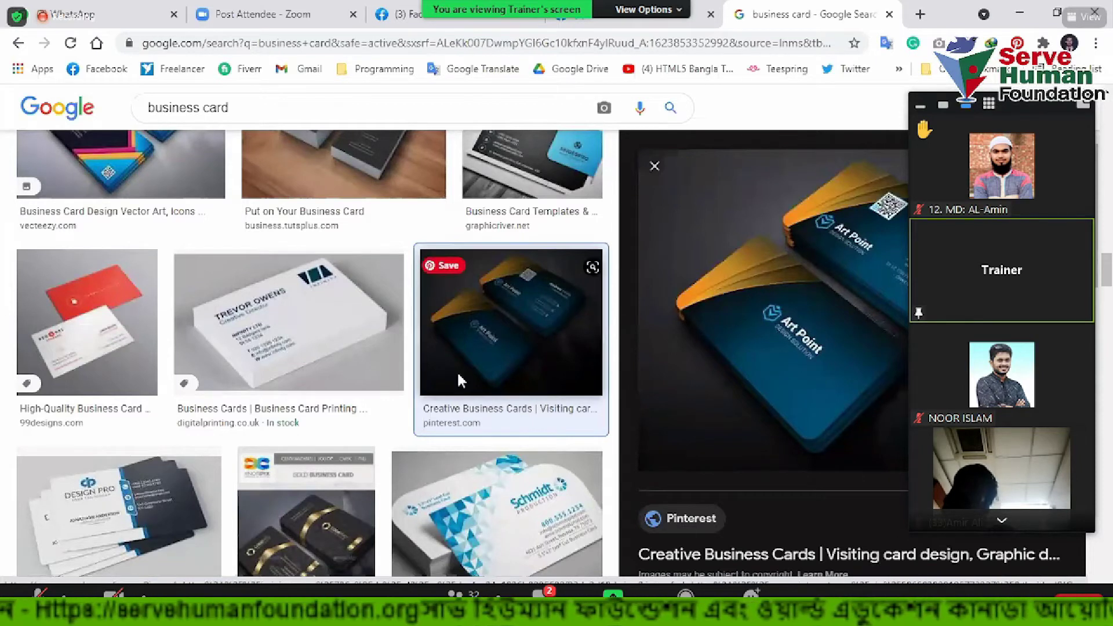
pyautogui.scroll(-3, 501, 243)
pyautogui.scroll(-3, 500, 210)
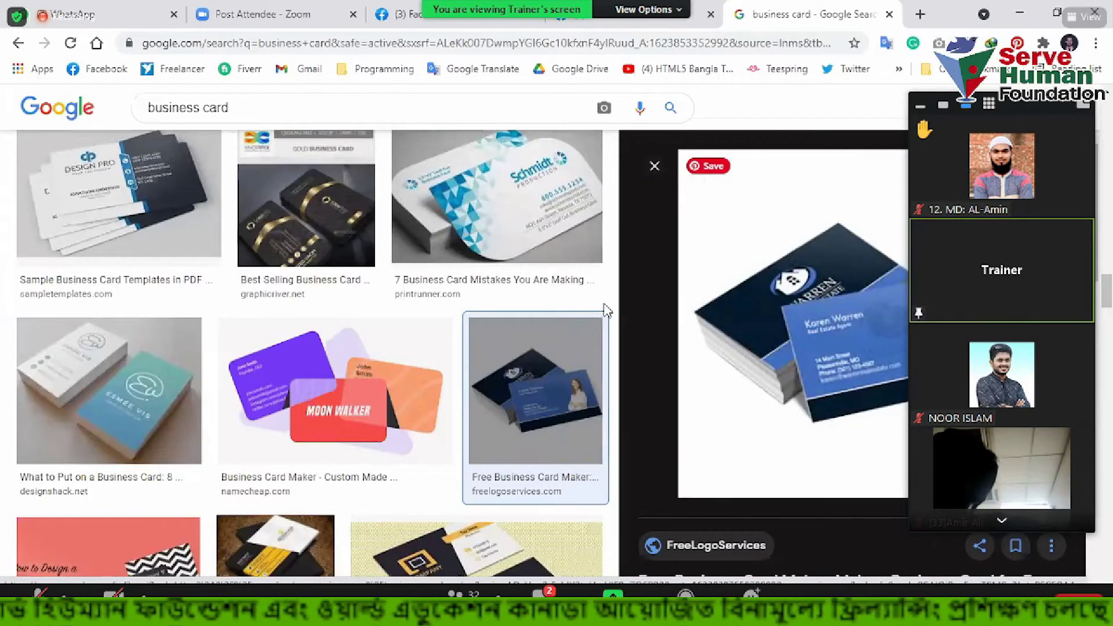
pyautogui.scroll(-8, 393, 359)
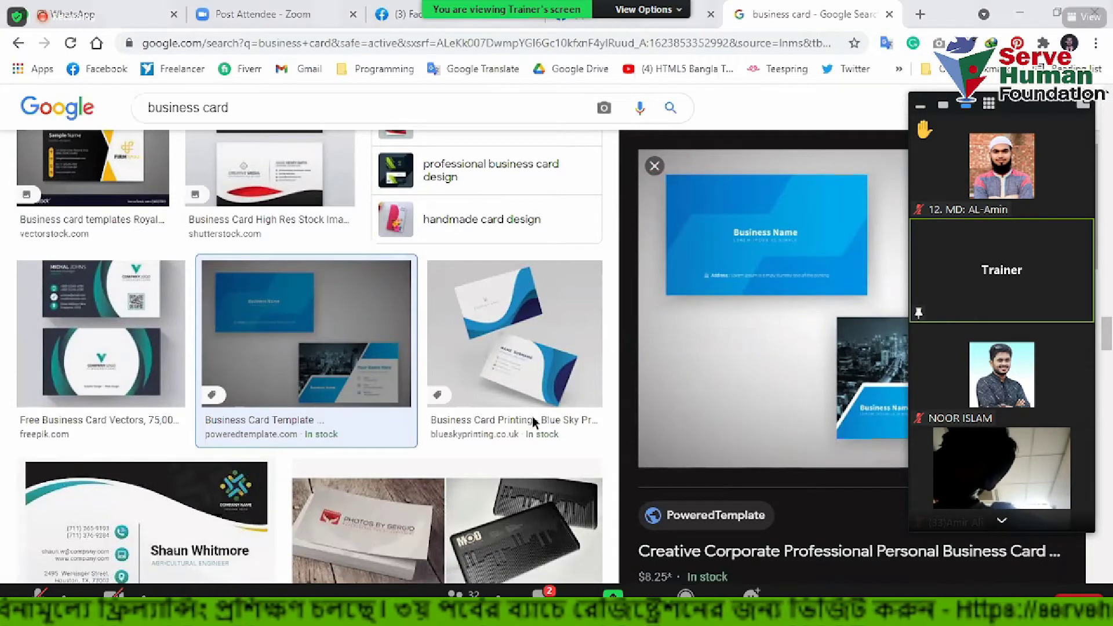
pyautogui.hotkey('alt', 'Tab')
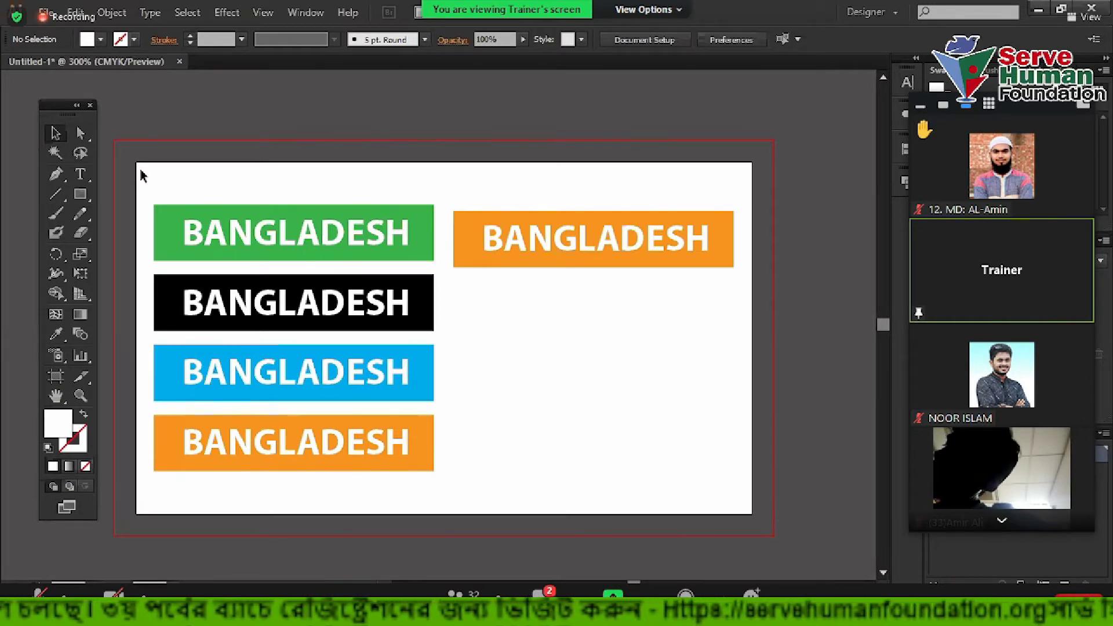
# Check the white-text banners and the bottom banner's text, then return to the image results
pyautogui.moveTo(141, 169); pyautogui.dragTo(739, 487)
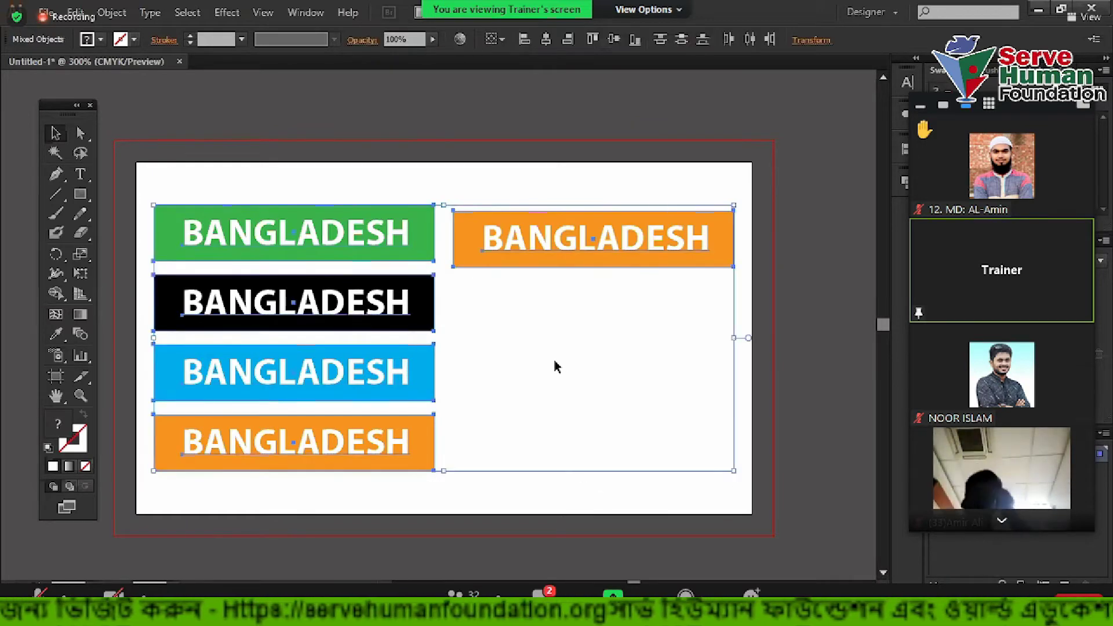
pyautogui.click(535, 321)
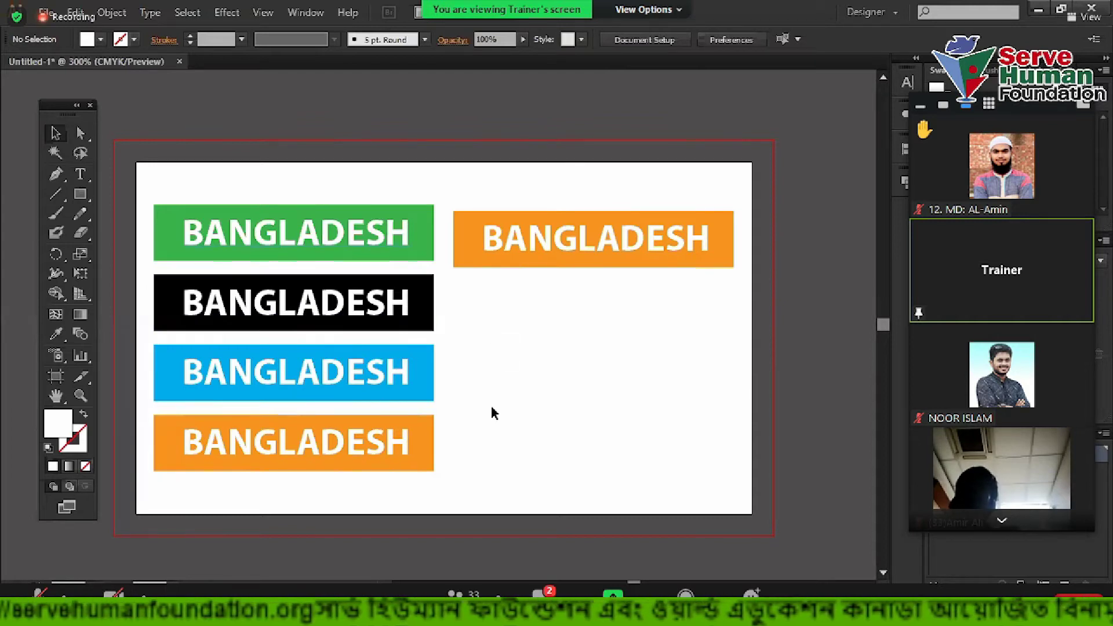
pyautogui.click(321, 454)
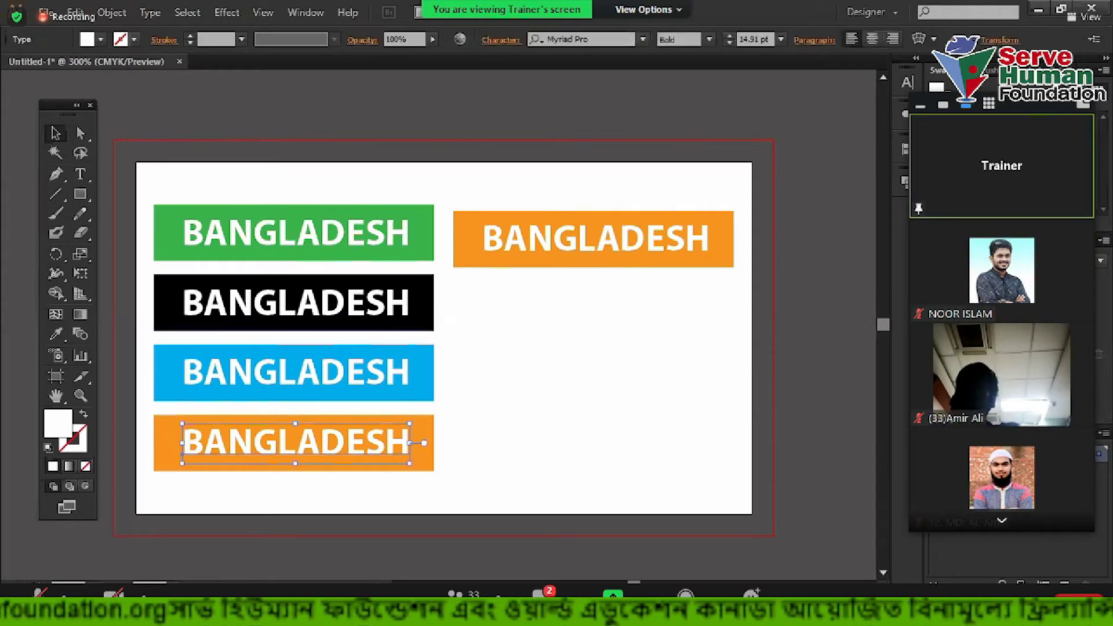
pyautogui.hotkey('alt', 'Tab')
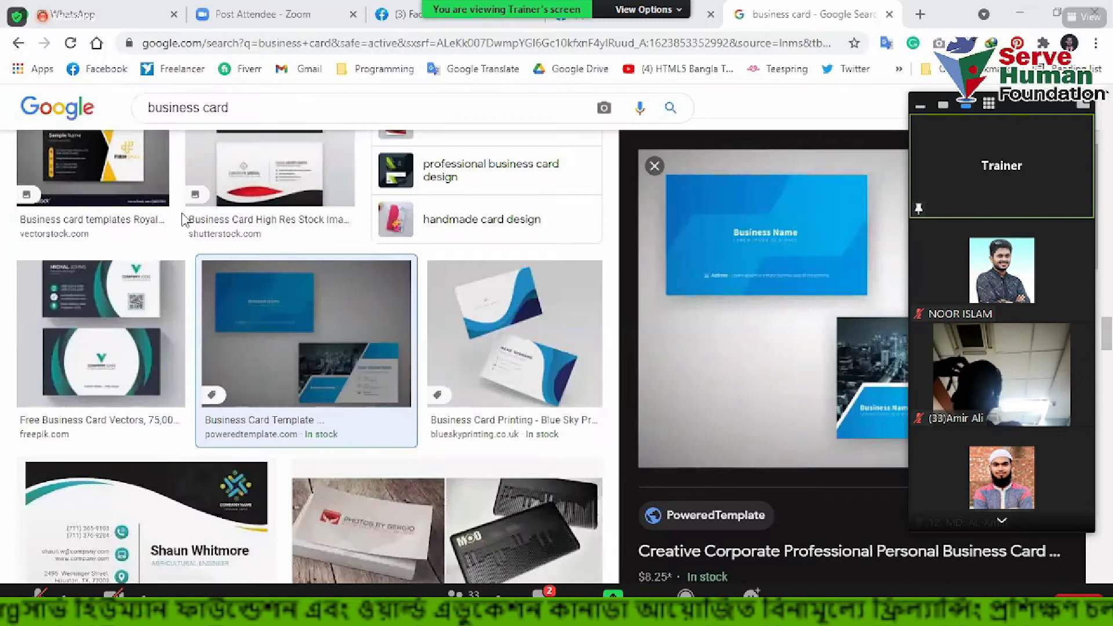
# Flip through shared card photos, return to the group feed and play the animated card design
pyautogui.hotkey('ctrl', 'shift', 'Tab')
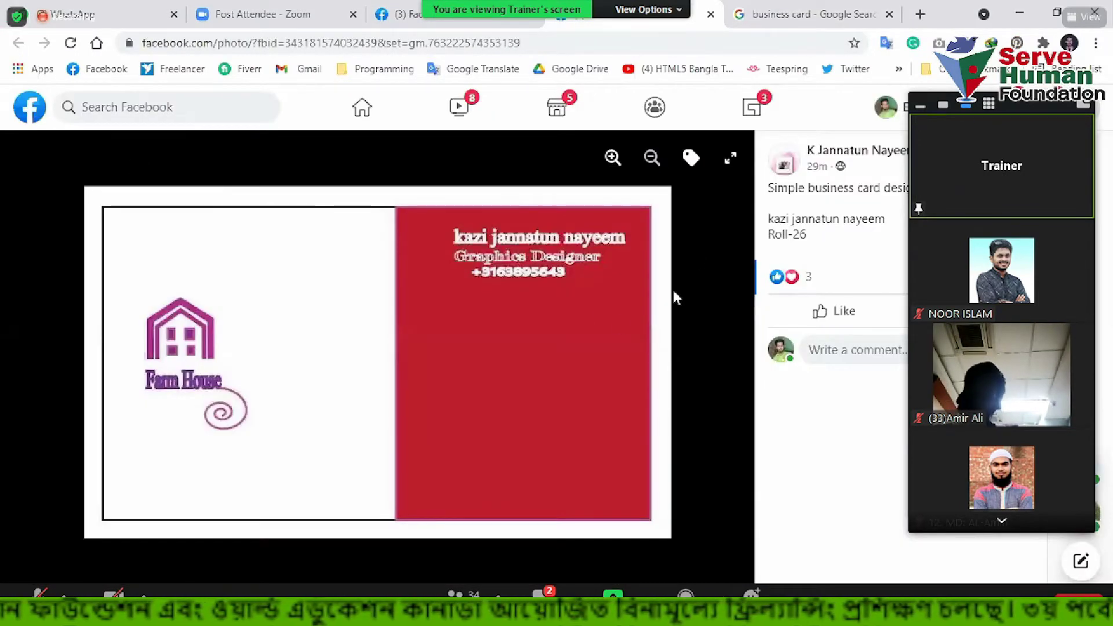
pyautogui.hotkey('ctrl', 'shift', 'Tab')
pyautogui.click(31, 108)
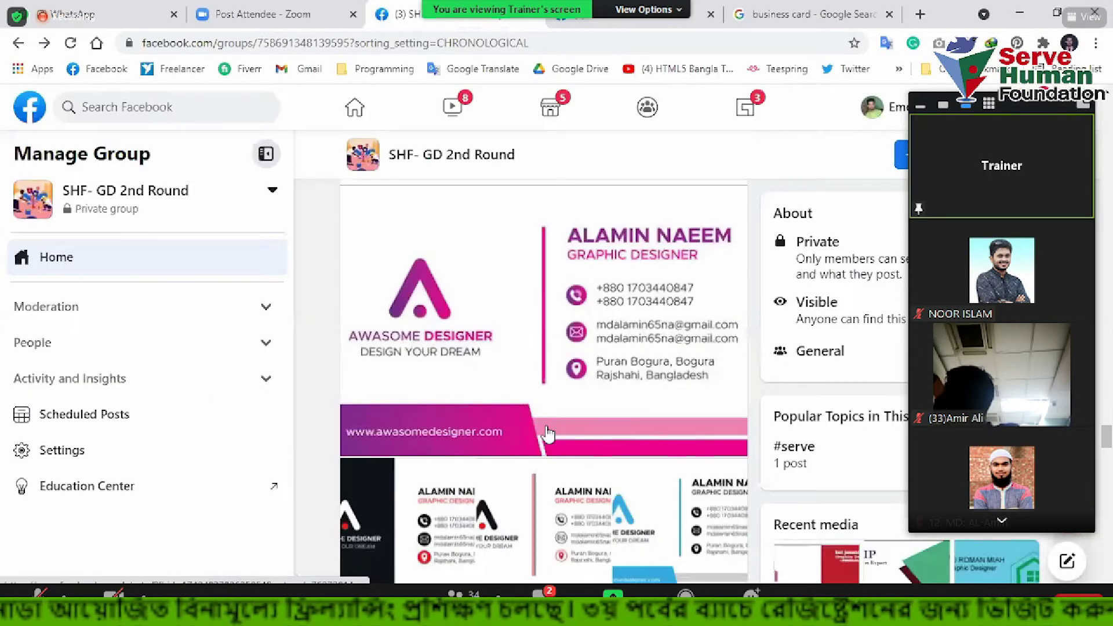
pyautogui.scroll(-5, 547, 434)
pyautogui.scroll(-15, 548, 433)
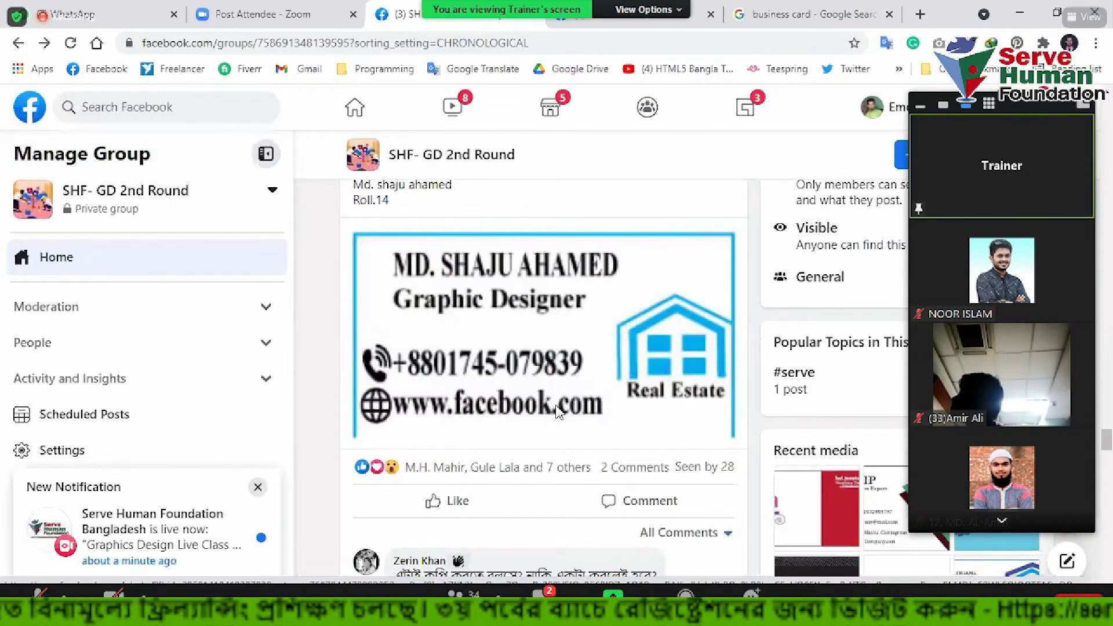
pyautogui.scroll(-15, 558, 412)
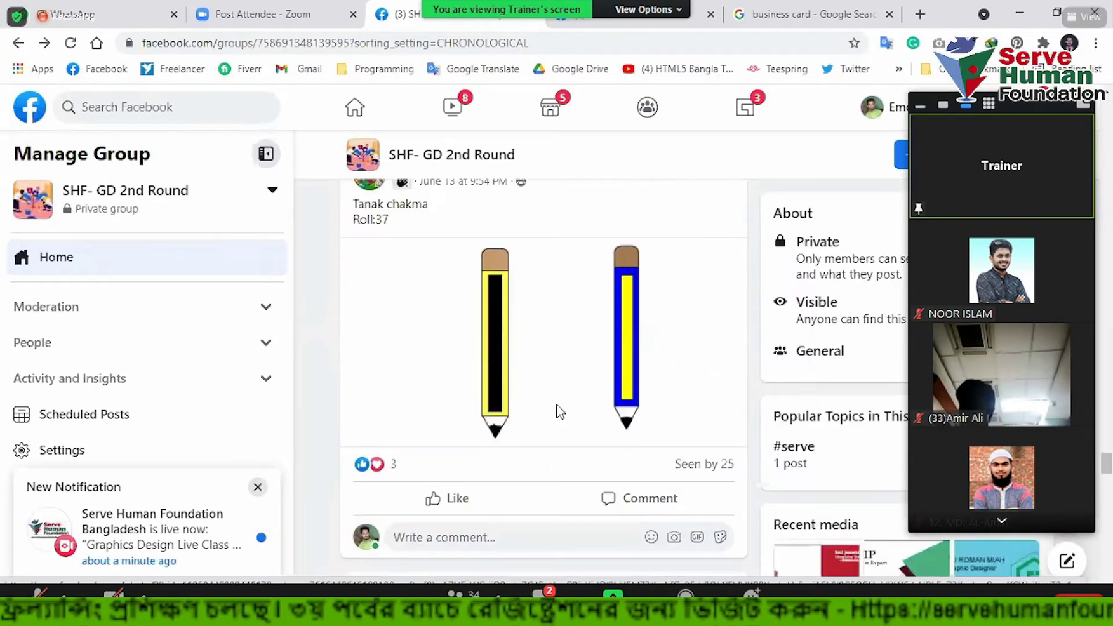
pyautogui.scroll(-15, 558, 412)
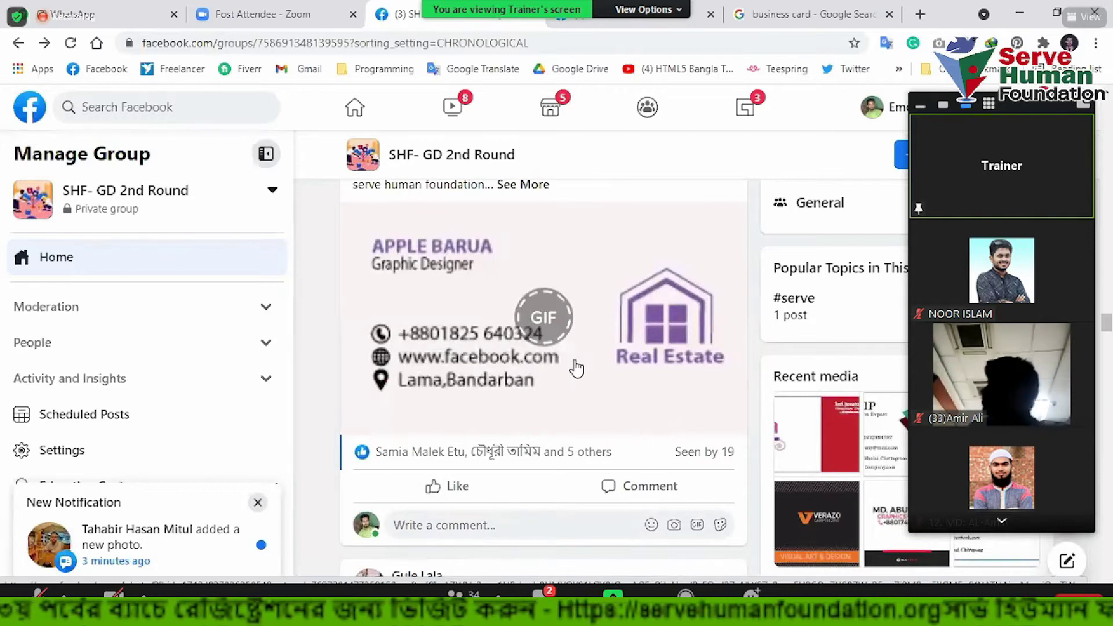
pyautogui.click(576, 298)
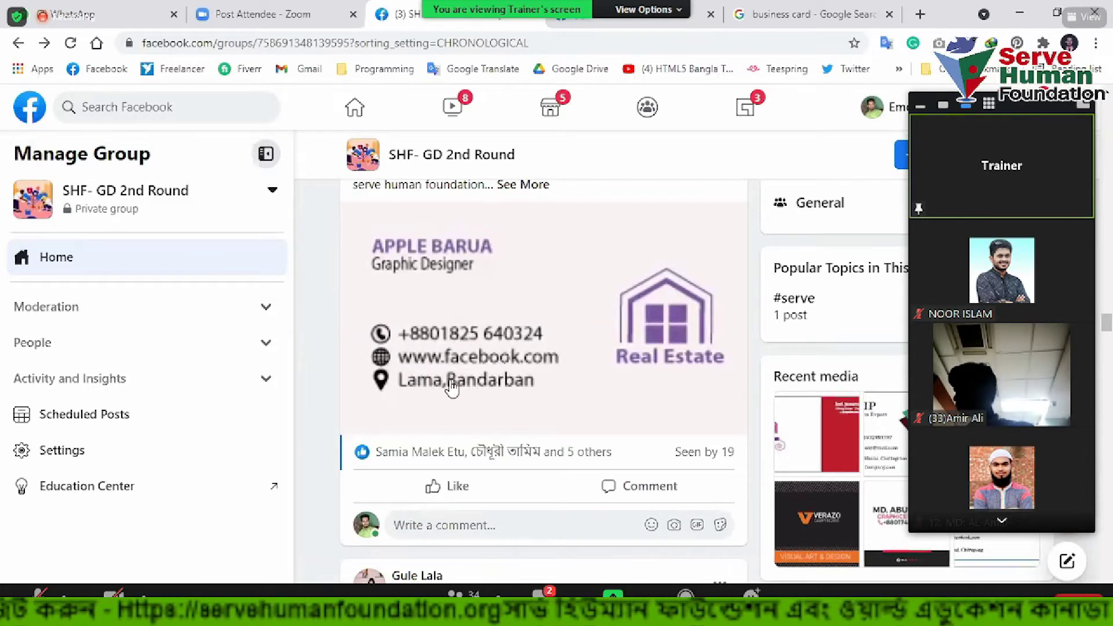
# Scroll the group feed to review the posted designs, reaching the Simple Business Card post
pyautogui.scroll(3, 446, 377)
pyautogui.scroll(6, 515, 425)
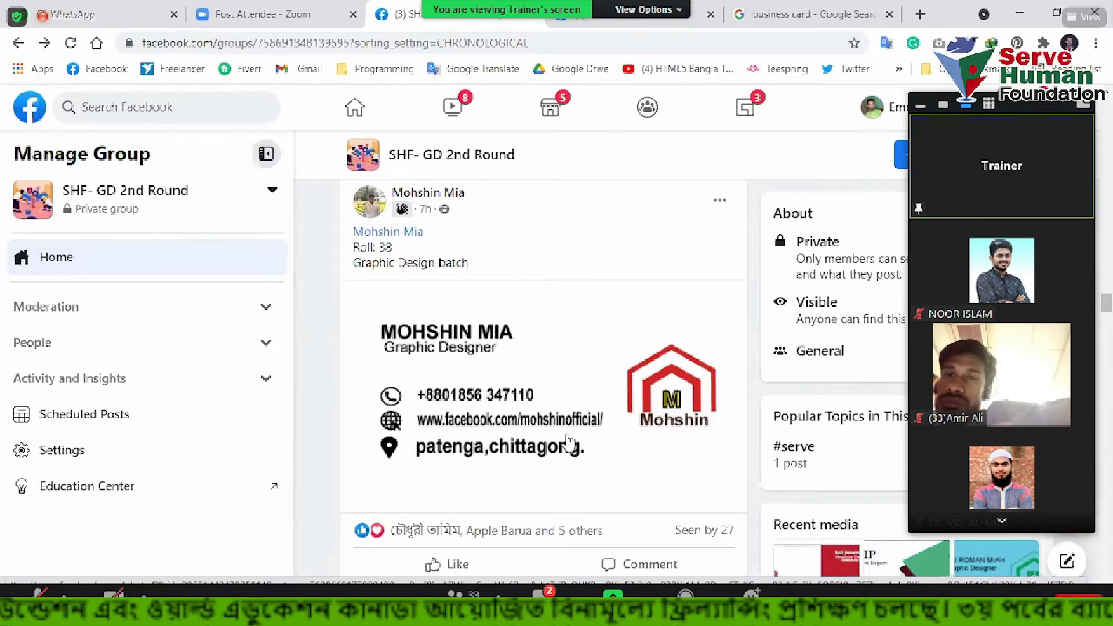
pyautogui.scroll(-5, 565, 392)
pyautogui.scroll(-4, 559, 394)
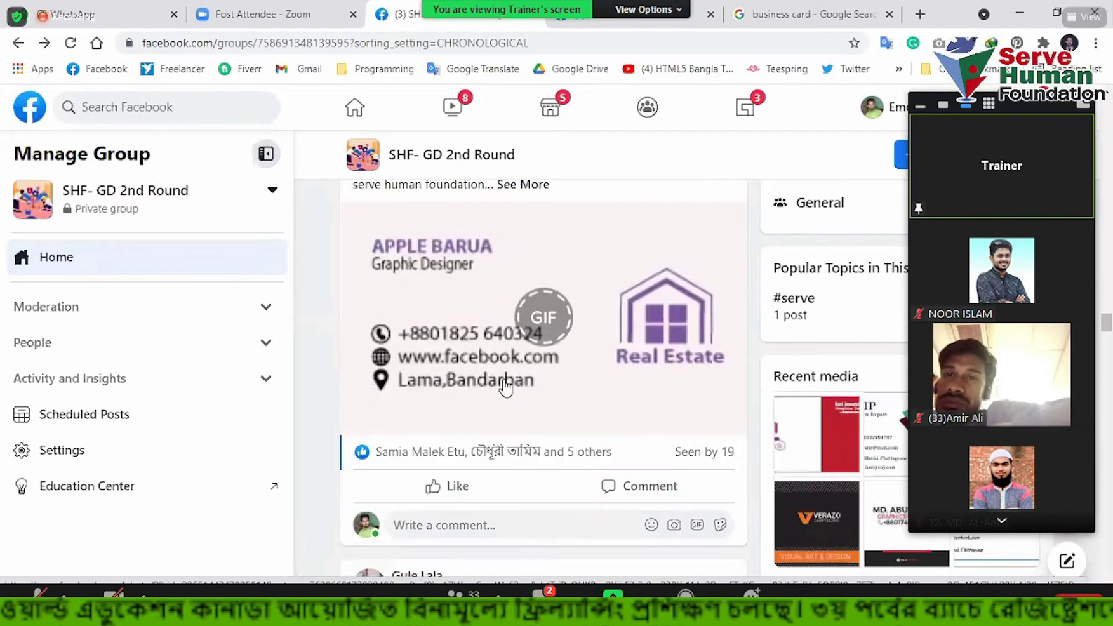
pyautogui.scroll(5, 510, 276)
pyautogui.scroll(2, 384, 302)
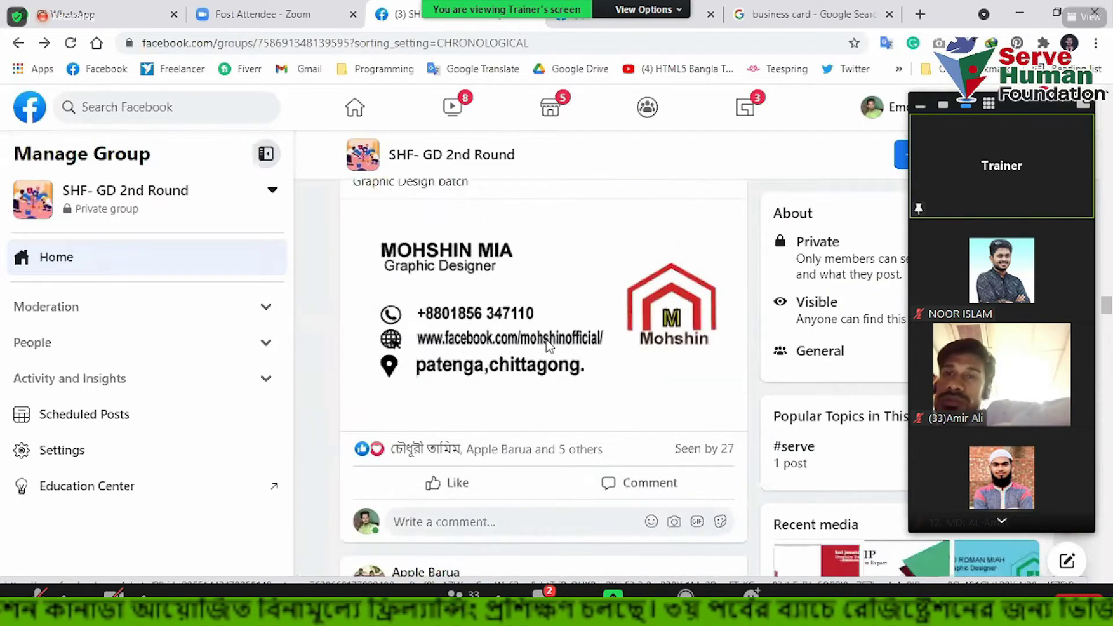
pyautogui.scroll(-7, 396, 381)
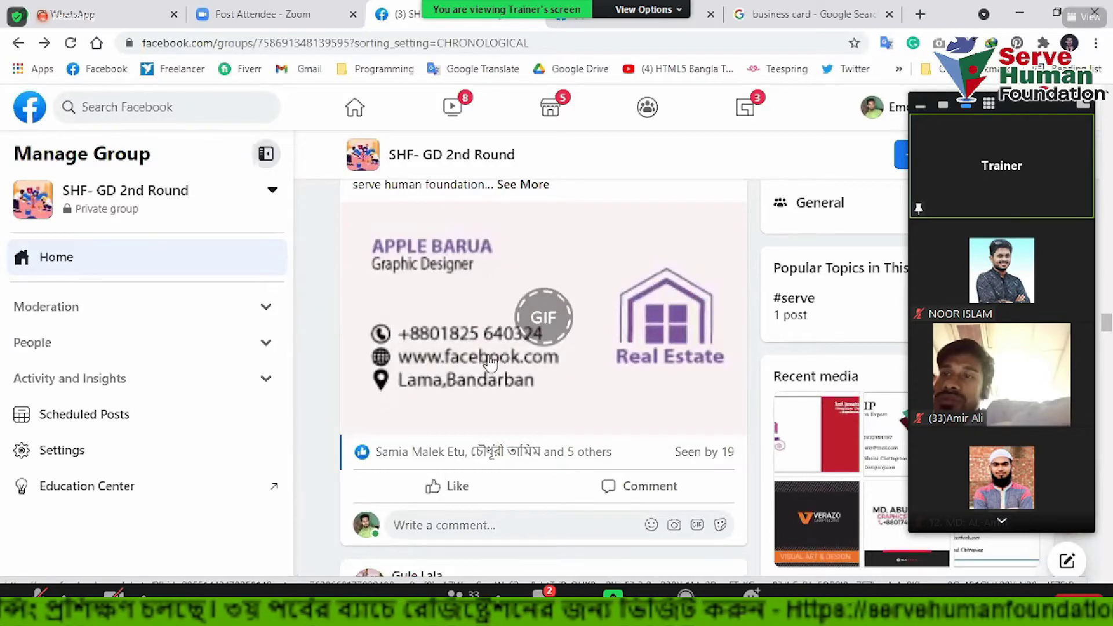
pyautogui.scroll(6, 487, 359)
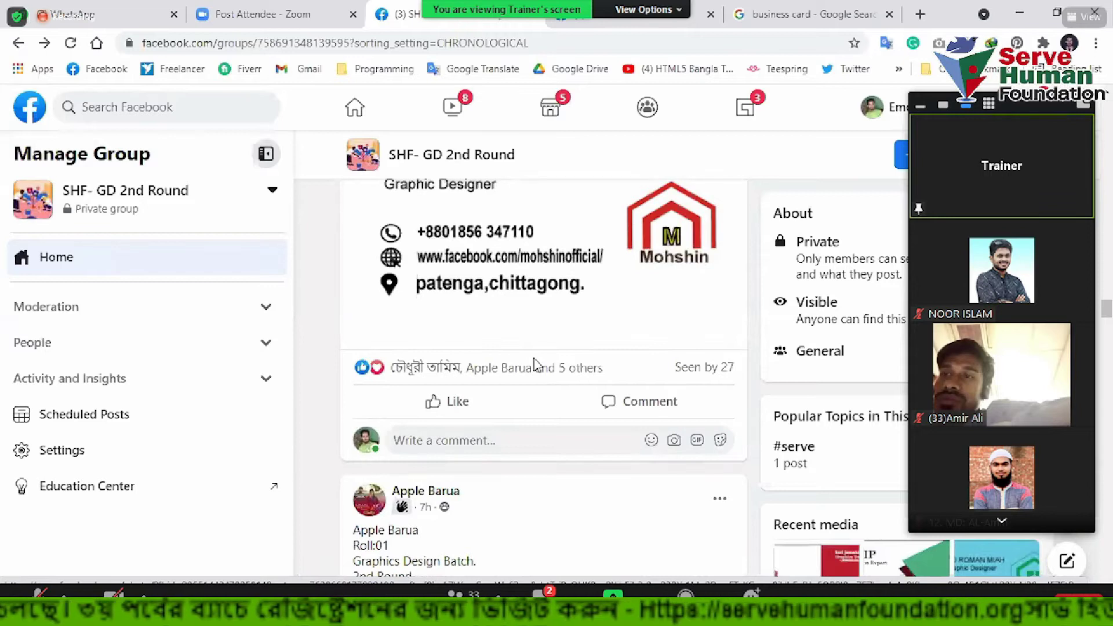
pyautogui.scroll(15, 533, 363)
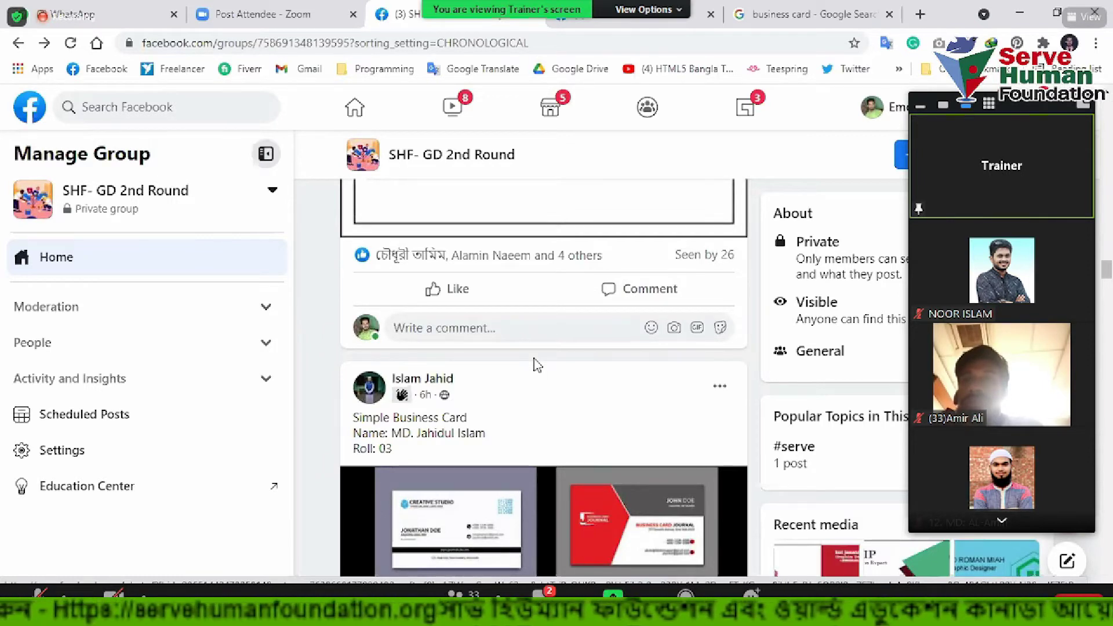
pyautogui.scroll(-2, 537, 364)
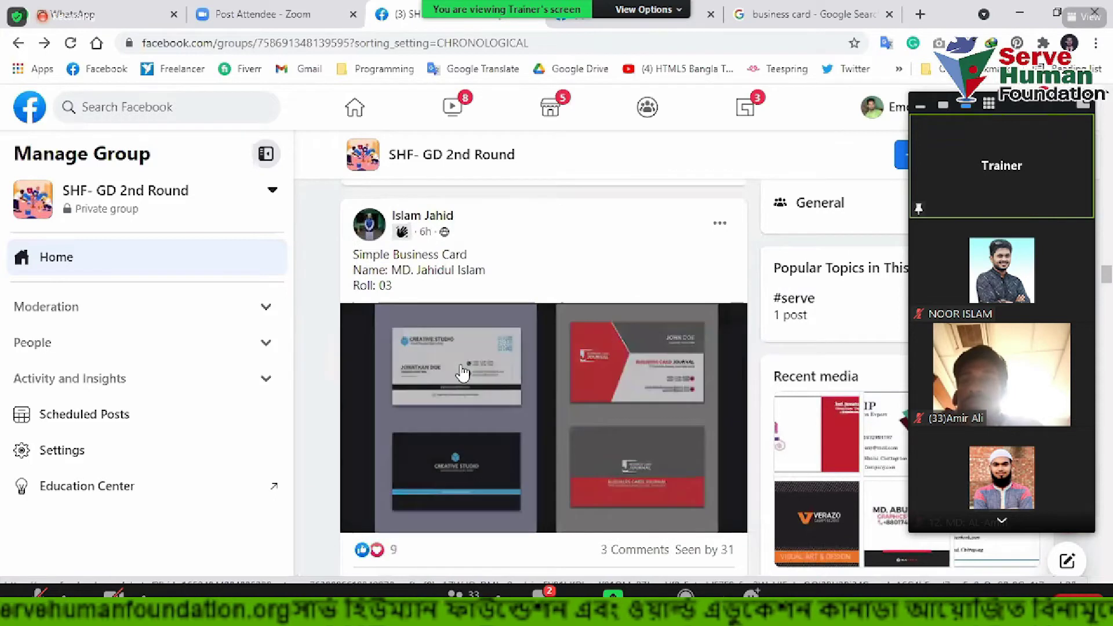
# Open the four-card sample photo, close it, and reopen it
pyautogui.click(537, 405)
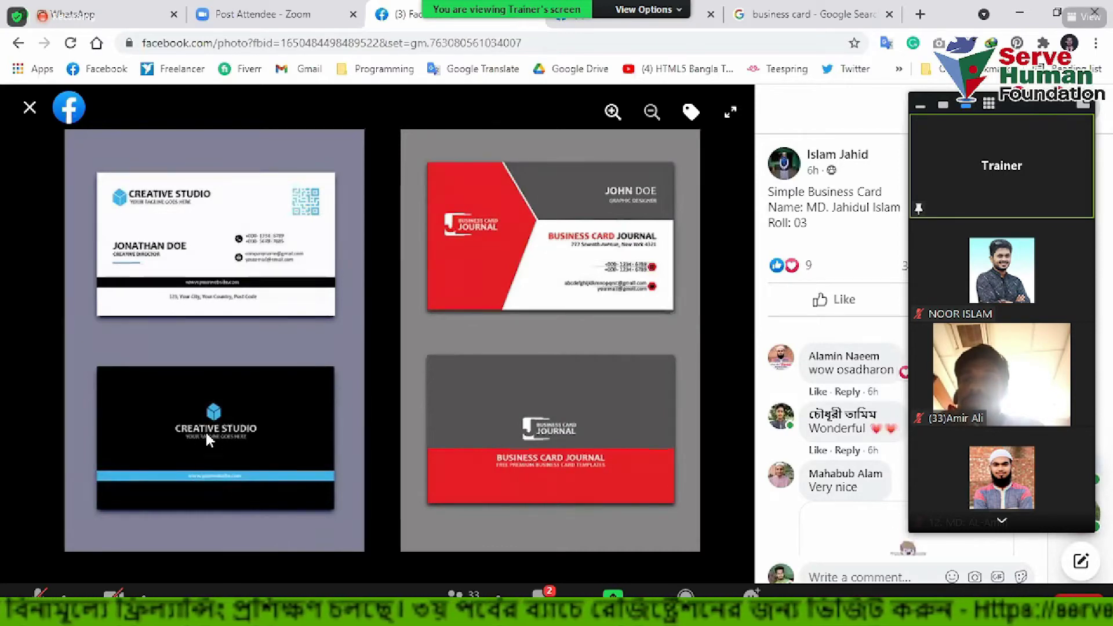
pyautogui.click(35, 111)
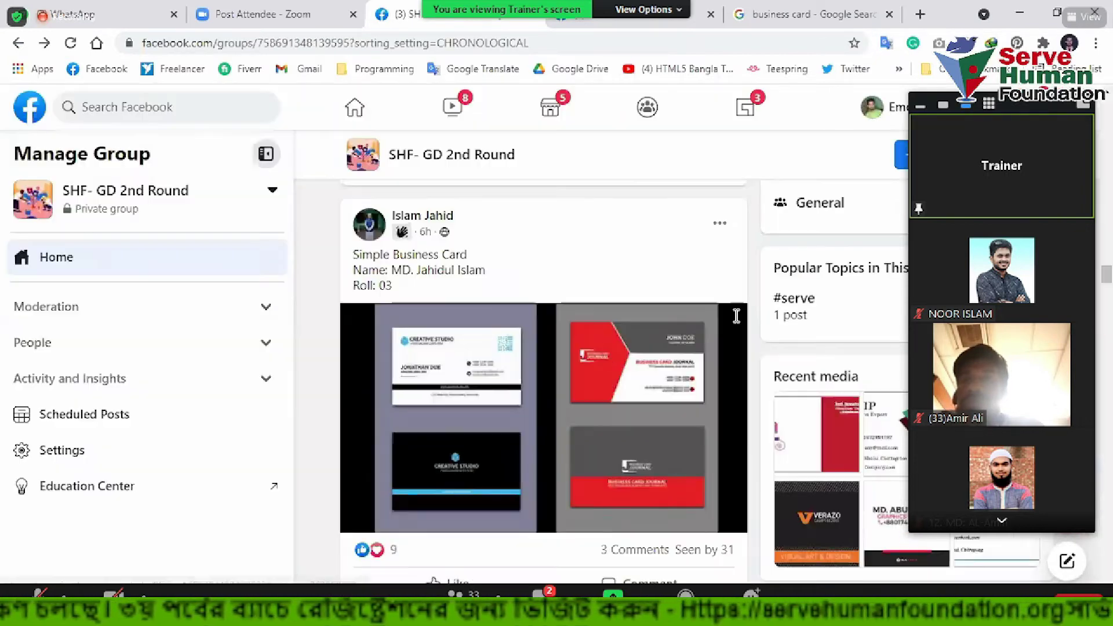
pyautogui.click(637, 393)
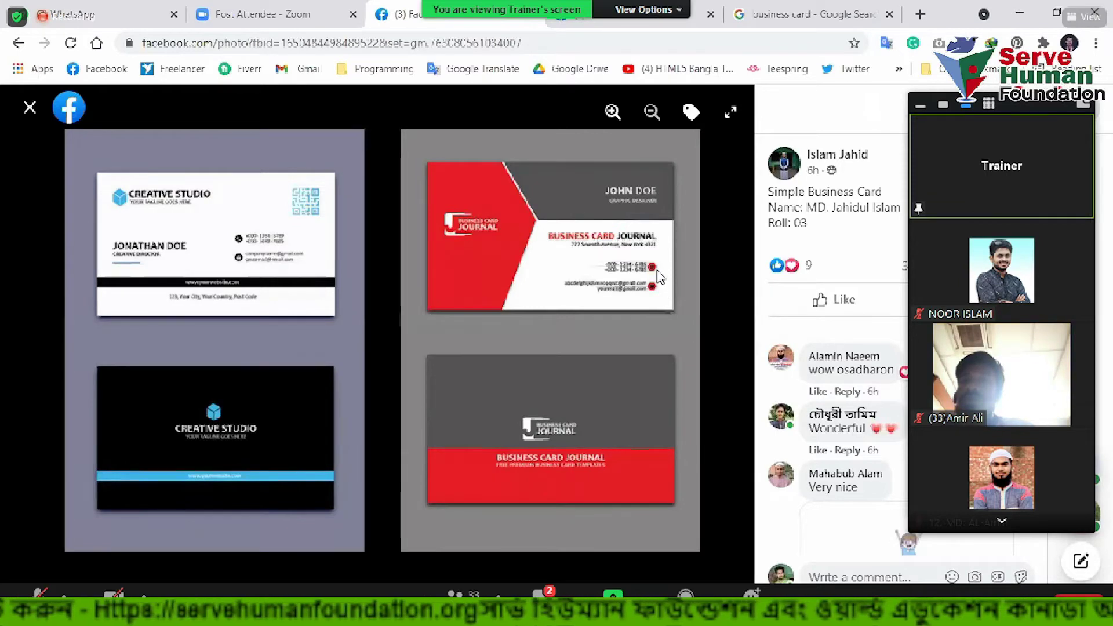
# View the red card image full size in a new tab, then close it and minimise Chrome
pyautogui.rightClick(514, 225)
pyautogui.click(565, 232)
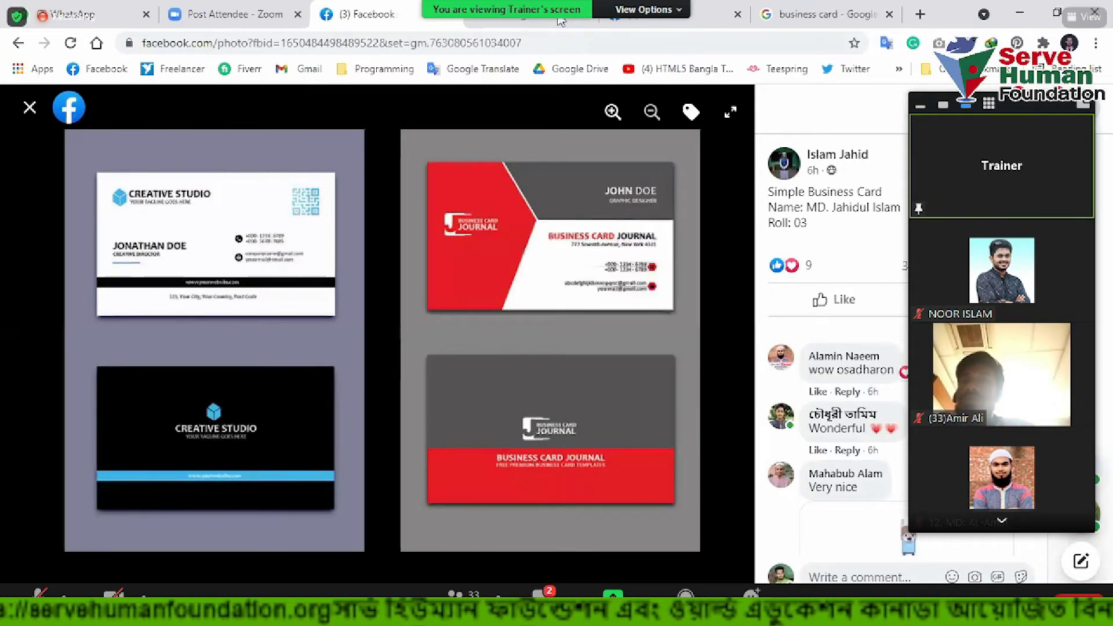
pyautogui.click(521, 14)
pyautogui.click(648, 152)
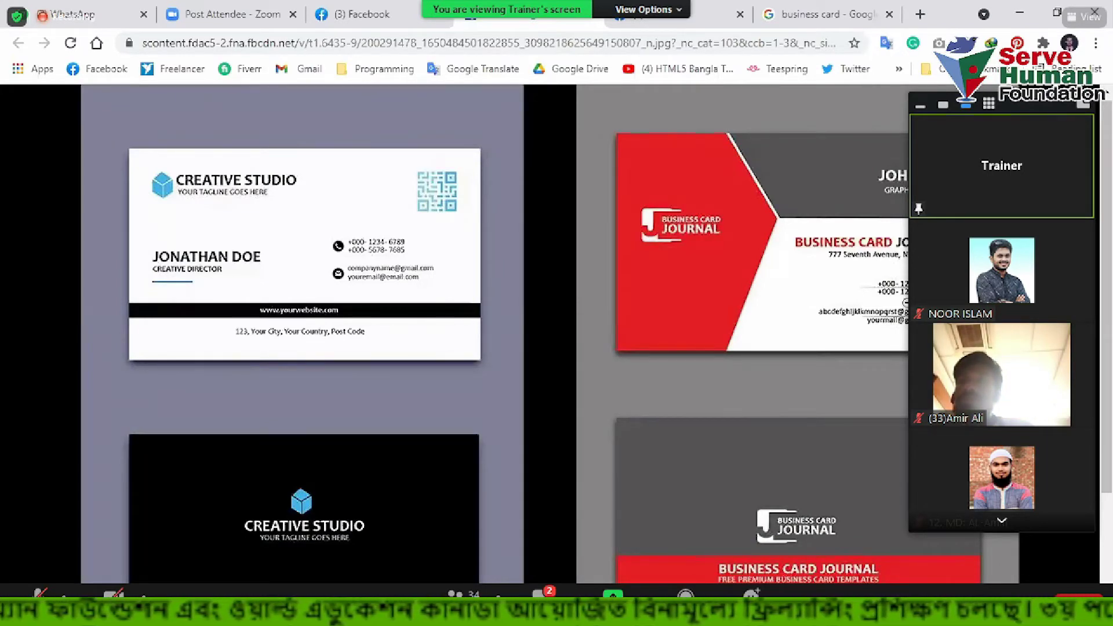
pyautogui.hotkey('ctrl', 'w')
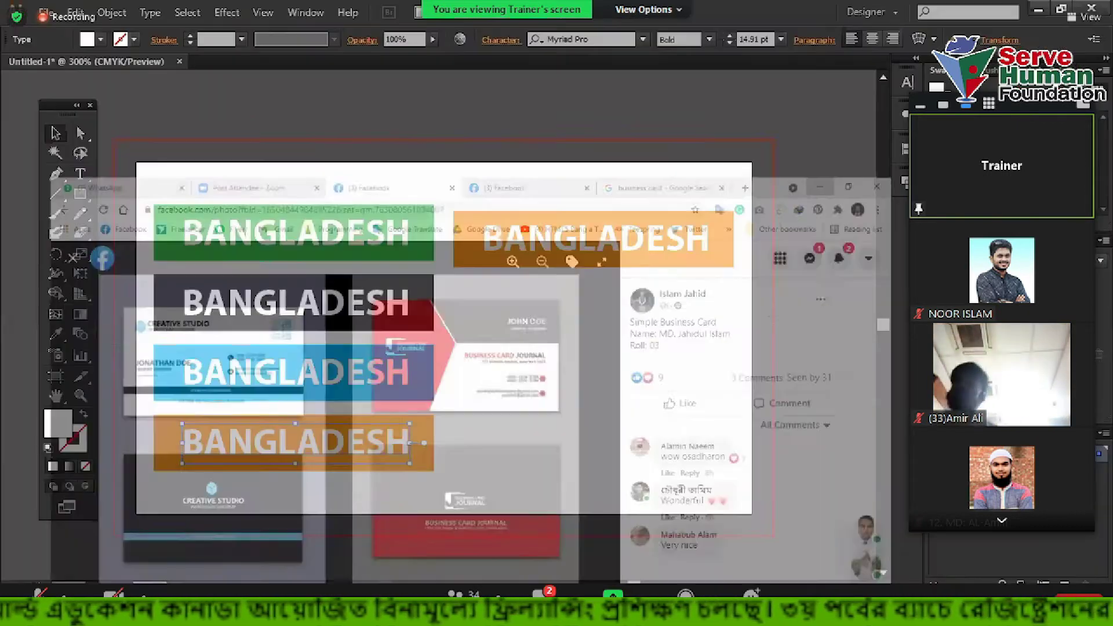
pyautogui.click(1018, 13)
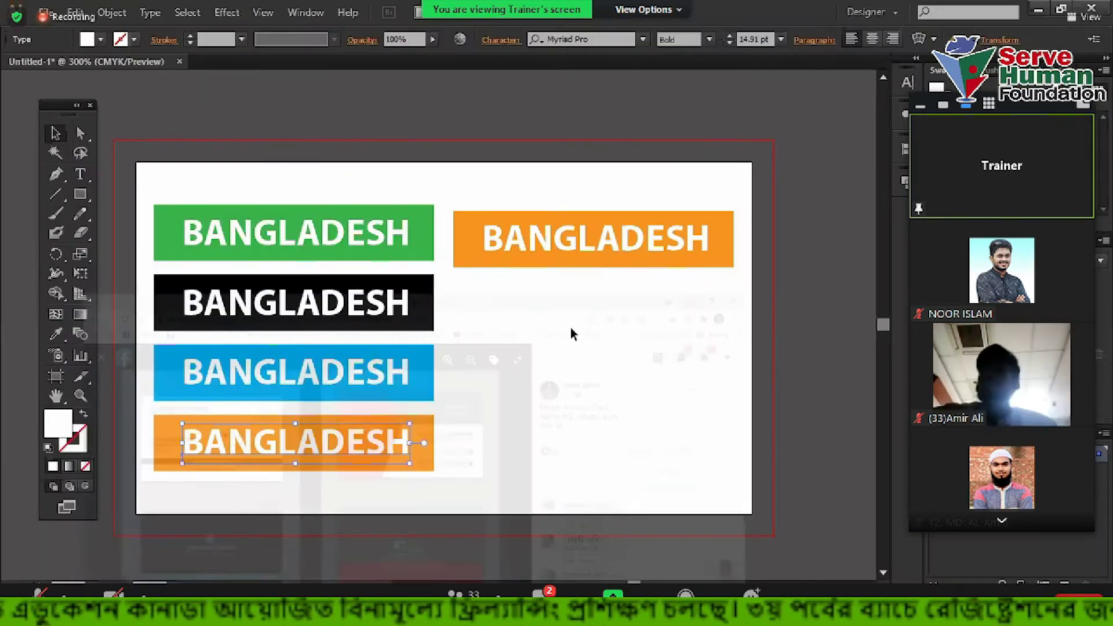
# Delete all the BANGLADESH banners and close the practice file without saving
pyautogui.hotkey('ctrl', '-')
pyautogui.moveTo(246, 151); pyautogui.dragTo(775, 427)
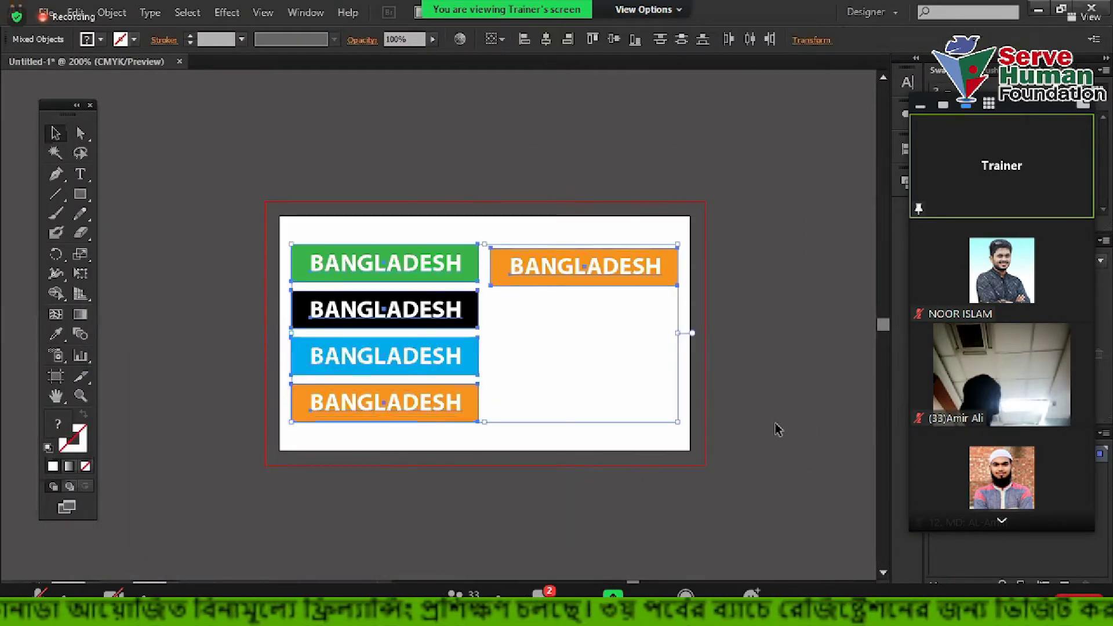
pyautogui.press('Delete')
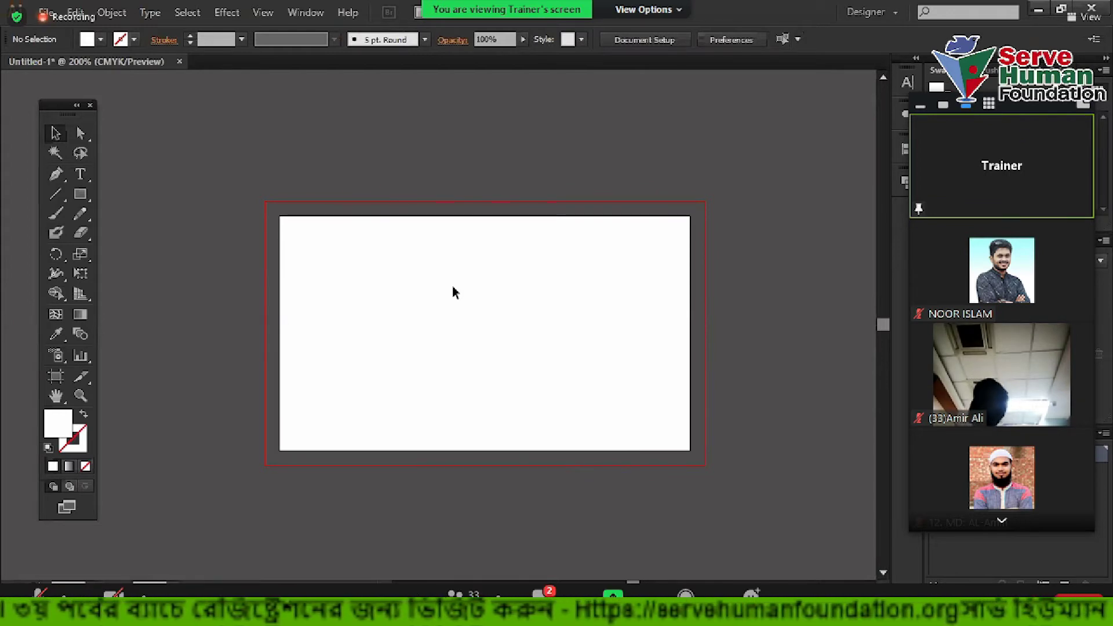
pyautogui.hotkey('ctrl', 'w')
pyautogui.click(637, 326)
# Create a 3.5 × 2 in document named 'Business Card 2' with 0.125 in bleed
pyautogui.hotkey('ctrl', 'n')
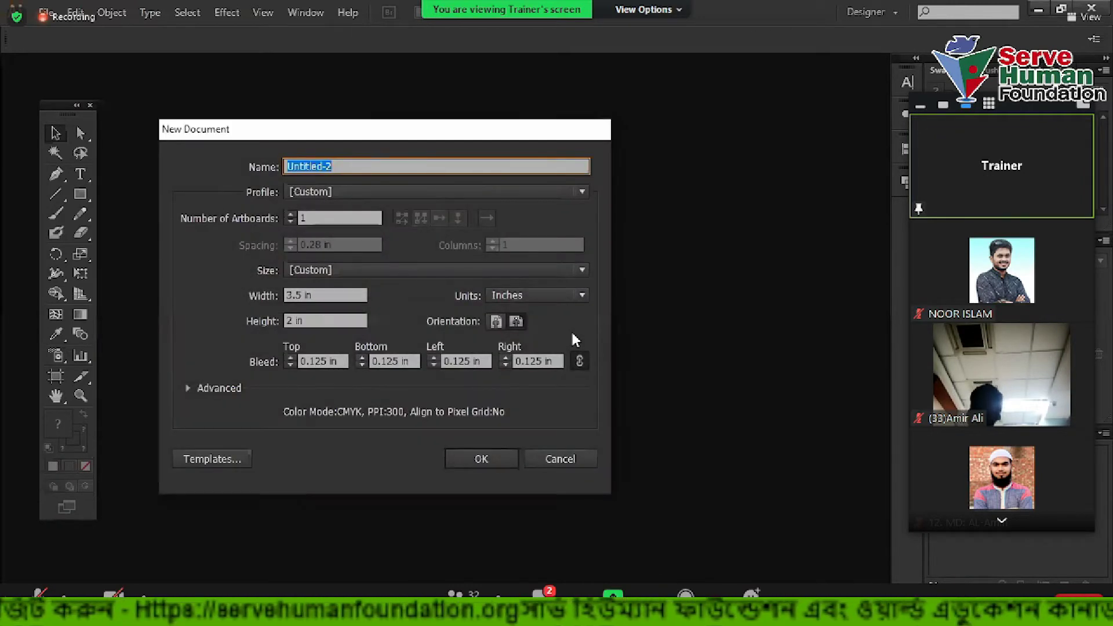
pyautogui.write('Bus')
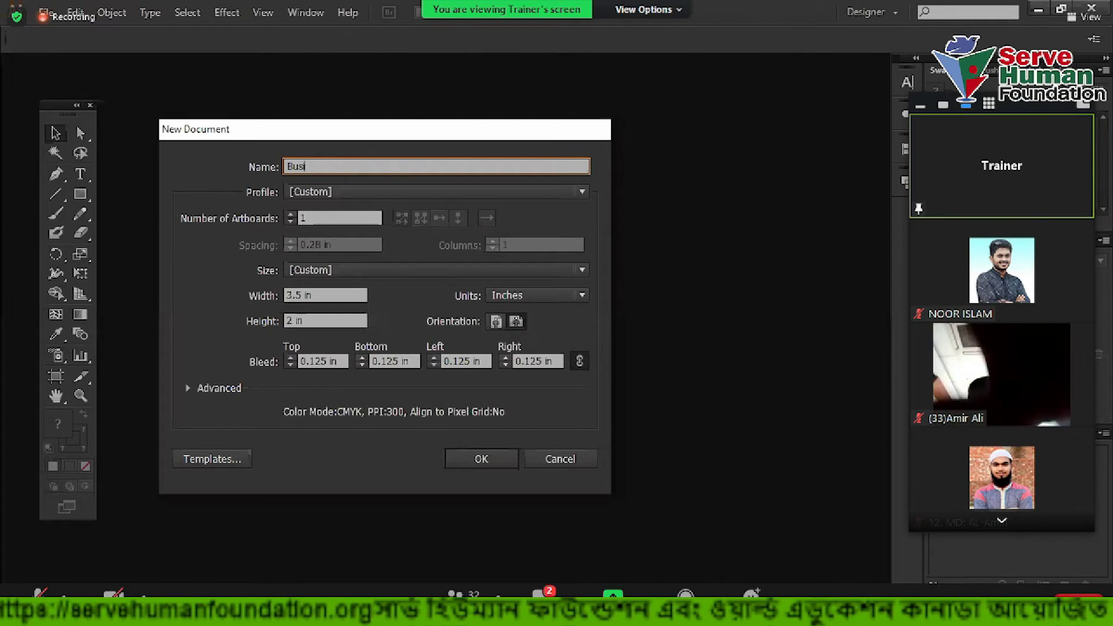
pyautogui.write('iness Card')
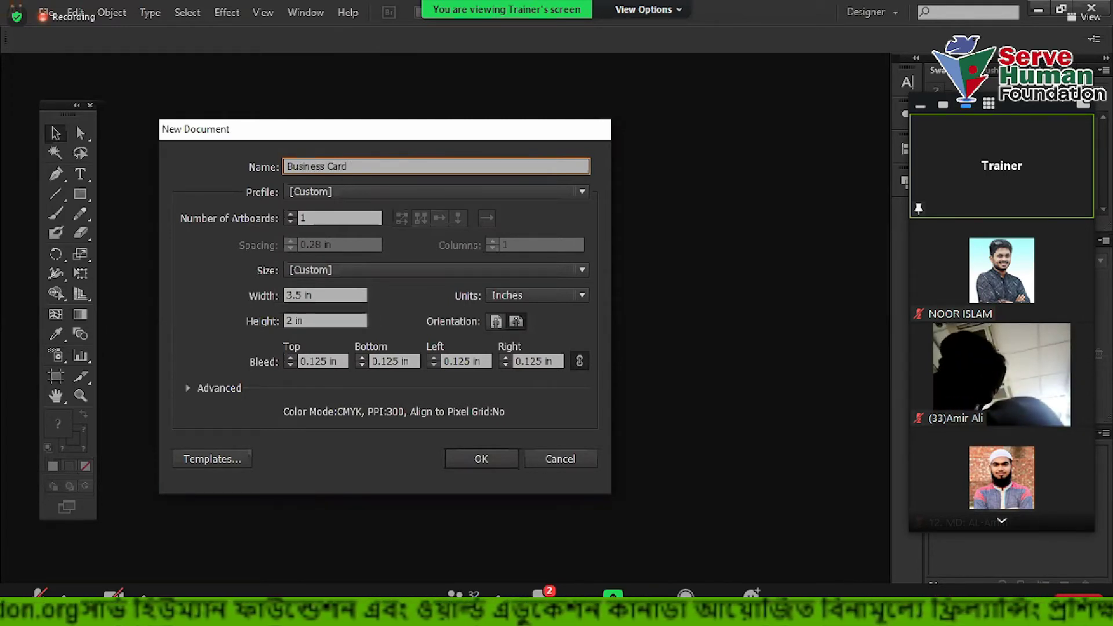
pyautogui.write(' 2')
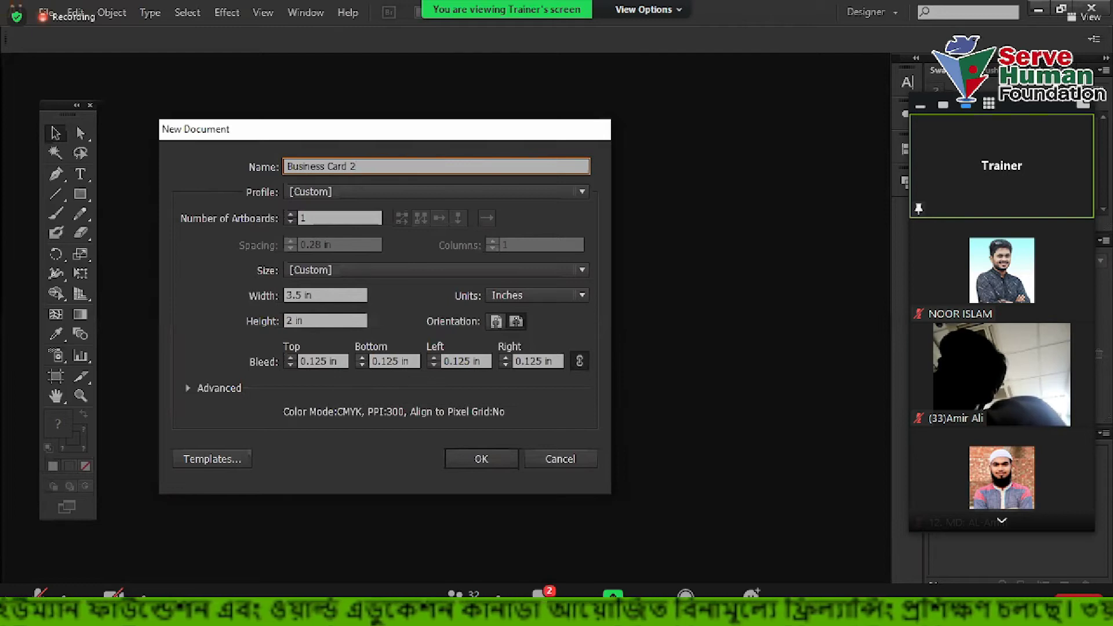
pyautogui.click(336, 361)
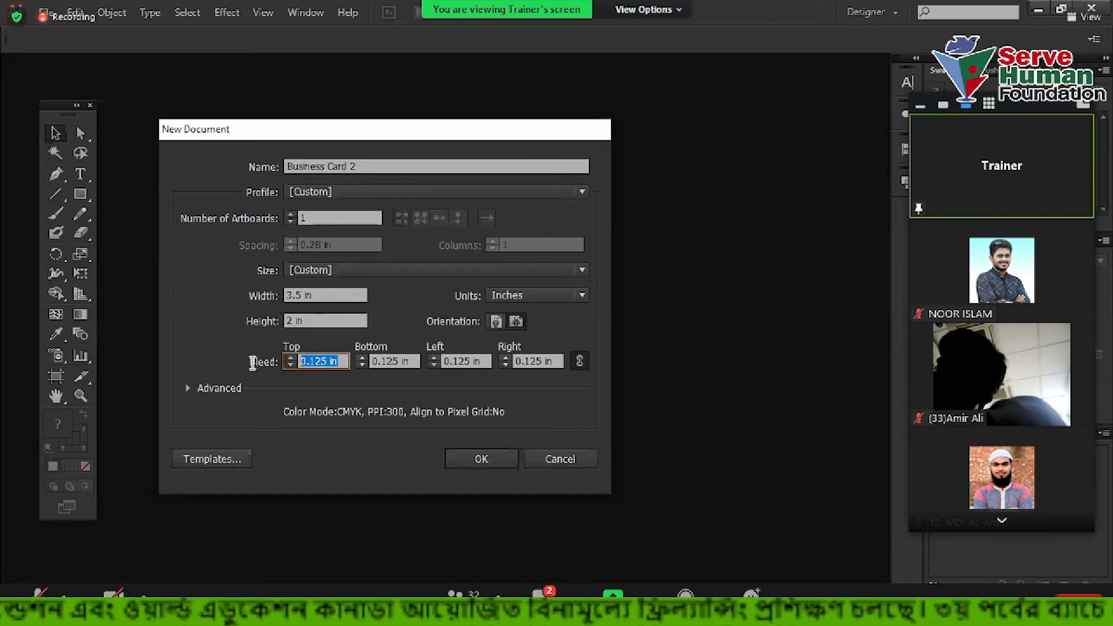
pyautogui.click(320, 297)
pyautogui.press('Tab')
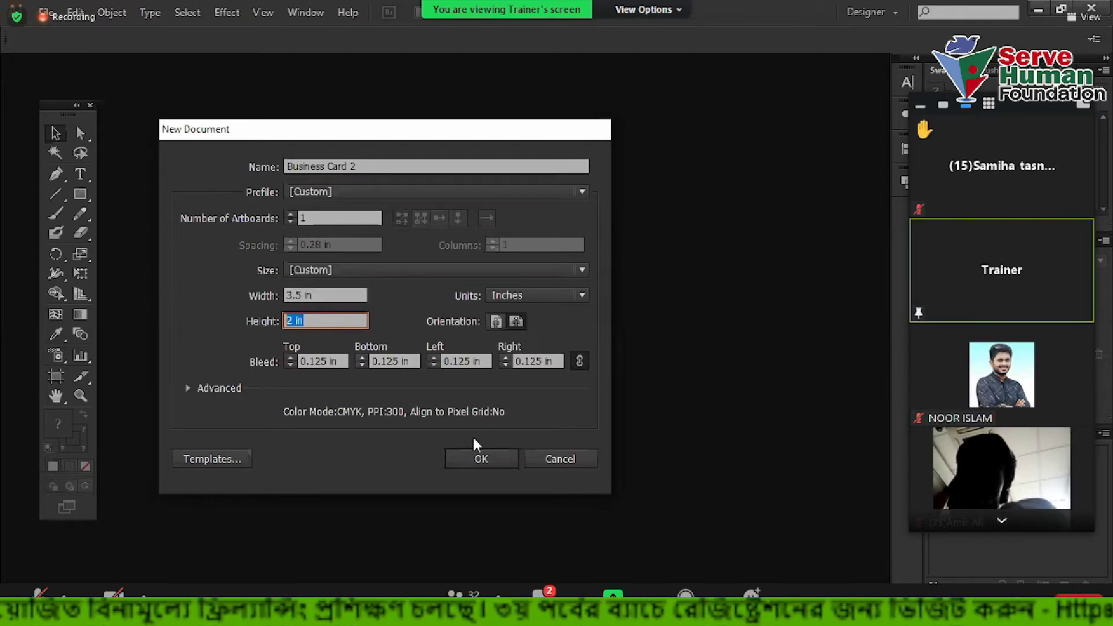
pyautogui.click(479, 458)
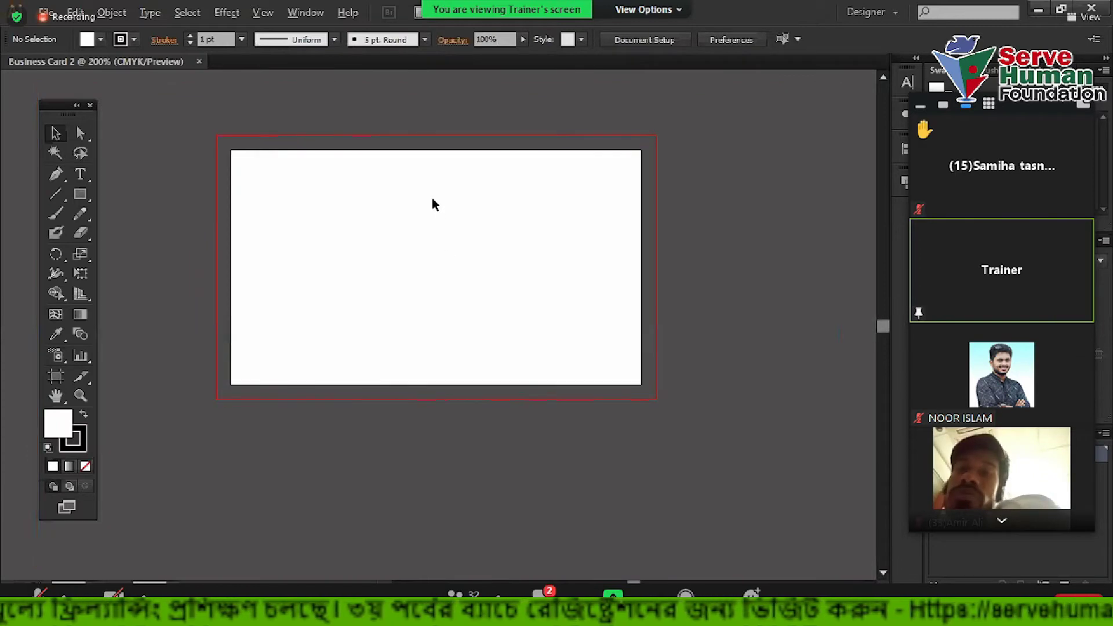
pyautogui.moveTo(522, 259); pyautogui.dragTo(492, 258)
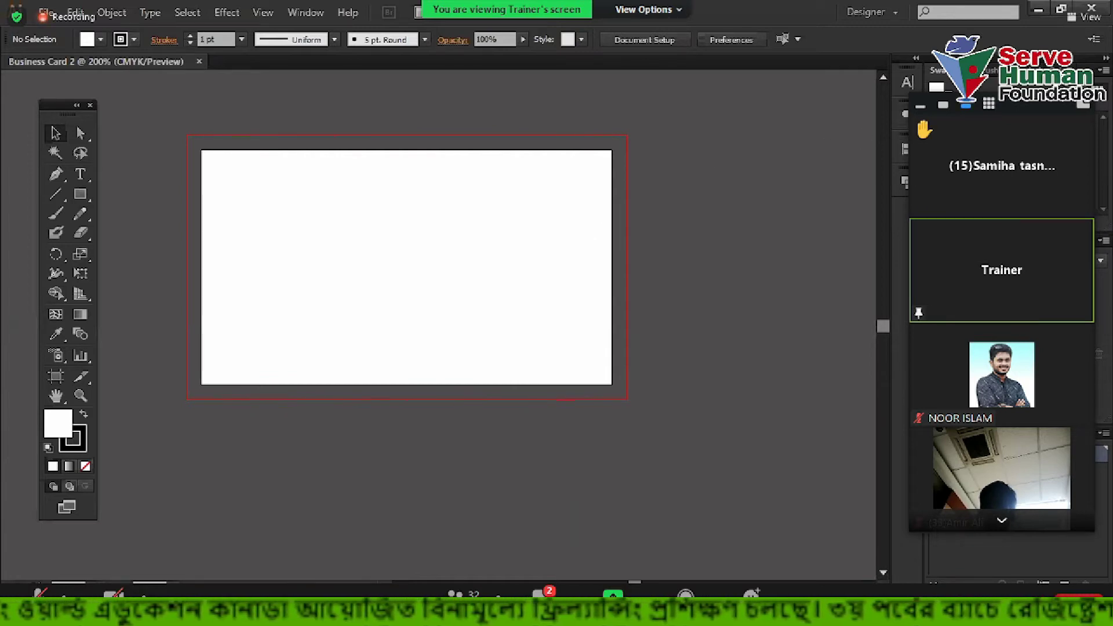
pyautogui.click(1104, 71)
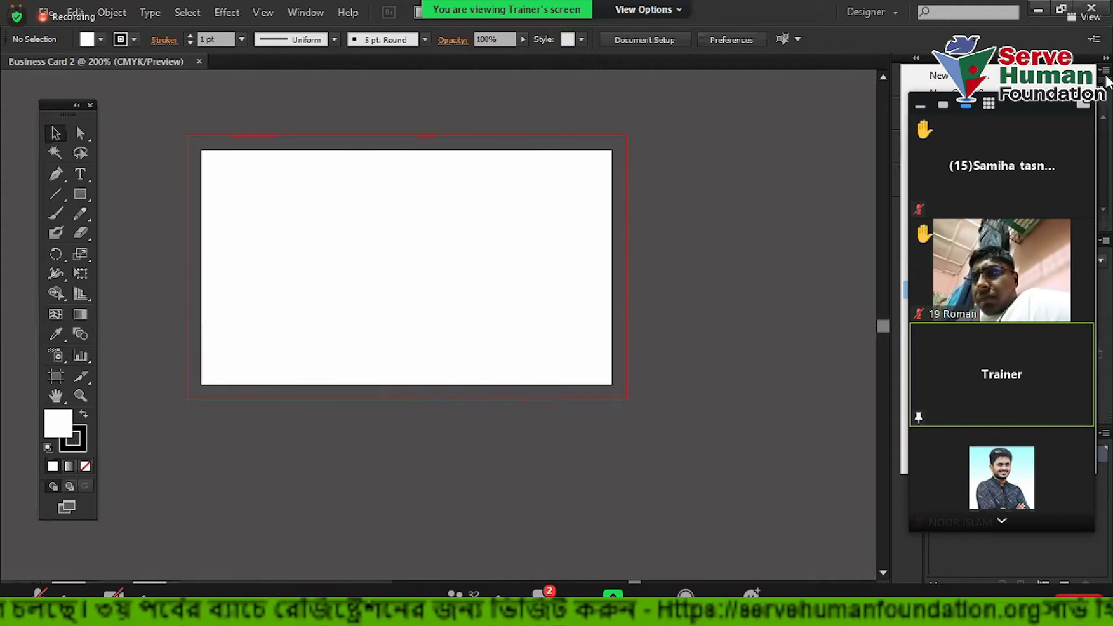
pyautogui.click(640, 487)
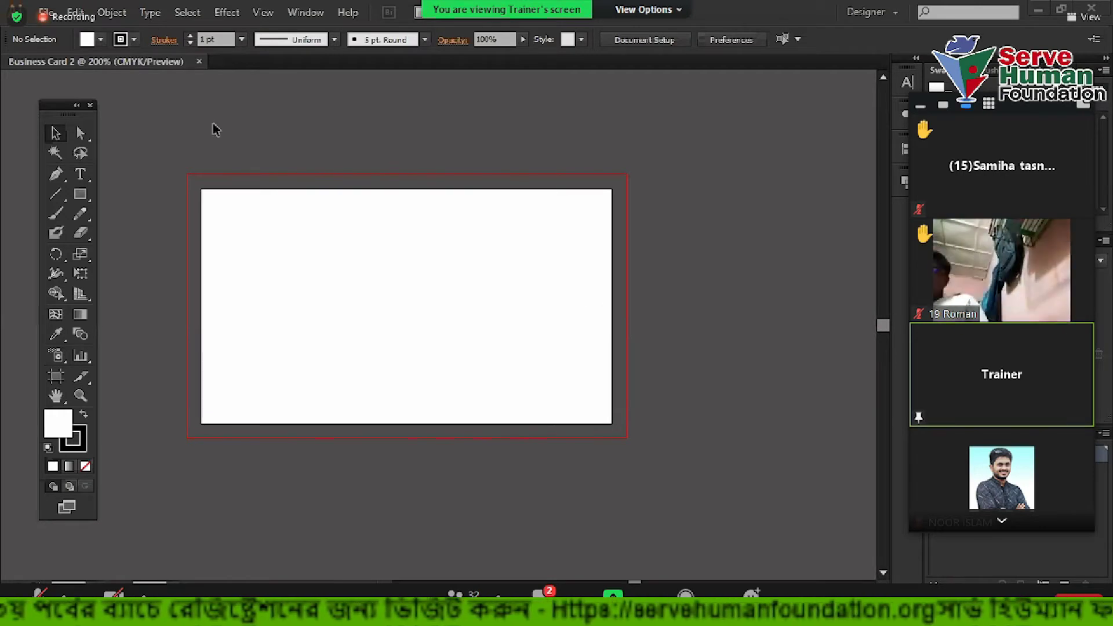
pyautogui.click(80, 194)
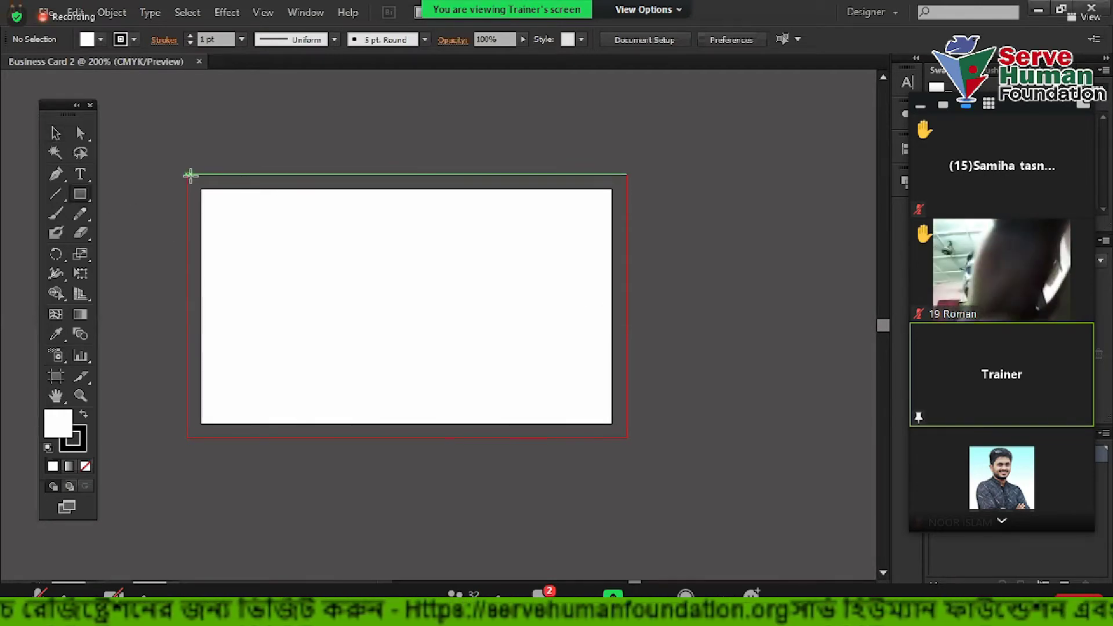
pyautogui.moveTo(190, 173); pyautogui.dragTo(624, 438)
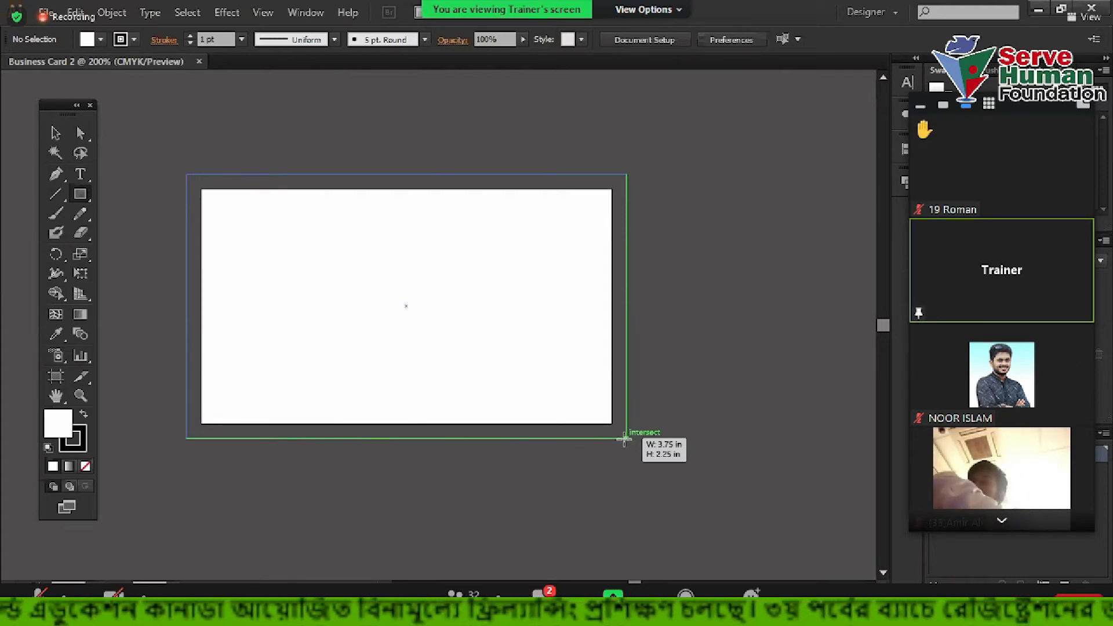
pyautogui.moveTo(624, 439); pyautogui.dragTo(624, 439)
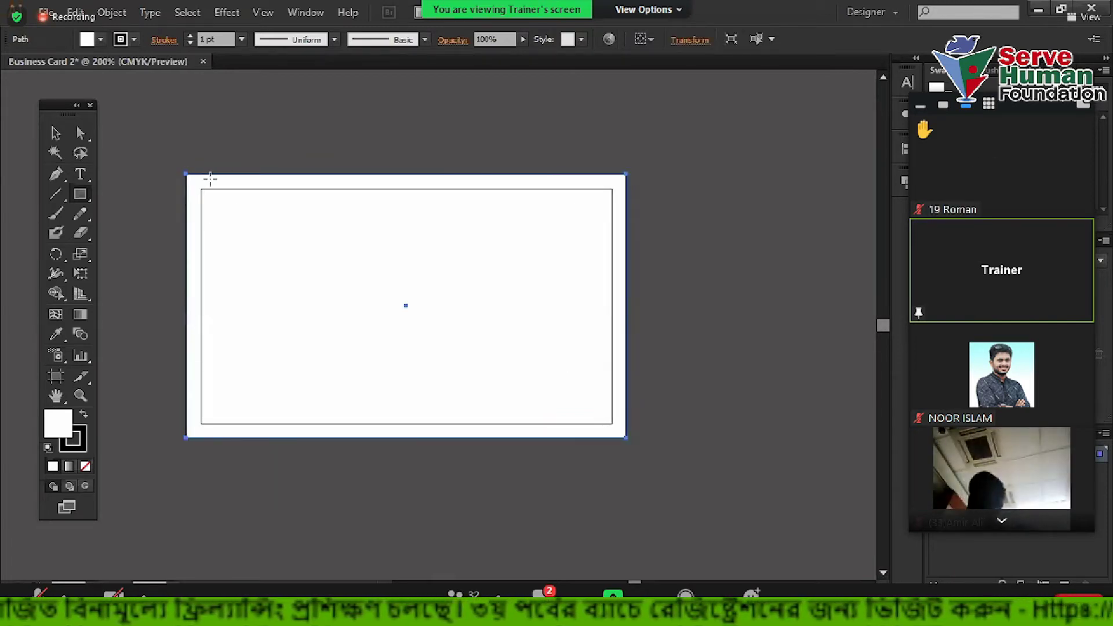
pyautogui.click(55, 133)
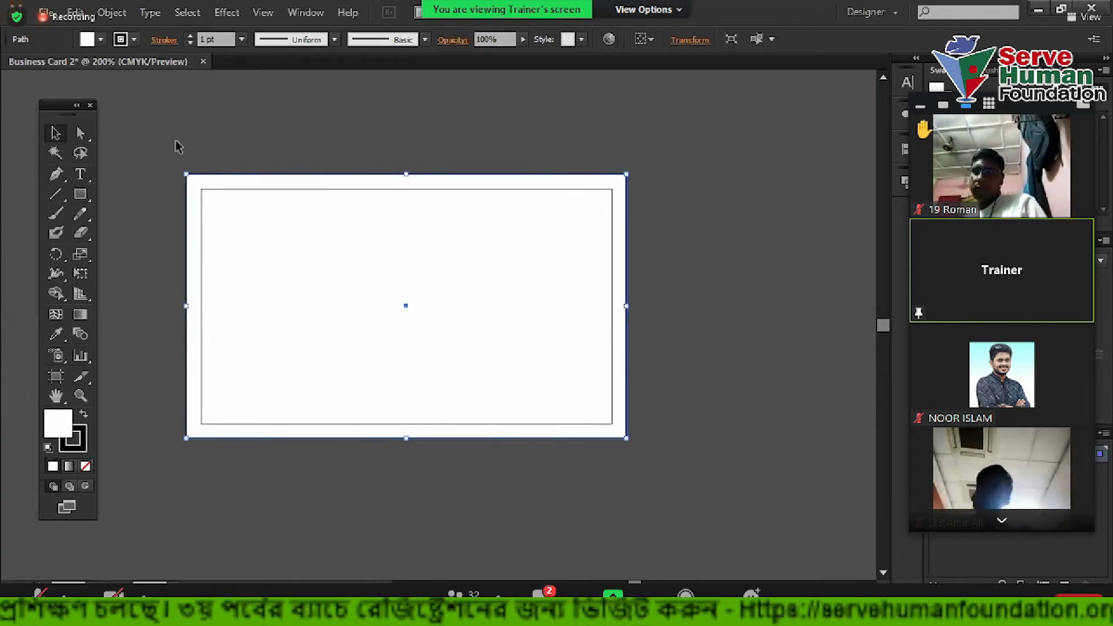
pyautogui.click(747, 291)
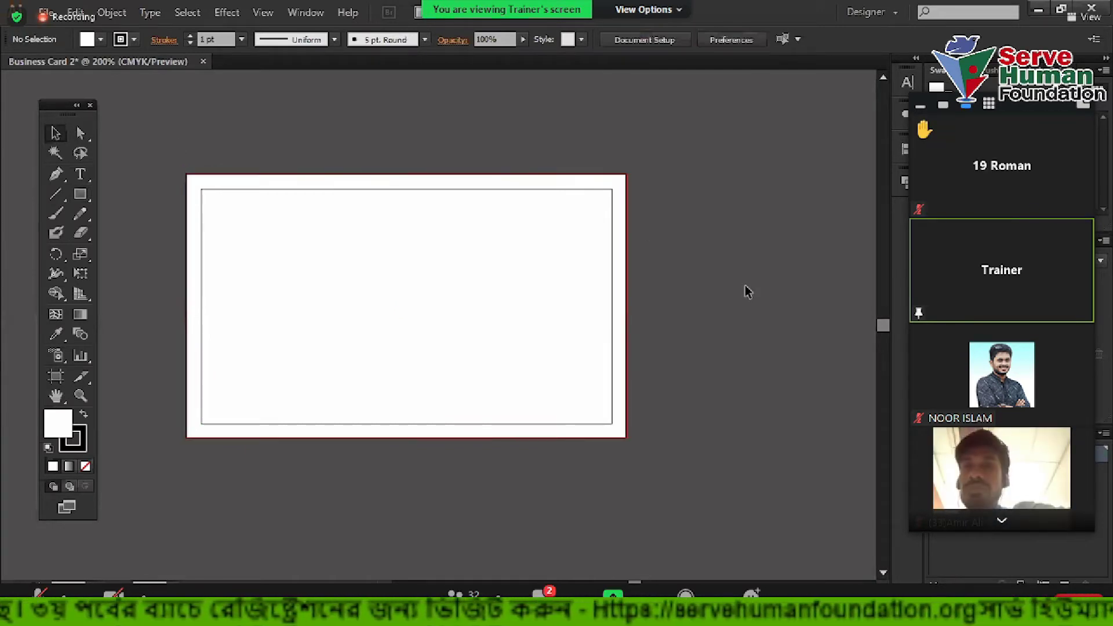
pyautogui.click(617, 273)
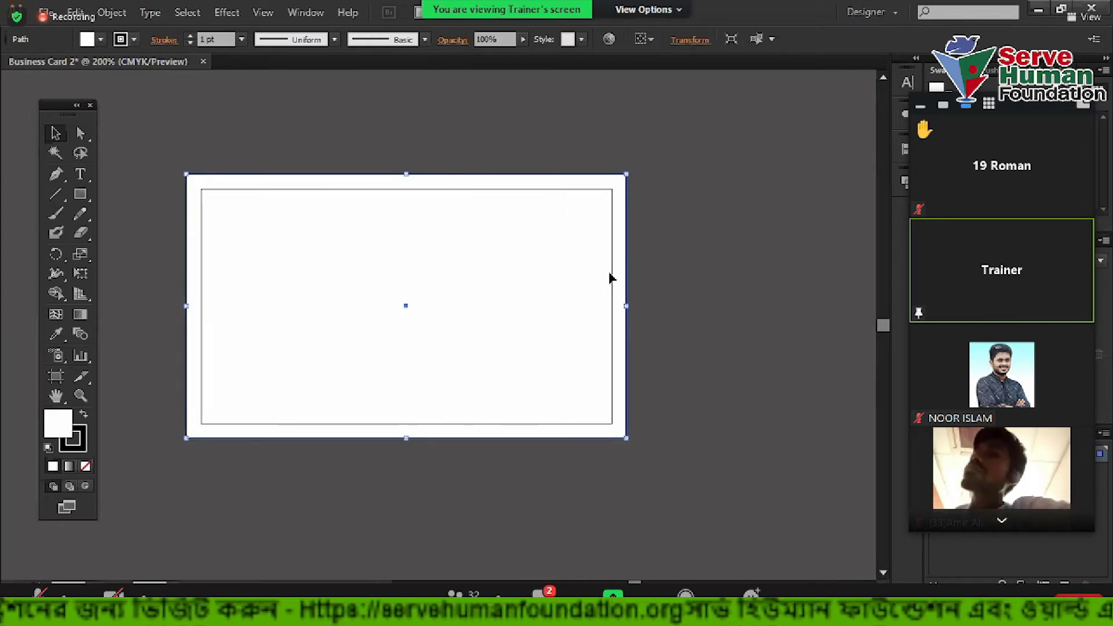
pyautogui.press('a')
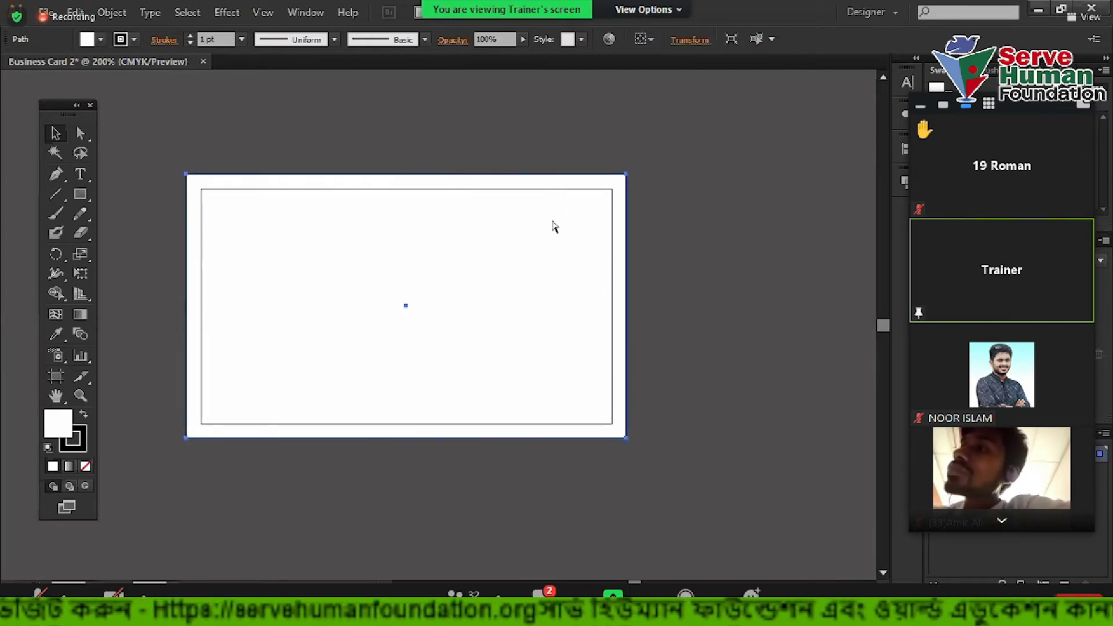
pyautogui.press('a')
pyautogui.moveTo(621, 177); pyautogui.dragTo(611, 189)
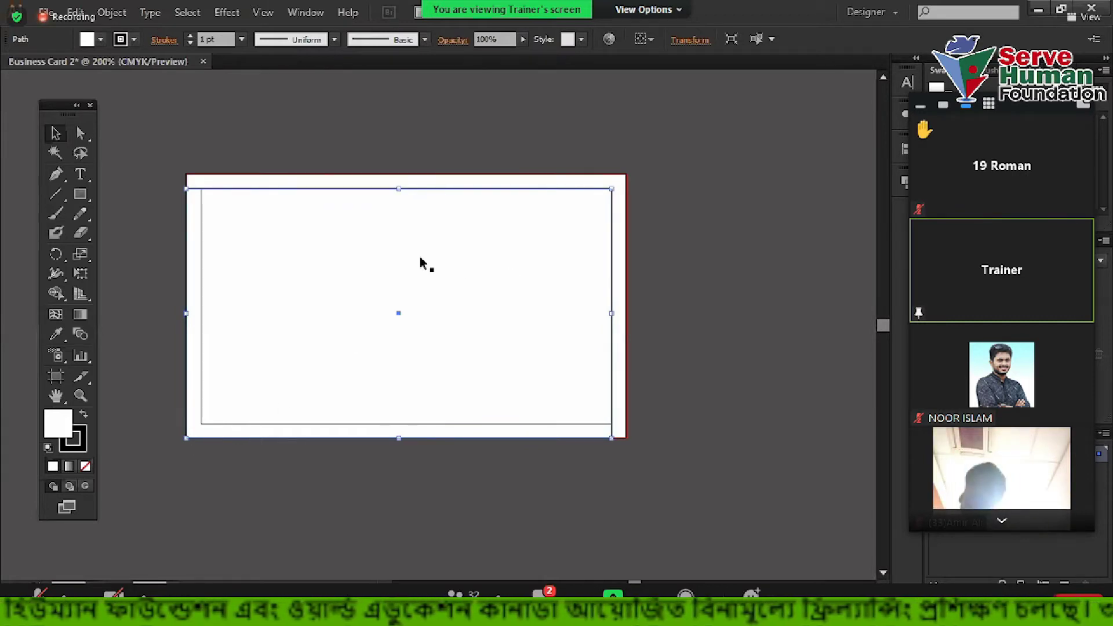
pyautogui.hotkey('ctrl', 'z')
# Offset the card's inner rectangle by -0.125 in to create an inset border
pyautogui.click(111, 12)
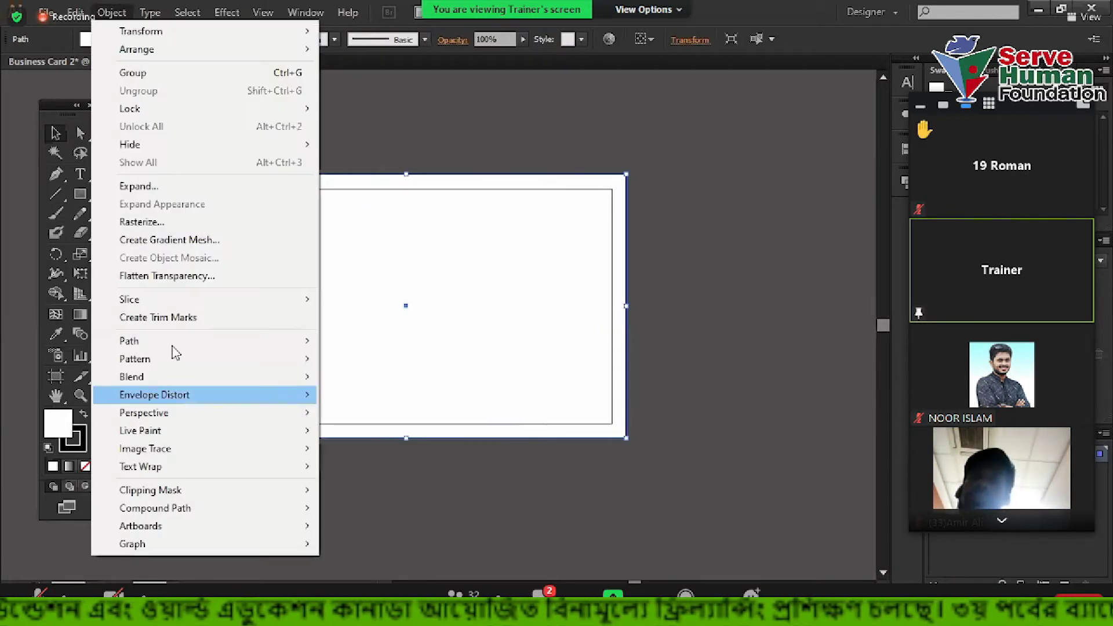
pyautogui.moveTo(174, 340)
pyautogui.click(380, 397)
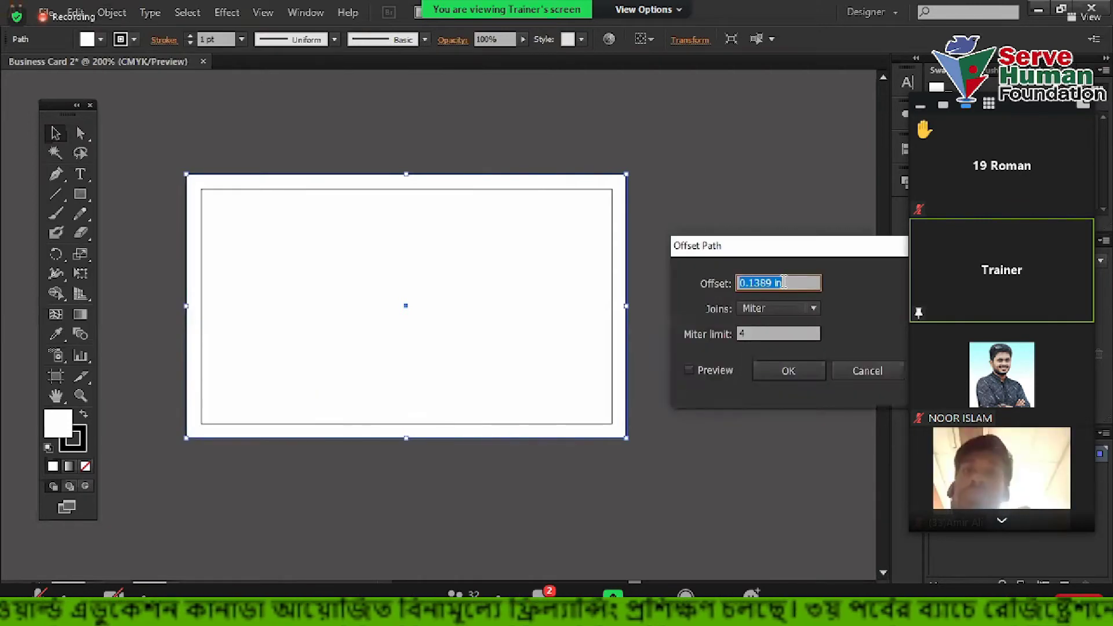
pyautogui.write('-.125')
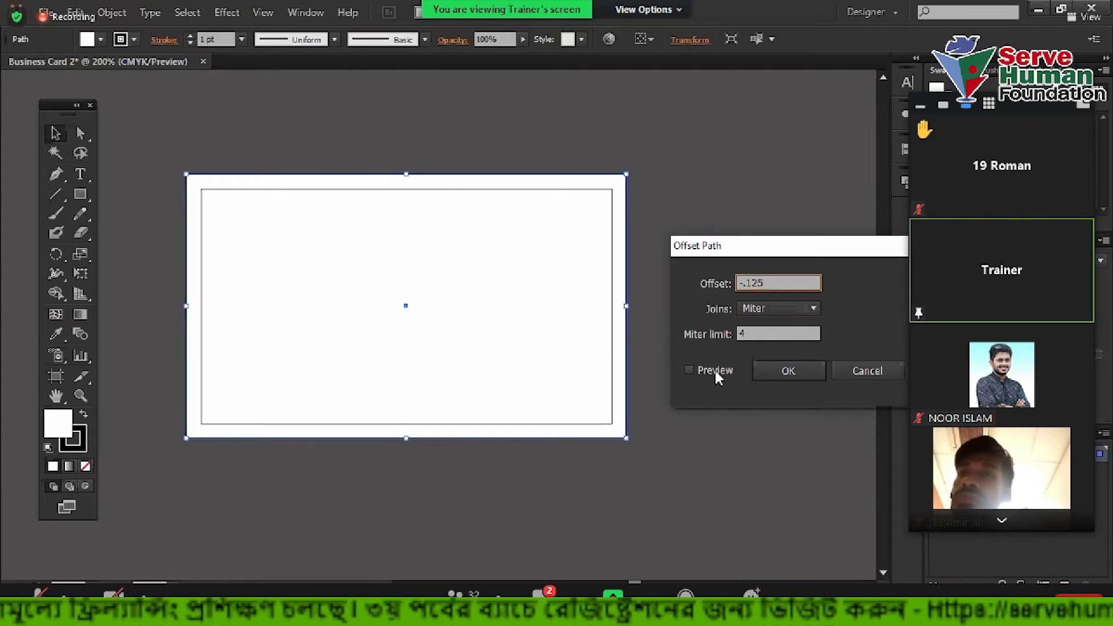
pyautogui.click(715, 371)
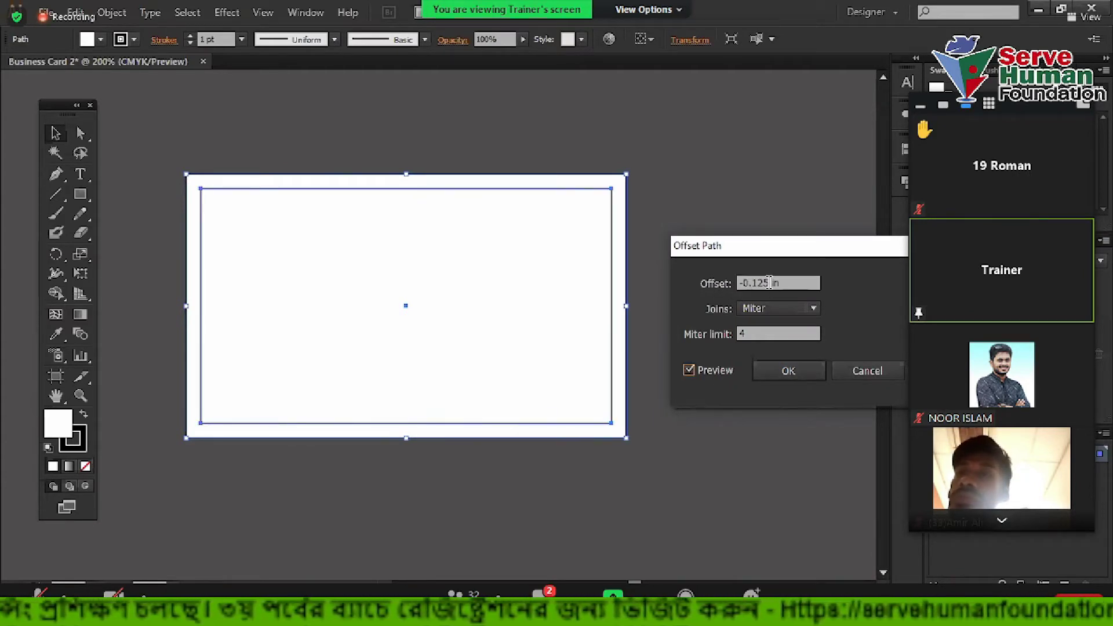
pyautogui.click(782, 372)
# Apply another -0.125 in Offset Path to make the innermost rectangle, then deselect
pyautogui.click(112, 12)
pyautogui.moveTo(174, 342)
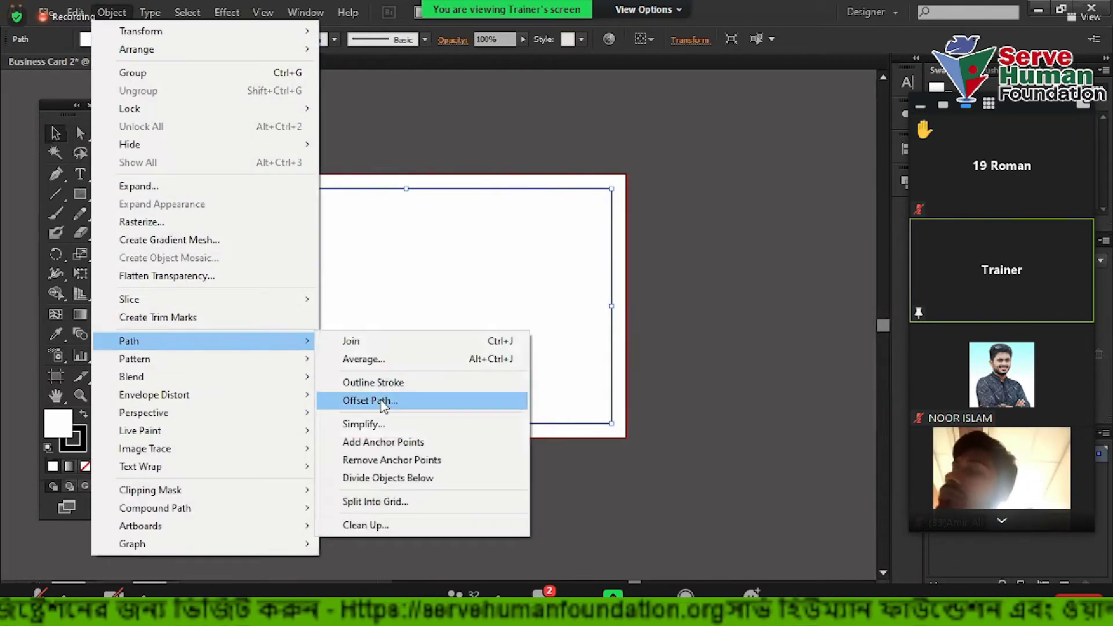
pyautogui.click(383, 400)
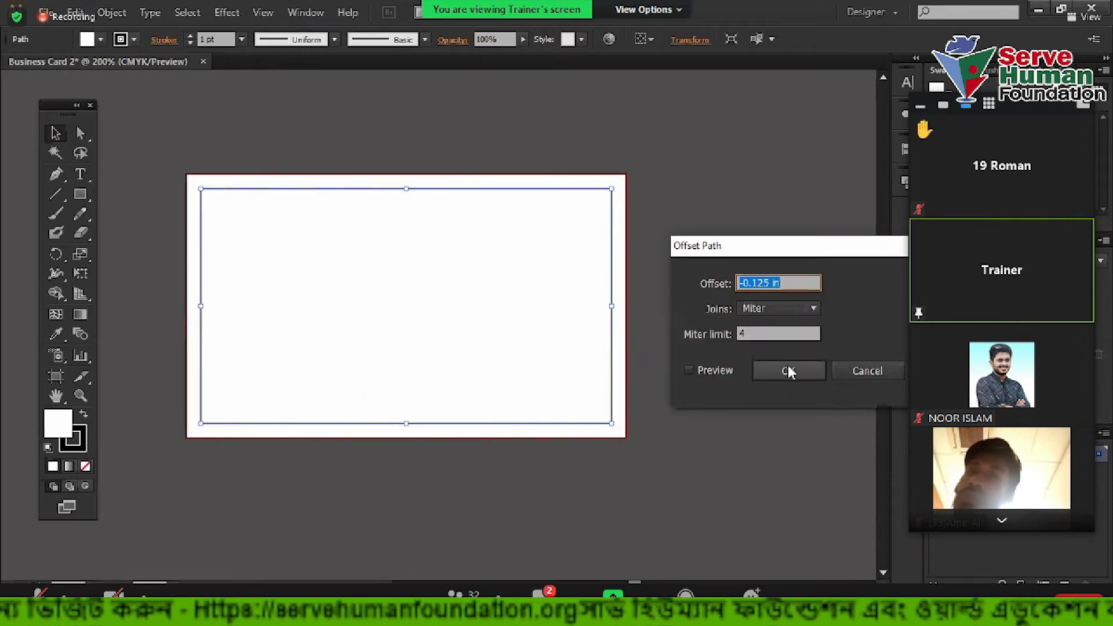
pyautogui.click(734, 370)
pyautogui.click(788, 371)
pyautogui.click(603, 220)
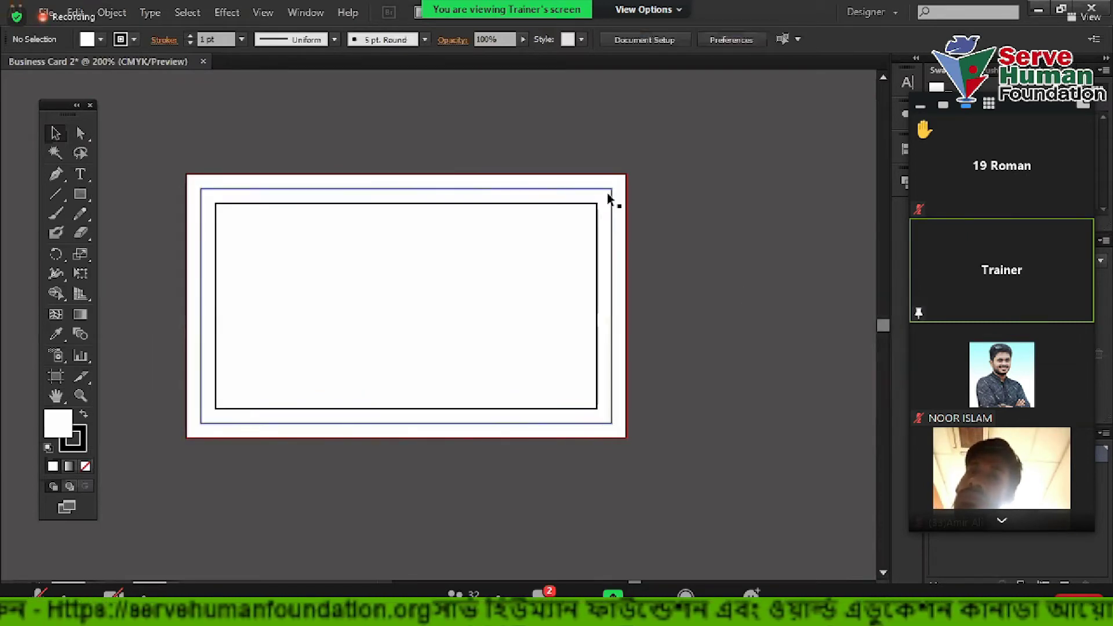
# Marquee-select the nested border rectangles and set their Fill to None
pyautogui.scroll(3, 601, 216)
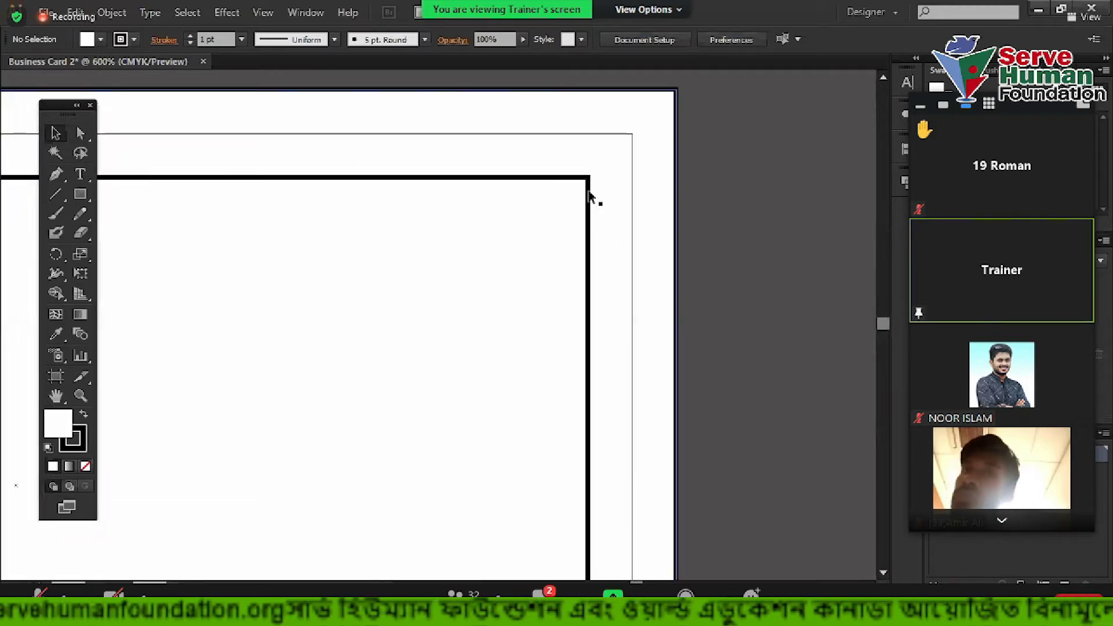
pyautogui.click(677, 204)
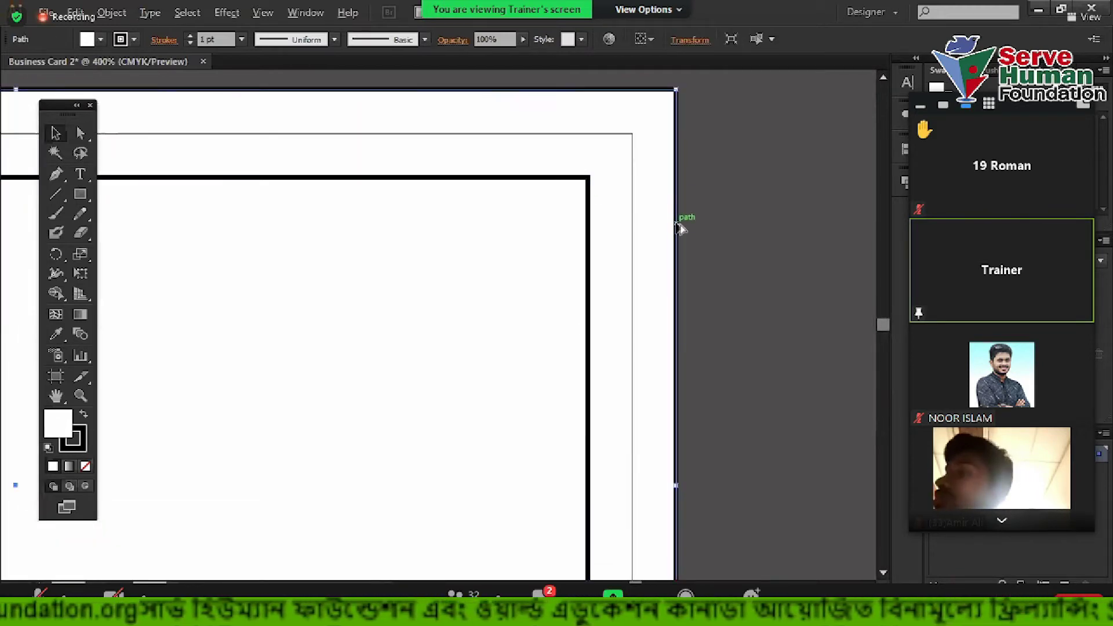
pyautogui.scroll(-1, 679, 228)
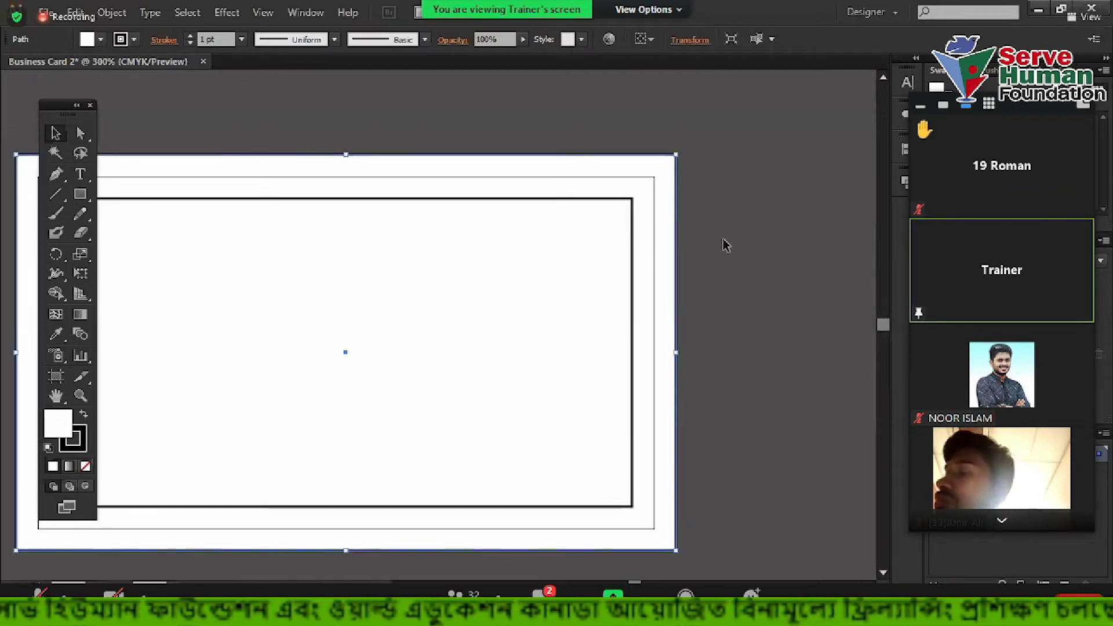
pyautogui.click(739, 249)
pyautogui.click(660, 168)
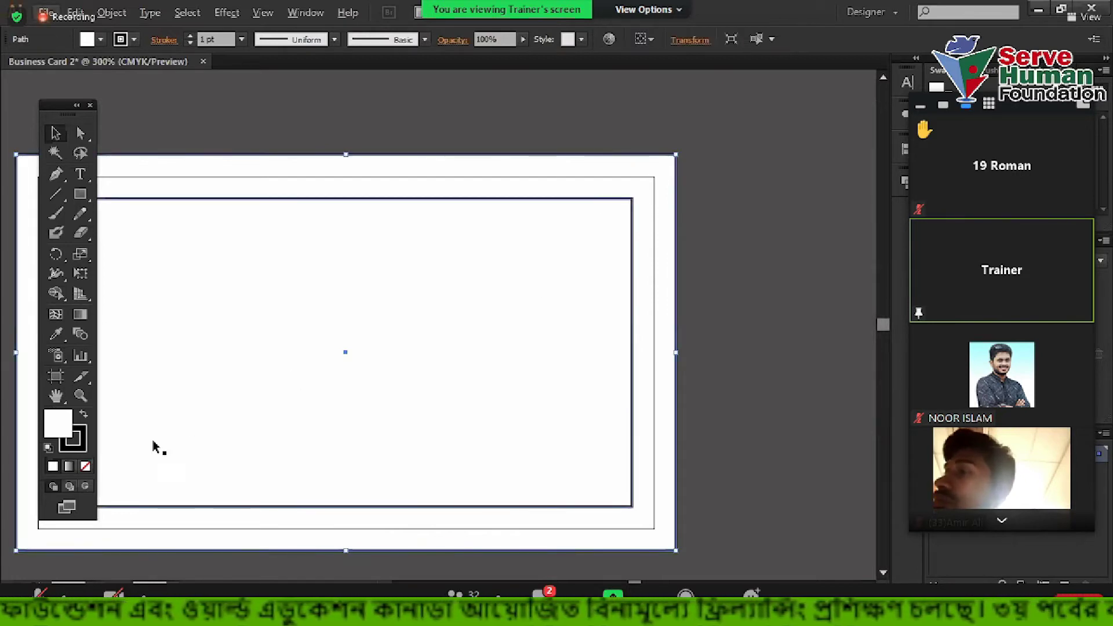
pyautogui.moveTo(240, 113); pyautogui.dragTo(464, 323)
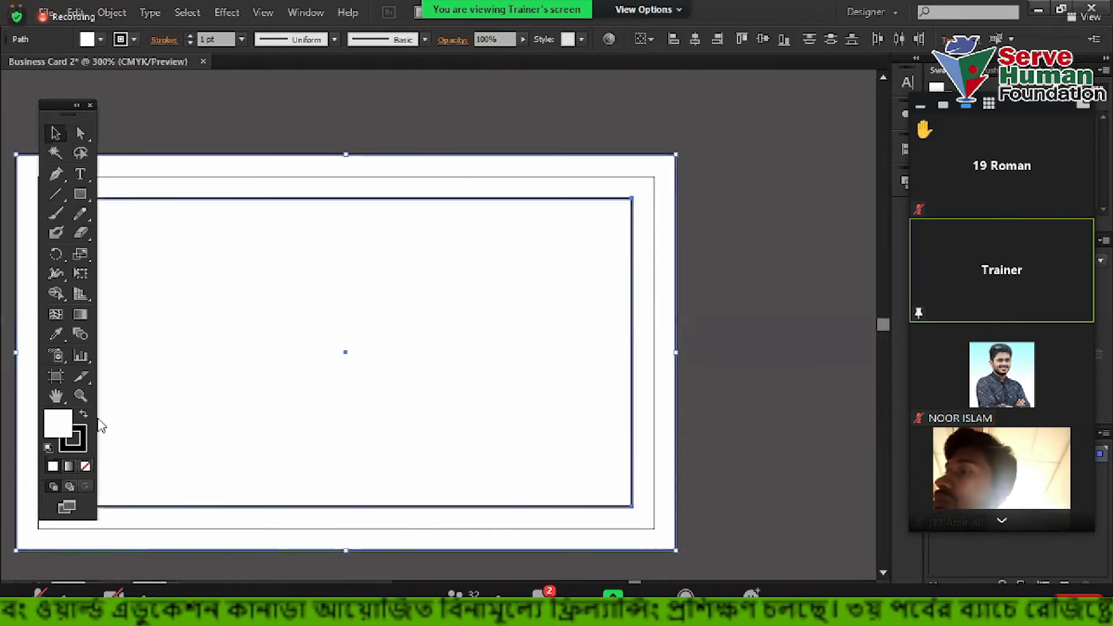
pyautogui.click(86, 466)
pyautogui.click(367, 286)
# Select the innermost rectangle to check its outline, then deselect it
pyautogui.scroll(-2, 461, 301)
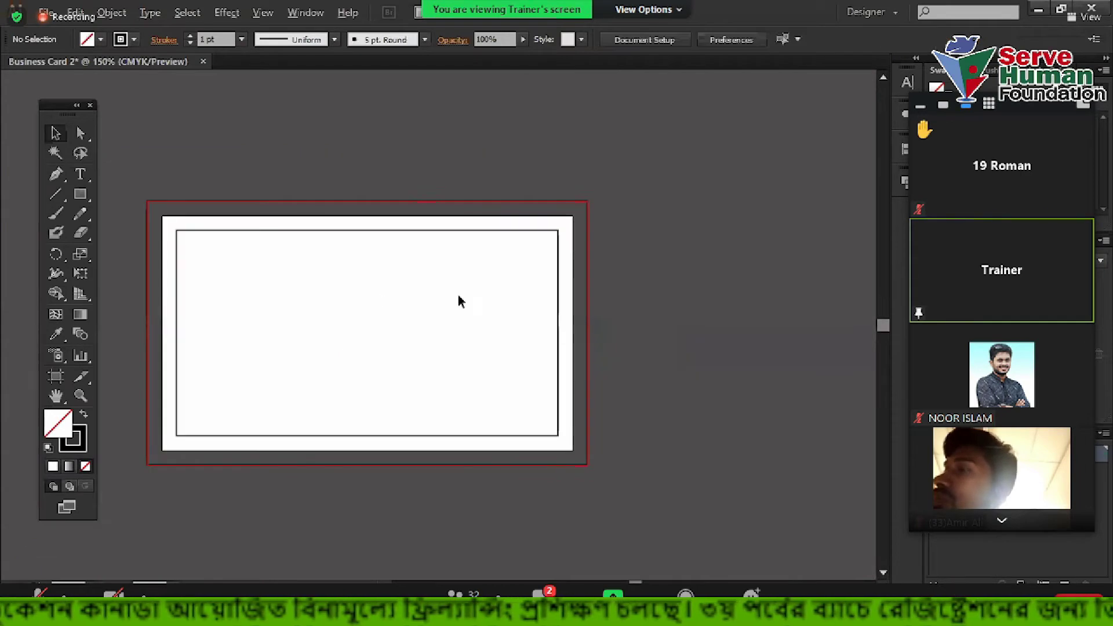
pyautogui.scroll(-1, 713, 246)
pyautogui.scroll(3, 472, 209)
pyautogui.moveTo(453, 128); pyautogui.dragTo(682, 367)
pyautogui.click(681, 367)
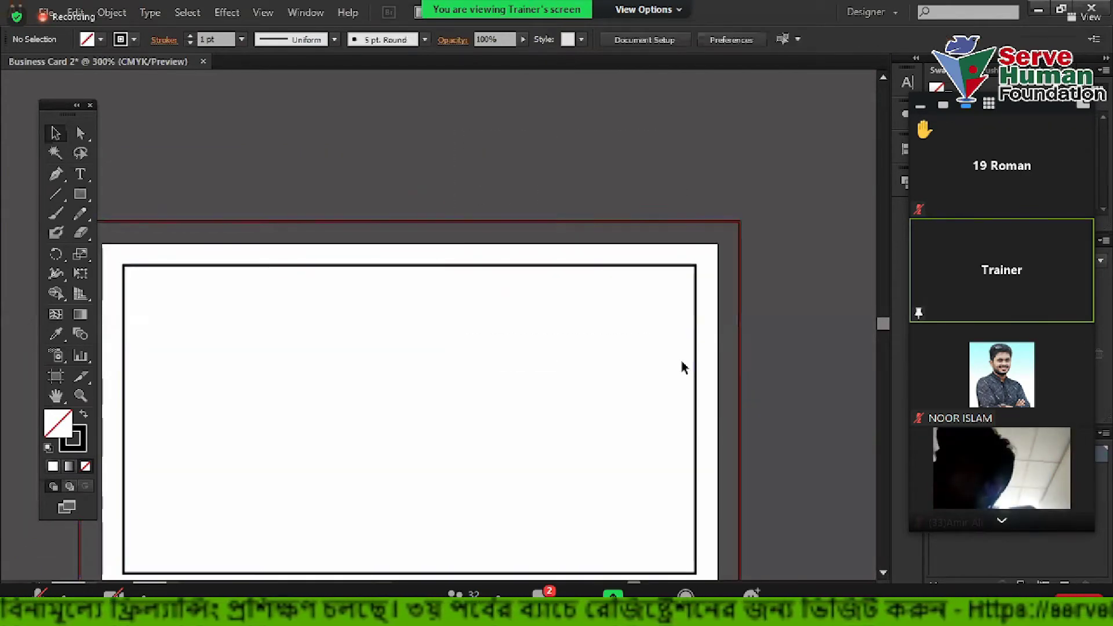
pyautogui.scroll(-2, 606, 376)
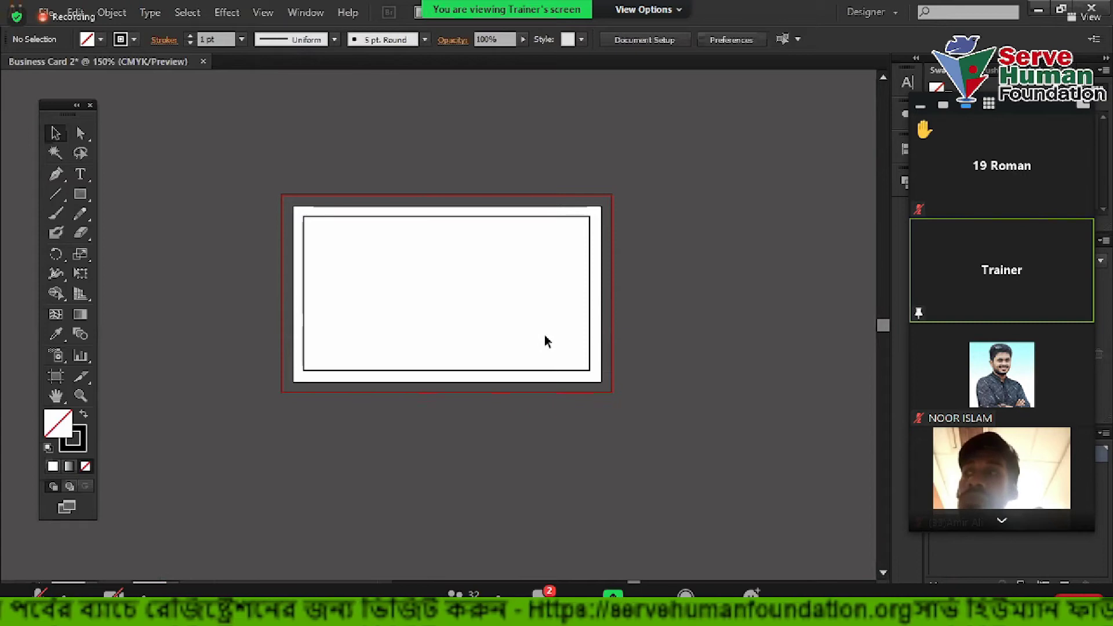
pyautogui.scroll(2, 470, 328)
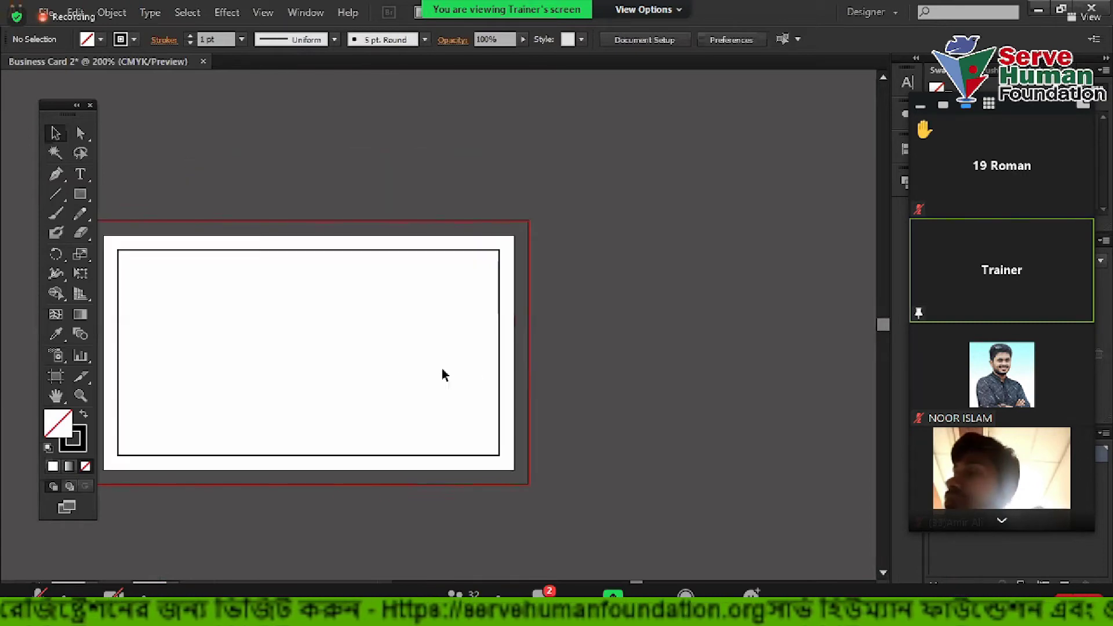
# Type the cardholder's full name on the card with the Type tool
pyautogui.press('t')
pyautogui.hotkey('ctrl', '+')
pyautogui.hotkey('ctrl', '+')
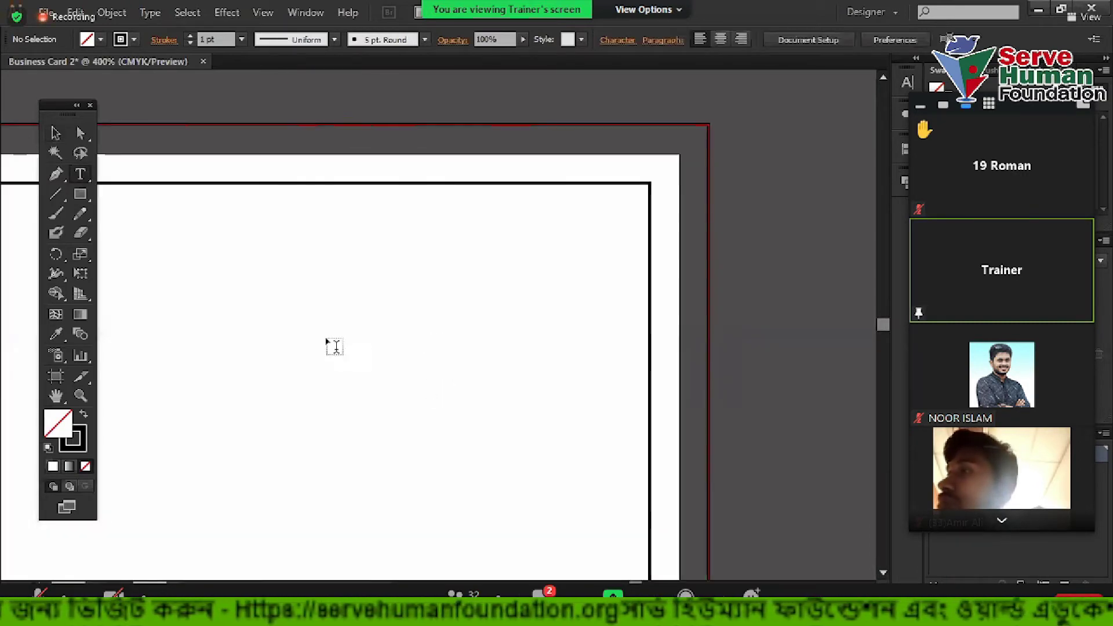
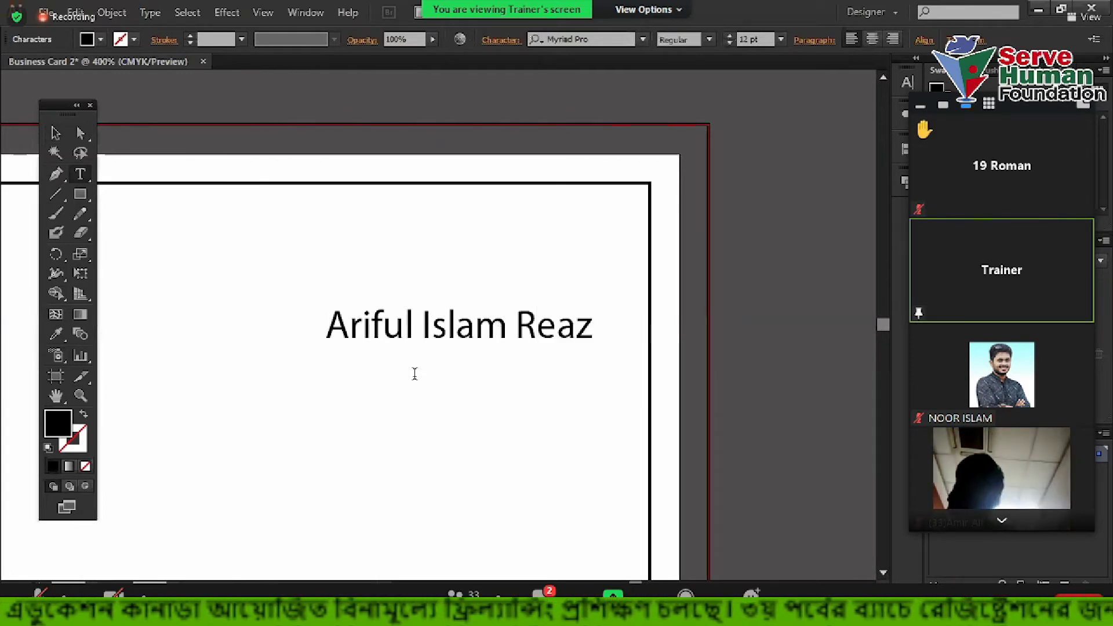
pyautogui.click(55, 134)
# Duplicate the name below and retype the copy as 'Graphic Designer' under the name
pyautogui.moveTo(507, 325); pyautogui.dragTo(447, 365)
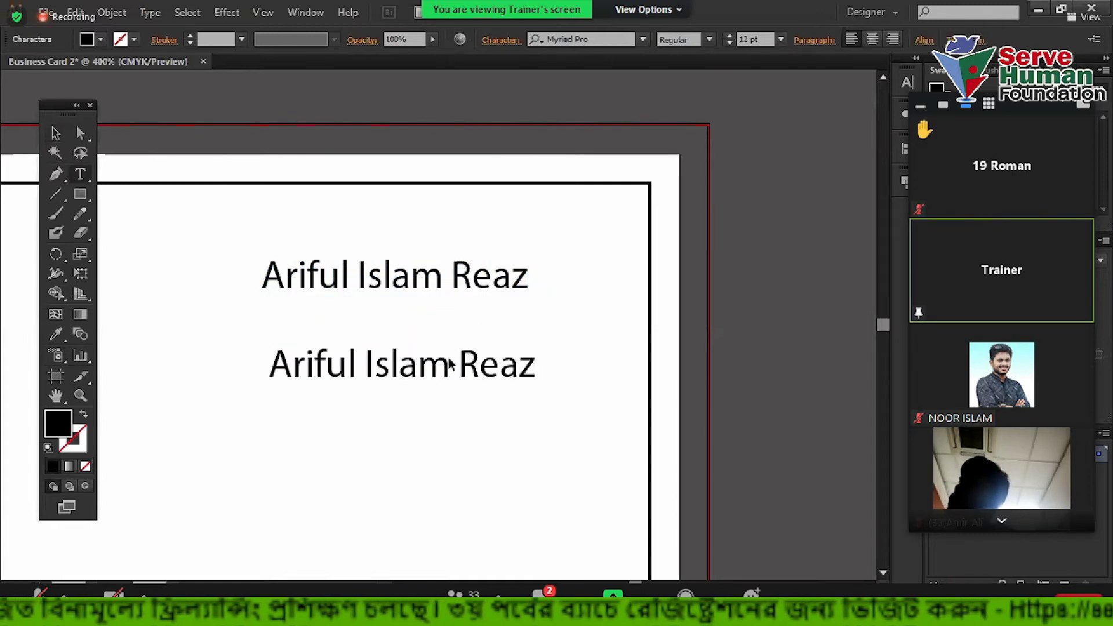
pyautogui.tripleClick(449, 359)
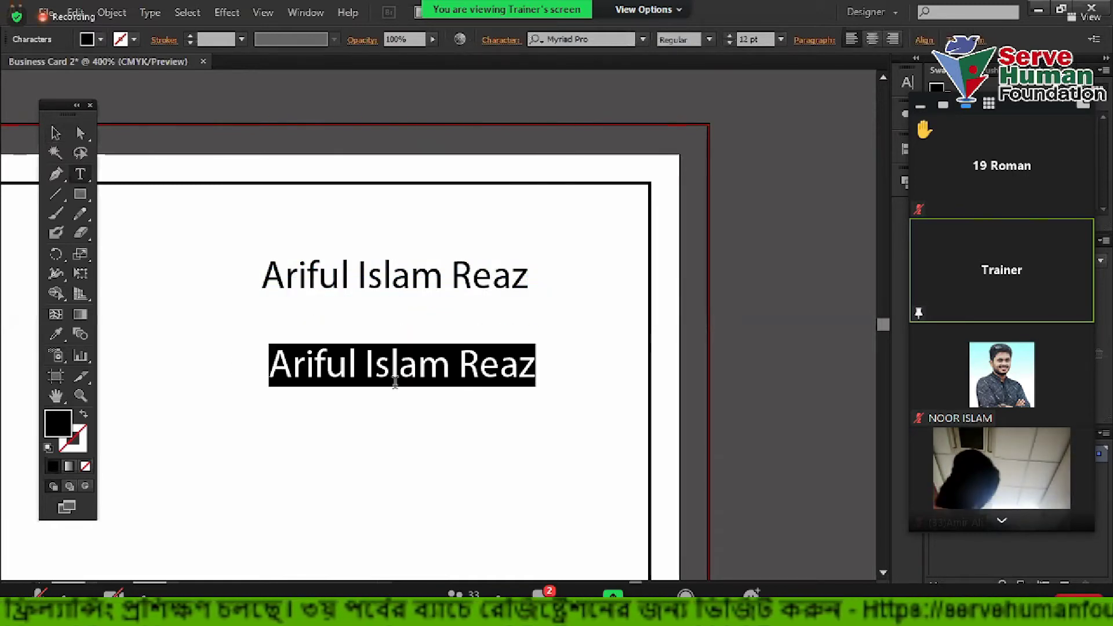
pyautogui.write('Graphic Designe')
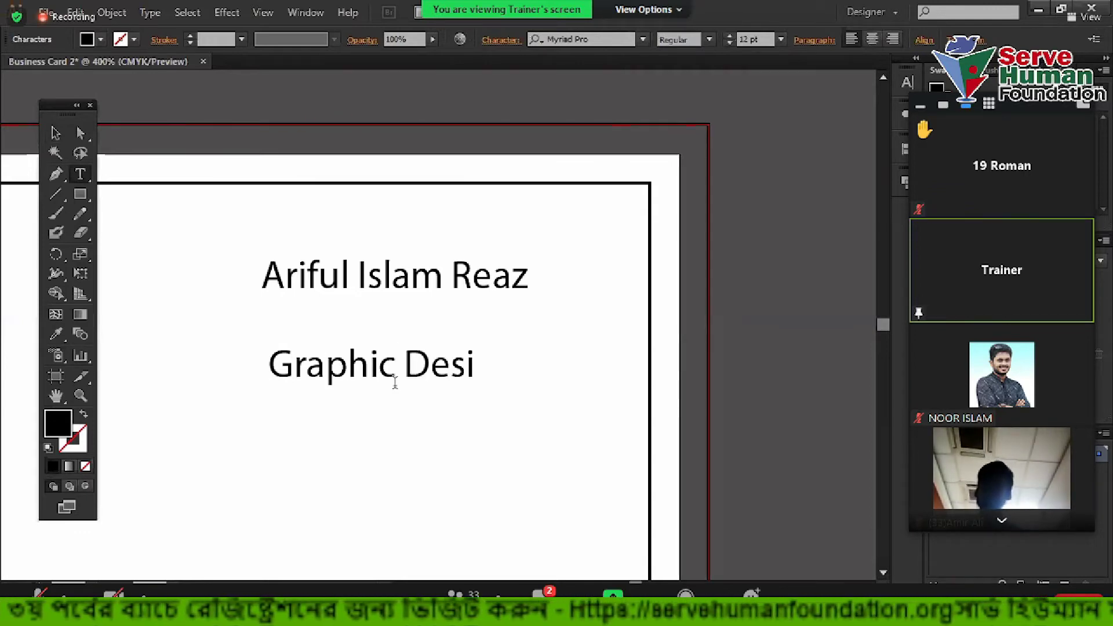
pyautogui.press('Escape')
pyautogui.moveTo(447, 365); pyautogui.dragTo(449, 316)
# Drop another 'Graphic Designer' copy lower on the card and select its text for replacing
pyautogui.moveTo(449, 316); pyautogui.dragTo(456, 502)
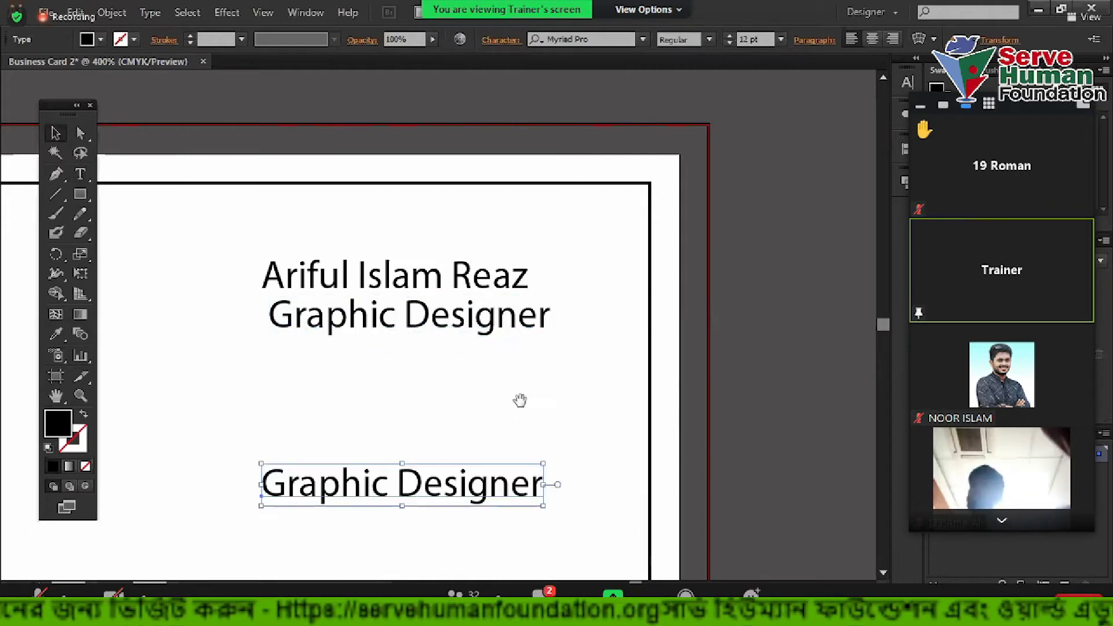
pyautogui.click(520, 398)
pyautogui.scroll(-2, 522, 359)
pyautogui.click(509, 397)
pyautogui.doubleClick(463, 400)
pyautogui.moveTo(563, 410); pyautogui.dragTo(168, 414)
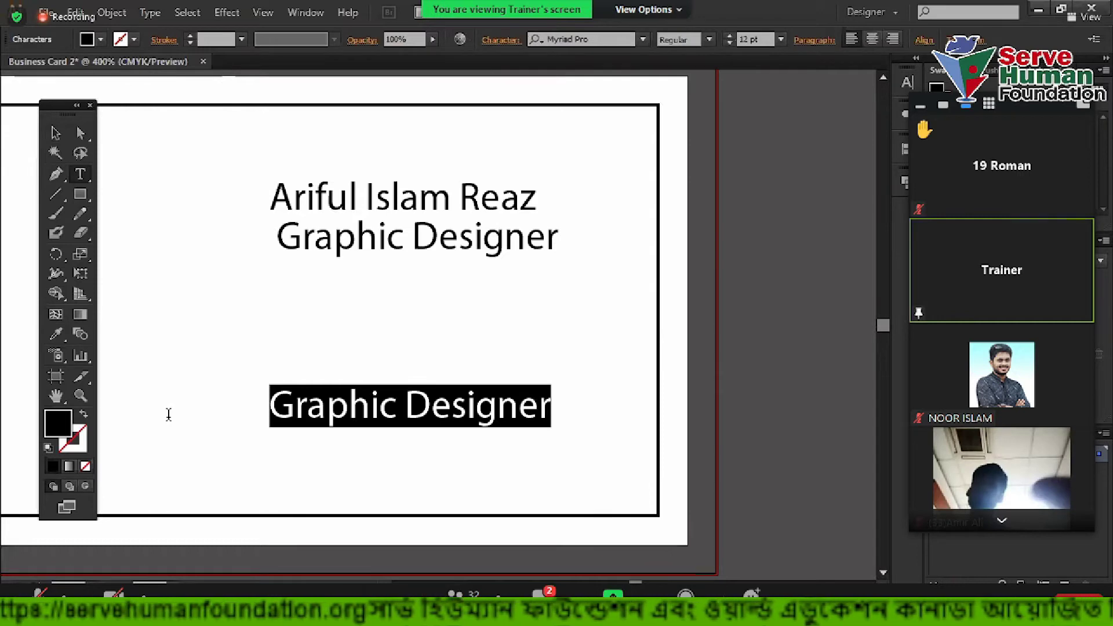
# Enter the phone number and duplicate it as a second number with one digit changed to 4
pyautogui.write('018')
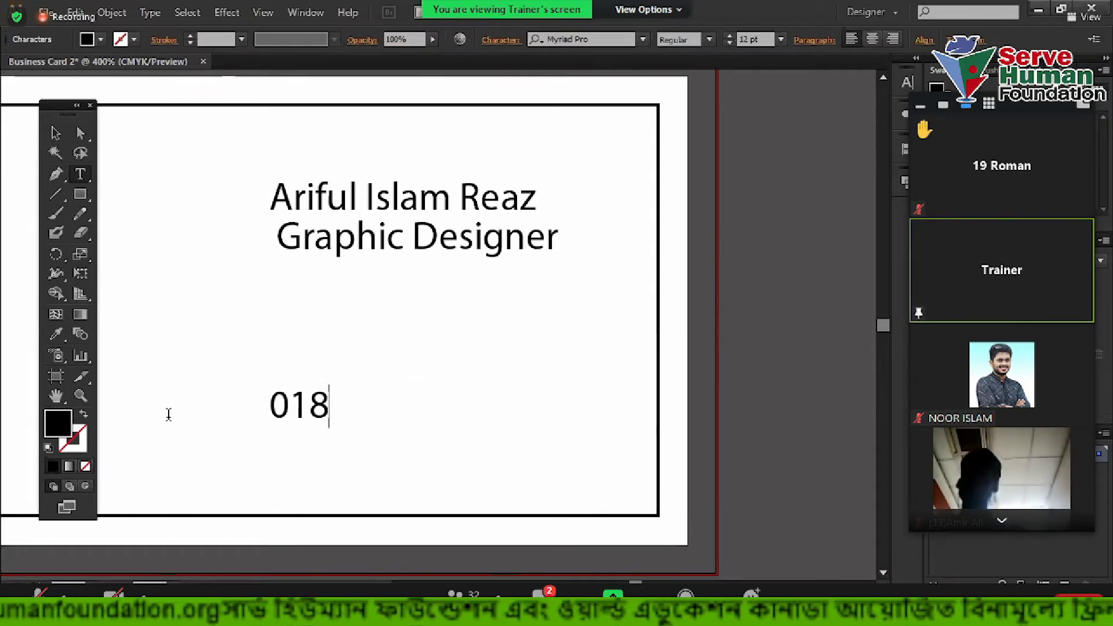
pyautogui.write('xxxxxxxx')
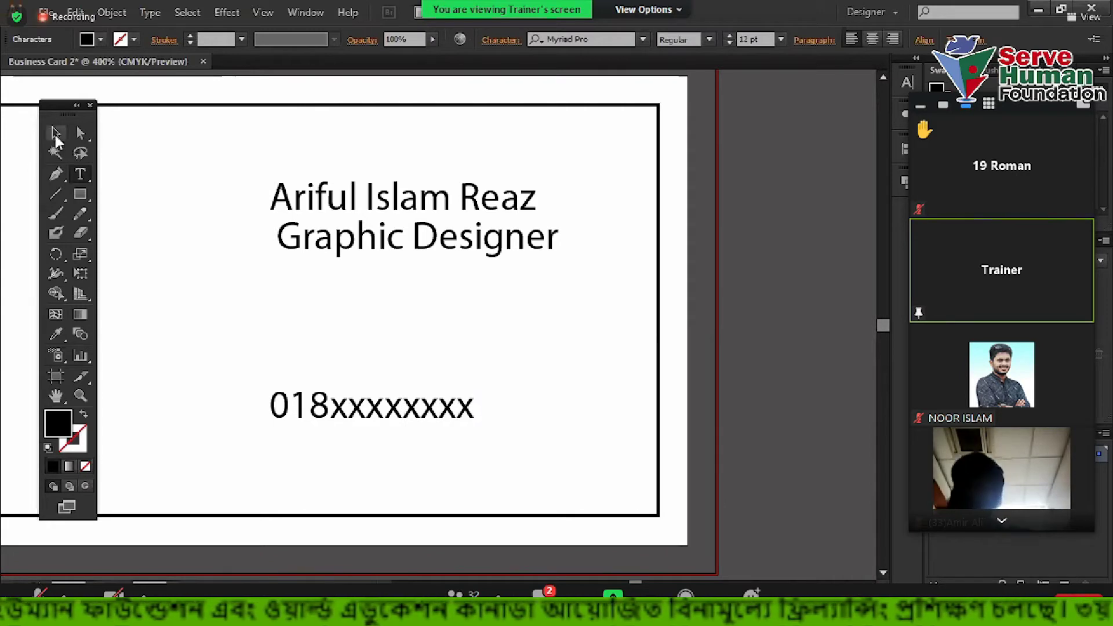
pyautogui.click(56, 134)
pyautogui.moveTo(372, 410); pyautogui.dragTo(386, 338)
pyautogui.moveTo(390, 342); pyautogui.dragTo(389, 378)
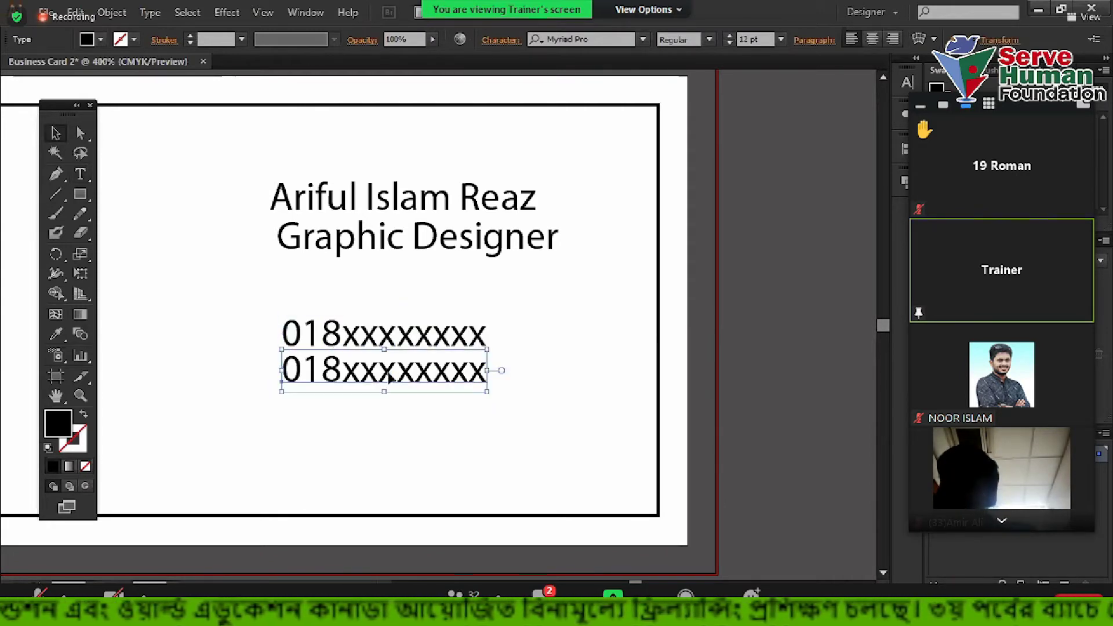
pyautogui.doubleClick(487, 374)
pyautogui.hotkey('ctrl', 'a')
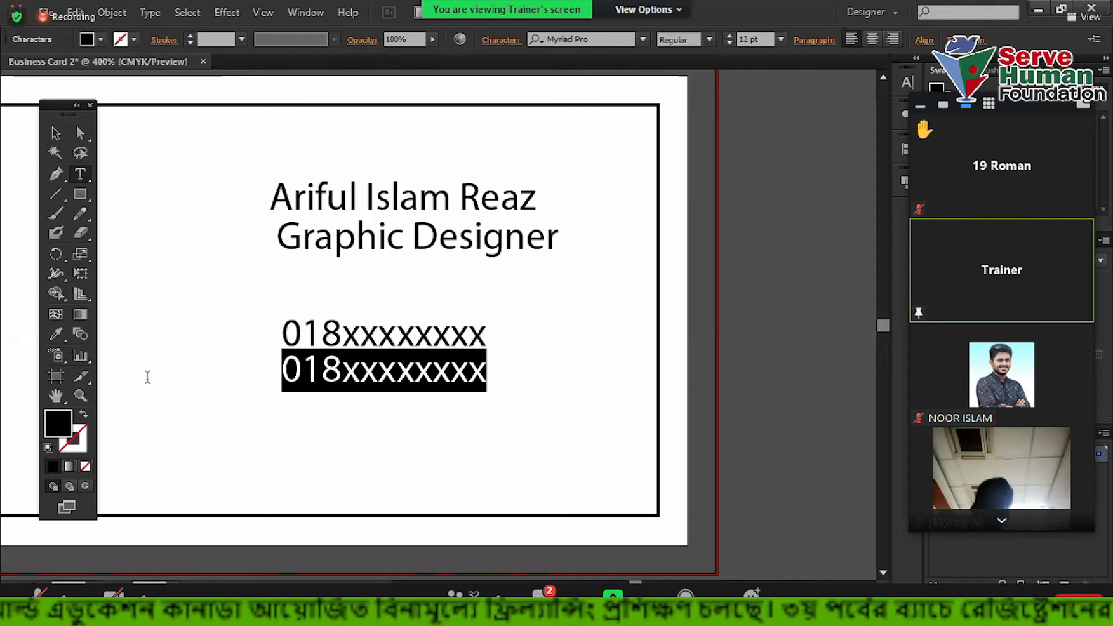
pyautogui.moveTo(317, 360); pyautogui.dragTo(341, 364)
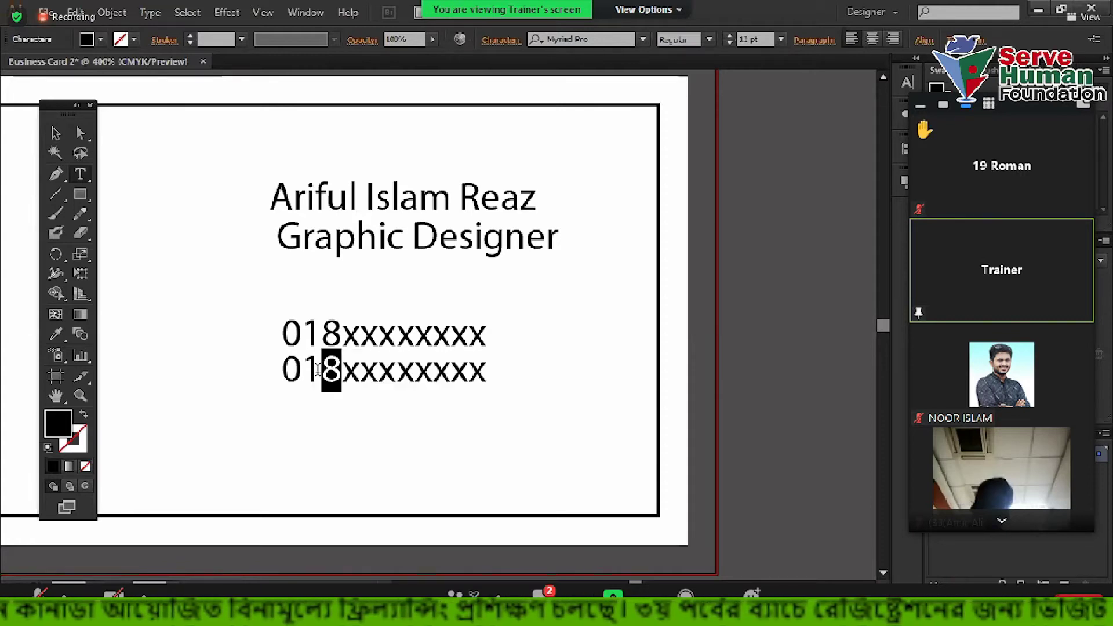
pyautogui.write('4')
pyautogui.click(55, 132)
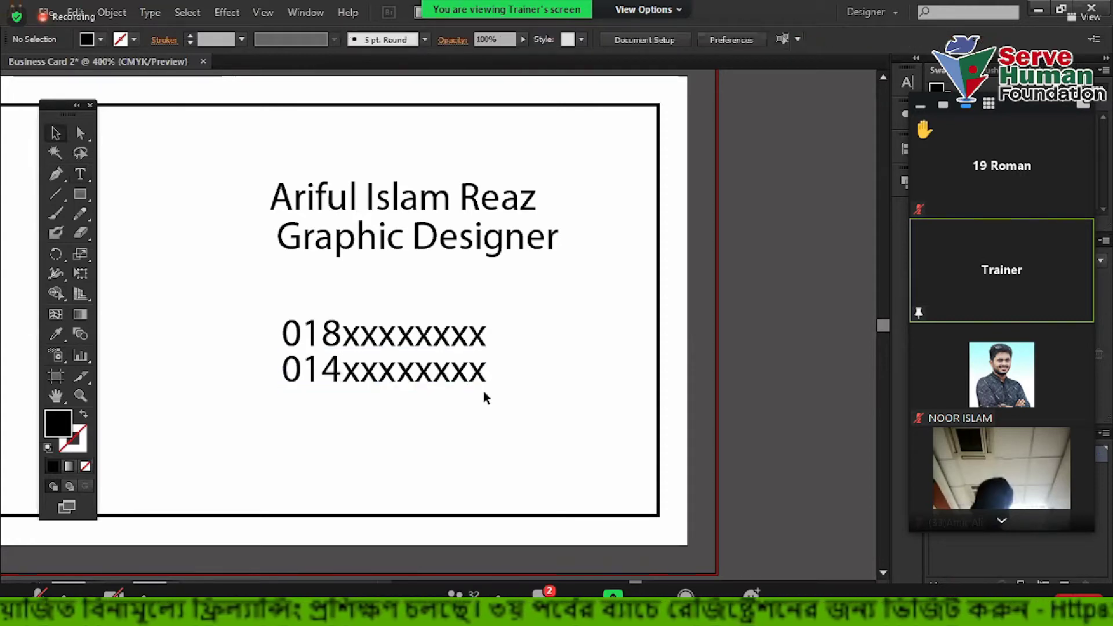
# Move the phone numbers up and turn a lower copy into the email address line
pyautogui.click(409, 356)
pyautogui.moveTo(417, 333); pyautogui.dragTo(418, 316)
pyautogui.click(443, 372)
pyautogui.moveTo(436, 355); pyautogui.dragTo(145, 429)
pyautogui.press('t')
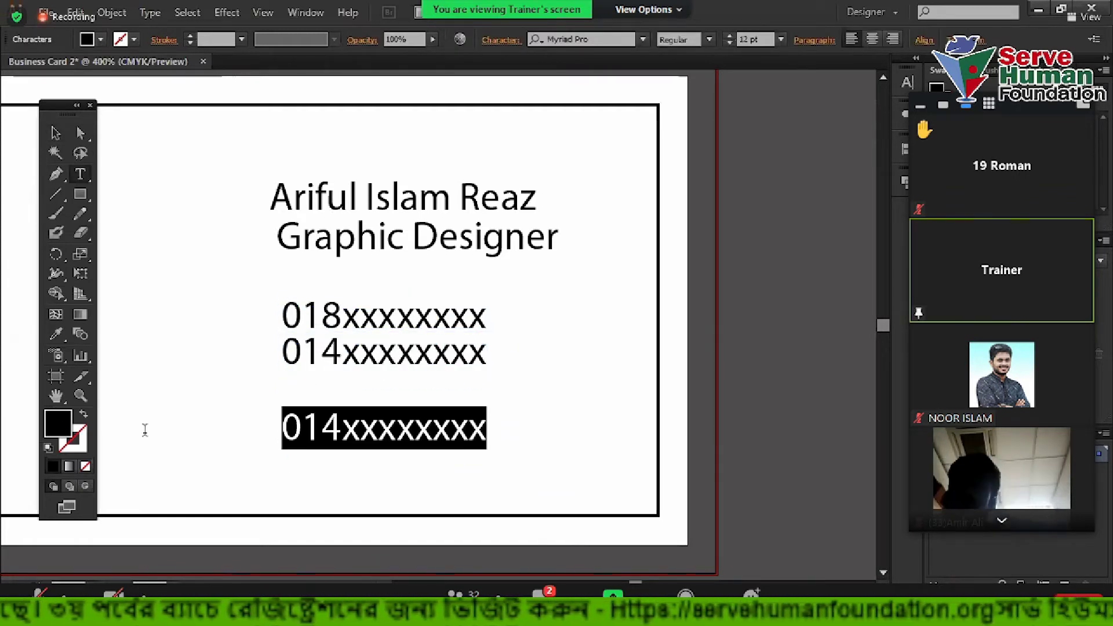
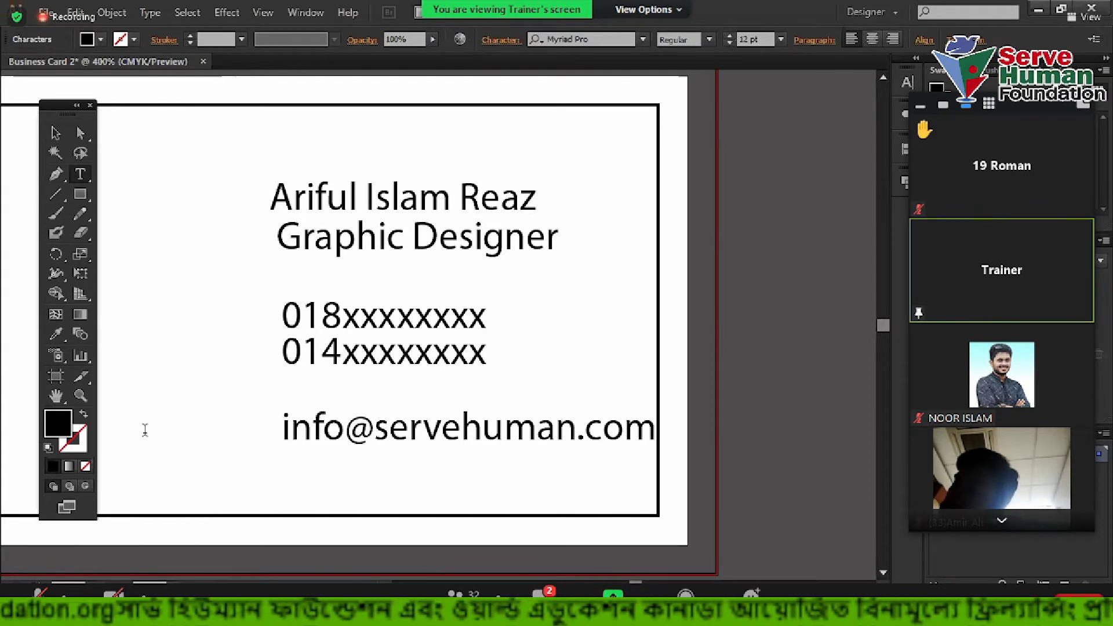
# Copy the email line below and retype it as the street address line
pyautogui.click(55, 133)
pyautogui.moveTo(485, 435); pyautogui.dragTo(467, 408)
pyautogui.moveTo(467, 408); pyautogui.dragTo(479, 462)
pyautogui.press('t')
pyautogui.moveTo(649, 460); pyautogui.dragTo(107, 459)
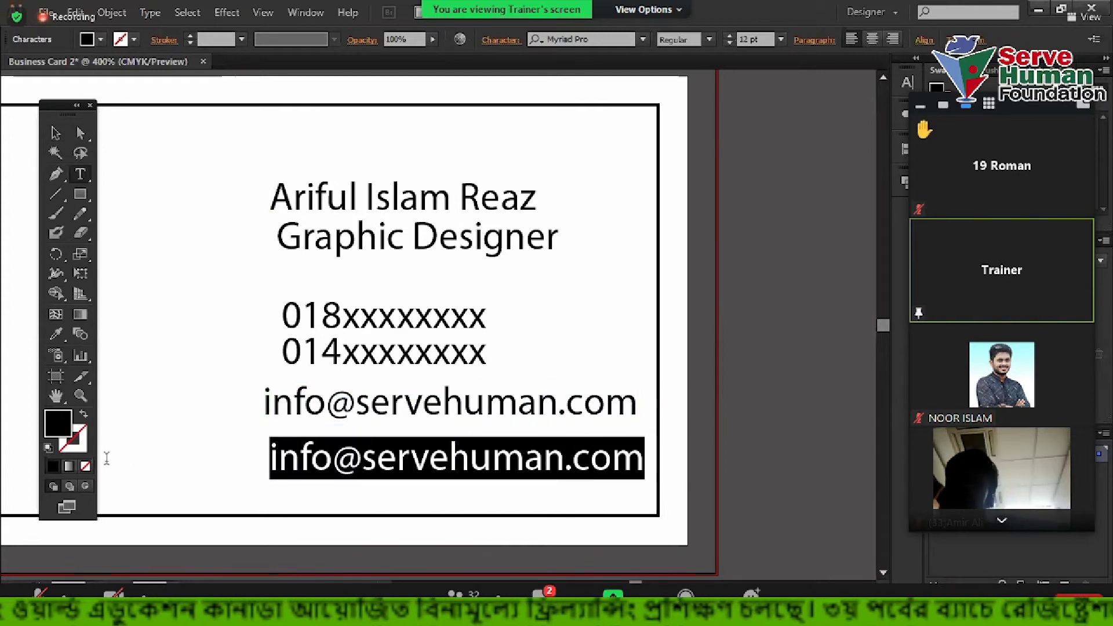
pyautogui.write('Mo')
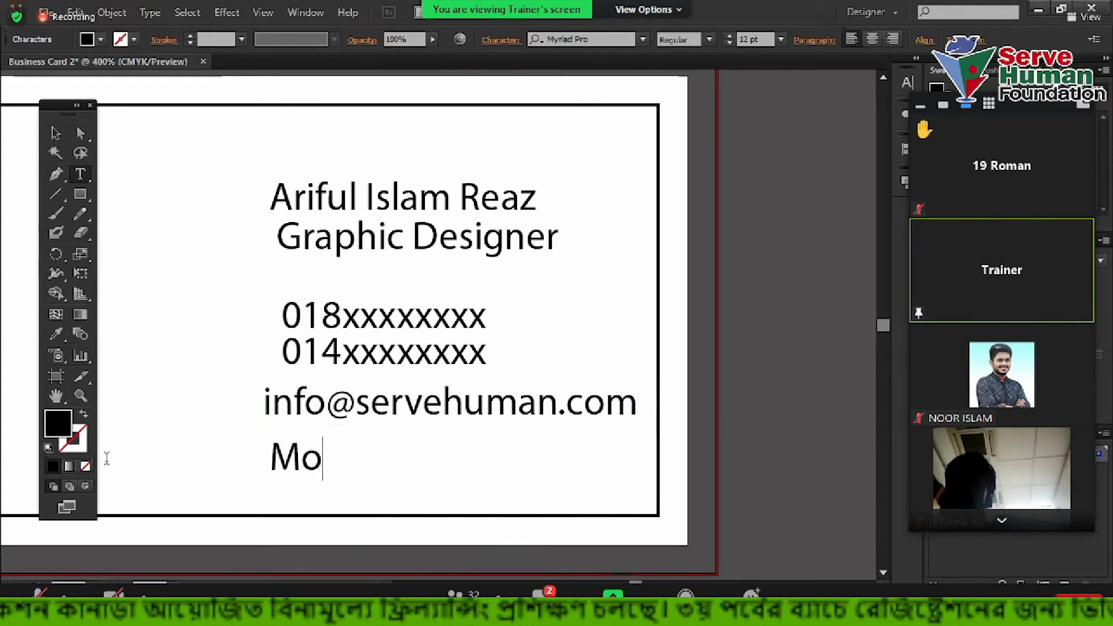
pyautogui.write('tijh')
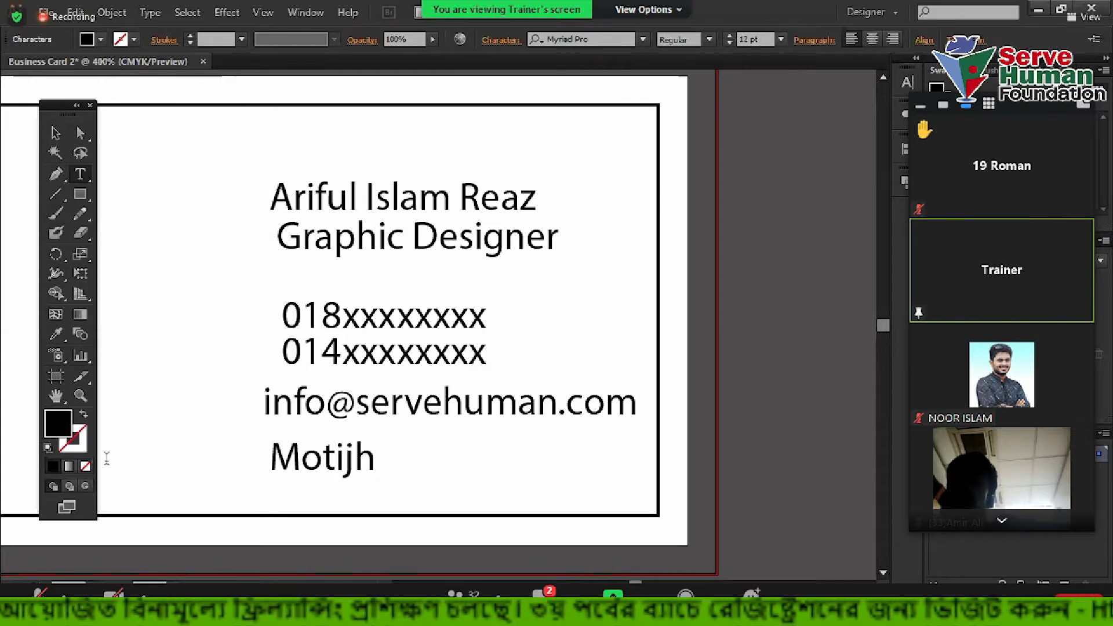
pyautogui.write('eel,')
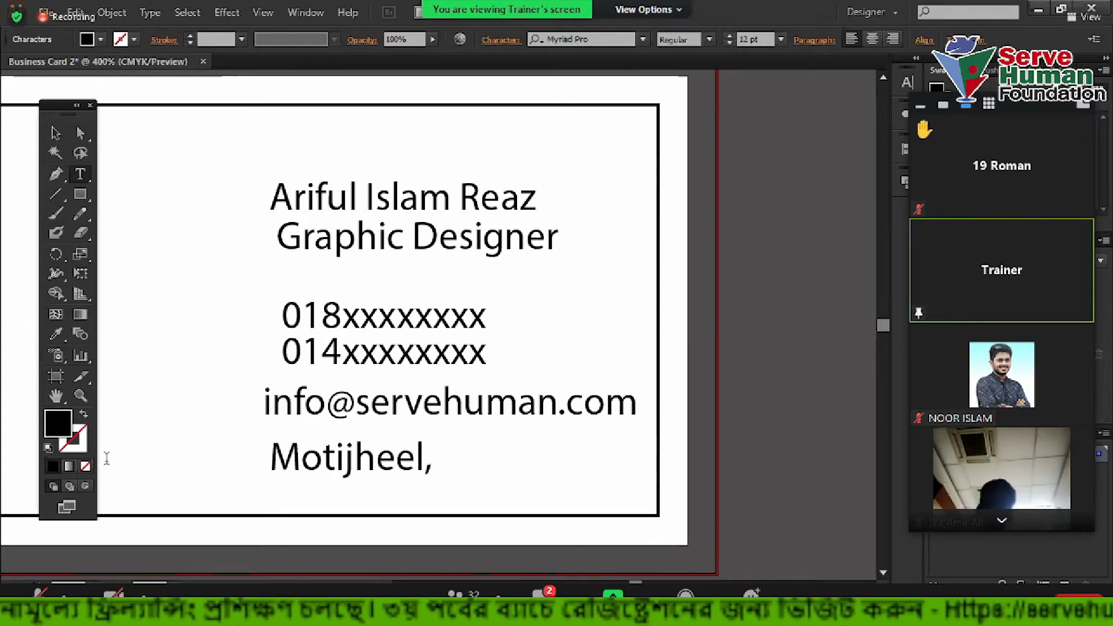
pyautogui.write(' Dahak')
pyautogui.press('BackSpace')
pyautogui.press('BackSpace')
pyautogui.press('BackSpace')
pyautogui.press('BackSpace')
pyautogui.write('haka-10')
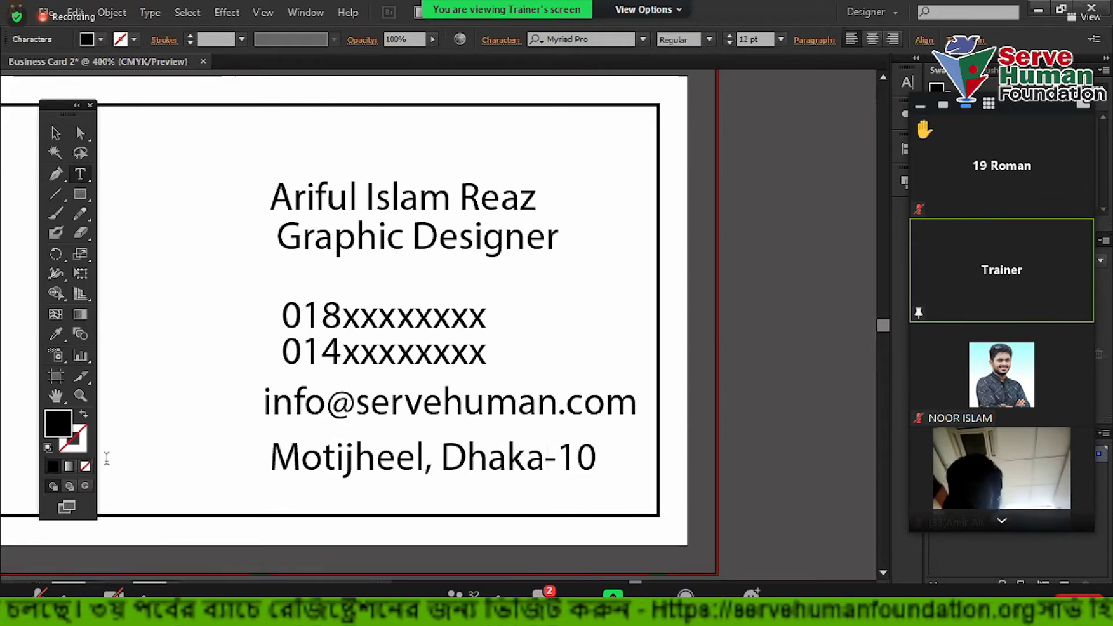
pyautogui.write('0')
pyautogui.click(55, 133)
pyautogui.click(168, 192)
# Select the phone handset's pieces and group them with Ctrl+G
pyautogui.moveTo(168, 191); pyautogui.dragTo(370, 149)
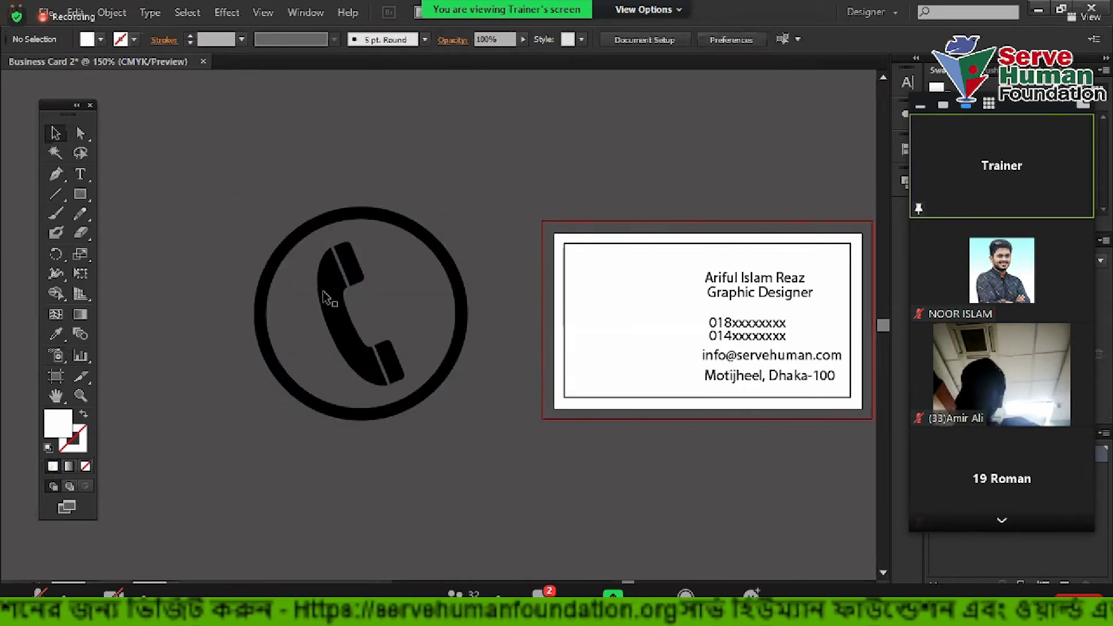
pyautogui.moveTo(309, 264); pyautogui.dragTo(414, 389)
pyautogui.moveTo(412, 382); pyautogui.dragTo(413, 383)
pyautogui.hotkey('ctrl', 'g')
pyautogui.click(447, 179)
# Place the grouped handset below the business card and move the ring away to the upper left
pyautogui.moveTo(292, 218); pyautogui.dragTo(553, 400)
pyautogui.moveTo(436, 329); pyautogui.dragTo(617, 413)
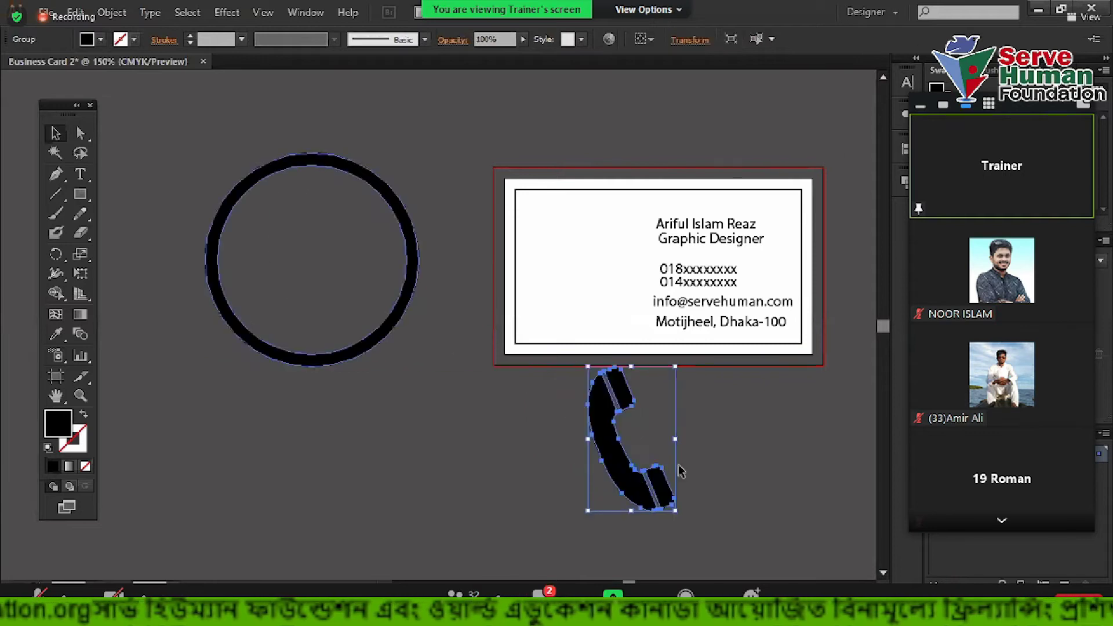
pyautogui.moveTo(408, 235); pyautogui.dragTo(268, 195)
pyautogui.hotkey('ctrl', '+')
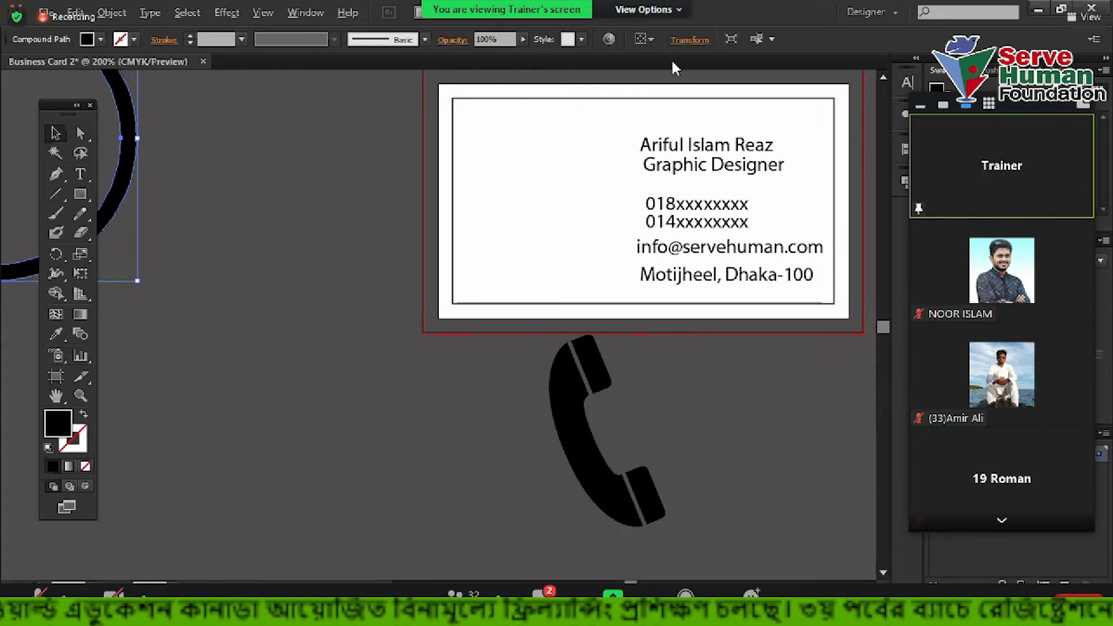
pyautogui.hotkey('alt', 'Tab')
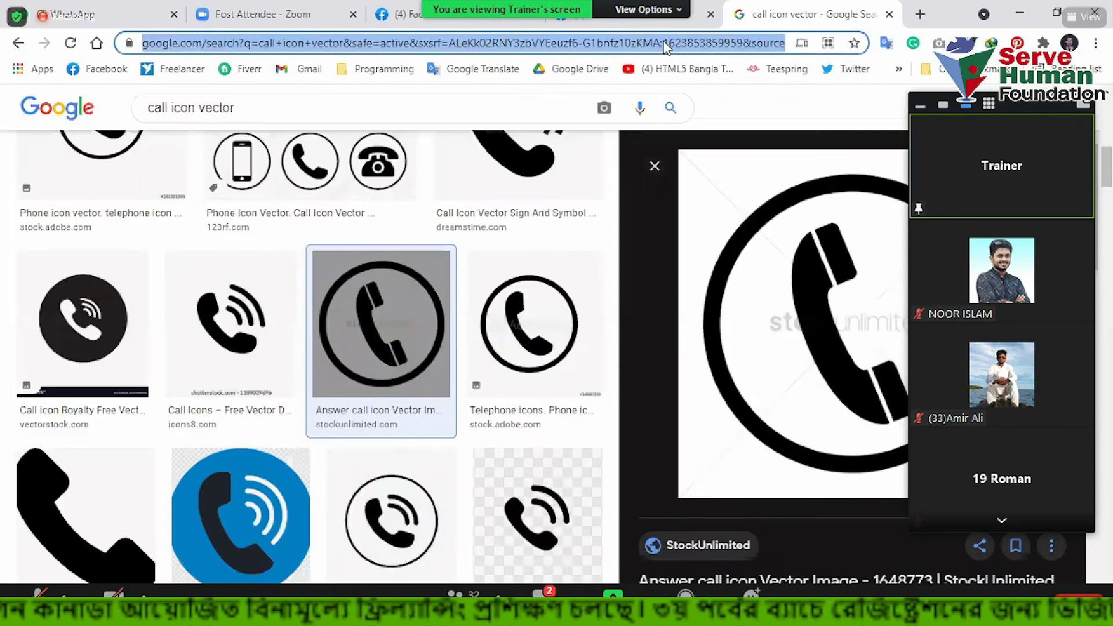
# Search Google Images for 'mail icon vector' and preview a black envelope image
pyautogui.write('mail ico')
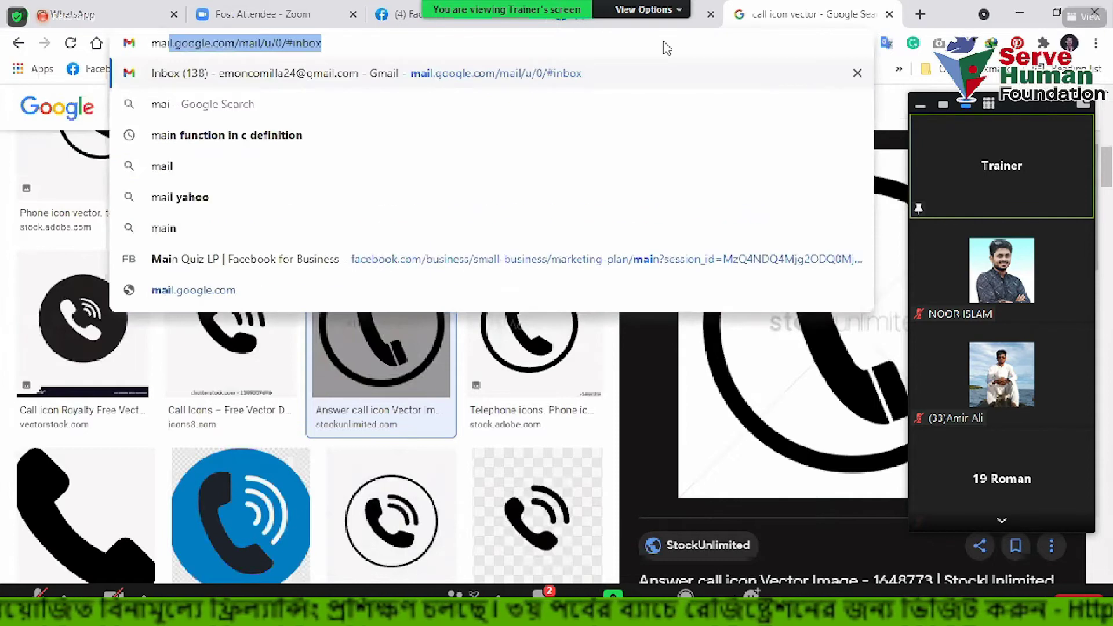
pyautogui.write('n')
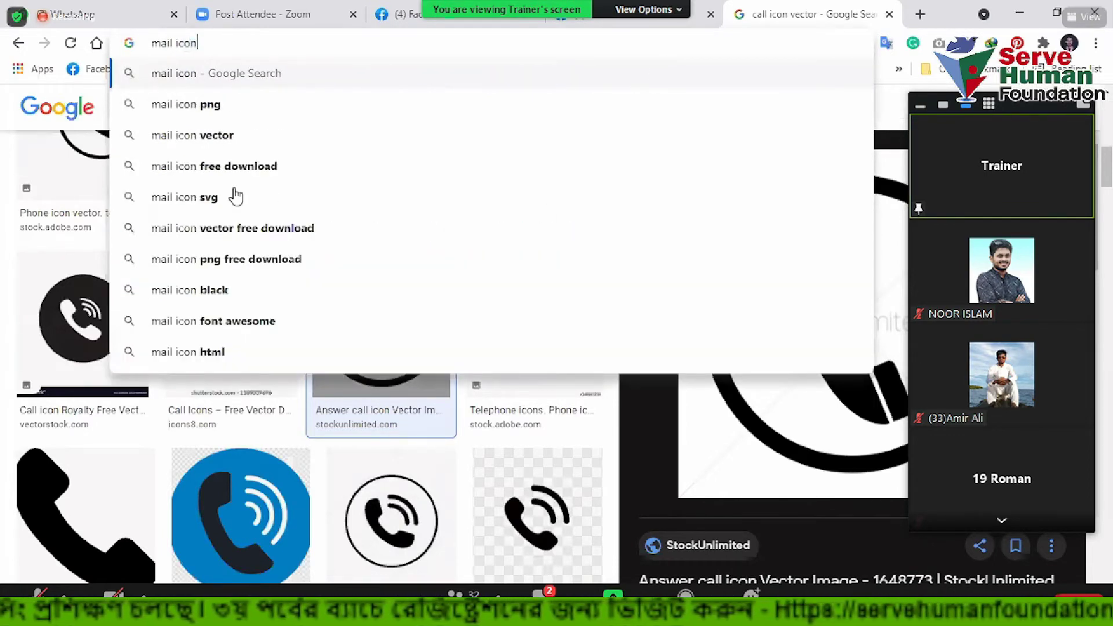
pyautogui.press('Down')
pyautogui.press('Down')
pyautogui.press('Return')
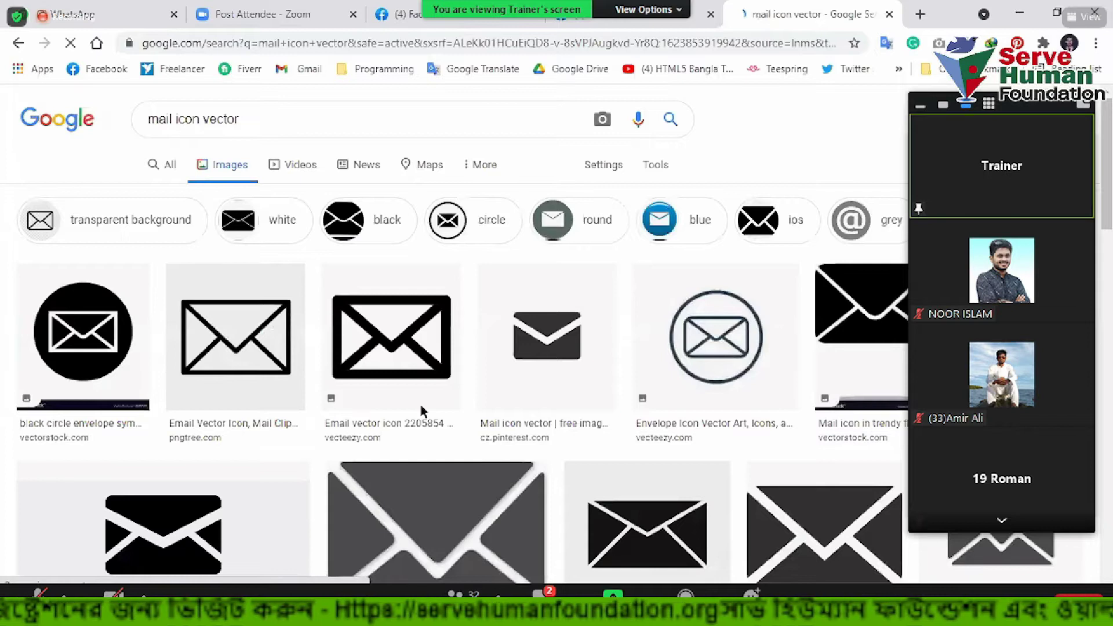
pyautogui.click(515, 330)
pyautogui.hotkey('alt', 'Tab')
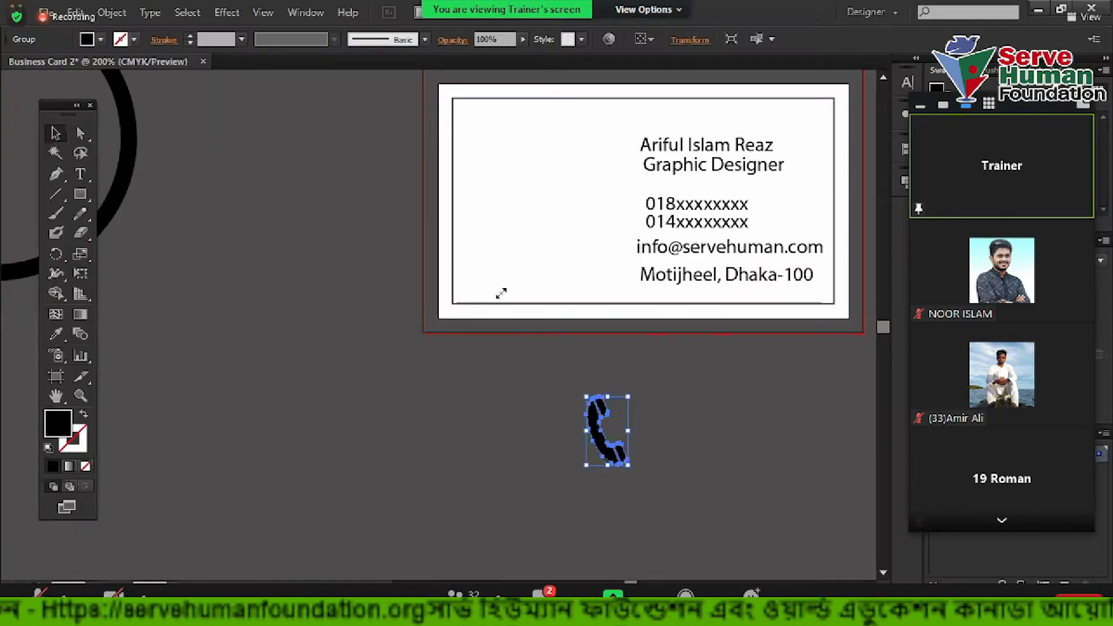
# Paste the envelope image, shrink it below the card, and Image Trace and Expand it
pyautogui.hotkey('ctrl', 'v')
pyautogui.scroll(-4, 490, 347)
pyautogui.moveTo(678, 140); pyautogui.dragTo(397, 374)
pyautogui.scroll(3, 476, 347)
pyautogui.scroll(1, 389, 381)
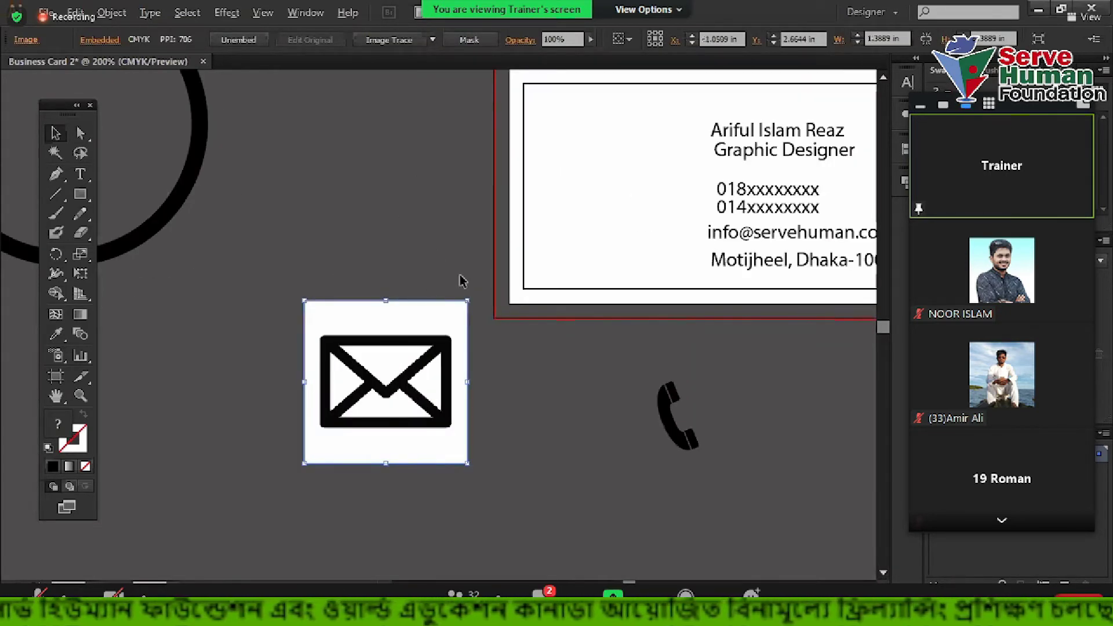
pyautogui.scroll(-2, 387, 210)
pyautogui.click(389, 39)
pyautogui.click(405, 40)
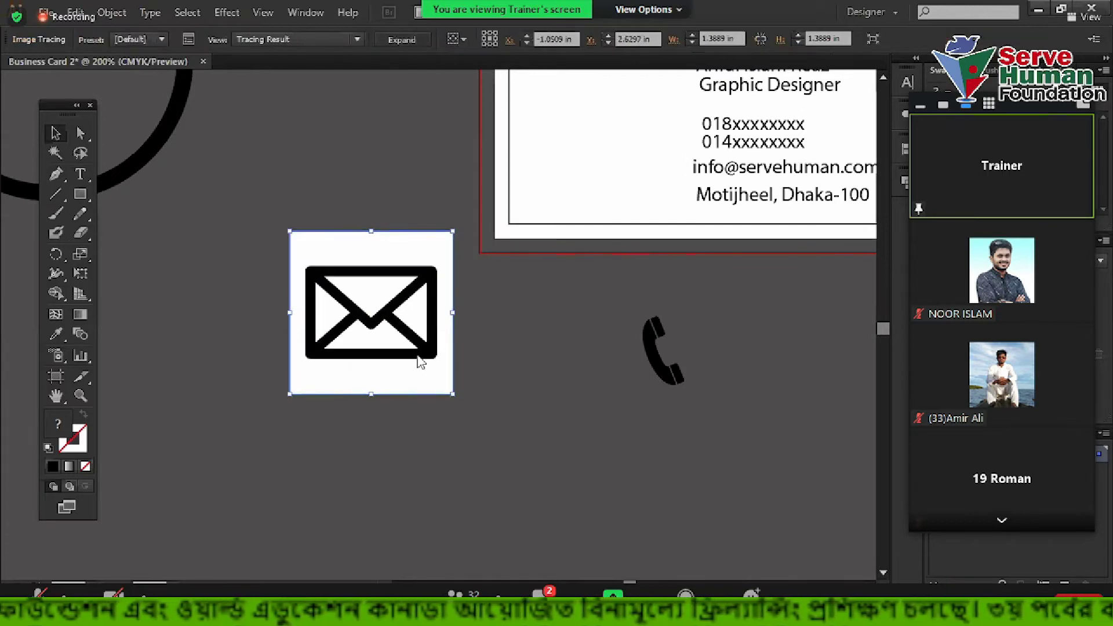
# Ungroup the traced envelope and delete its white background and three white triangles
pyautogui.rightClick(378, 256)
pyautogui.click(424, 349)
pyautogui.click(414, 251)
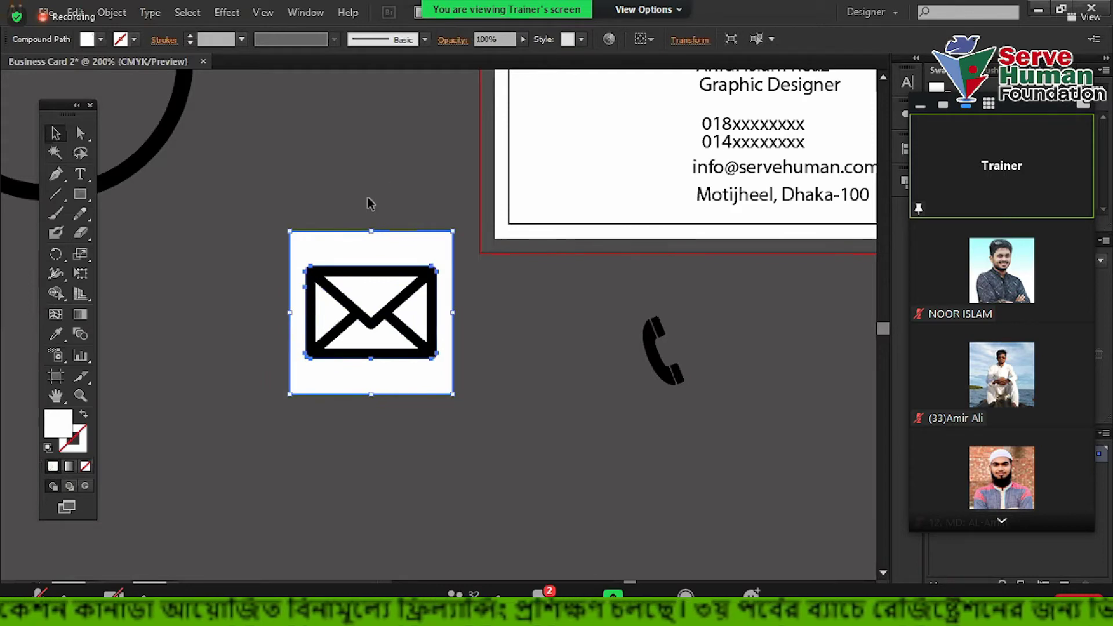
pyautogui.press('Delete')
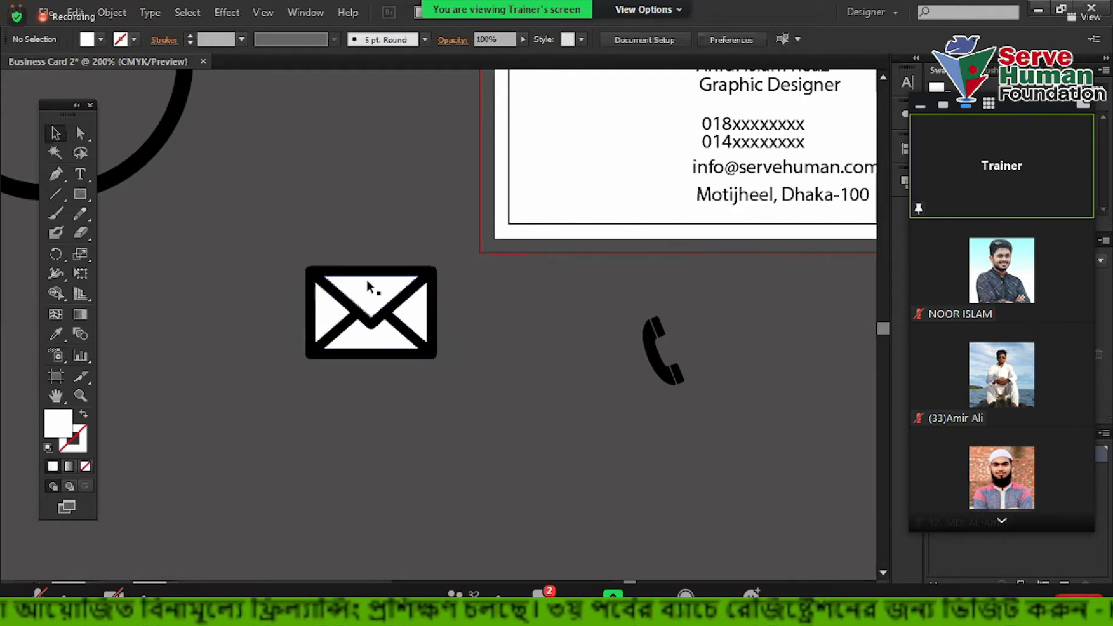
pyautogui.click(406, 329)
pyautogui.press('Delete')
pyautogui.click(415, 308)
pyautogui.press('Delete')
pyautogui.click(327, 316)
pyautogui.press('Delete')
# Move the black envelope icon next to the phone handset and deselect it
pyautogui.moveTo(430, 288); pyautogui.dragTo(549, 354)
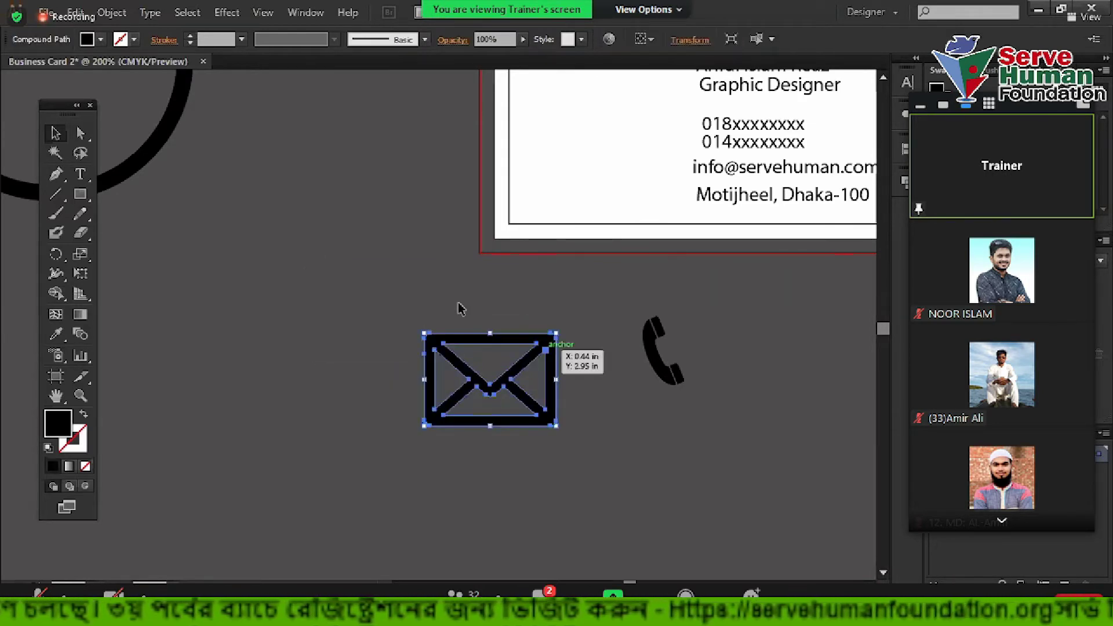
pyautogui.hotkey('ctrl', '-')
pyautogui.scroll(-1, 350, 365)
pyautogui.click(554, 84)
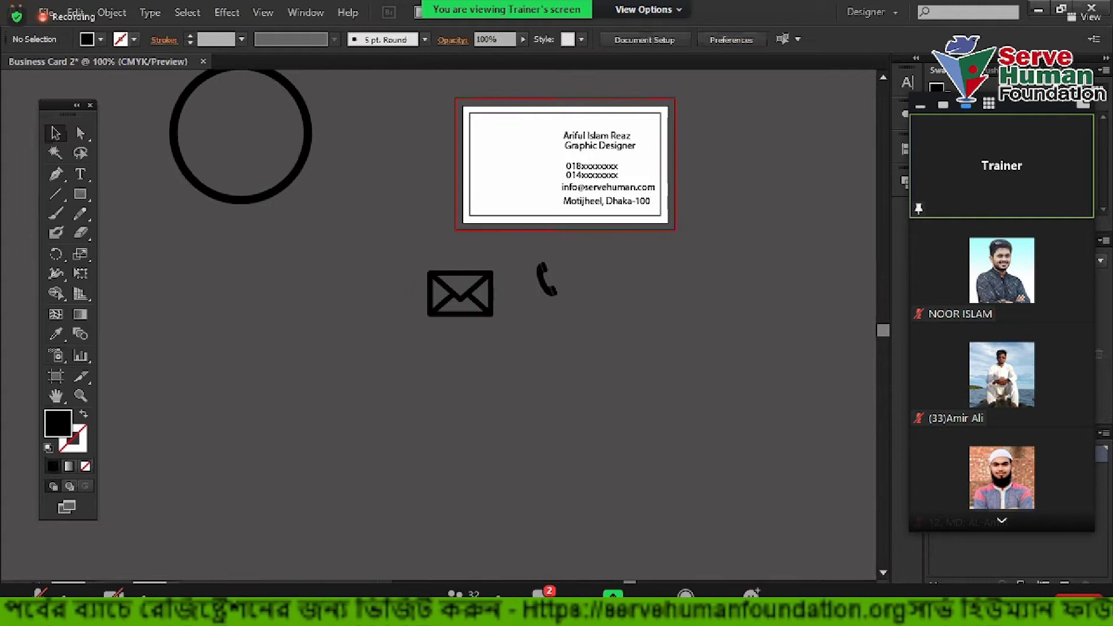
pyautogui.hotkey('alt', 'Tab')
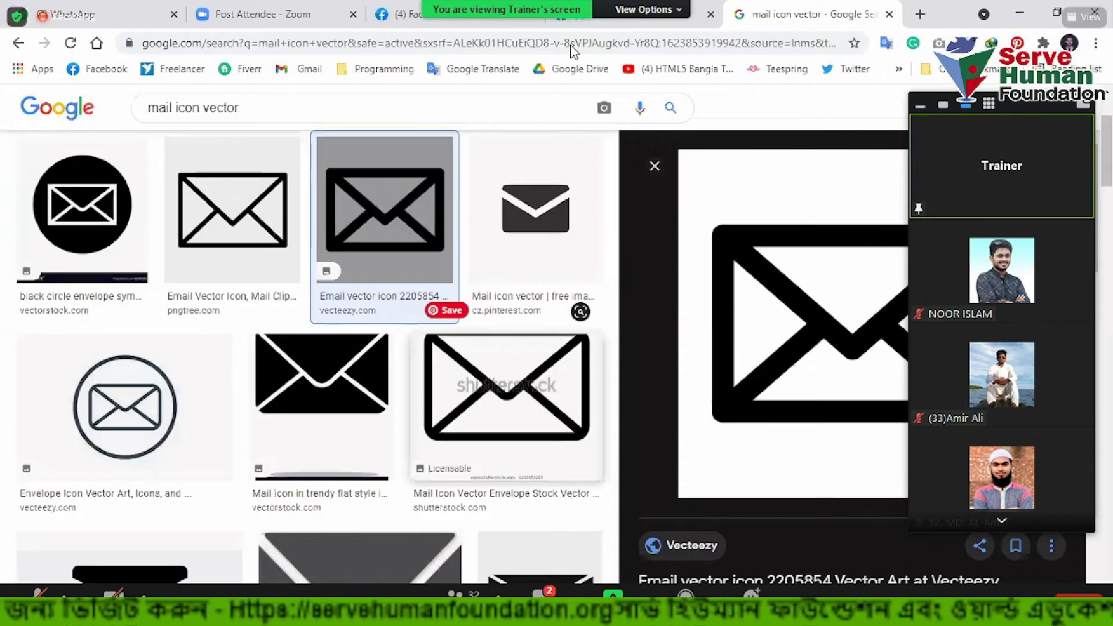
# Search Google Images for 'location icon' and preview the black location pin result
pyautogui.click(571, 51)
pyautogui.write('location')
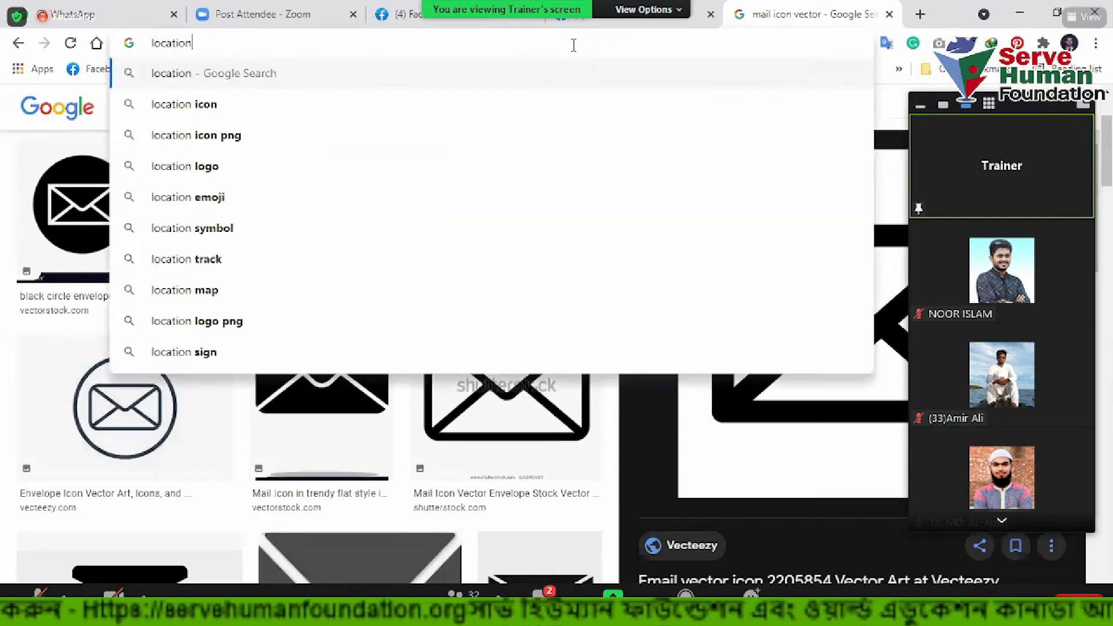
pyautogui.click(261, 104)
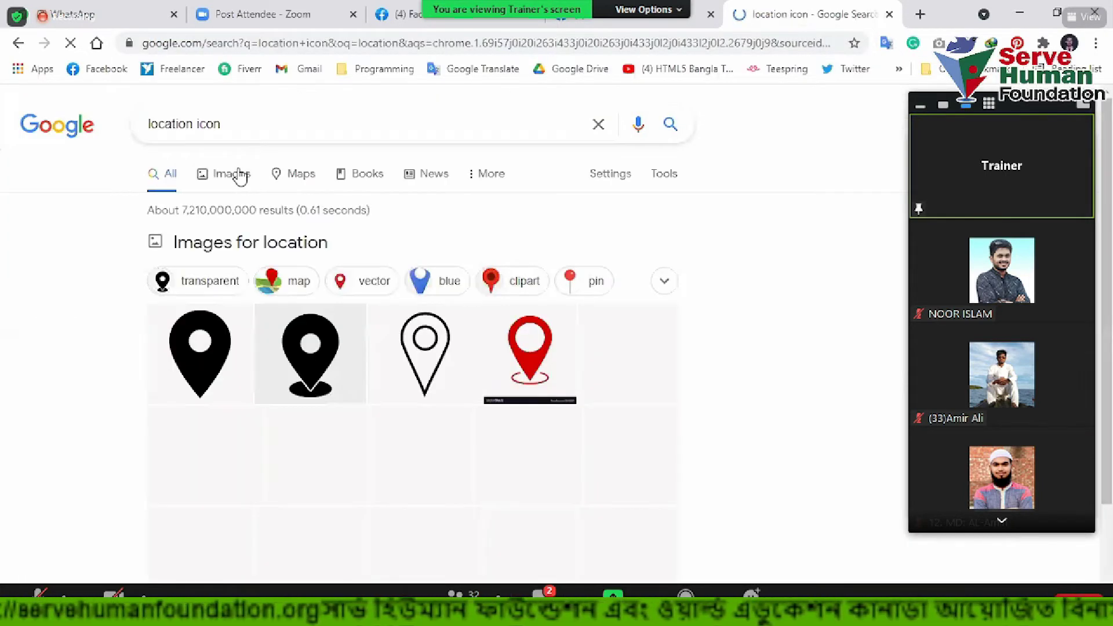
pyautogui.click(464, 322)
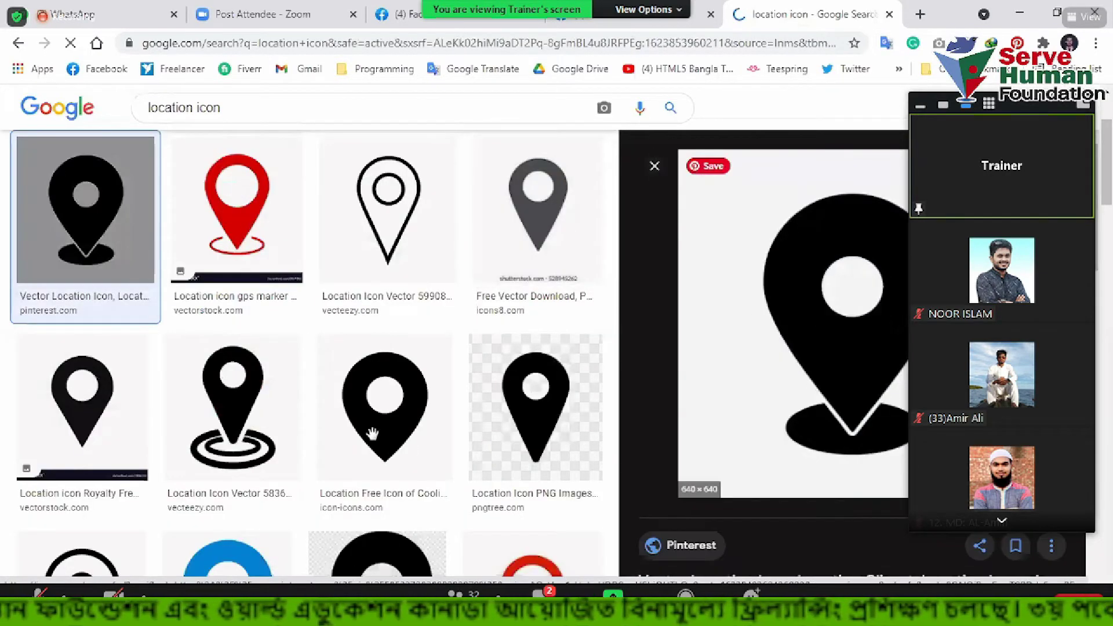
pyautogui.hotkey('alt', 'Tab')
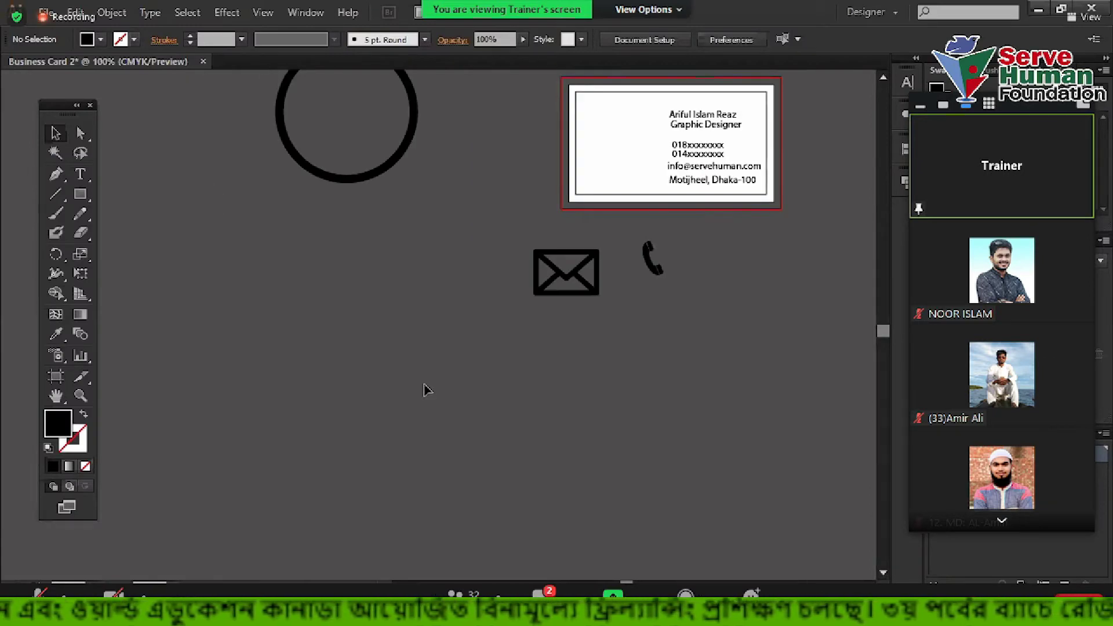
# Paste the location-pin image, shrink it beside the envelope, and Image Trace and Expand it
pyautogui.hotkey('ctrl', 'v')
pyautogui.hotkey('ctrl', '-')
pyautogui.moveTo(608, 173); pyautogui.dragTo(387, 391)
pyautogui.moveTo(341, 431); pyautogui.dragTo(403, 347)
pyautogui.scroll(1, 402, 346)
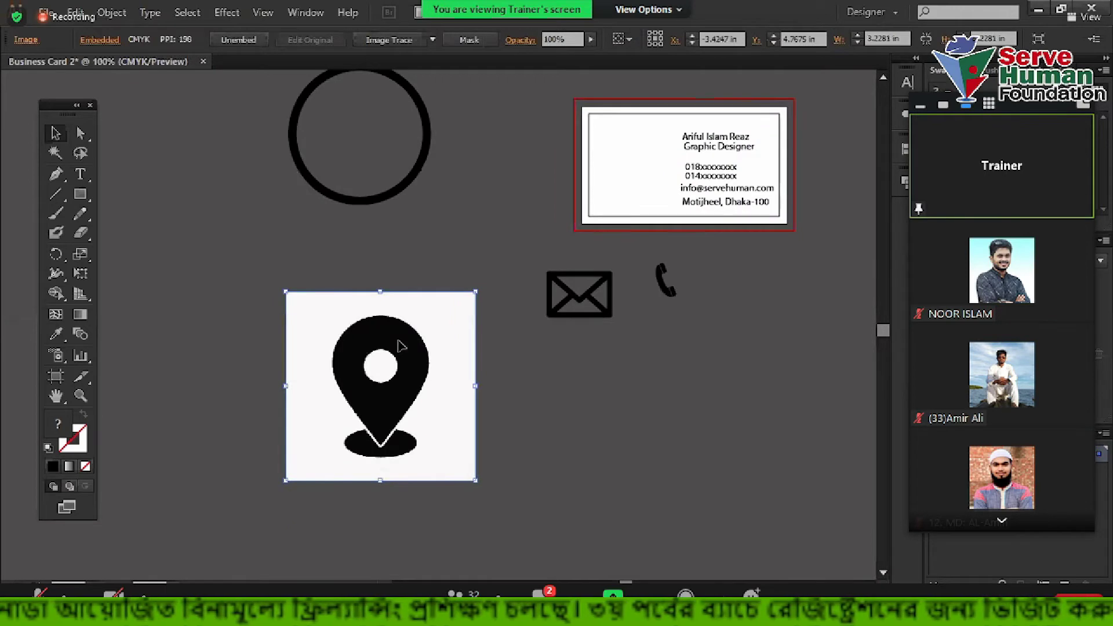
pyautogui.click(399, 39)
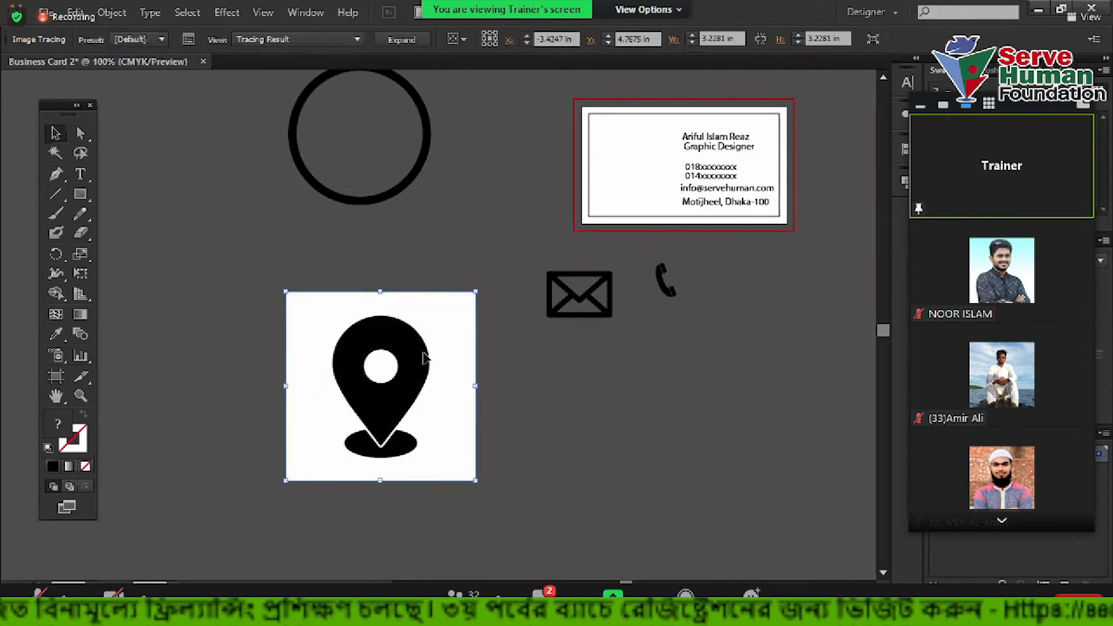
pyautogui.click(409, 45)
# Ungroup the traced pin, delete its white background, and select the remaining pin shapes
pyautogui.rightClick(453, 314)
pyautogui.click(515, 407)
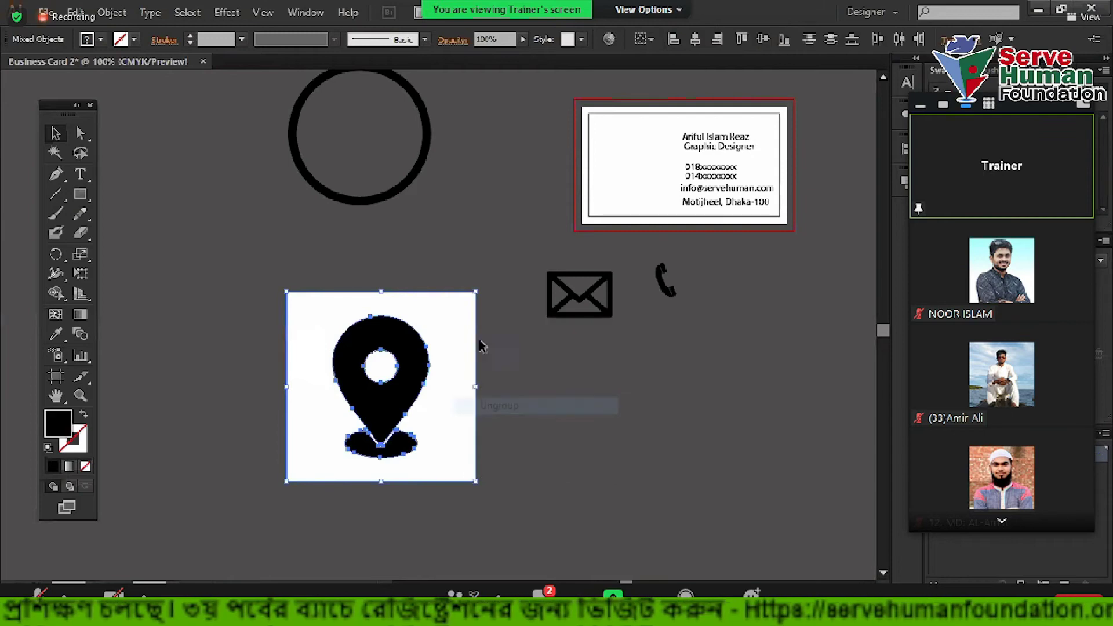
pyautogui.click(456, 319)
pyautogui.press('Delete')
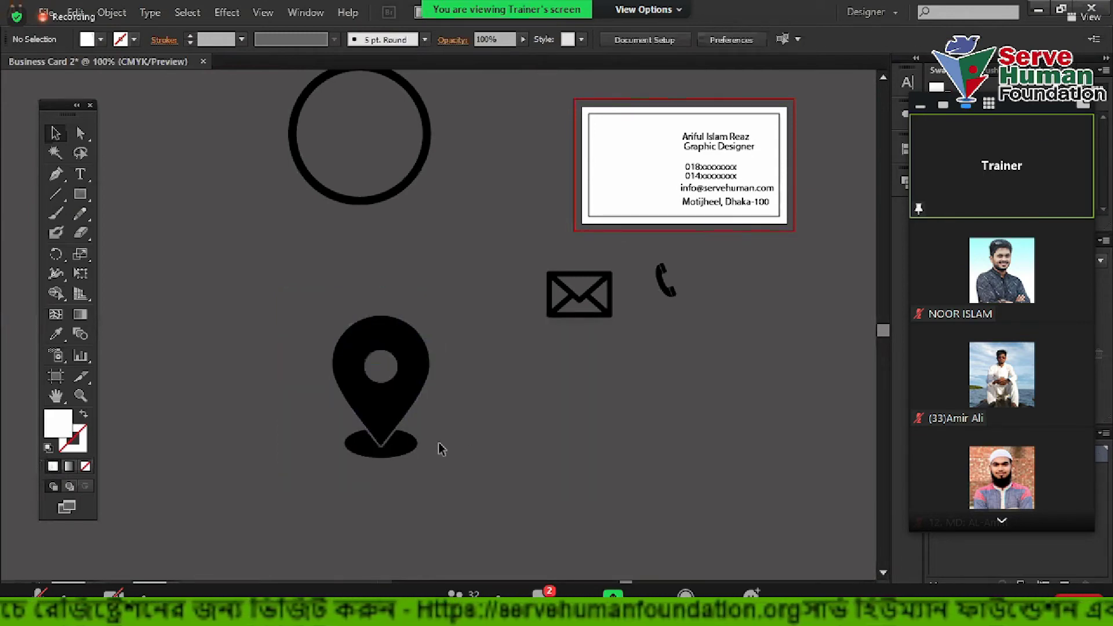
pyautogui.scroll(1, 370, 385)
pyautogui.moveTo(242, 246); pyautogui.dragTo(516, 557)
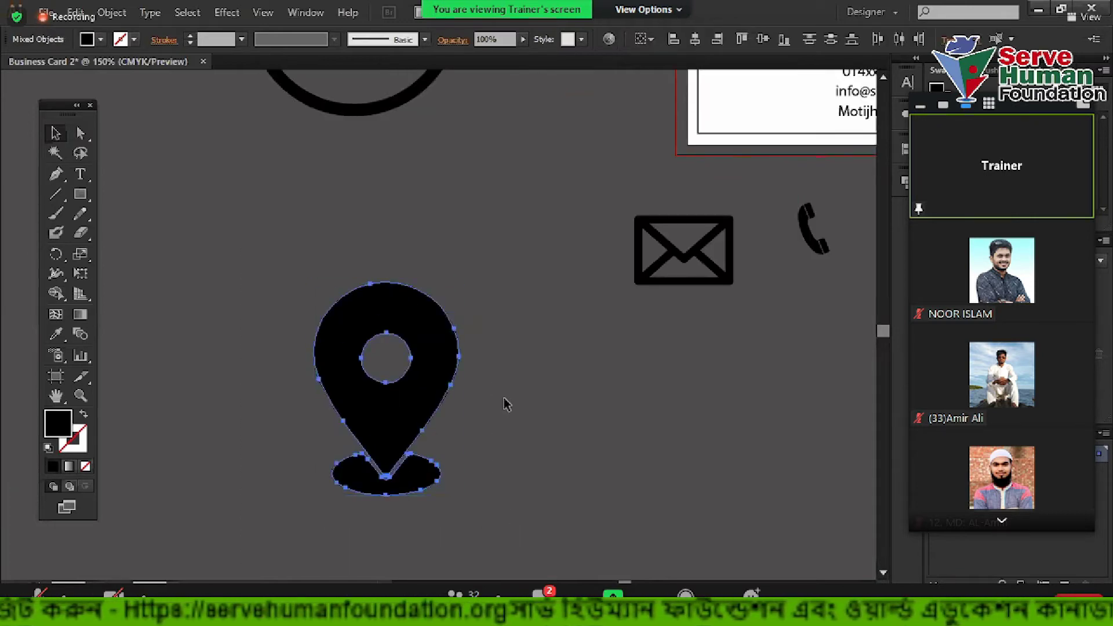
pyautogui.hotkey('ctrl', 't')
pyautogui.click(530, 391)
pyautogui.click(861, 70)
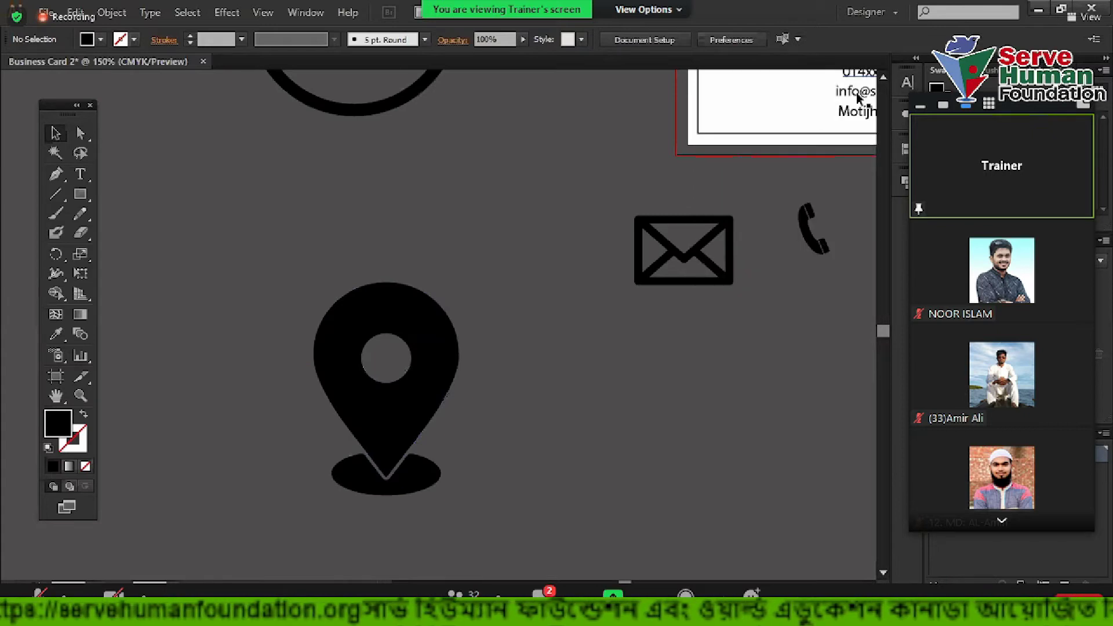
# Shrink the location pin to icon size and place it below the phone icon
pyautogui.moveTo(687, 400); pyautogui.dragTo(526, 385)
pyautogui.hotkey('ctrl', '-')
pyautogui.moveTo(417, 391); pyautogui.dragTo(694, 352)
pyautogui.hotkey('ctrl', '+')
pyautogui.scroll(1, 608, 223)
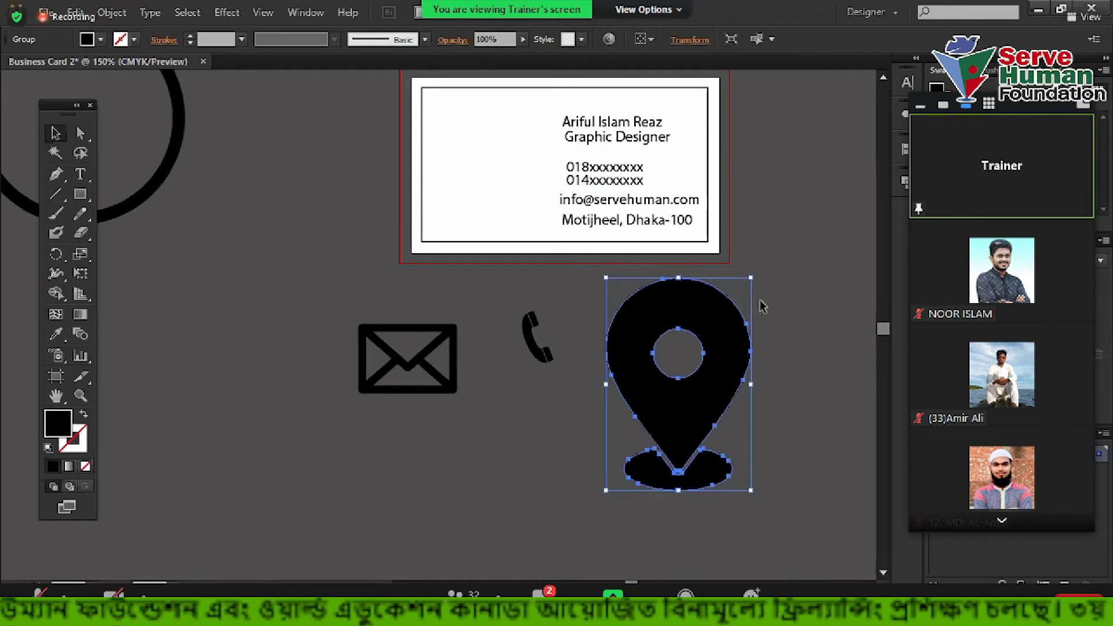
pyautogui.moveTo(752, 278); pyautogui.dragTo(664, 405)
pyautogui.moveTo(638, 458); pyautogui.dragTo(531, 431)
pyautogui.scroll(1, 599, 366)
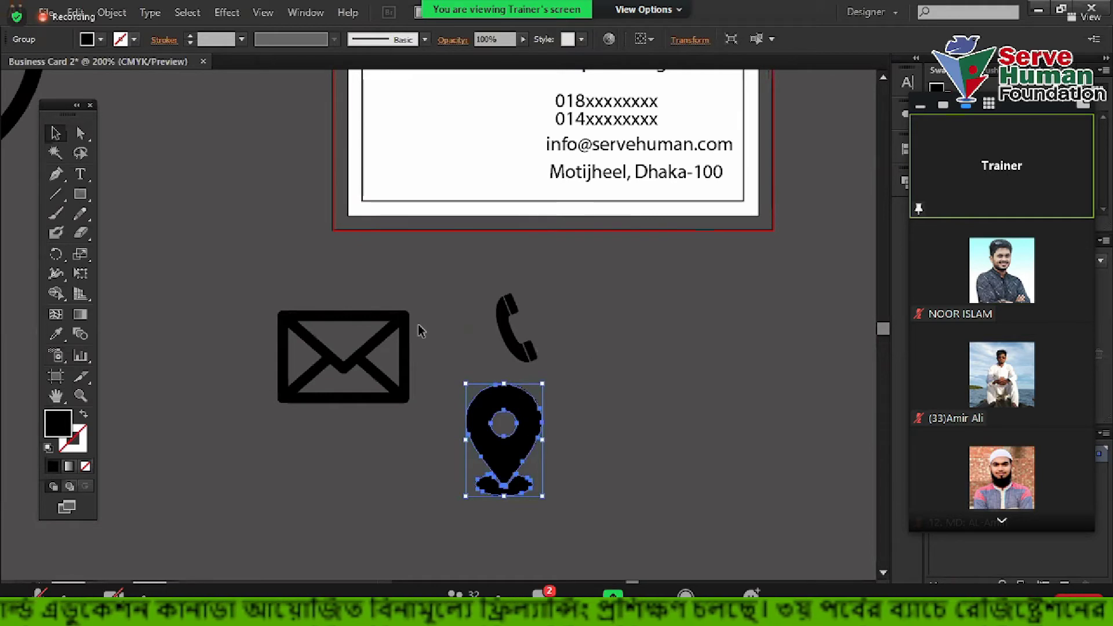
pyautogui.scroll(-1, 495, 362)
pyautogui.moveTo(259, 251); pyautogui.dragTo(426, 393)
pyautogui.moveTo(470, 236); pyautogui.dragTo(596, 350)
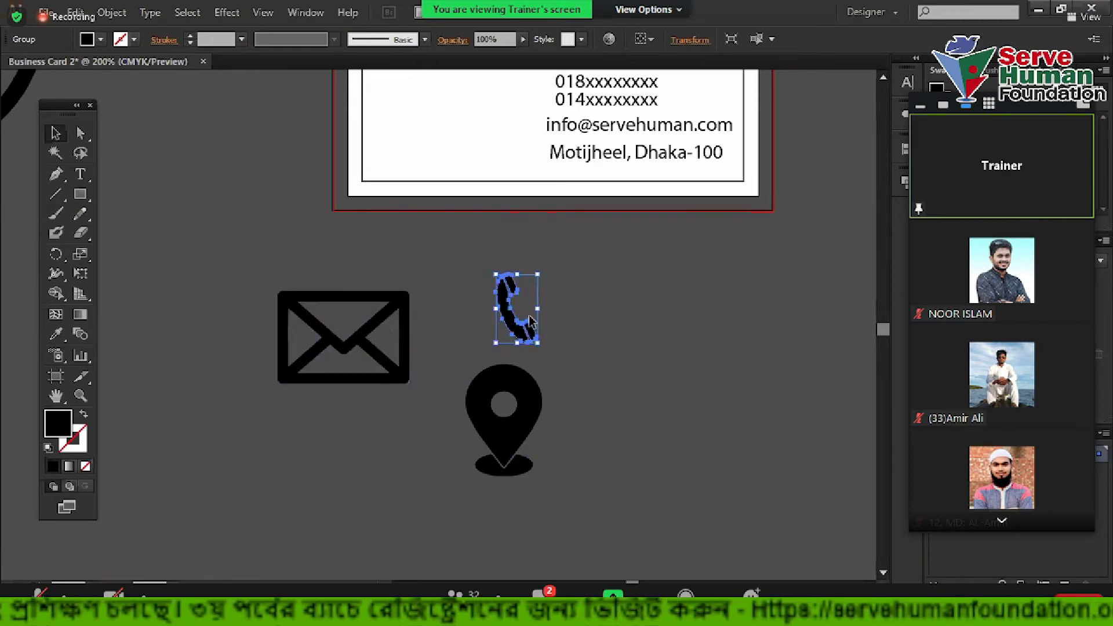
# Draw a white, outline-free square to the right of the phone icon
pyautogui.click(81, 195)
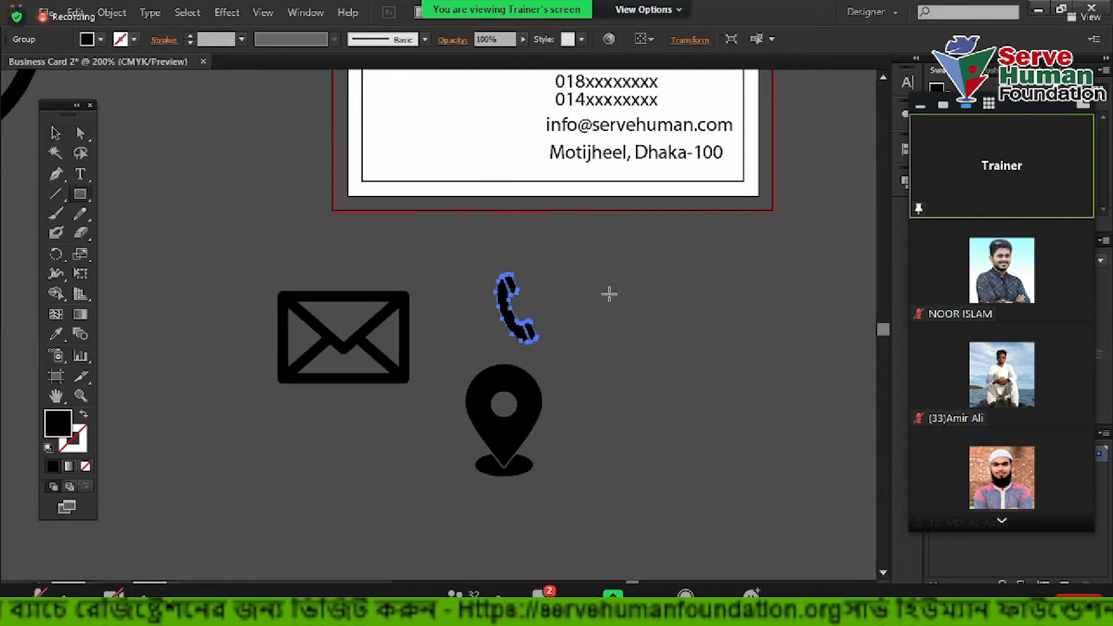
pyautogui.moveTo(600, 268); pyautogui.dragTo(678, 347)
pyautogui.click(84, 415)
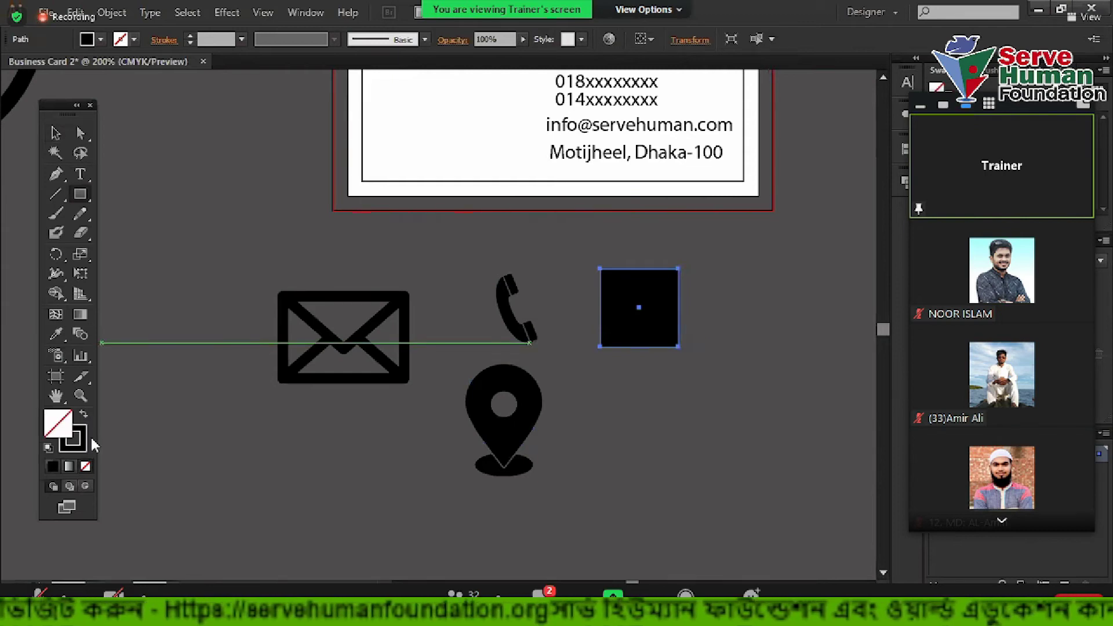
pyautogui.click(83, 415)
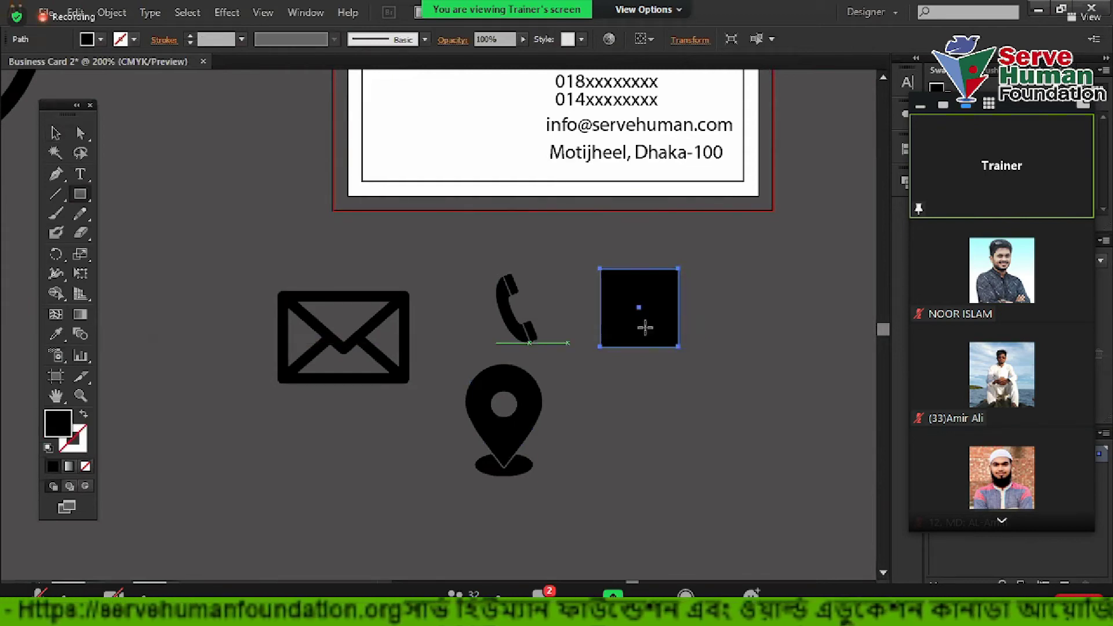
# Move the phone icon toward the white square
pyautogui.click(55, 132)
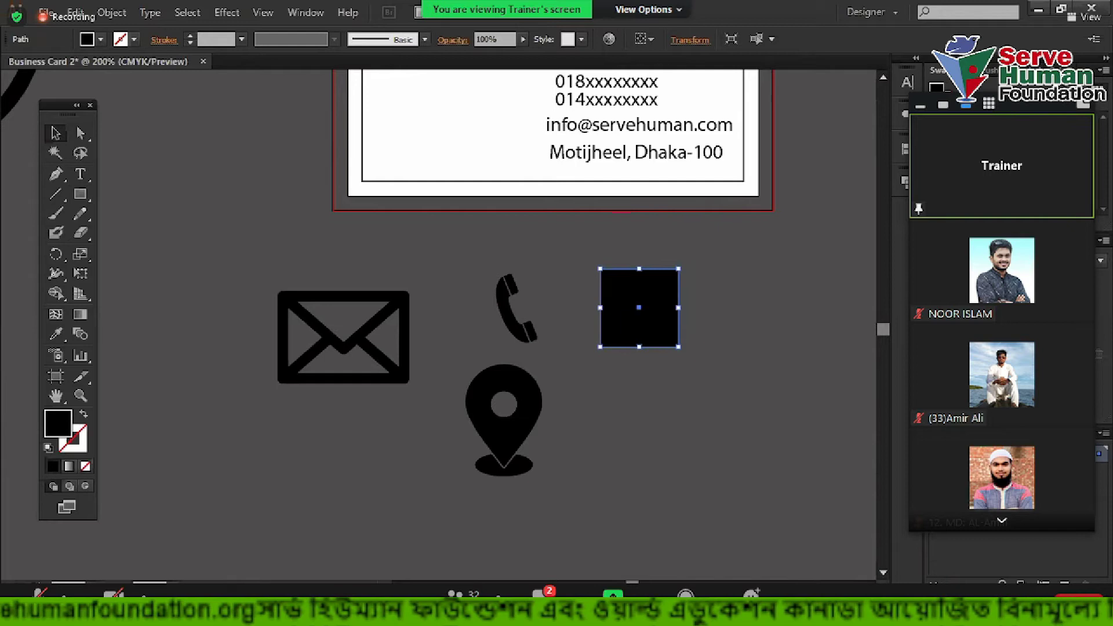
pyautogui.scroll(1, 747, 277)
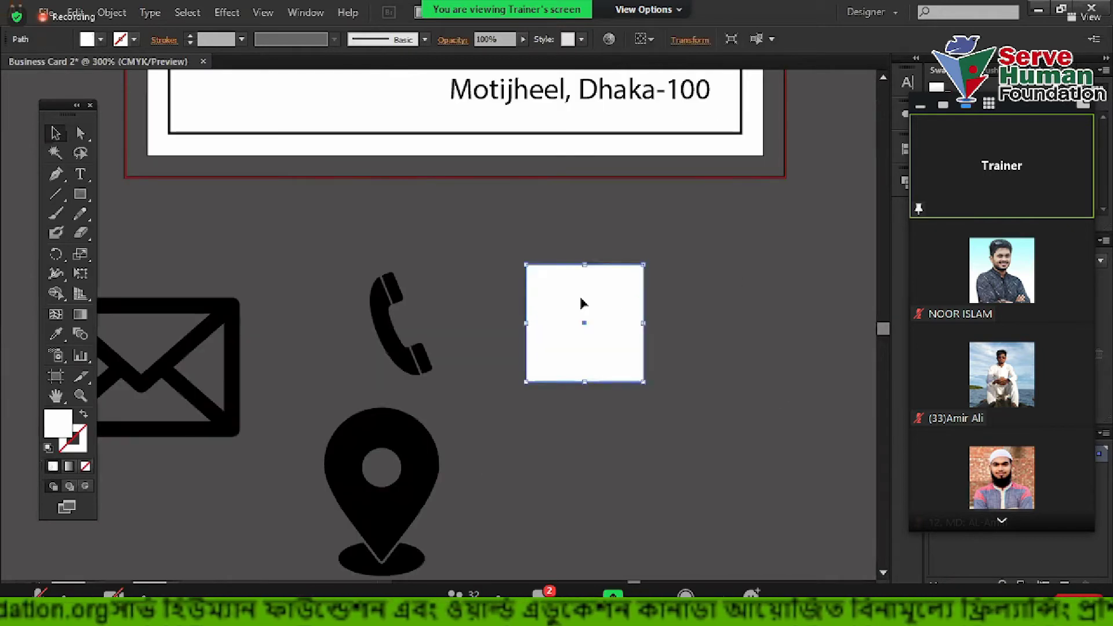
pyautogui.press('a')
pyautogui.click(508, 232)
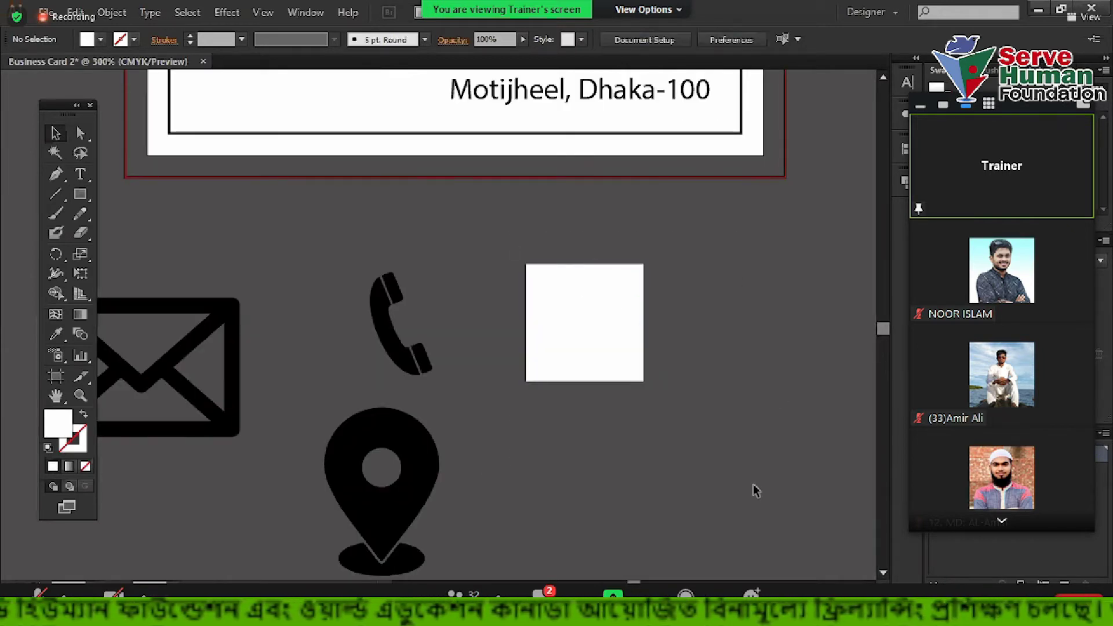
pyautogui.moveTo(364, 307); pyautogui.dragTo(341, 299)
pyautogui.scroll(3, 531, 299)
pyautogui.scroll(-3, 544, 299)
# Bring the envelope, phone and pin icons in front of the white square with Arrange > Bring to Front
pyautogui.moveTo(187, 255); pyautogui.dragTo(481, 530)
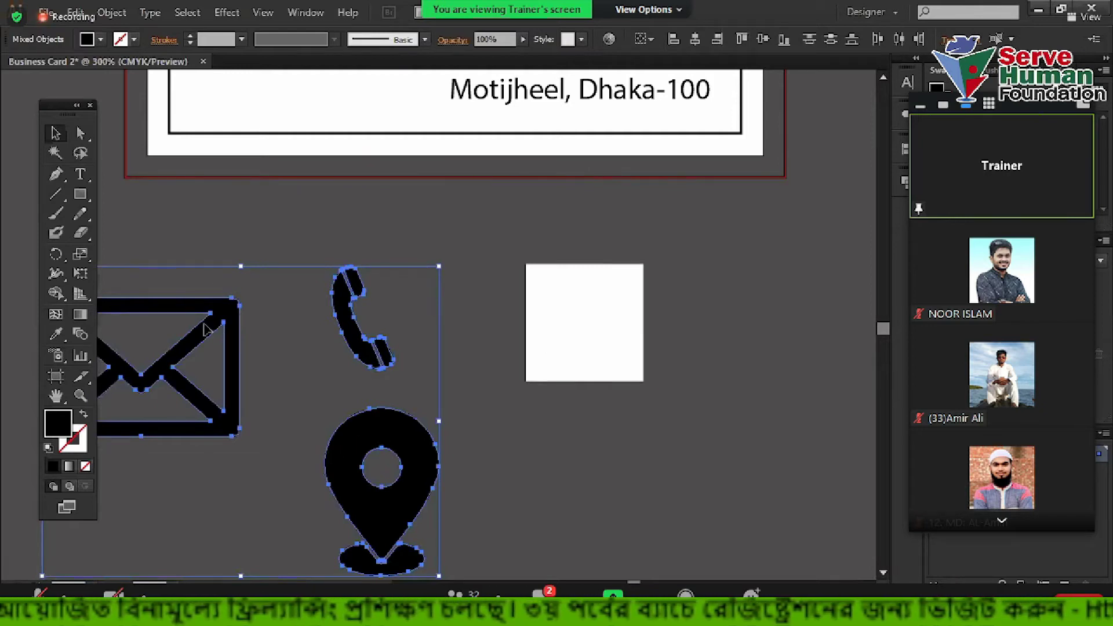
pyautogui.rightClick(382, 266)
pyautogui.moveTo(428, 403)
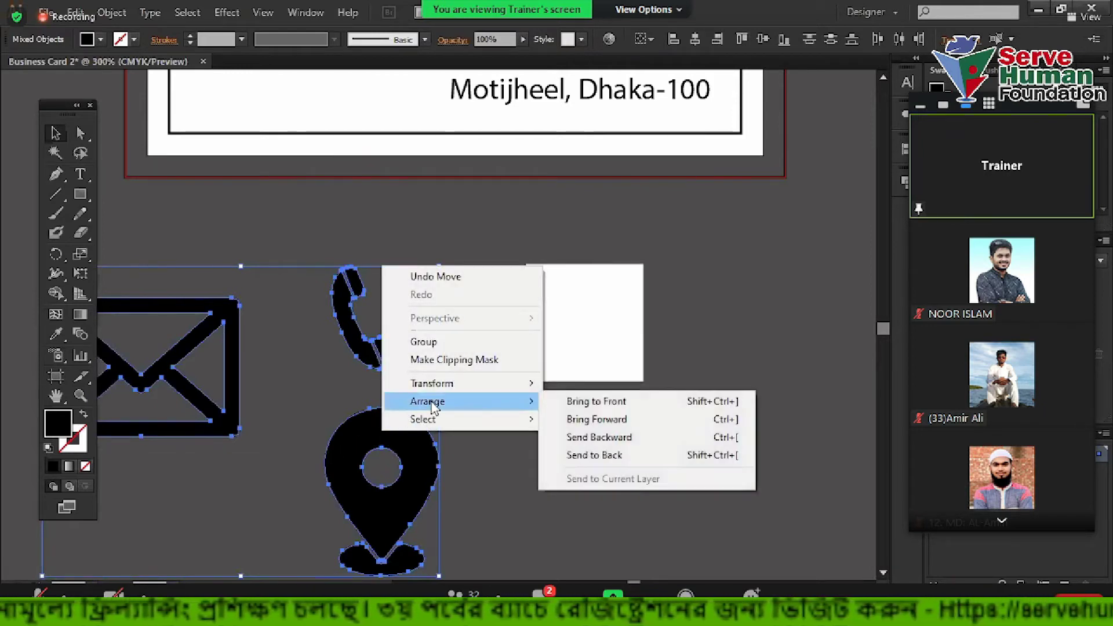
pyautogui.click(597, 401)
pyautogui.click(410, 373)
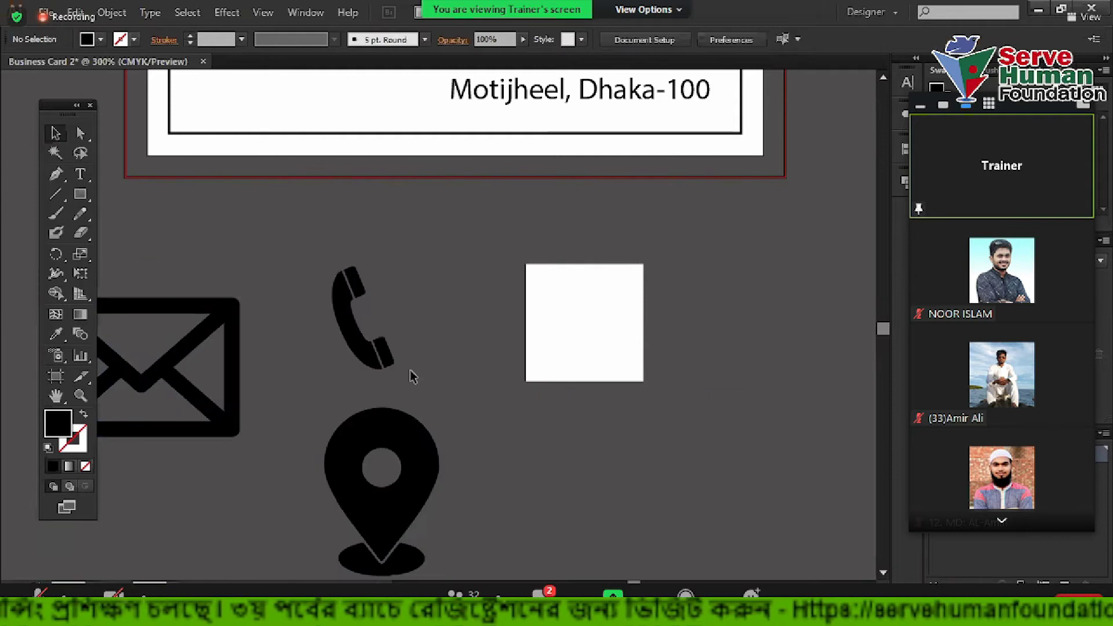
# Fit the phone icon on the white square, enlarge it slightly, then move it aside
pyautogui.moveTo(365, 347); pyautogui.dragTo(556, 346)
pyautogui.scroll(5, 603, 319)
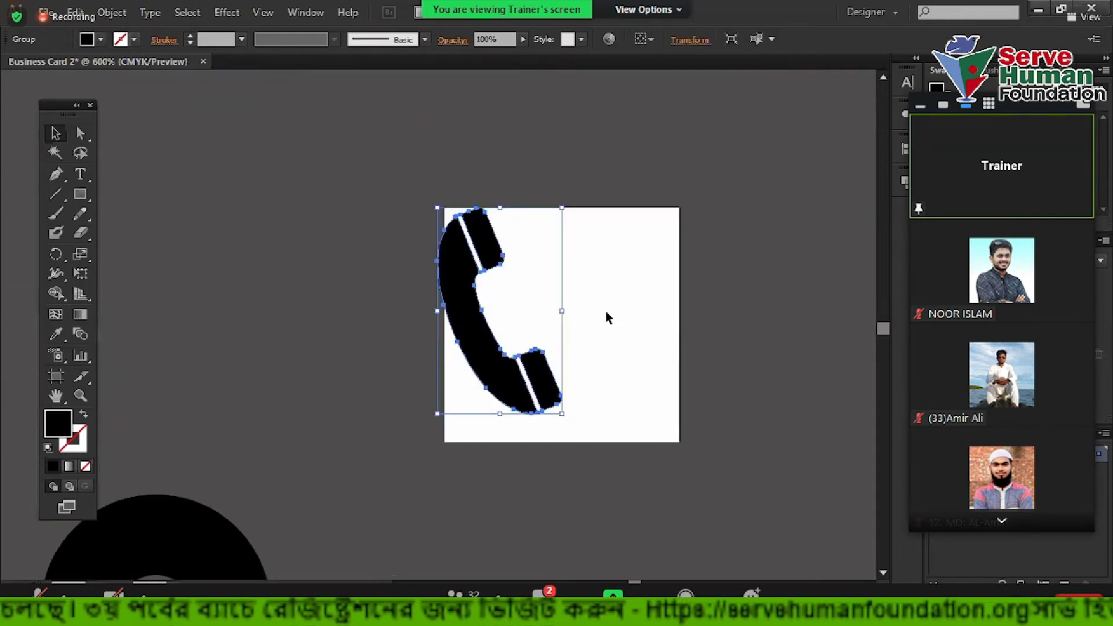
pyautogui.scroll(1, 526, 264)
pyautogui.moveTo(487, 194); pyautogui.dragTo(524, 193)
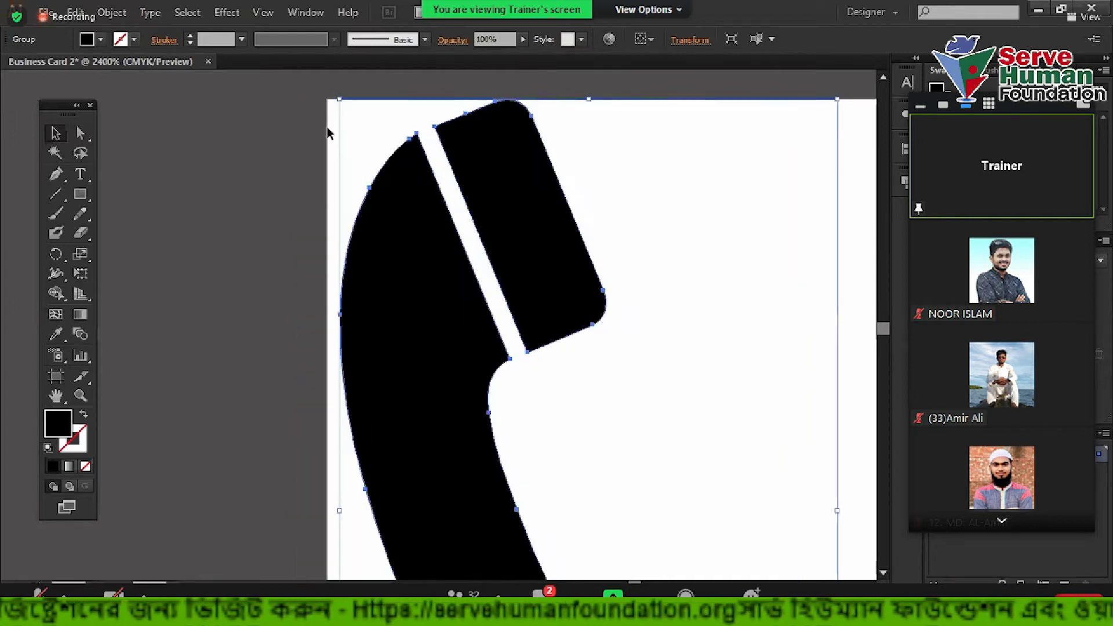
pyautogui.scroll(1, 366, 273)
pyautogui.moveTo(386, 276); pyautogui.dragTo(373, 276)
pyautogui.scroll(-5, 241, 322)
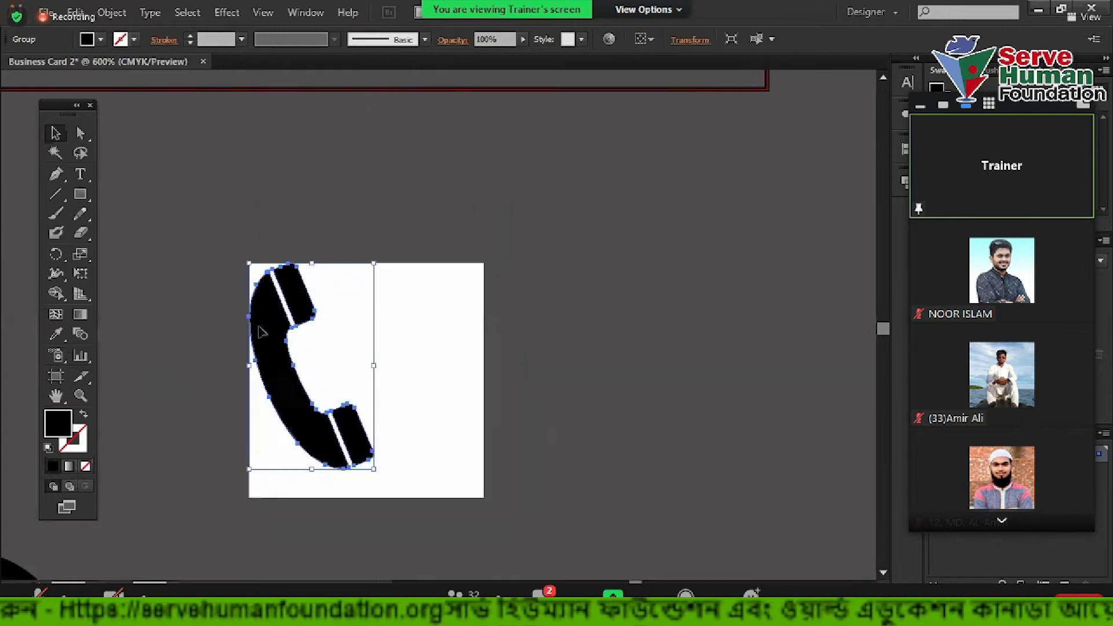
pyautogui.moveTo(557, 438); pyautogui.dragTo(506, 318)
pyautogui.moveTo(374, 347); pyautogui.dragTo(403, 378)
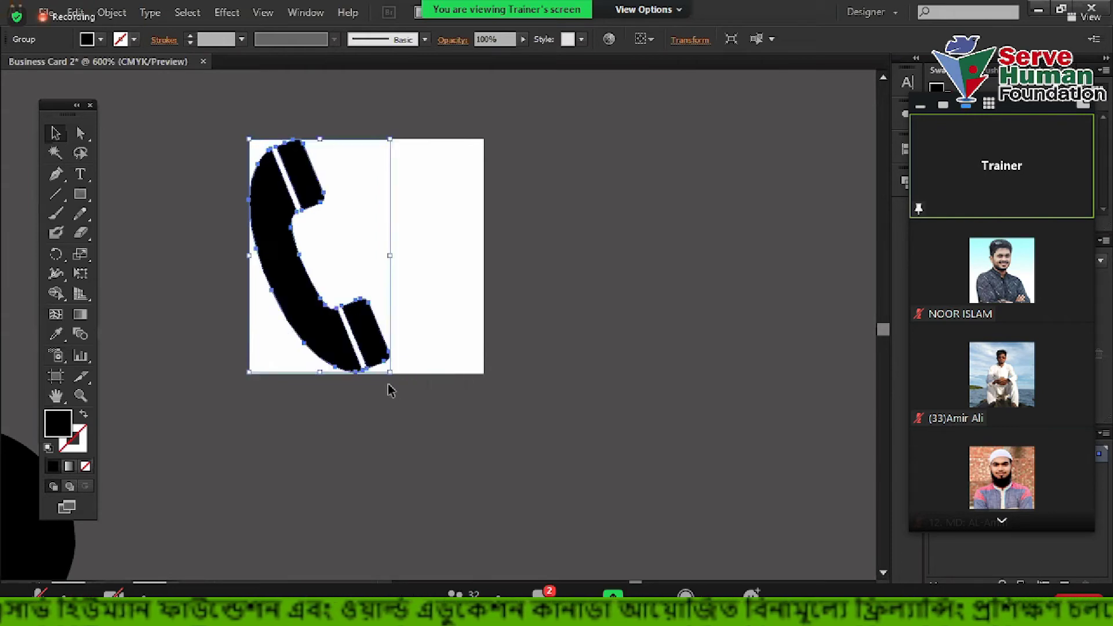
pyautogui.scroll(2, 391, 390)
pyautogui.moveTo(382, 330); pyautogui.dragTo(387, 336)
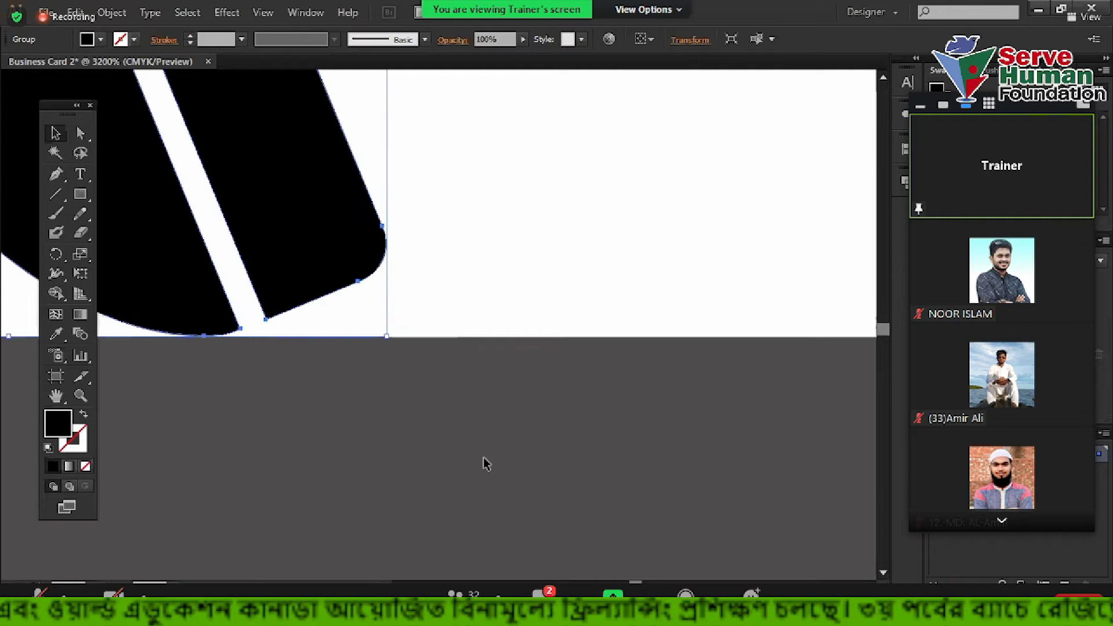
pyautogui.click(486, 463)
pyautogui.scroll(-6, 402, 370)
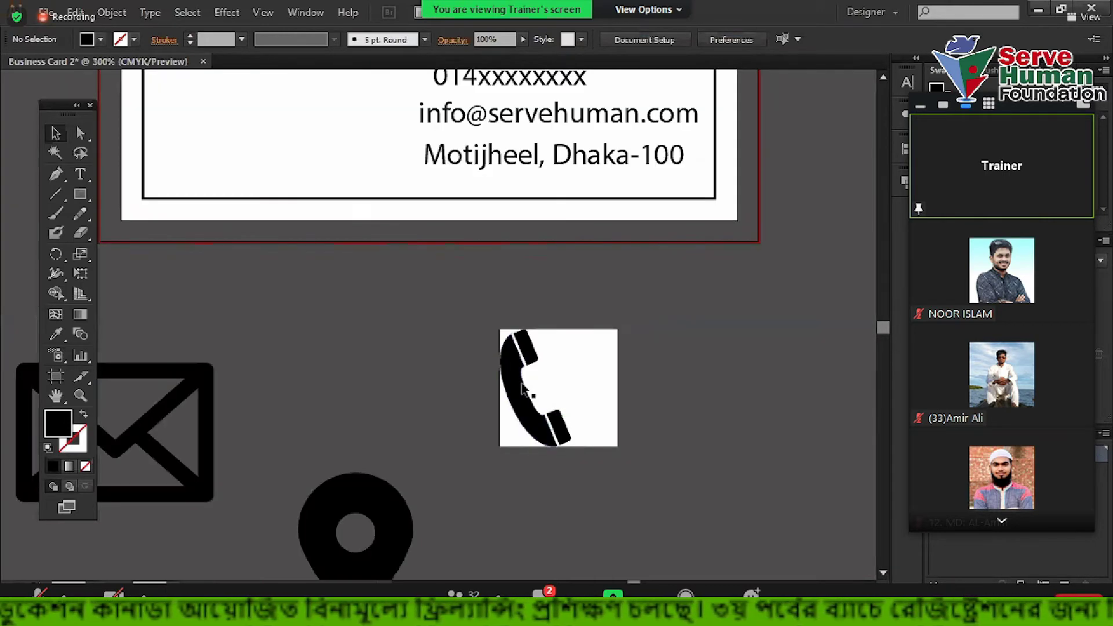
pyautogui.moveTo(524, 391); pyautogui.dragTo(861, 432)
# Shrink and nudge the location pin to fit the white square, then move it off
pyautogui.moveTo(400, 513); pyautogui.dragTo(602, 342)
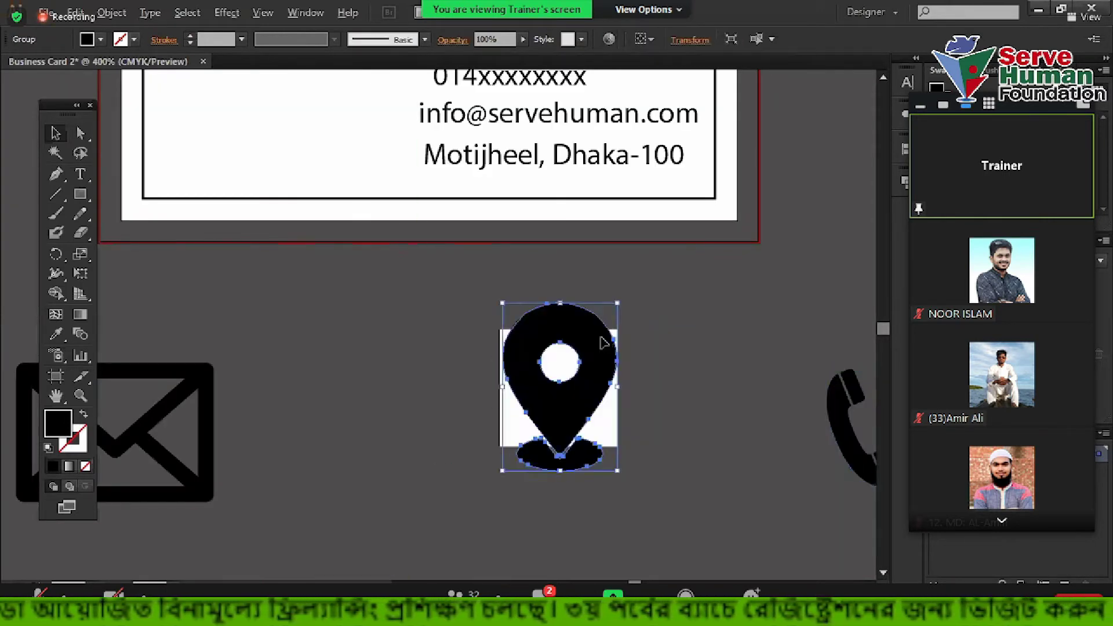
pyautogui.scroll(2, 603, 341)
pyautogui.moveTo(637, 269); pyautogui.dragTo(611, 347)
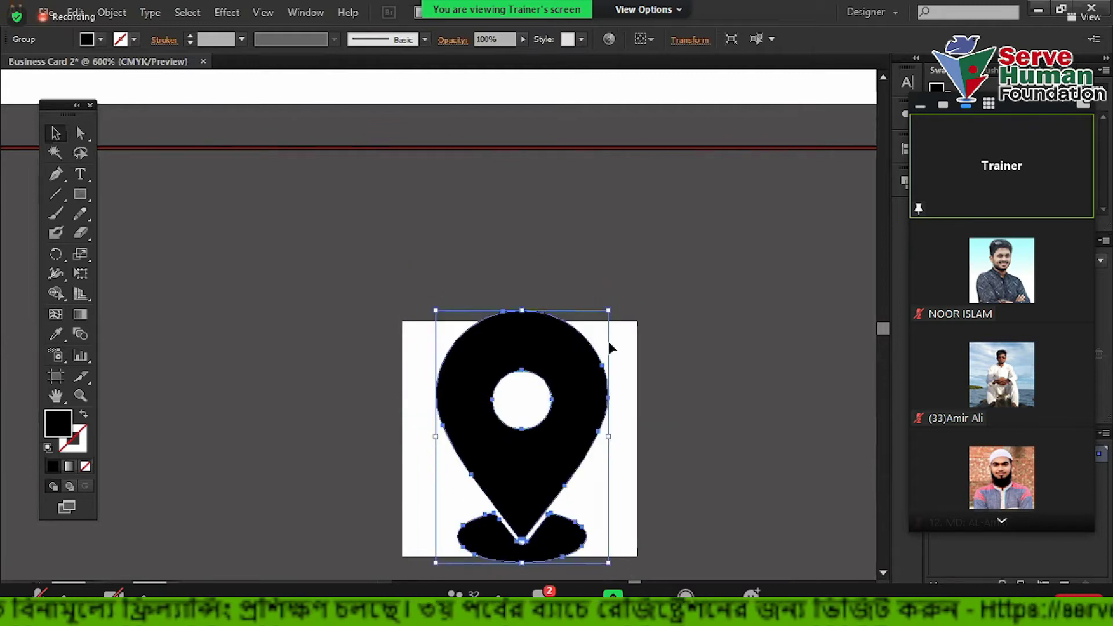
pyautogui.scroll(-3, 611, 360)
pyautogui.scroll(3, 571, 400)
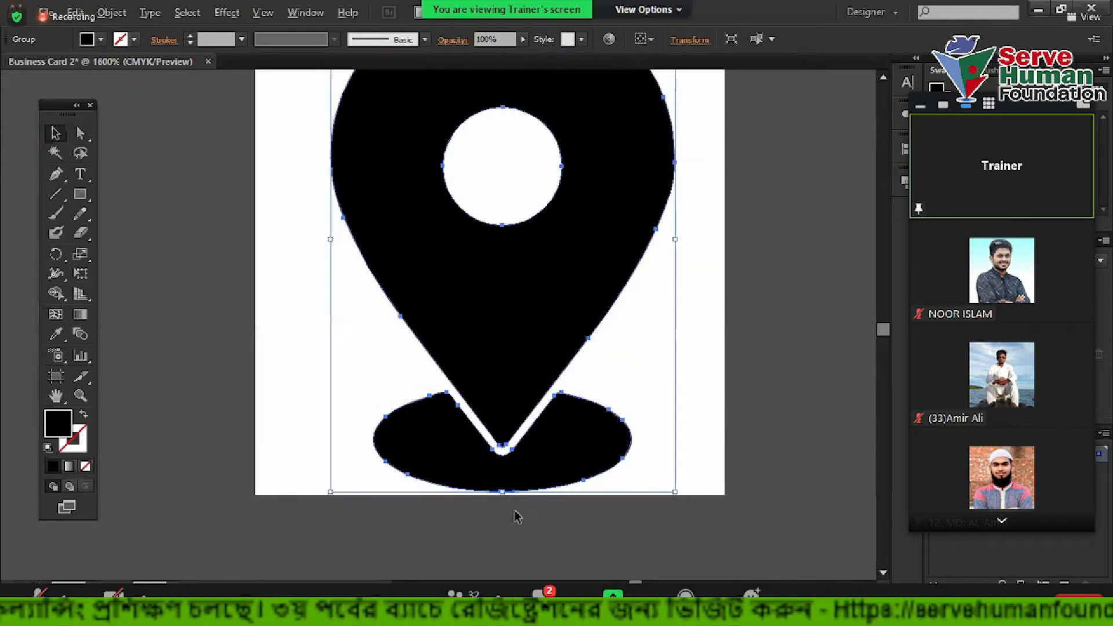
pyautogui.scroll(2, 518, 517)
pyautogui.moveTo(528, 367); pyautogui.dragTo(507, 410)
pyautogui.scroll(-4, 506, 409)
pyautogui.scroll(3, 497, 99)
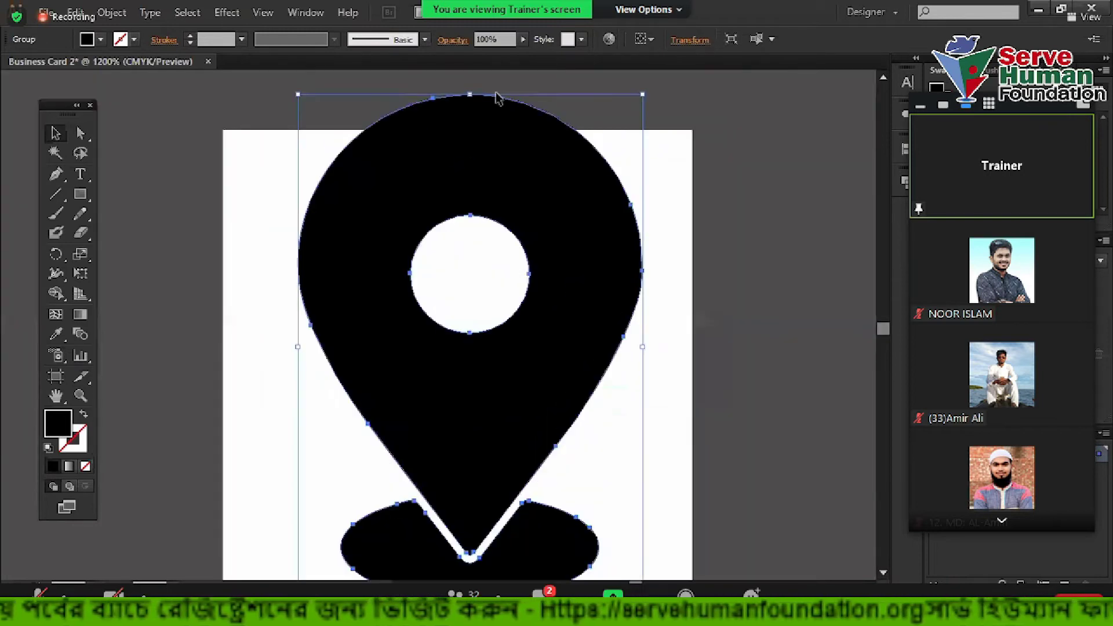
pyautogui.scroll(2, 472, 172)
pyautogui.scroll(2, 472, 172)
pyautogui.moveTo(432, 179); pyautogui.dragTo(432, 251)
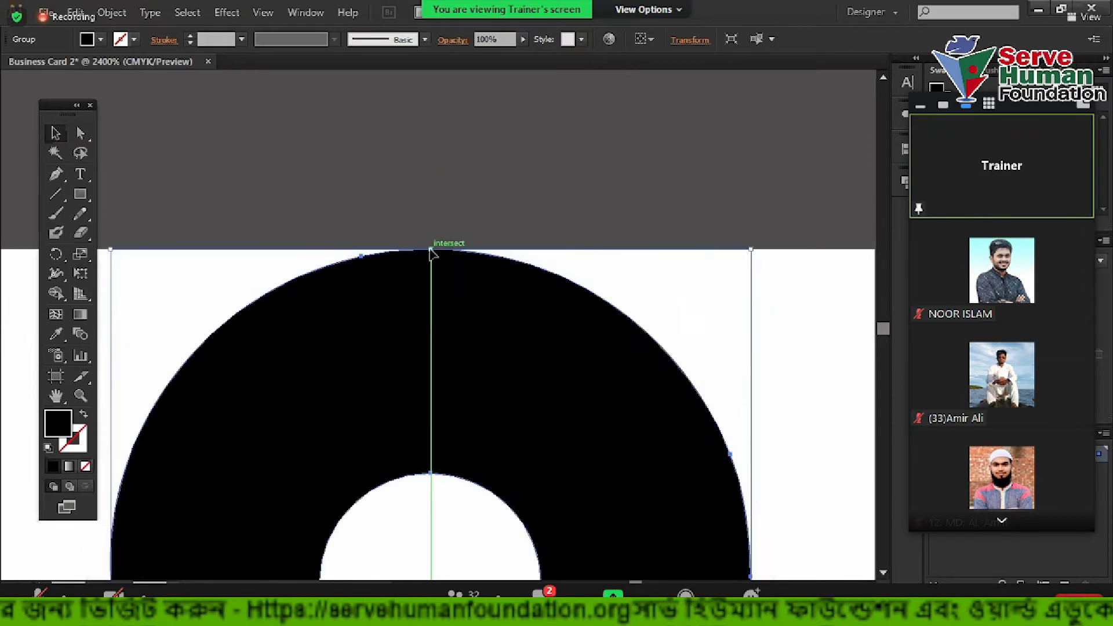
pyautogui.scroll(-7, 432, 251)
pyautogui.moveTo(374, 295); pyautogui.dragTo(513, 271)
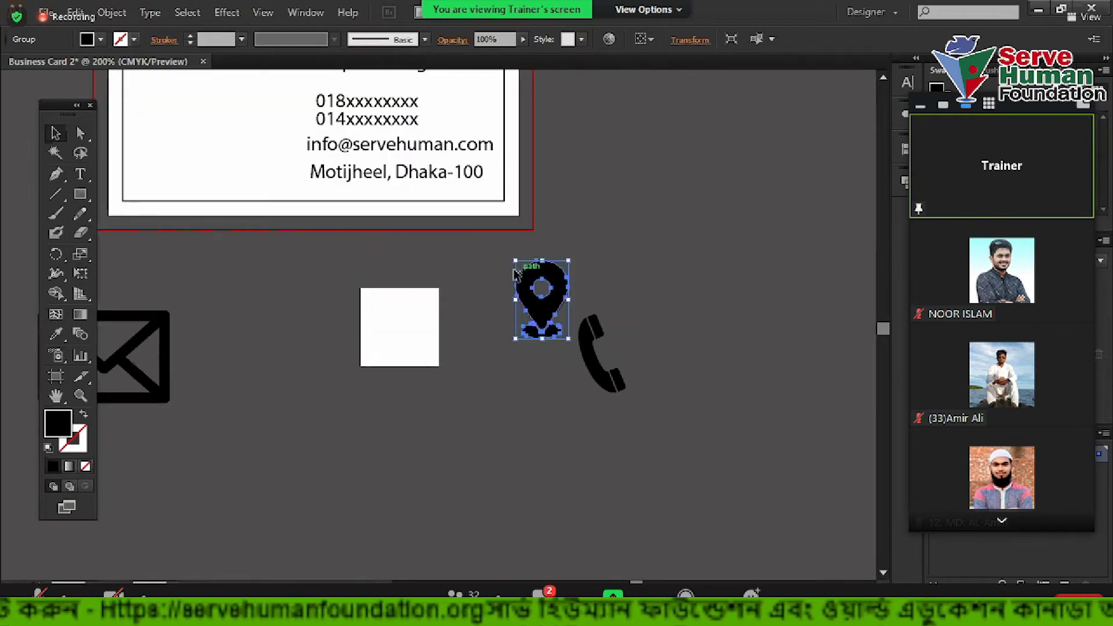
# Scale and widen the envelope icon on the square, then place it beside the location pin
pyautogui.moveTo(168, 314); pyautogui.dragTo(437, 271)
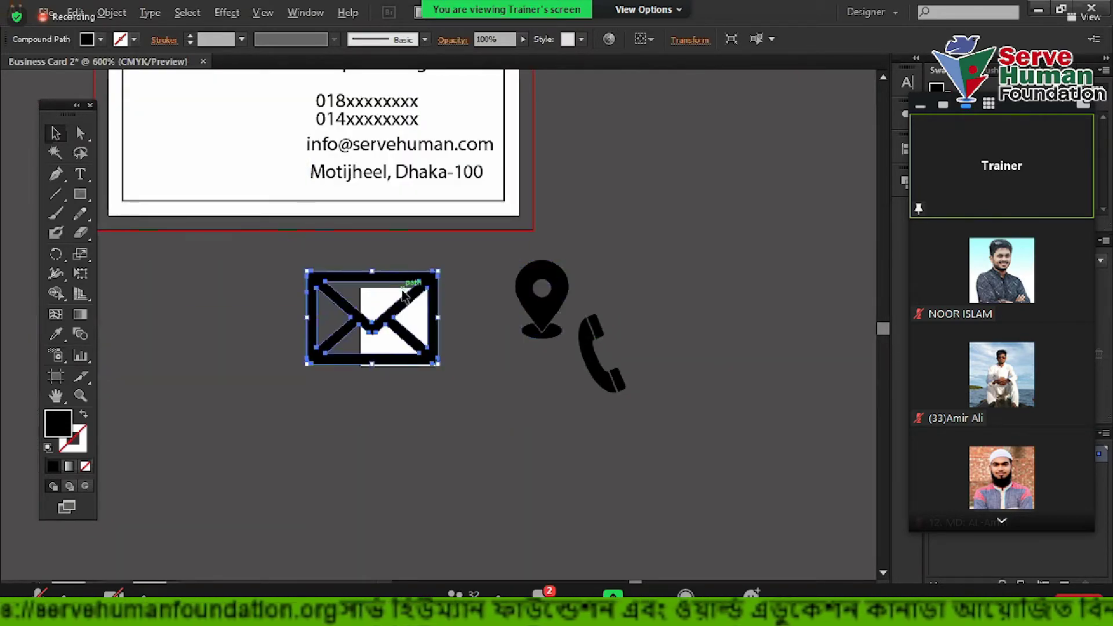
pyautogui.scroll(4, 402, 294)
pyautogui.scroll(-1, 520, 257)
pyautogui.moveTo(267, 225); pyautogui.dragTo(399, 295)
pyautogui.scroll(2, 415, 372)
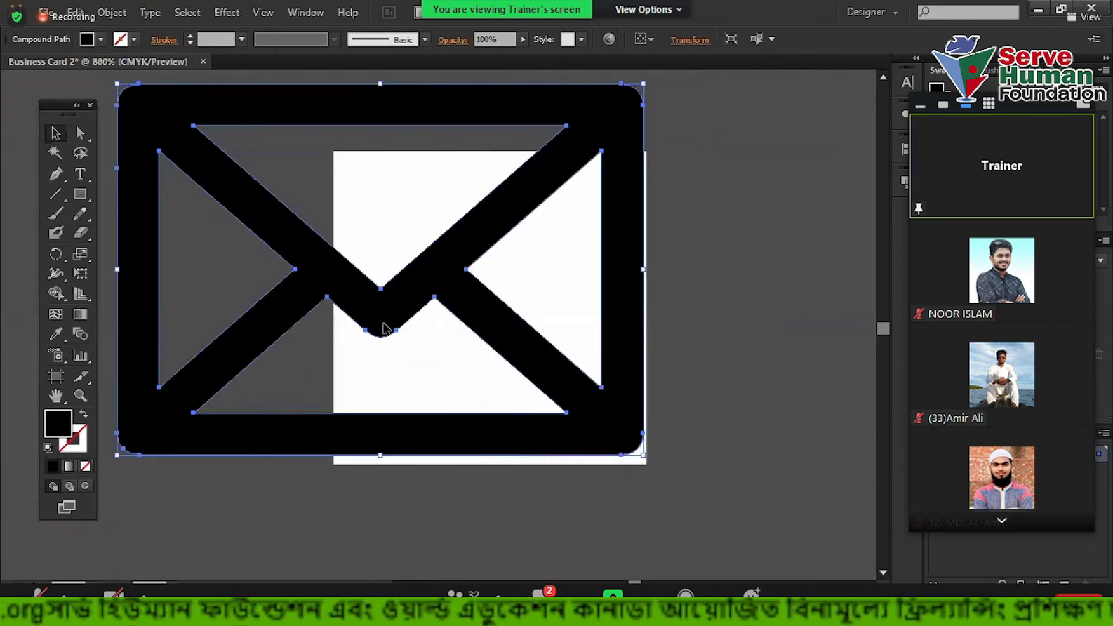
pyautogui.moveTo(115, 82); pyautogui.dragTo(358, 255)
pyautogui.moveTo(365, 299); pyautogui.dragTo(336, 278)
pyautogui.moveTo(623, 333); pyautogui.dragTo(750, 232)
pyautogui.click(652, 364)
pyautogui.hotkey('ctrl', '-')
pyautogui.click(760, 350)
# Delete the leftover white square, then select the card rectangle
pyautogui.click(406, 390)
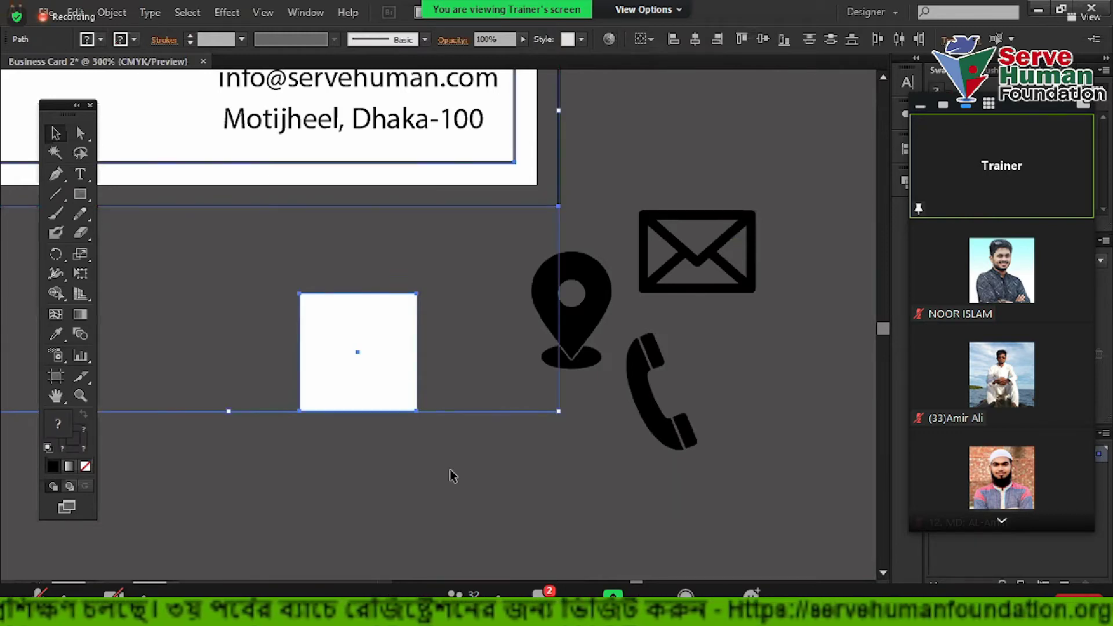
pyautogui.moveTo(423, 489); pyautogui.dragTo(565, 386)
pyautogui.press('Delete')
pyautogui.moveTo(324, 153); pyautogui.dragTo(130, 455)
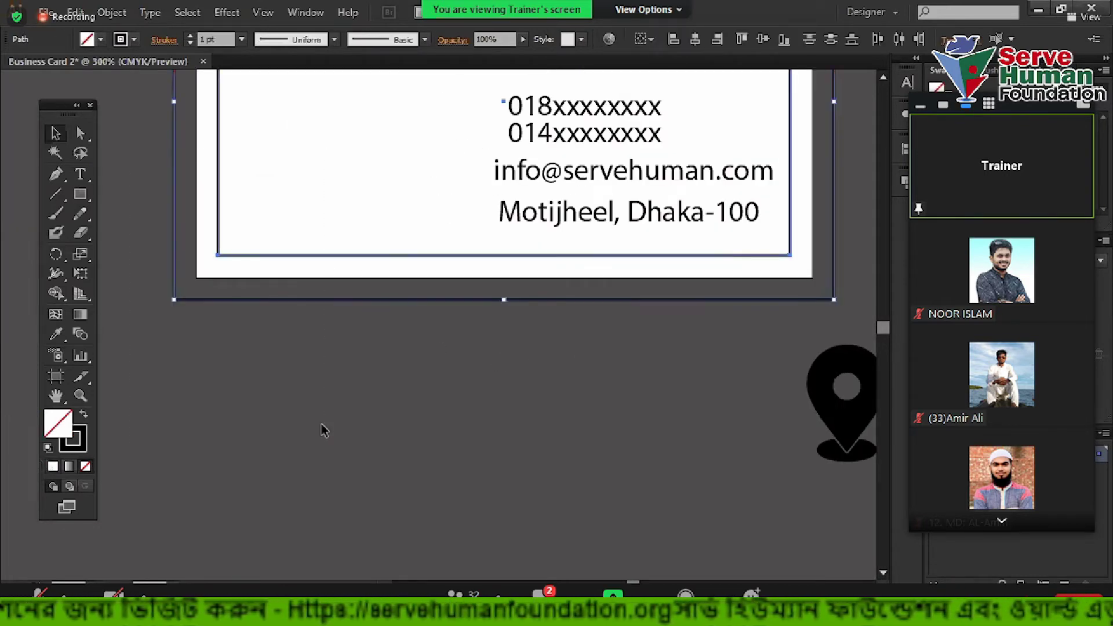
# Shrink the three contact icons together and position them beneath the card
pyautogui.click(333, 426)
pyautogui.hotkey('ctrl', '-')
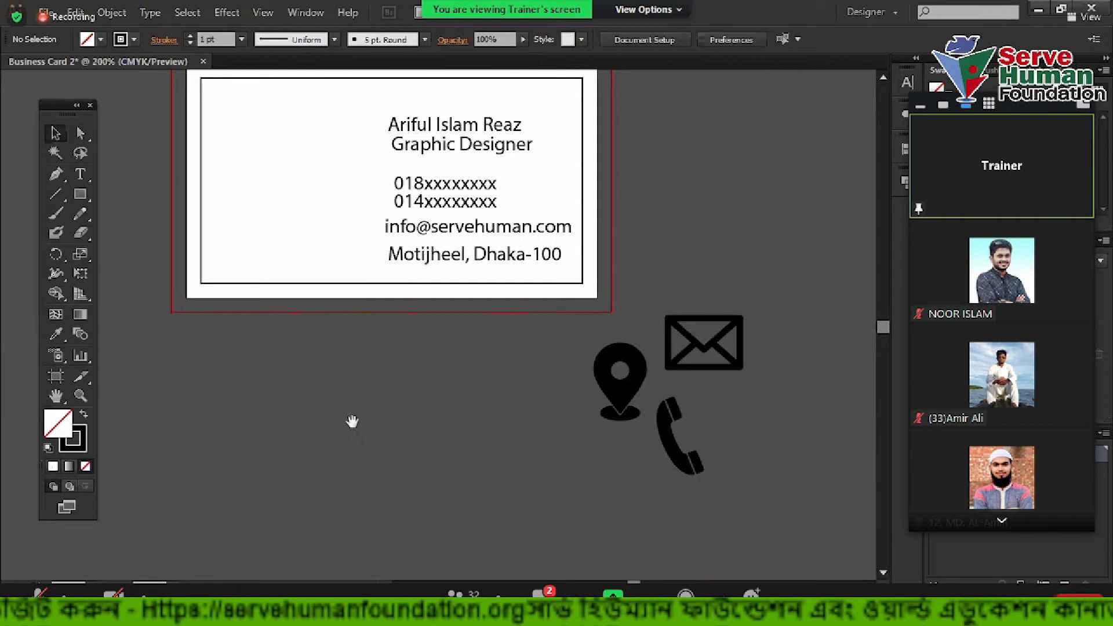
pyautogui.moveTo(533, 315); pyautogui.dragTo(685, 462)
pyautogui.moveTo(685, 333); pyautogui.dragTo(586, 439)
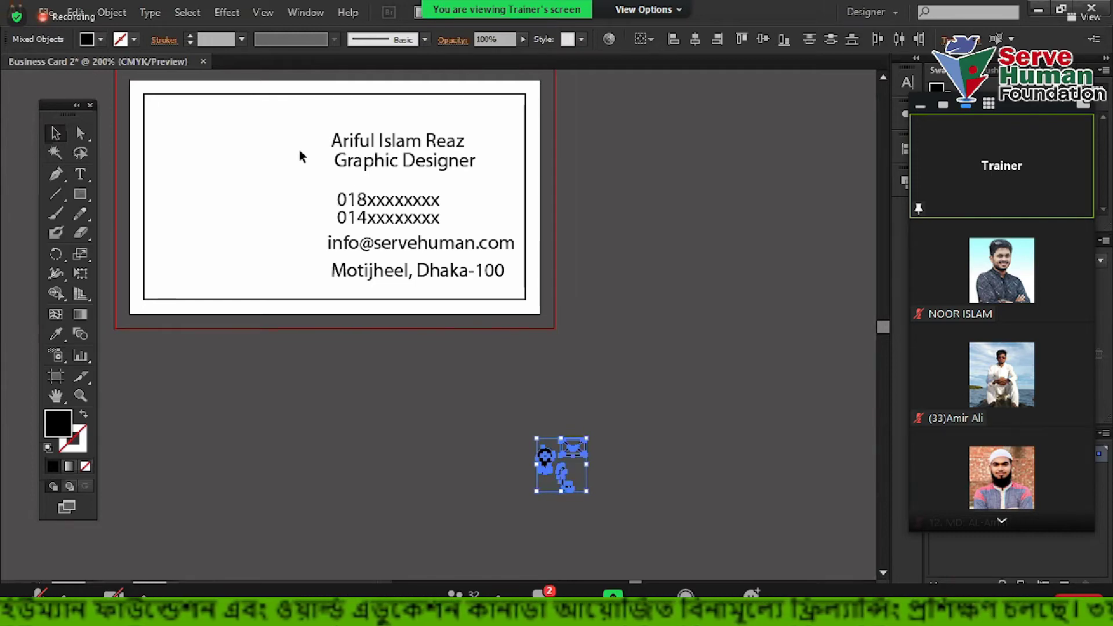
pyautogui.moveTo(685, 417); pyautogui.dragTo(601, 463)
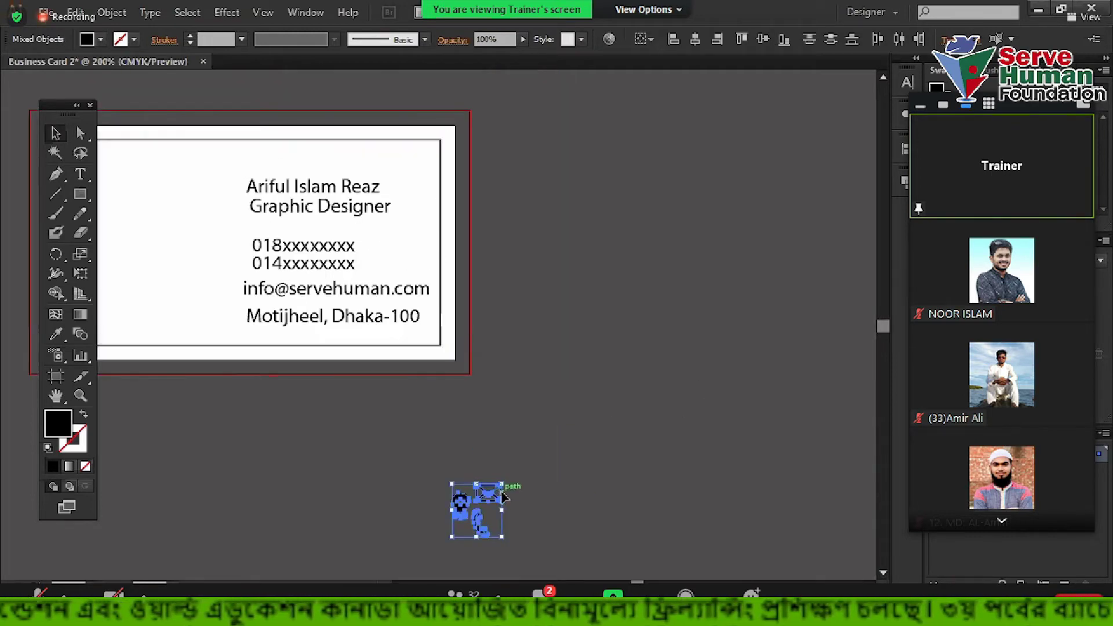
pyautogui.scroll(1, 486, 514)
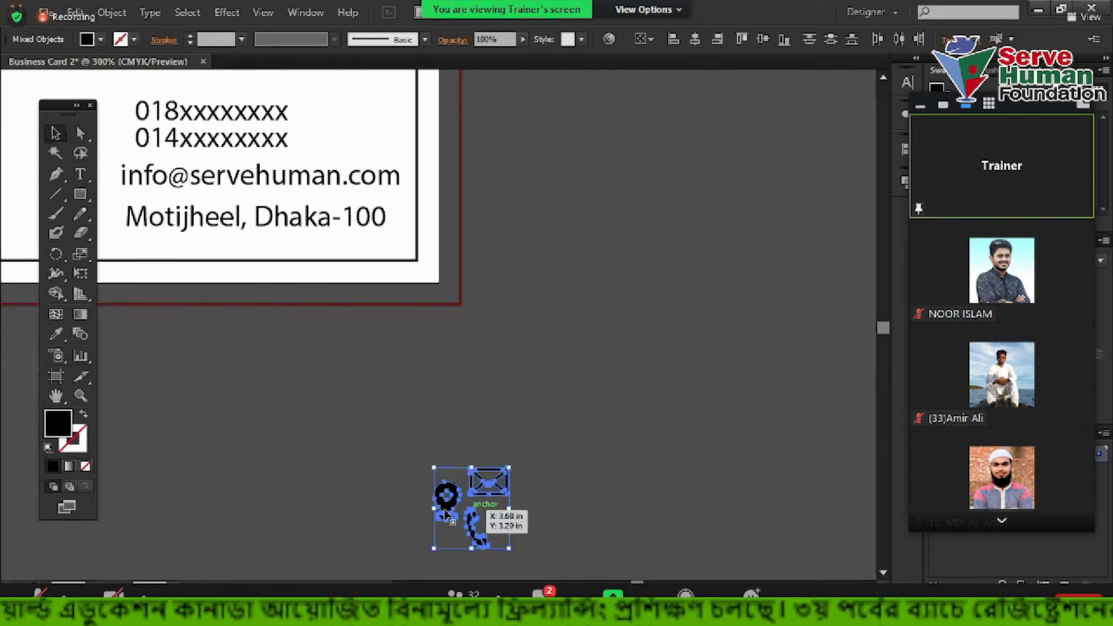
pyautogui.moveTo(449, 510); pyautogui.dragTo(271, 435)
pyautogui.click(470, 445)
pyautogui.moveTo(472, 445); pyautogui.dragTo(472, 450)
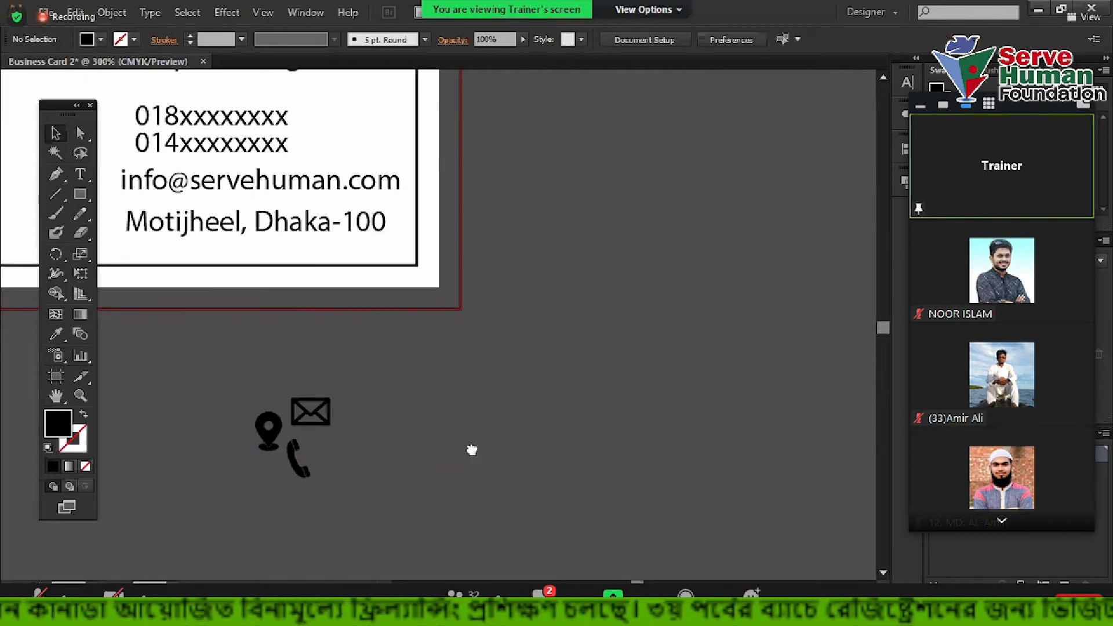
pyautogui.scroll(-1, 472, 449)
# Move the contact text block off the card to the right
pyautogui.moveTo(248, 173); pyautogui.dragTo(666, 513)
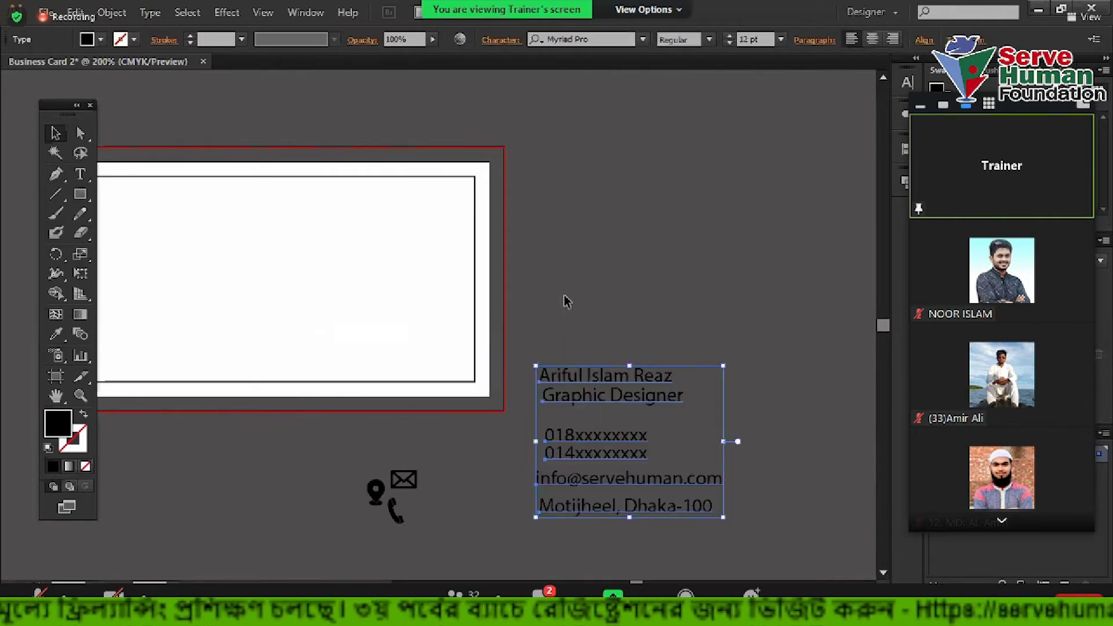
pyautogui.click(600, 308)
pyautogui.scroll(-2, 620, 310)
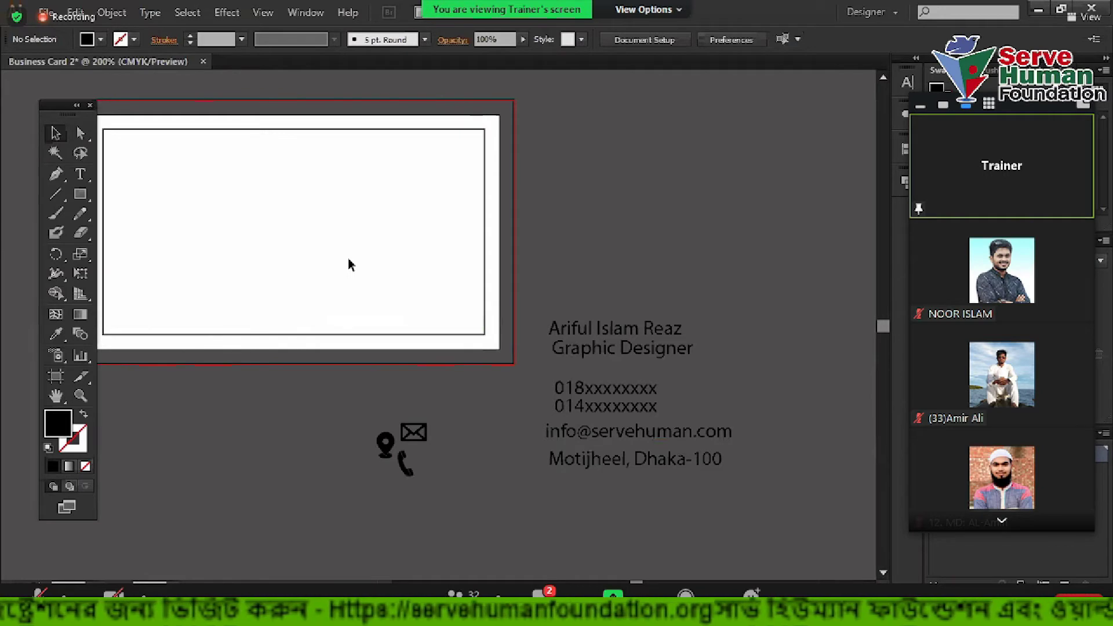
pyautogui.scroll(2, 349, 265)
pyautogui.hscroll(-3, 349, 265)
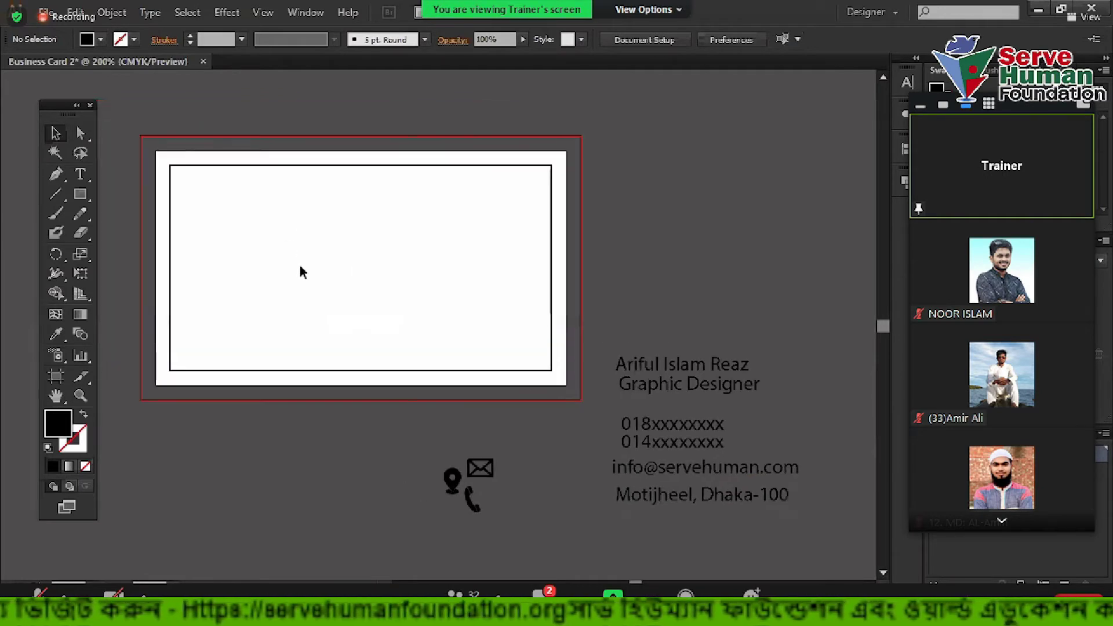
pyautogui.click(82, 195)
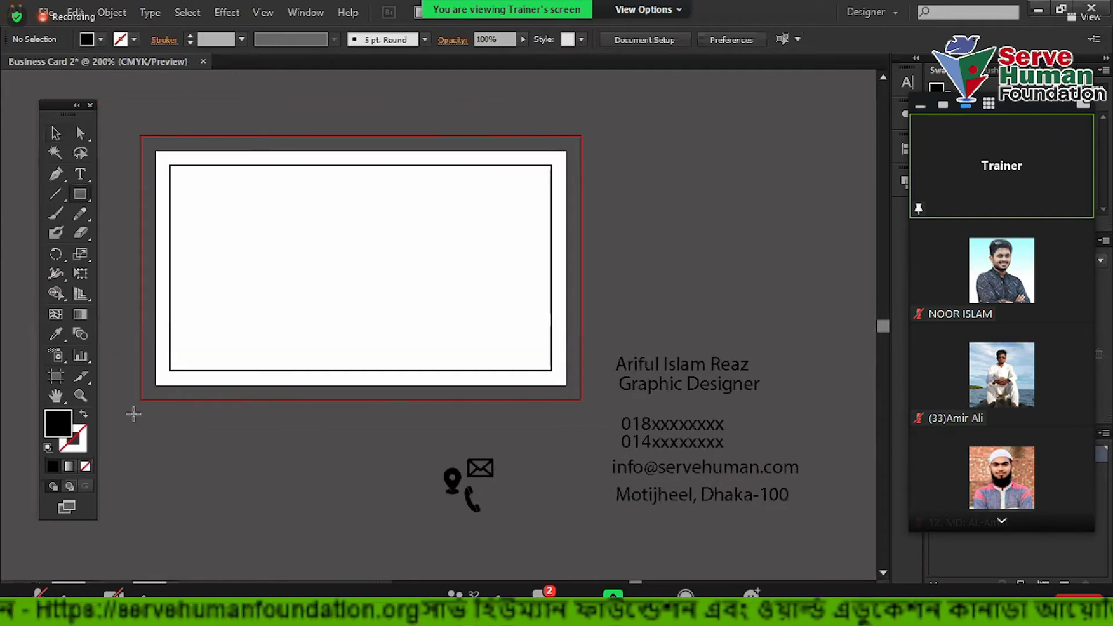
pyautogui.click(54, 130)
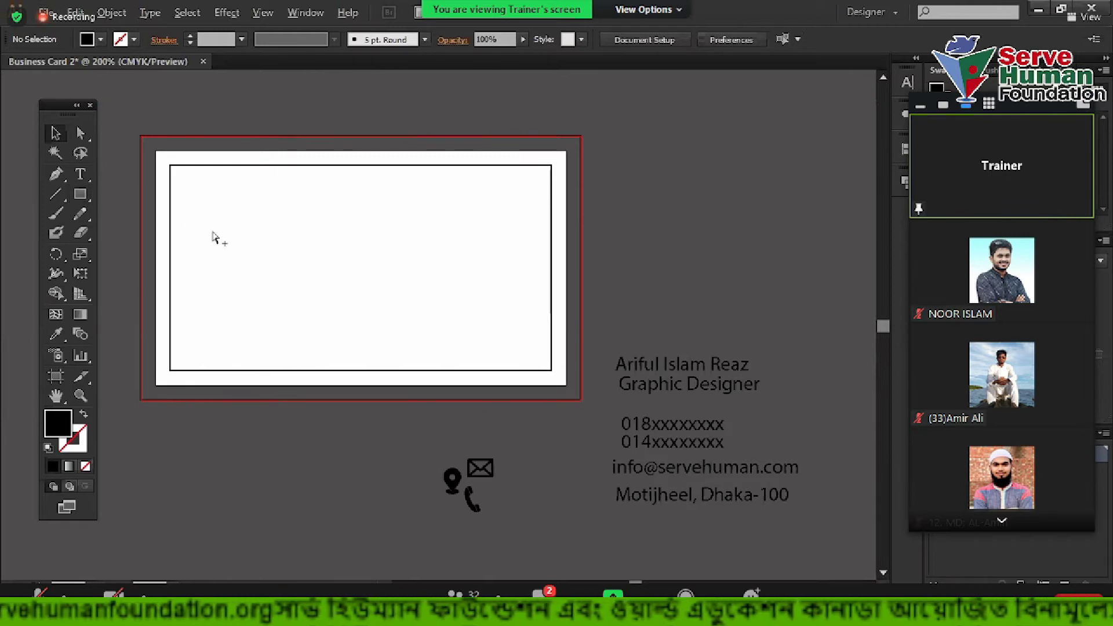
pyautogui.click(291, 239)
pyautogui.click(194, 127)
pyautogui.moveTo(184, 153); pyautogui.dragTo(253, 219)
pyautogui.hotkey('ctrl', 'shift', 'a')
pyautogui.click(172, 169)
pyautogui.rightClick(172, 169)
pyautogui.click(266, 121)
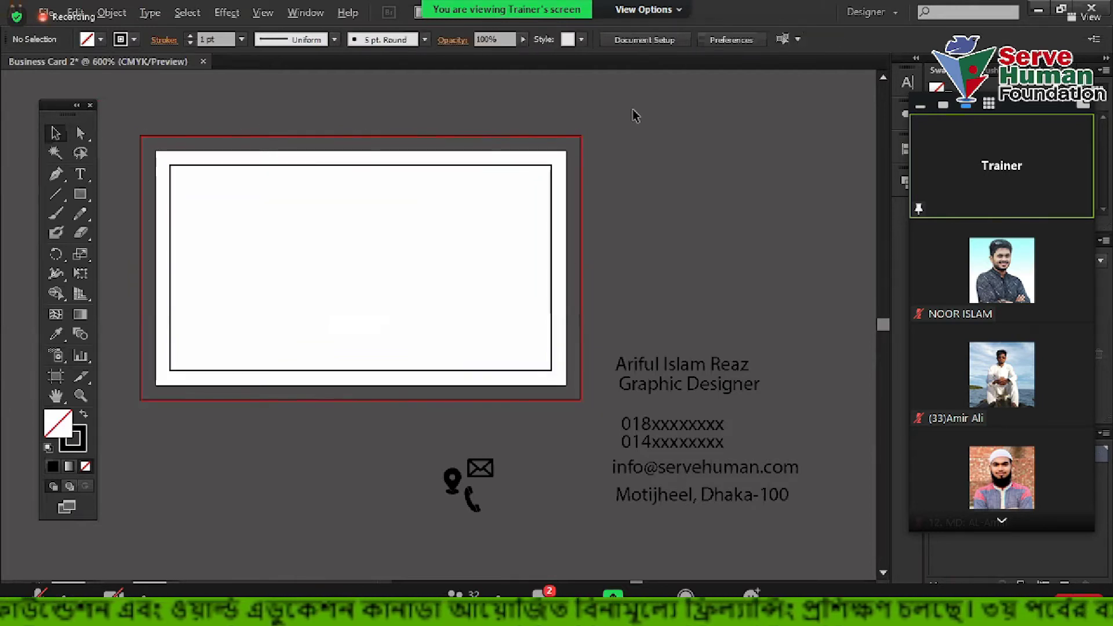
pyautogui.scroll(5, 634, 112)
pyautogui.click(312, 267)
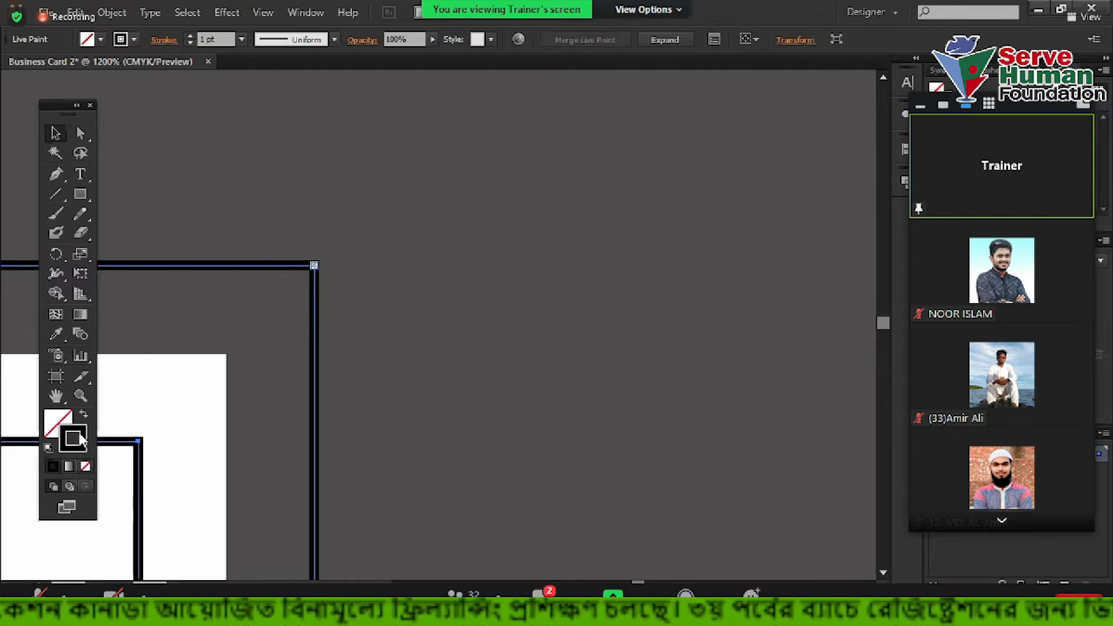
pyautogui.scroll(2, 263, 277)
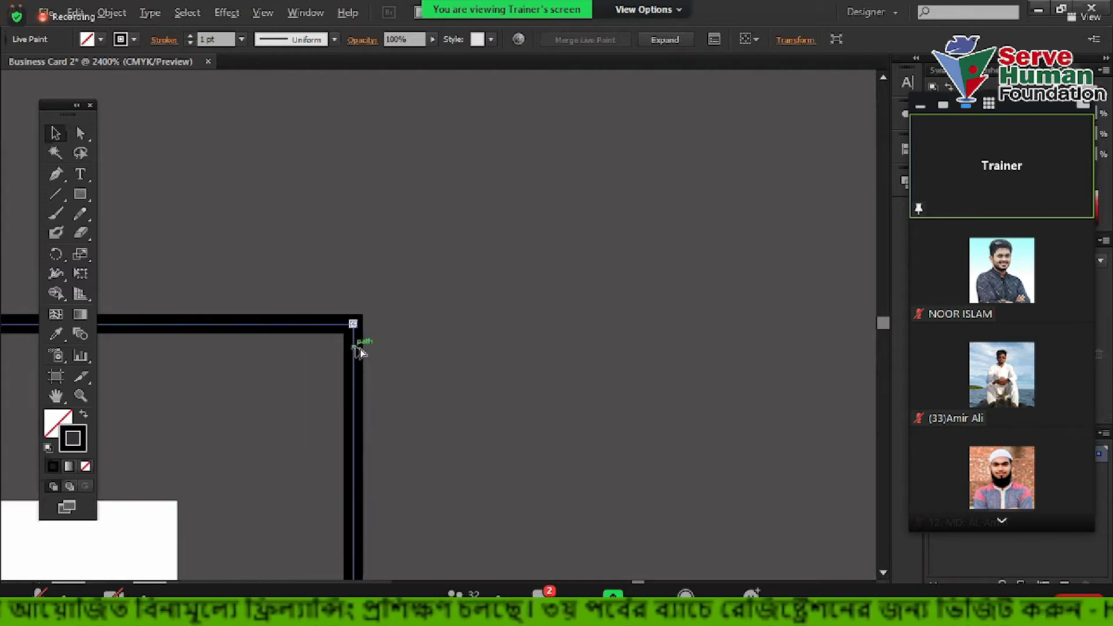
pyautogui.scroll(3, 356, 351)
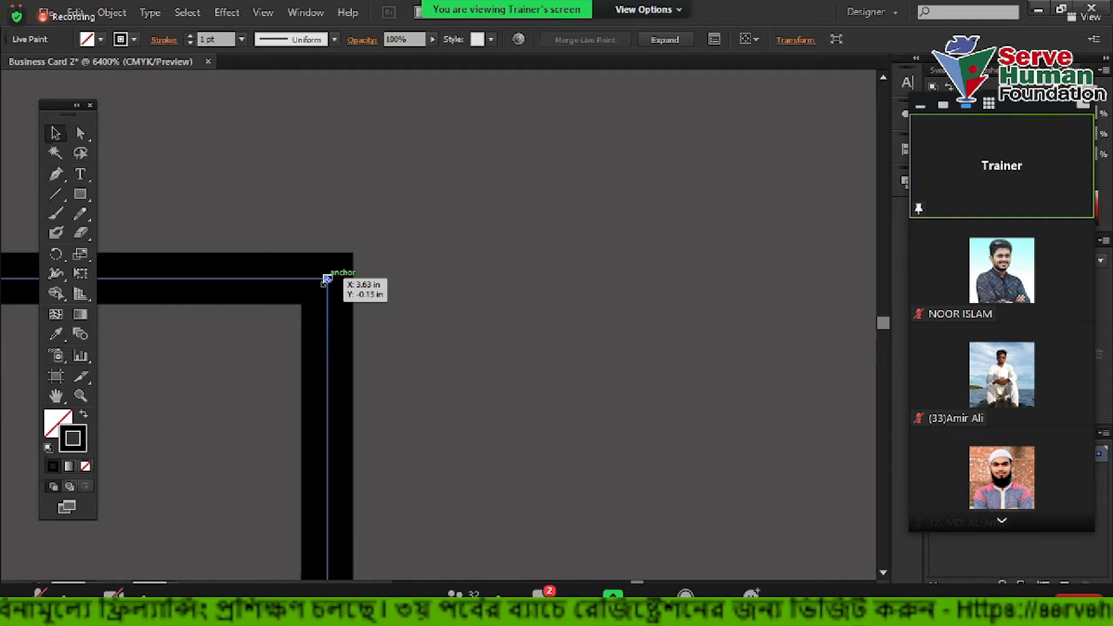
pyautogui.scroll(-9, 472, 342)
pyautogui.scroll(-3, 474, 344)
pyautogui.click(620, 355)
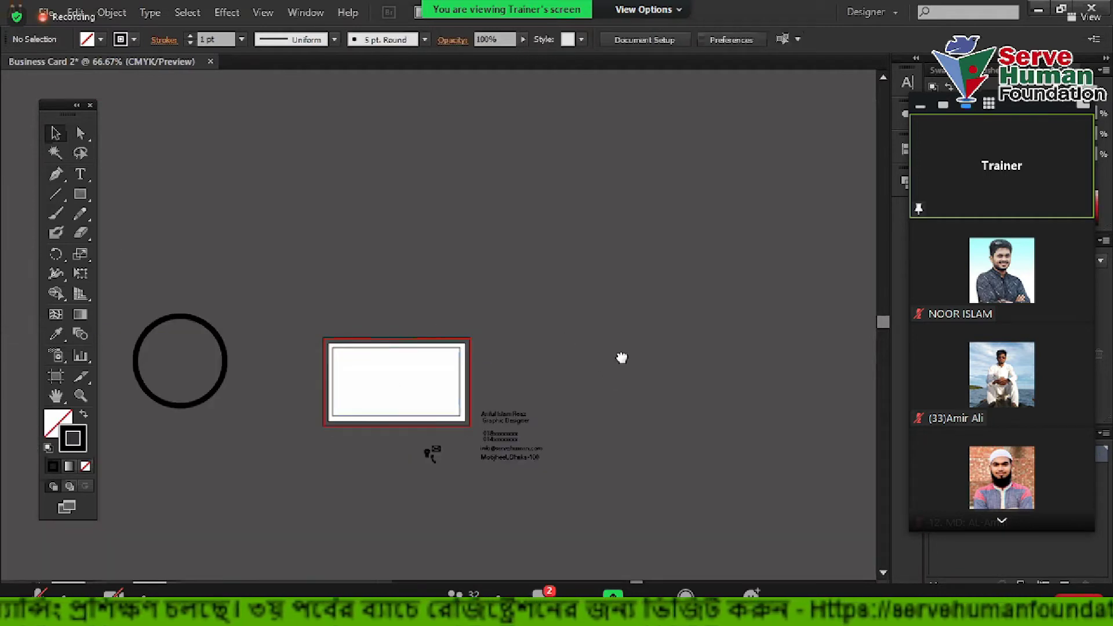
pyautogui.scroll(-2, 621, 355)
pyautogui.scroll(3, 477, 305)
pyautogui.click(484, 287)
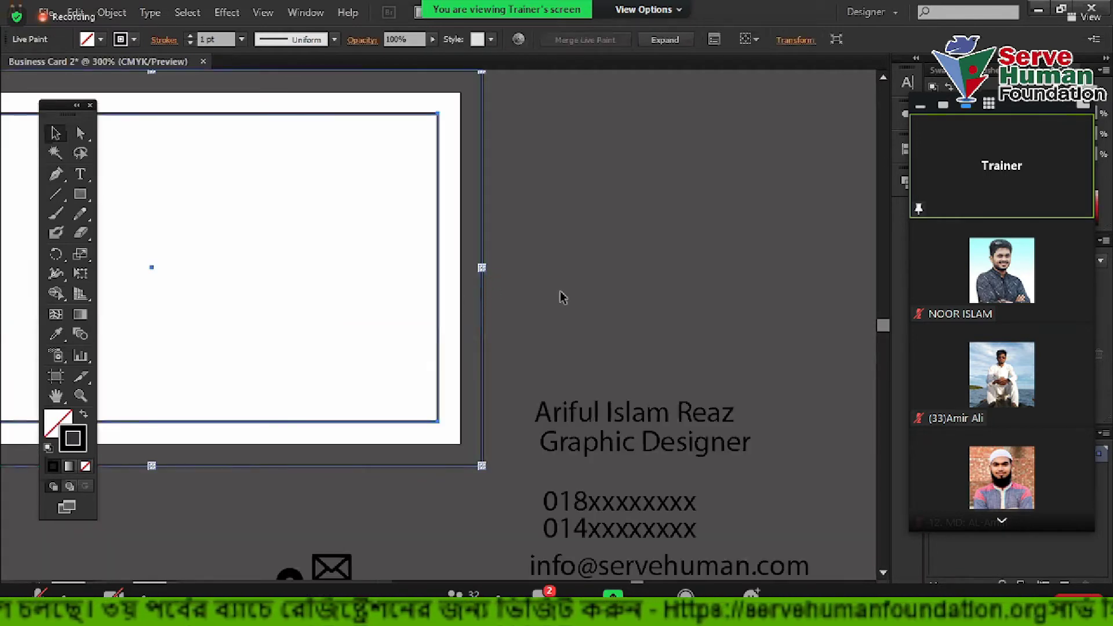
pyautogui.scroll(-2, 684, 296)
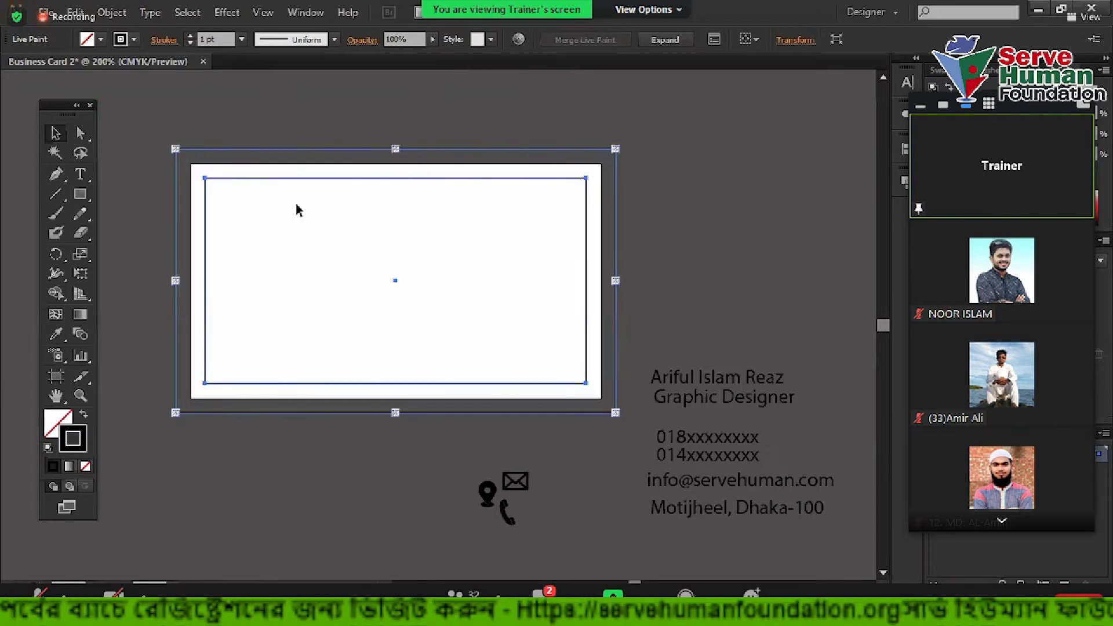
pyautogui.scroll(3, 154, 131)
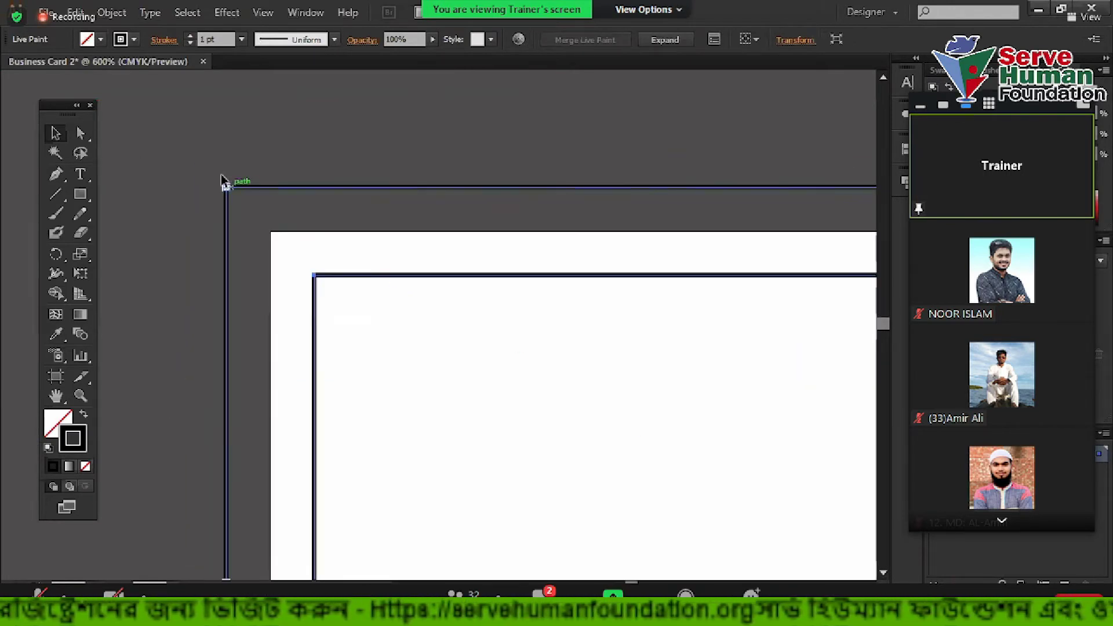
pyautogui.scroll(5, 235, 216)
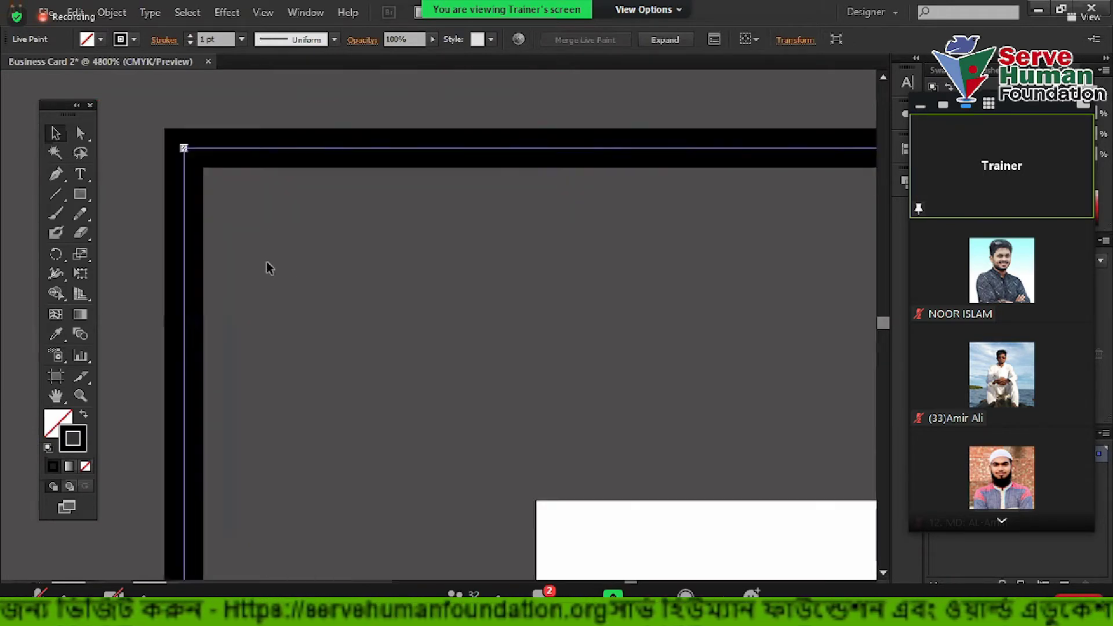
pyautogui.scroll(-9, 162, 141)
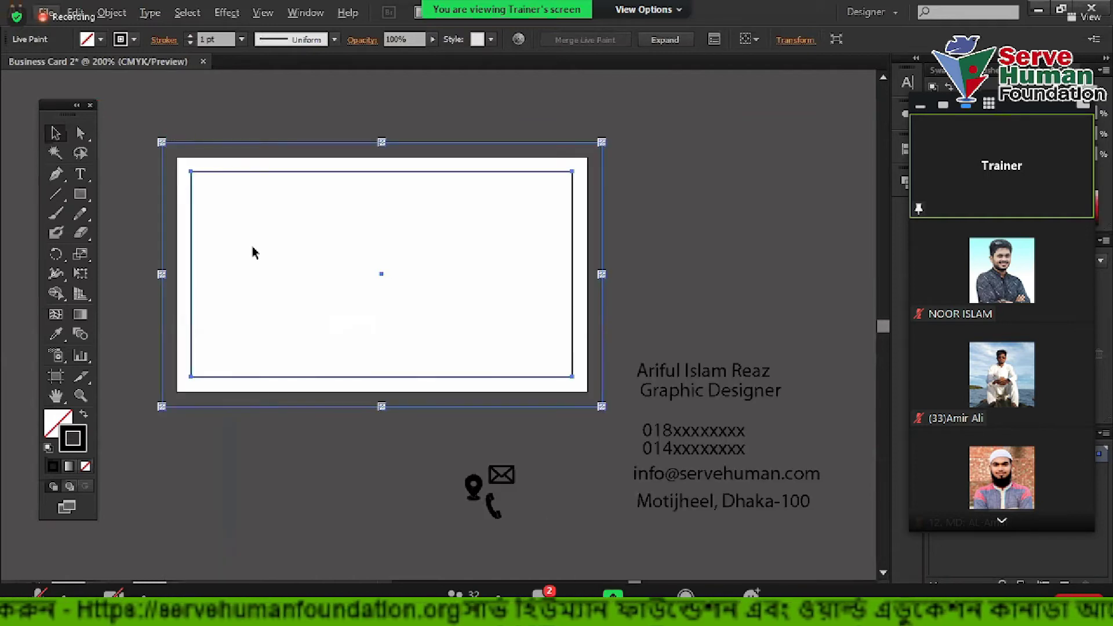
pyautogui.moveTo(396, 246); pyautogui.dragTo(406, 333)
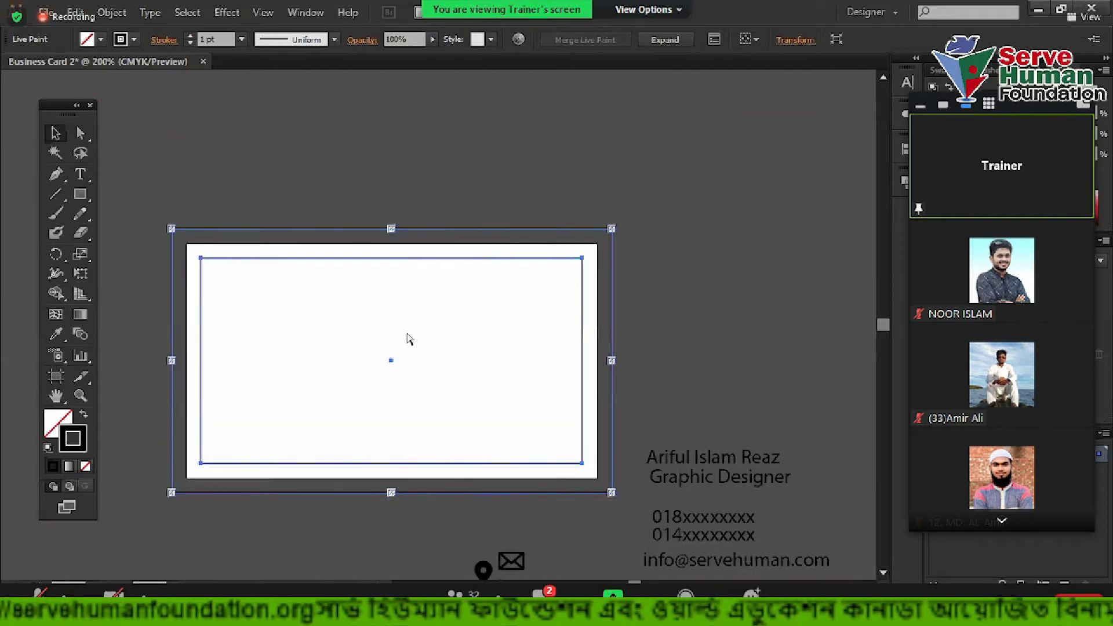
pyautogui.moveTo(392, 229); pyautogui.dragTo(389, 432)
pyautogui.click(447, 363)
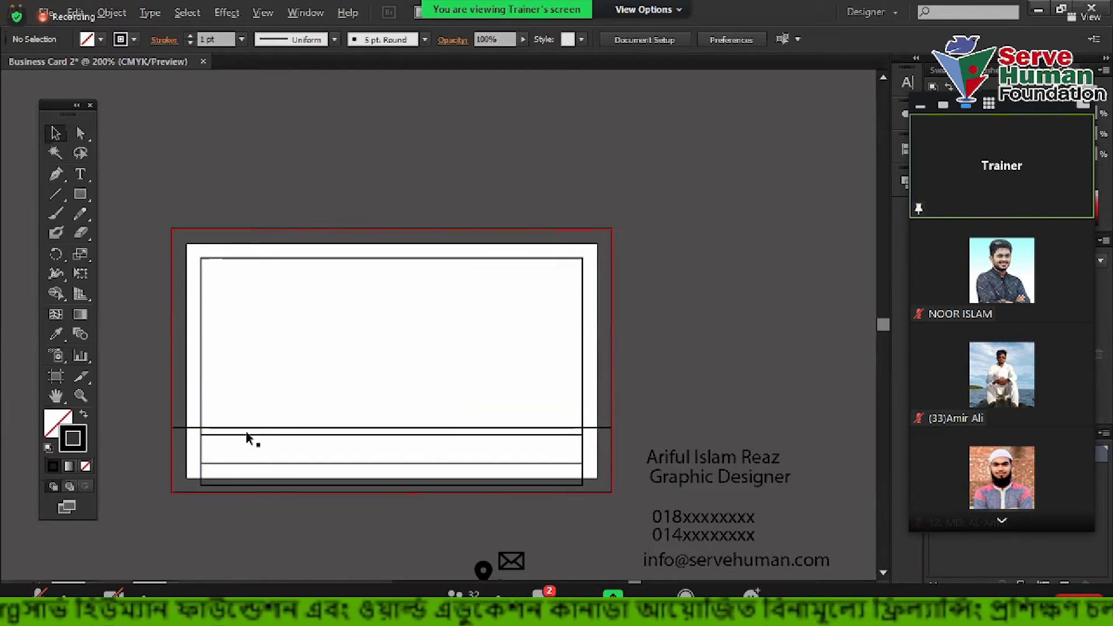
pyautogui.click(179, 244)
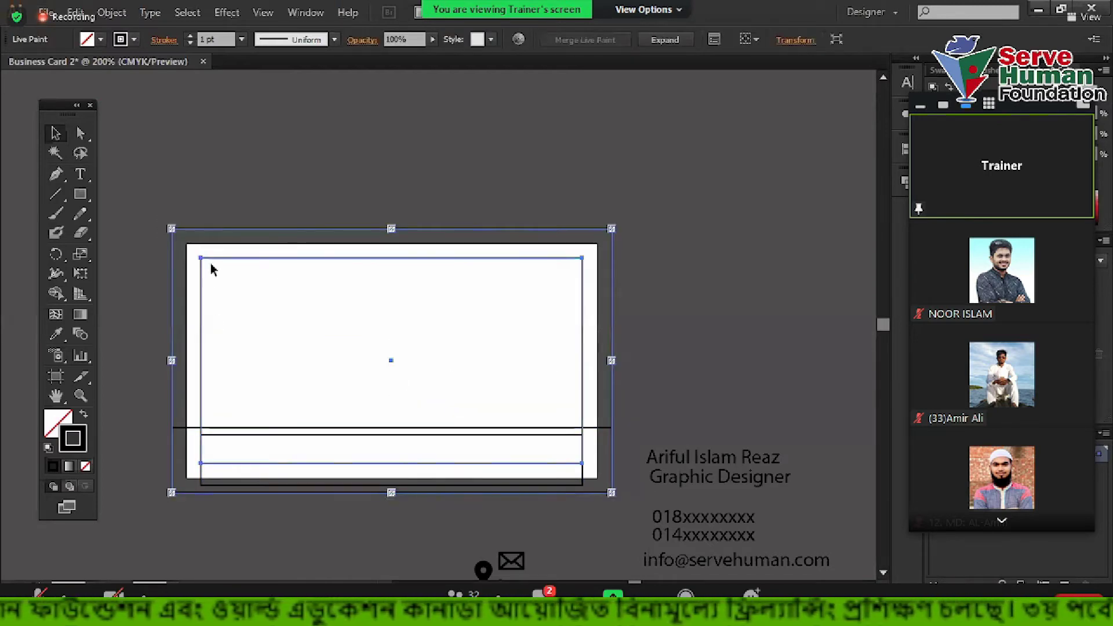
pyautogui.moveTo(204, 255); pyautogui.dragTo(216, 271)
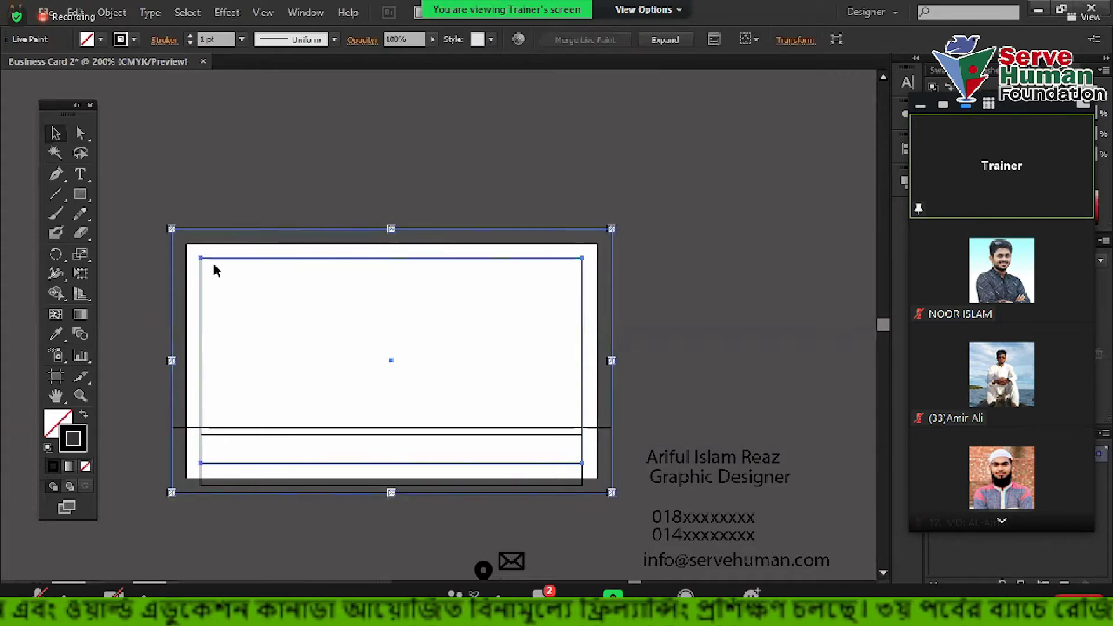
pyautogui.rightClick(225, 261)
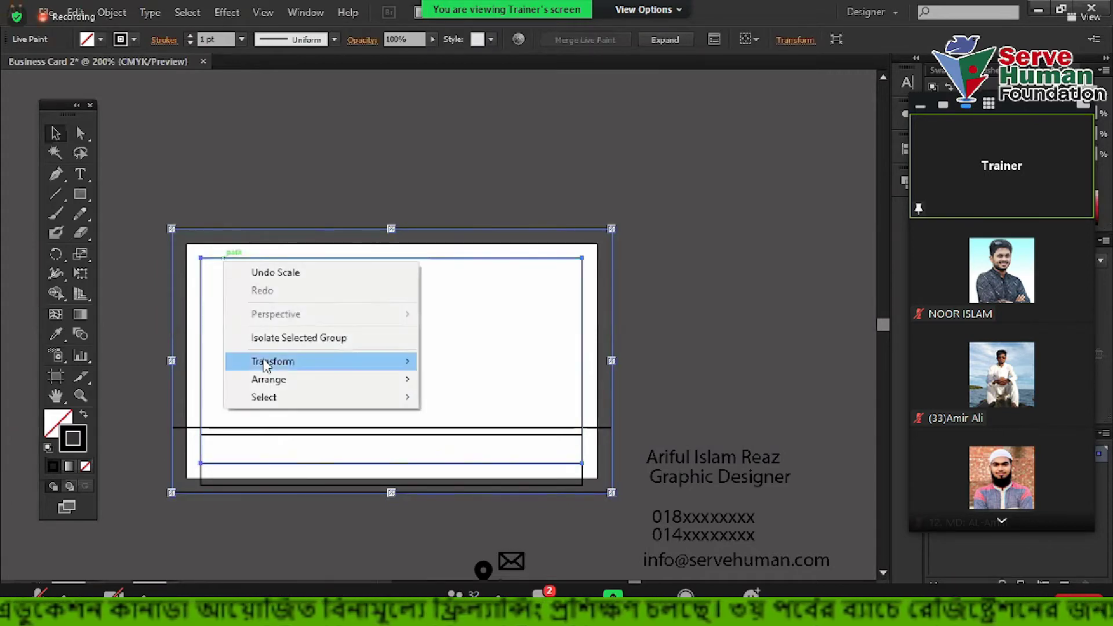
pyautogui.click(203, 207)
pyautogui.click(206, 210)
pyautogui.rightClick(214, 239)
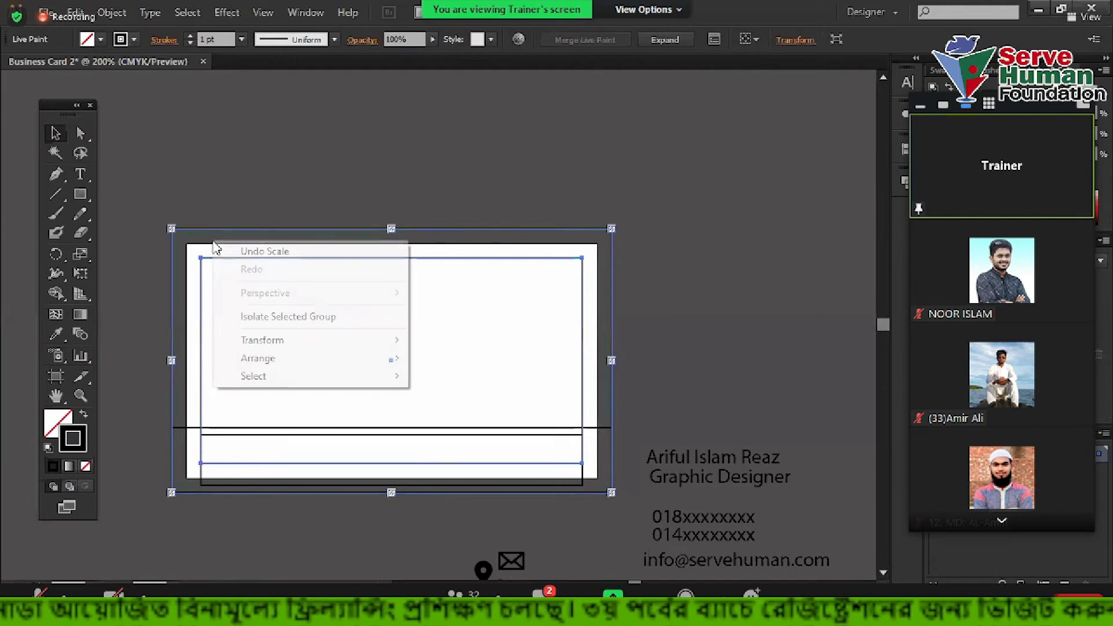
pyautogui.click(250, 254)
pyautogui.click(223, 214)
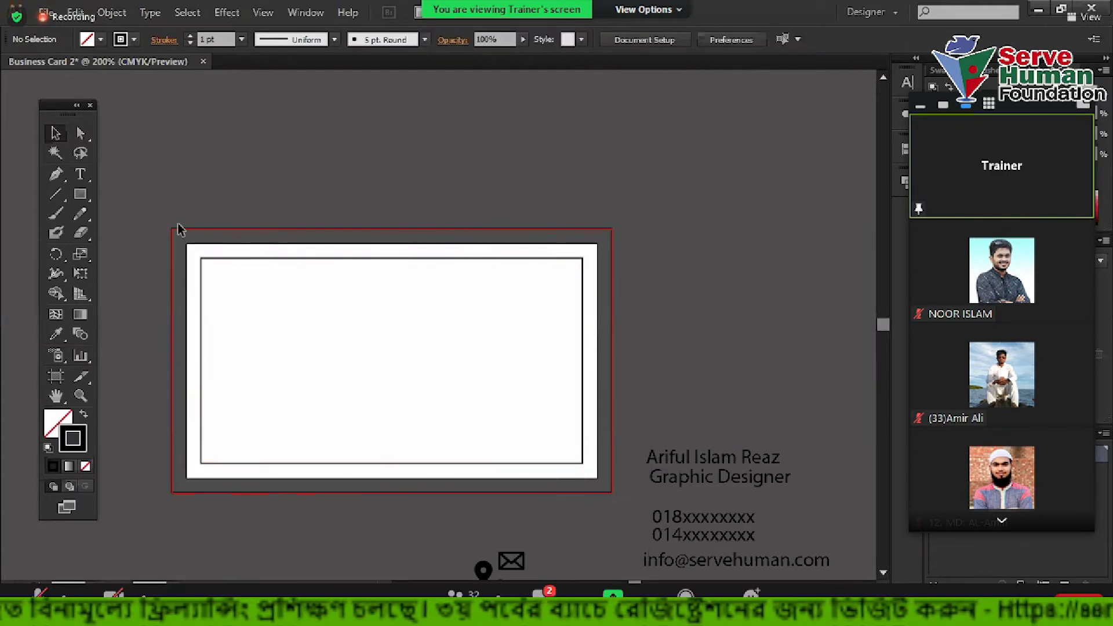
pyautogui.rightClick(207, 225)
pyautogui.click(184, 169)
pyautogui.moveTo(144, 141); pyautogui.dragTo(272, 302)
pyautogui.moveTo(157, 200); pyautogui.dragTo(192, 303)
# Delete the inner stroked rectangle and create a new 3.5 by 2 inch rectangle
pyautogui.press('Delete')
pyautogui.click(80, 197)
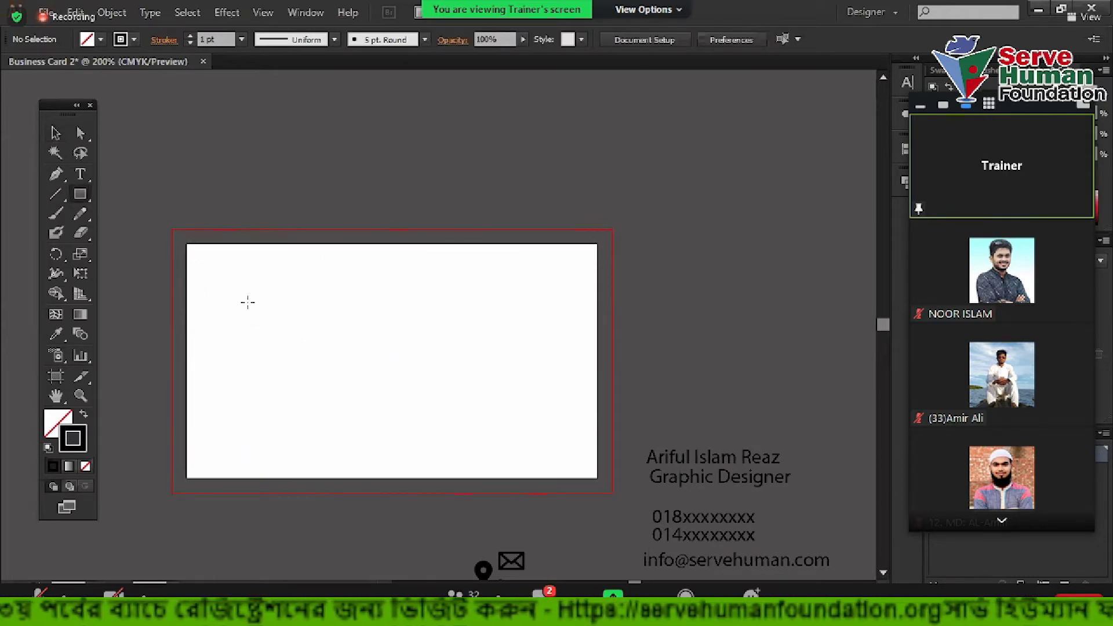
pyautogui.click(247, 302)
pyautogui.write('3.')
pyautogui.press('Tab')
pyautogui.write('2')
pyautogui.press('Return')
# Centre the rectangle horizontally and vertically relative to the artboard
pyautogui.click(56, 132)
pyautogui.click(685, 41)
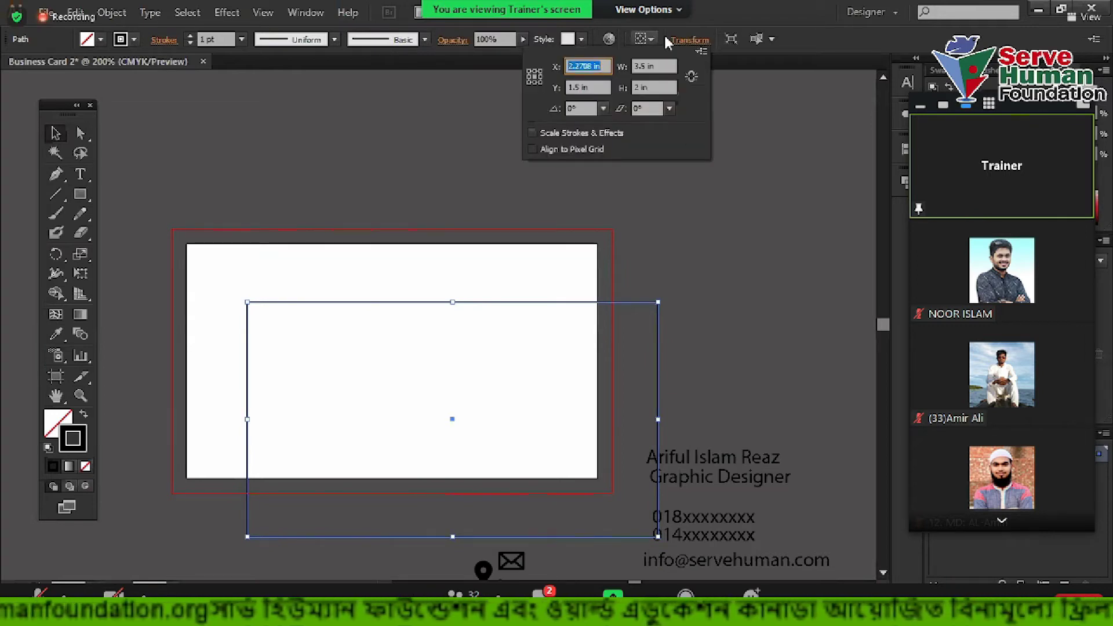
pyautogui.click(903, 149)
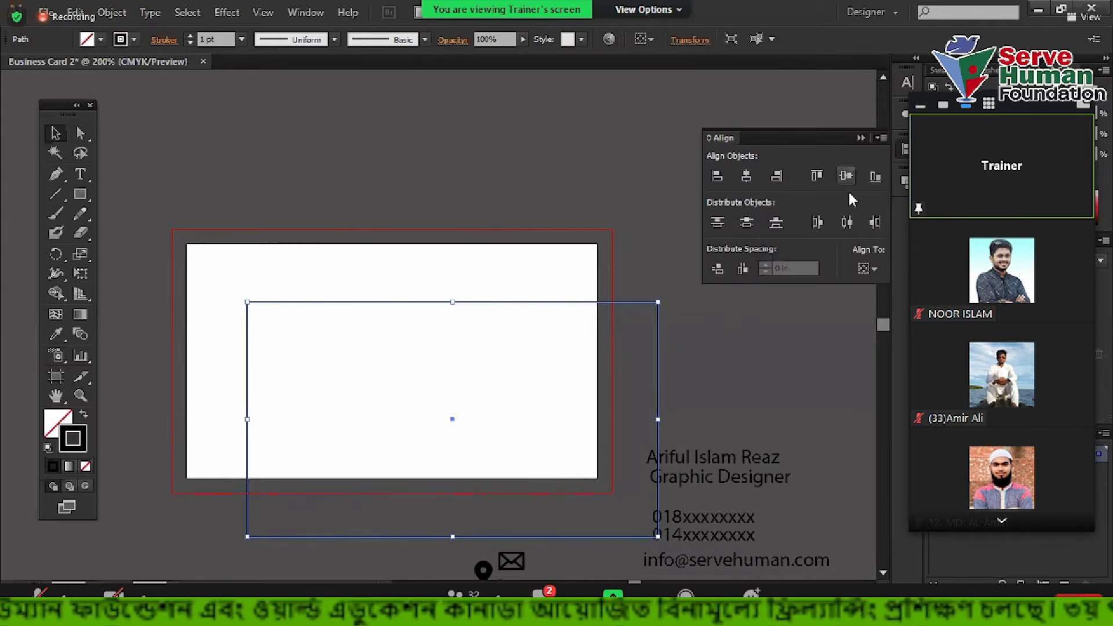
pyautogui.click(868, 271)
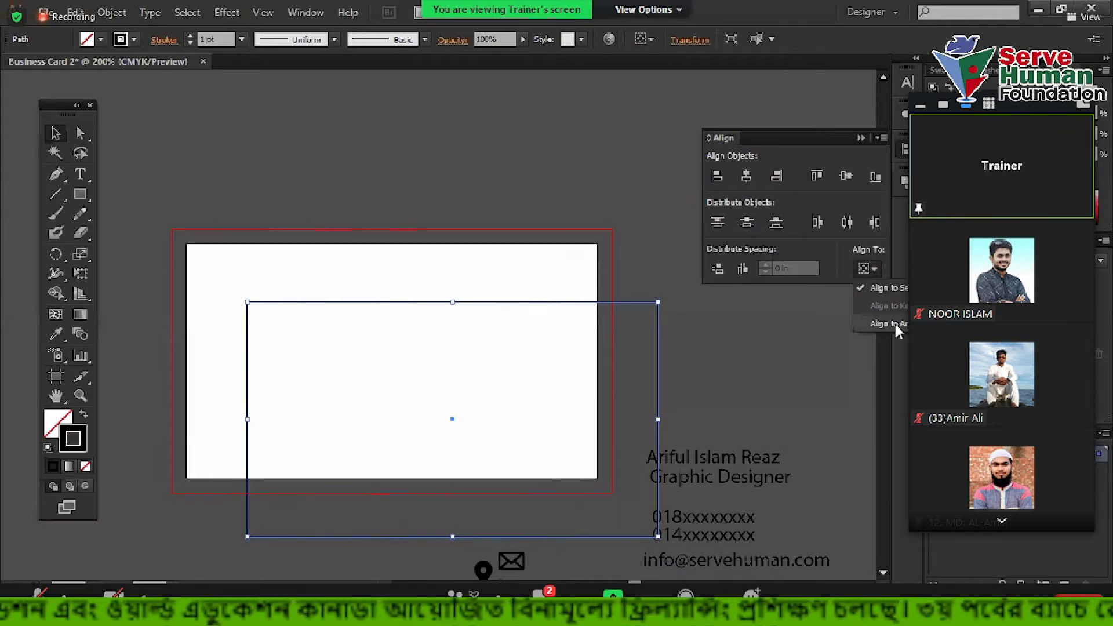
pyautogui.click(895, 325)
pyautogui.click(747, 177)
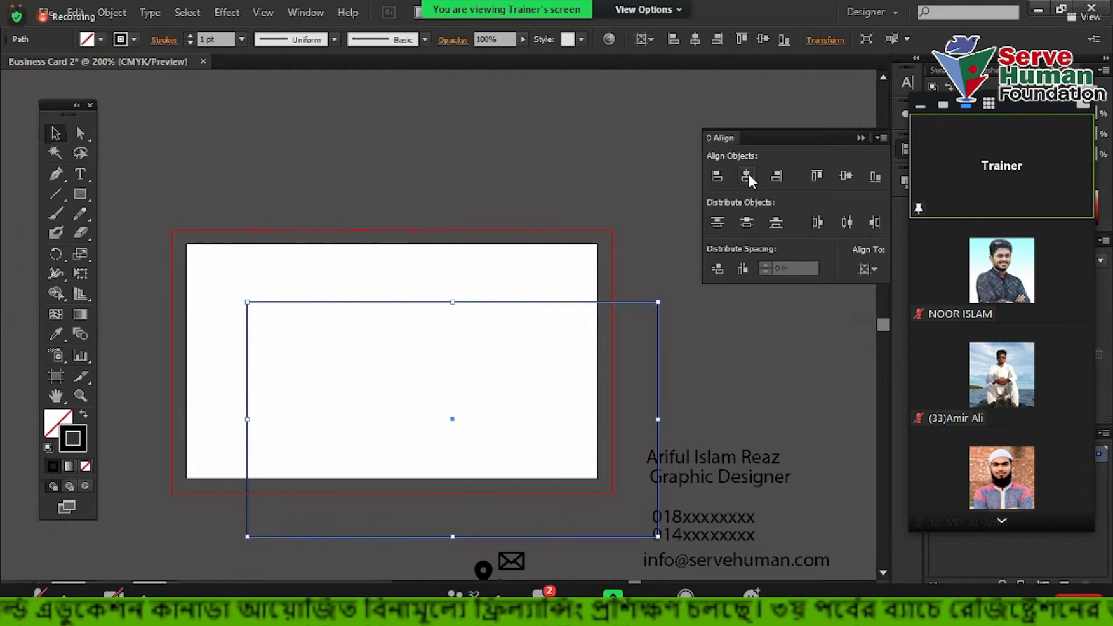
pyautogui.click(846, 177)
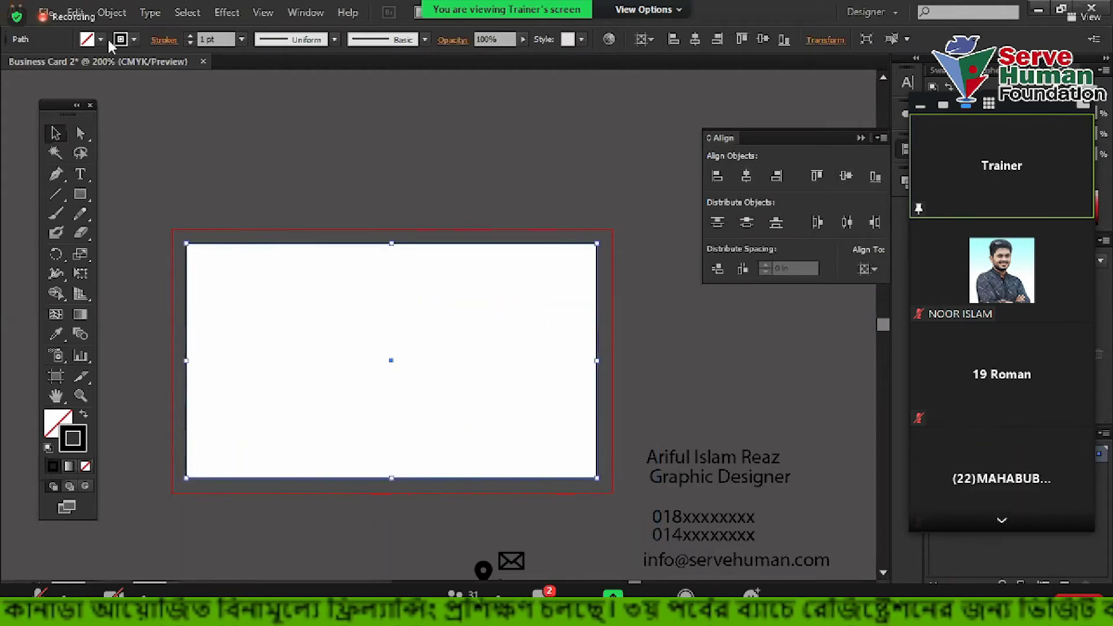
# Add an inner border with Offset Path inset -0.125 in
pyautogui.click(112, 12)
pyautogui.moveTo(139, 341)
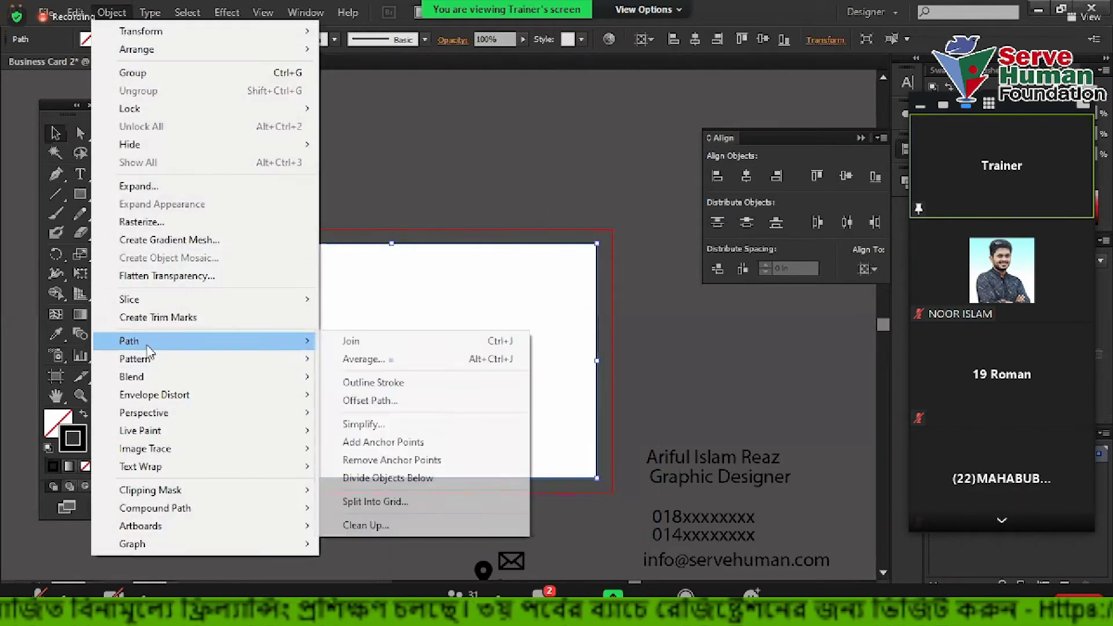
pyautogui.click(389, 398)
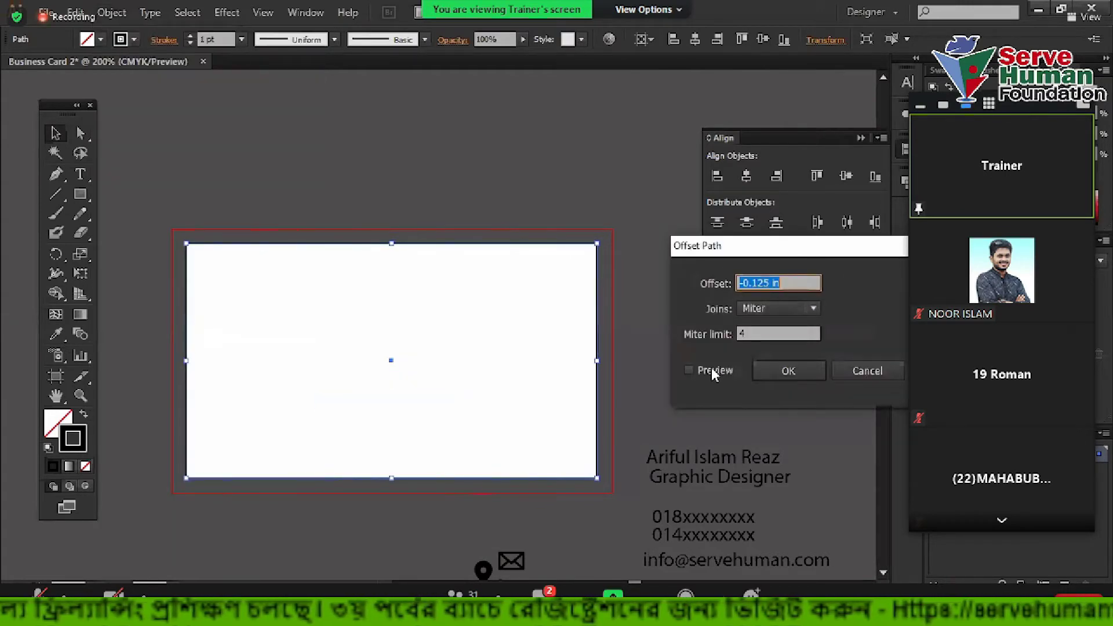
pyautogui.click(713, 370)
pyautogui.click(787, 370)
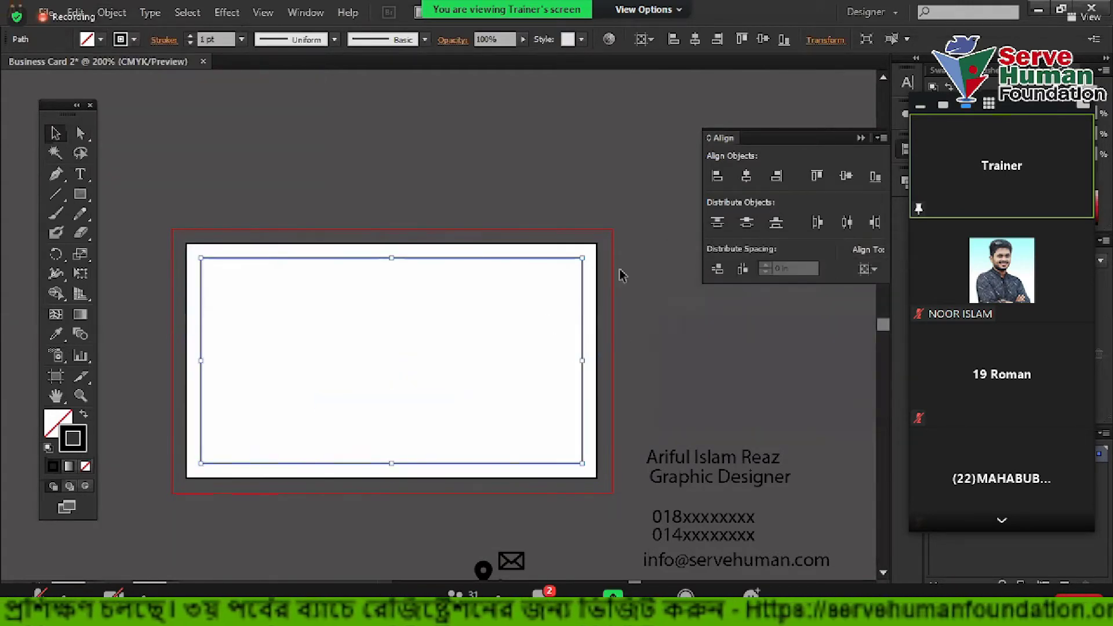
# Add a larger outer rectangle with Offset Path at 0.125 in outward
pyautogui.click(112, 14)
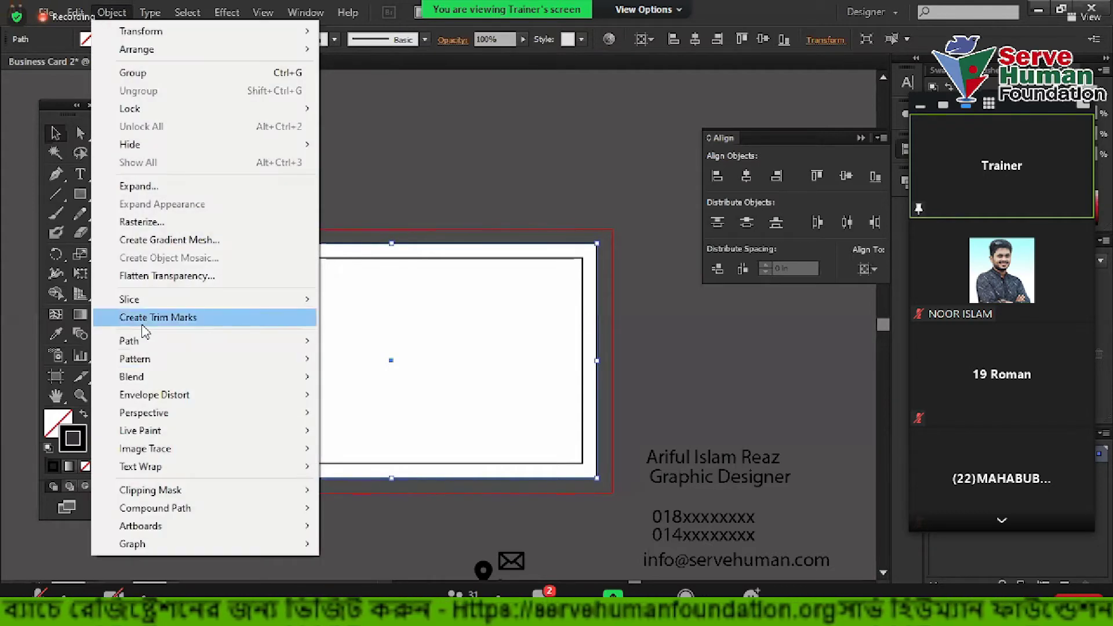
pyautogui.moveTo(174, 347)
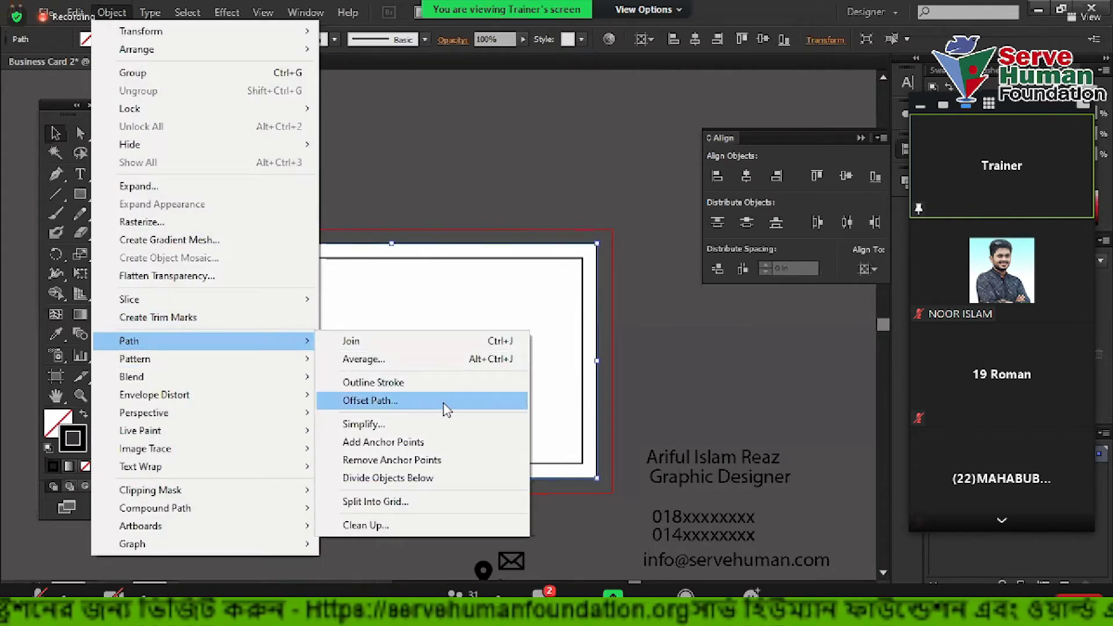
pyautogui.click(461, 402)
pyautogui.click(742, 284)
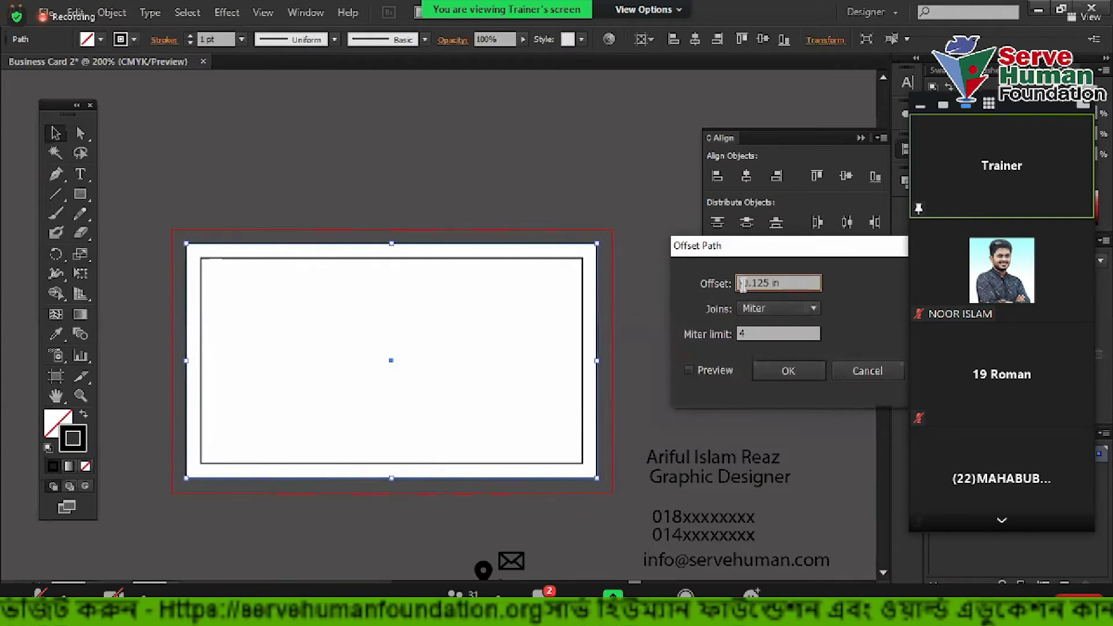
pyautogui.press('Delete')
pyautogui.click(787, 370)
pyautogui.click(621, 278)
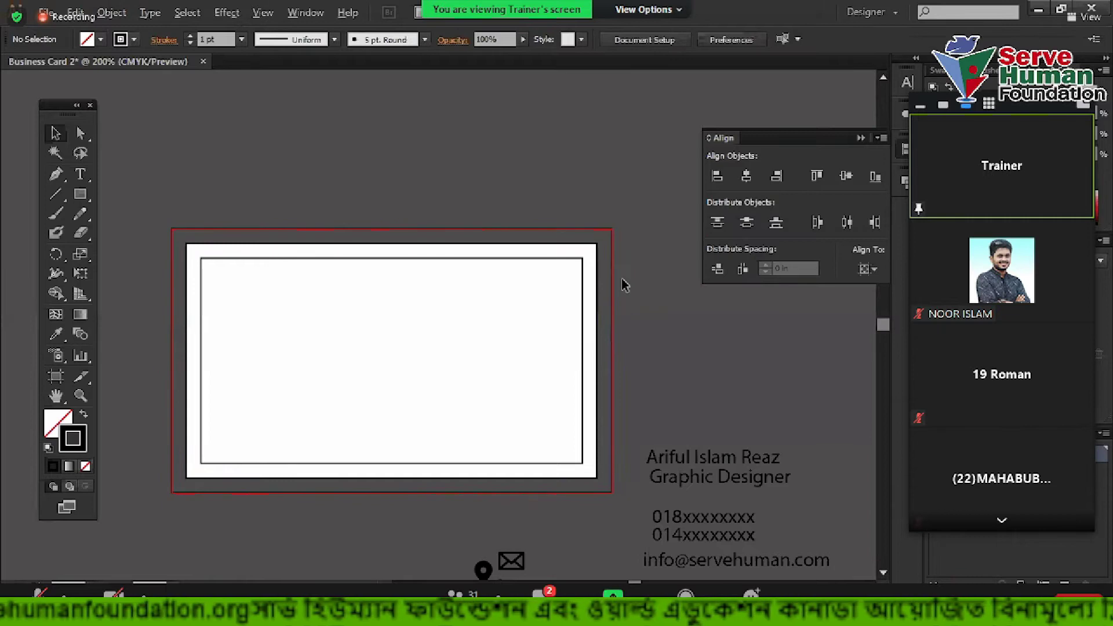
# Shrink the largest outer rectangle down to a strip along the card's bottom
pyautogui.scroll(2, 622, 278)
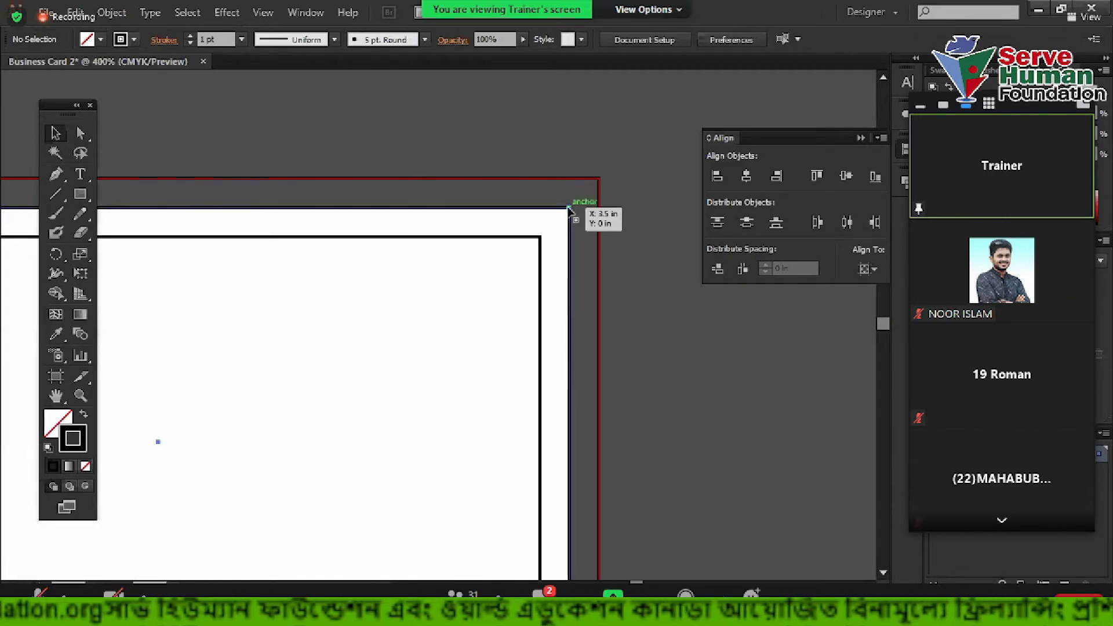
pyautogui.click(570, 210)
pyautogui.scroll(-2, 570, 210)
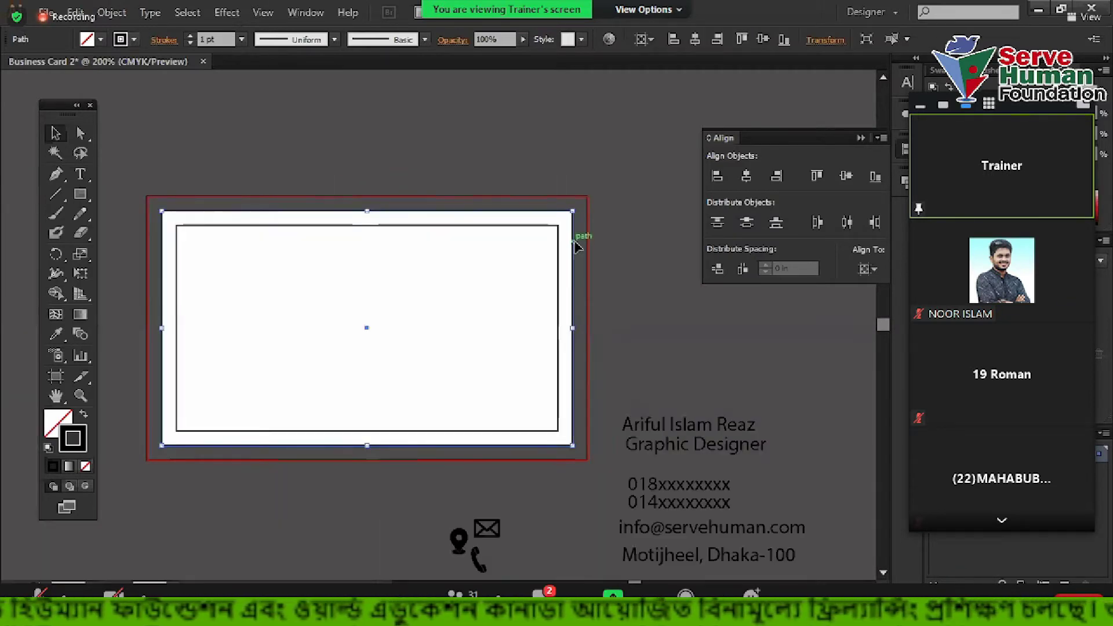
pyautogui.click(587, 209)
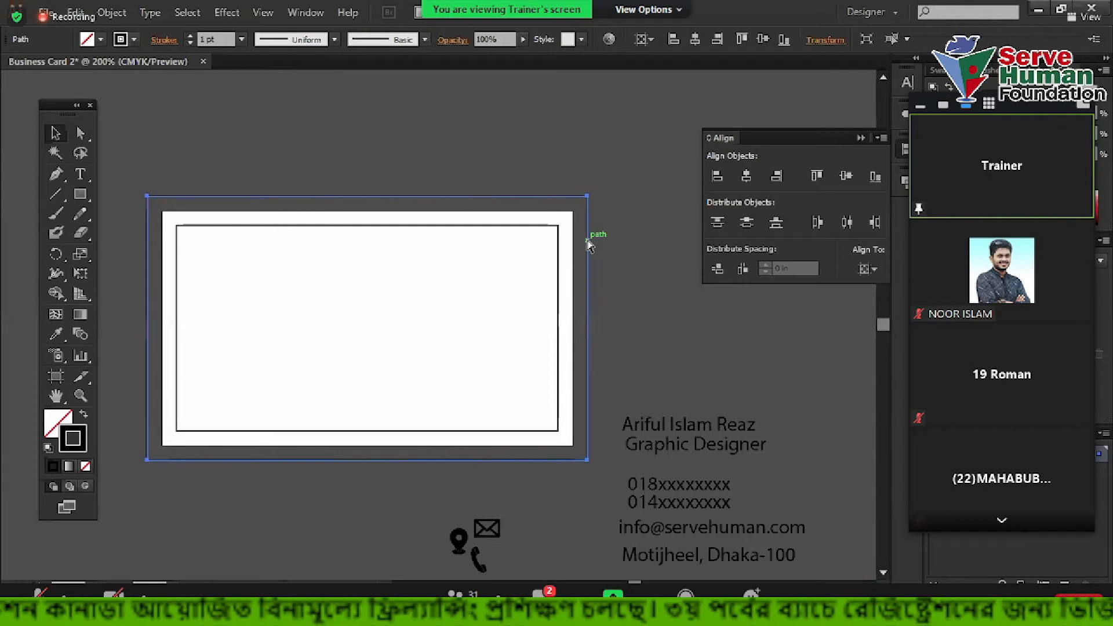
pyautogui.moveTo(367, 198); pyautogui.dragTo(367, 400)
# Give the bottom strip a red stroke, then swap it to a red fill
pyautogui.moveTo(134, 160); pyautogui.dragTo(234, 290)
pyautogui.click(218, 406)
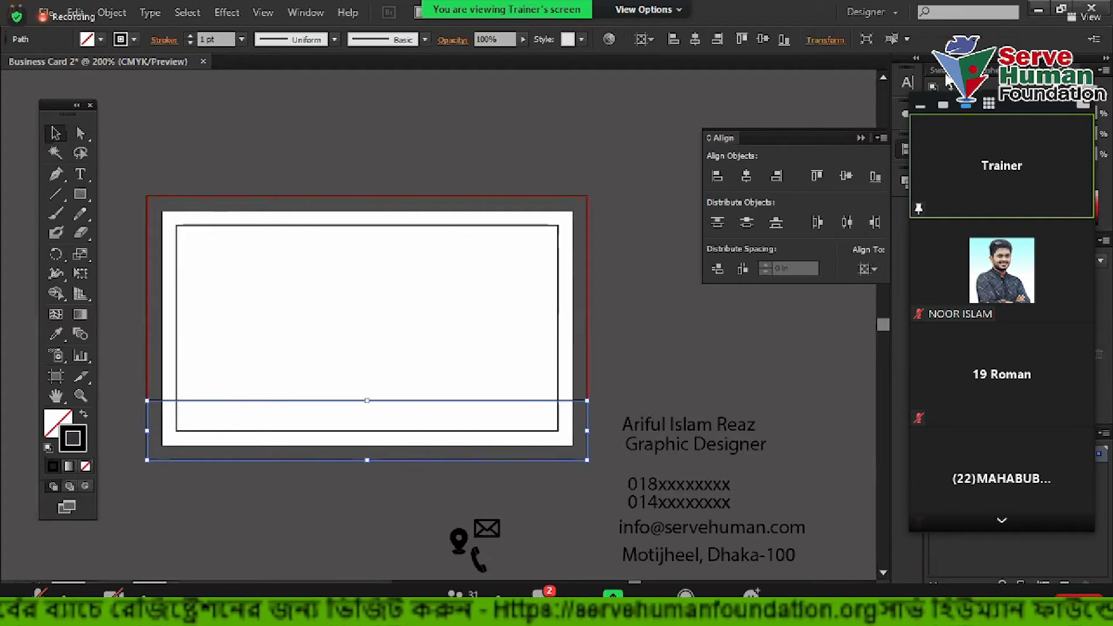
pyautogui.click(937, 87)
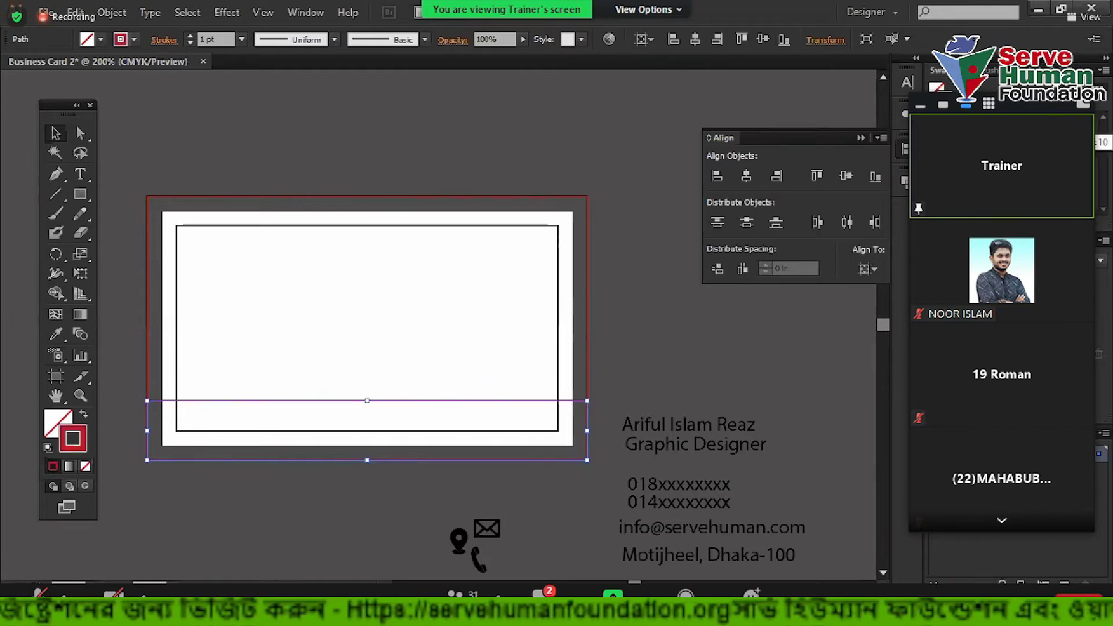
pyautogui.click(83, 415)
pyautogui.click(319, 324)
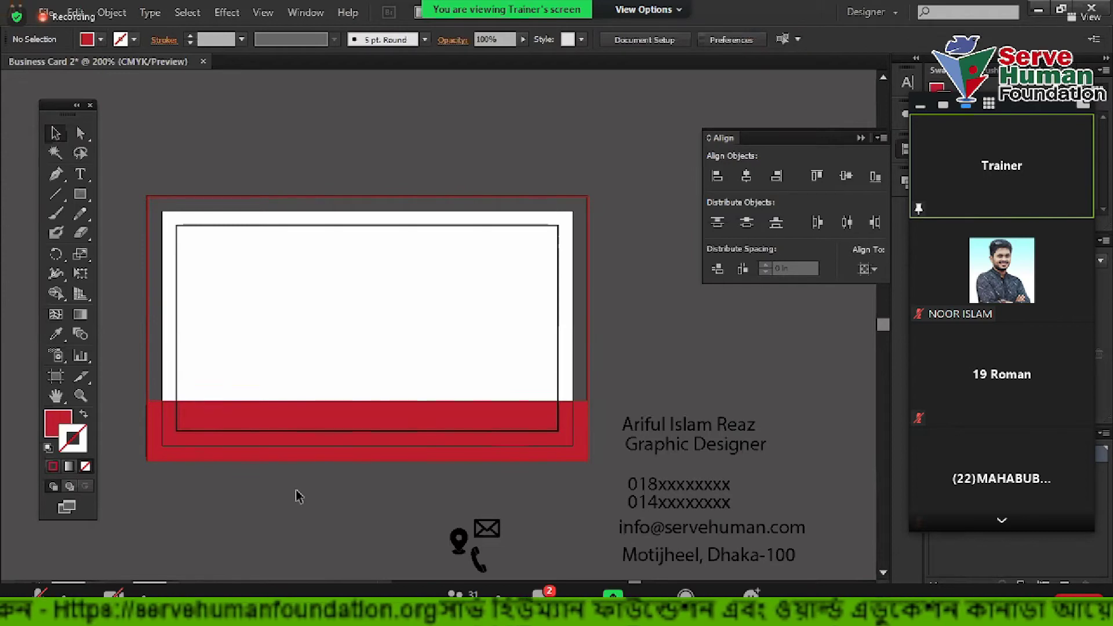
# Adjust the red band's height, review the whole card, and reselect the band
pyautogui.scroll(5, 297, 497)
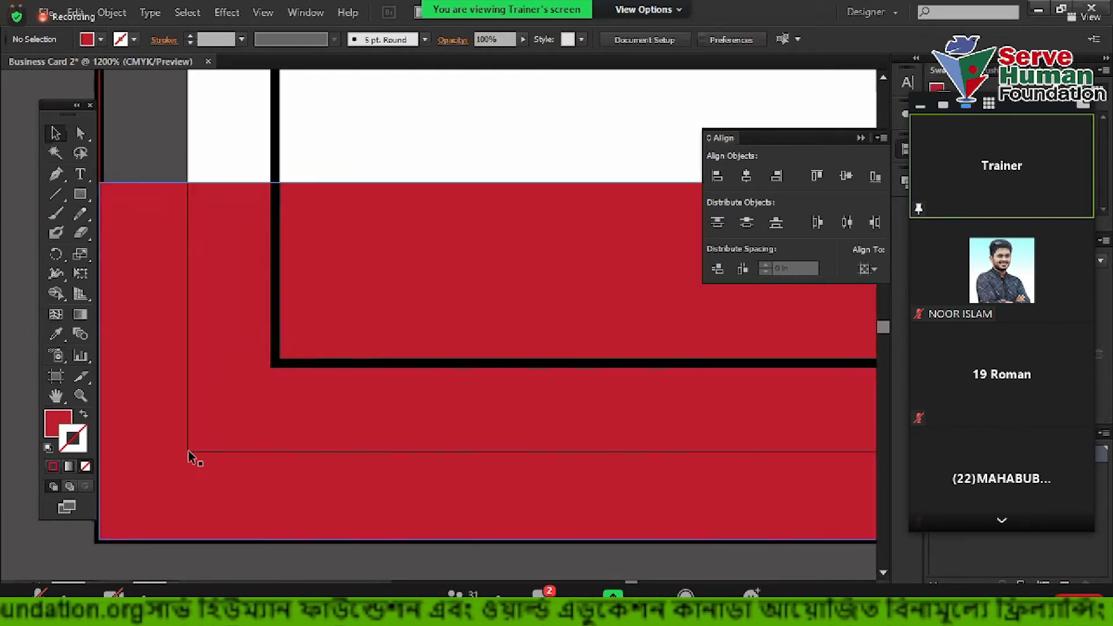
pyautogui.scroll(-4, 195, 455)
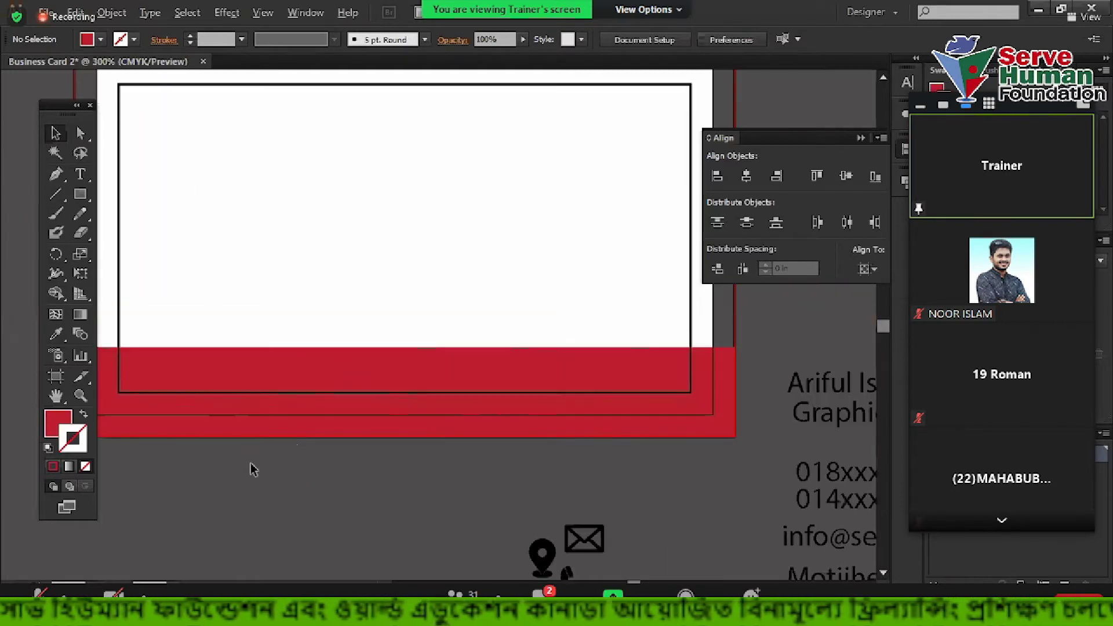
pyautogui.click(470, 374)
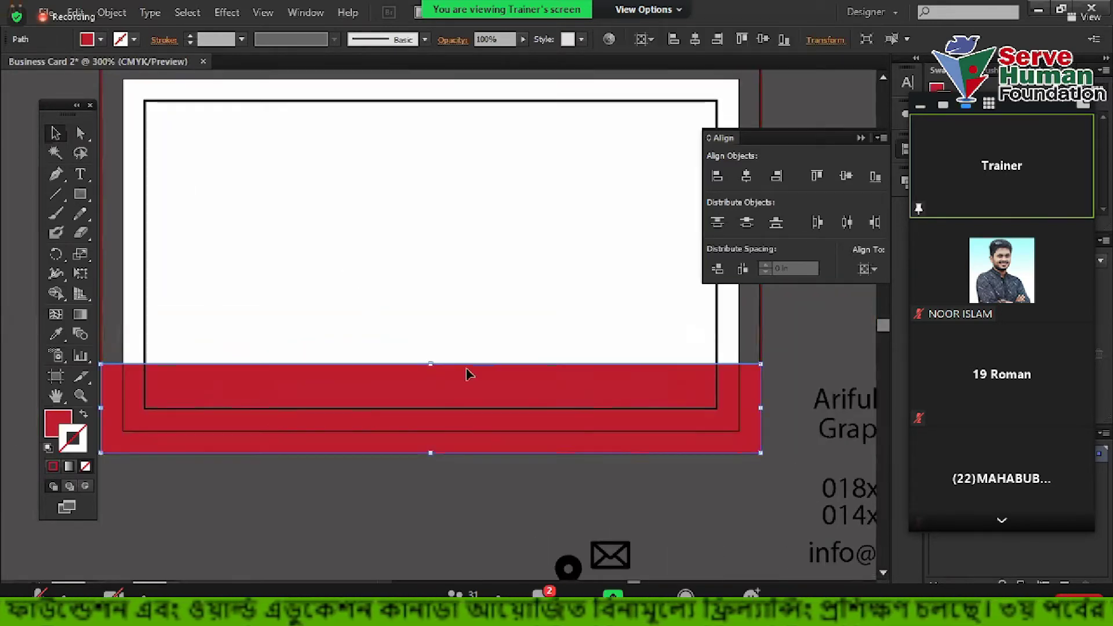
pyautogui.moveTo(432, 364)
pyautogui.mouseDown()
pyautogui.moveTo(433, 252)
pyautogui.moveTo(432, 363)
pyautogui.mouseUp()
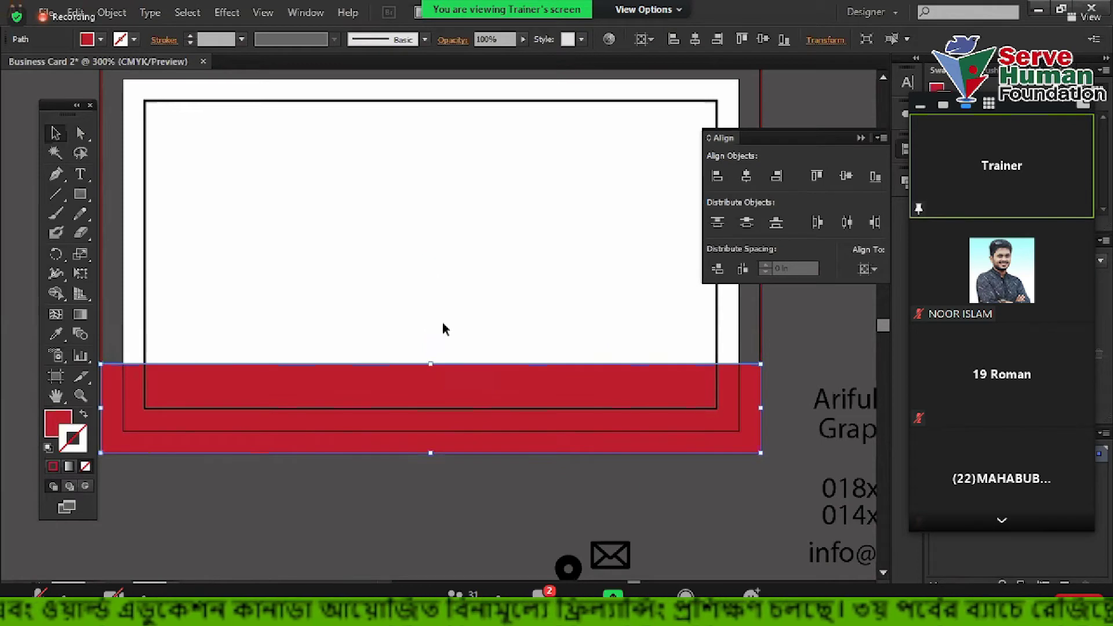
pyautogui.moveTo(235, 201); pyautogui.dragTo(162, 168)
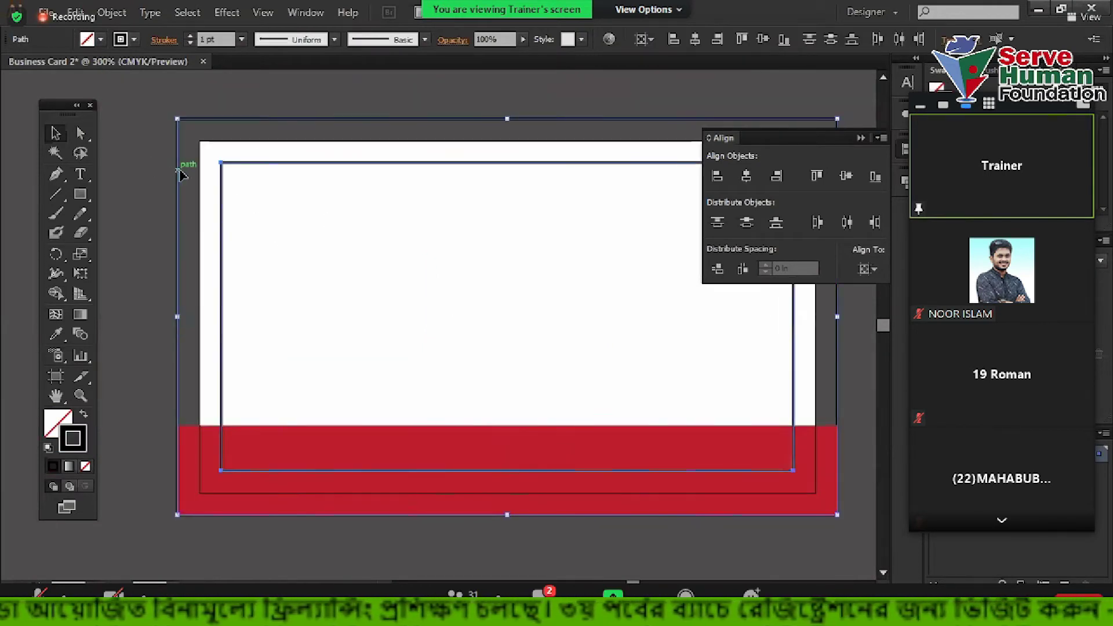
pyautogui.click(319, 313)
pyautogui.moveTo(459, 394); pyautogui.dragTo(377, 273)
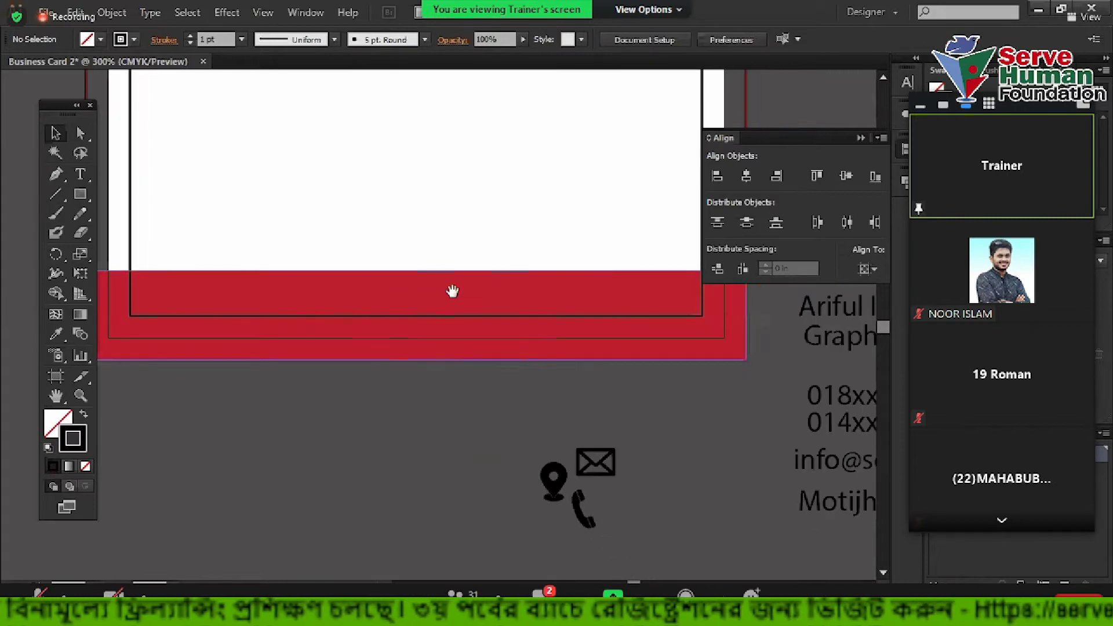
pyautogui.moveTo(452, 291); pyautogui.dragTo(514, 366)
pyautogui.click(861, 138)
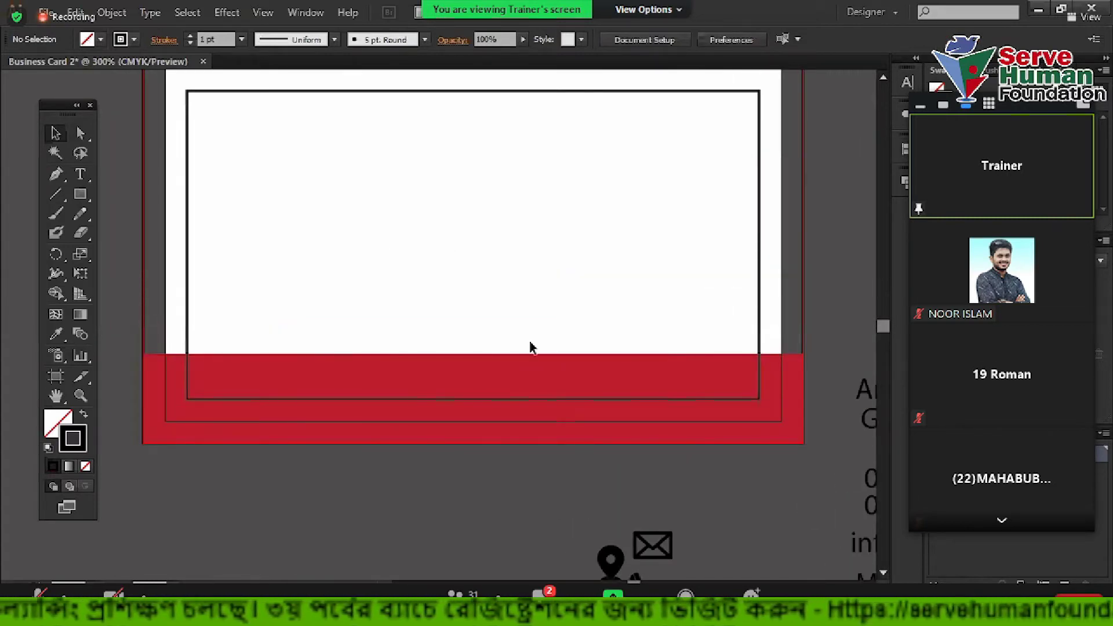
pyautogui.scroll(-1, 530, 348)
pyautogui.click(522, 367)
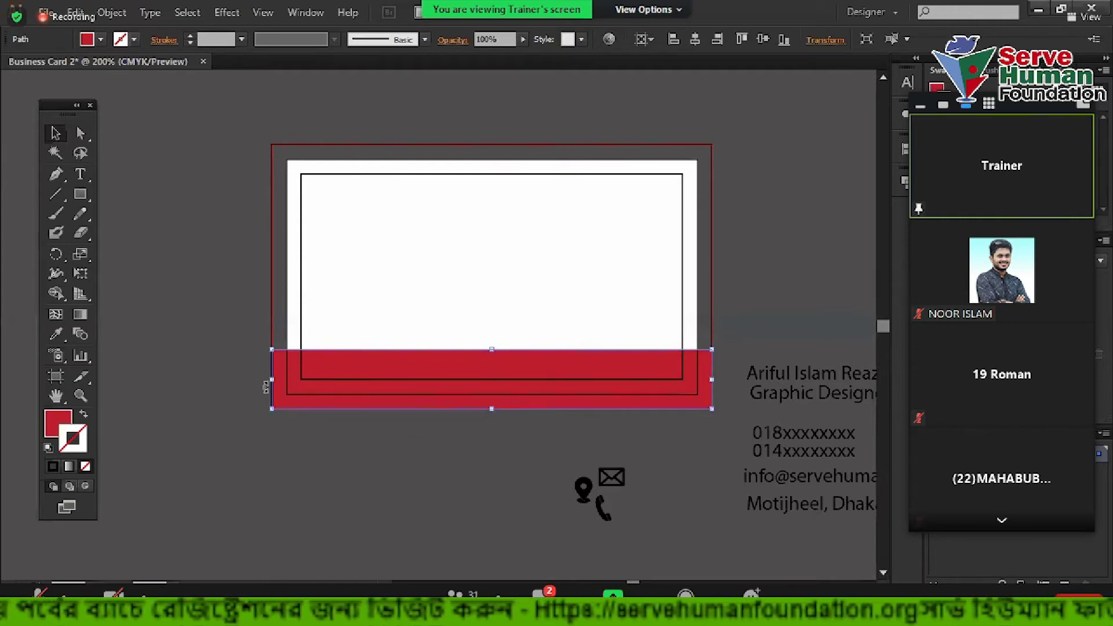
# Make a dark grey, outline-free band covering the right part of the card's bottom
pyautogui.moveTo(273, 380); pyautogui.dragTo(426, 387)
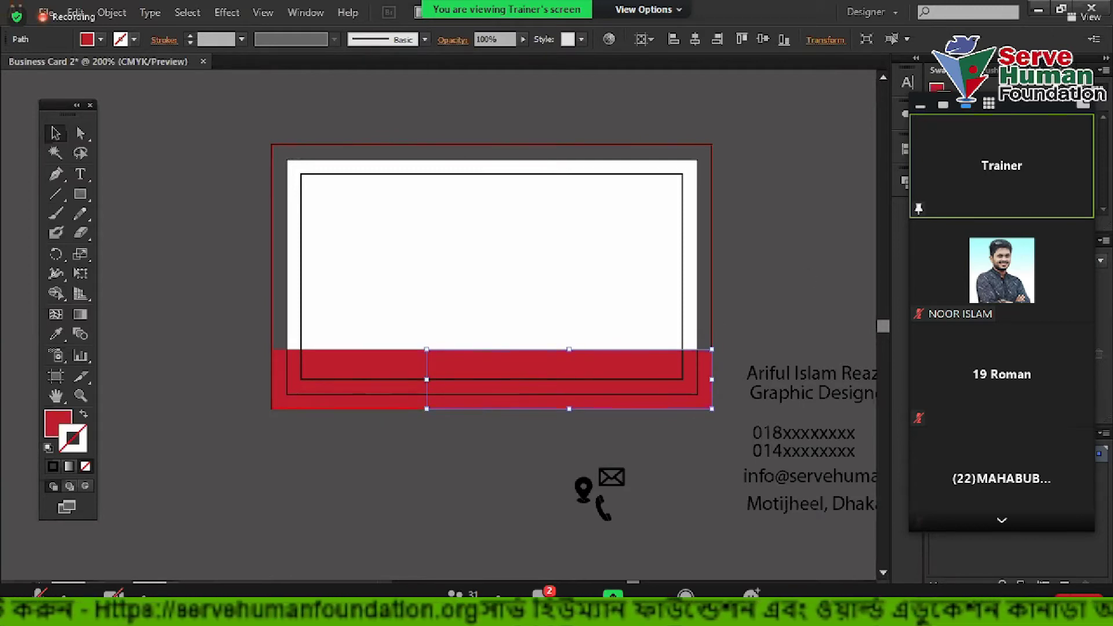
pyautogui.click(84, 414)
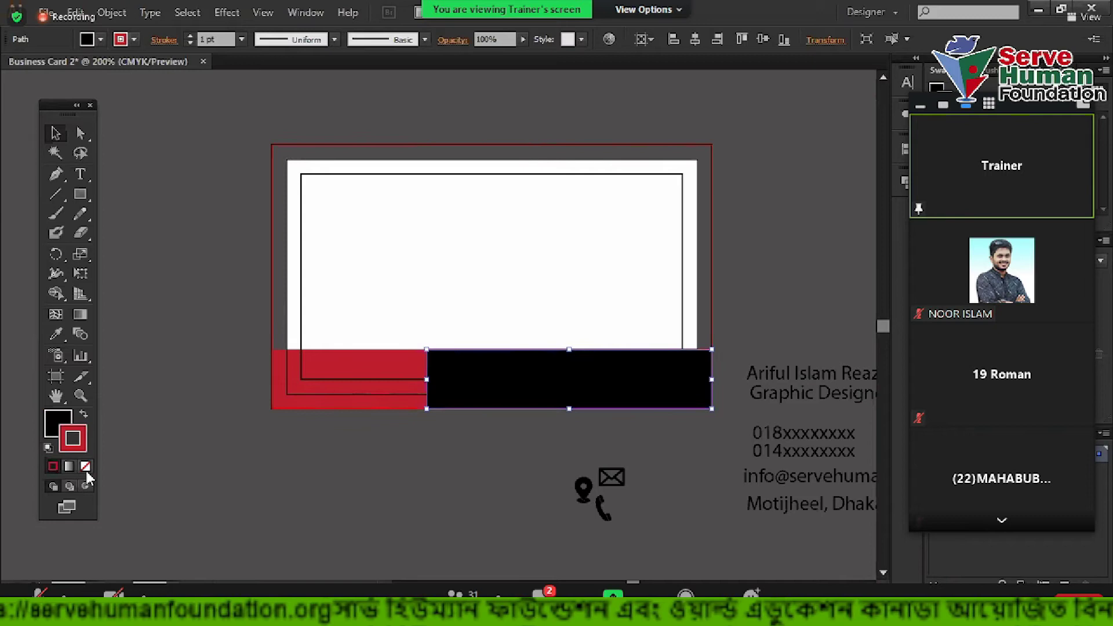
pyautogui.click(86, 469)
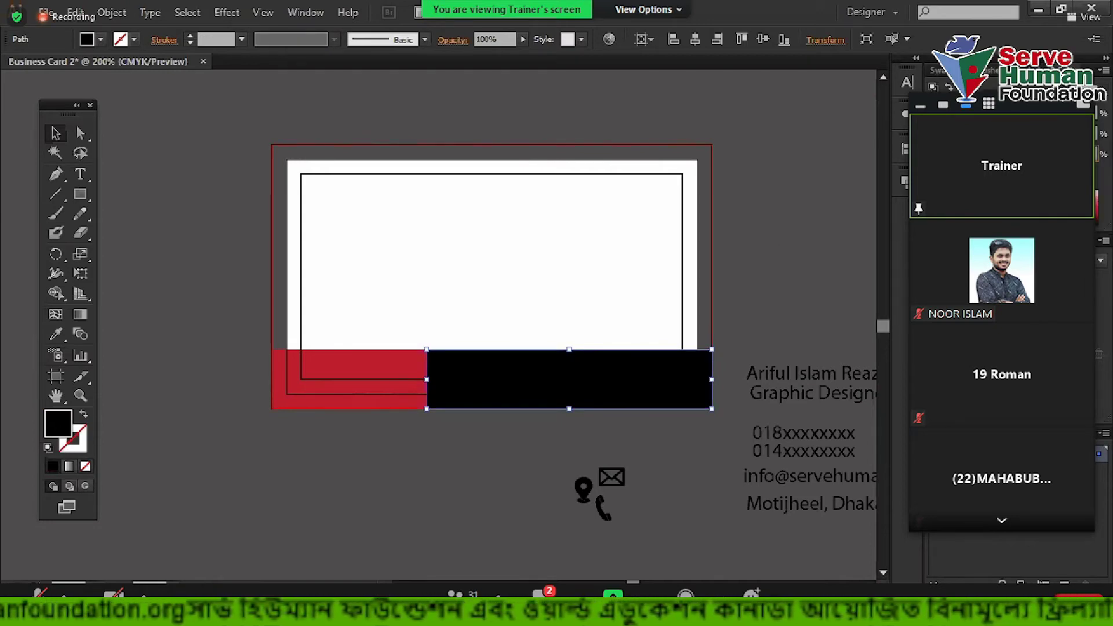
pyautogui.press('Return')
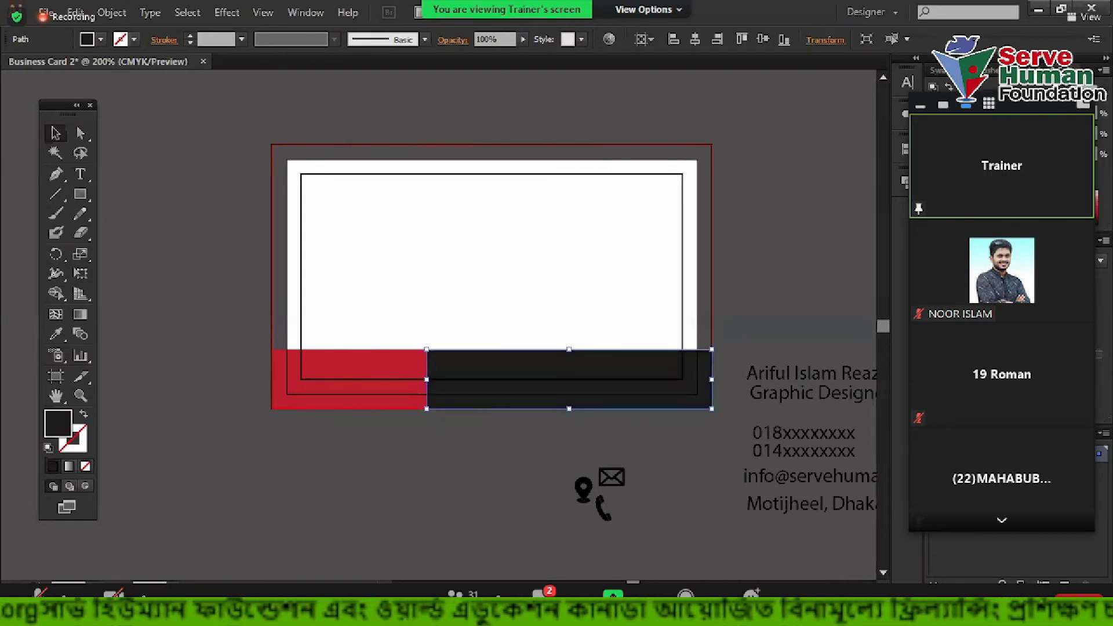
pyautogui.click(768, 251)
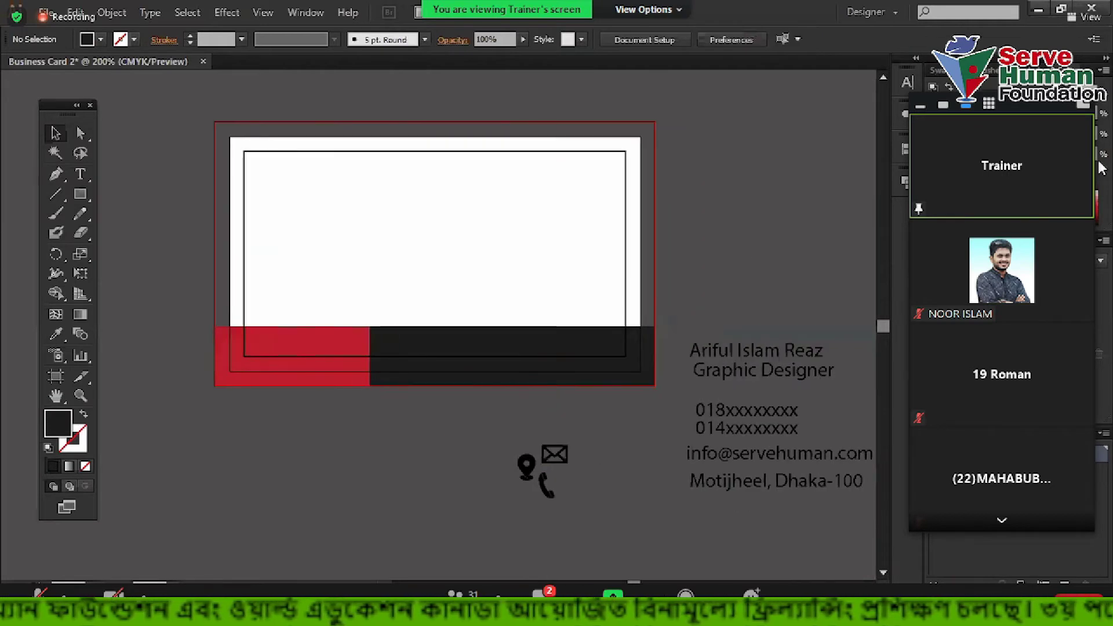
# Shorten the dark bar and Alt-drag a copy of it upward
pyautogui.scroll(1, 390, 380)
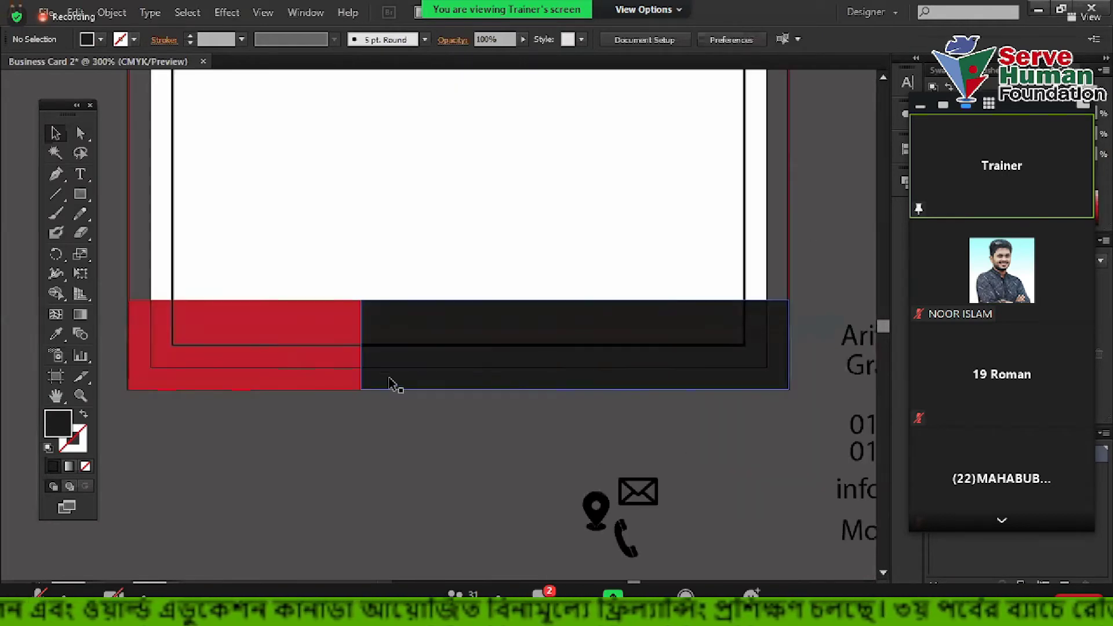
pyautogui.hscroll(3, 529, 306)
pyautogui.scroll(2, 530, 307)
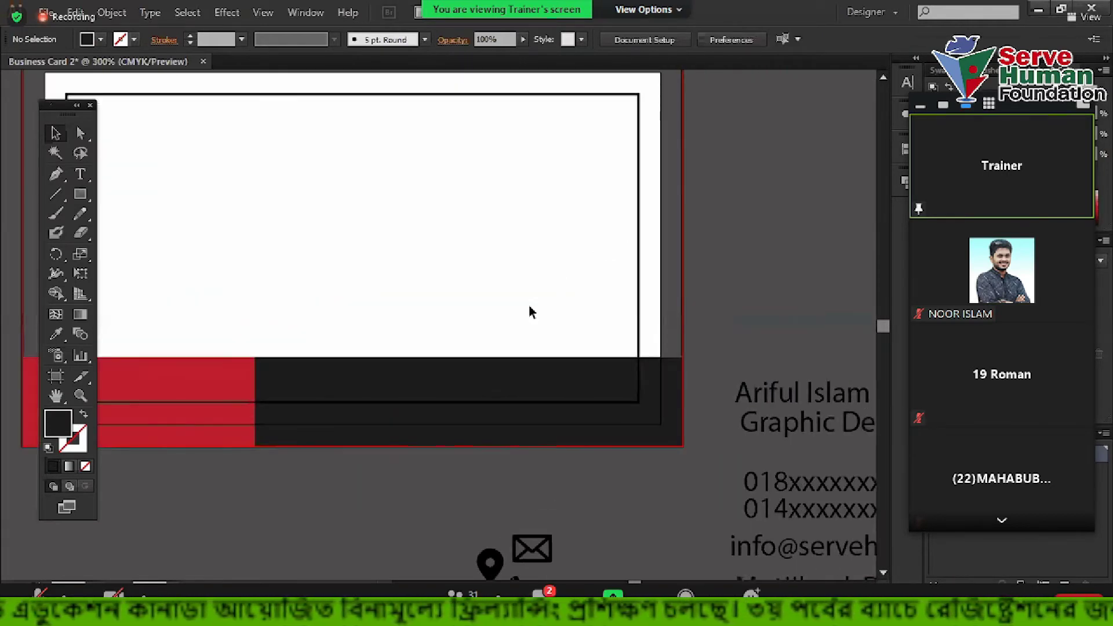
pyautogui.click(475, 399)
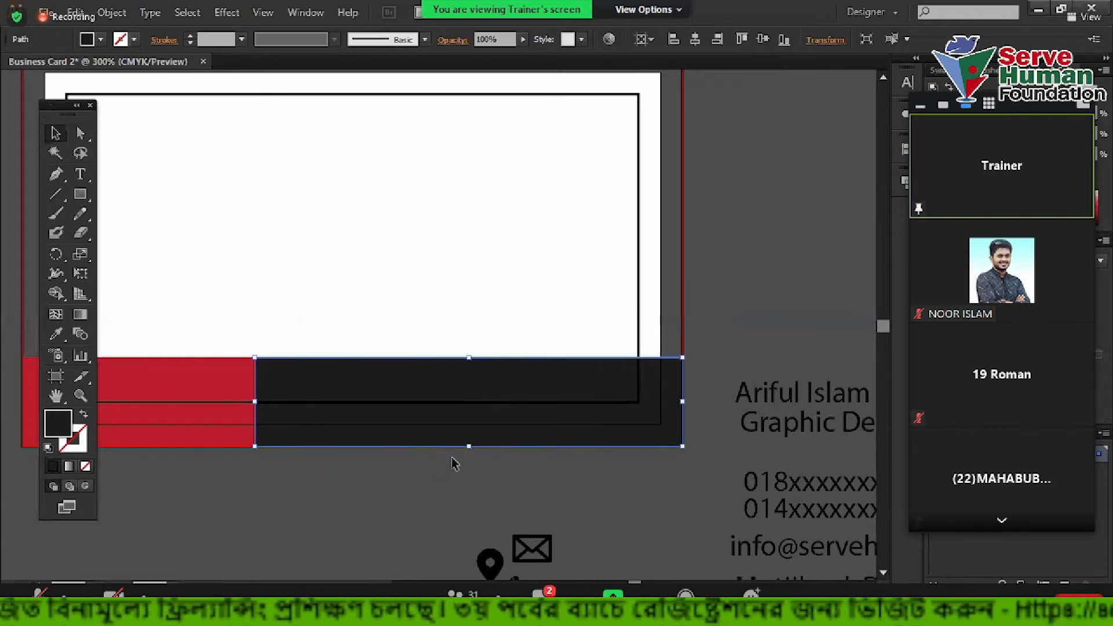
pyautogui.moveTo(470, 446)
pyautogui.mouseDown()
pyautogui.moveTo(494, 298)
pyautogui.moveTo(471, 426)
pyautogui.mouseUp()
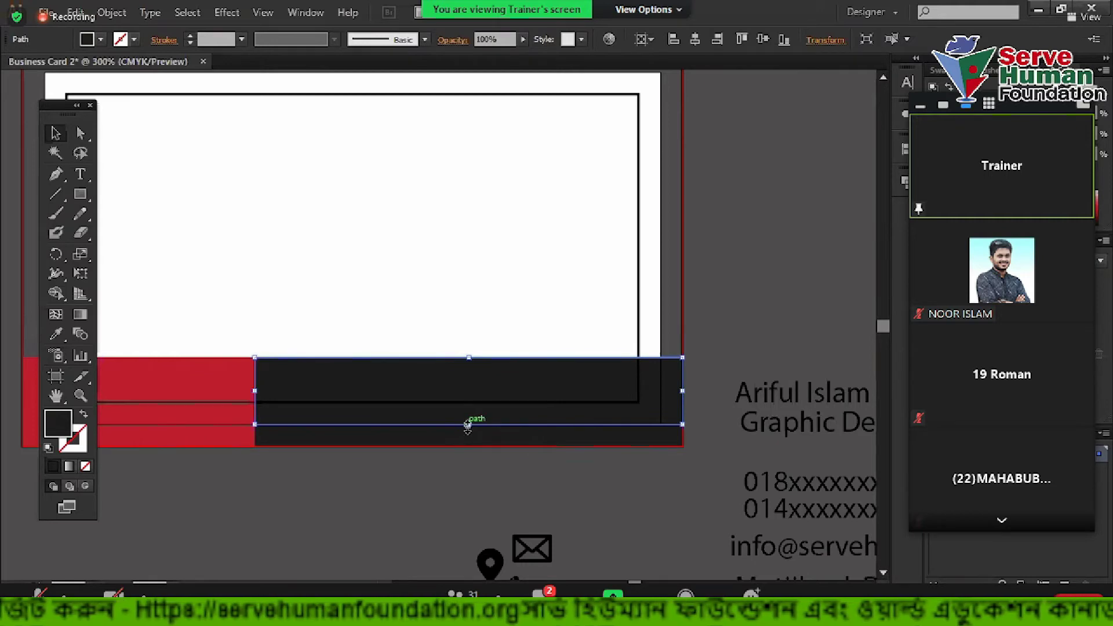
pyautogui.moveTo(486, 418); pyautogui.dragTo(497, 330)
pyautogui.click(480, 259)
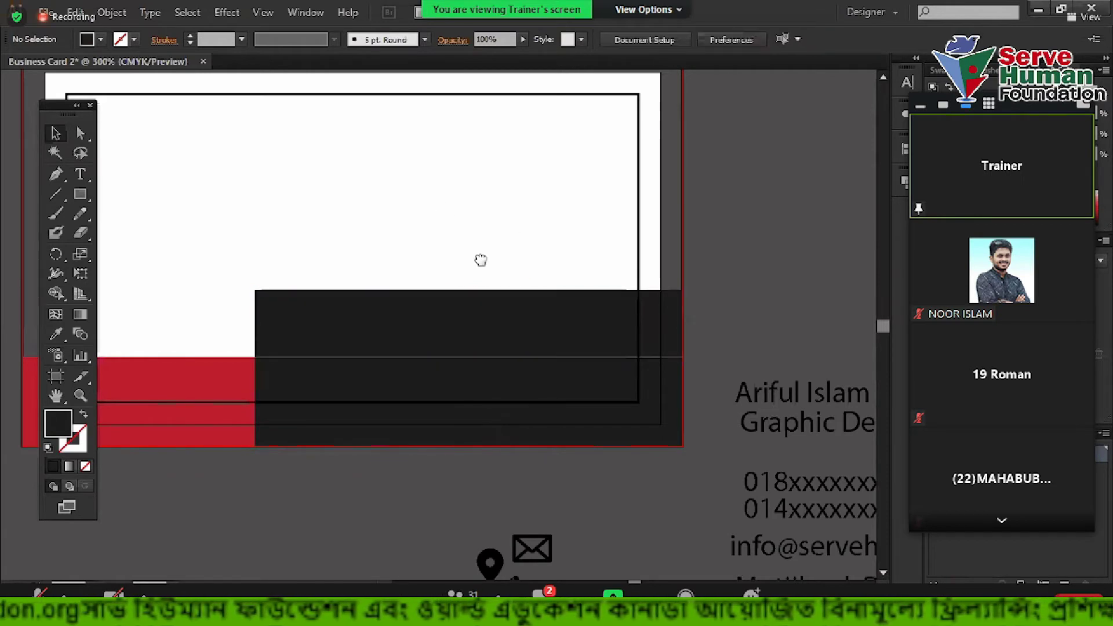
# Select the upper copied bar above the bottom band
pyautogui.moveTo(480, 260); pyautogui.dragTo(522, 310)
pyautogui.moveTo(303, 427); pyautogui.dragTo(260, 222)
pyautogui.scroll(-7, 212, 381)
pyautogui.click(346, 362)
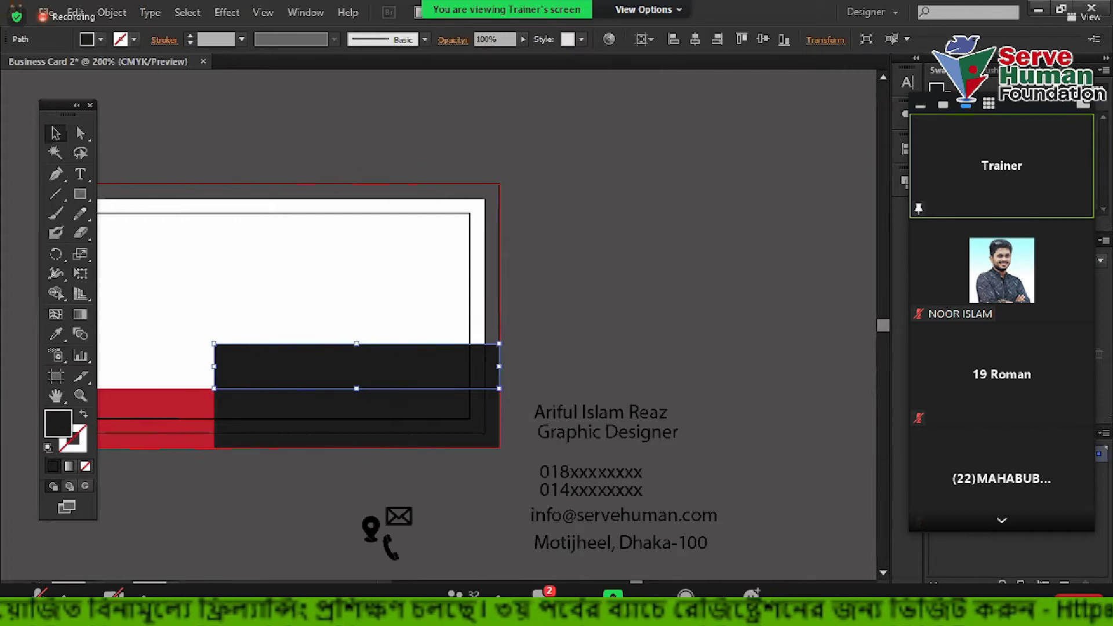
pyautogui.hscroll(-3, 738, 274)
pyautogui.scroll(1, 525, 360)
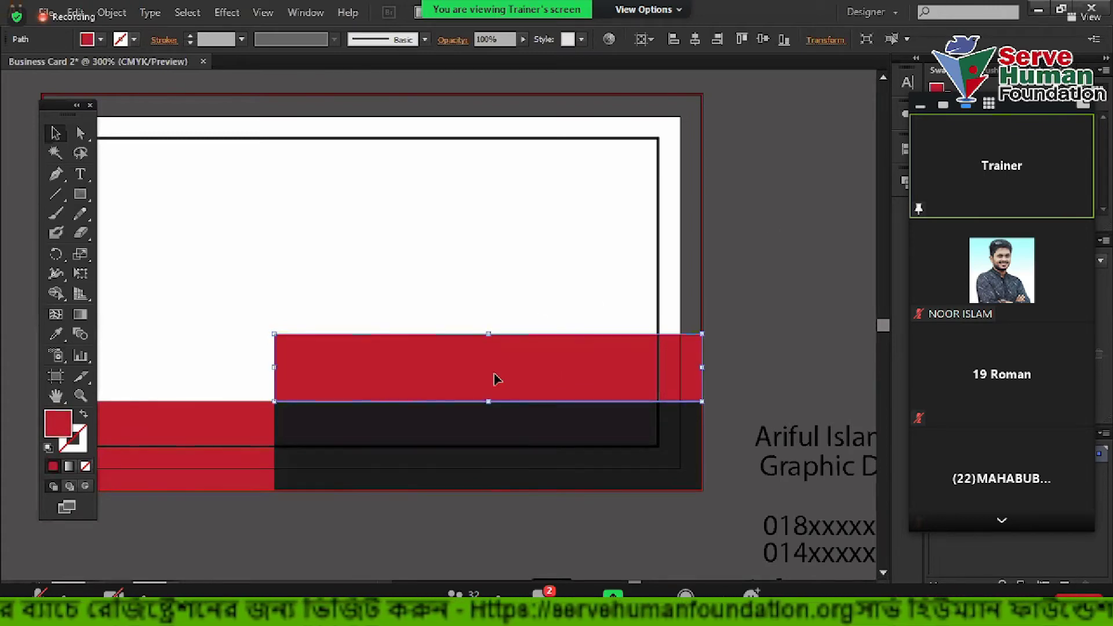
# Alt-drag a copy of the red bar upward and stretch it taller
pyautogui.moveTo(506, 382); pyautogui.dragTo(514, 315)
pyautogui.click(519, 223)
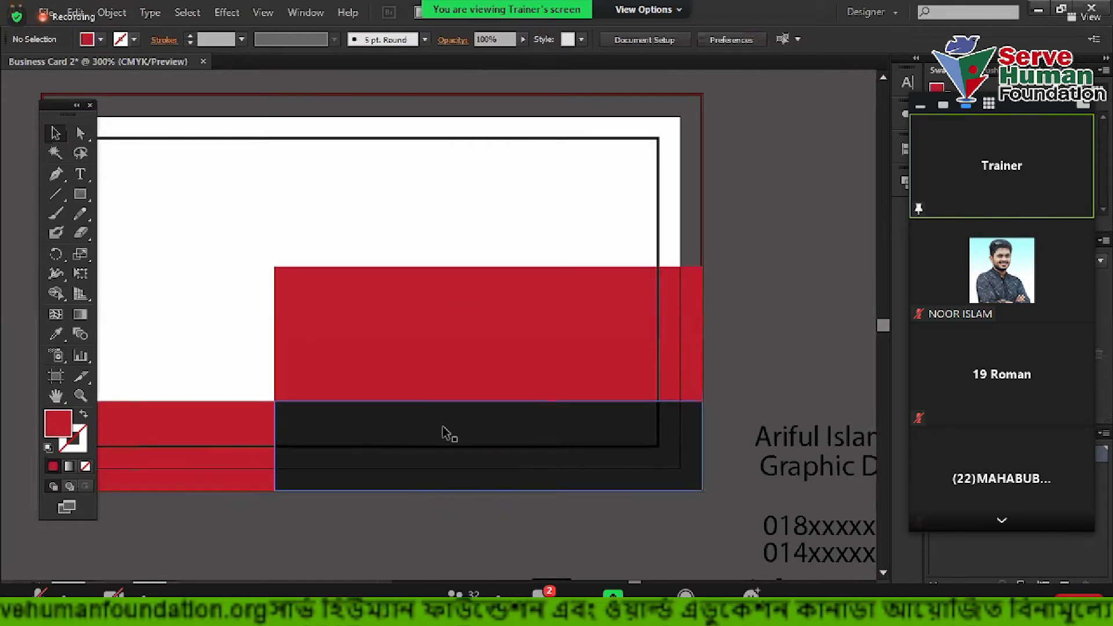
pyautogui.click(383, 430)
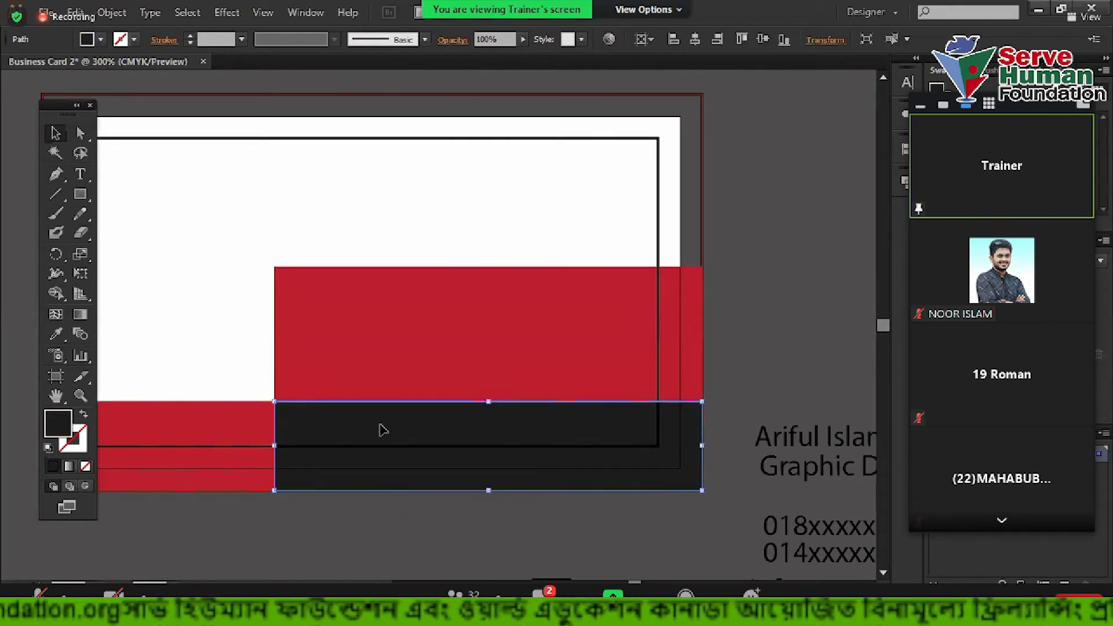
pyautogui.click(413, 342)
pyautogui.scroll(1, 423, 302)
pyautogui.moveTo(423, 353); pyautogui.dragTo(432, 288)
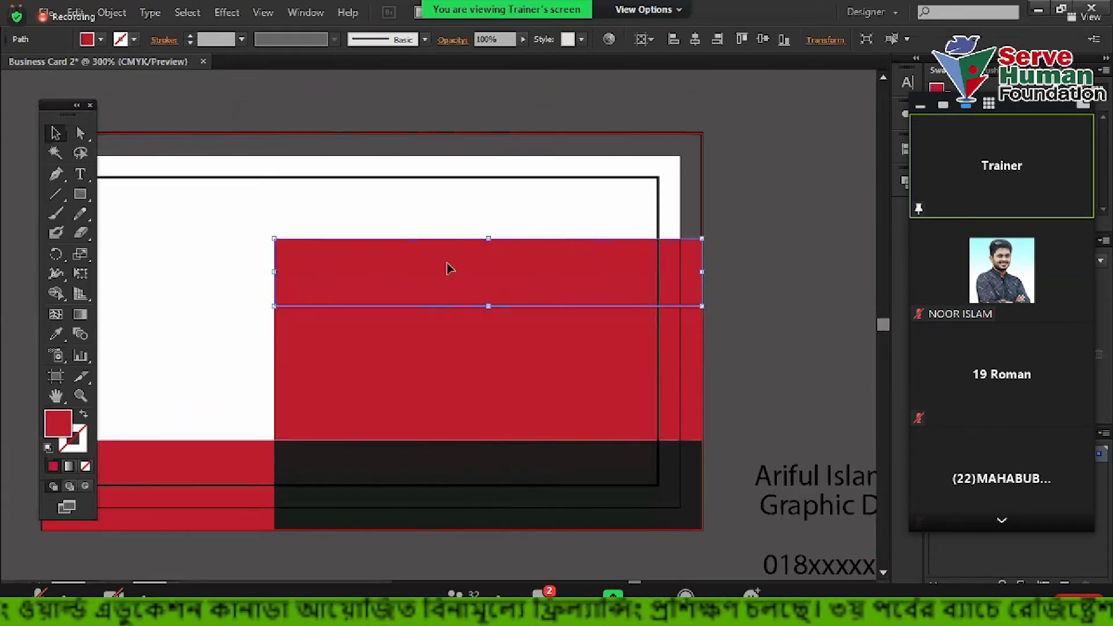
pyautogui.moveTo(489, 238); pyautogui.dragTo(494, 215)
pyautogui.moveTo(186, 225); pyautogui.dragTo(488, 191)
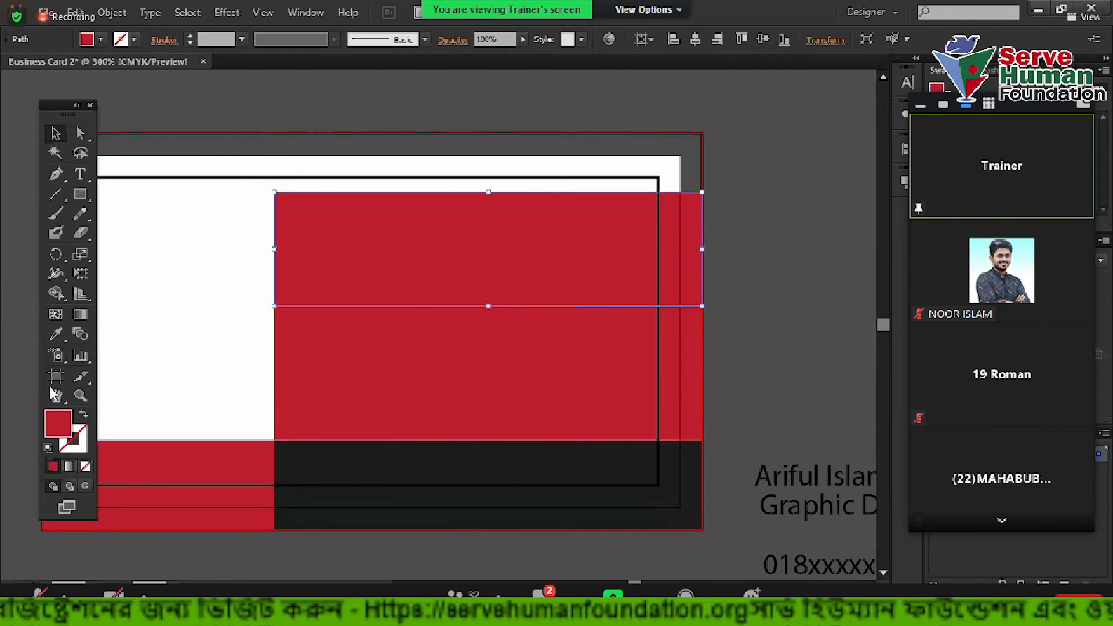
# Eyedrop the bottom band's black onto the top copied bar
pyautogui.click(56, 334)
pyautogui.click(447, 499)
pyautogui.click(55, 133)
pyautogui.click(330, 398)
pyautogui.click(335, 342)
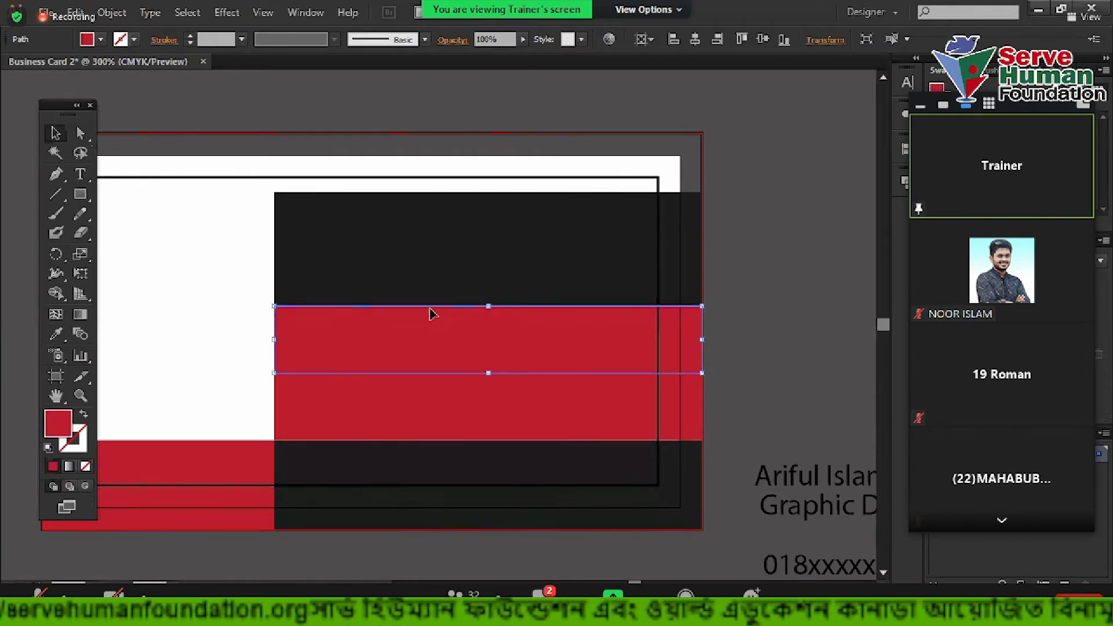
# Move the black band to the card's top edge and raise its bottom edge
pyautogui.moveTo(586, 227); pyautogui.dragTo(588, 171)
pyautogui.moveTo(573, 322); pyautogui.dragTo(565, 263)
pyautogui.click(549, 211)
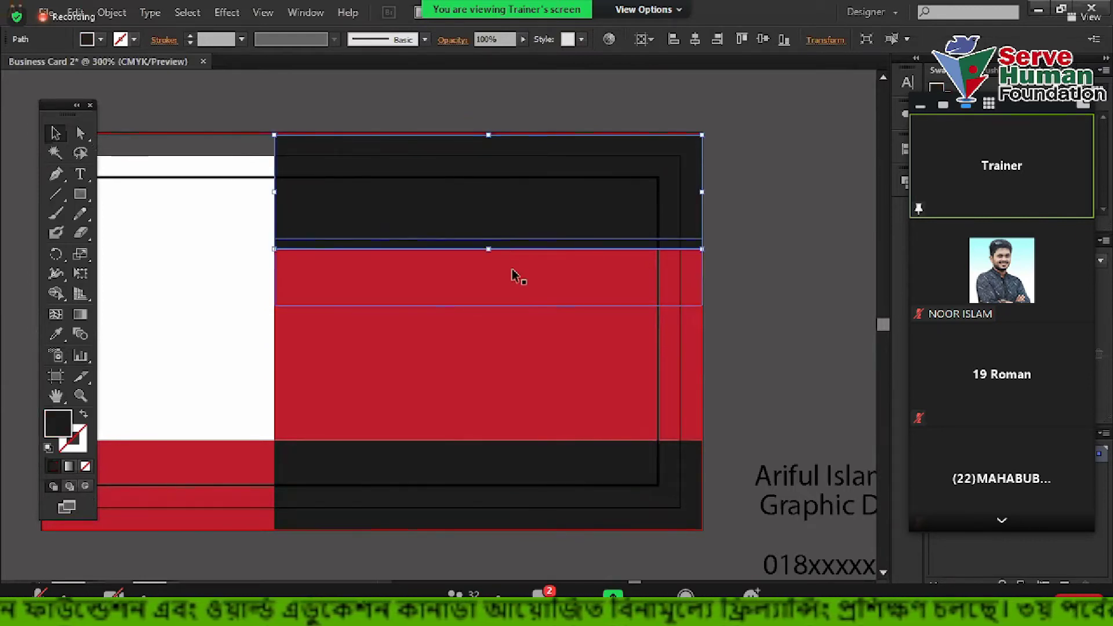
pyautogui.moveTo(491, 249); pyautogui.dragTo(490, 239)
pyautogui.click(763, 287)
# Arrange red band copies into the lower and upper slots, then select all bands
pyautogui.moveTo(450, 282); pyautogui.dragTo(387, 413)
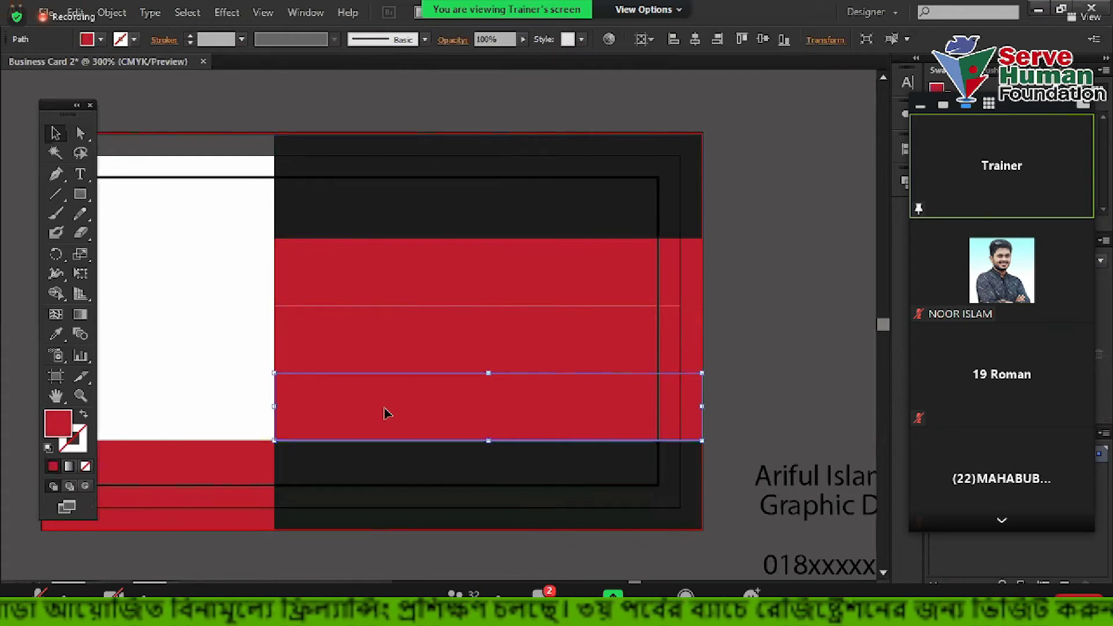
pyautogui.moveTo(343, 402); pyautogui.dragTo(406, 277)
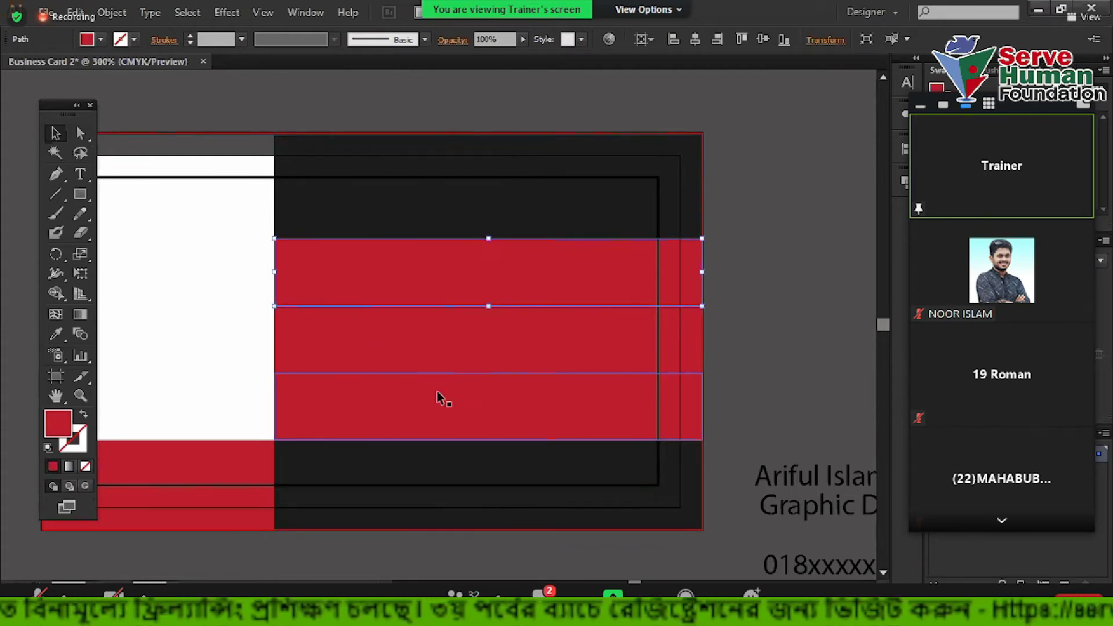
pyautogui.moveTo(417, 327); pyautogui.dragTo(365, 409)
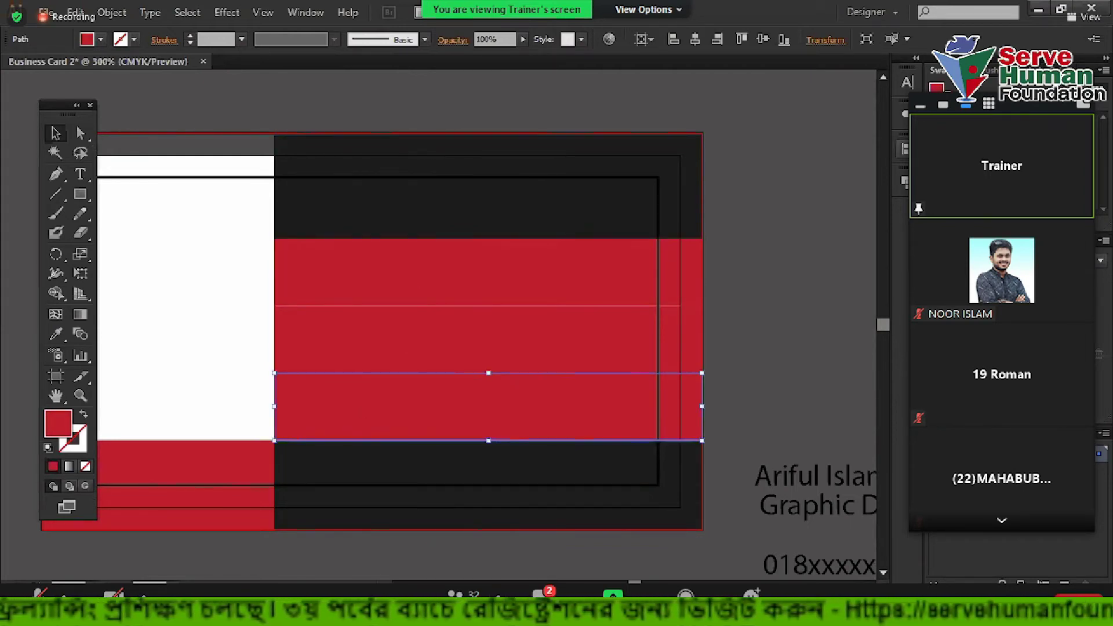
pyautogui.moveTo(204, 281); pyautogui.dragTo(235, 452)
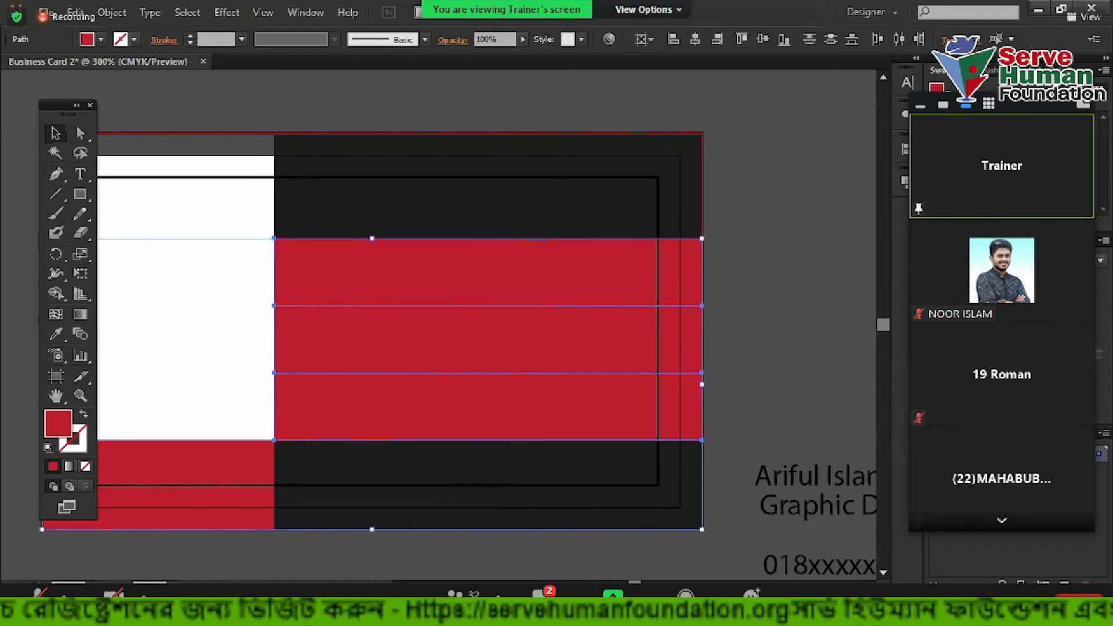
# Adjust the middle red band's fill sliders in the Color panel for a different shade
pyautogui.click(1061, 70)
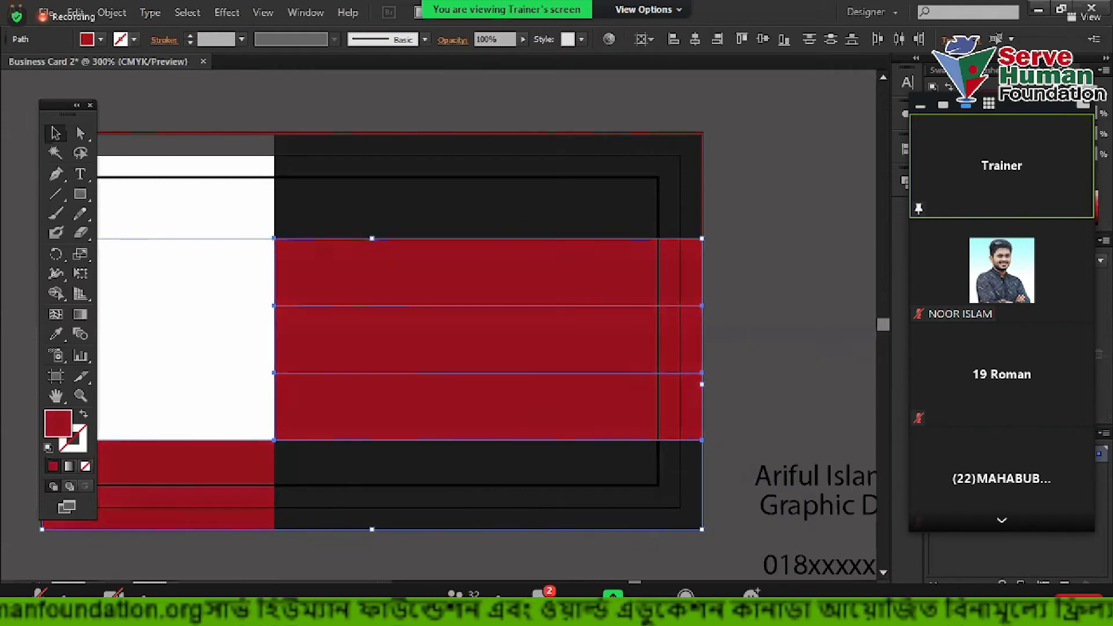
pyautogui.click(817, 265)
pyautogui.click(568, 366)
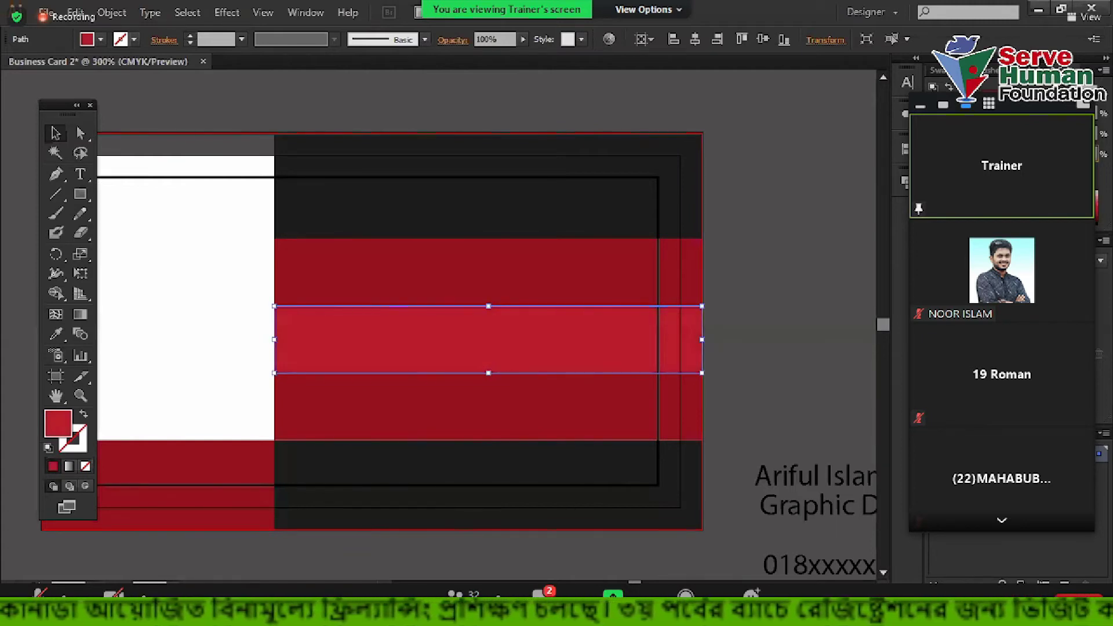
pyautogui.click(759, 352)
pyautogui.click(648, 336)
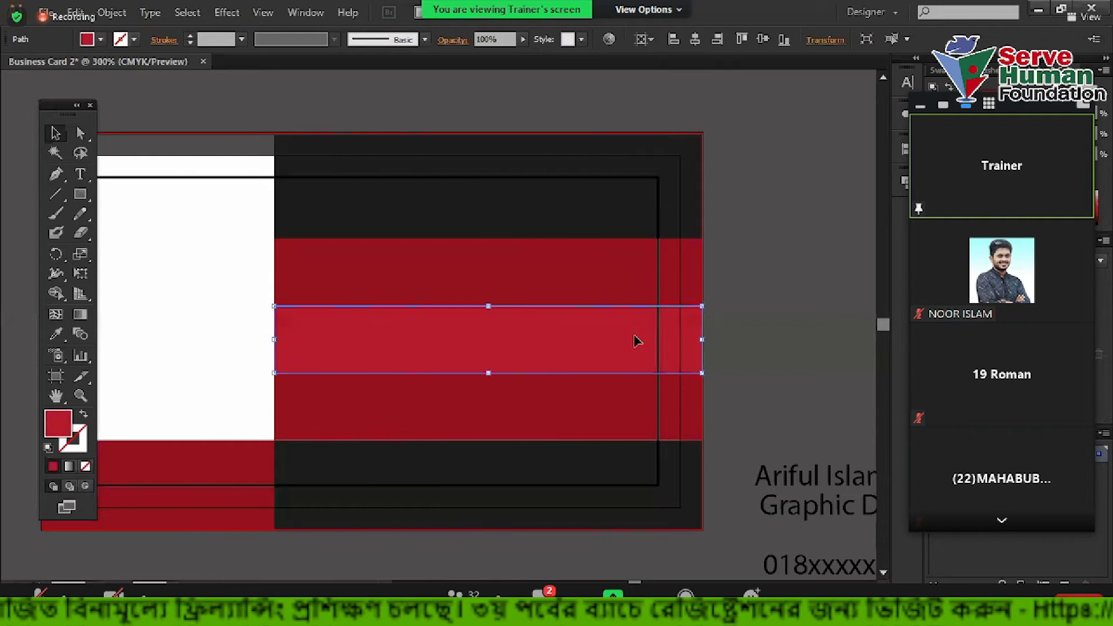
pyautogui.click(610, 285)
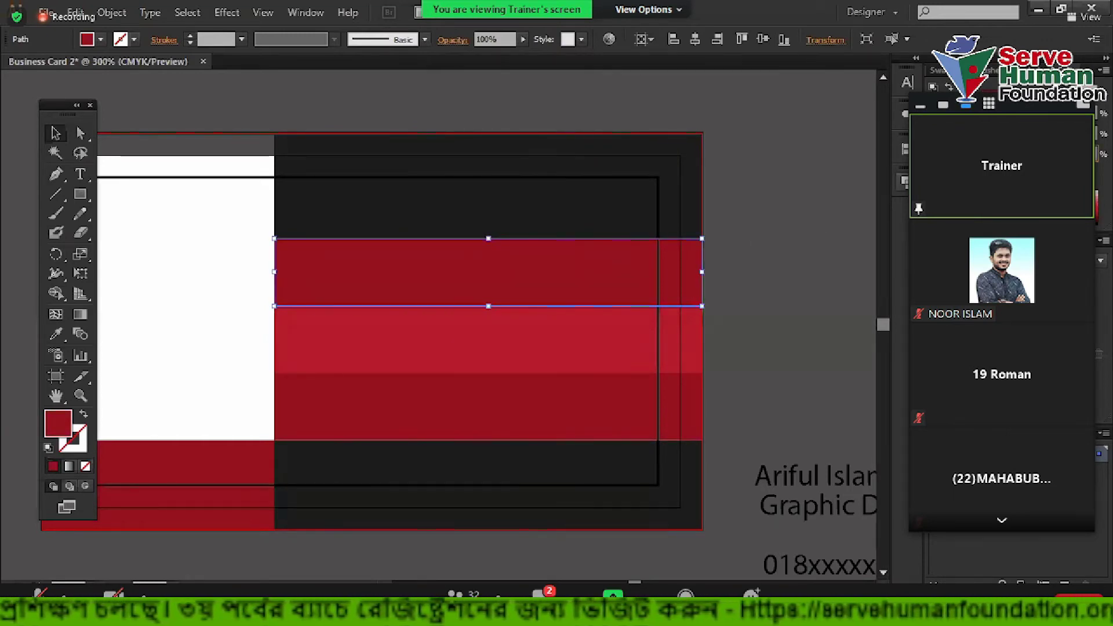
pyautogui.click(757, 273)
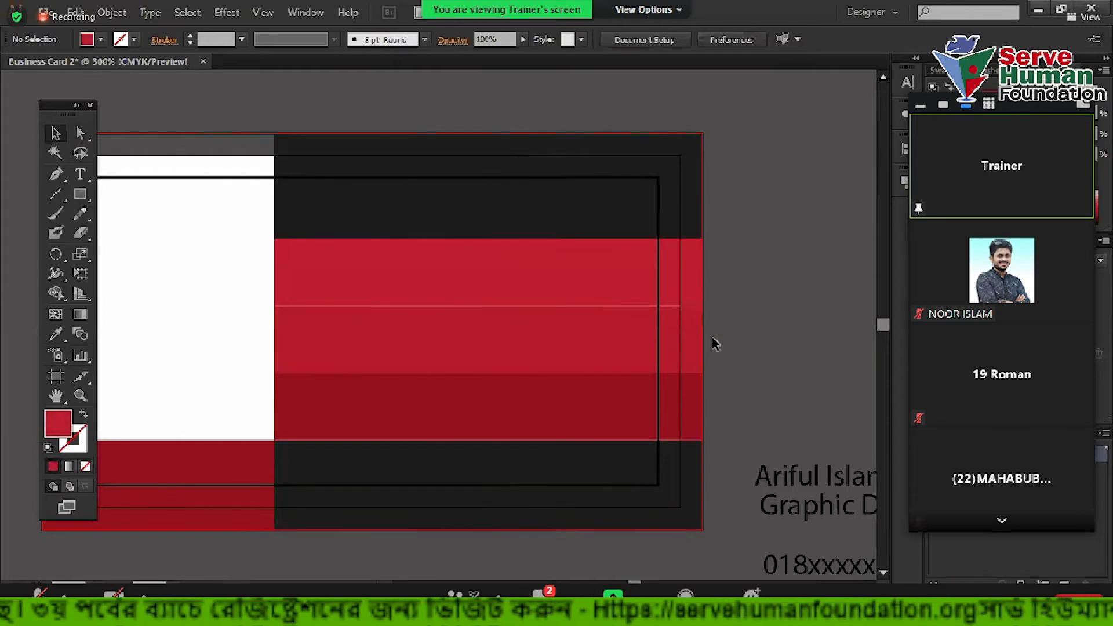
# Give the upper red band its own shade of red
pyautogui.scroll(1, 197, 305)
pyautogui.click(468, 266)
pyautogui.hscroll(3, 511, 263)
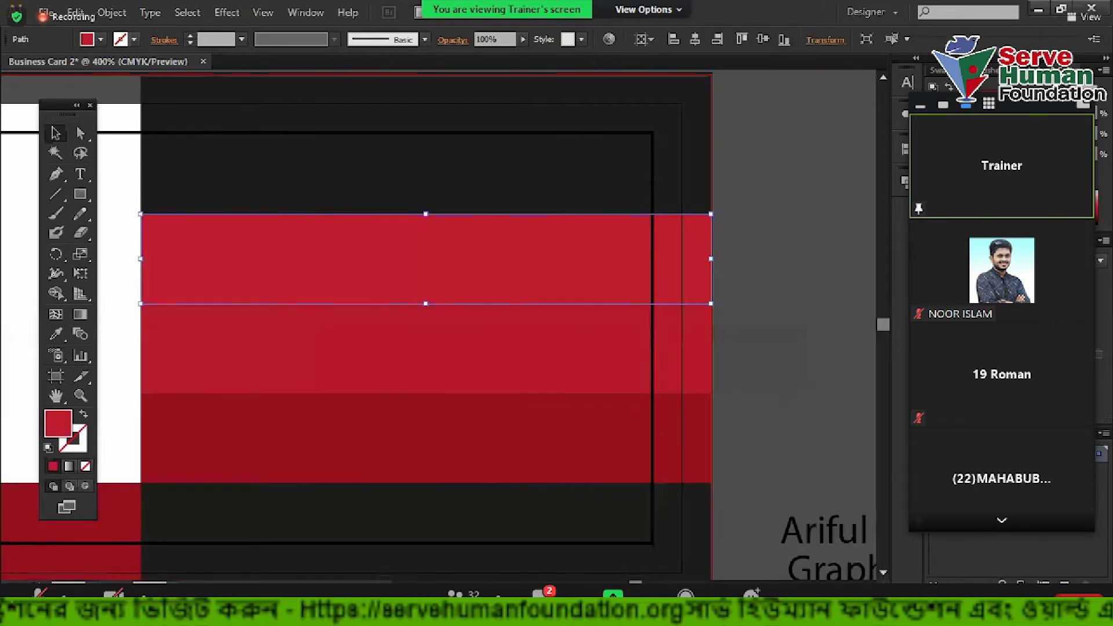
pyautogui.click(786, 234)
pyautogui.hscroll(-3, 786, 238)
pyautogui.scroll(-1, 703, 268)
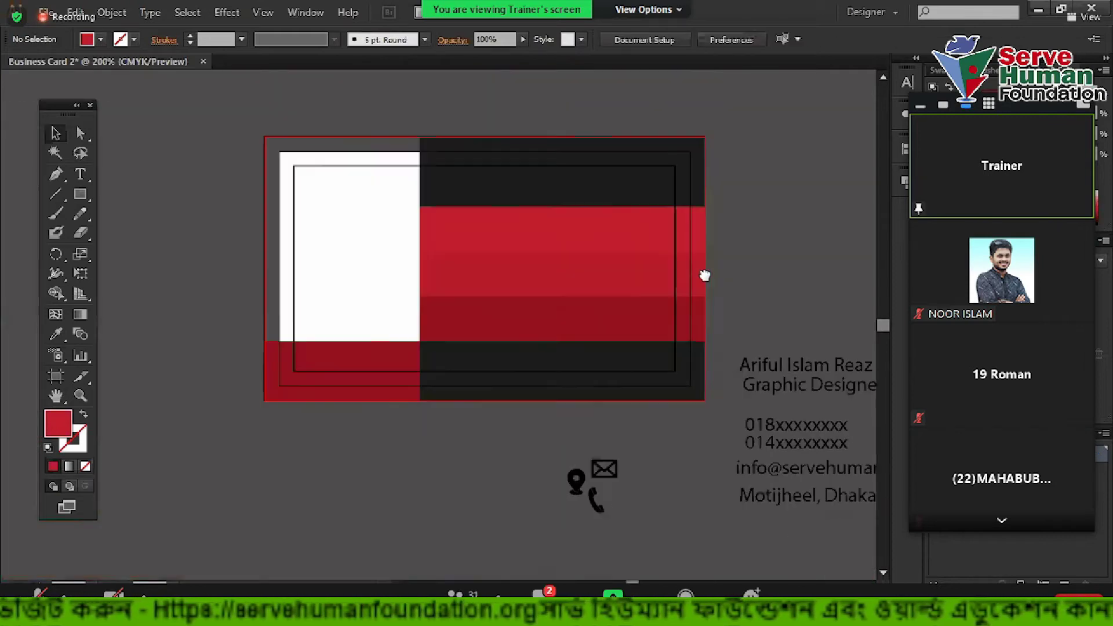
pyautogui.hscroll(1, 704, 290)
pyautogui.scroll(1, 708, 254)
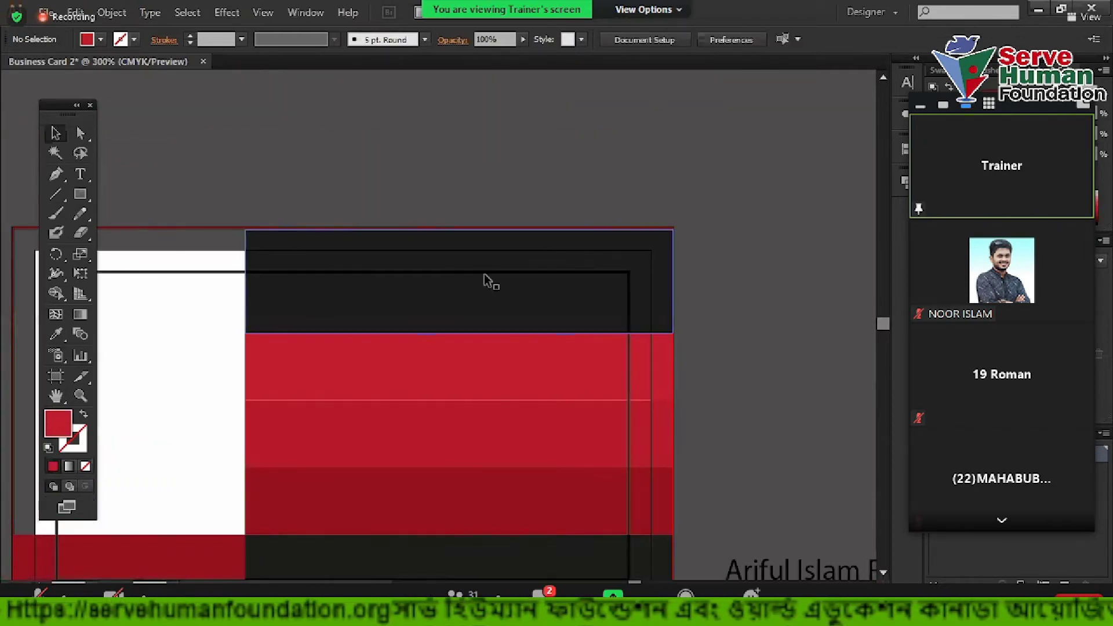
# Shorten the three red bands from the top and stretch the black top band down to meet them
pyautogui.click(606, 316)
pyautogui.keyDown('shift'); pyautogui.click(405, 423); pyautogui.keyUp('shift')
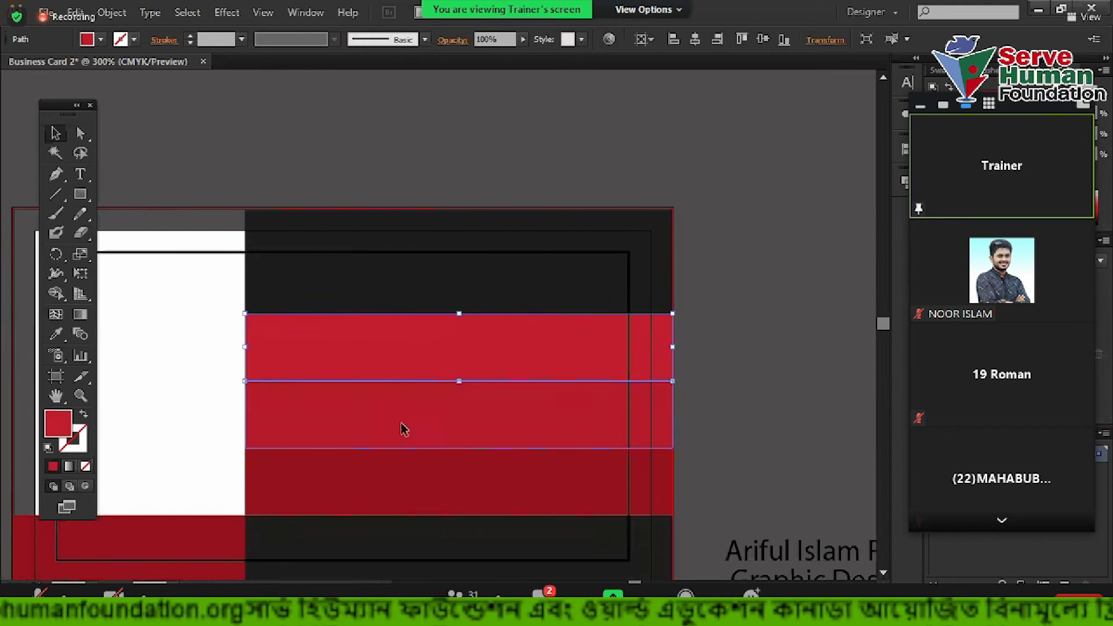
pyautogui.keyDown('shift'); pyautogui.click(404, 464); pyautogui.keyUp('shift')
pyautogui.moveTo(459, 314); pyautogui.dragTo(463, 342)
pyautogui.click(457, 308)
pyautogui.click(365, 156)
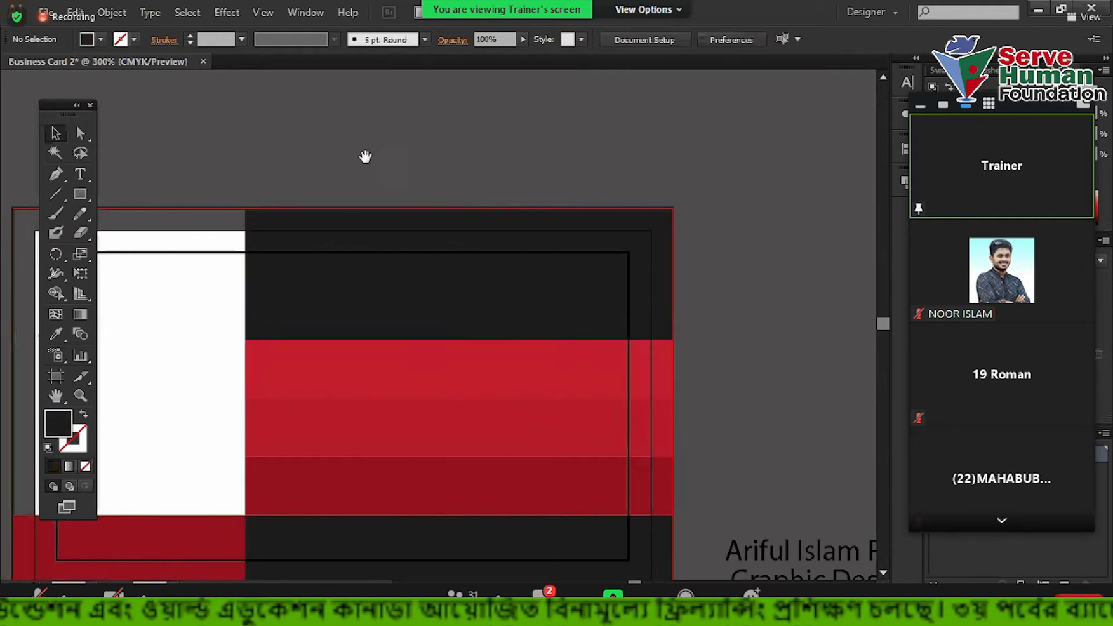
pyautogui.moveTo(365, 156); pyautogui.dragTo(435, 181)
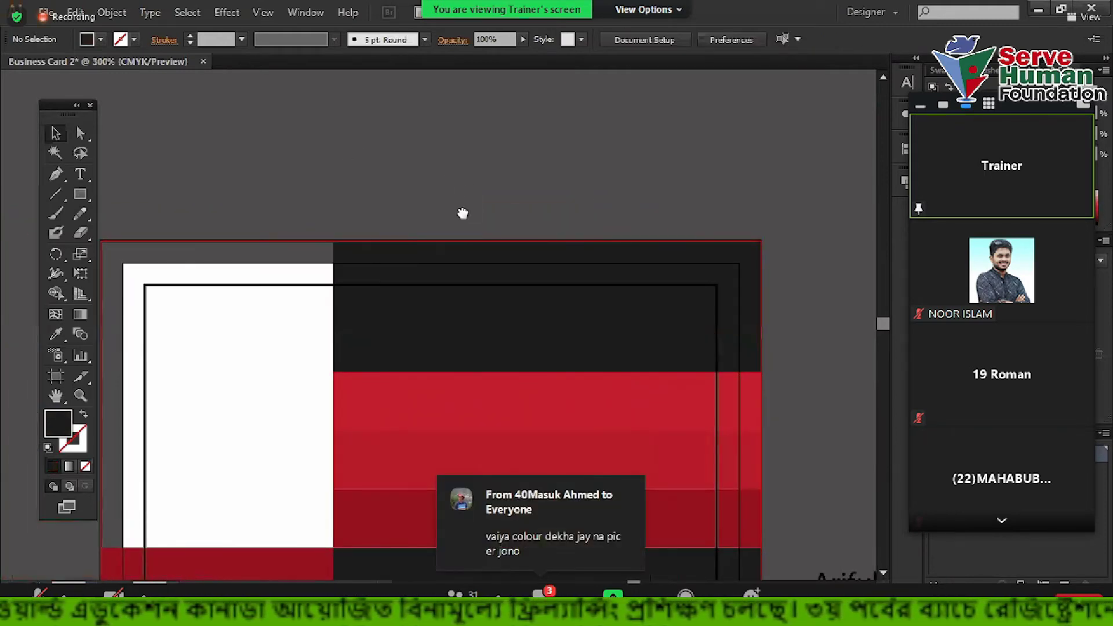
pyautogui.hscroll(5, 452, 231)
pyautogui.scroll(1, 452, 230)
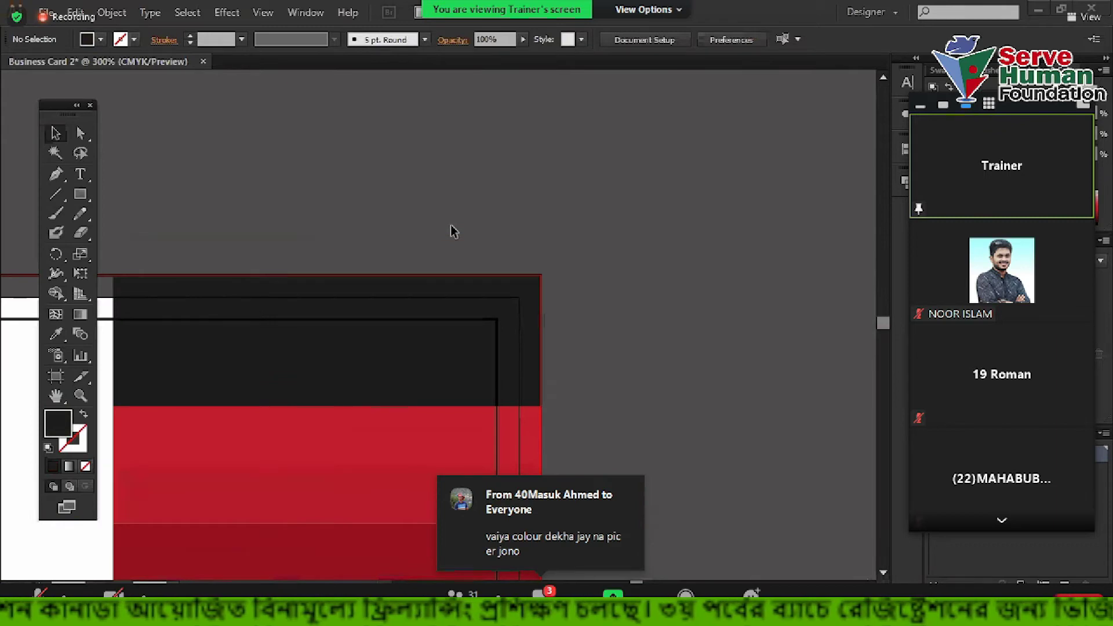
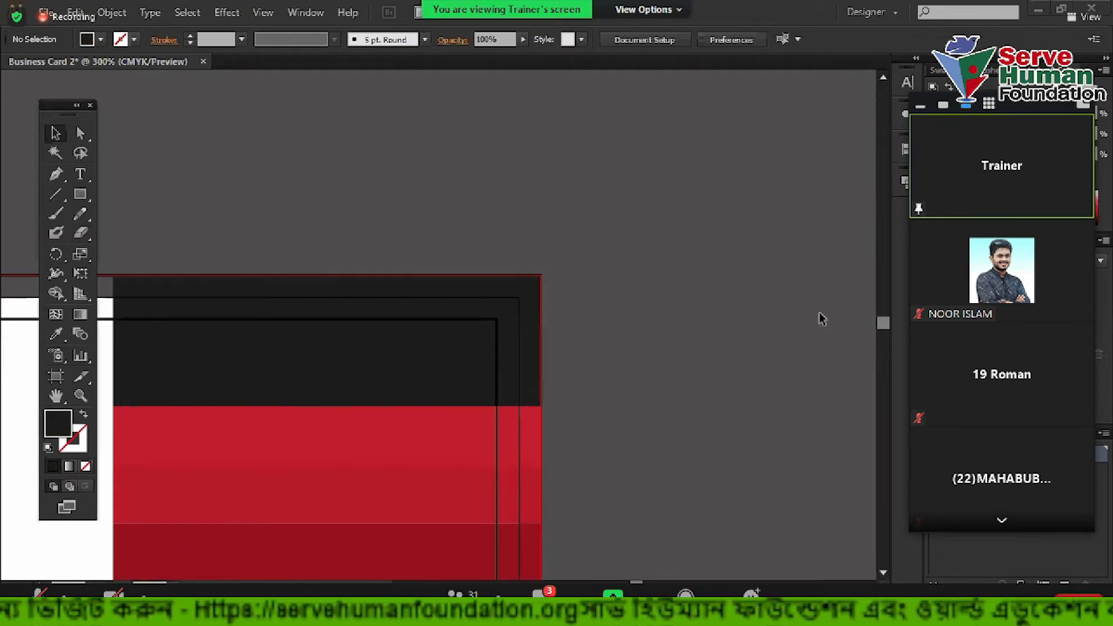
# Draw a horizontal line above the card and give it a black 1 pt stroke
pyautogui.moveTo(661, 306); pyautogui.dragTo(775, 228)
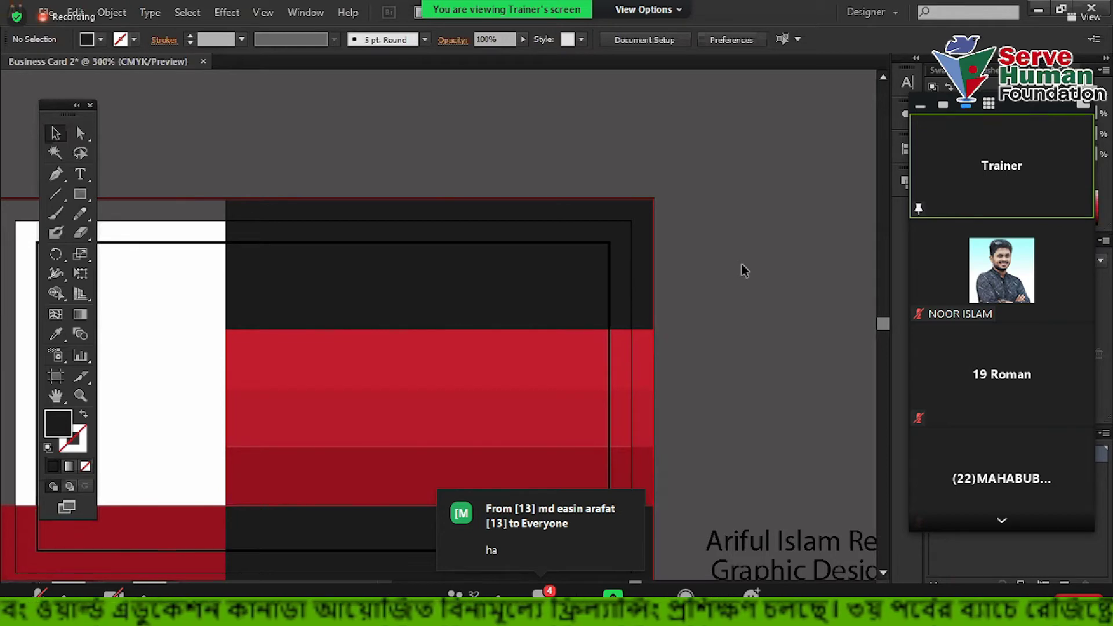
pyautogui.moveTo(765, 217); pyautogui.dragTo(646, 304)
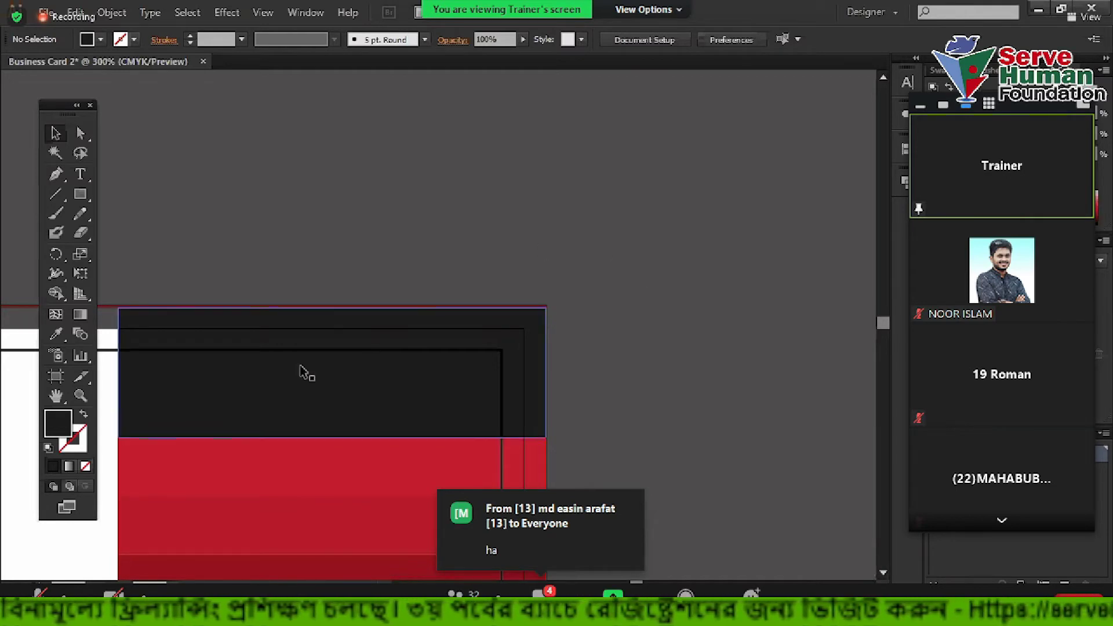
pyautogui.moveTo(385, 221); pyautogui.dragTo(464, 273)
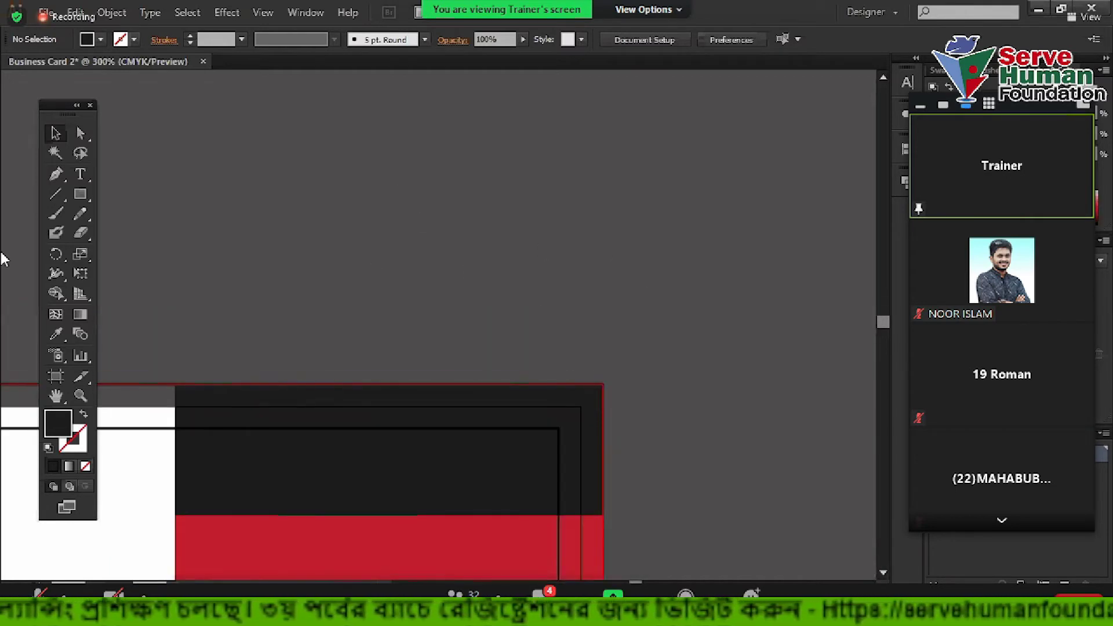
pyautogui.click(56, 194)
pyautogui.moveTo(166, 232); pyautogui.dragTo(655, 231)
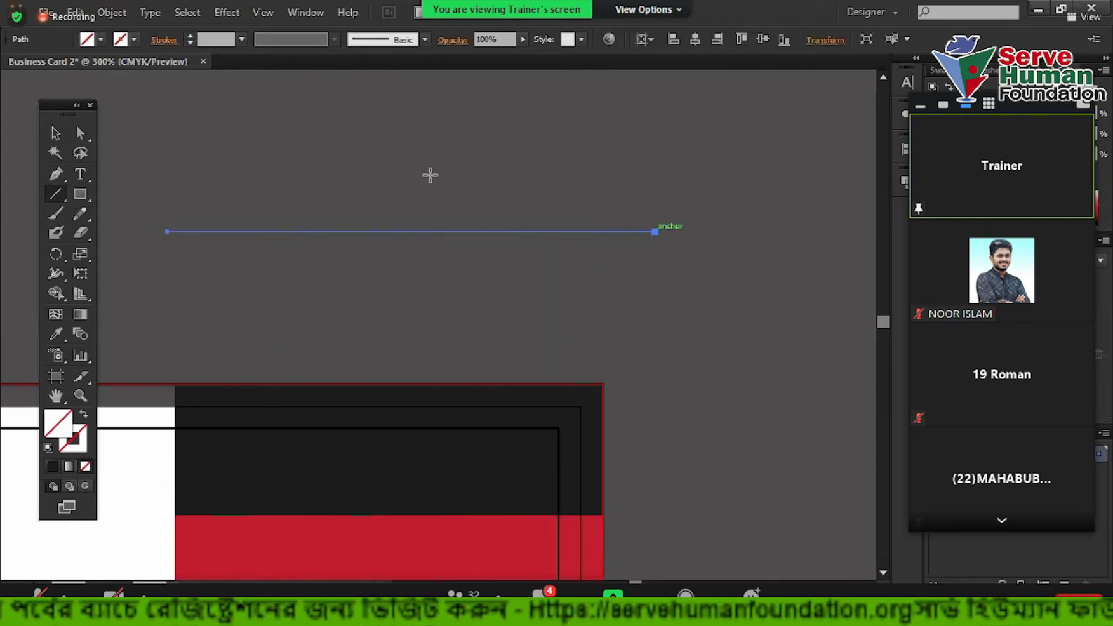
pyautogui.click(56, 132)
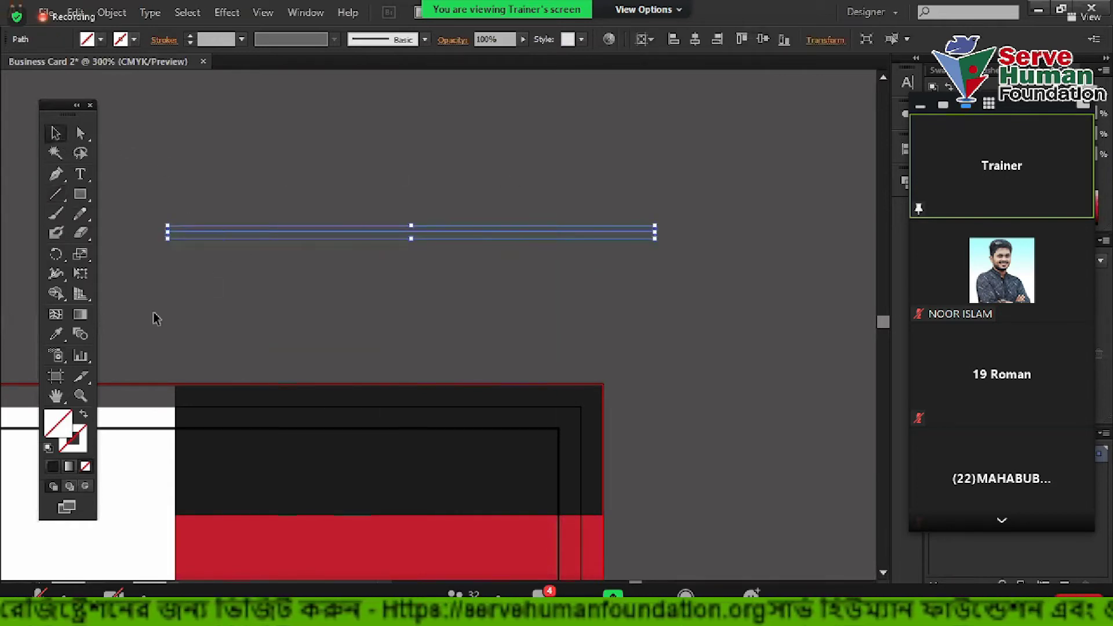
pyautogui.scroll(1, 159, 272)
pyautogui.click(53, 465)
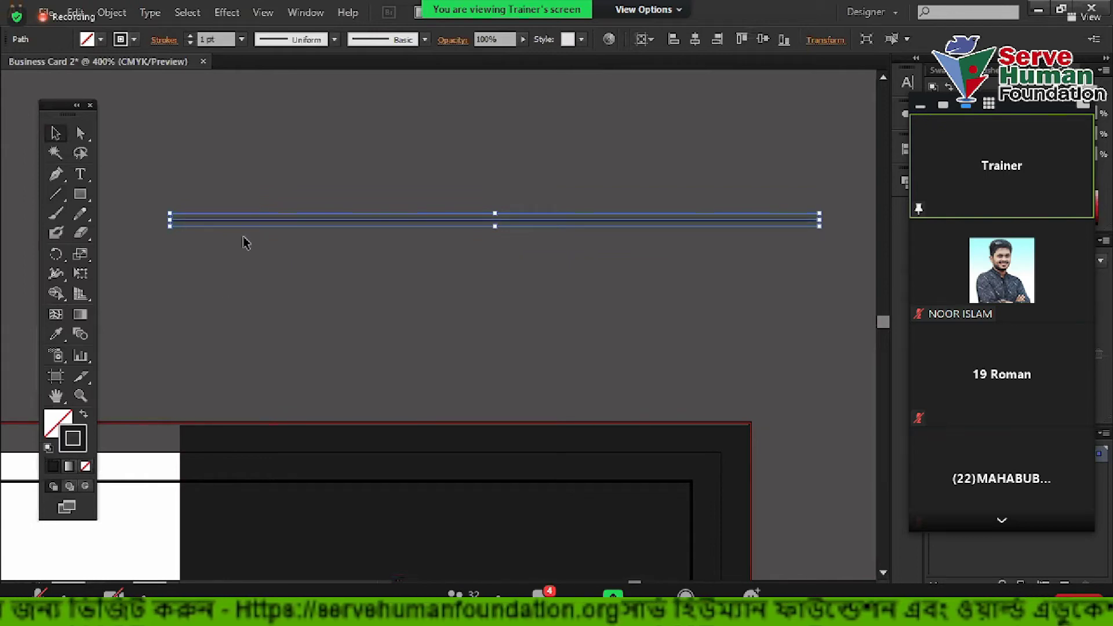
pyautogui.click(338, 228)
pyautogui.click(374, 220)
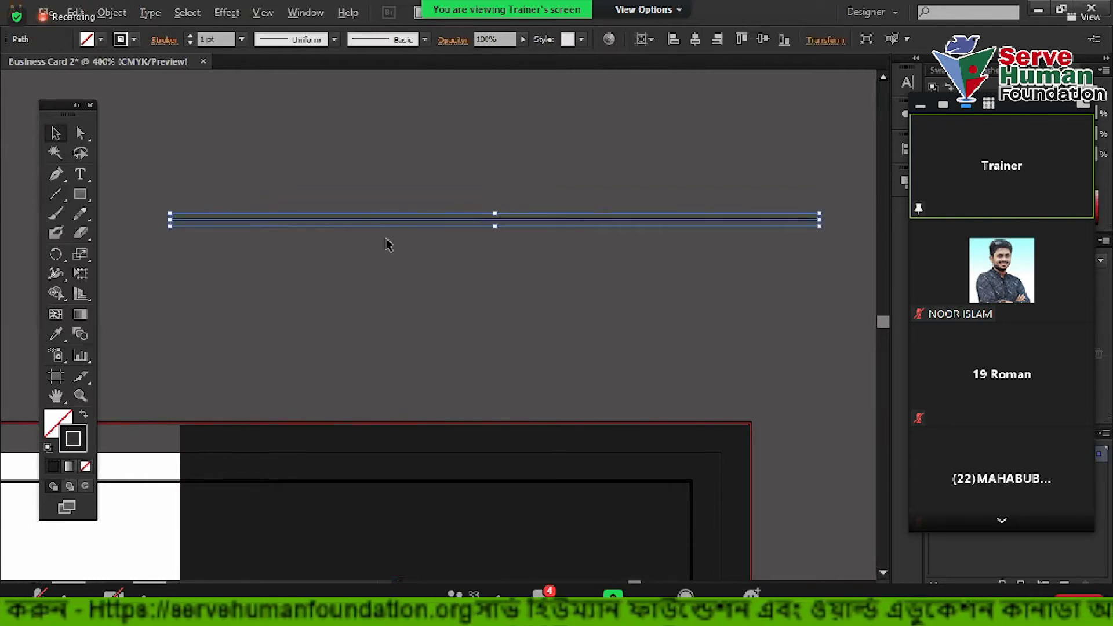
# Make the line's stroke dashed with short 2 pt rounded dashes, forming small dots
pyautogui.scroll(1, 388, 243)
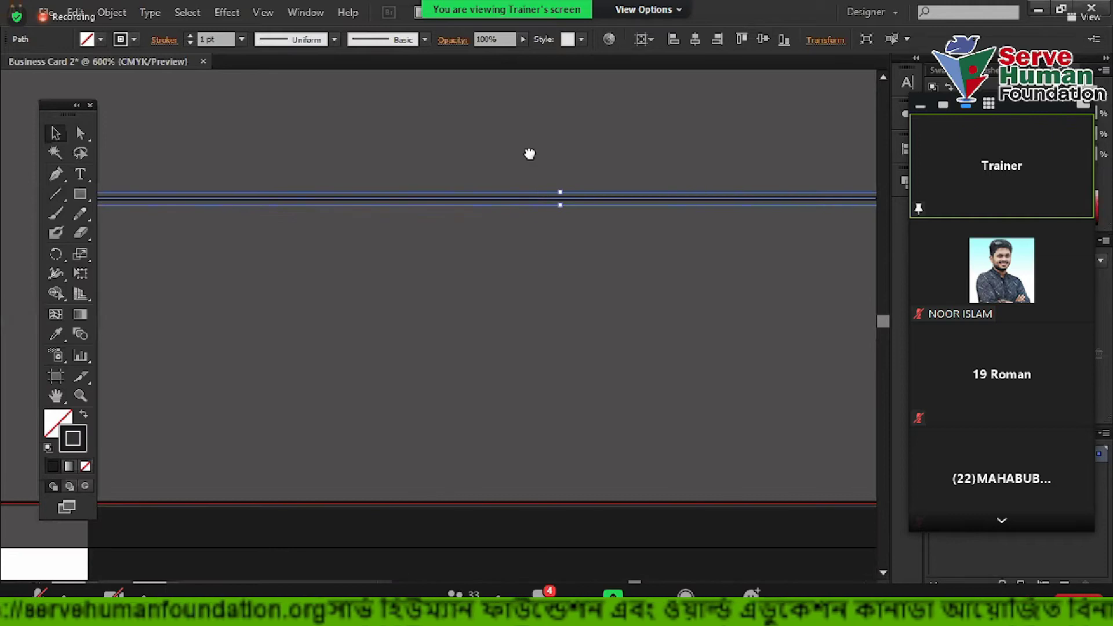
pyautogui.moveTo(530, 154); pyautogui.dragTo(562, 204)
pyautogui.scroll(3, 405, 251)
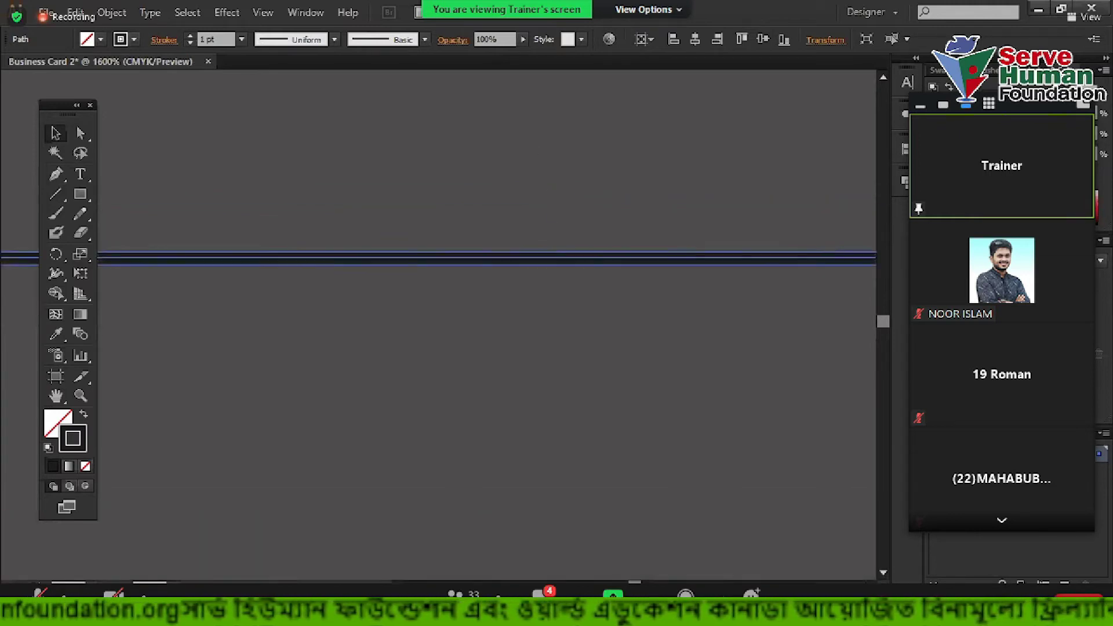
pyautogui.hotkey('ctrl', 'F10')
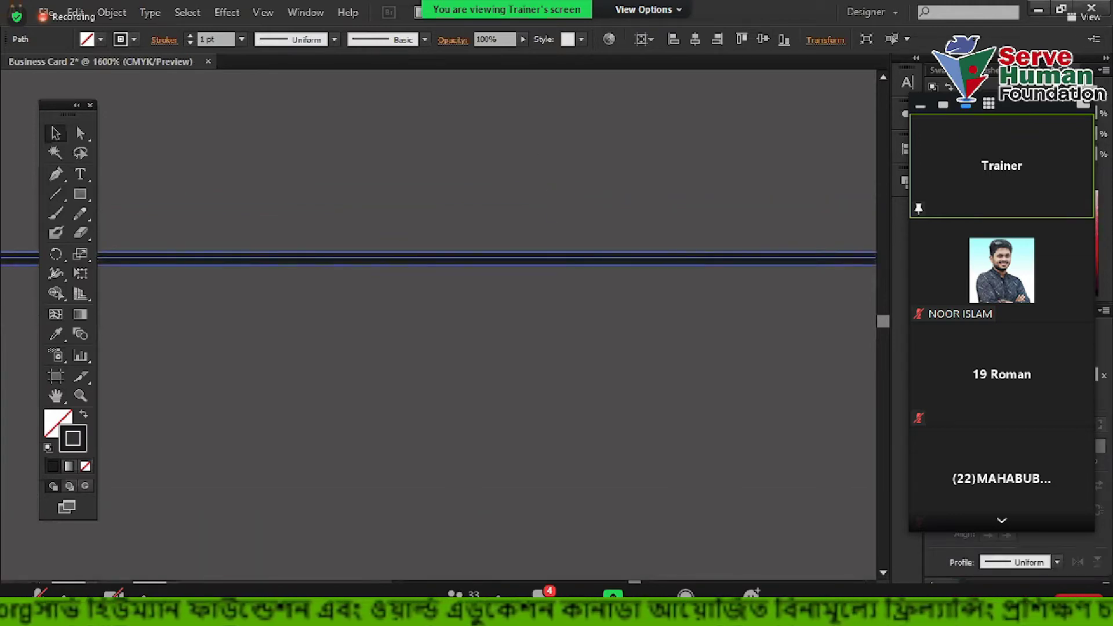
pyautogui.click(935, 424)
pyautogui.scroll(-2, 624, 345)
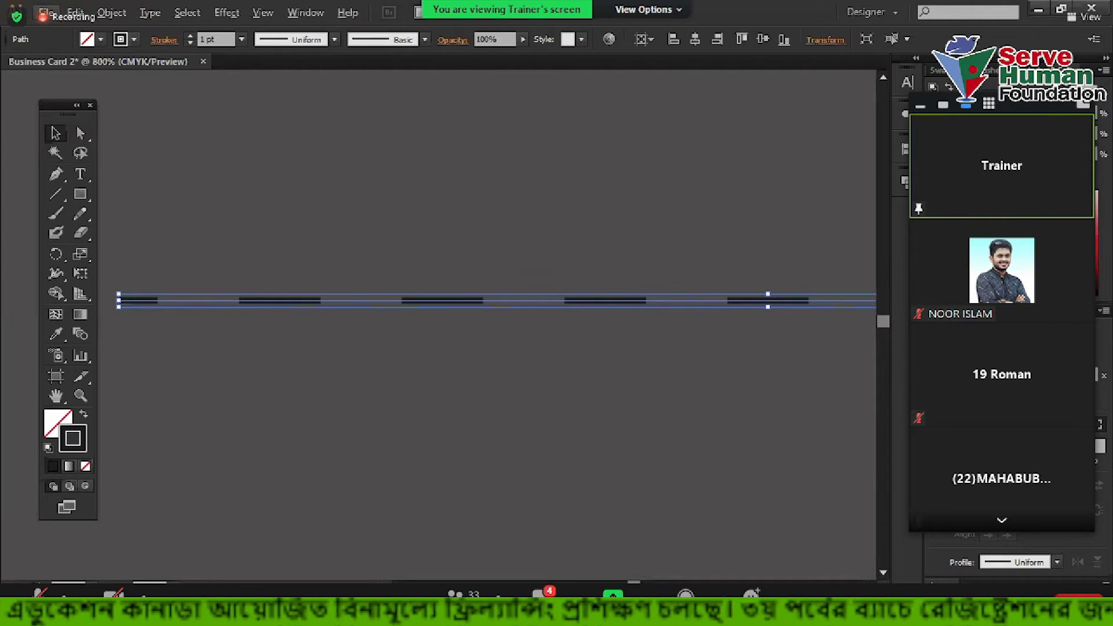
pyautogui.press('Return')
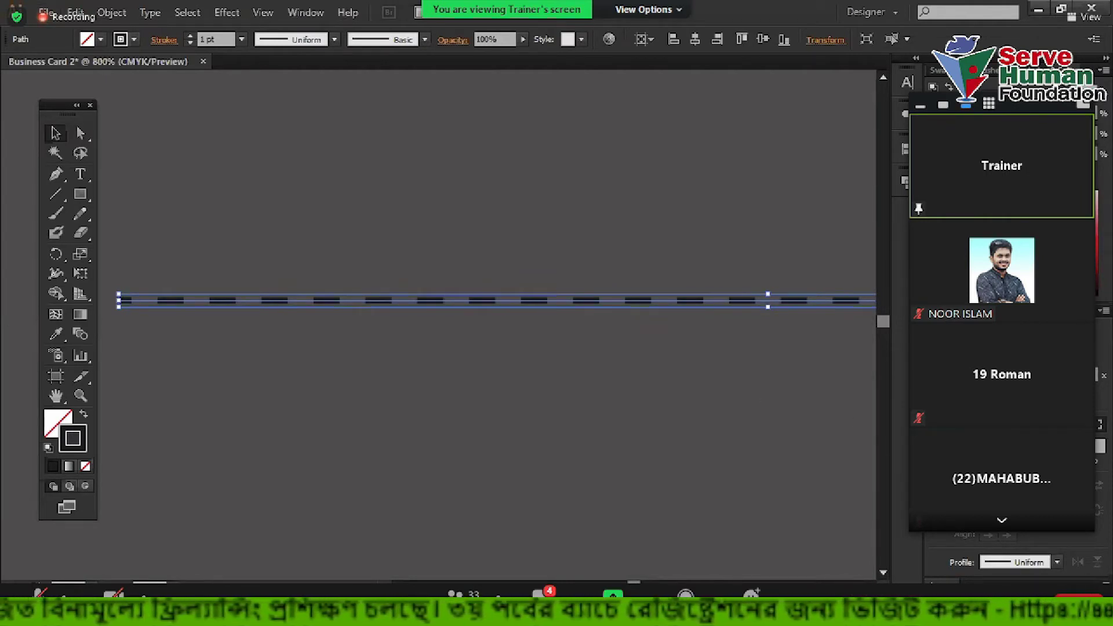
pyautogui.press('Return')
pyautogui.click(603, 405)
pyautogui.moveTo(549, 235); pyautogui.dragTo(639, 358)
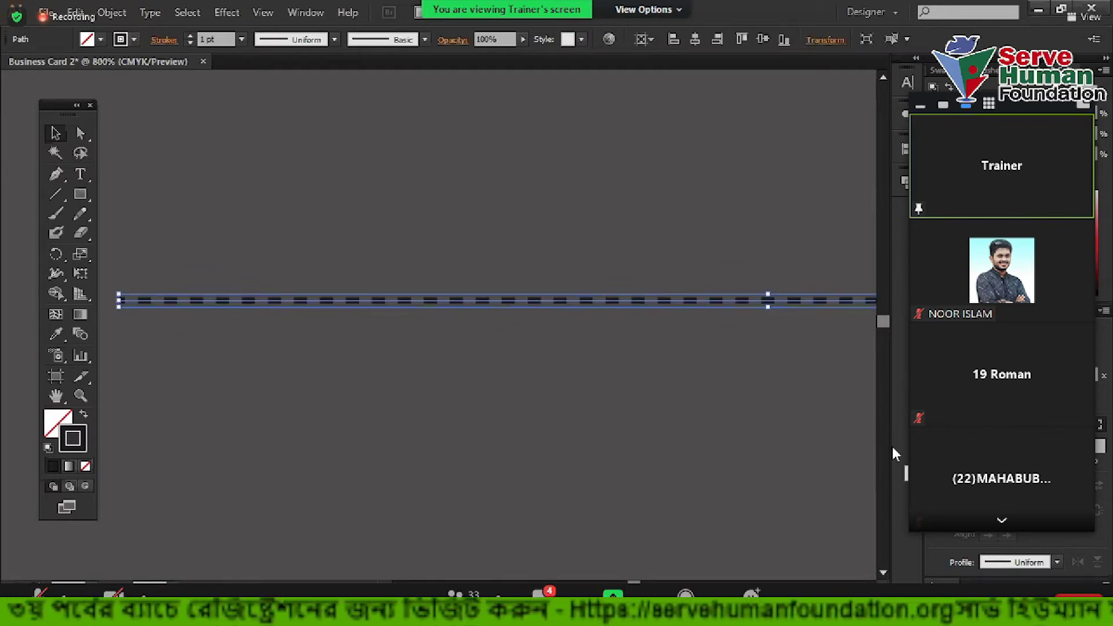
pyautogui.click(617, 367)
pyautogui.moveTo(510, 290); pyautogui.dragTo(689, 417)
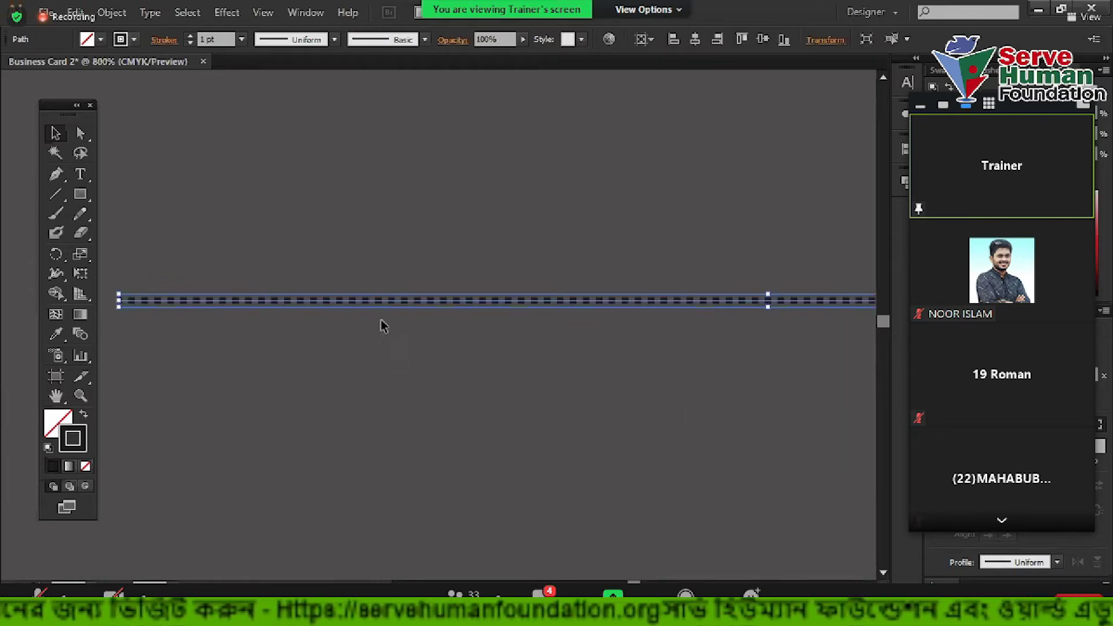
pyautogui.scroll(4, 380, 306)
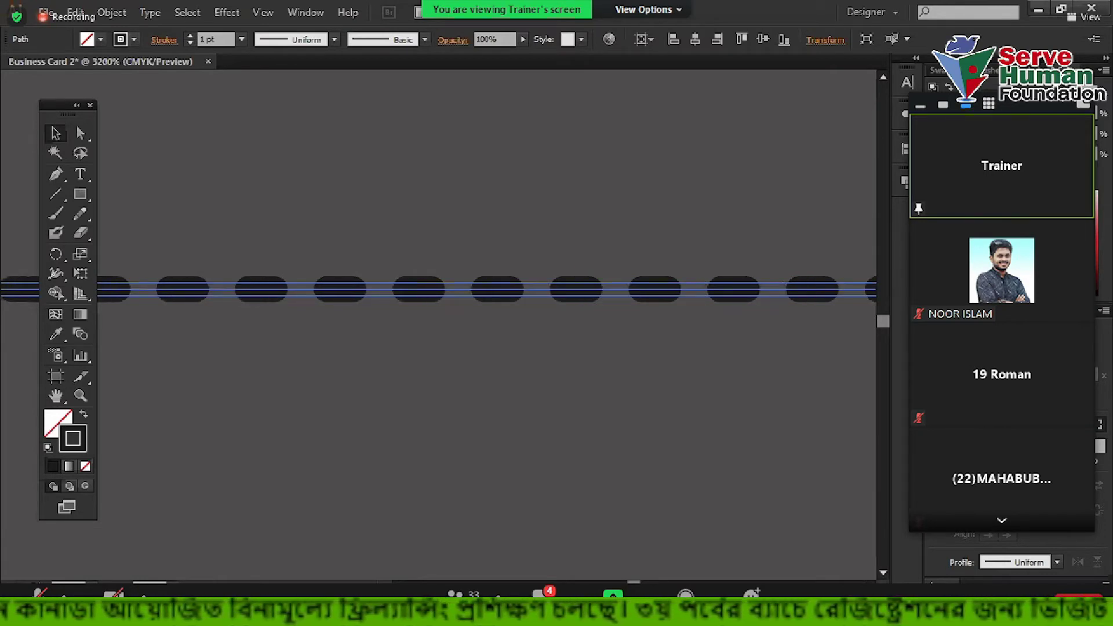
# Move the dotted line down closer above the business card and reselect it
pyautogui.click(571, 374)
pyautogui.scroll(-4, 568, 374)
pyautogui.moveTo(658, 397); pyautogui.dragTo(528, 310)
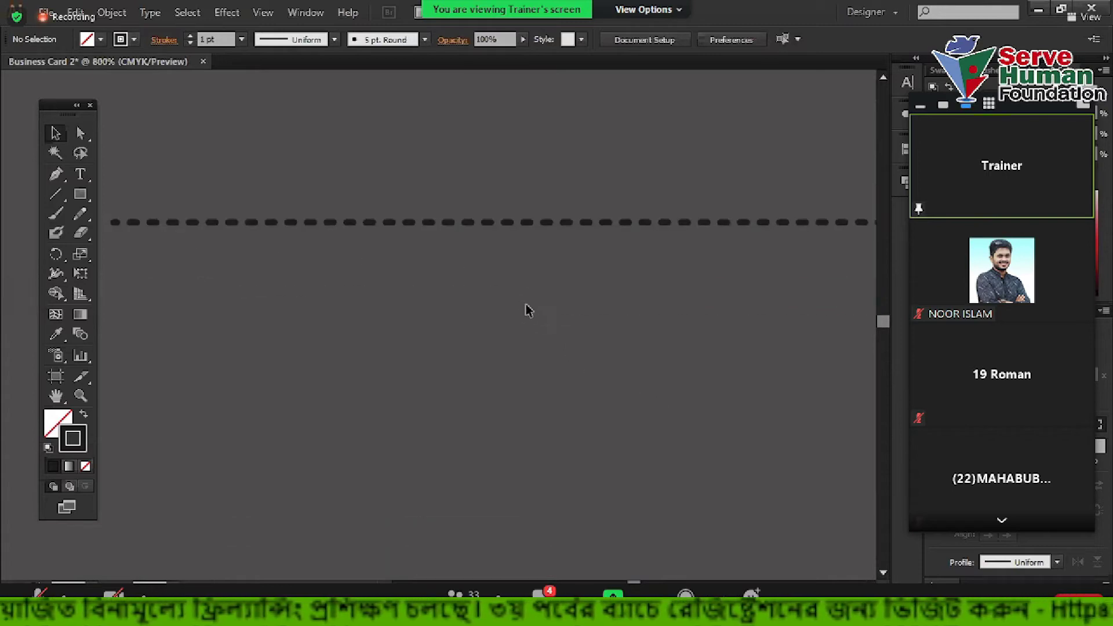
pyautogui.scroll(-3, 566, 256)
pyautogui.moveTo(585, 250); pyautogui.dragTo(582, 347)
pyautogui.moveTo(762, 403); pyautogui.dragTo(606, 301)
pyautogui.click(591, 246)
pyautogui.moveTo(555, 210); pyautogui.dragTo(692, 316)
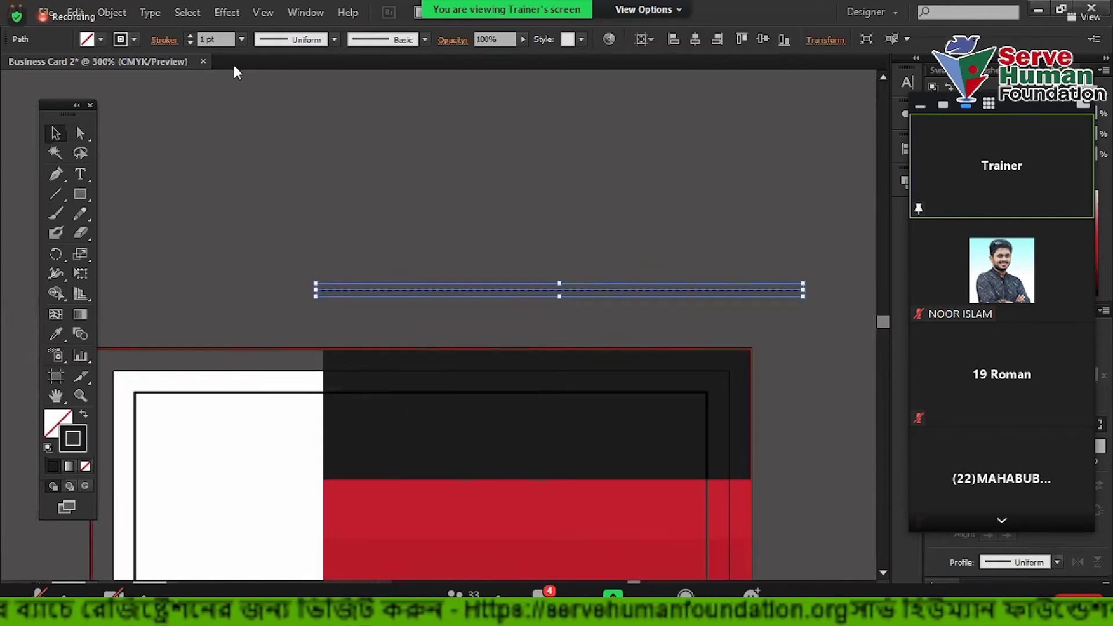
# Raise the dotted line's stroke weight to 2 pt
pyautogui.click(191, 35)
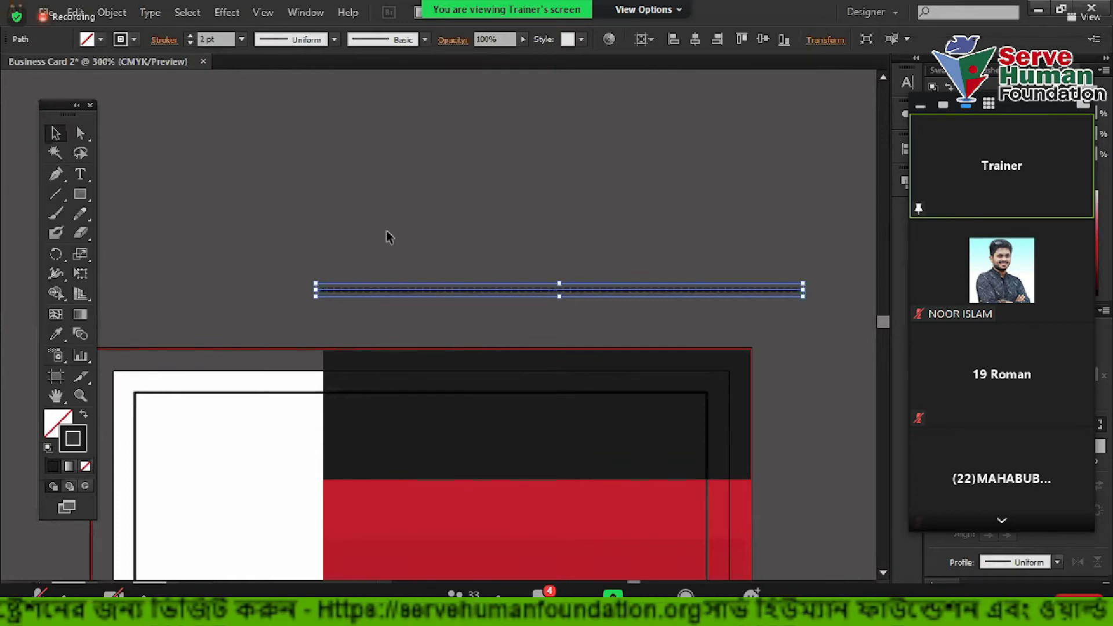
pyautogui.click(439, 268)
pyautogui.scroll(2, 348, 326)
pyautogui.moveTo(368, 181); pyautogui.dragTo(574, 336)
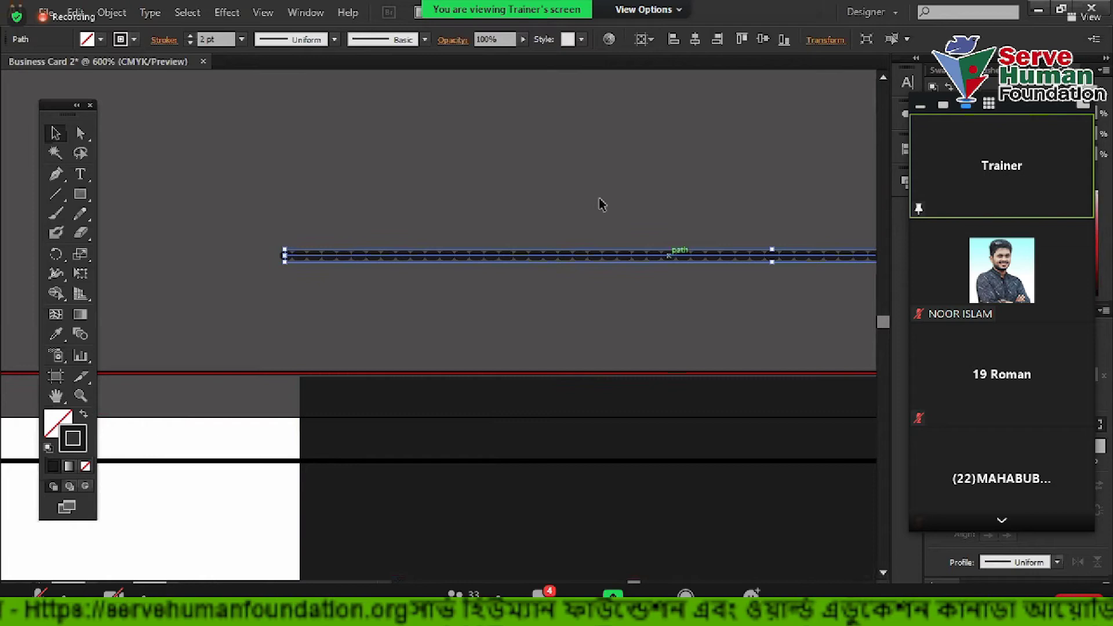
pyautogui.click(574, 174)
pyautogui.scroll(-2, 494, 224)
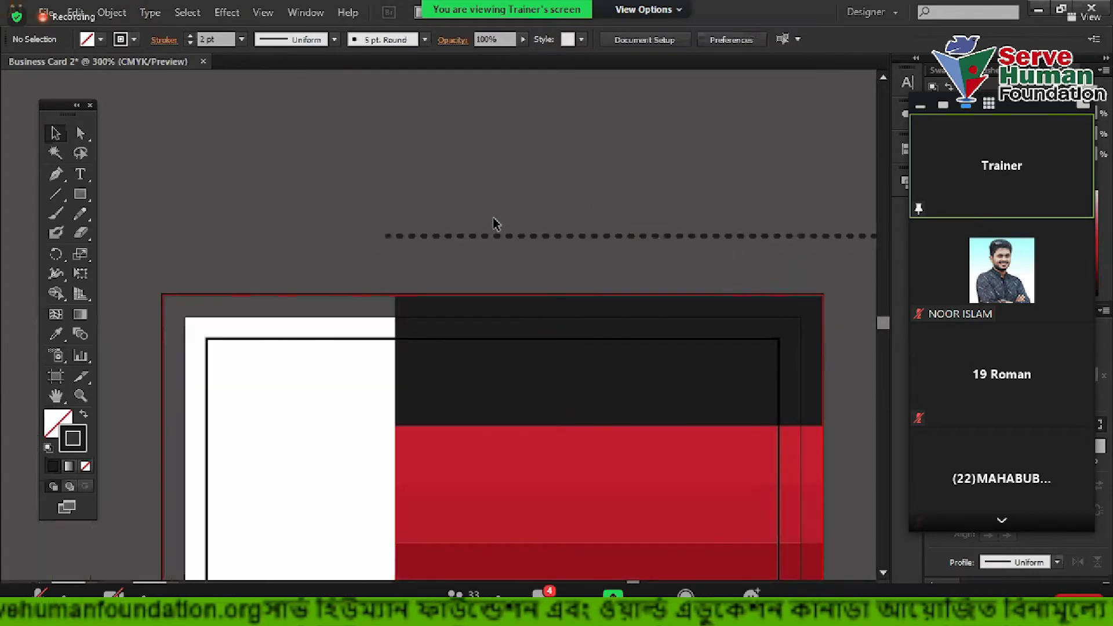
pyautogui.hscroll(3, 432, 241)
pyautogui.scroll(1, 215, 212)
pyautogui.scroll(1, 216, 212)
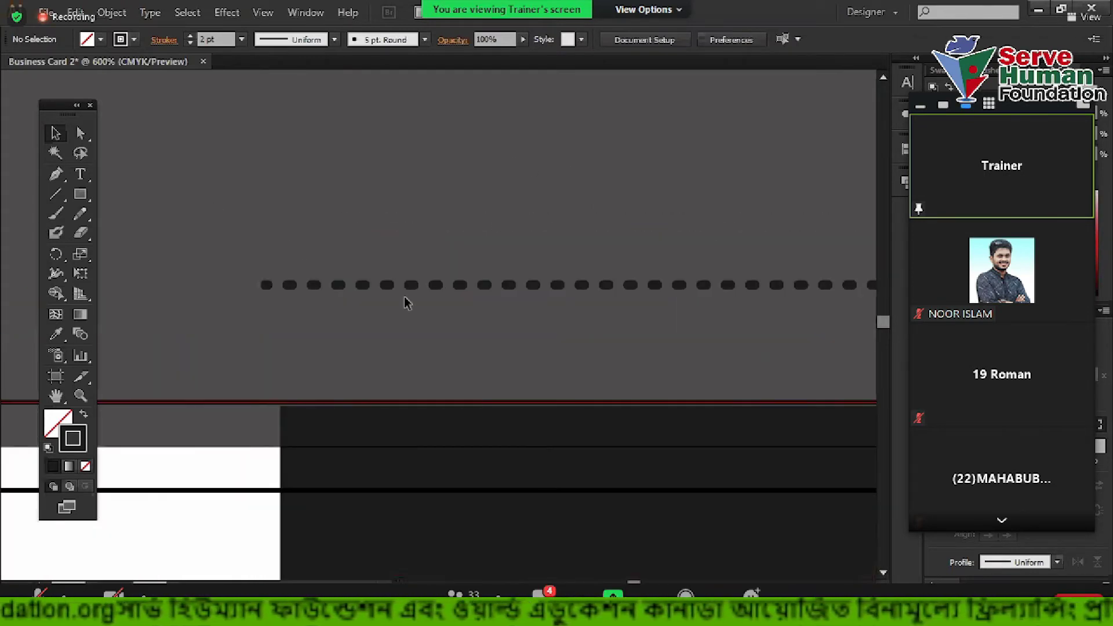
# Alt-drag a copy of the dotted row just above it, then repeat with Ctrl+D to stack more rows
pyautogui.click(442, 287)
pyautogui.scroll(1, 441, 288)
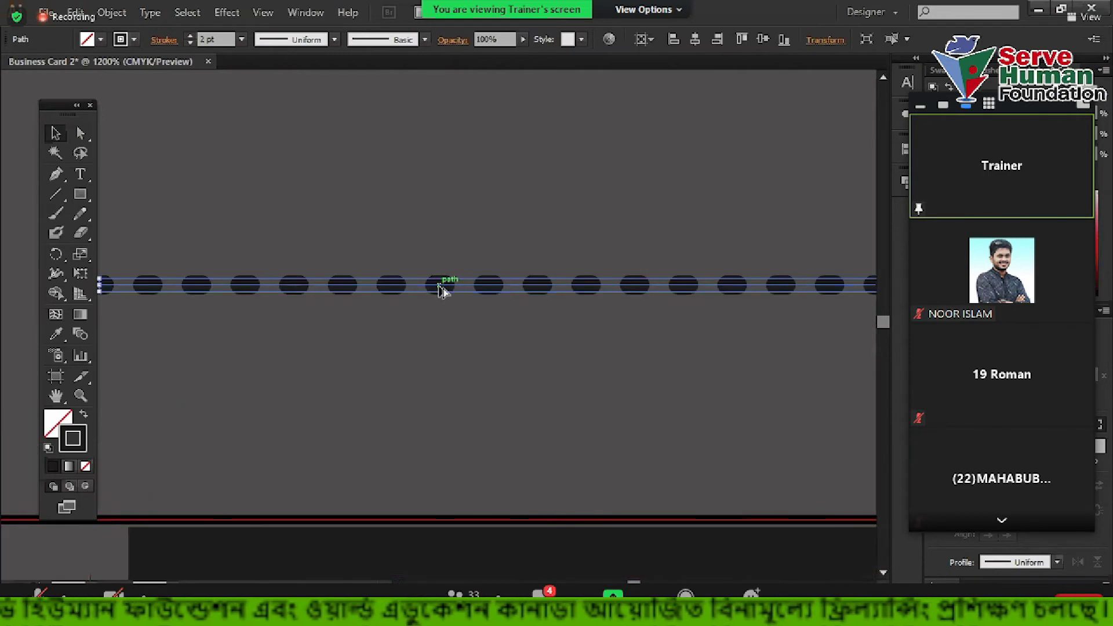
pyautogui.moveTo(440, 288); pyautogui.dragTo(447, 238)
pyautogui.scroll(-2, 460, 286)
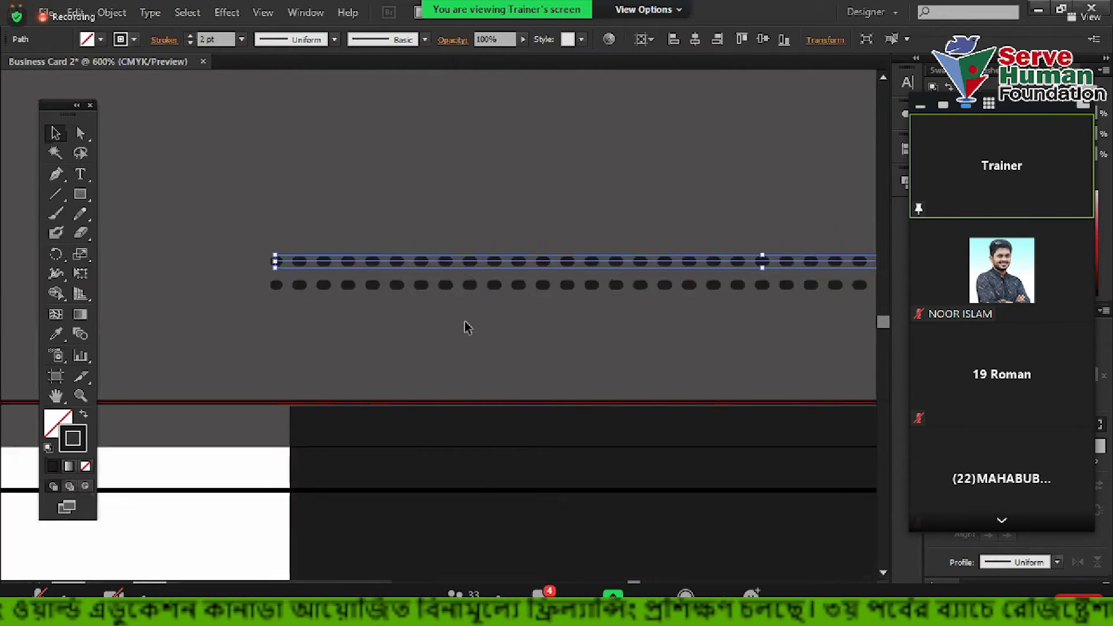
pyautogui.hotkey('ctrl', 'd')
pyautogui.hotkey('ctrl', 'd')
pyautogui.hotkey('ctrl', 'd')
pyautogui.hotkey('ctrl', 'd')
pyautogui.hotkey('ctrl', 'd')
pyautogui.hotkey('ctrl', 'd')
pyautogui.hotkey('ctrl', 'd')
pyautogui.hotkey('ctrl', 'd')
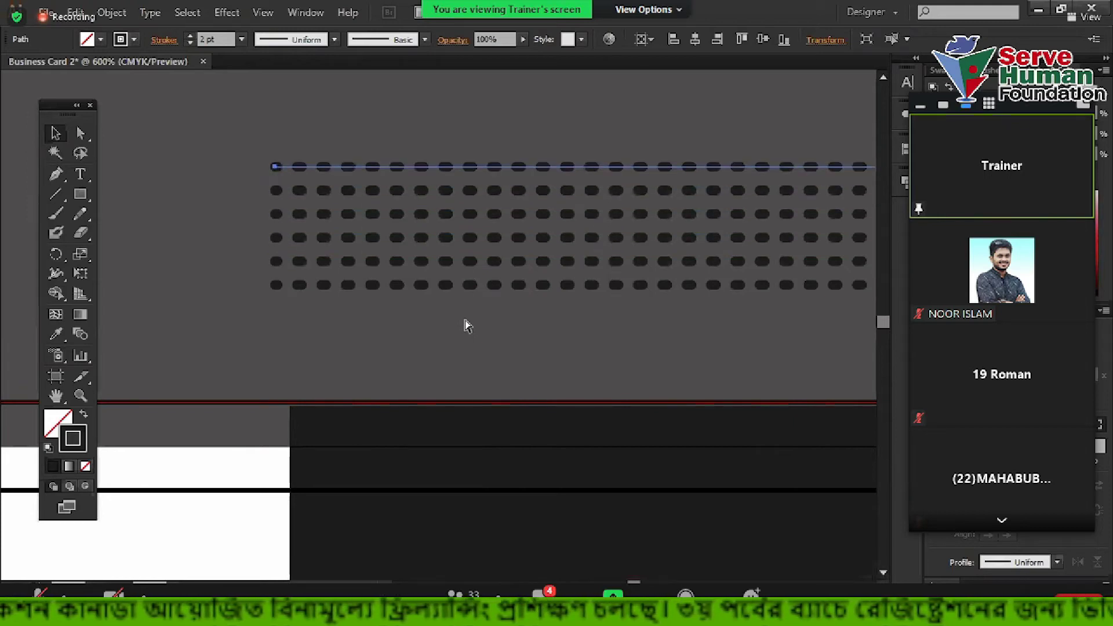
pyautogui.scroll(-1, 493, 376)
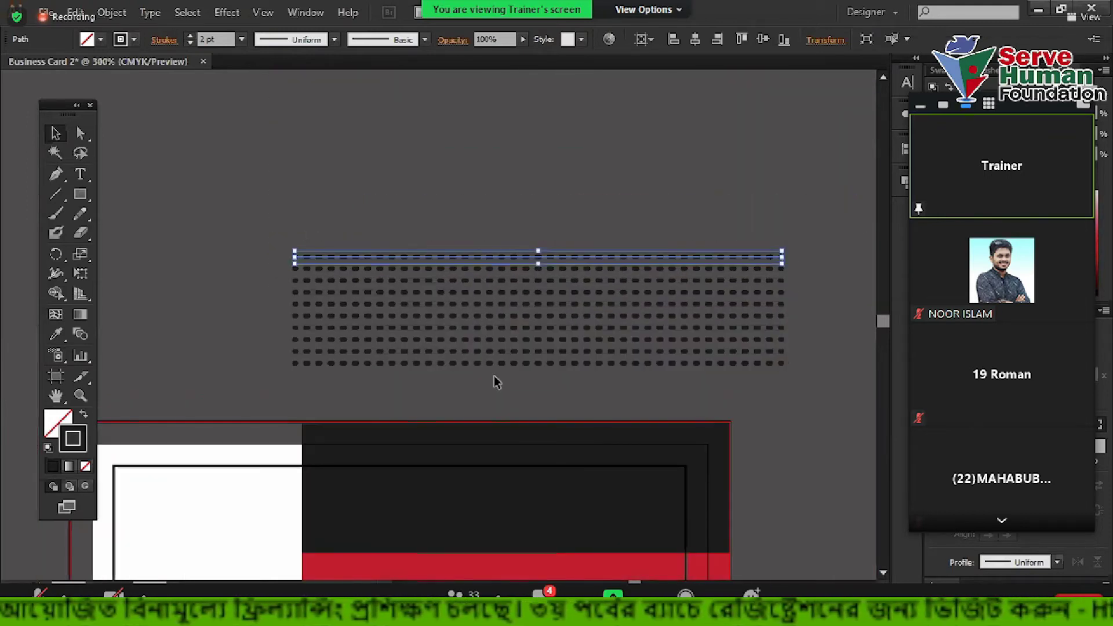
pyautogui.hotkey('ctrl', 'd')
pyautogui.hotkey('ctrl', 'd')
pyautogui.hotkey('ctrl', 'd')
pyautogui.hotkey('ctrl', 'd')
pyautogui.hotkey('ctrl', 'd')
pyautogui.hotkey('ctrl', 'd')
pyautogui.hotkey('ctrl', 'd')
pyautogui.hotkey('ctrl', 'd')
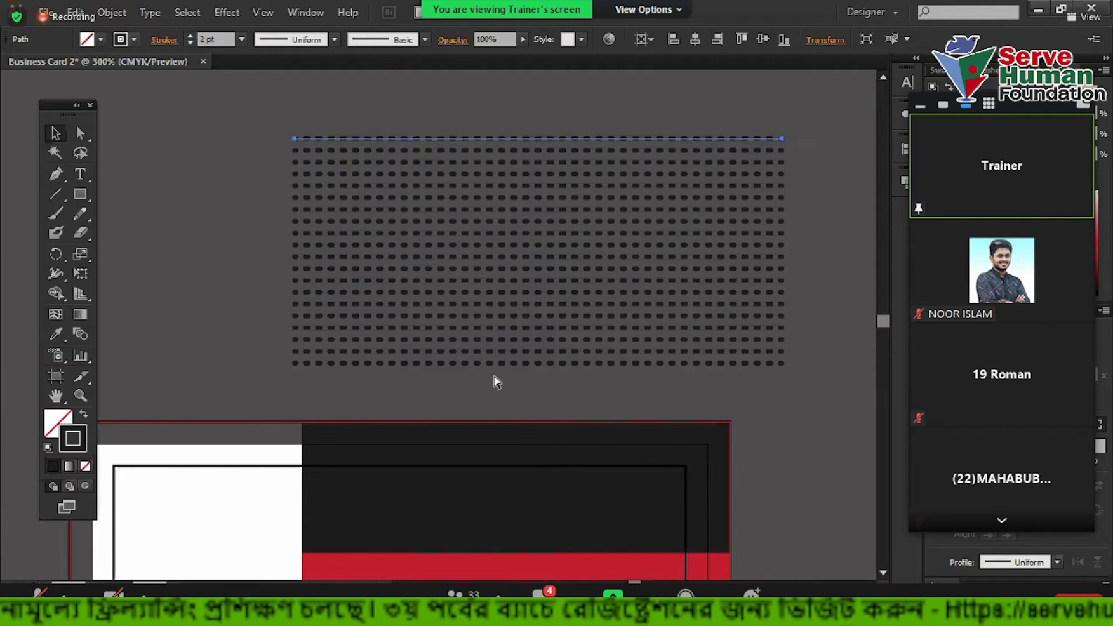
pyautogui.scroll(-1, 293, 306)
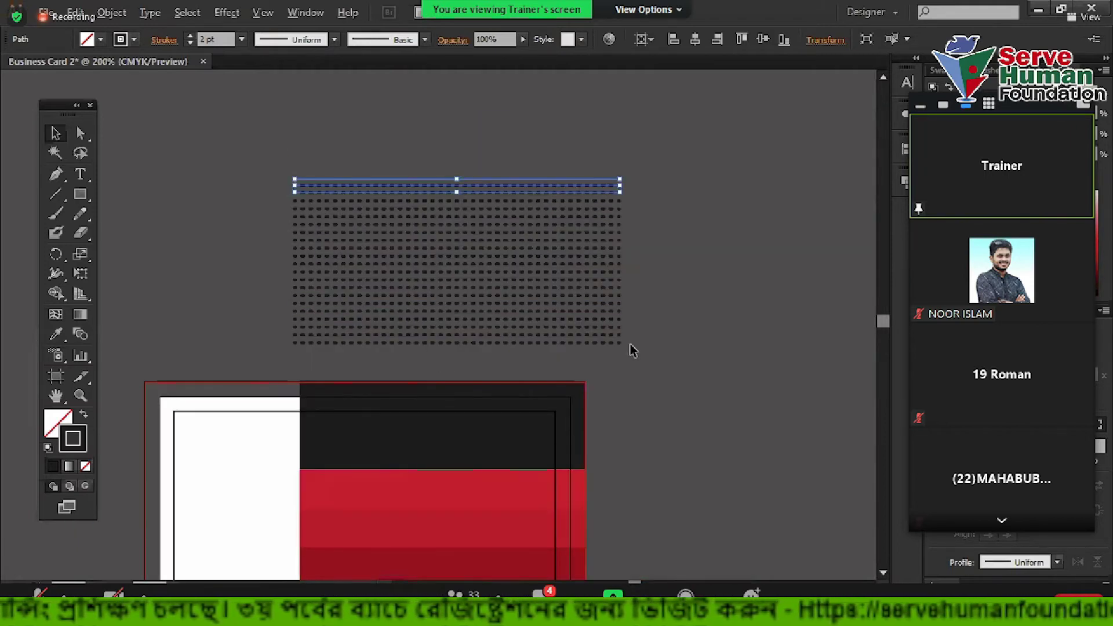
pyautogui.moveTo(651, 315); pyautogui.dragTo(693, 349)
pyautogui.scroll(1, 692, 348)
pyautogui.click(704, 313)
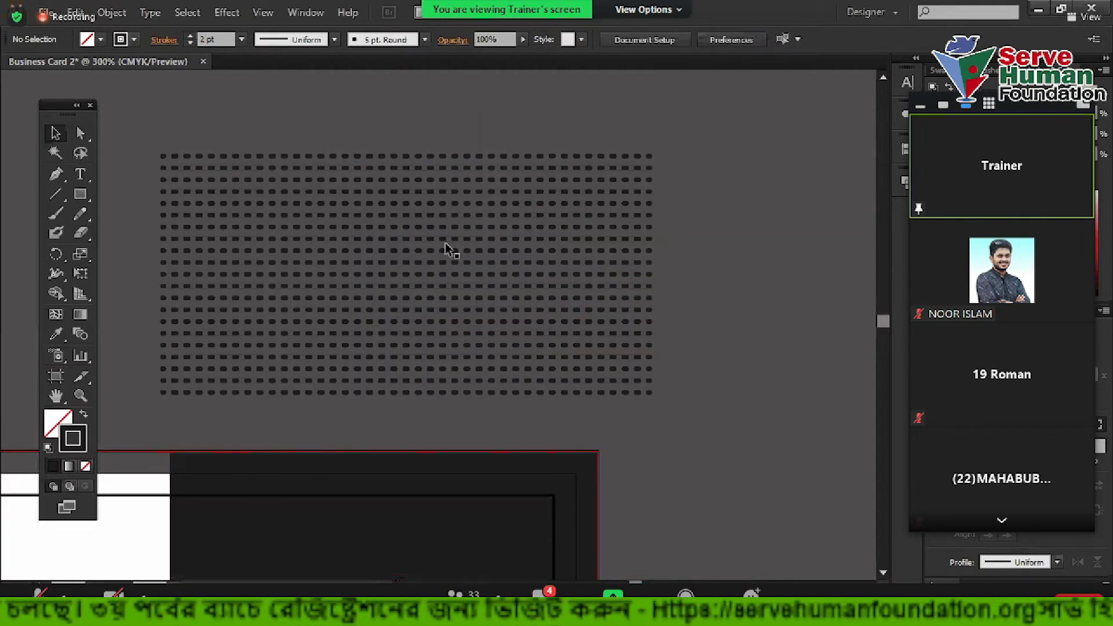
# Marquee-select all two dozen or so dashed-line rows of the dot grid above the card
pyautogui.moveTo(144, 105); pyautogui.dragTo(730, 410)
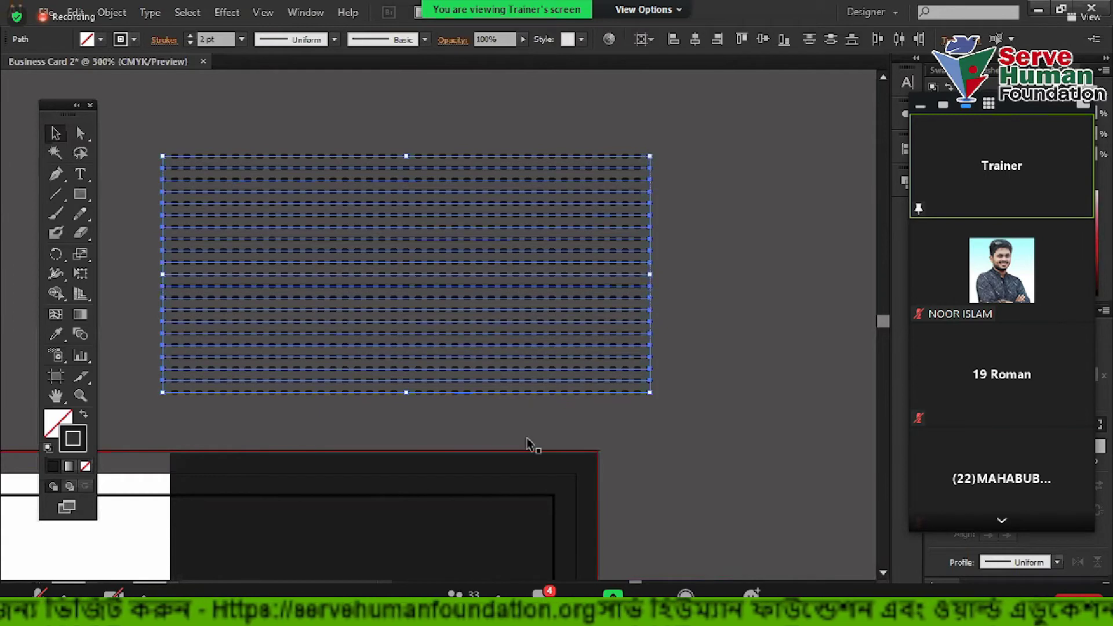
pyautogui.moveTo(347, 120); pyautogui.dragTo(702, 254)
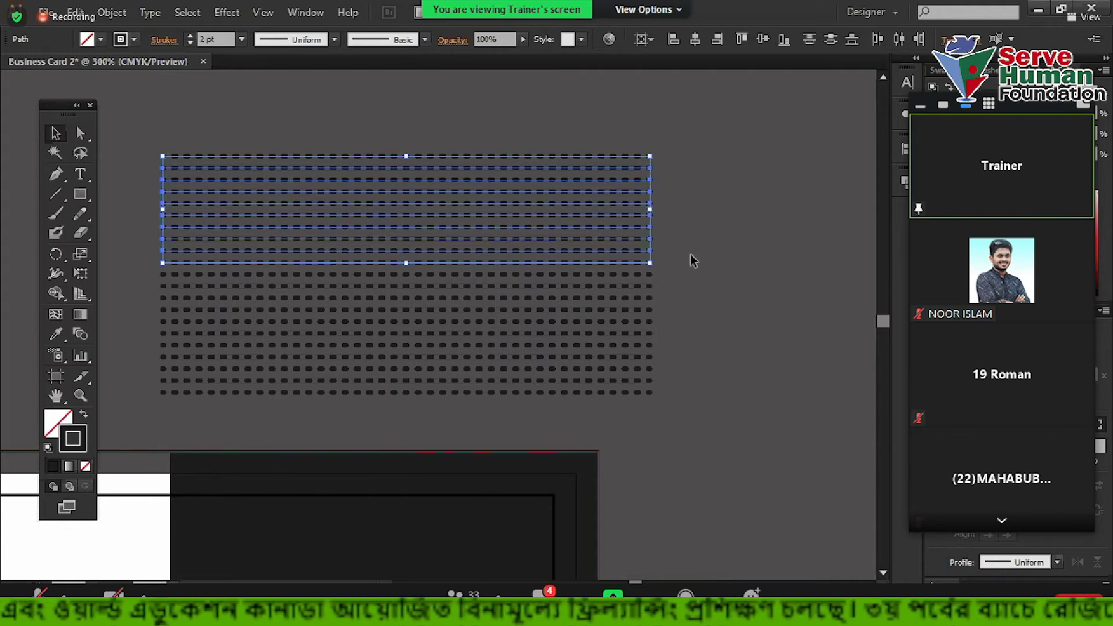
pyautogui.click(298, 122)
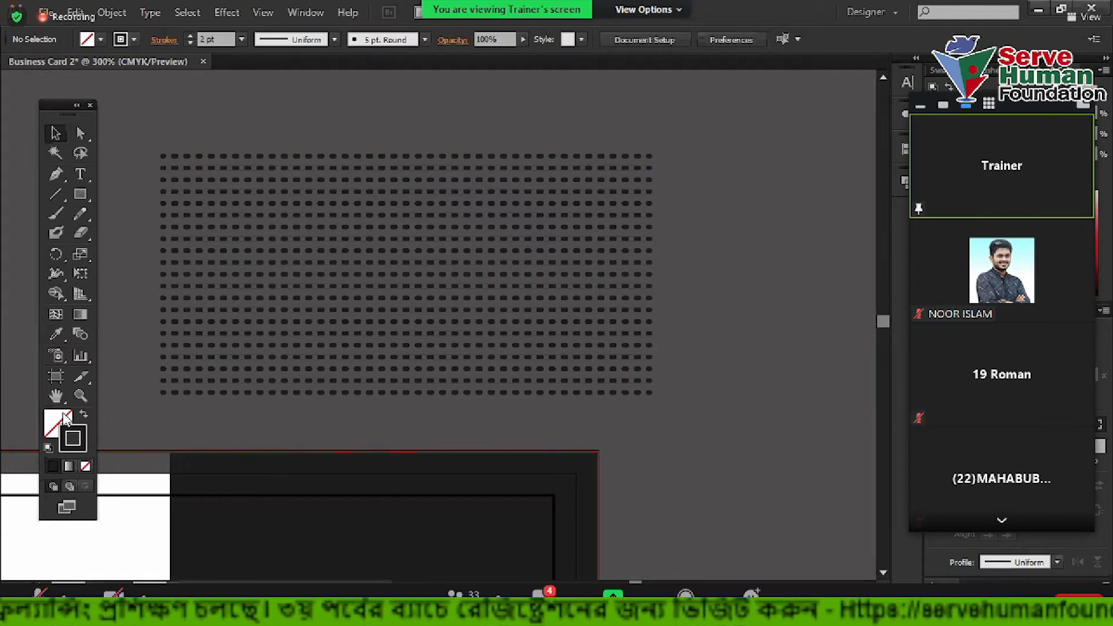
pyautogui.moveTo(284, 115); pyautogui.dragTo(594, 359)
pyautogui.moveTo(675, 383); pyautogui.dragTo(383, 135)
pyautogui.click(377, 106)
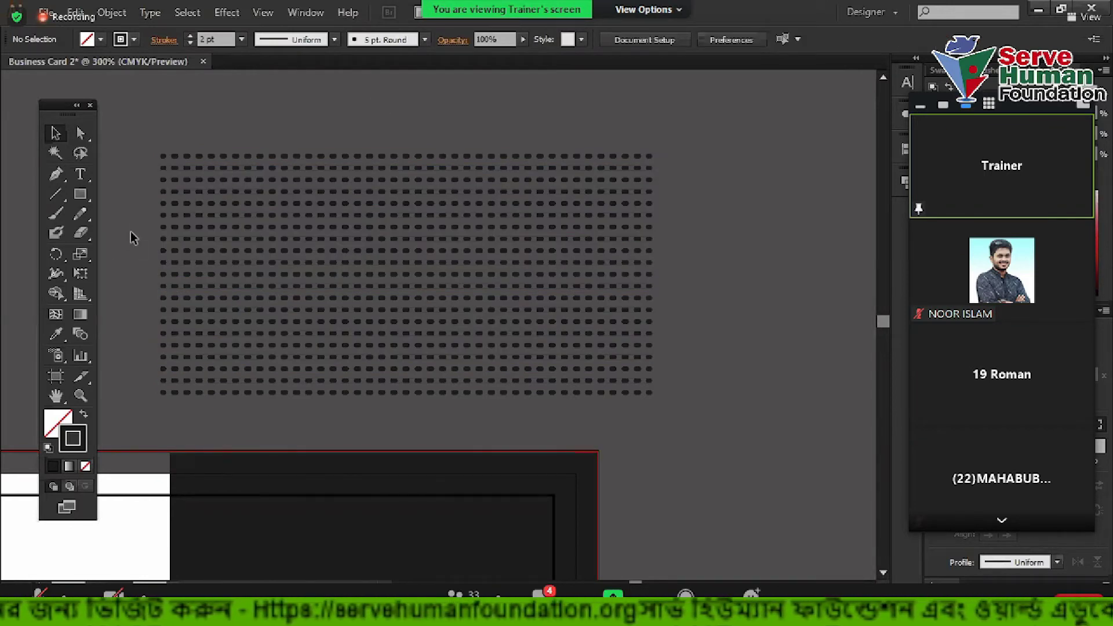
pyautogui.scroll(1, 129, 235)
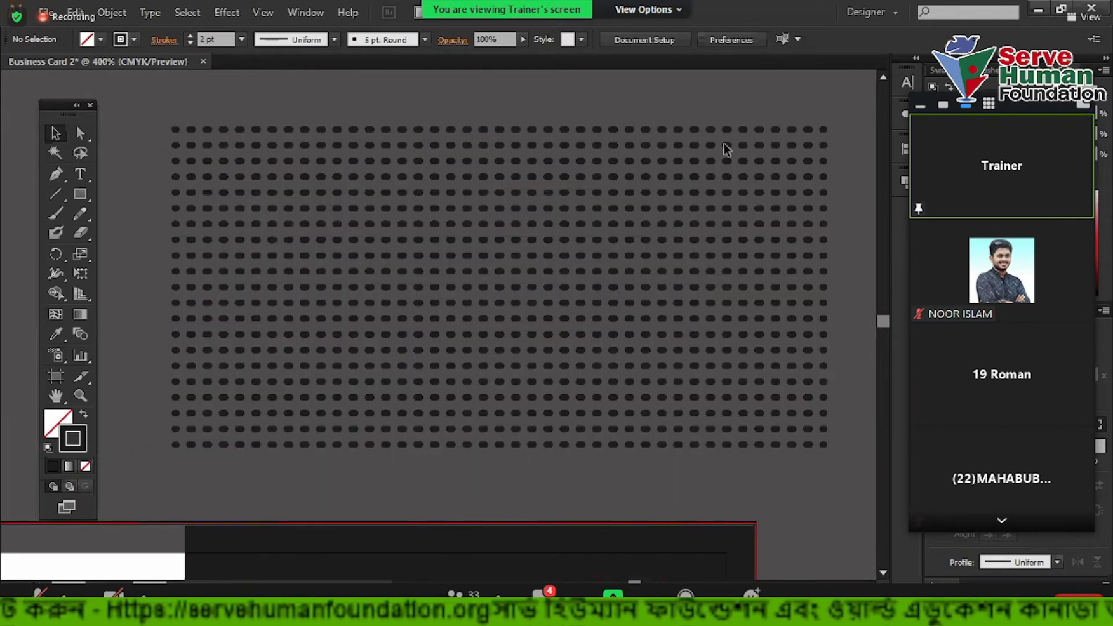
pyautogui.scroll(-1, 290, 264)
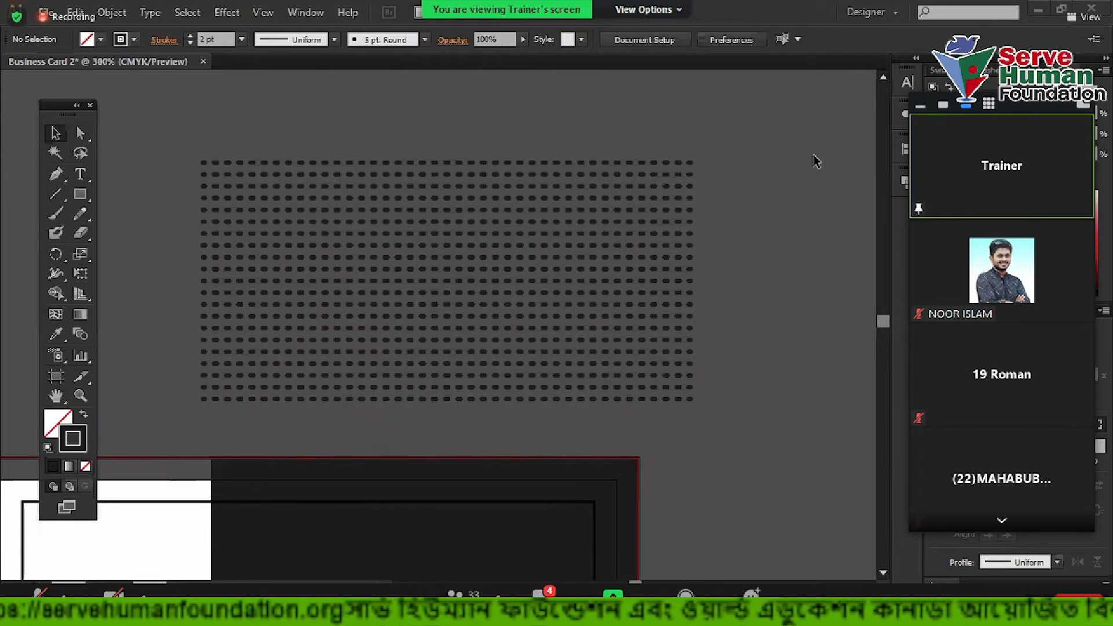
pyautogui.moveTo(773, 228)
pyautogui.mouseDown()
pyautogui.moveTo(763, 219)
pyautogui.moveTo(761, 232)
pyautogui.mouseUp()
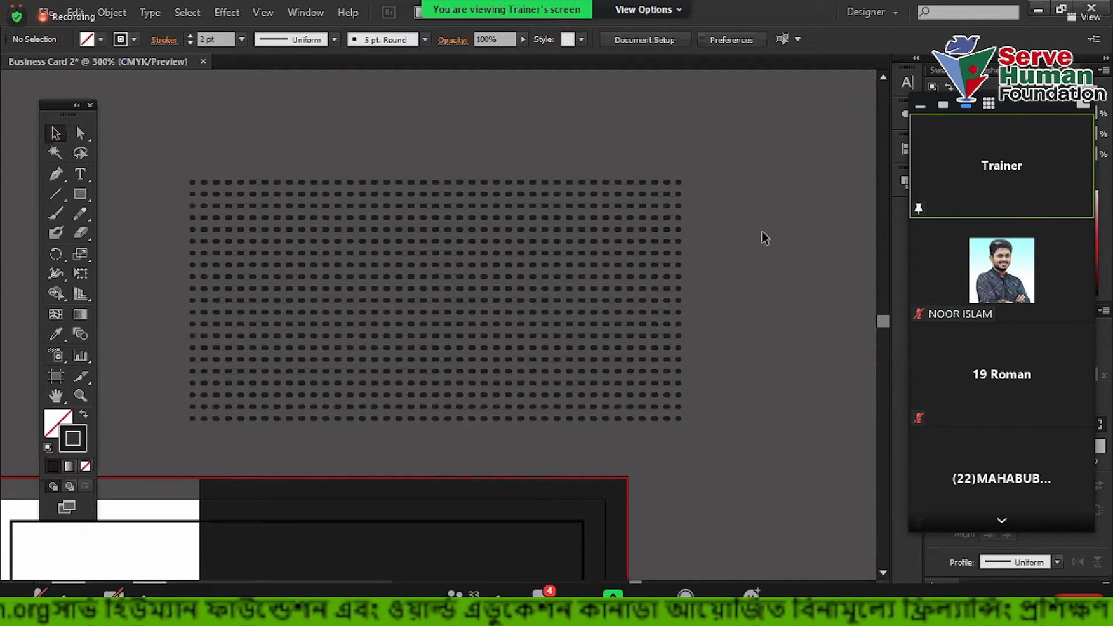
pyautogui.scroll(-1, 764, 237)
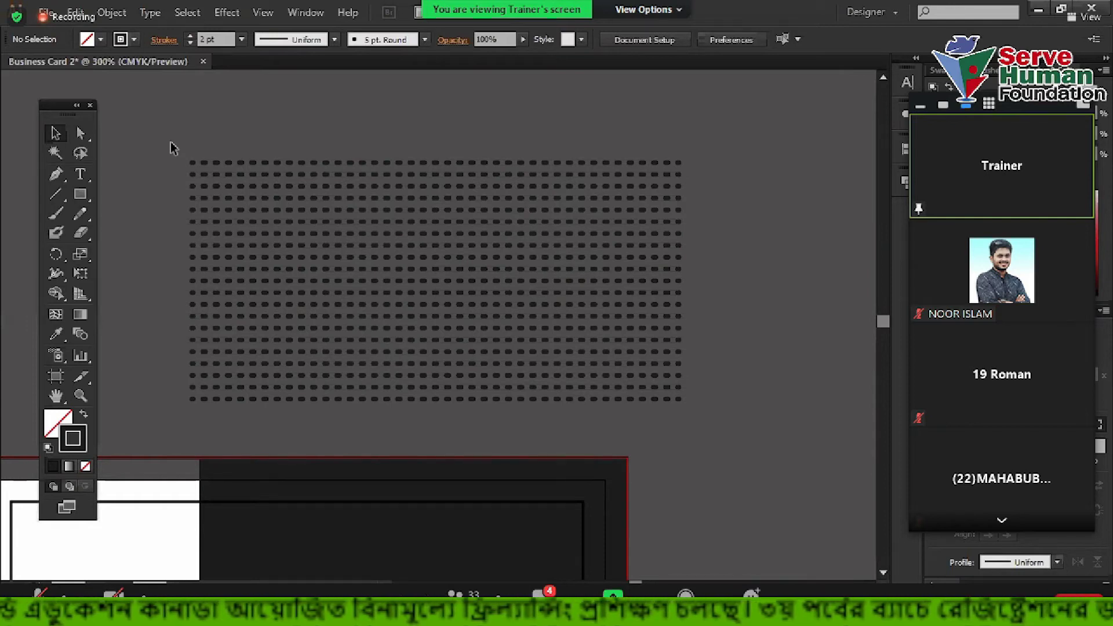
pyautogui.moveTo(167, 123)
pyautogui.mouseDown()
pyautogui.moveTo(517, 351)
pyautogui.moveTo(742, 426)
pyautogui.mouseUp()
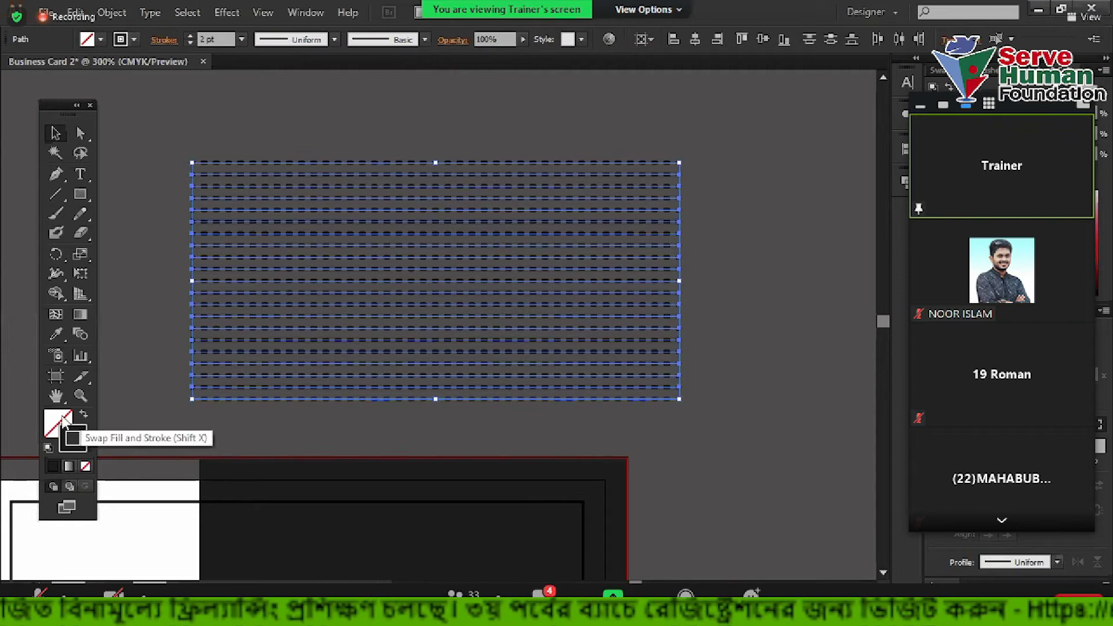
# Apply Object > Expand Appearance to the selected dashed lines
pyautogui.click(74, 439)
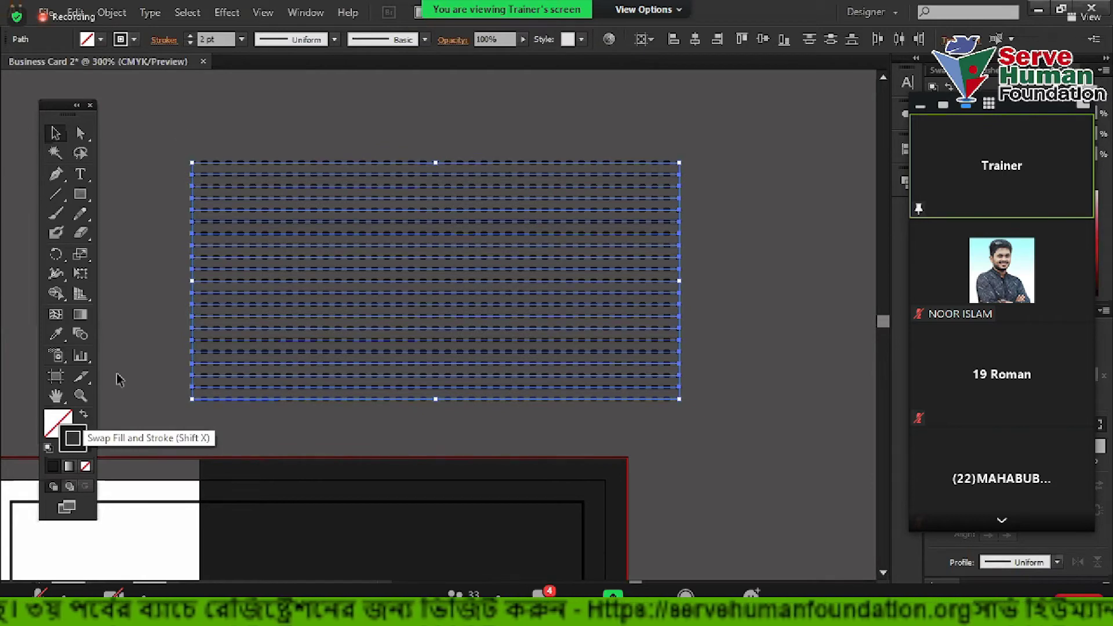
pyautogui.click(168, 128)
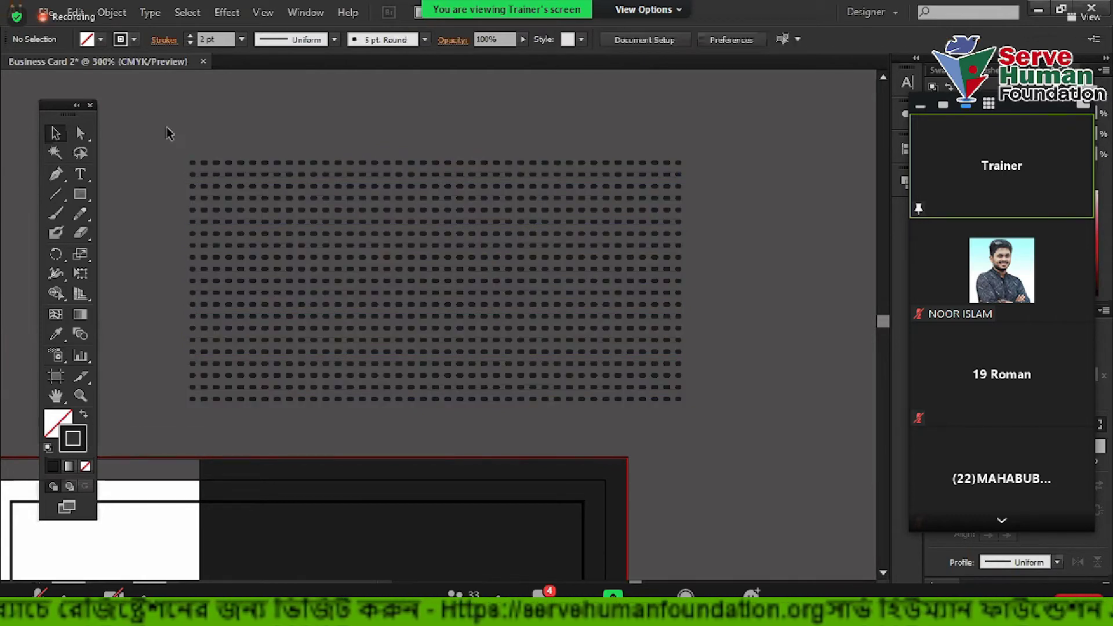
pyautogui.moveTo(163, 121); pyautogui.dragTo(342, 369)
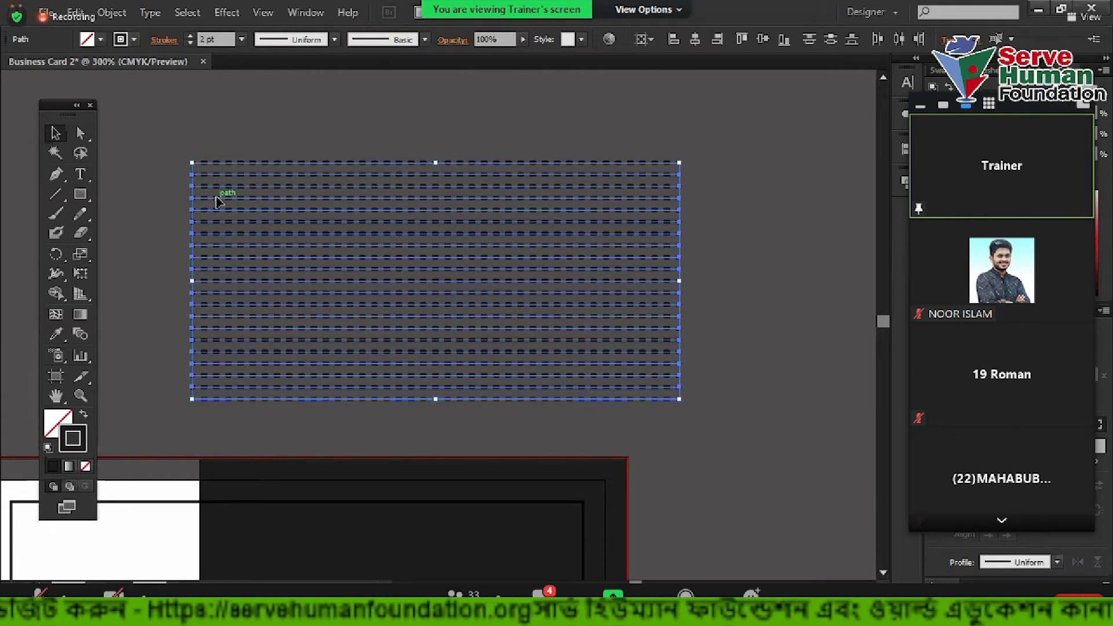
pyautogui.click(113, 12)
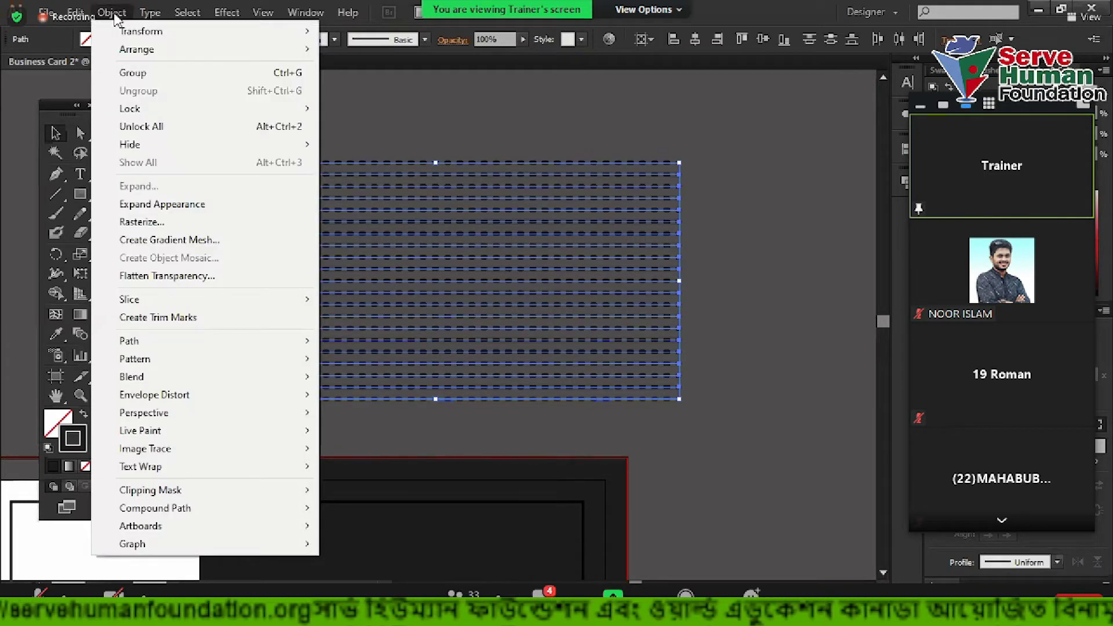
pyautogui.click(139, 205)
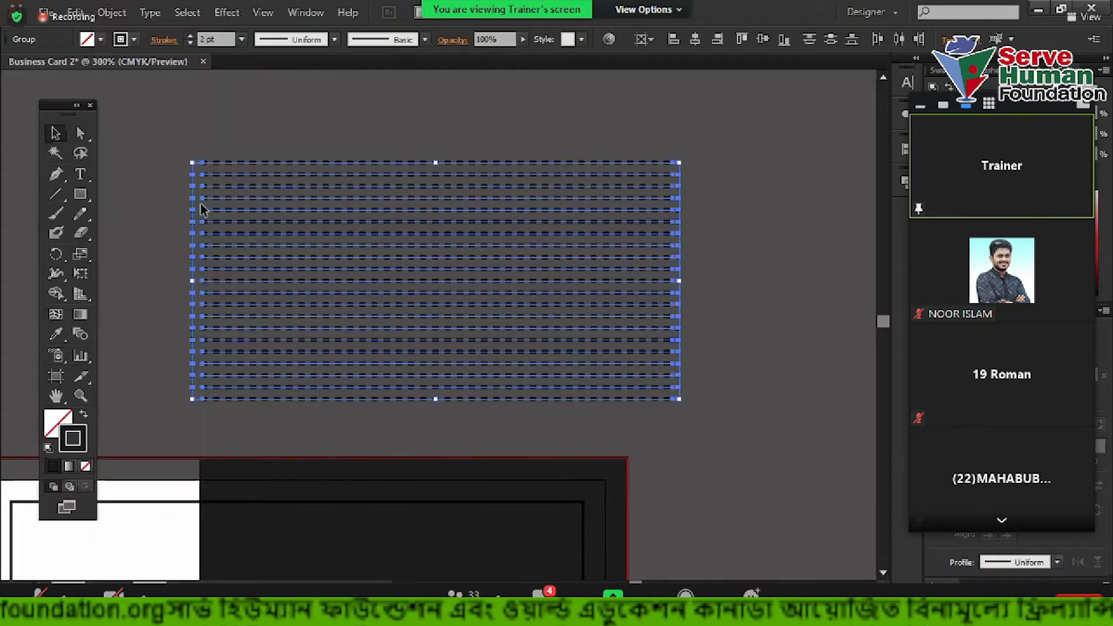
# Run Object > Expand with Fill and Stroke checked, turning the dashes into filled dots
pyautogui.click(109, 13)
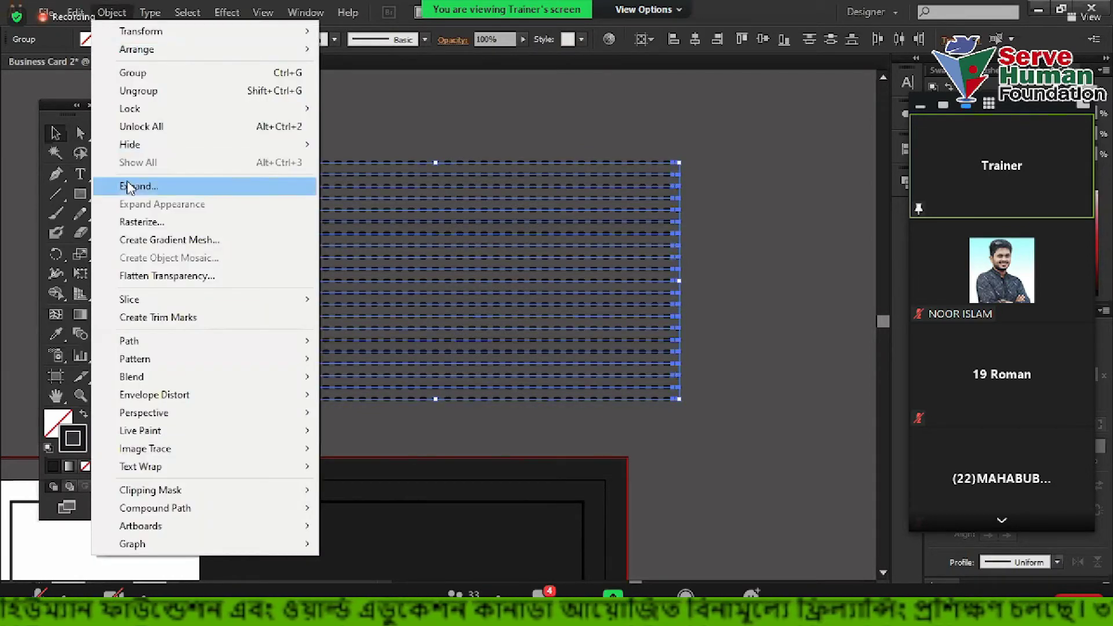
pyautogui.click(125, 184)
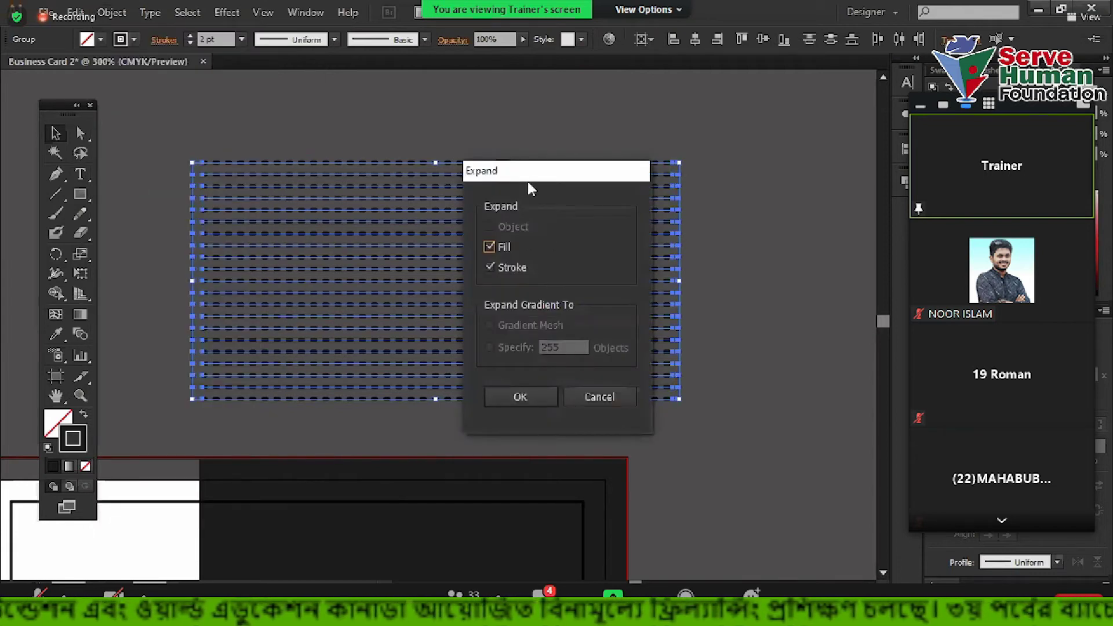
pyautogui.moveTo(528, 183); pyautogui.dragTo(643, 153)
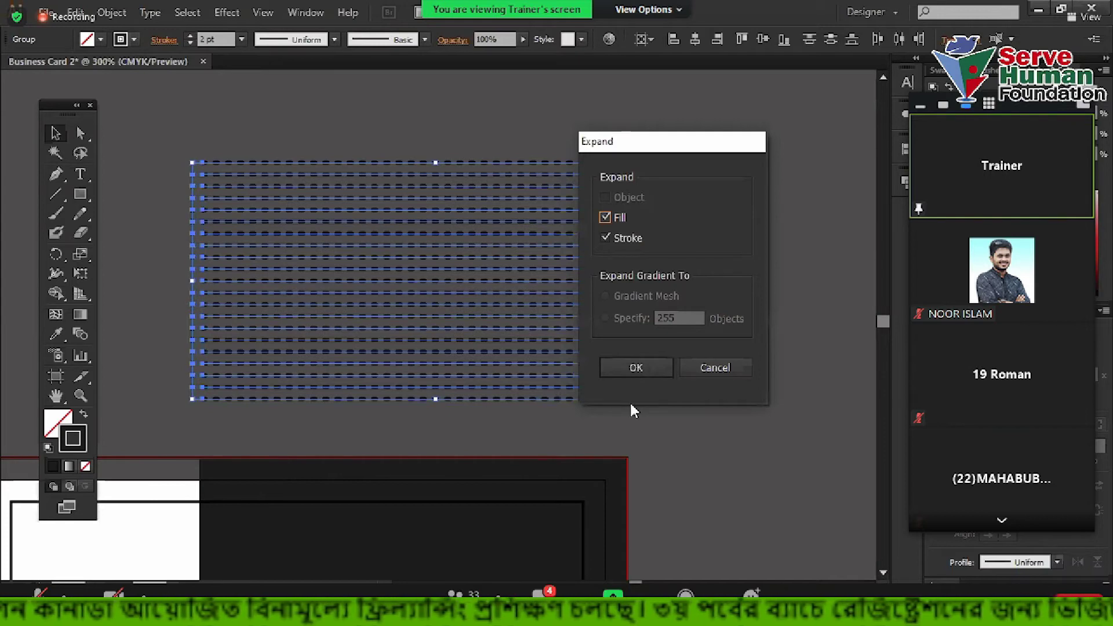
pyautogui.click(640, 367)
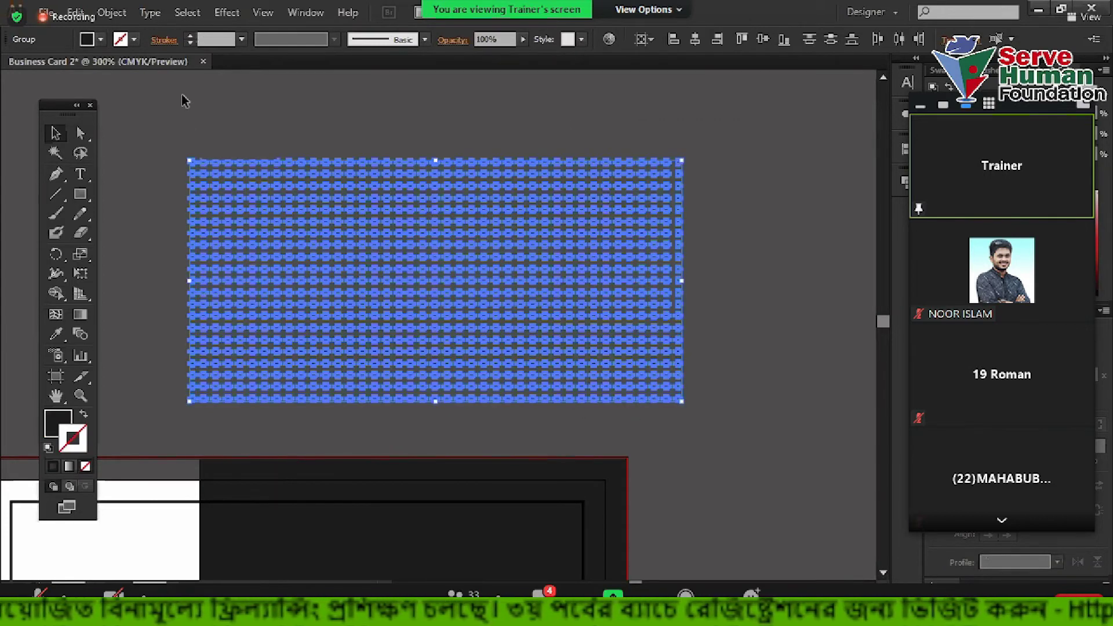
pyautogui.click(155, 91)
pyautogui.moveTo(171, 129); pyautogui.dragTo(589, 464)
pyautogui.click(248, 93)
# Select the grouped upper block of expanded dot rows
pyautogui.click(231, 175)
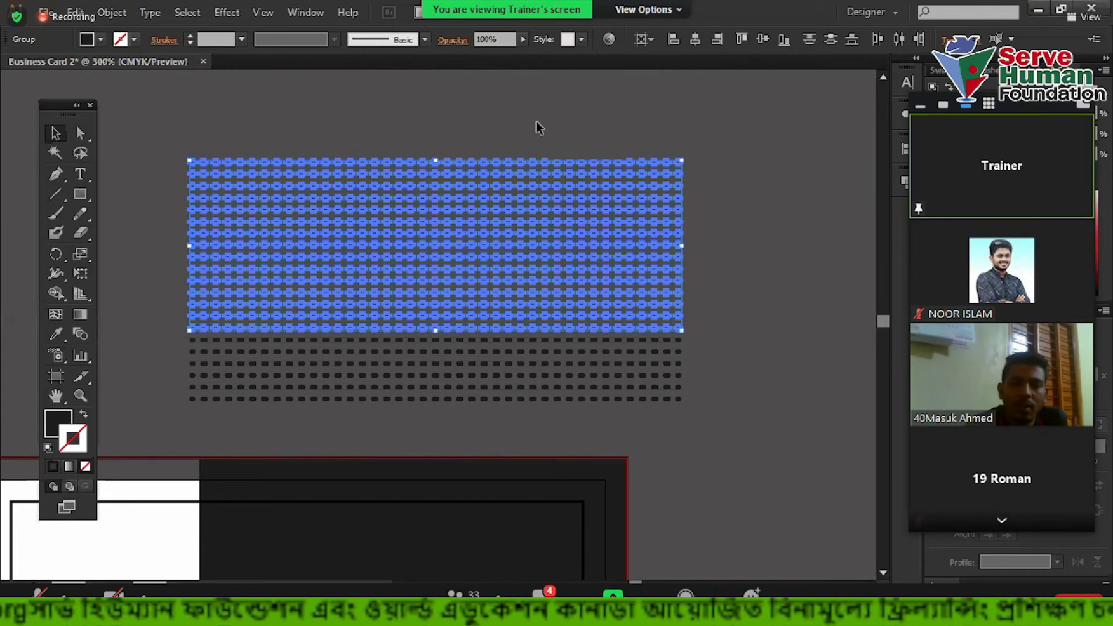
# Zoom out, select the black band at the top of the card, and zoom back in
pyautogui.click(367, 122)
pyautogui.moveTo(152, 123); pyautogui.dragTo(708, 418)
pyautogui.click(707, 417)
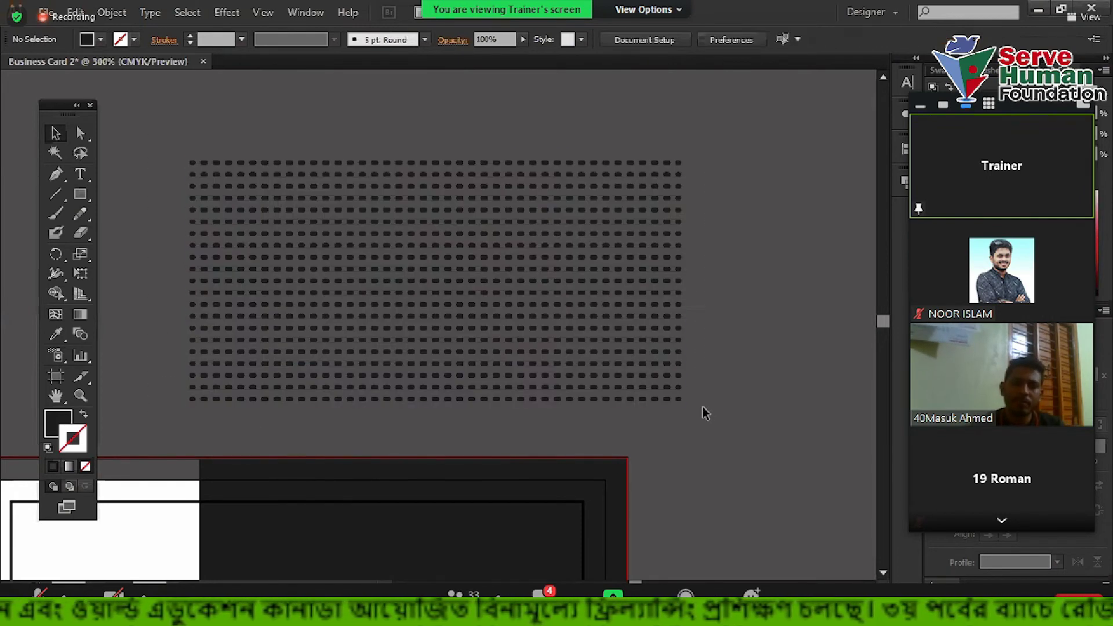
pyautogui.scroll(-1, 315, 184)
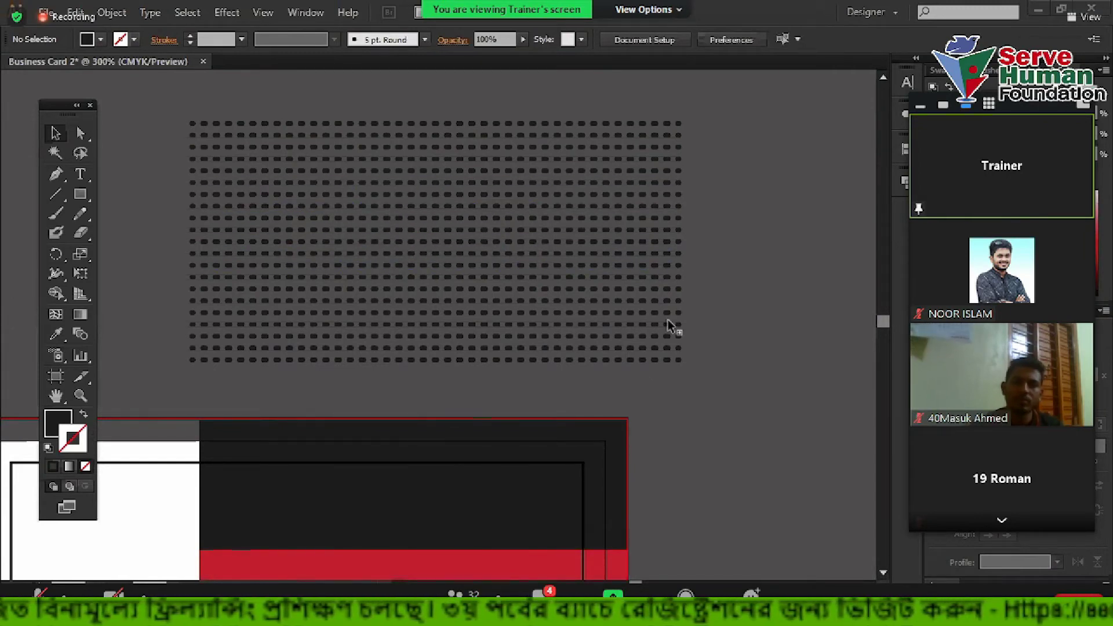
pyautogui.scroll(-2, 667, 330)
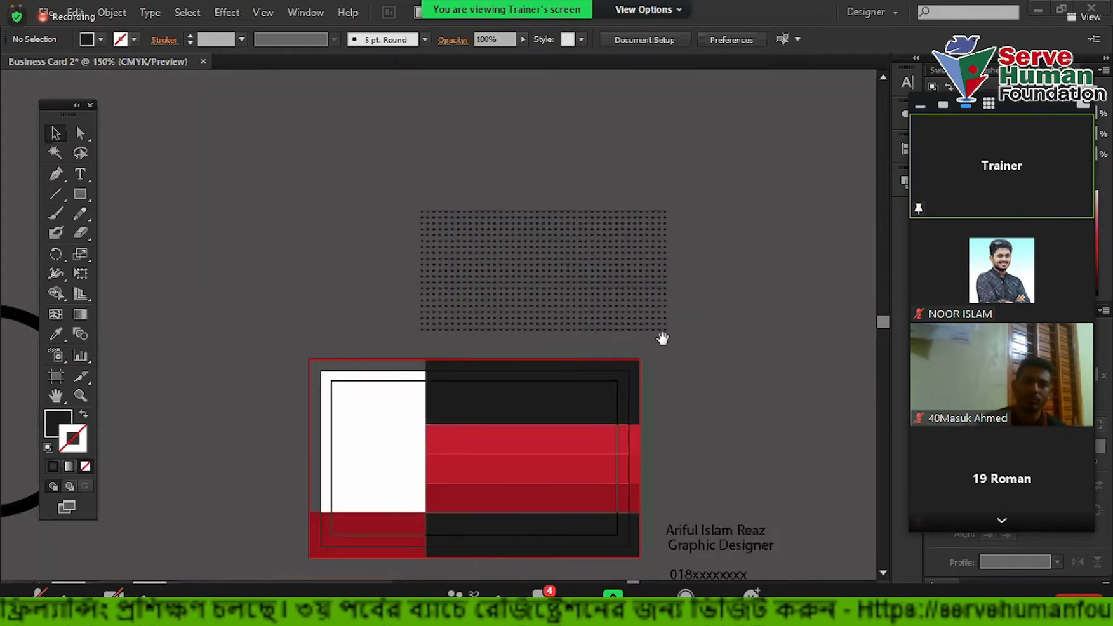
pyautogui.click(567, 391)
pyautogui.scroll(2, 602, 394)
pyautogui.scroll(1, 602, 394)
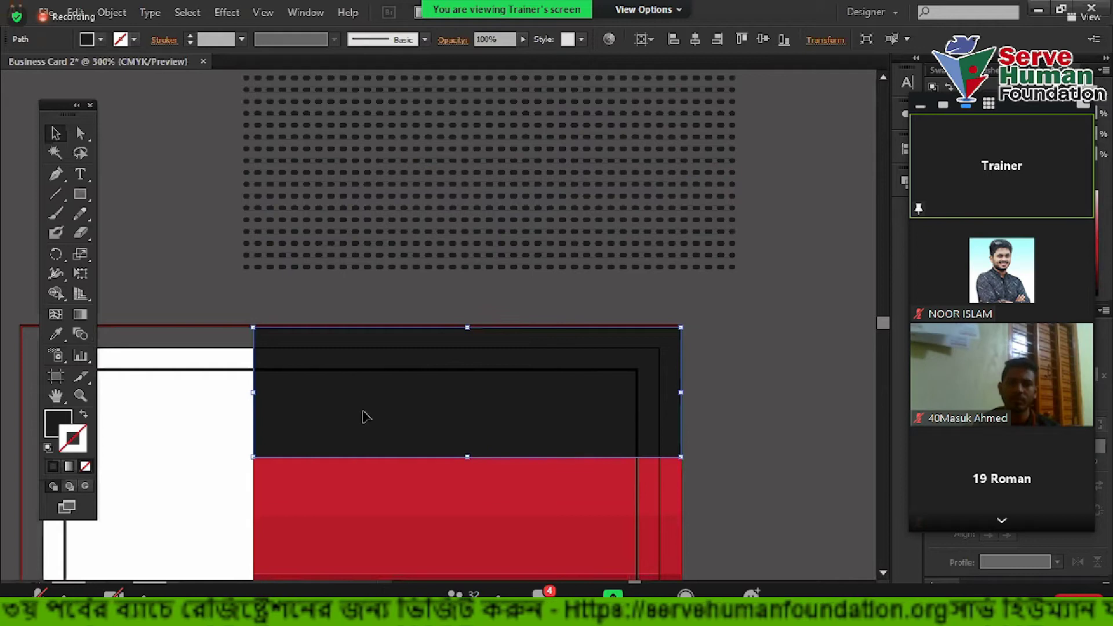
# Carry a copy of the black band off the card and place it over the dot pattern
pyautogui.scroll(-1, 432, 435)
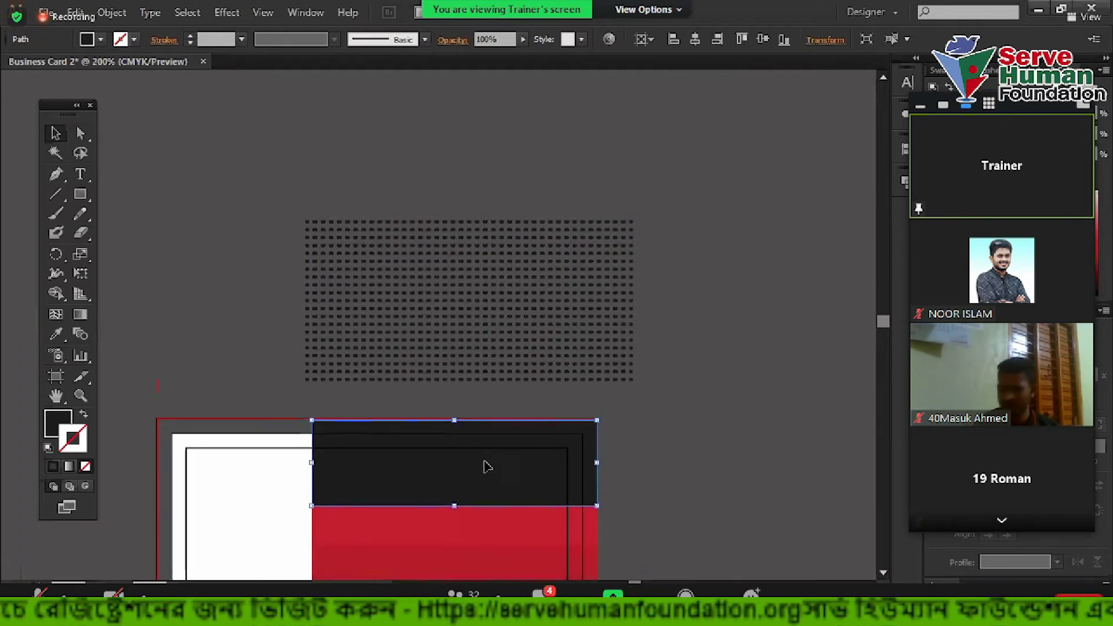
pyautogui.moveTo(489, 466); pyautogui.dragTo(757, 72)
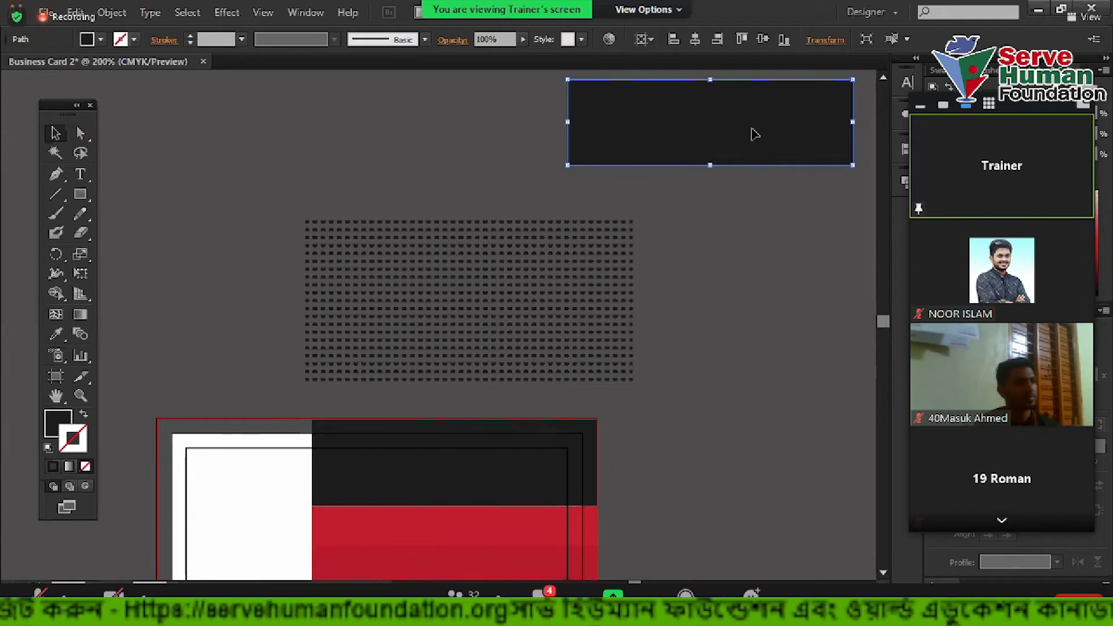
pyautogui.moveTo(747, 132); pyautogui.dragTo(721, 277)
pyautogui.click(546, 109)
# Move the top dot row down onto the dark rectangle and select the rows lying over it
pyautogui.scroll(3, 545, 256)
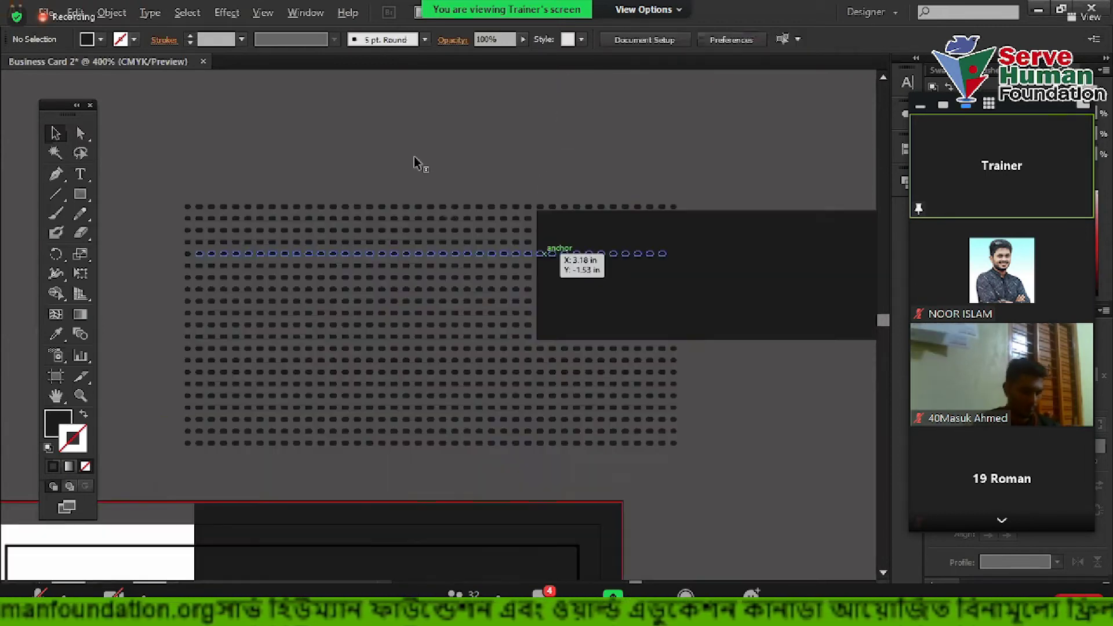
pyautogui.click(436, 328)
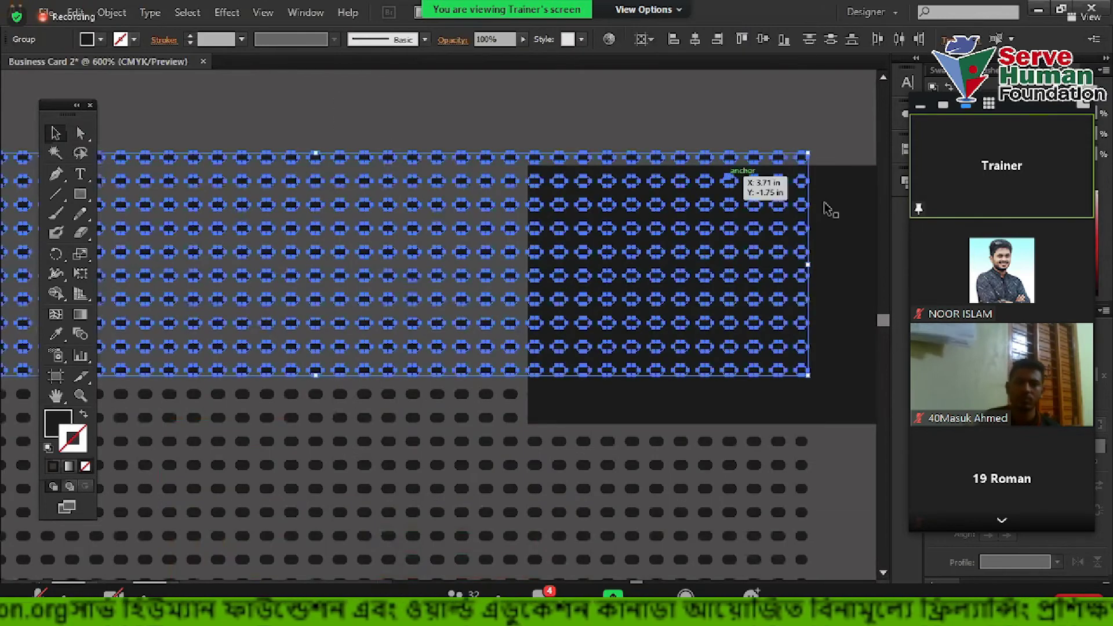
pyautogui.click(471, 156)
pyautogui.click(56, 412)
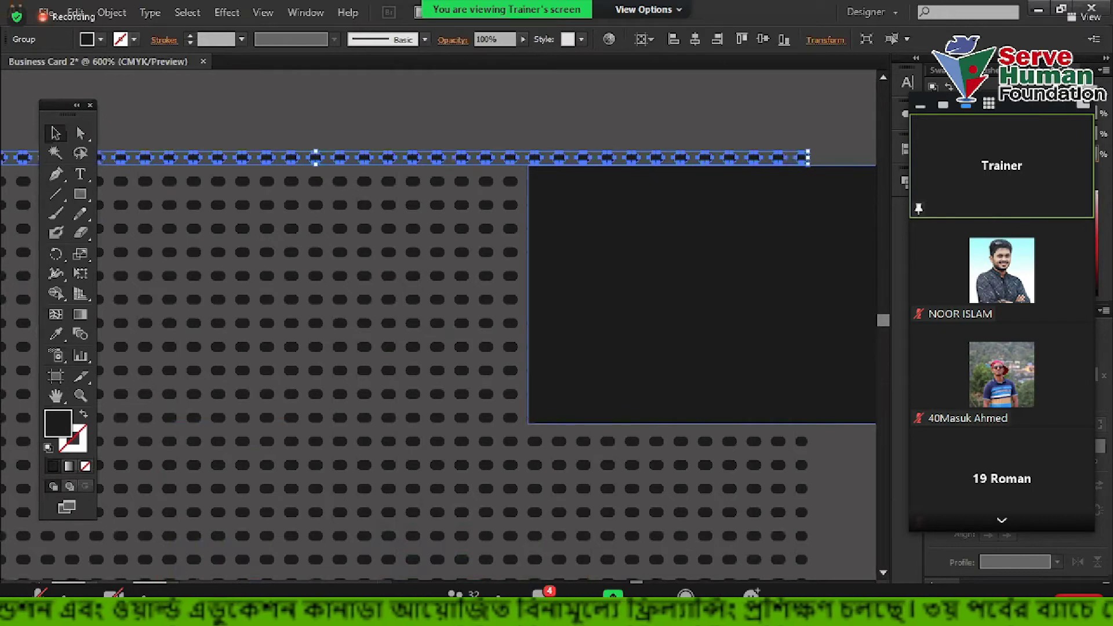
pyautogui.moveTo(759, 157); pyautogui.dragTo(771, 258)
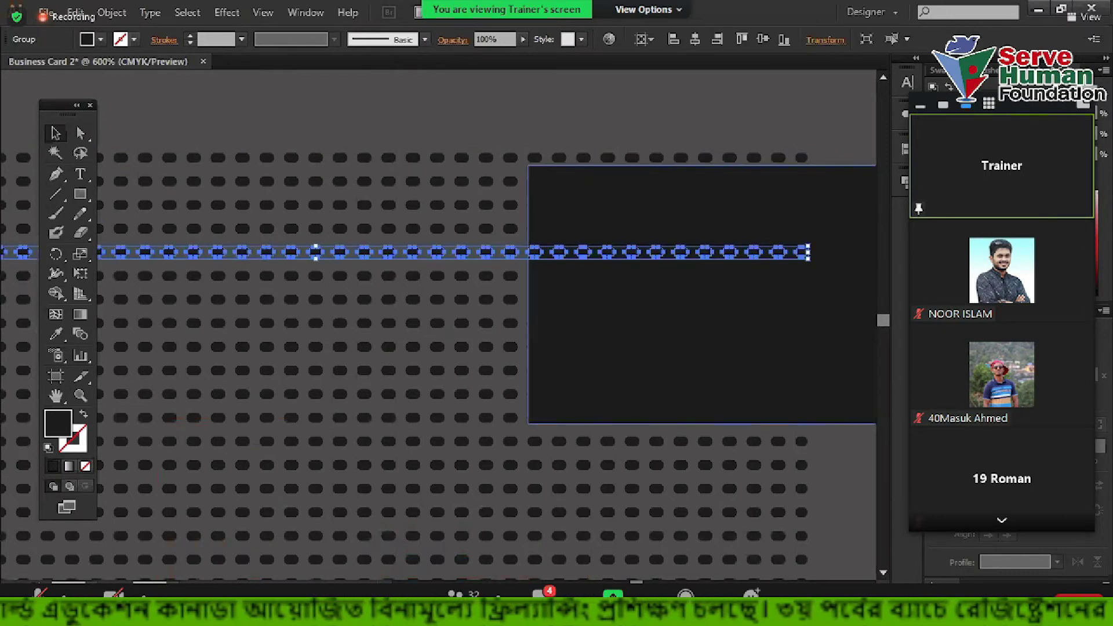
pyautogui.scroll(-1, 511, 246)
pyautogui.moveTo(301, 108); pyautogui.dragTo(378, 526)
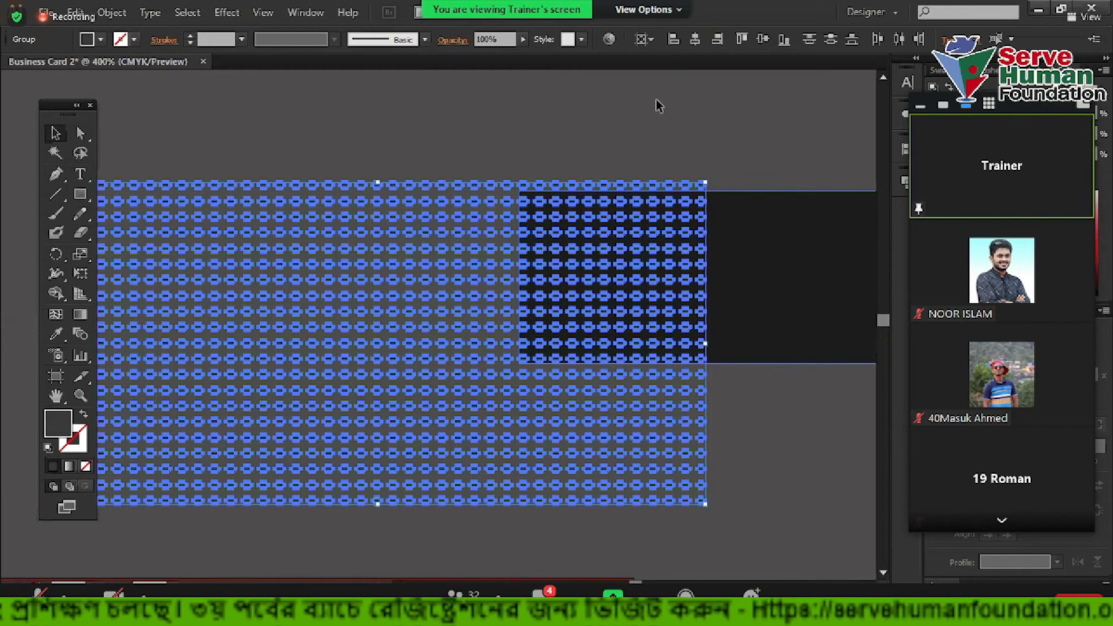
pyautogui.click(687, 164)
pyautogui.scroll(-2, 415, 136)
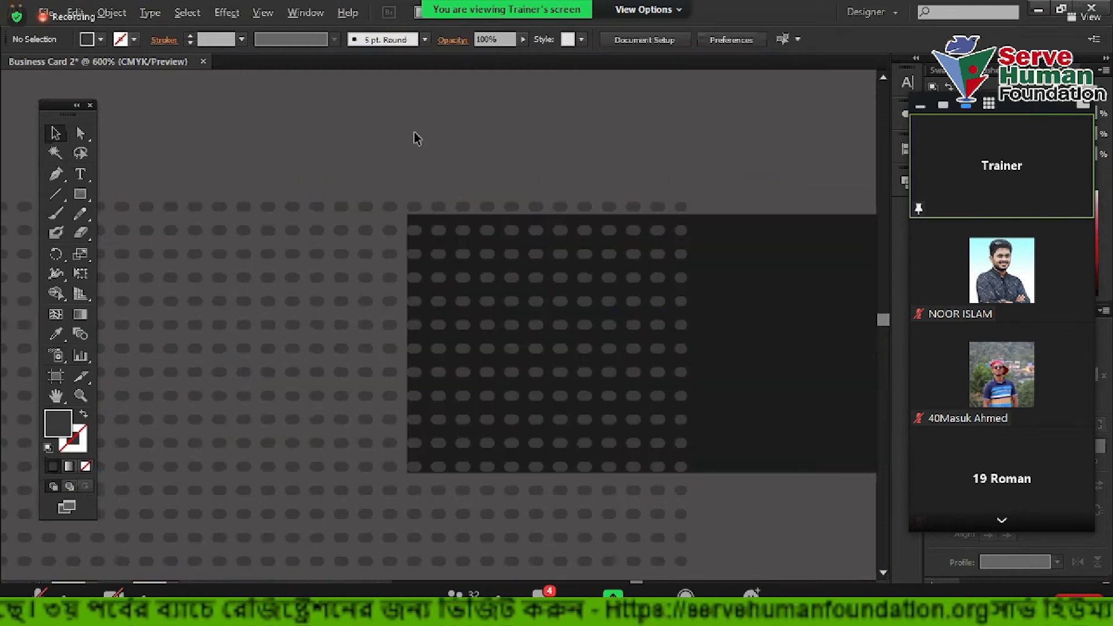
pyautogui.moveTo(255, 328); pyautogui.dragTo(279, 445)
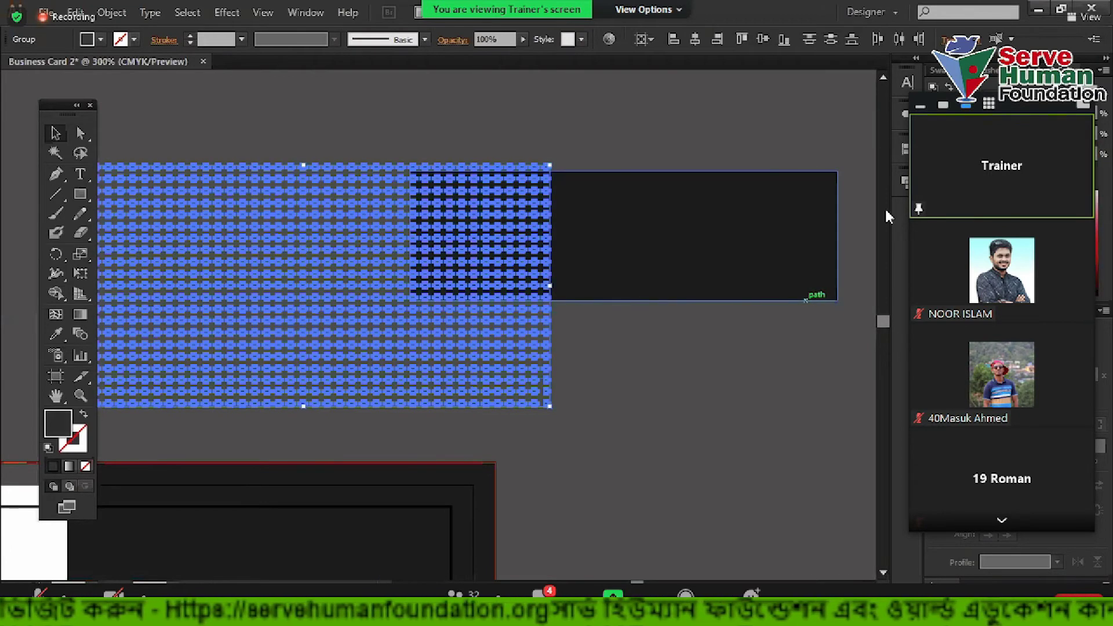
pyautogui.click(666, 368)
pyautogui.scroll(-2, 667, 368)
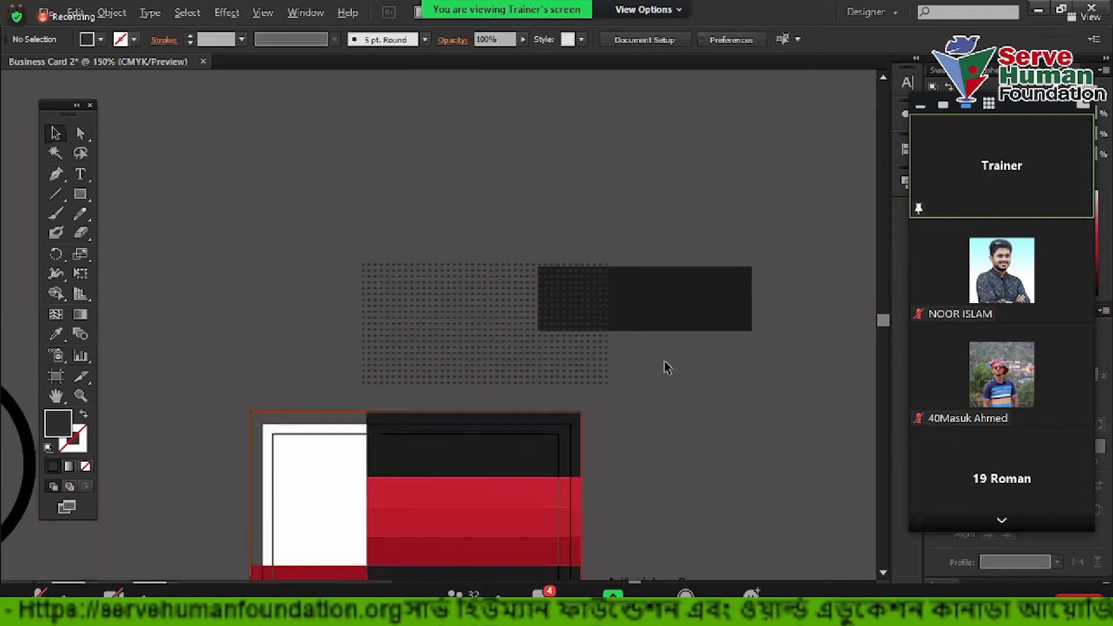
pyautogui.scroll(3, 609, 258)
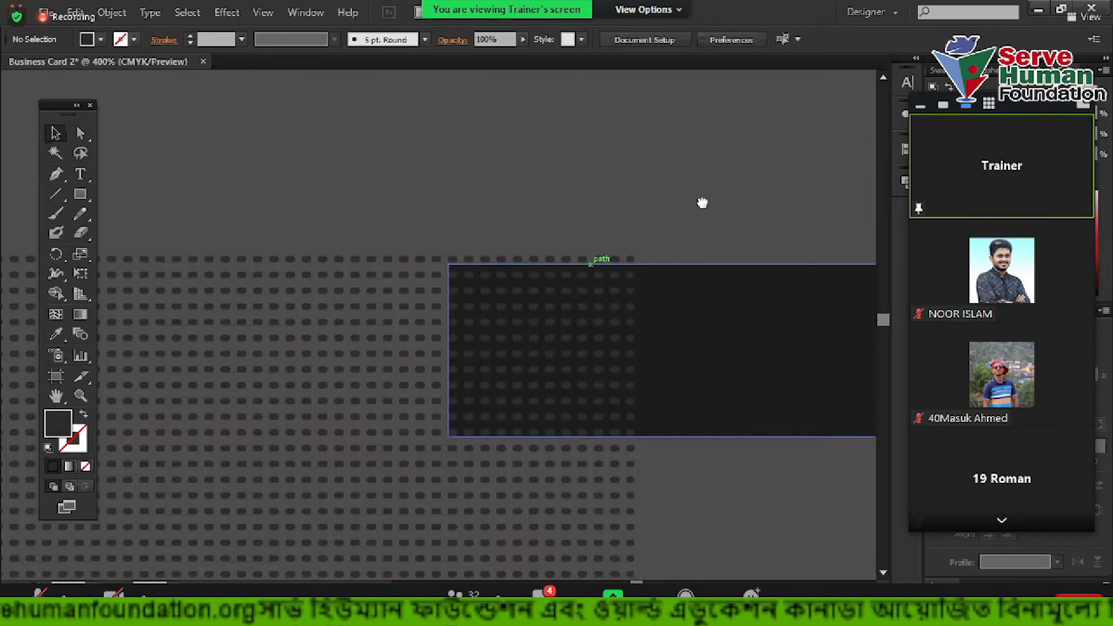
# Shift the dark rectangle left and down beneath the dots
pyautogui.moveTo(708, 204); pyautogui.dragTo(610, 169)
pyautogui.scroll(4, 545, 350)
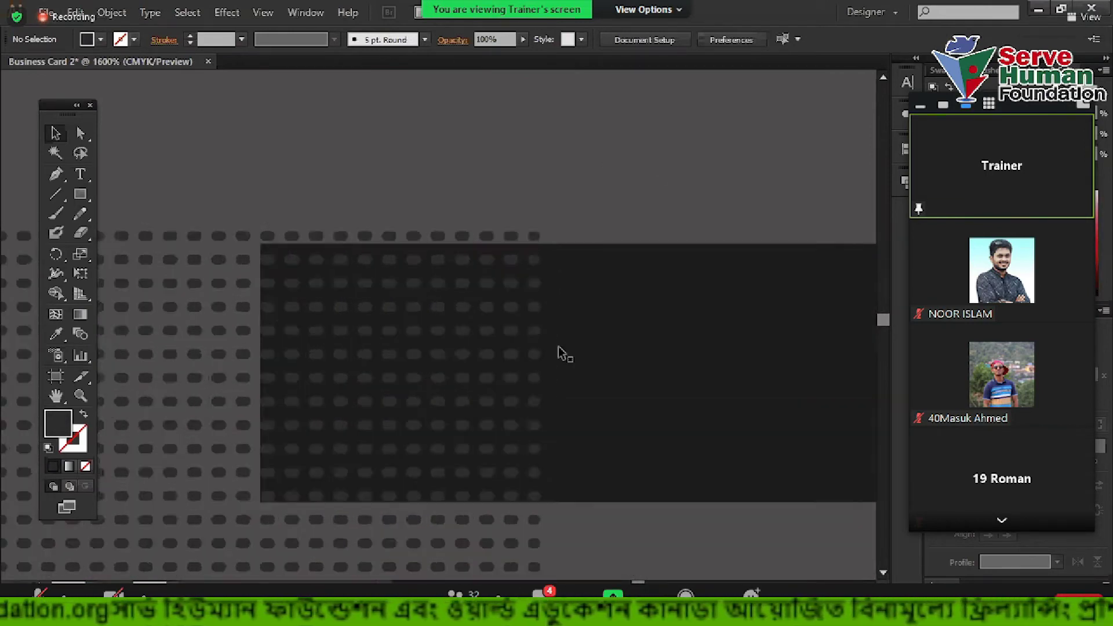
pyautogui.scroll(-4, 635, 269)
pyautogui.scroll(-4, 635, 269)
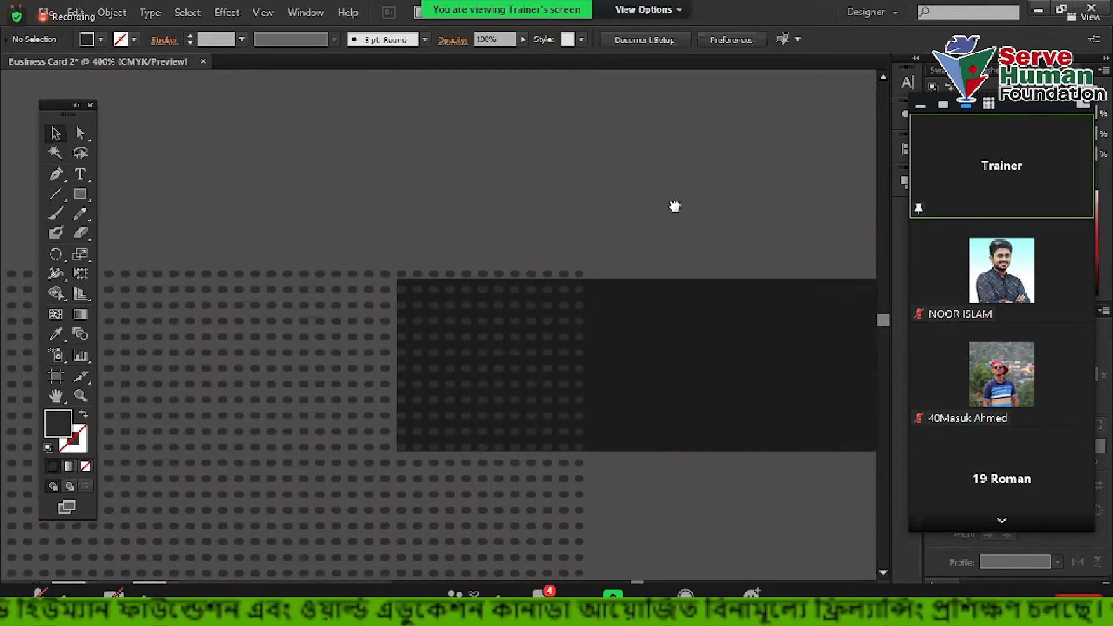
pyautogui.moveTo(538, 297); pyautogui.dragTo(642, 303)
pyautogui.click(626, 299)
# Delete the surplus top rows of dots, leaving a narrow strip
pyautogui.scroll(2, 626, 299)
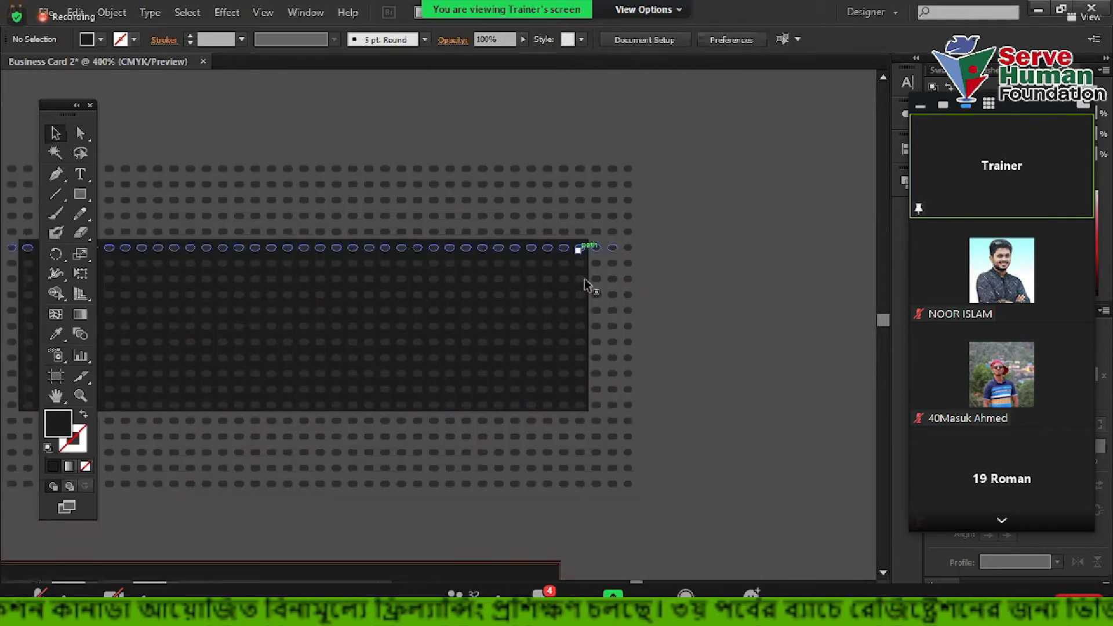
pyautogui.scroll(2, 626, 180)
pyautogui.moveTo(541, 106); pyautogui.dragTo(580, 200)
pyautogui.press('Delete')
pyautogui.scroll(-2, 745, 117)
pyautogui.press('Delete')
pyautogui.scroll(-2, 556, 268)
pyautogui.scroll(1, 348, 200)
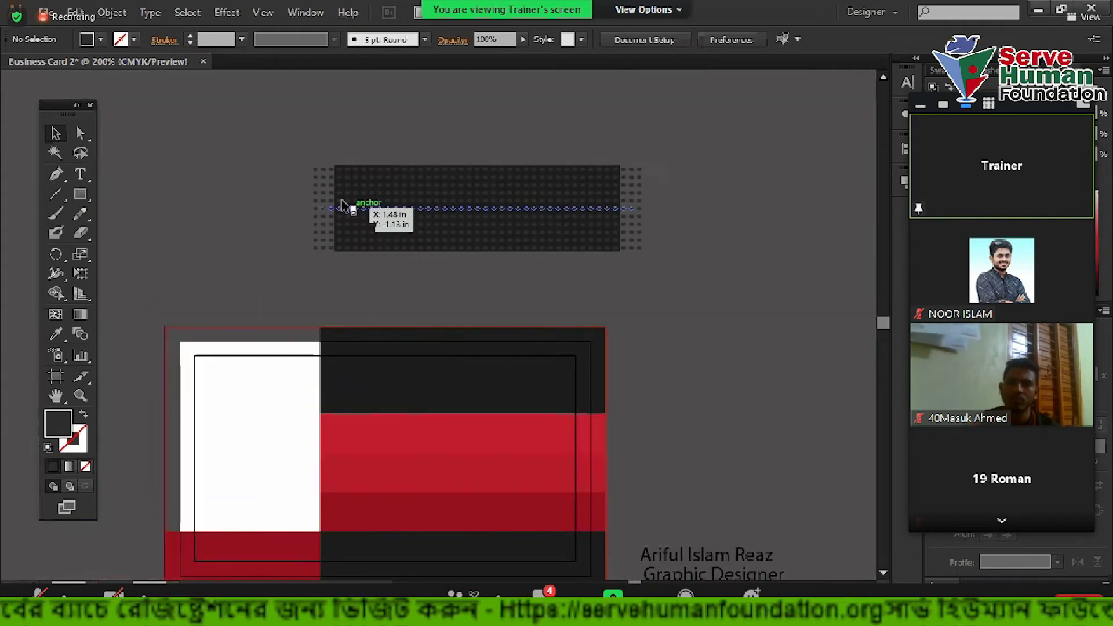
# Move the dot strip above the dark rectangle, then slide the rectangle up under the dots
pyautogui.scroll(2, 348, 171)
pyautogui.moveTo(253, 101); pyautogui.dragTo(311, 323)
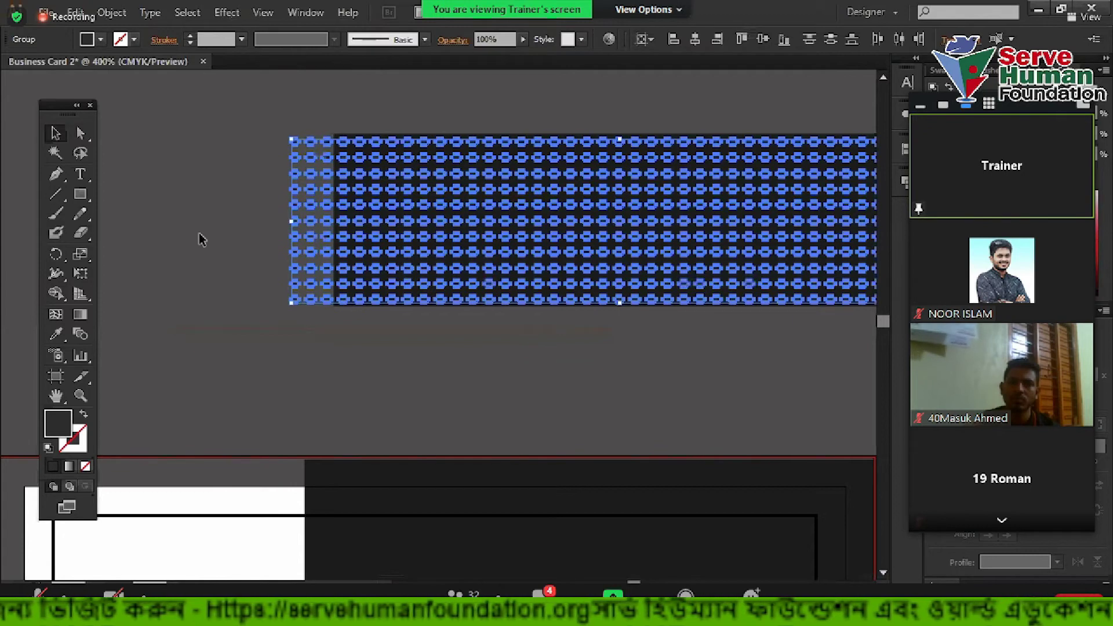
pyautogui.click(232, 255)
pyautogui.scroll(-1, 236, 271)
pyautogui.moveTo(321, 174); pyautogui.dragTo(310, 135)
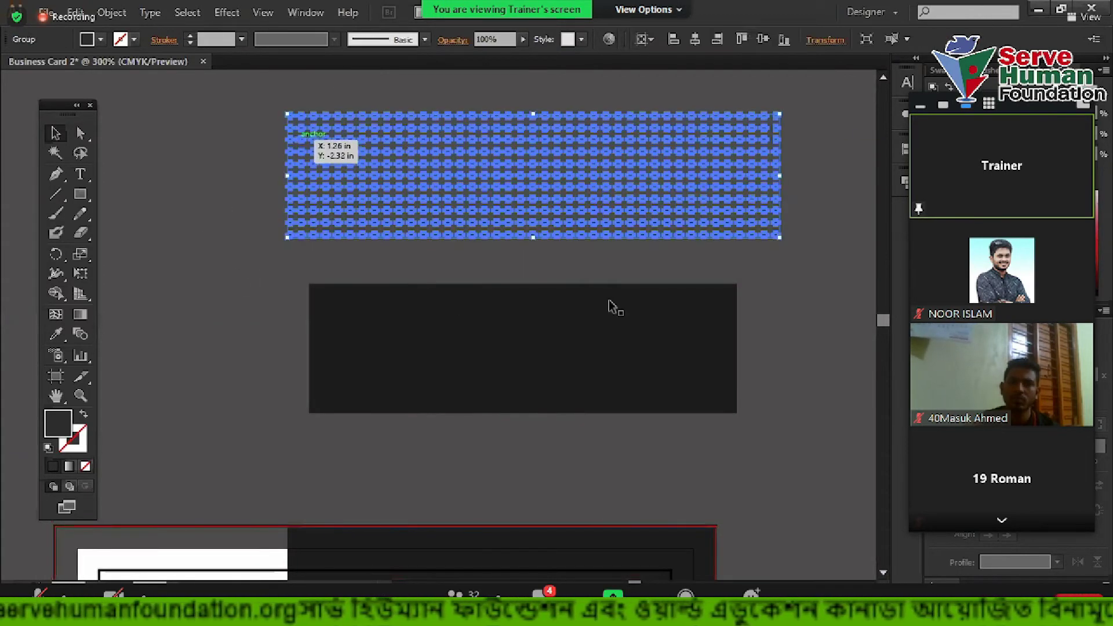
pyautogui.moveTo(458, 337); pyautogui.dragTo(464, 167)
pyautogui.click(463, 295)
# Check that dot columns extend past both ends of the rectangle, then select the dark rectangle
pyautogui.scroll(2, 355, 162)
pyautogui.scroll(-2, 297, 163)
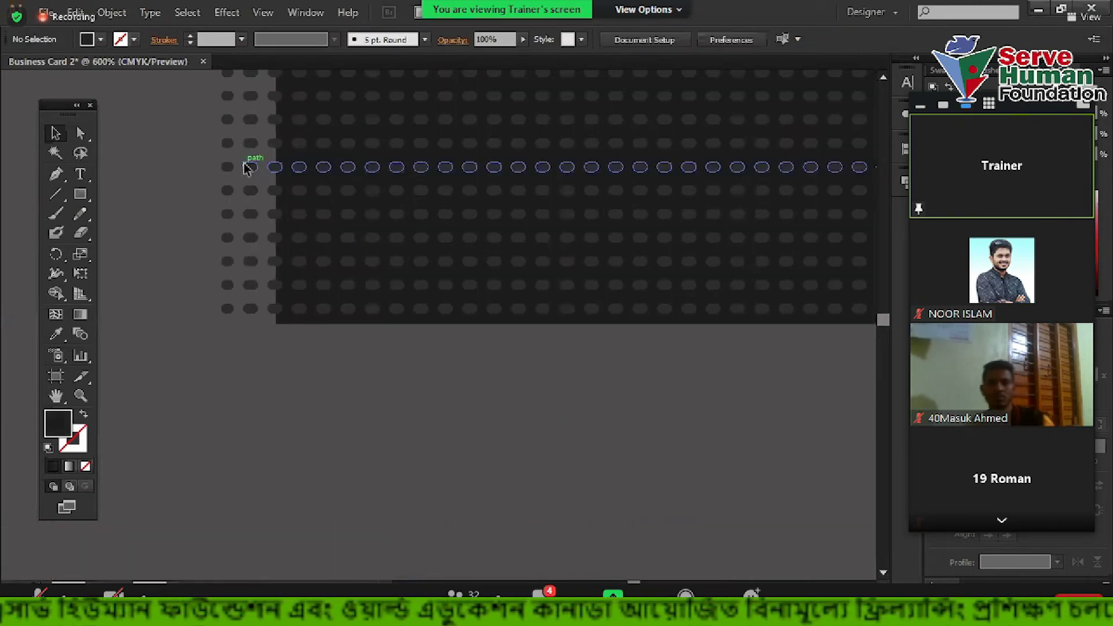
pyautogui.moveTo(260, 225); pyautogui.dragTo(278, 313)
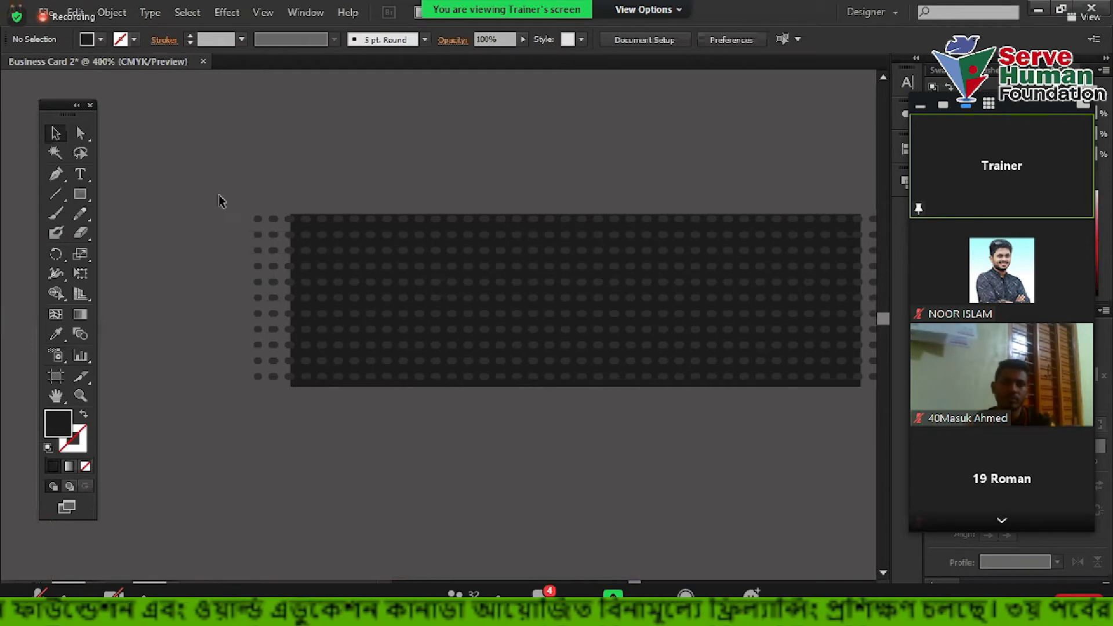
pyautogui.scroll(1, 231, 331)
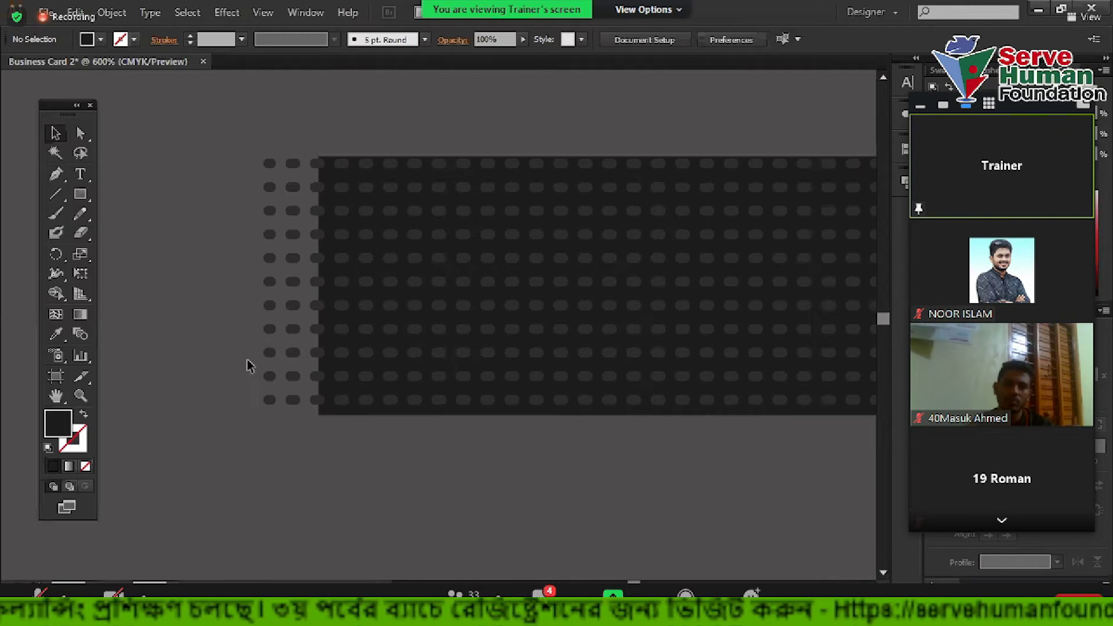
pyautogui.scroll(3, 360, 128)
pyautogui.moveTo(307, 104); pyautogui.dragTo(567, 200)
pyautogui.scroll(-2, 566, 199)
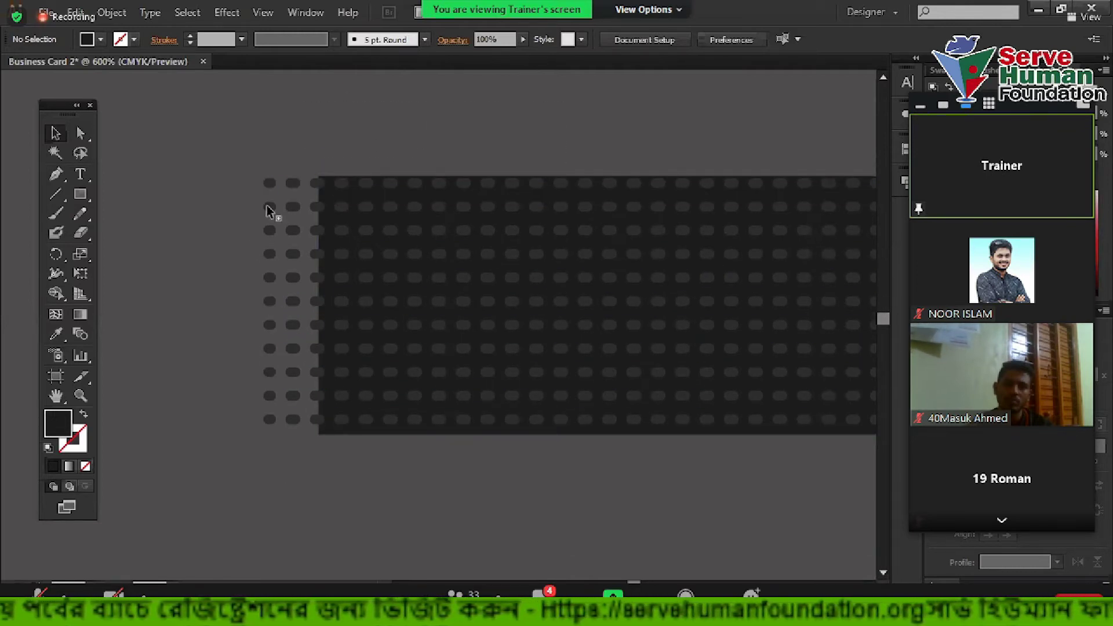
pyautogui.keyDown('alt'); pyautogui.scroll(5, 289, 285); pyautogui.keyUp('alt')
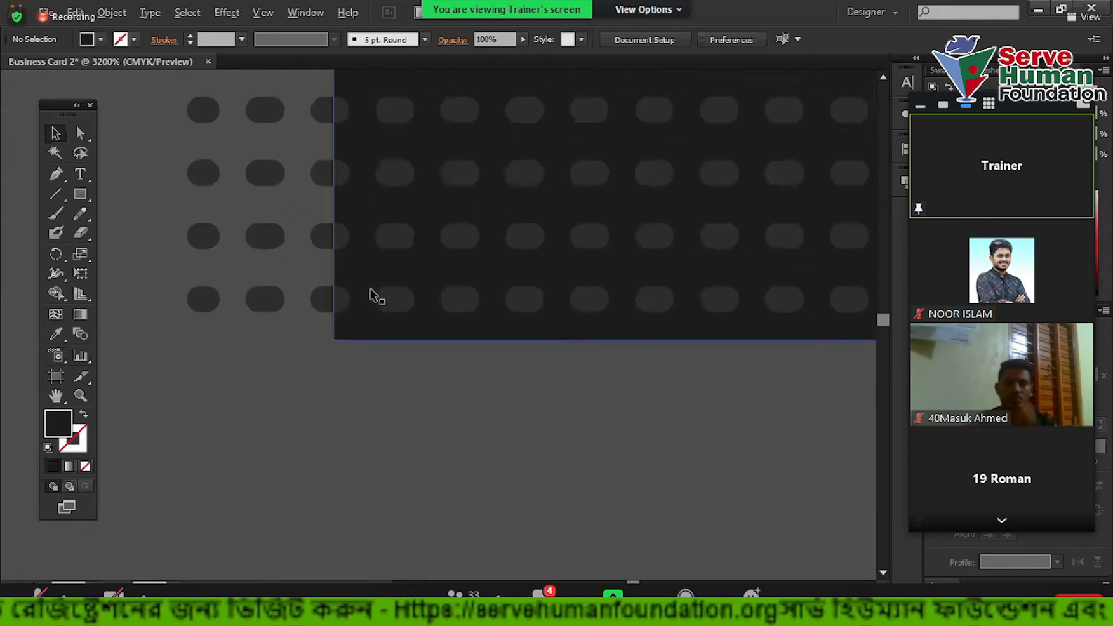
pyautogui.keyDown('alt'); pyautogui.scroll(-5, 404, 301); pyautogui.keyUp('alt')
pyautogui.click(298, 346)
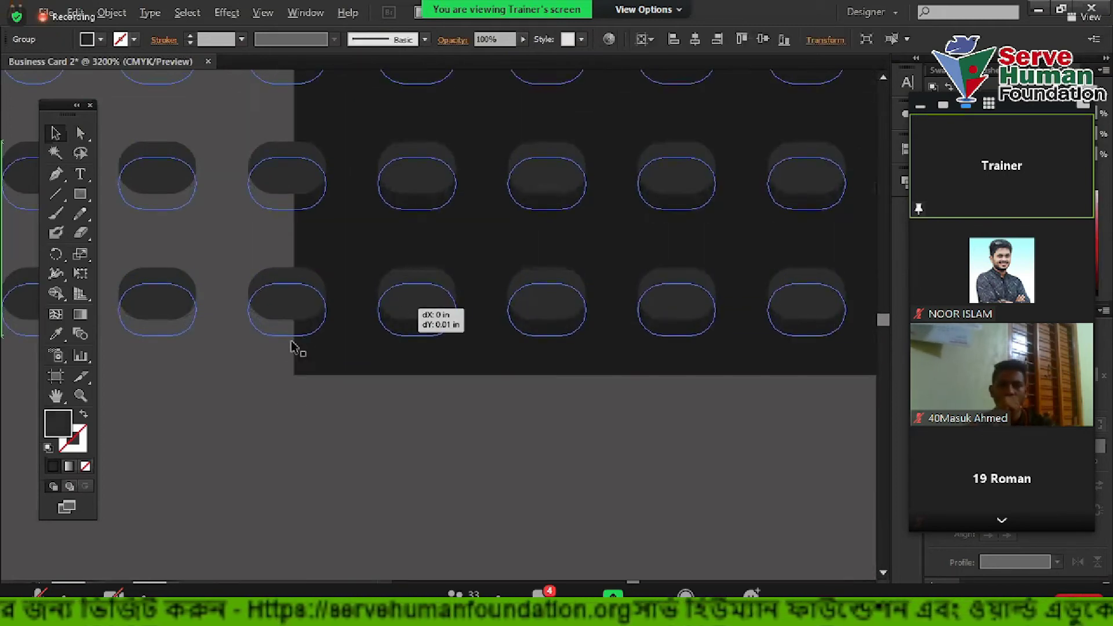
pyautogui.keyDown('alt'); pyautogui.scroll(-5, 406, 197); pyautogui.keyUp('alt')
pyautogui.click(405, 196)
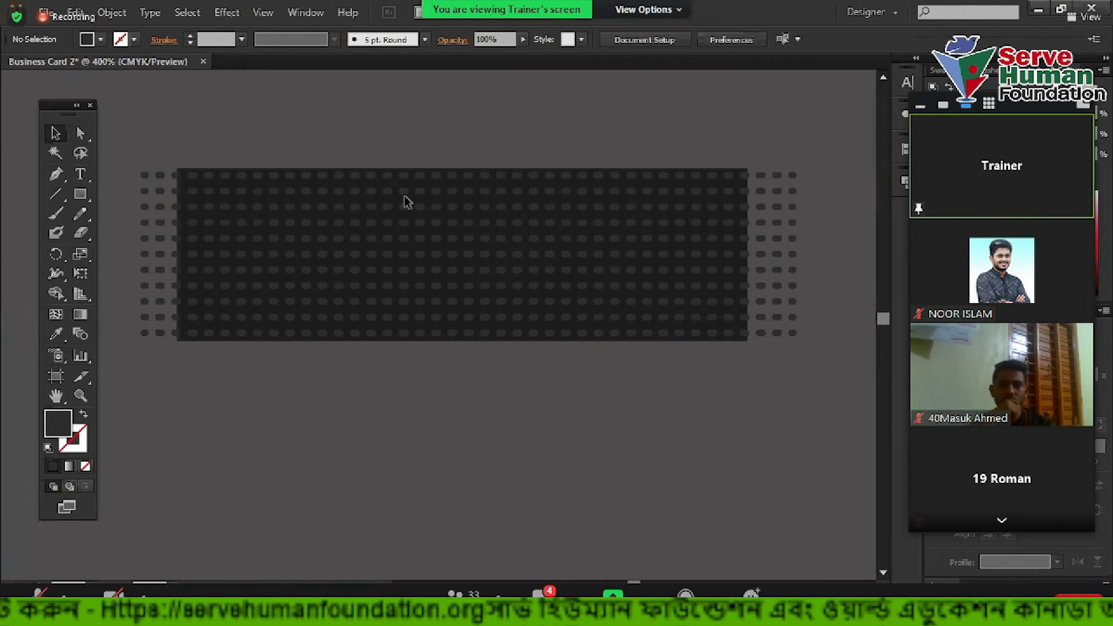
pyautogui.keyDown('alt'); pyautogui.scroll(2, 406, 200); pyautogui.keyUp('alt')
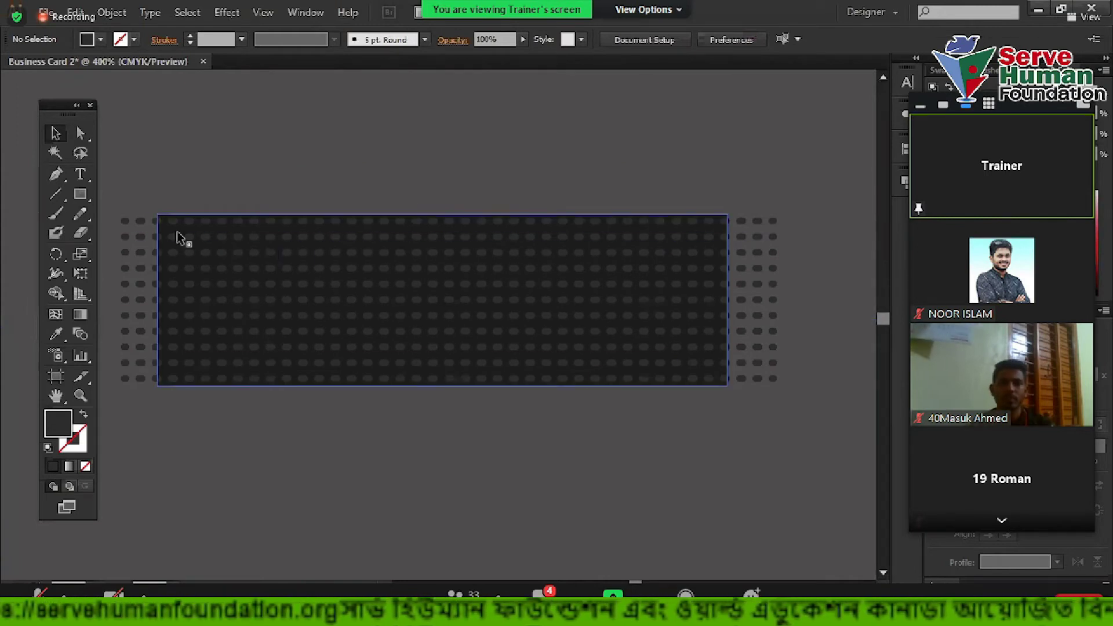
pyautogui.keyDown('alt'); pyautogui.scroll(3, 171, 228); pyautogui.keyUp('alt')
pyautogui.click(179, 231)
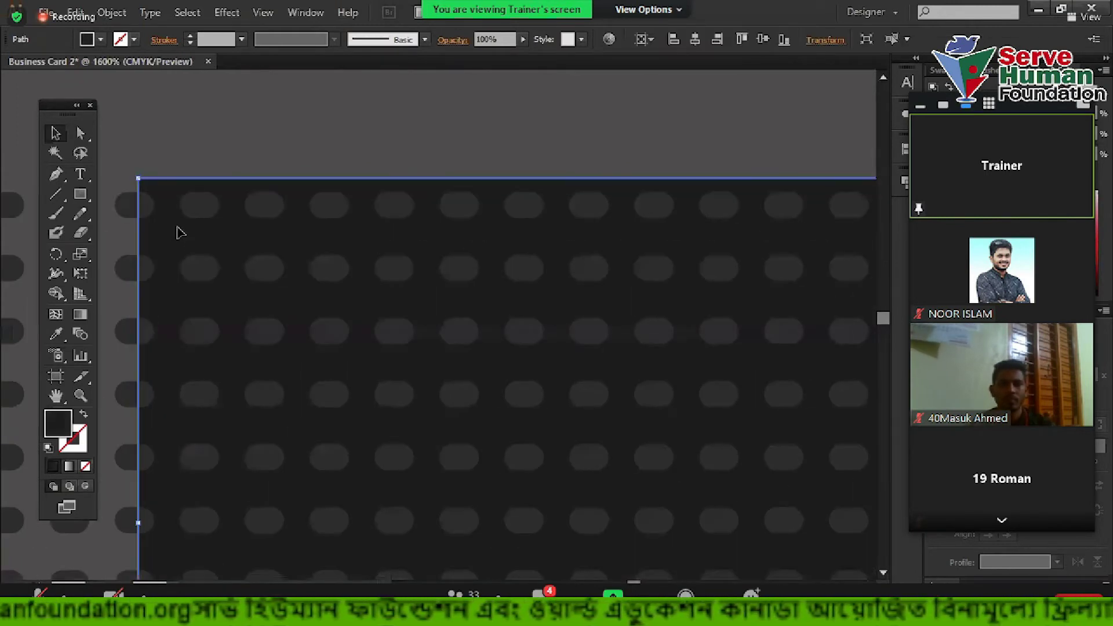
# Bring the dark rectangle in front of the dot pattern
pyautogui.rightClick(179, 230)
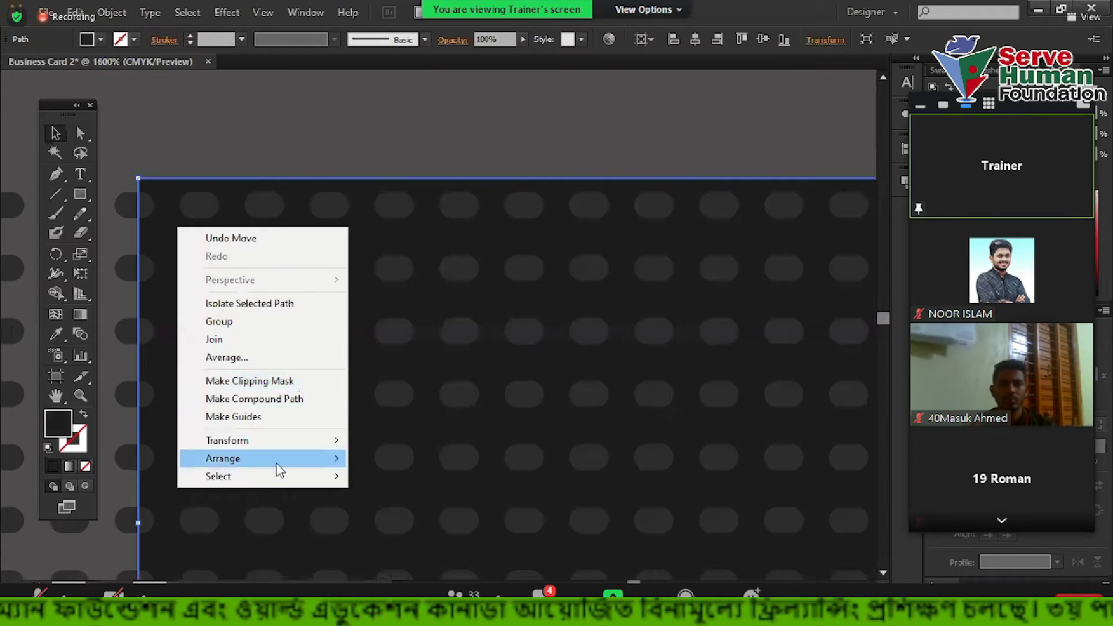
pyautogui.moveTo(281, 461)
pyautogui.click(408, 459)
pyautogui.scroll(-3, 398, 410)
pyautogui.click(542, 278)
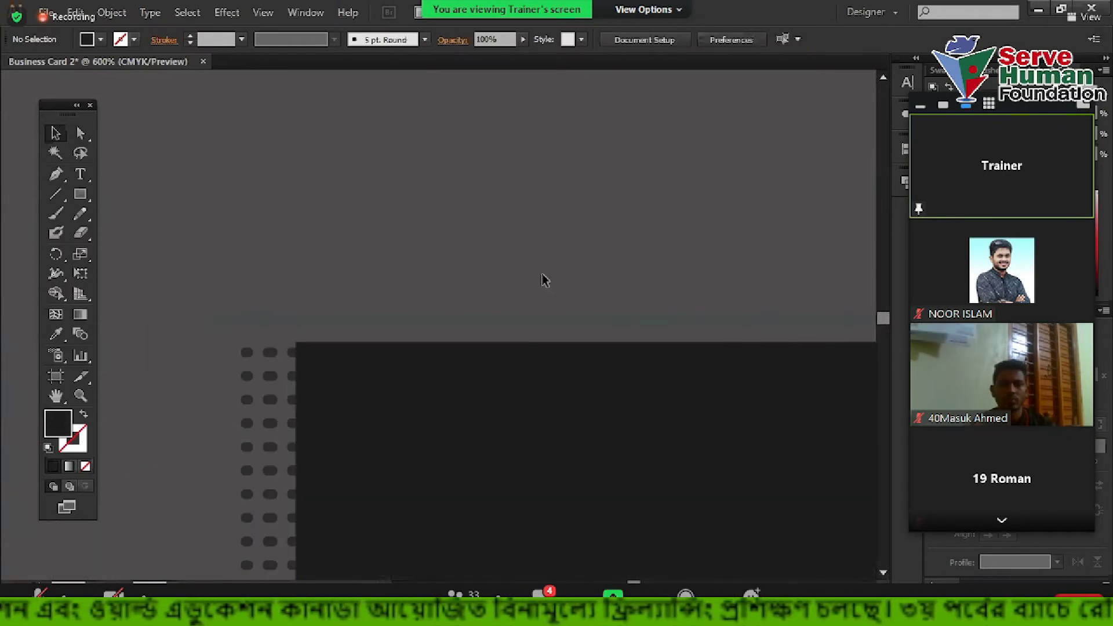
pyautogui.scroll(-2, 412, 198)
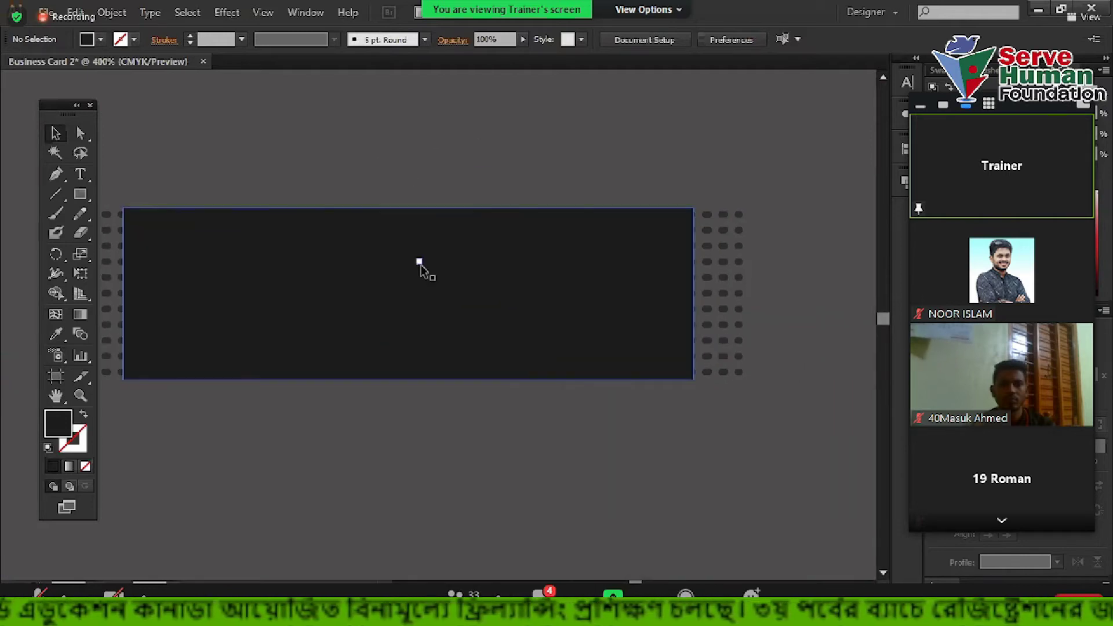
# Select the dots with the dark rectangle and make a clipping mask from them
pyautogui.click(411, 270)
pyautogui.moveTo(742, 253); pyautogui.dragTo(722, 264)
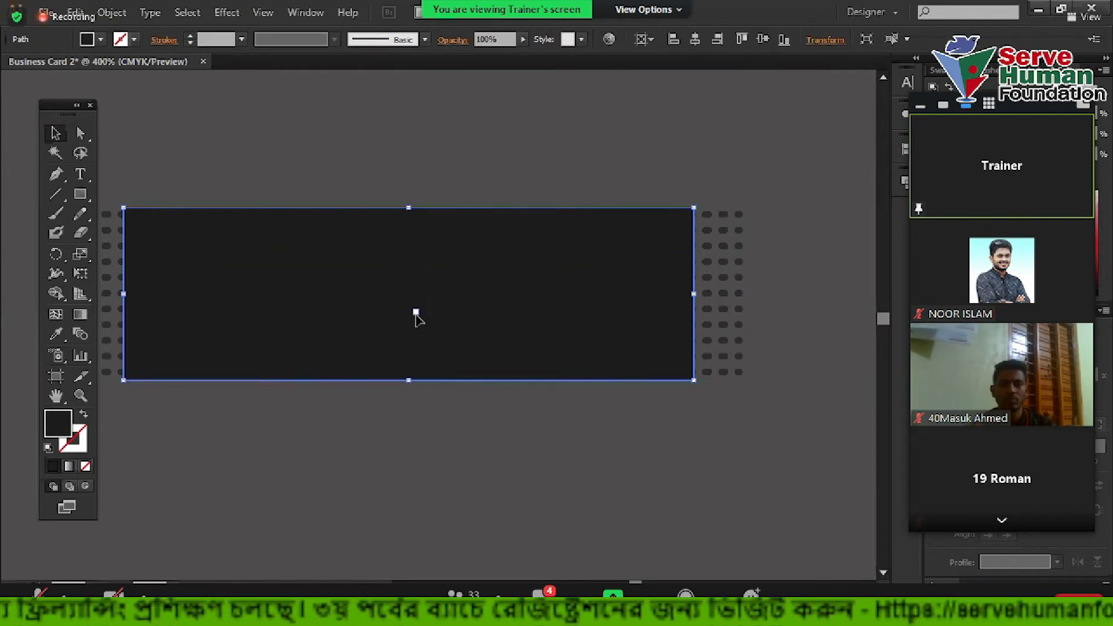
pyautogui.moveTo(745, 230); pyautogui.dragTo(721, 295)
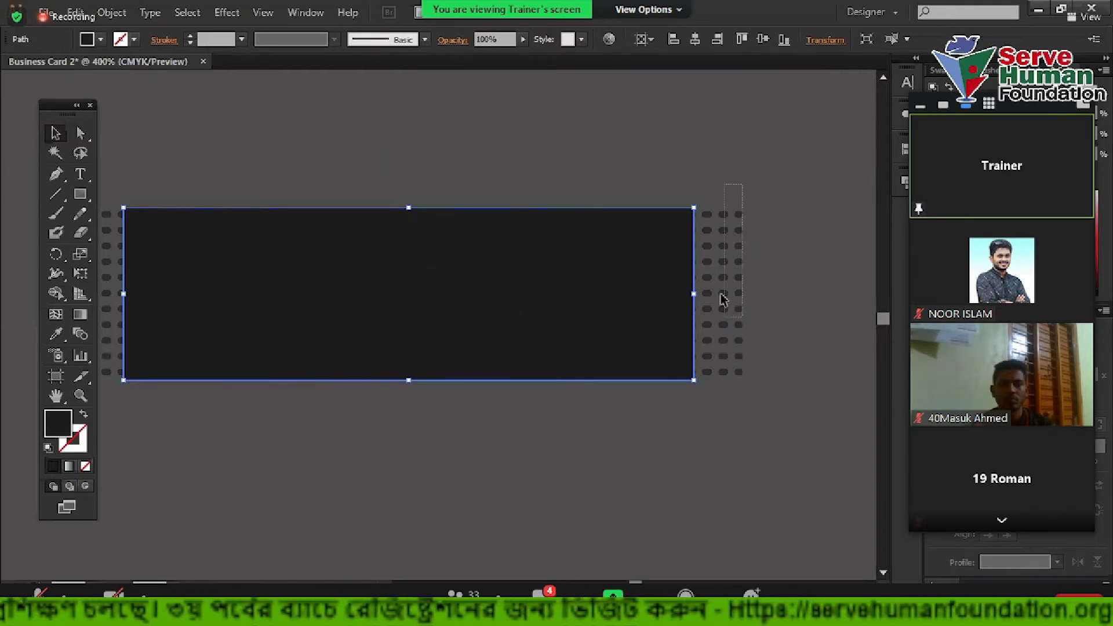
pyautogui.moveTo(721, 408); pyautogui.dragTo(709, 356)
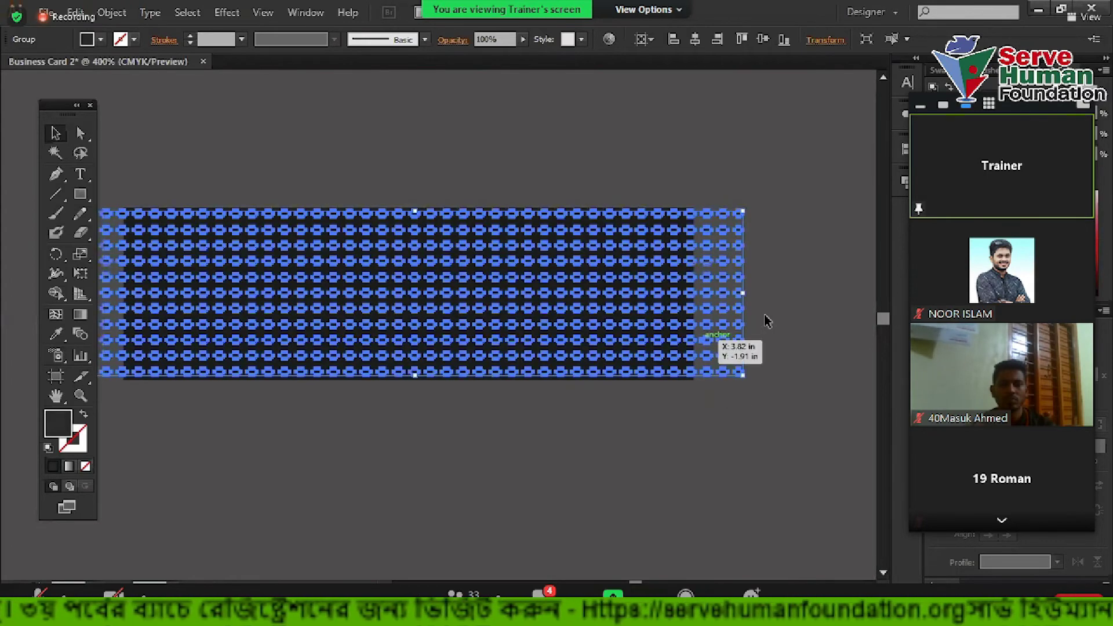
pyautogui.click(436, 133)
pyautogui.moveTo(375, 129); pyautogui.dragTo(521, 318)
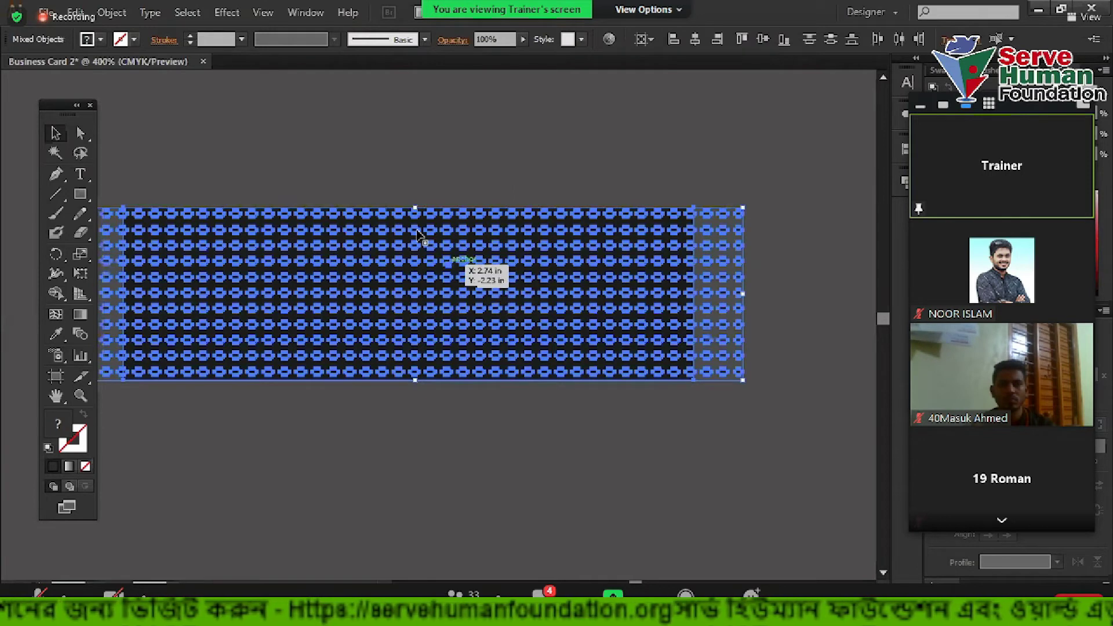
pyautogui.rightClick(418, 235)
pyautogui.click(464, 325)
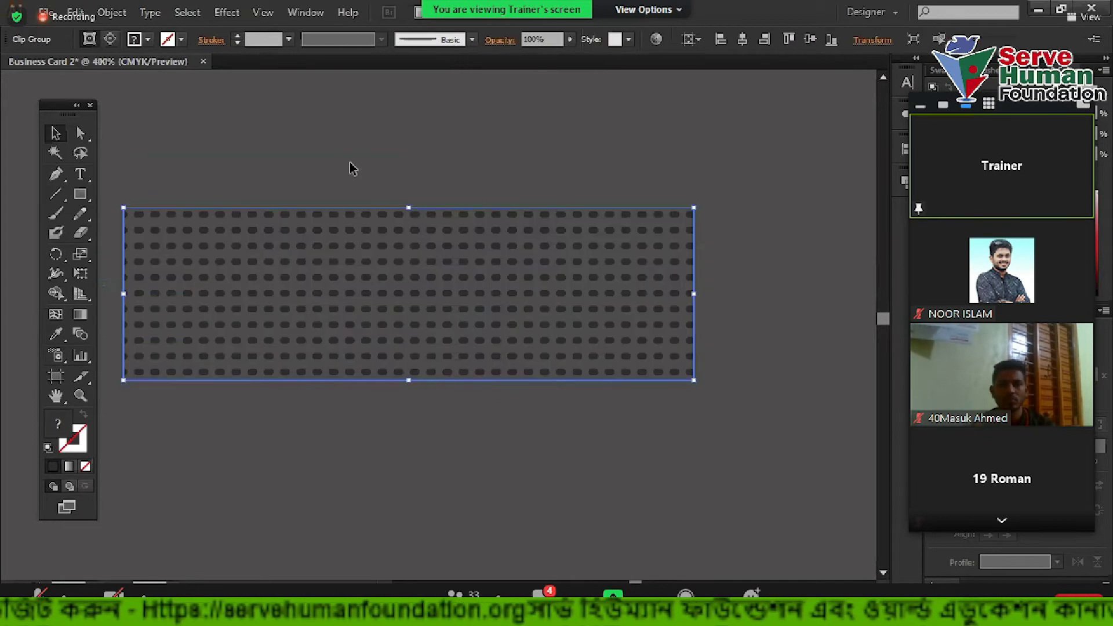
pyautogui.click(356, 159)
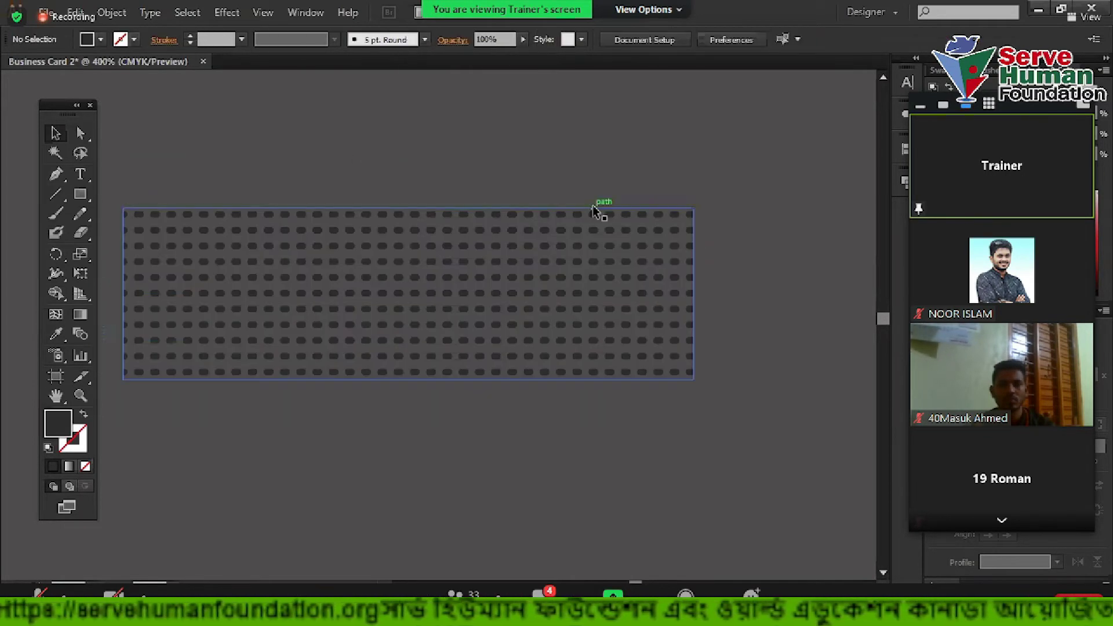
# Release the clipping mask on the clipped dot pattern and deselect it
pyautogui.scroll(-3, 777, 279)
pyautogui.scroll(5, 611, 278)
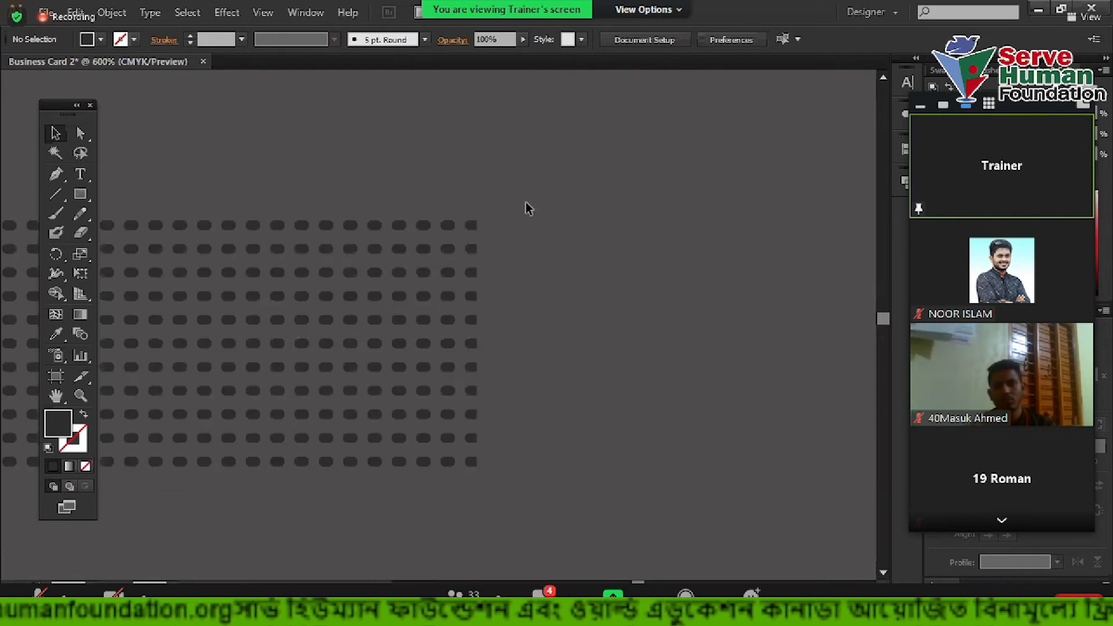
pyautogui.moveTo(478, 177); pyautogui.dragTo(643, 443)
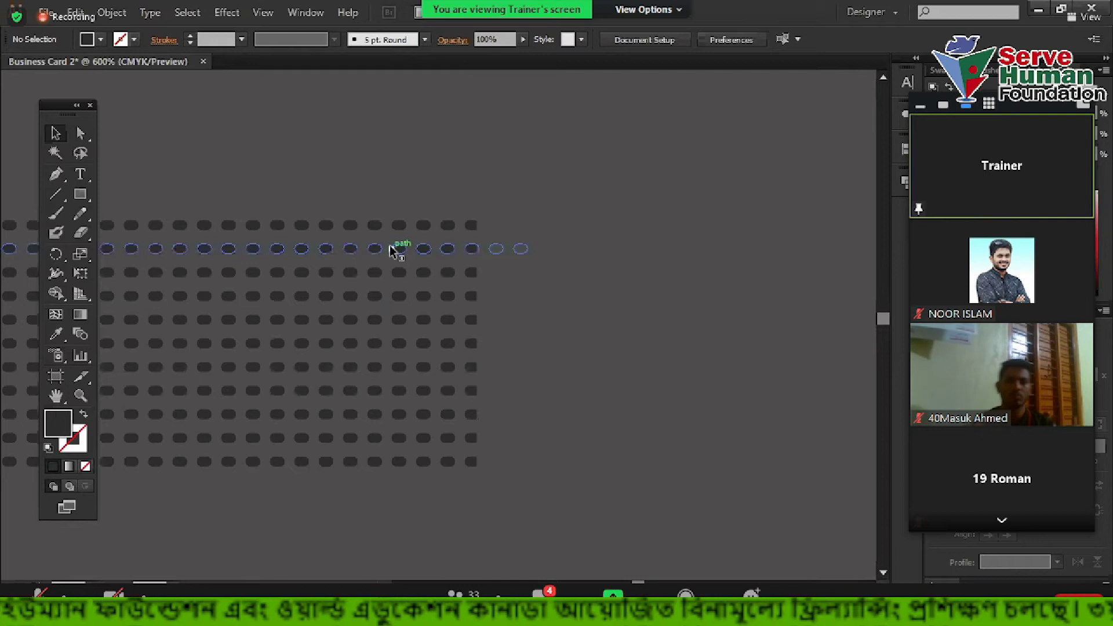
pyautogui.click(389, 249)
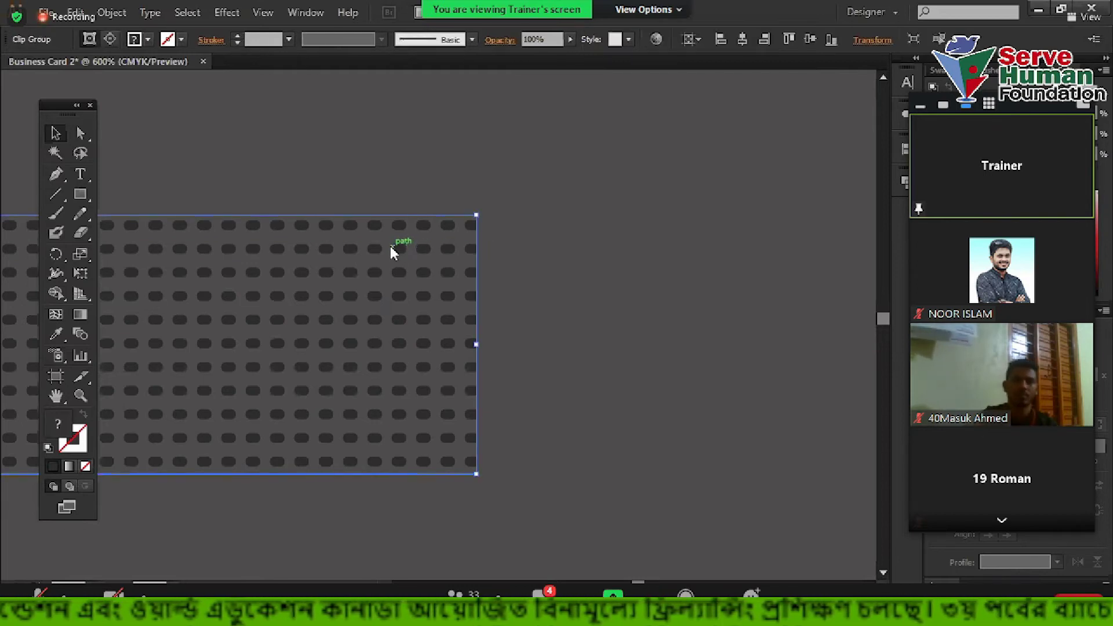
pyautogui.rightClick(390, 246)
pyautogui.click(429, 340)
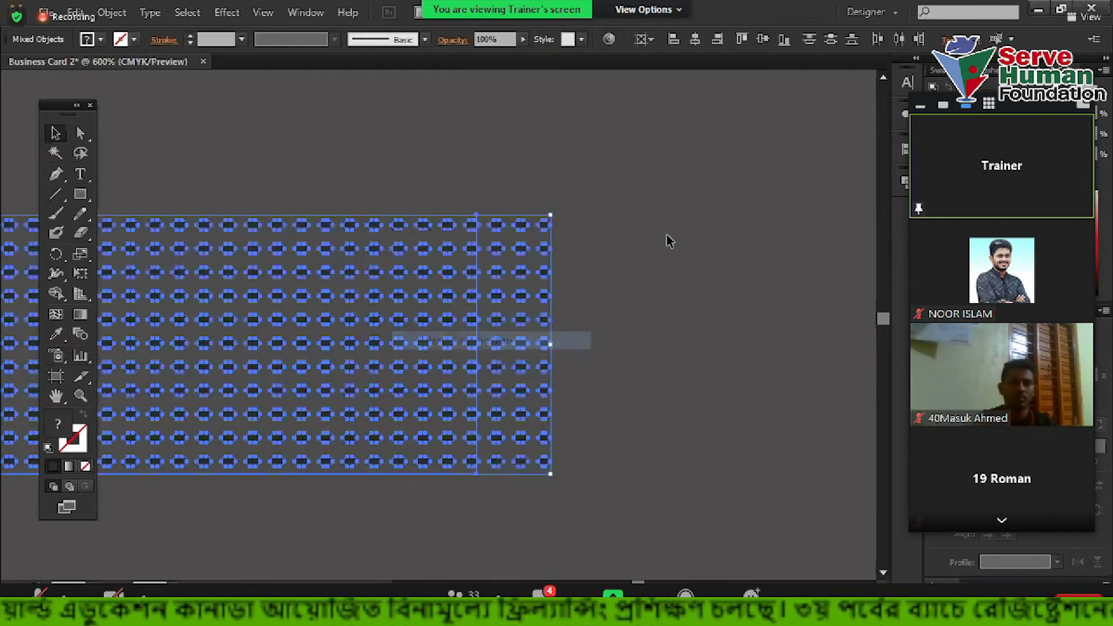
pyautogui.click(600, 248)
pyautogui.scroll(1, 586, 243)
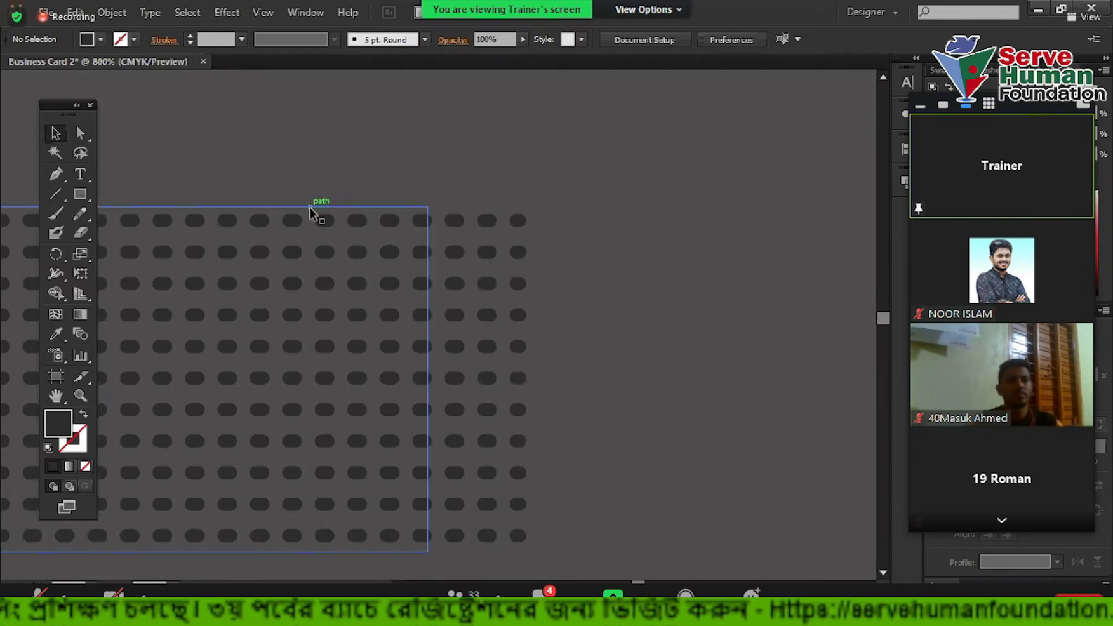
# Inspect the shapes in Outline view, then fill the rectangle behind the dots with black
pyautogui.click(264, 12)
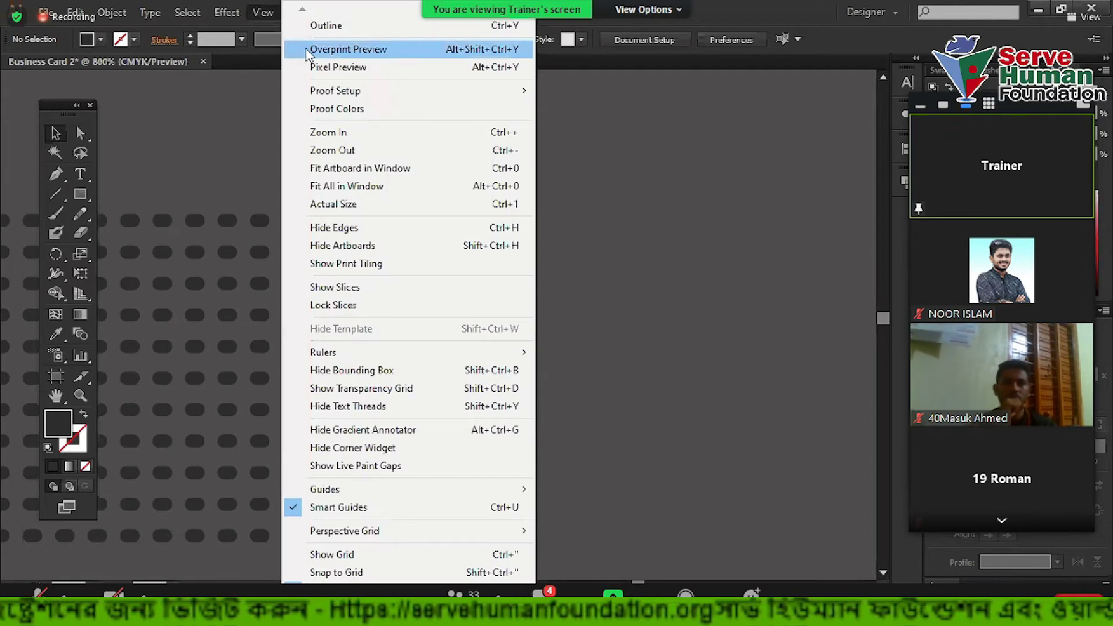
pyautogui.click(352, 27)
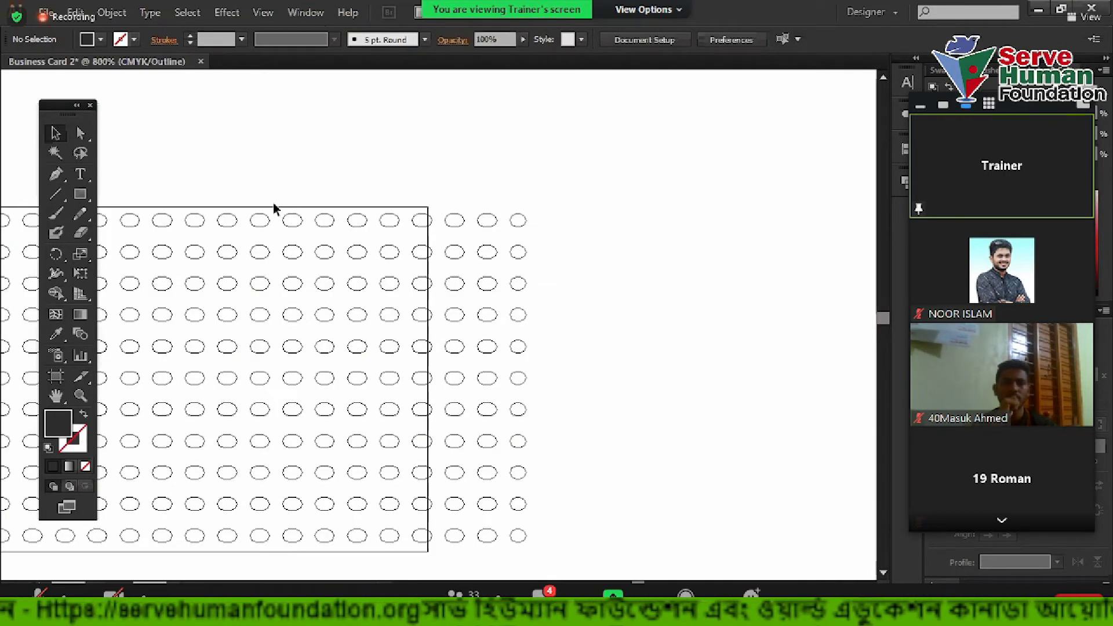
pyautogui.press('/')
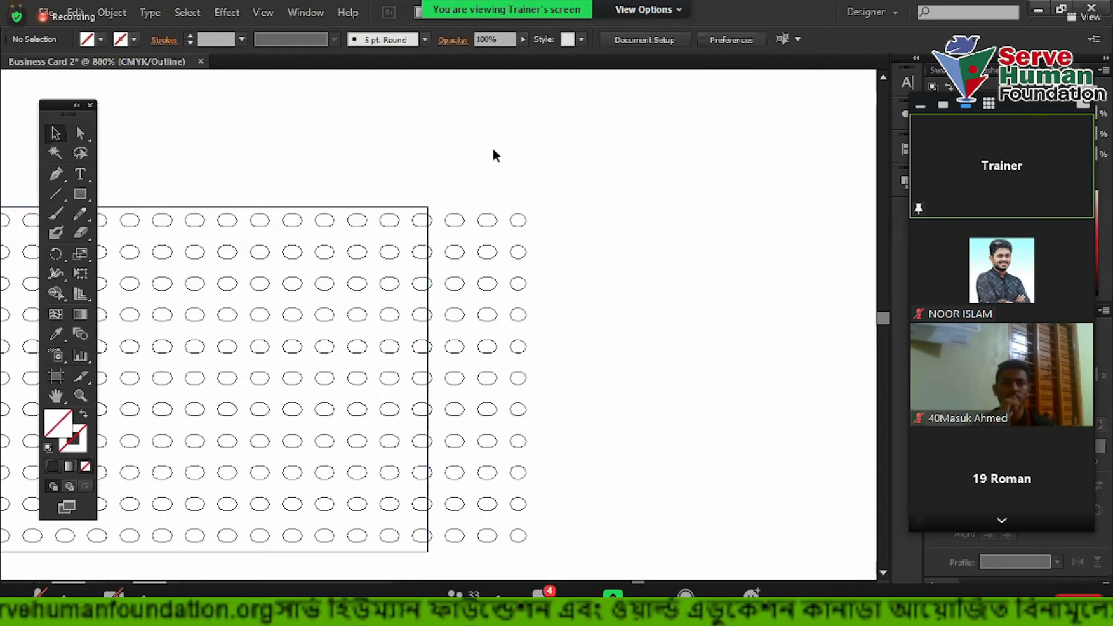
pyautogui.click(268, 13)
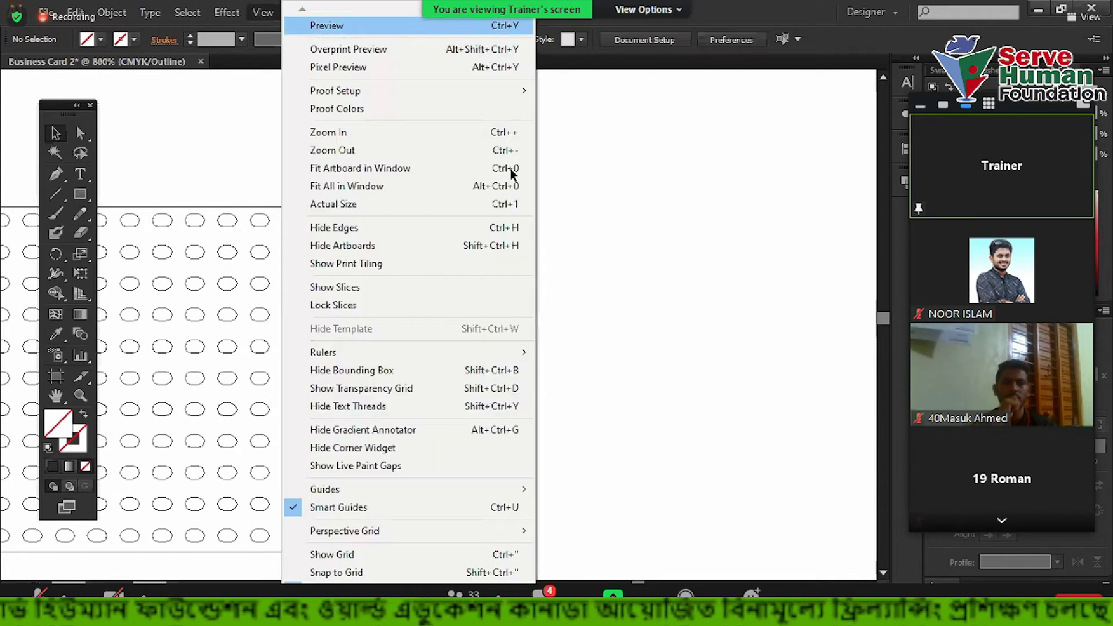
pyautogui.hotkey('ctrl', 'y')
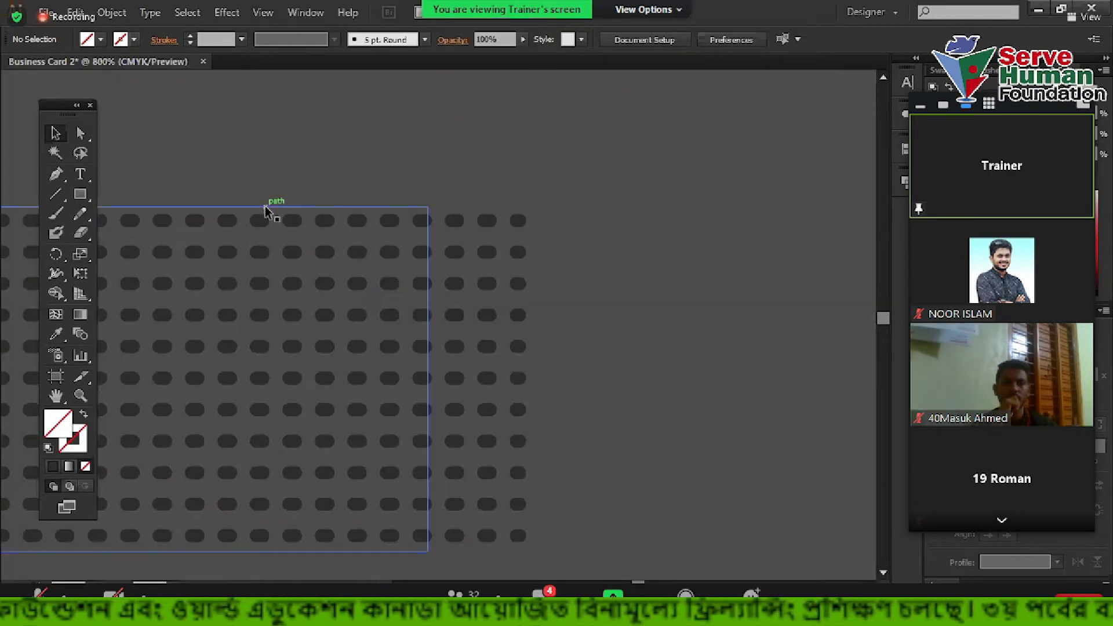
pyautogui.click(265, 212)
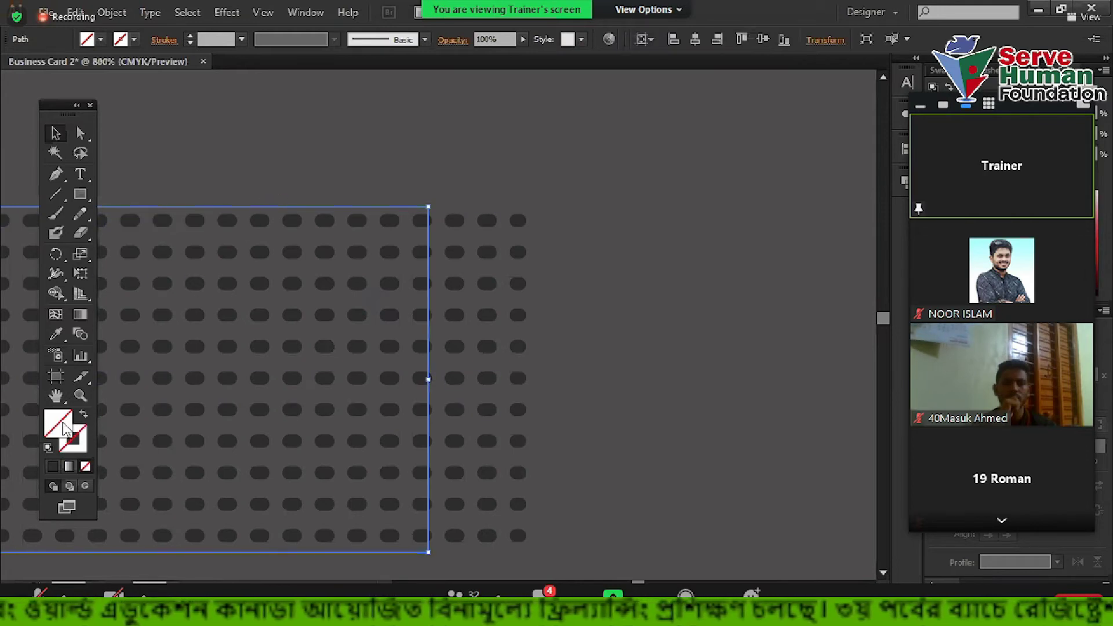
pyautogui.press(',')
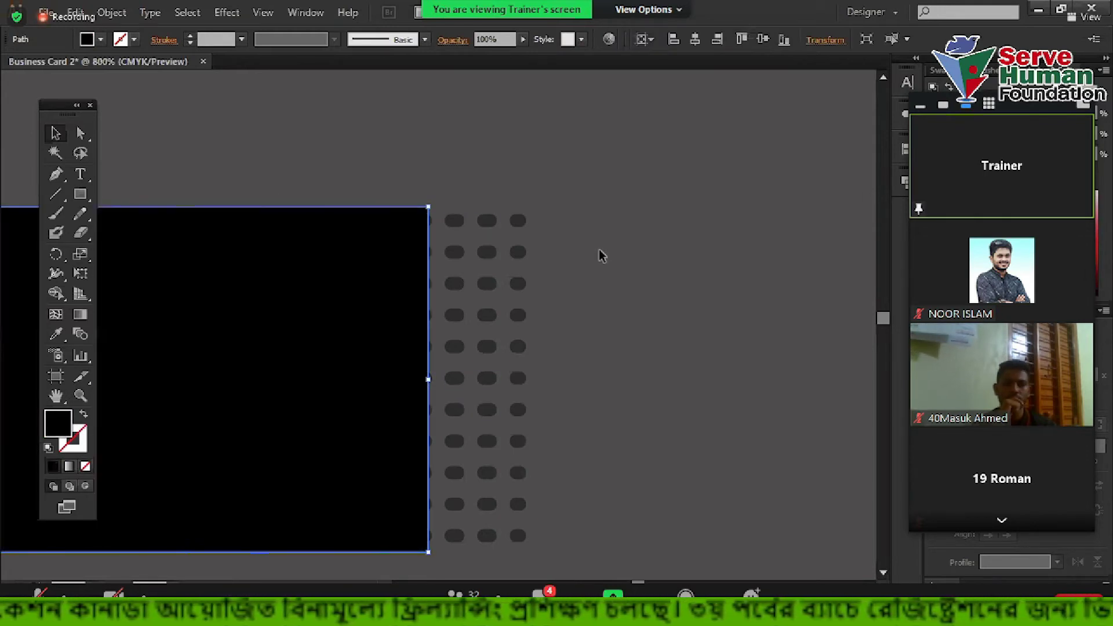
# Select the black rectangle and dots together and make a clipping mask into one dotted group
pyautogui.scroll(-2, 601, 255)
pyautogui.moveTo(620, 191); pyautogui.dragTo(787, 211)
pyautogui.scroll(-1, 670, 214)
pyautogui.moveTo(485, 157); pyautogui.dragTo(605, 355)
pyautogui.rightClick(582, 273)
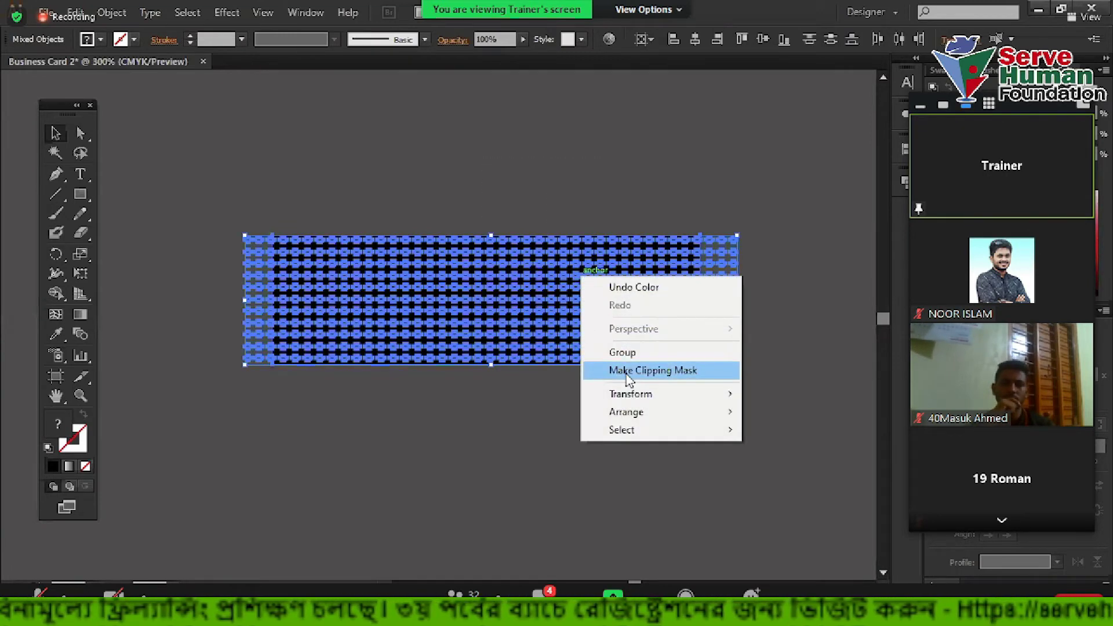
pyautogui.click(618, 368)
pyautogui.click(282, 305)
pyautogui.scroll(3, 250, 319)
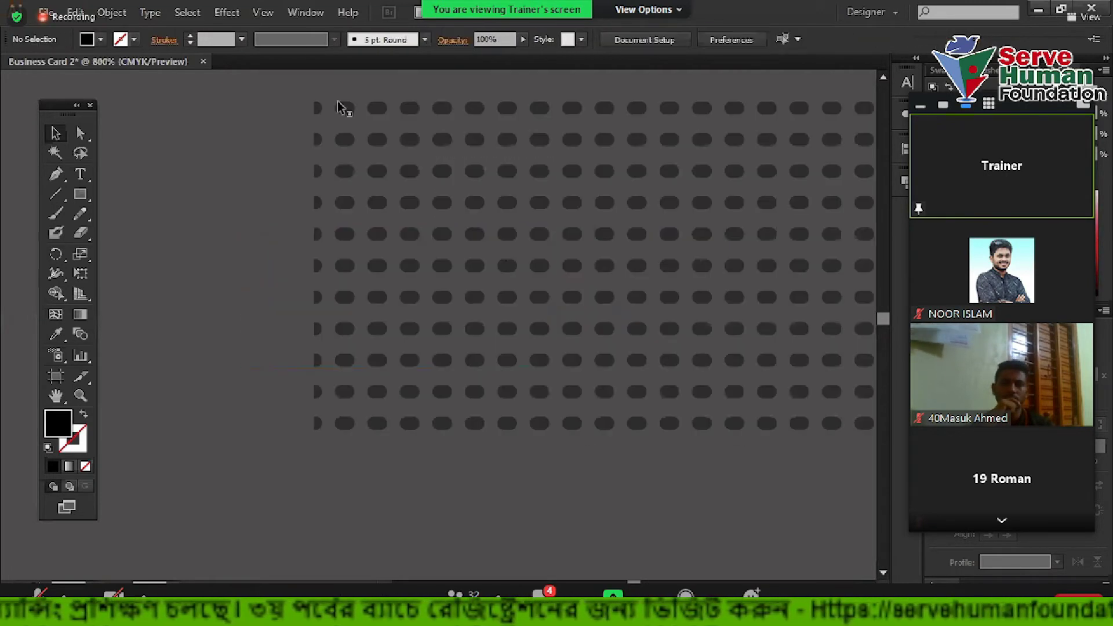
pyautogui.scroll(-3, 275, 278)
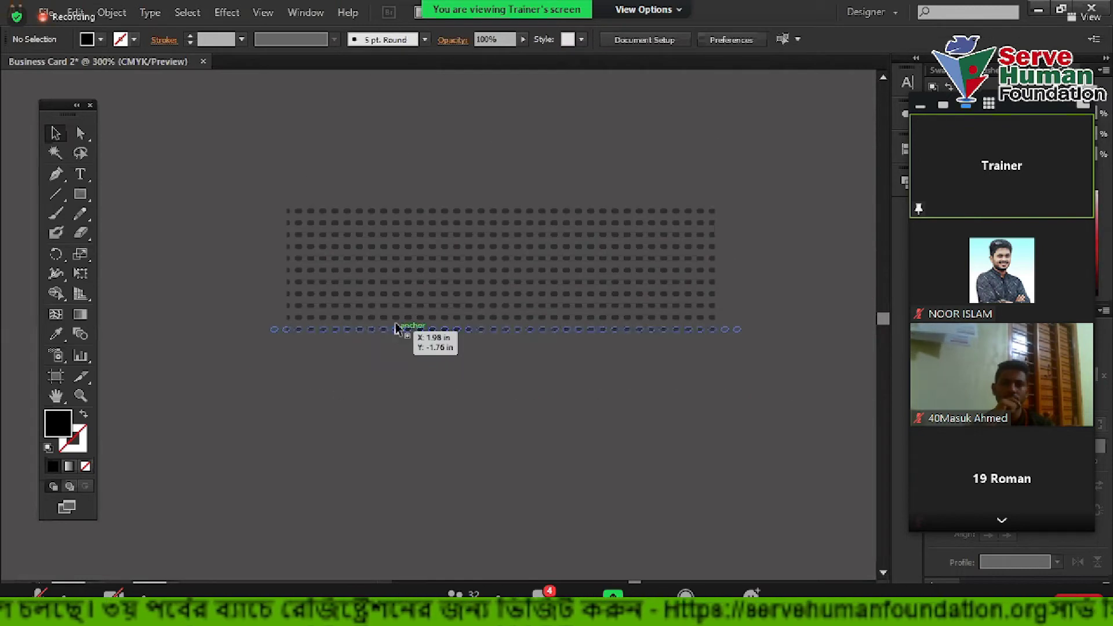
pyautogui.click(395, 328)
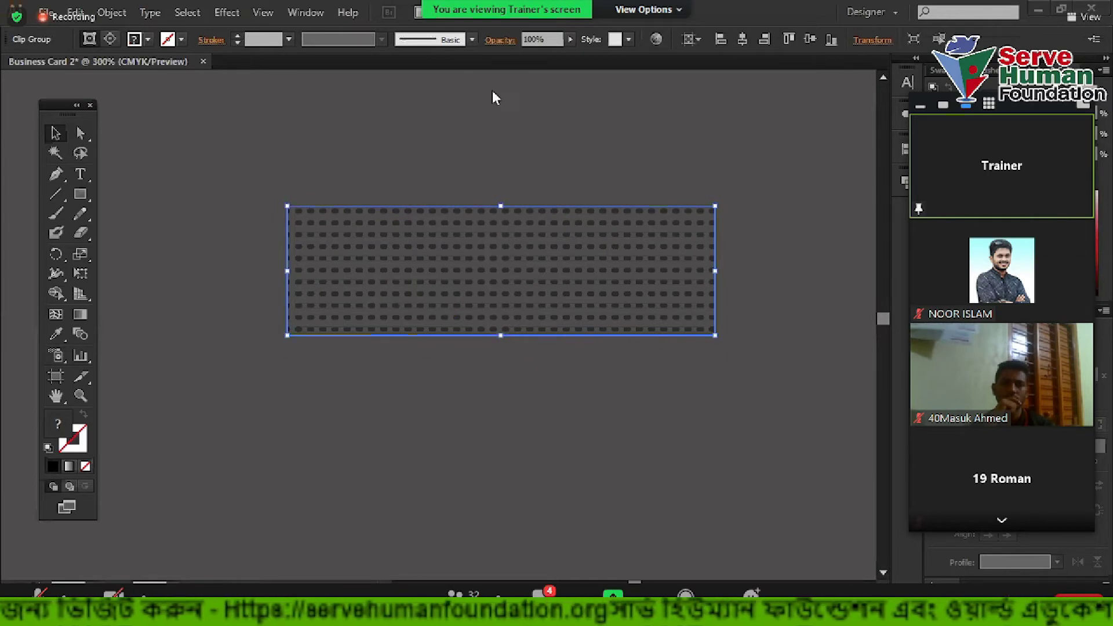
pyautogui.hotkey('alt', 'Tab')
# Search Google Images for 'business man'
pyautogui.click(608, 43)
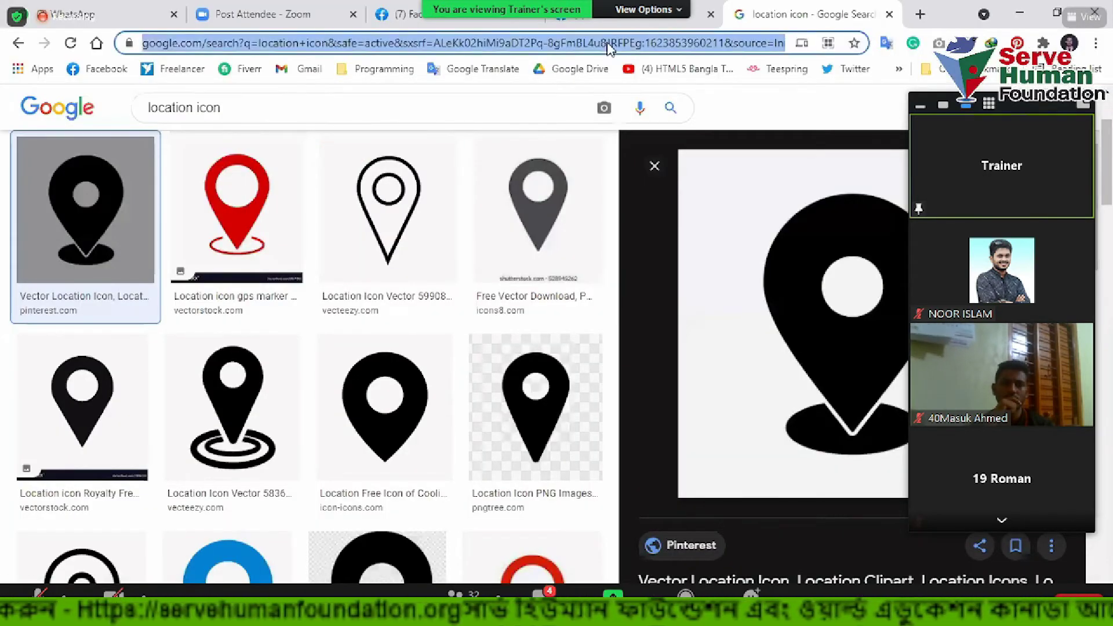
pyautogui.write('business')
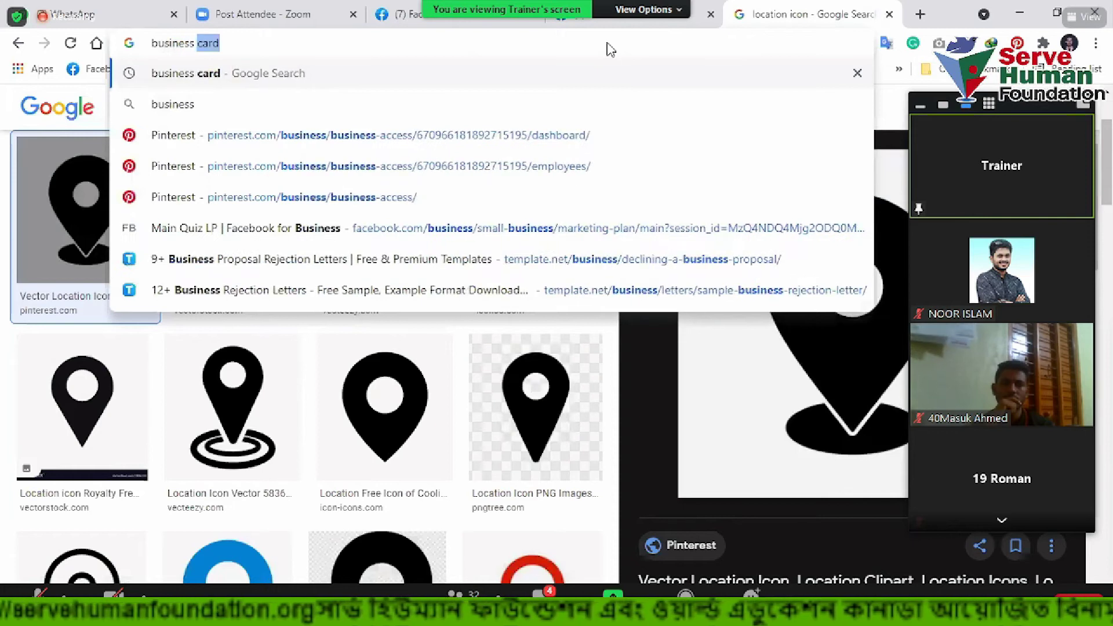
pyautogui.write(' man')
pyautogui.press('Return')
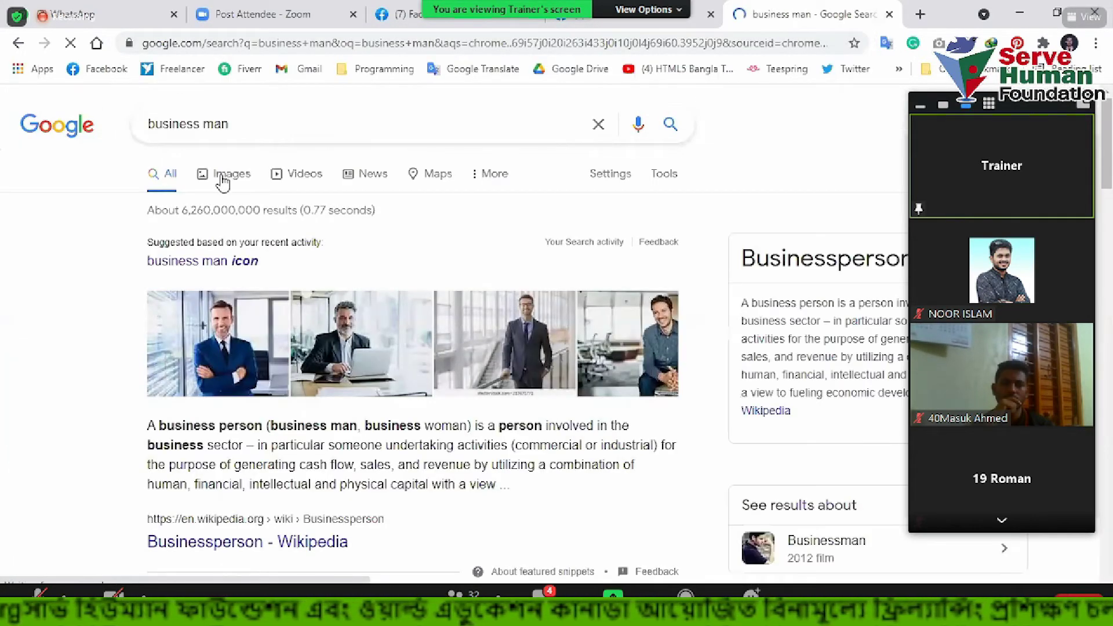
pyautogui.click(224, 175)
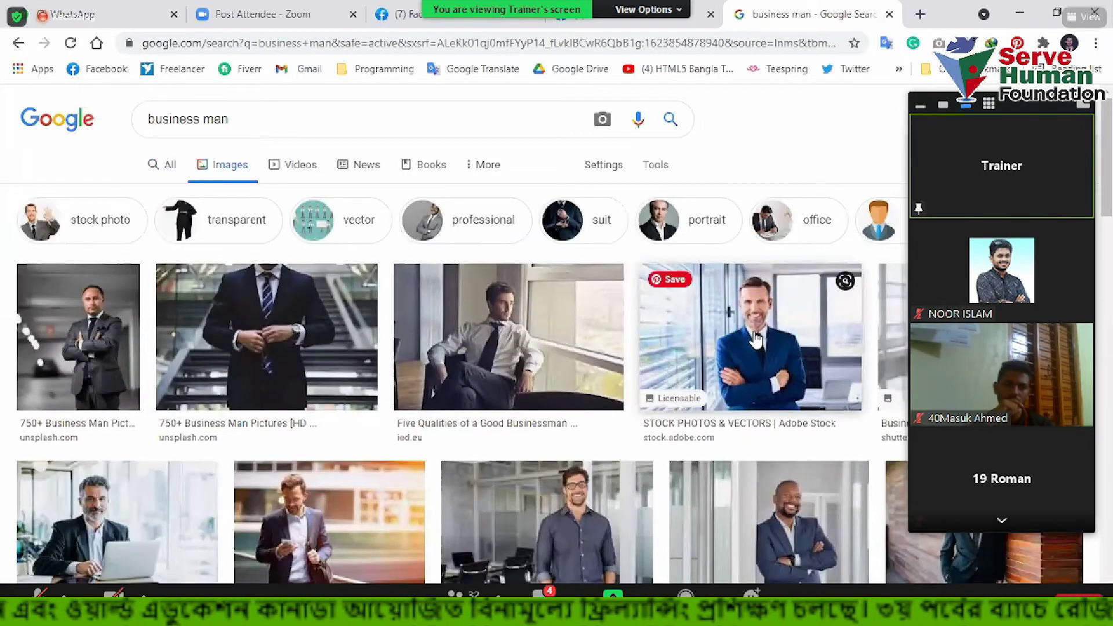
# Preview the smiling businessman photo and copy the image
pyautogui.click(645, 279)
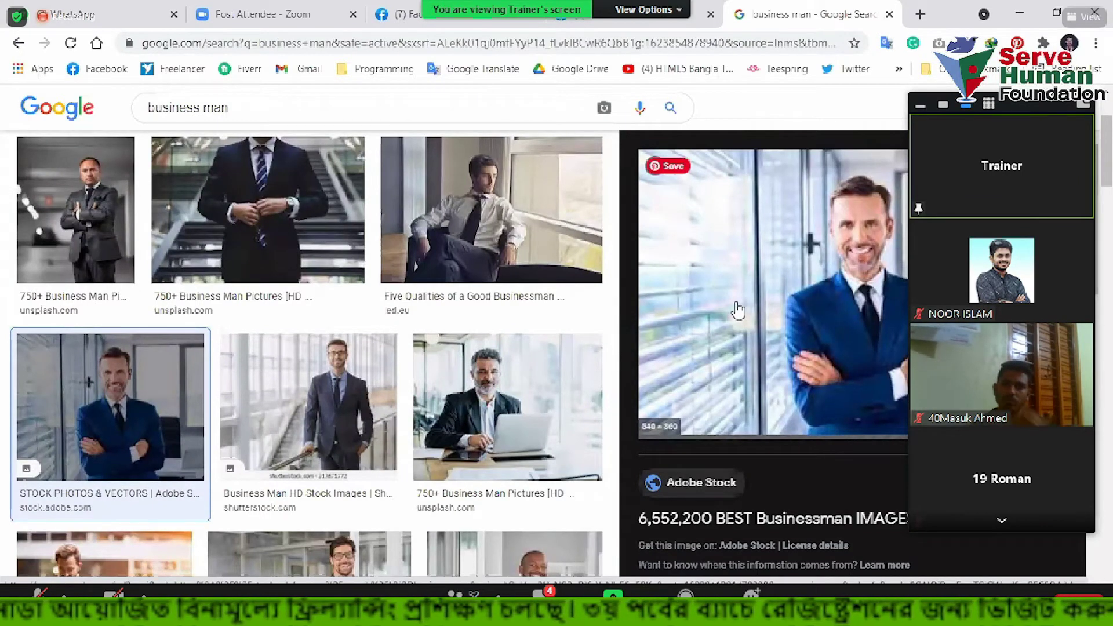
pyautogui.rightClick(820, 459)
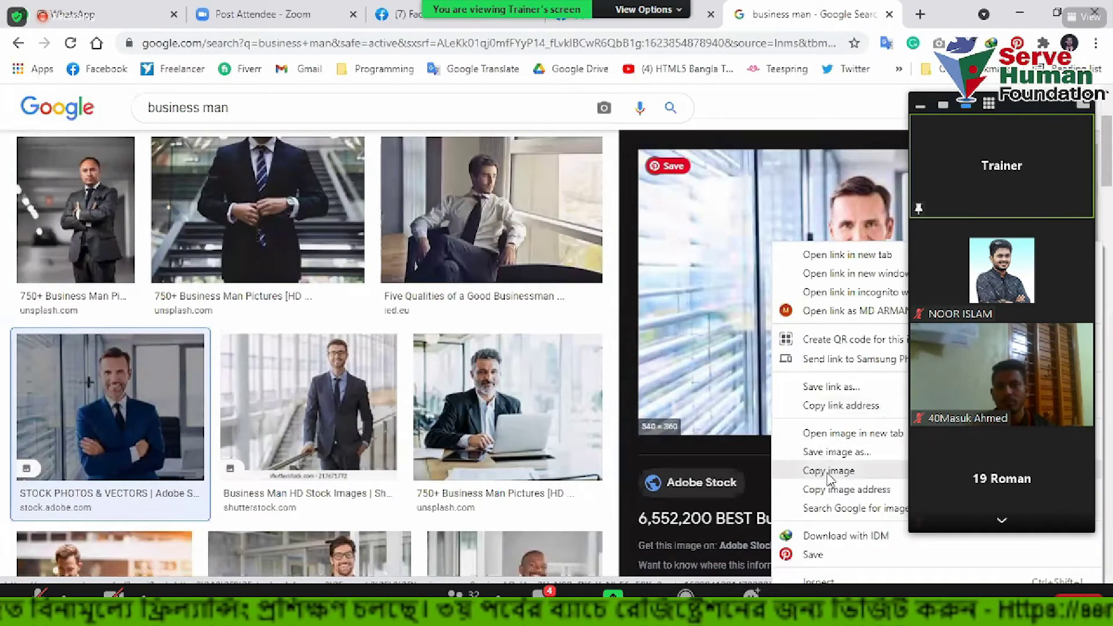
pyautogui.click(828, 472)
pyautogui.hotkey('alt', 'Tab')
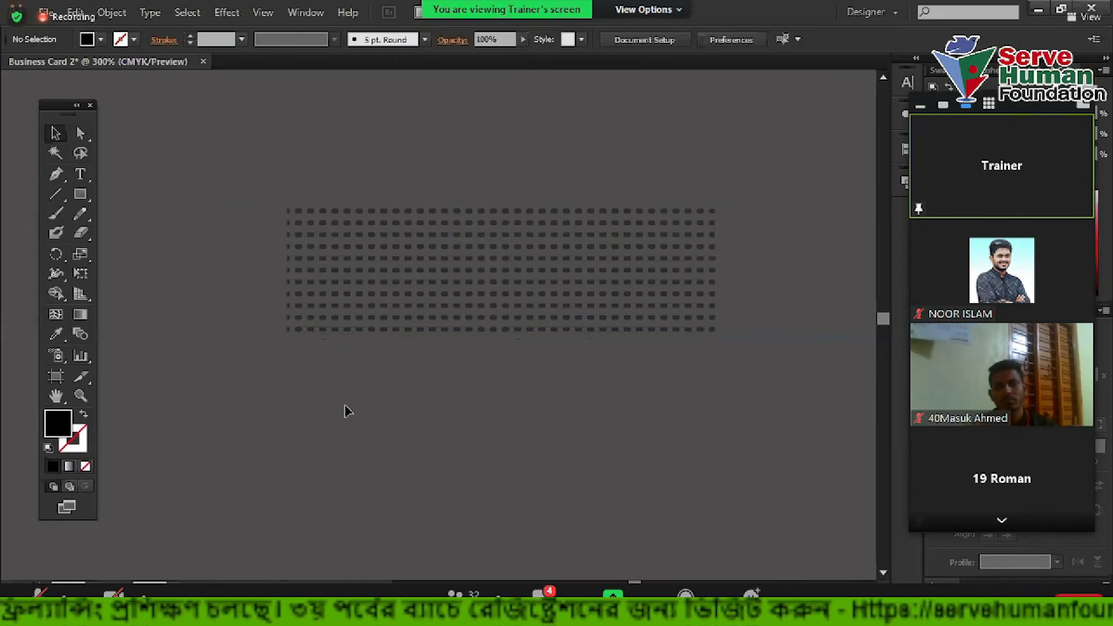
# Paste the businessman photo into the document and move it to the right
pyautogui.hotkey('ctrl', 'v')
pyautogui.scroll(-3, 397, 286)
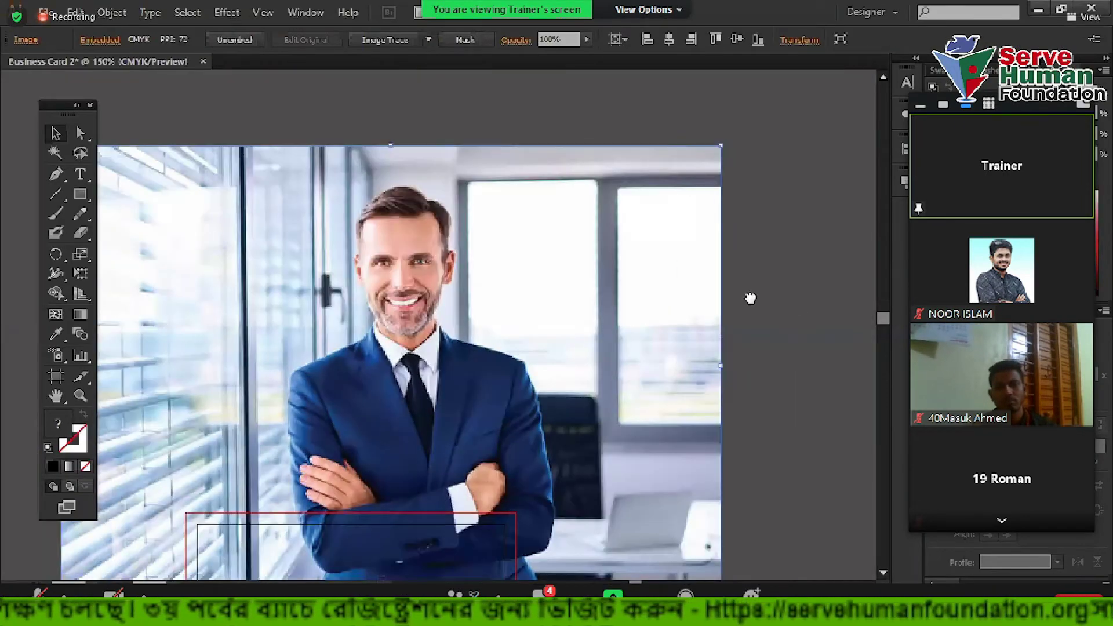
pyautogui.scroll(2, 346, 312)
pyautogui.moveTo(738, 280); pyautogui.dragTo(346, 314)
pyautogui.moveTo(345, 315); pyautogui.dragTo(666, 326)
# Clip the photo to a circle drawn over the man's face and move the portrait up-left
pyautogui.moveTo(83, 198); pyautogui.dragTo(118, 235)
pyautogui.moveTo(700, 355); pyautogui.dragTo(837, 499)
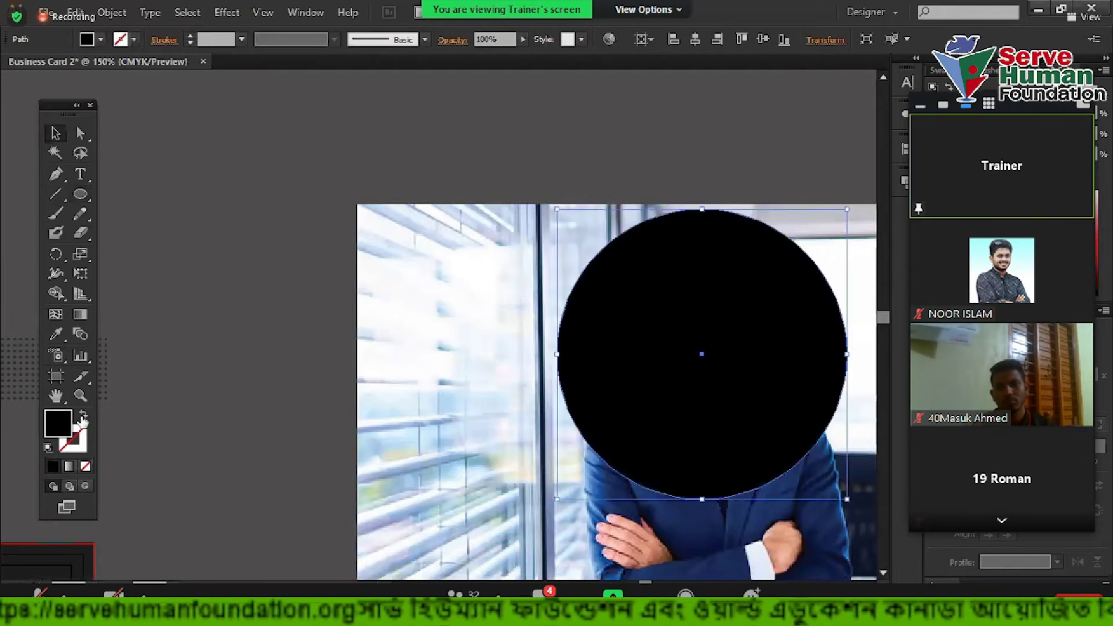
pyautogui.click(83, 417)
pyautogui.hscroll(6, 555, 320)
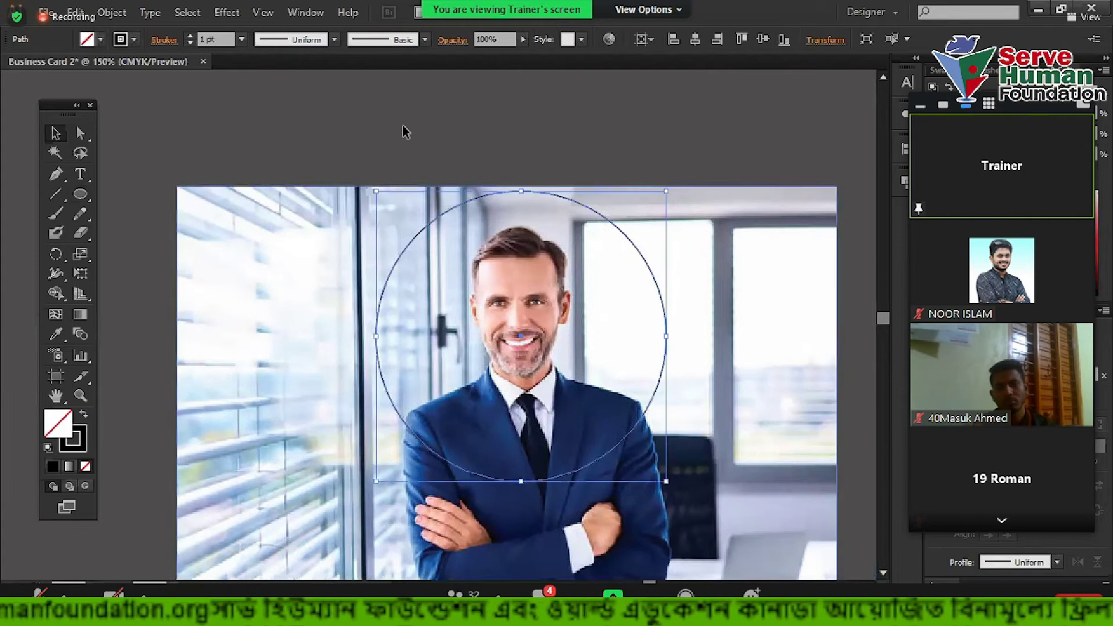
pyautogui.keyDown('shift'); pyautogui.click(417, 252); pyautogui.keyUp('shift')
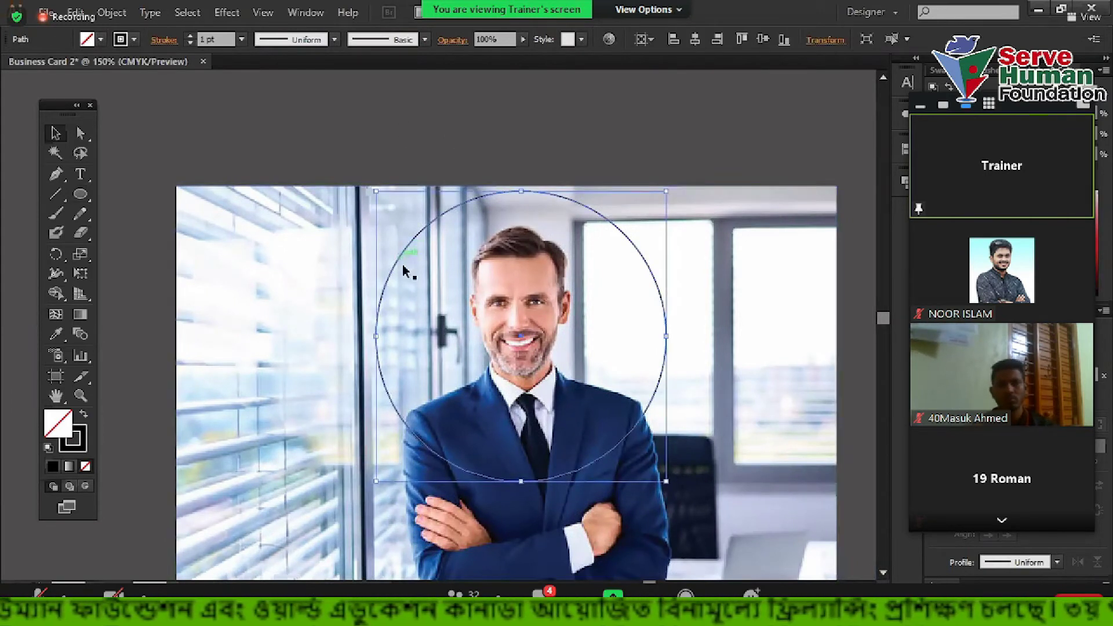
pyautogui.moveTo(340, 124); pyautogui.dragTo(548, 352)
pyautogui.rightClick(455, 249)
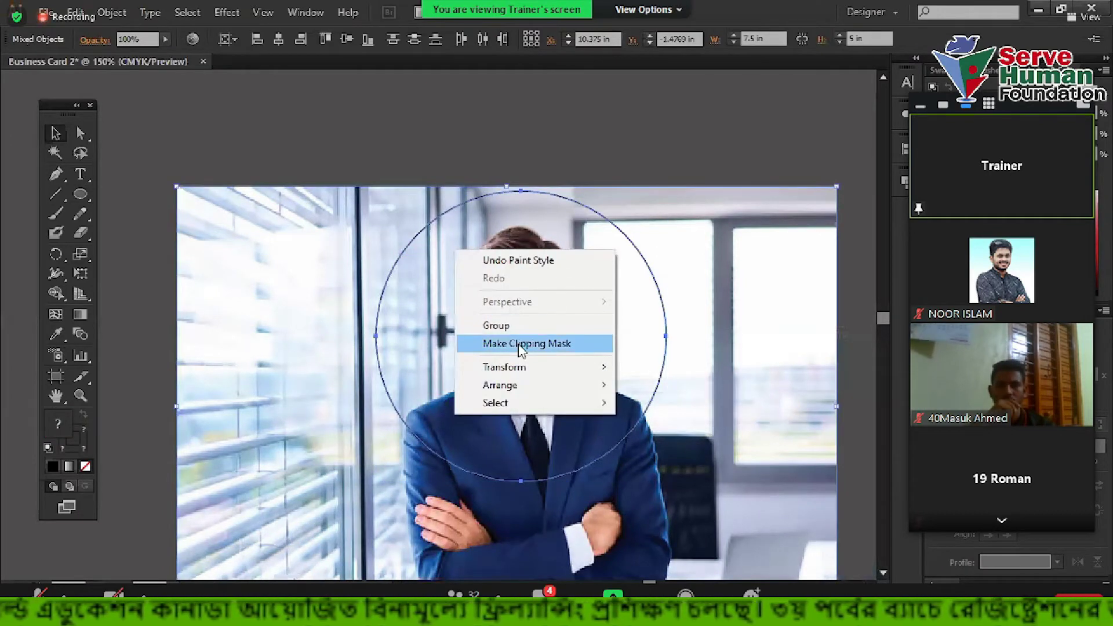
pyautogui.click(521, 345)
pyautogui.click(327, 127)
pyautogui.moveTo(574, 339); pyautogui.dragTo(417, 269)
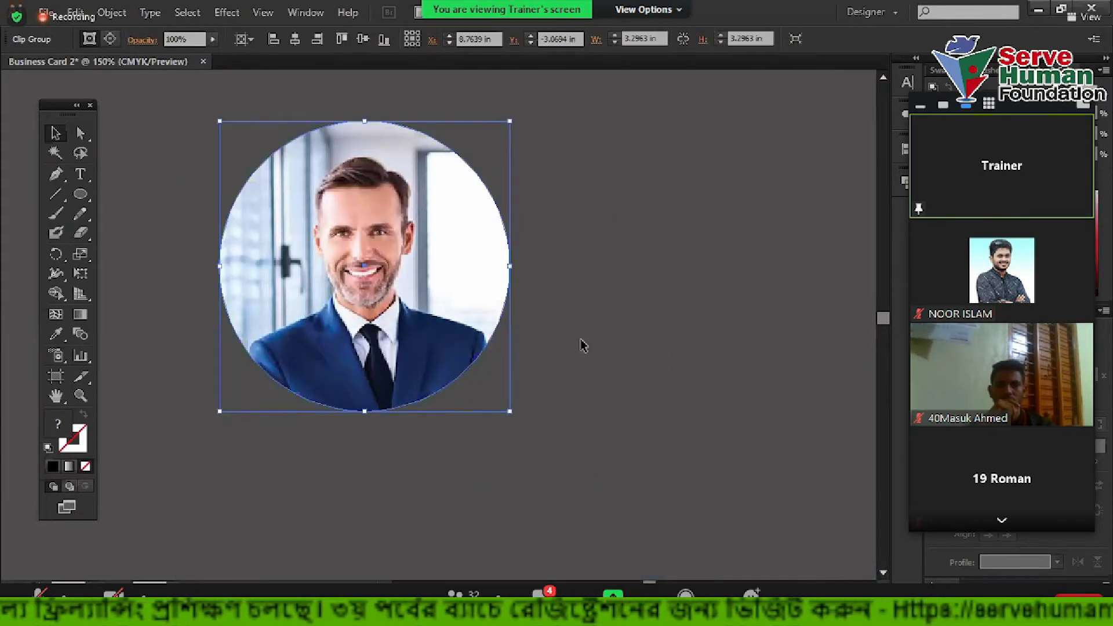
# Draw a rectangle beside the portrait, then delete the portrait and rectangle
pyautogui.click(100, 154)
pyautogui.moveTo(84, 192); pyautogui.dragTo(108, 194)
pyautogui.moveTo(426, 207); pyautogui.dragTo(752, 423)
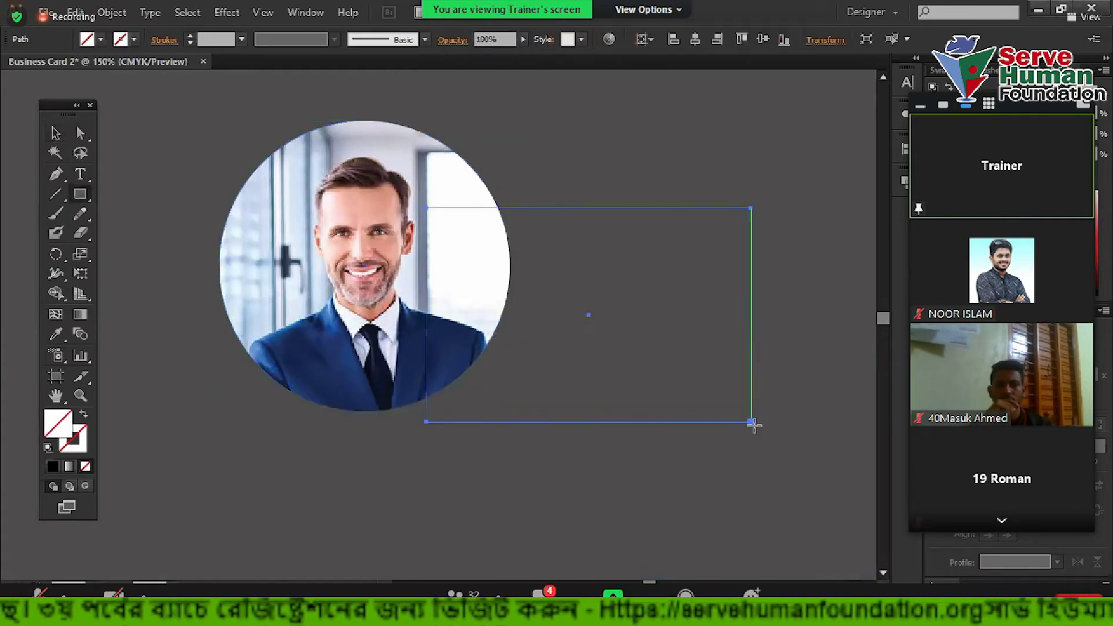
pyautogui.click(55, 134)
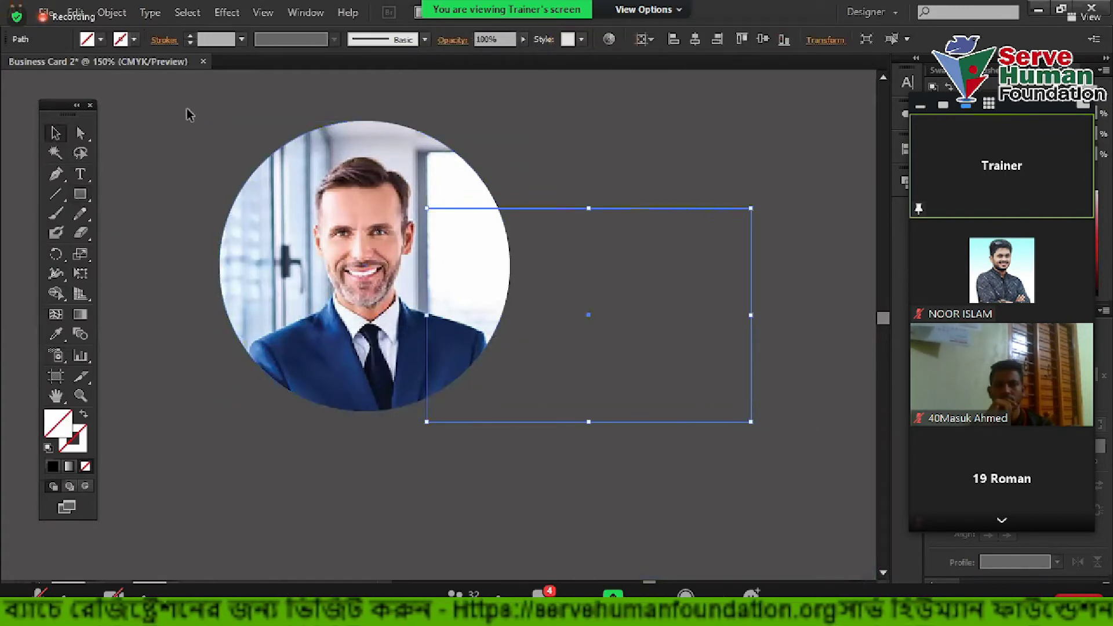
pyautogui.click(437, 224)
pyautogui.hotkey('ctrl', 'a')
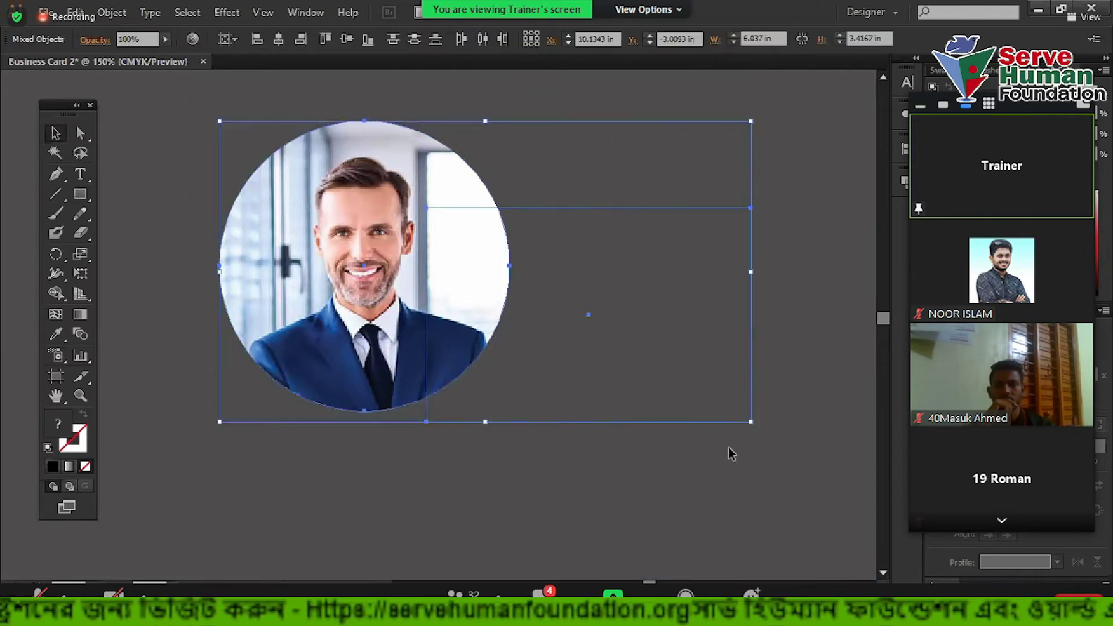
pyautogui.scroll(-3, 719, 441)
pyautogui.scroll(2, 423, 426)
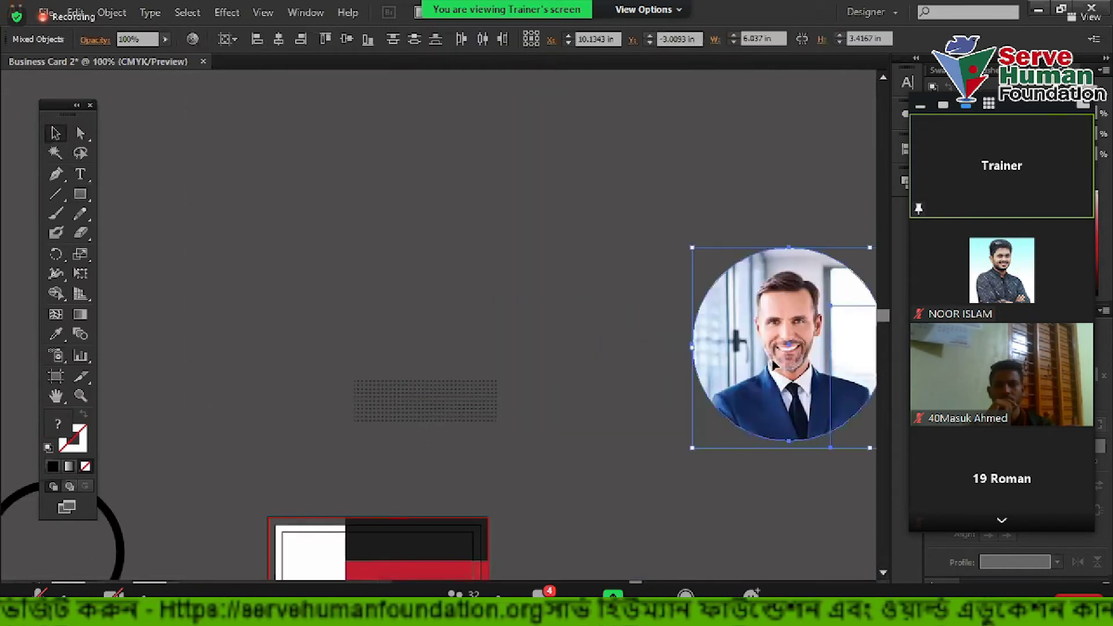
pyautogui.press('Delete')
# Move the dot-pattern group up and to the left
pyautogui.scroll(-3, 602, 368)
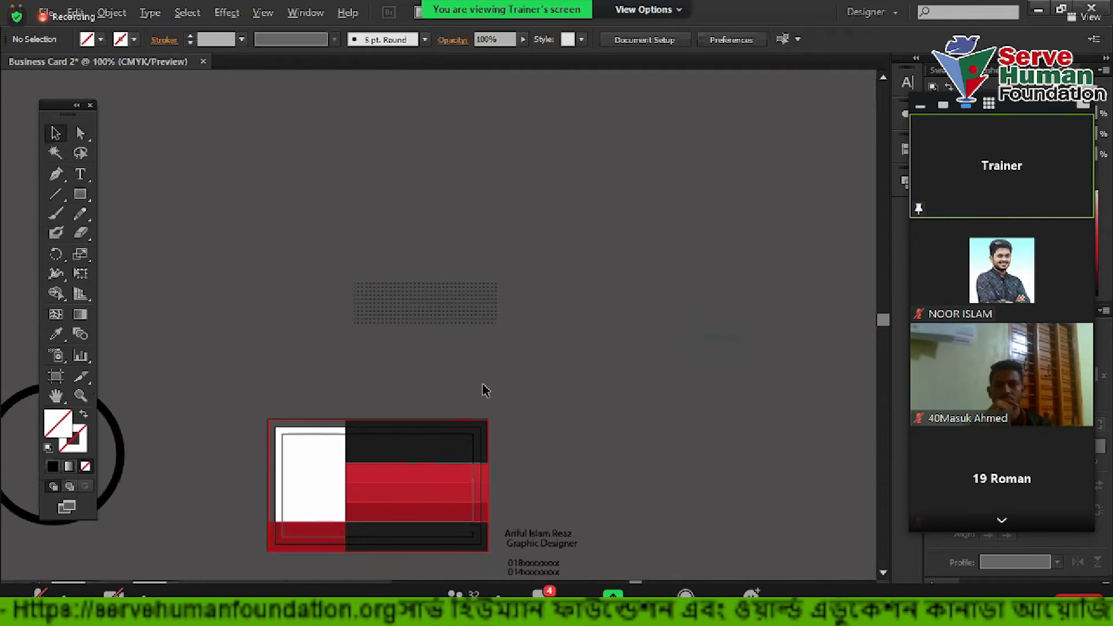
pyautogui.scroll(2, 486, 390)
pyautogui.scroll(-3, 641, 303)
pyautogui.moveTo(508, 161); pyautogui.dragTo(483, 427)
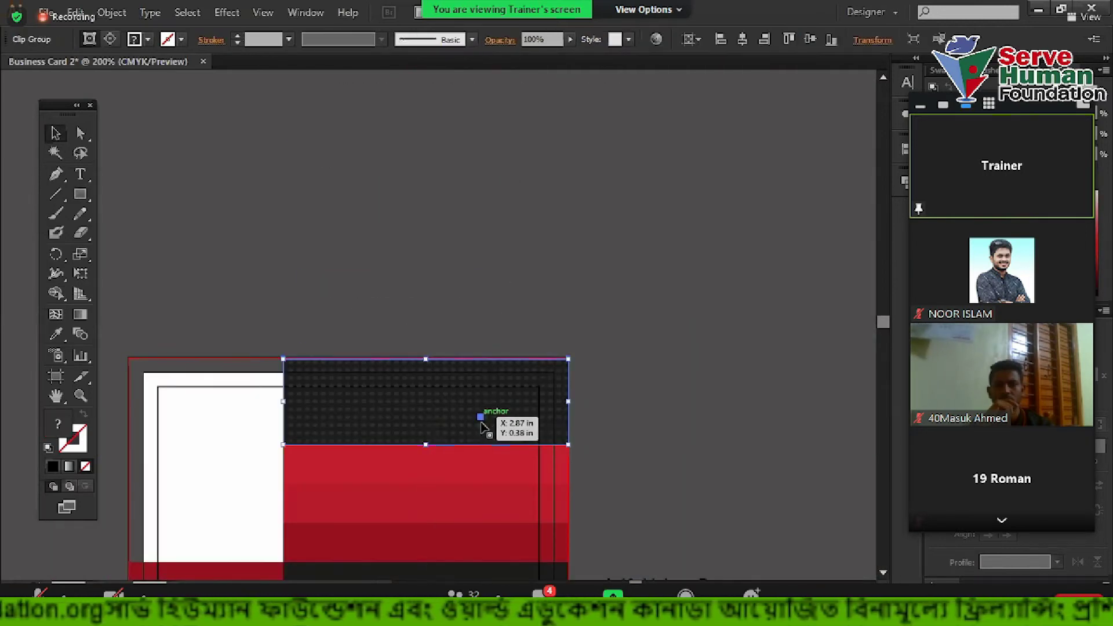
pyautogui.scroll(5, 663, 367)
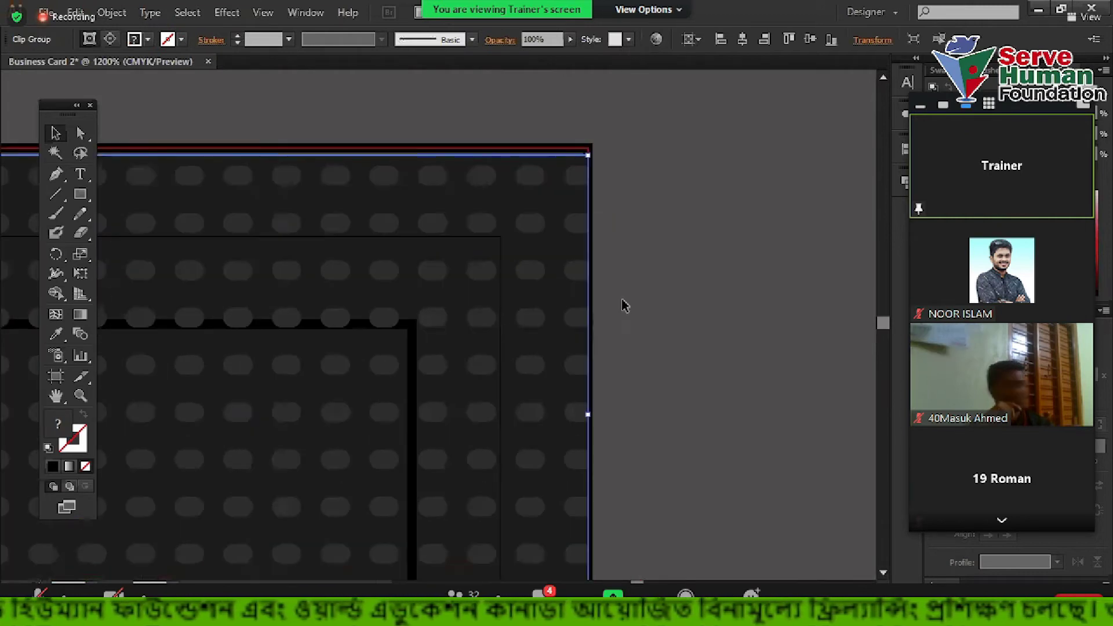
pyautogui.scroll(5, 613, 153)
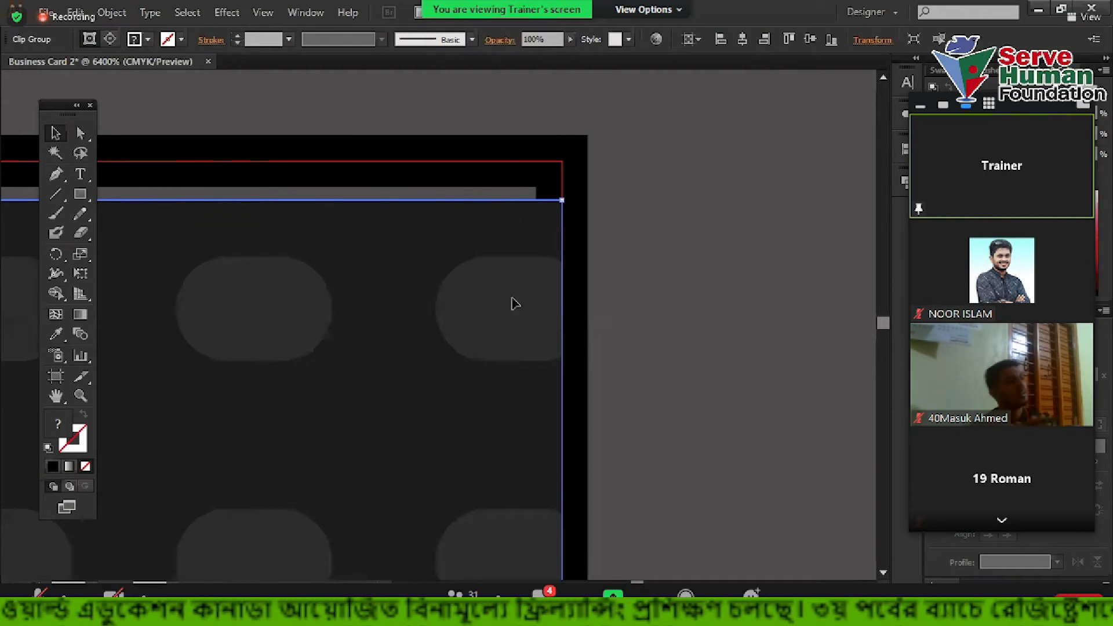
pyautogui.scroll(-6, 542, 322)
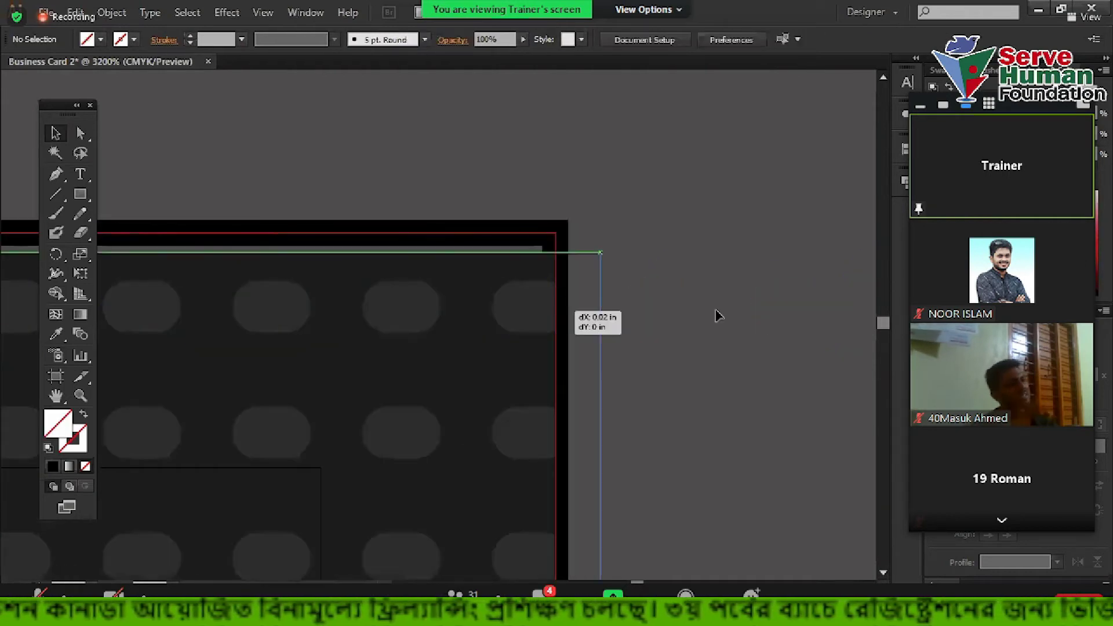
pyautogui.moveTo(616, 344); pyautogui.dragTo(374, 100)
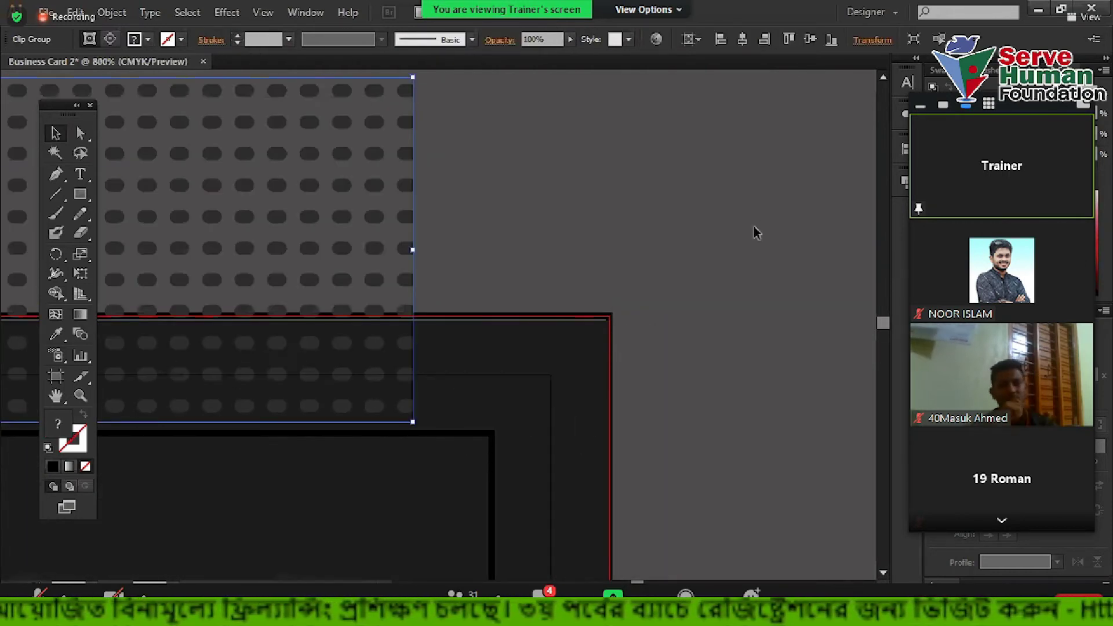
# Nudge the dark rectangle upward and shift the dotted group down and right
pyautogui.click(501, 367)
pyautogui.scroll(4, 336, 324)
pyautogui.moveTo(329, 352); pyautogui.dragTo(335, 319)
pyautogui.scroll(-4, 335, 324)
pyautogui.scroll(-1, 335, 323)
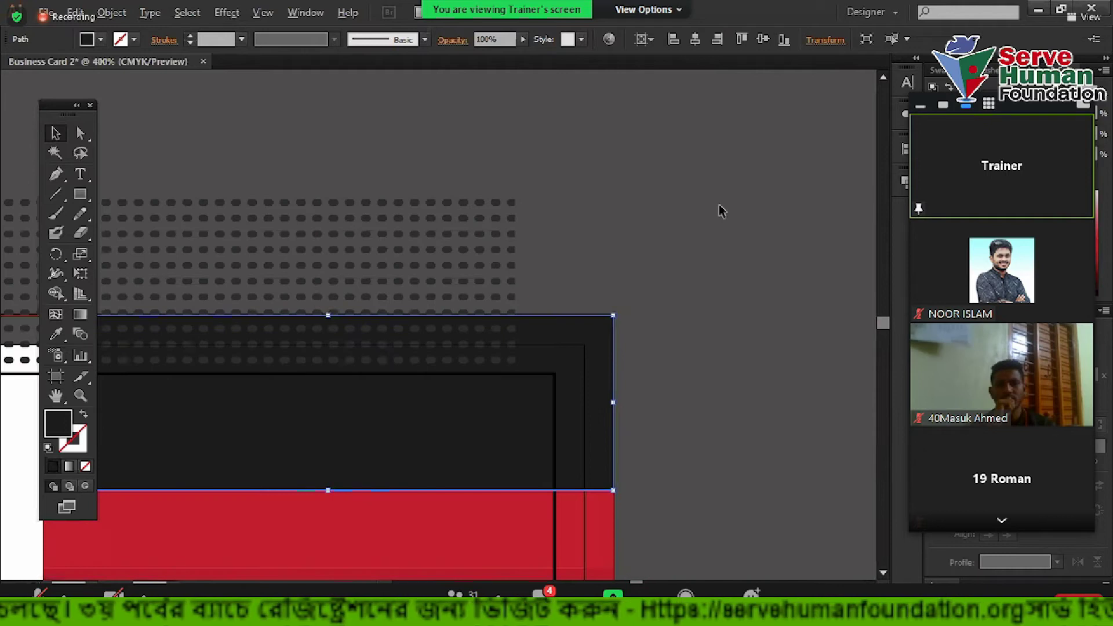
pyautogui.click(677, 257)
pyautogui.scroll(-1, 565, 255)
pyautogui.moveTo(580, 264); pyautogui.dragTo(643, 330)
pyautogui.scroll(1, 643, 331)
pyautogui.scroll(4, 677, 208)
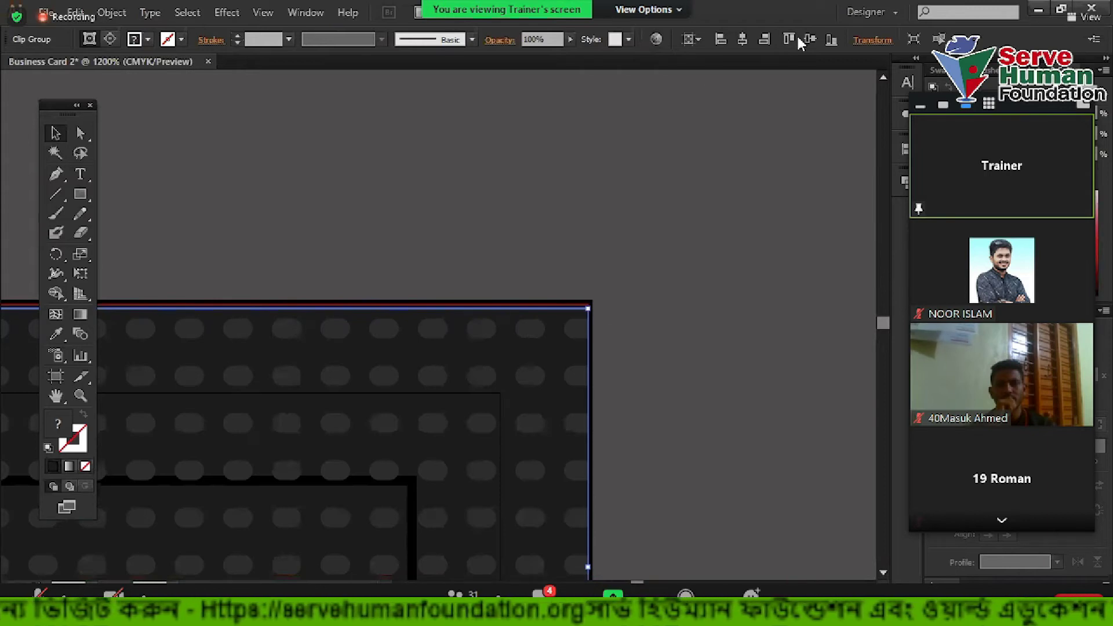
# Align the dotted group to the right edge and snap it to the card's top edge
pyautogui.click(904, 150)
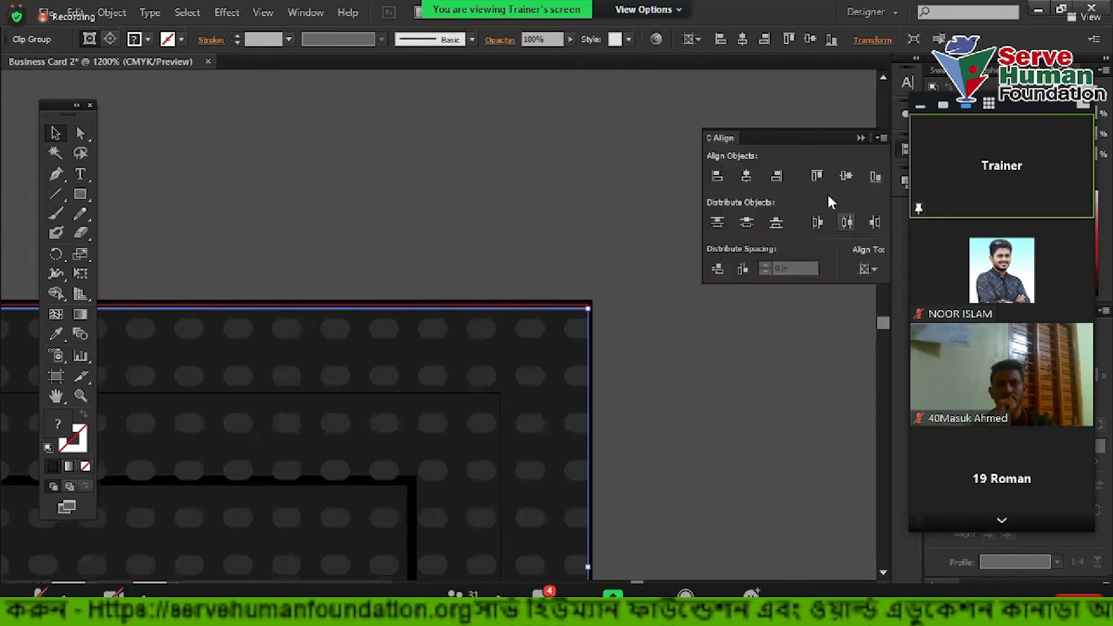
pyautogui.click(777, 176)
pyautogui.scroll(-5, 537, 273)
pyautogui.scroll(5, 529, 311)
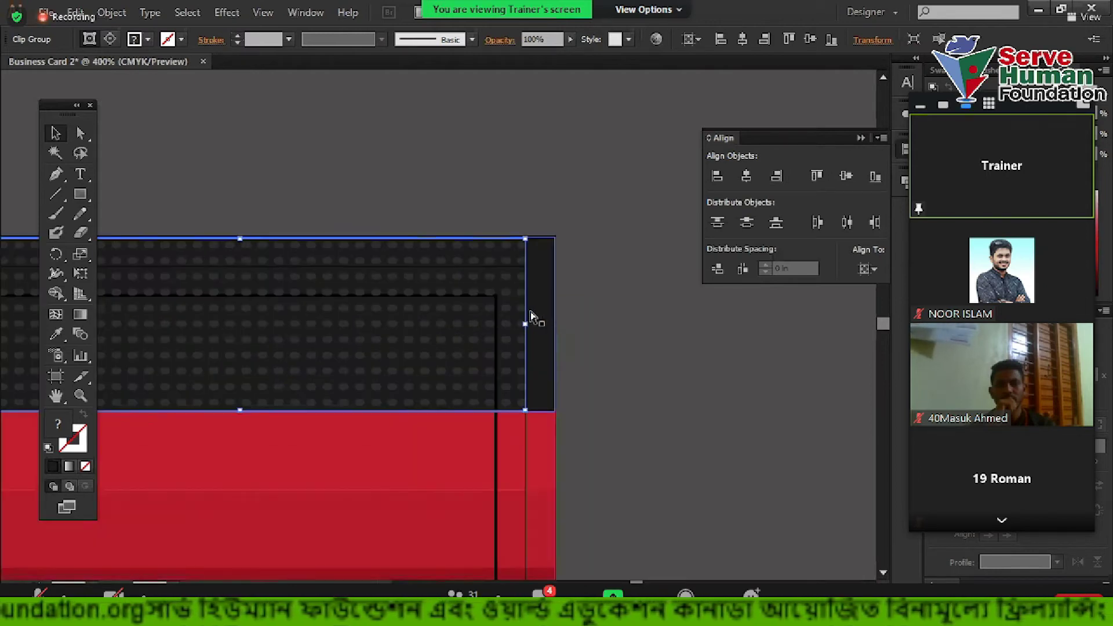
pyautogui.scroll(3, 537, 224)
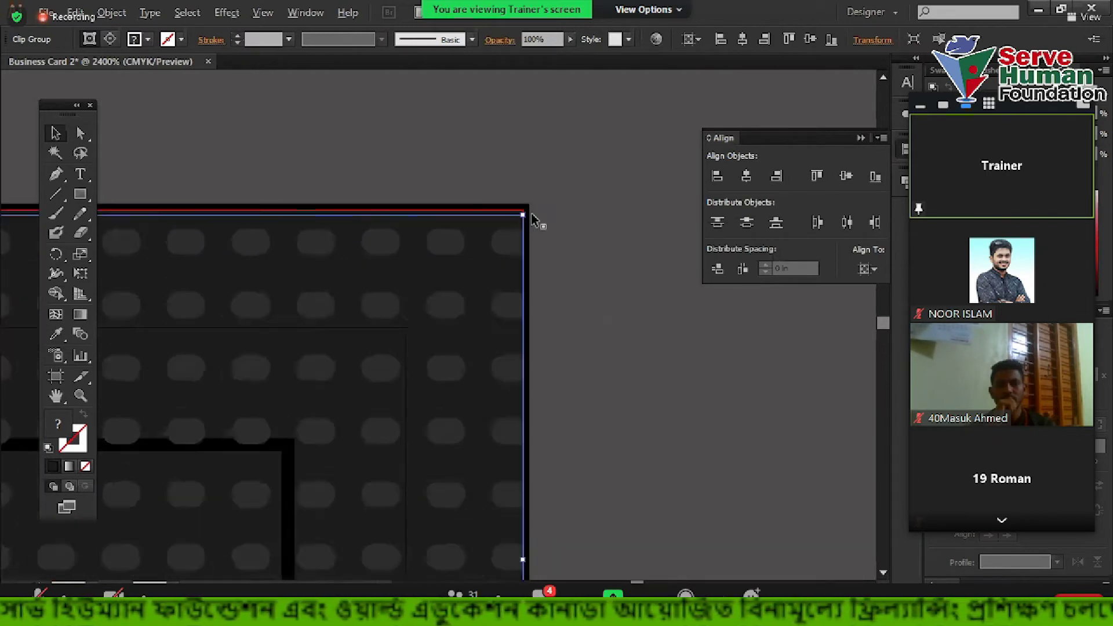
pyautogui.moveTo(440, 214); pyautogui.dragTo(562, 313)
pyautogui.scroll(1, 577, 375)
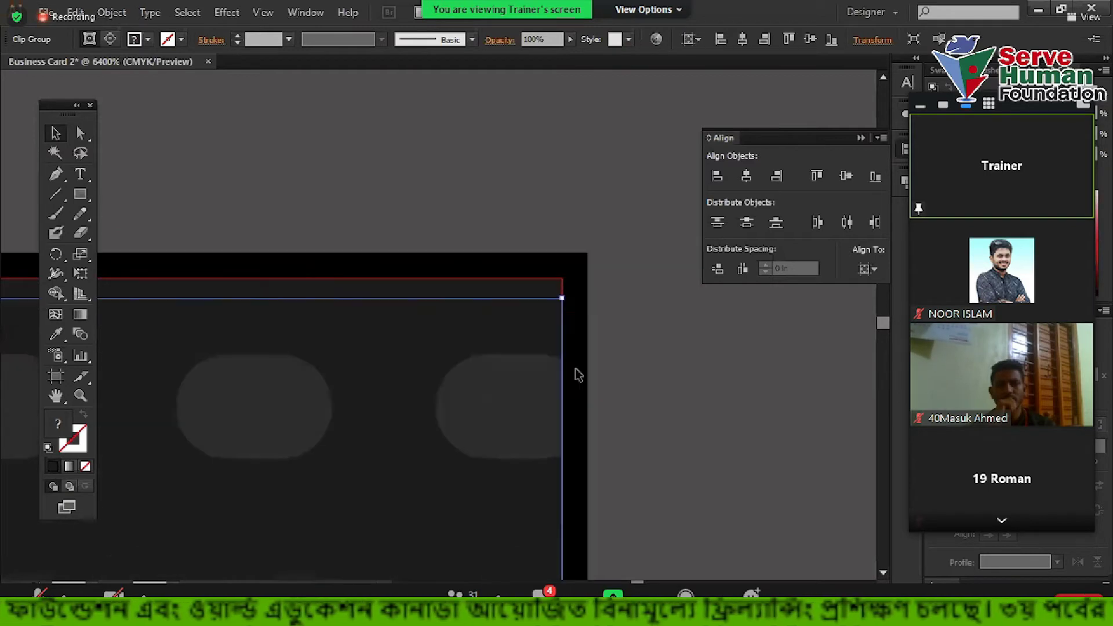
pyautogui.moveTo(510, 414); pyautogui.dragTo(510, 395)
pyautogui.scroll(-6, 675, 387)
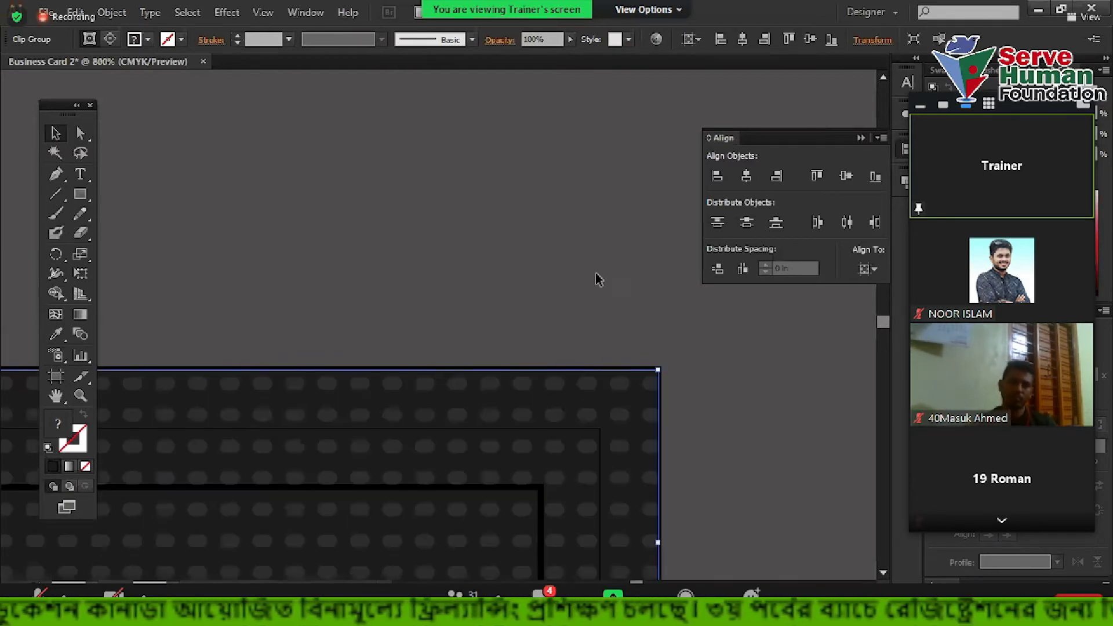
pyautogui.click(587, 281)
# Move the dark-red band upward and group the three red bands
pyautogui.scroll(-4, 585, 280)
pyautogui.moveTo(624, 314); pyautogui.dragTo(520, 261)
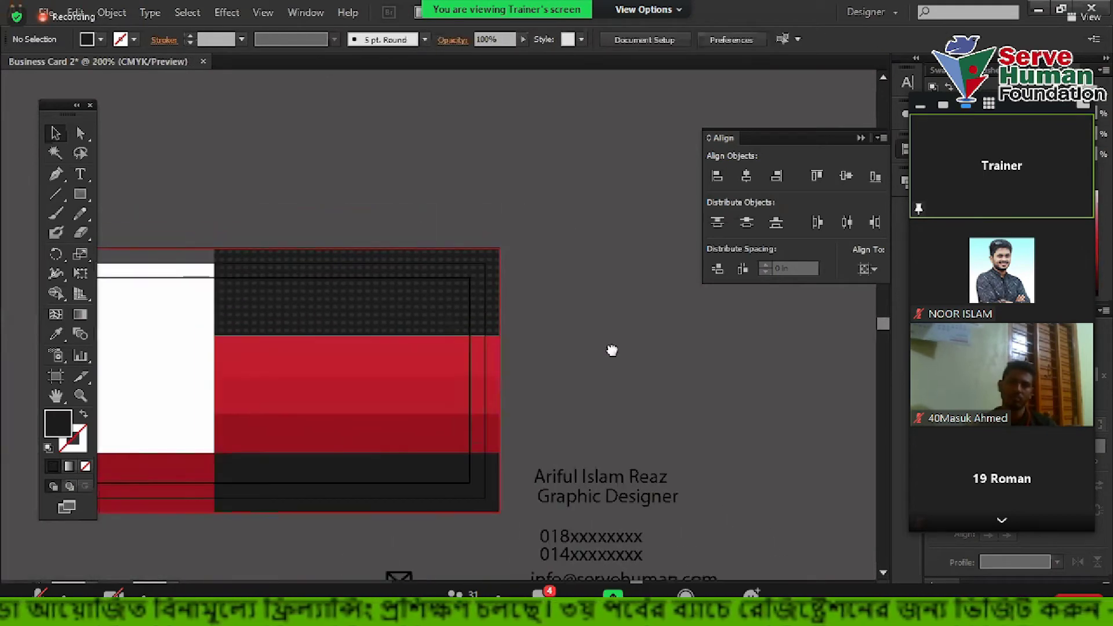
pyautogui.scroll(2, 211, 231)
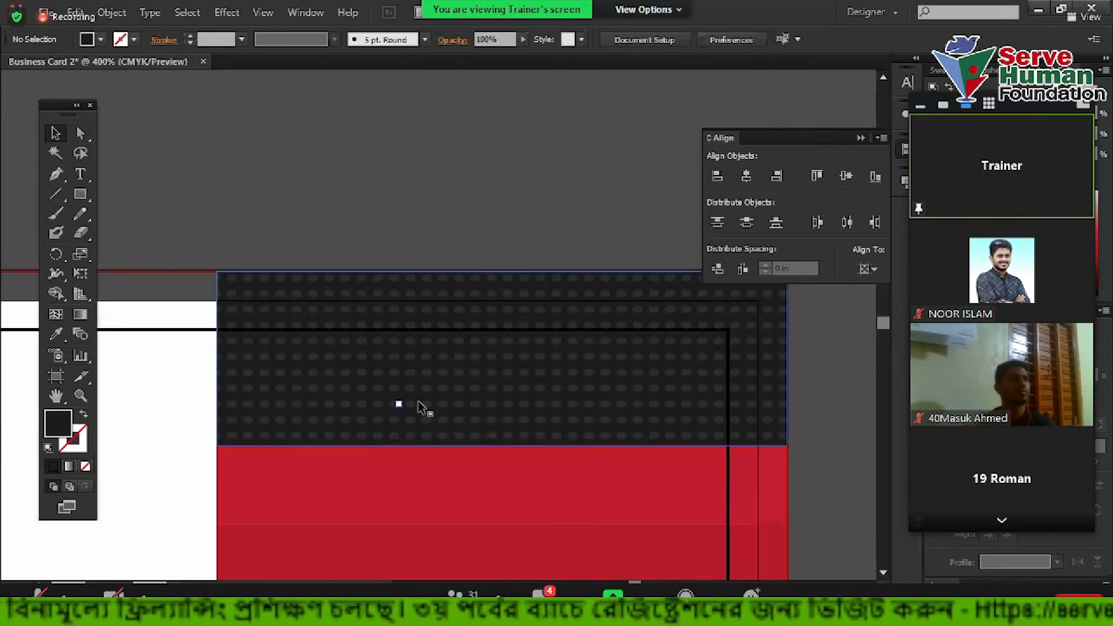
pyautogui.moveTo(491, 375); pyautogui.dragTo(490, 373)
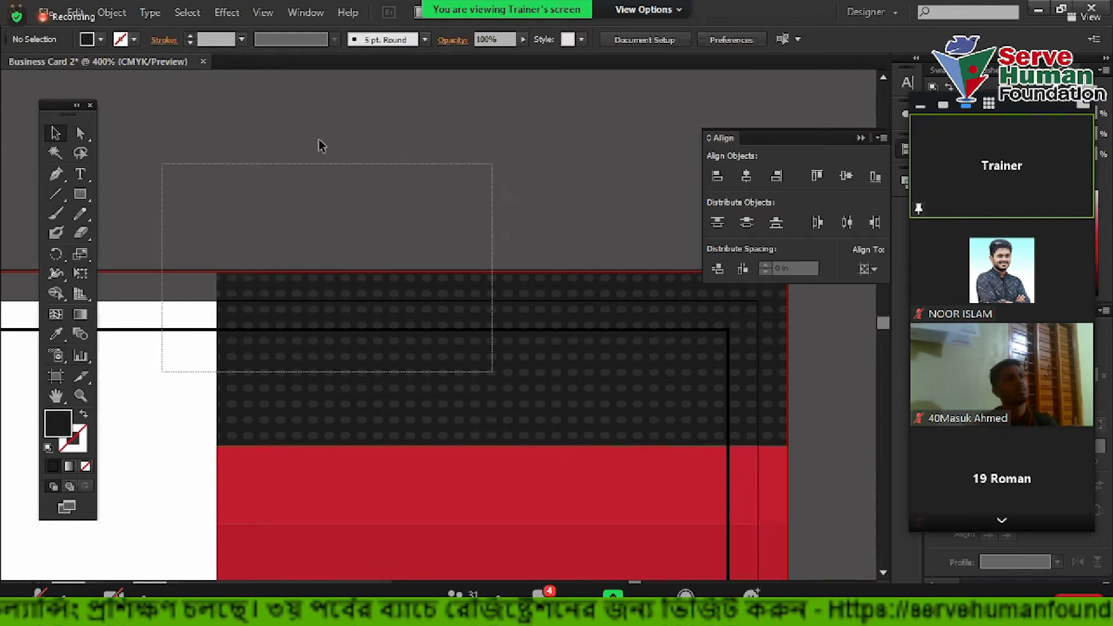
pyautogui.scroll(-1, 321, 146)
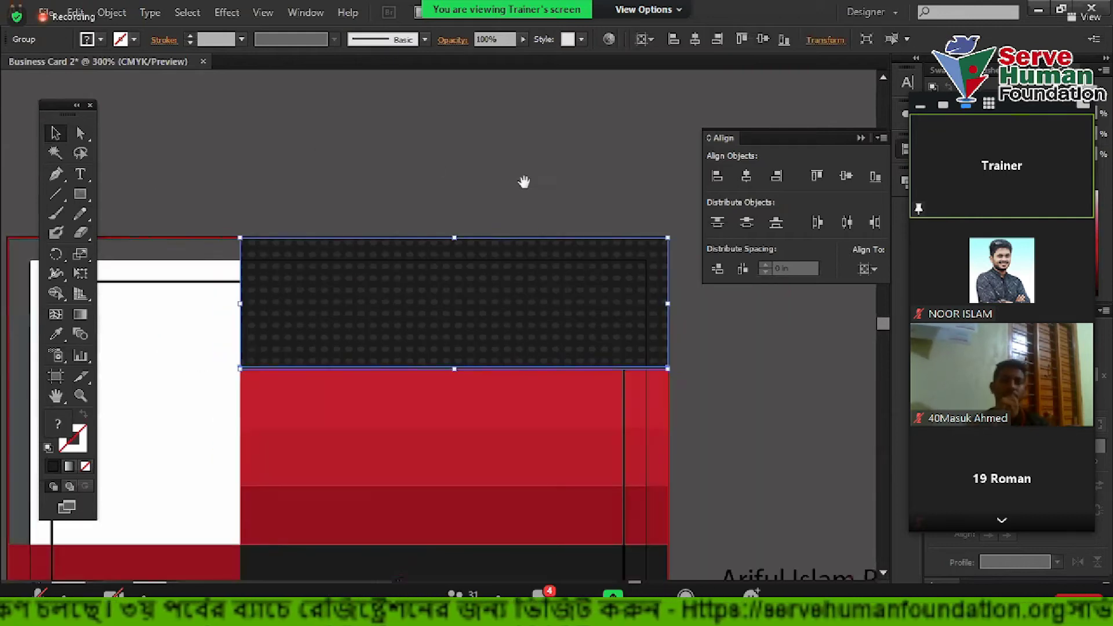
pyautogui.scroll(-2, 375, 378)
pyautogui.hscroll(1, 375, 377)
pyautogui.click(294, 405)
pyautogui.moveTo(293, 406); pyautogui.dragTo(283, 318)
pyautogui.moveTo(663, 419); pyautogui.dragTo(301, 321)
pyautogui.hotkey('ctrl', 'g')
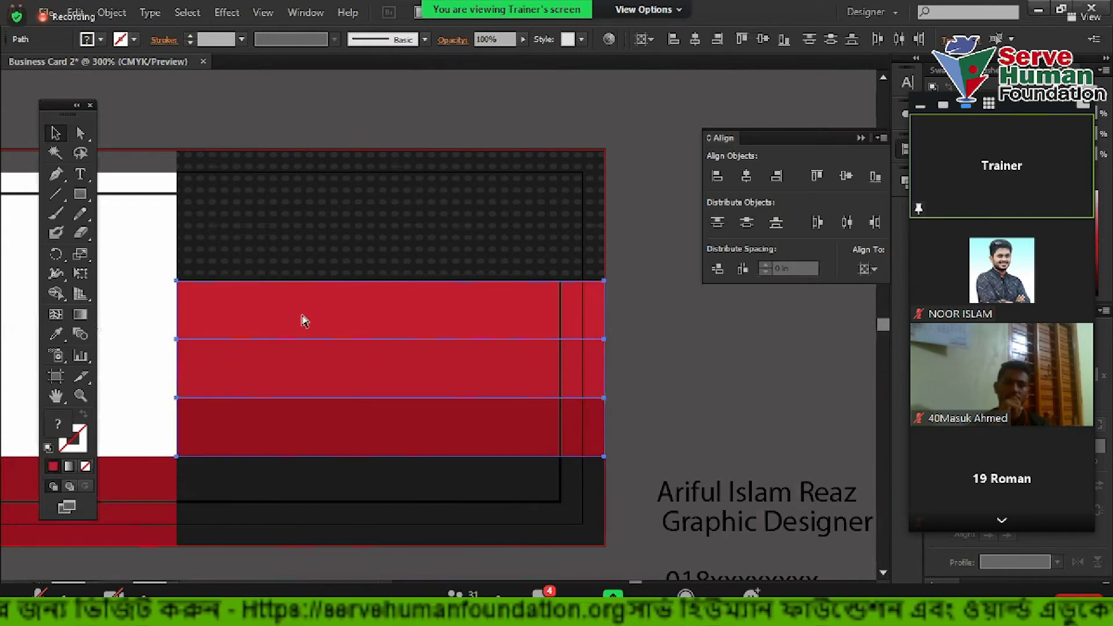
pyautogui.click(700, 407)
# Zoom out and center the whole business card to review the layout
pyautogui.hotkey('ctrl', '-')
pyautogui.moveTo(681, 362); pyautogui.dragTo(658, 333)
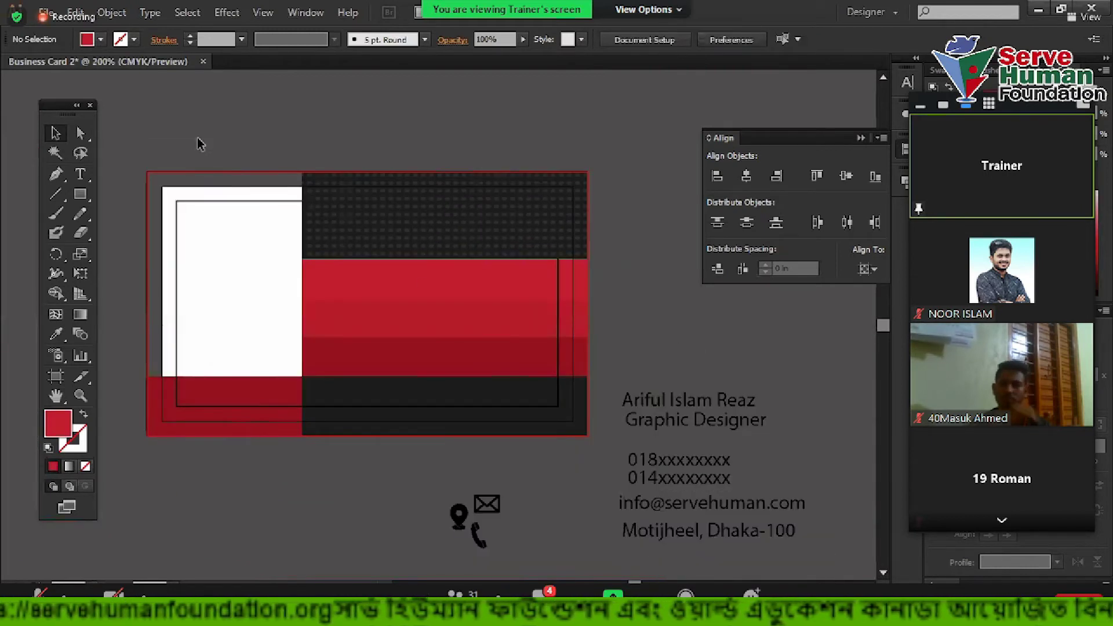
pyautogui.moveTo(438, 393); pyautogui.dragTo(487, 467)
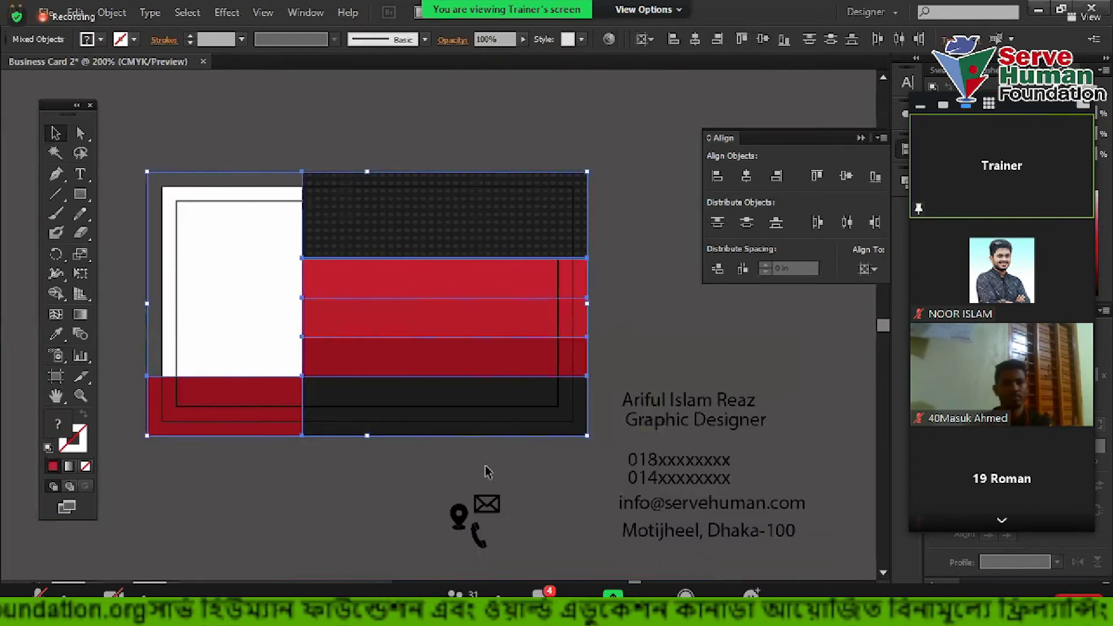
pyautogui.click(352, 98)
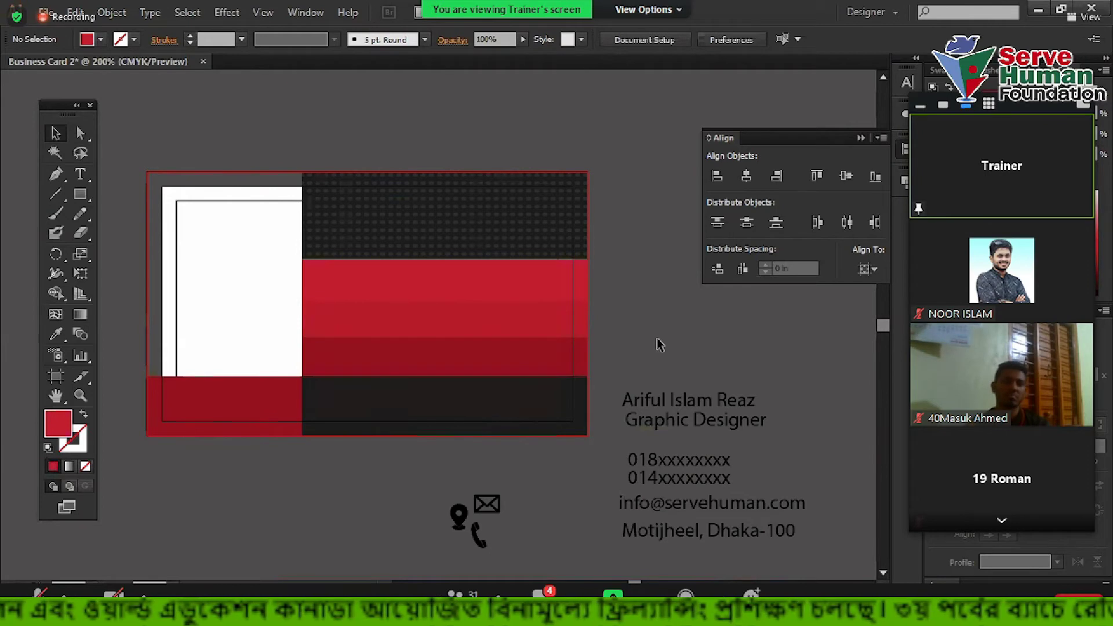
pyautogui.scroll(2, 606, 284)
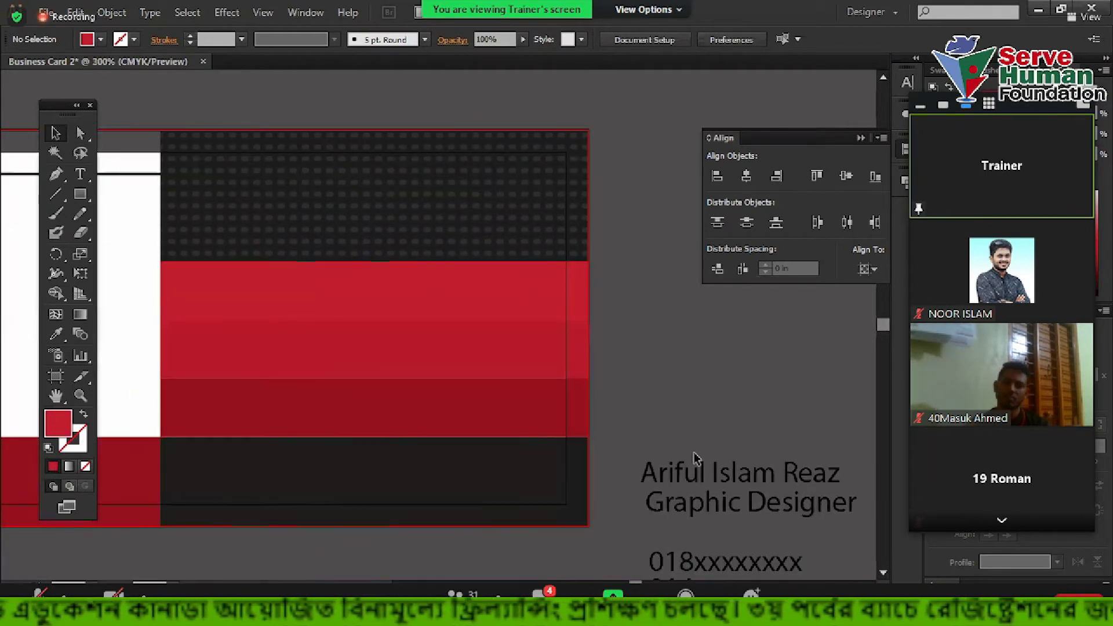
# Select the name and title lines, try moving them onto the top band, then undo
pyautogui.click(743, 434)
pyautogui.hscroll(2, 714, 458)
pyautogui.scroll(-3, 695, 406)
pyautogui.moveTo(640, 339); pyautogui.dragTo(735, 457)
pyautogui.moveTo(623, 312); pyautogui.dragTo(711, 376)
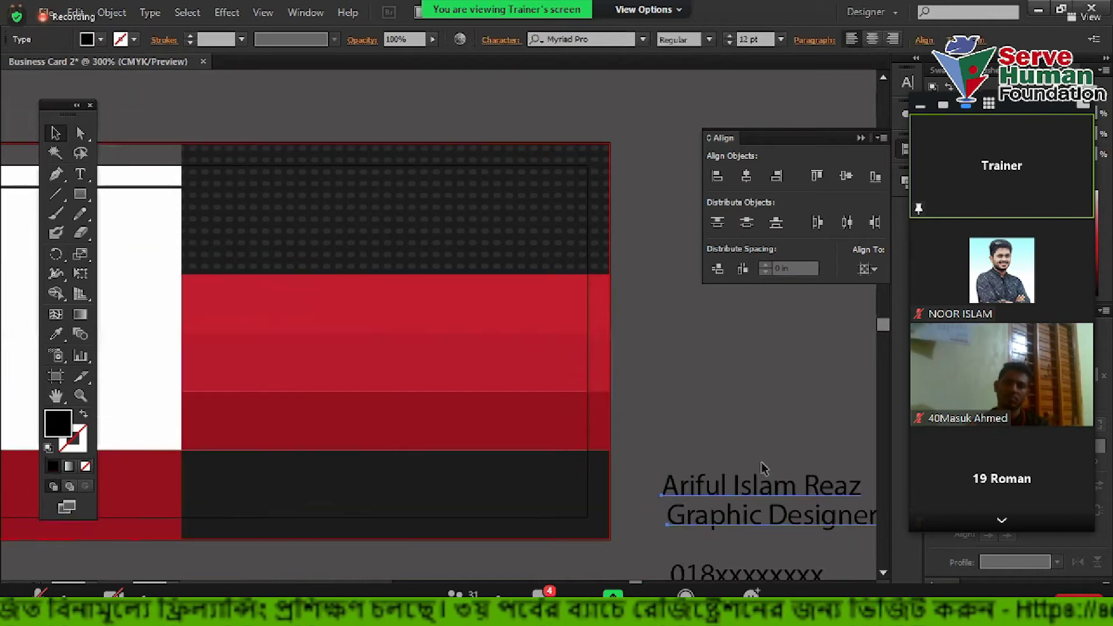
pyautogui.moveTo(782, 515); pyautogui.dragTo(417, 230)
pyautogui.hotkey('ctrl', 'z')
pyautogui.hotkey('ctrl', '-')
pyautogui.hotkey('ctrl', '-')
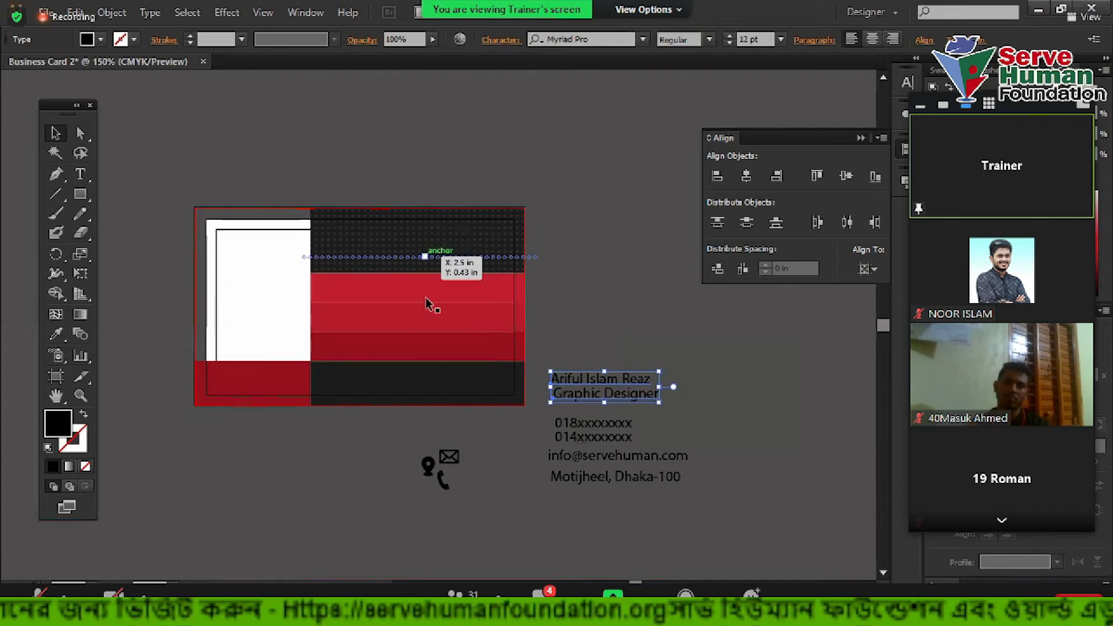
# Move the name and Graphic Designer title onto the dark dotted top band
pyautogui.keyDown('shift'); pyautogui.click(666, 482); pyautogui.keyUp('shift')
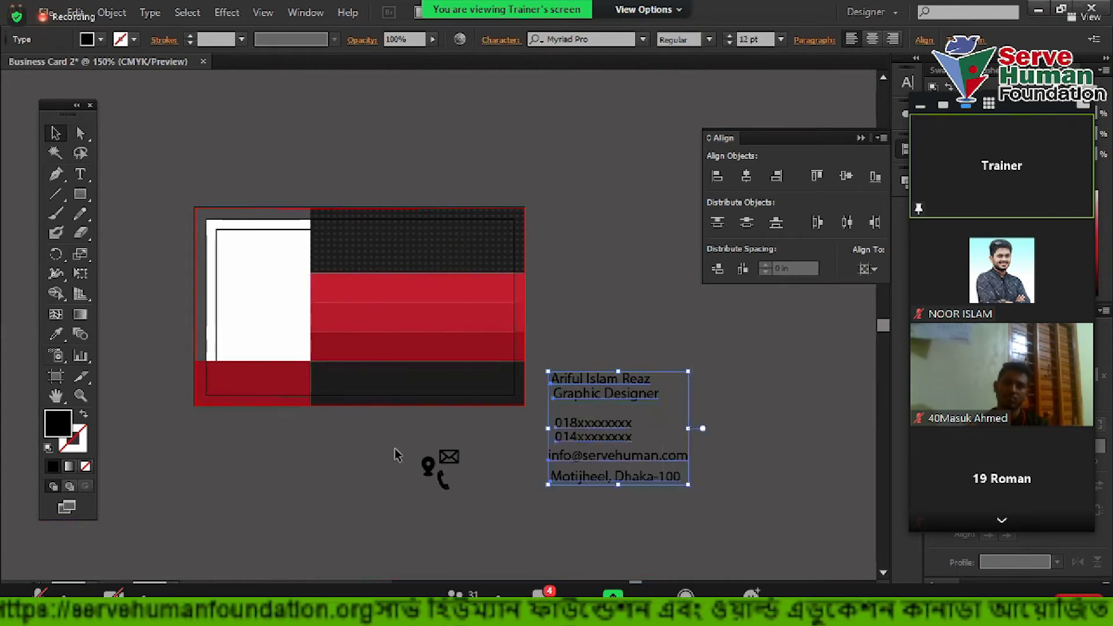
pyautogui.moveTo(397, 454); pyautogui.dragTo(423, 491)
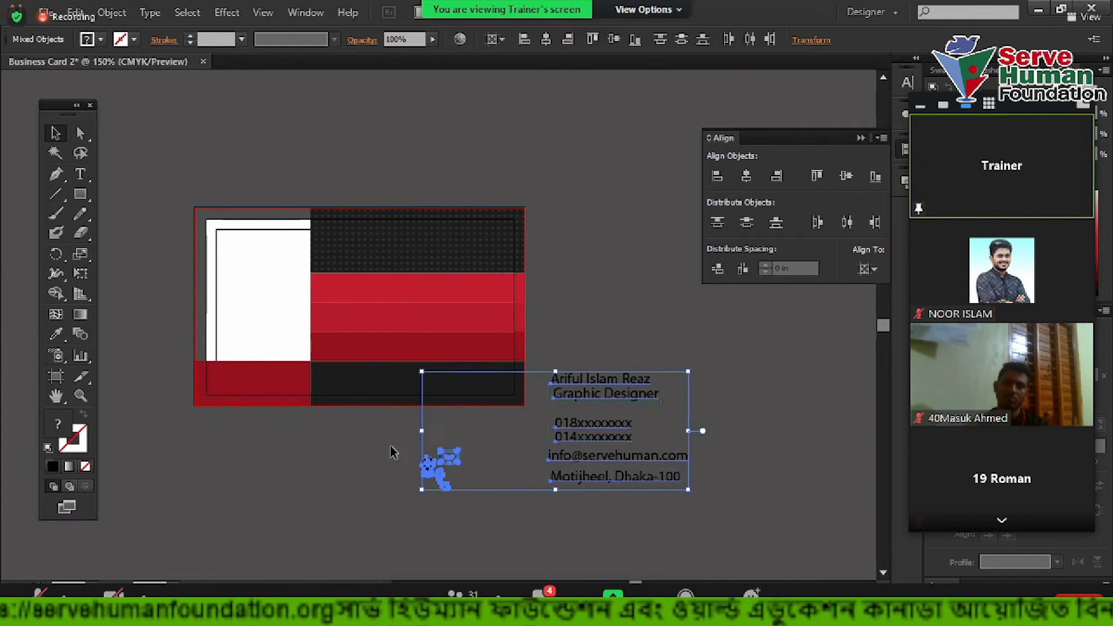
pyautogui.rightClick(545, 399)
pyautogui.moveTo(620, 545)
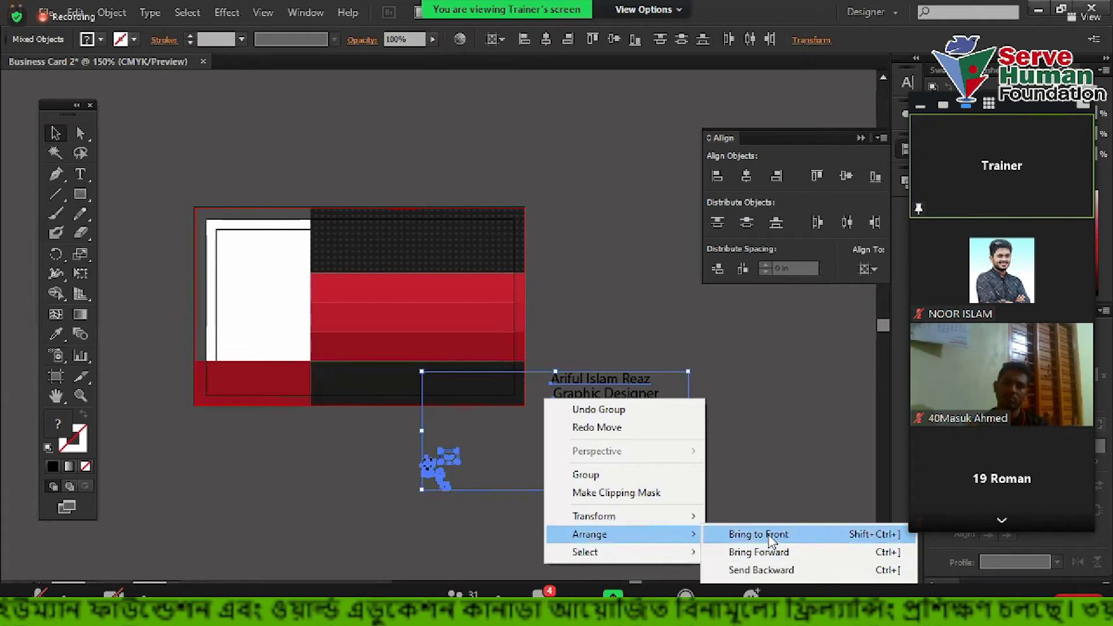
pyautogui.click(738, 384)
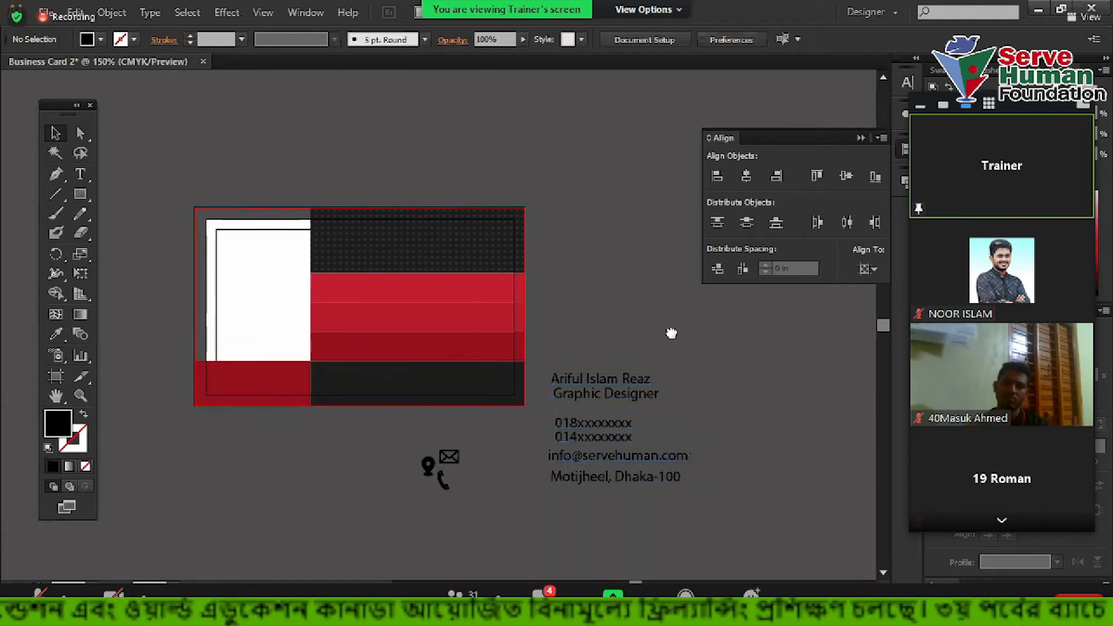
pyautogui.moveTo(671, 333); pyautogui.dragTo(704, 441)
pyautogui.moveTo(689, 502); pyautogui.dragTo(506, 359)
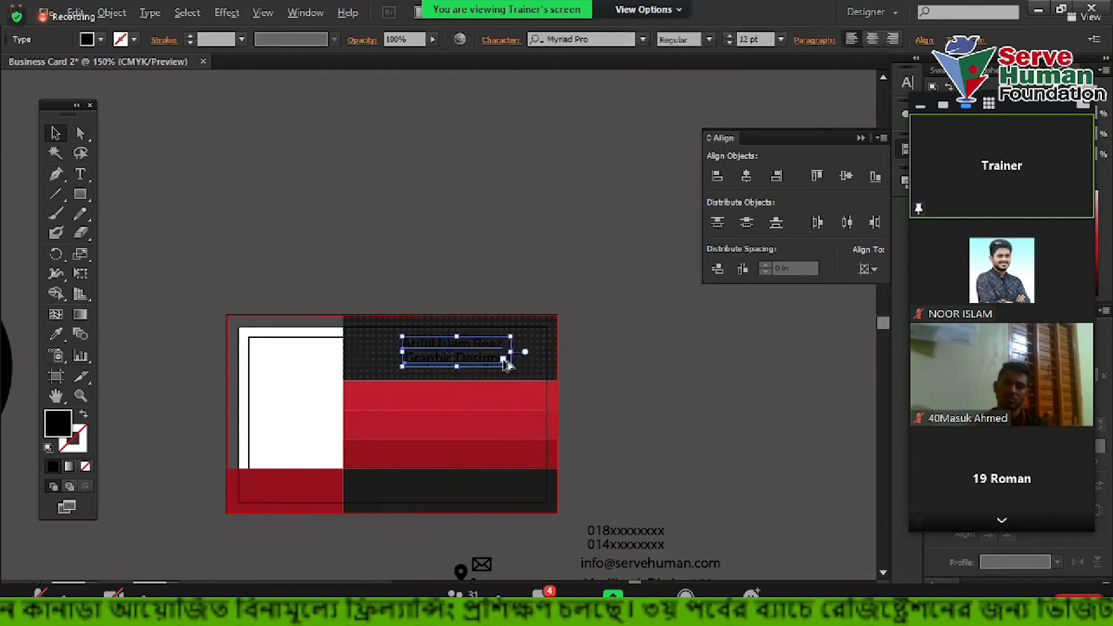
# Recolour the surname in the name line with the card's band red using the Eyedropper
pyautogui.scroll(3, 506, 360)
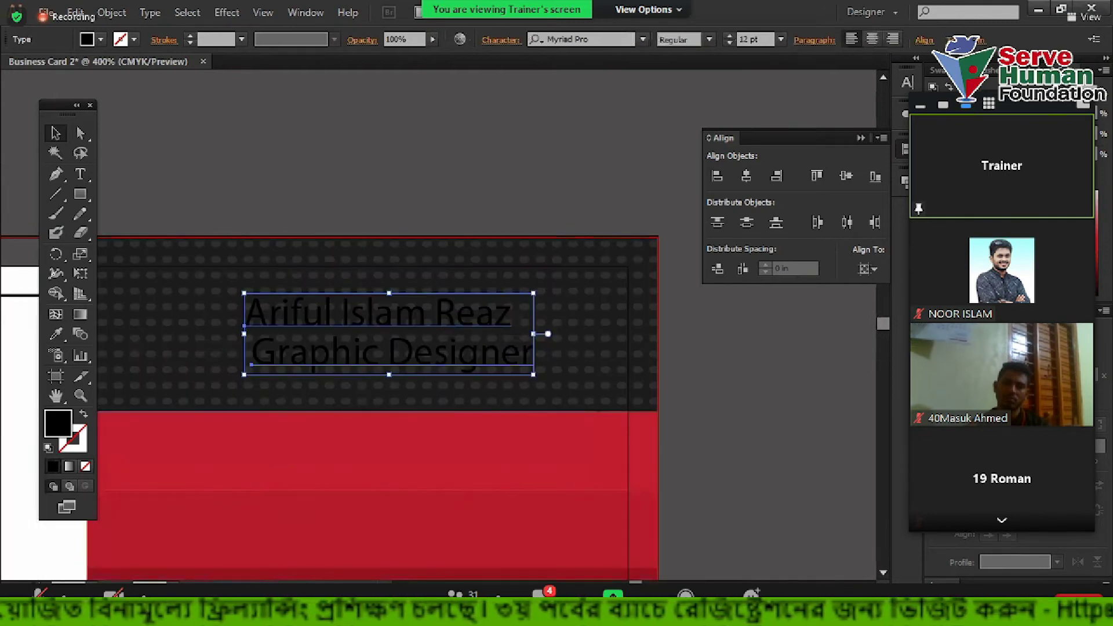
pyautogui.scroll(-2, 747, 363)
pyautogui.click(811, 377)
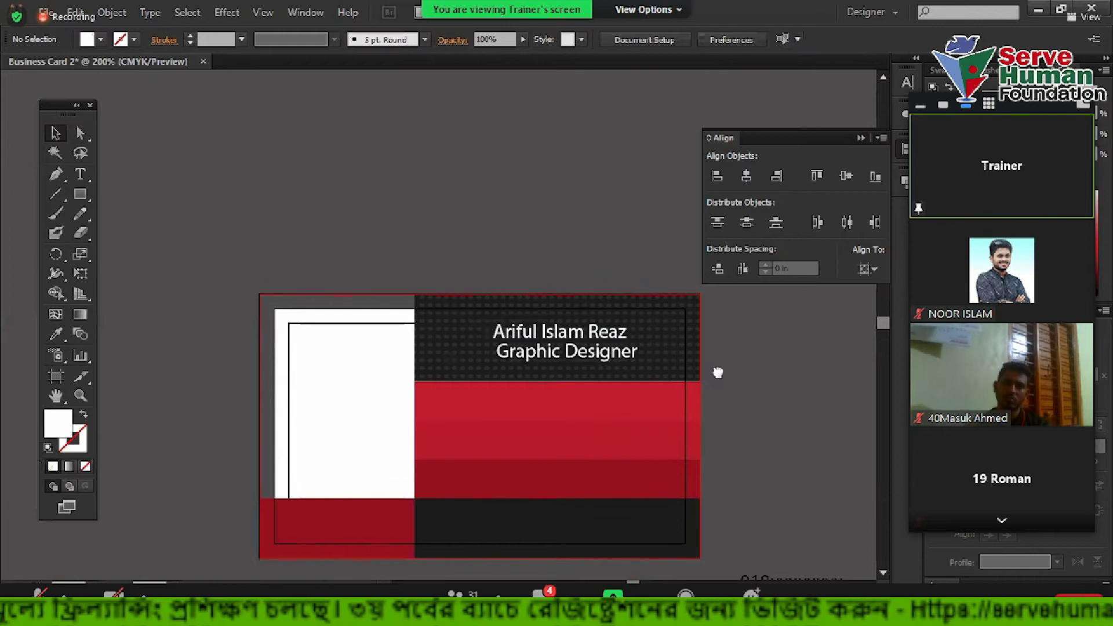
pyautogui.scroll(2, 680, 355)
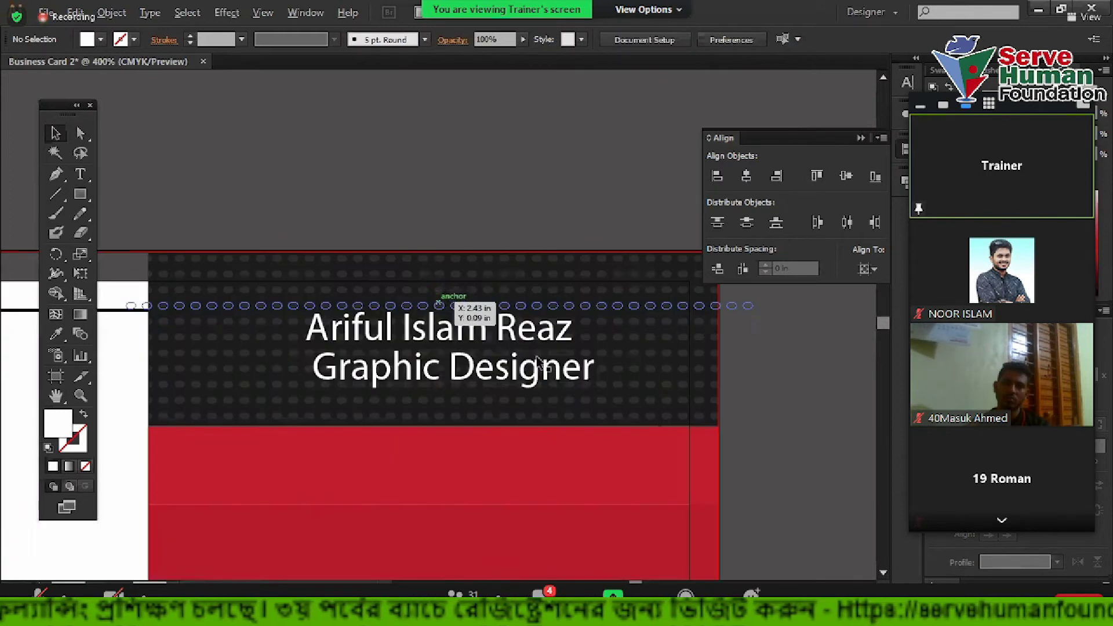
pyautogui.click(80, 173)
pyautogui.moveTo(496, 331); pyautogui.dragTo(603, 330)
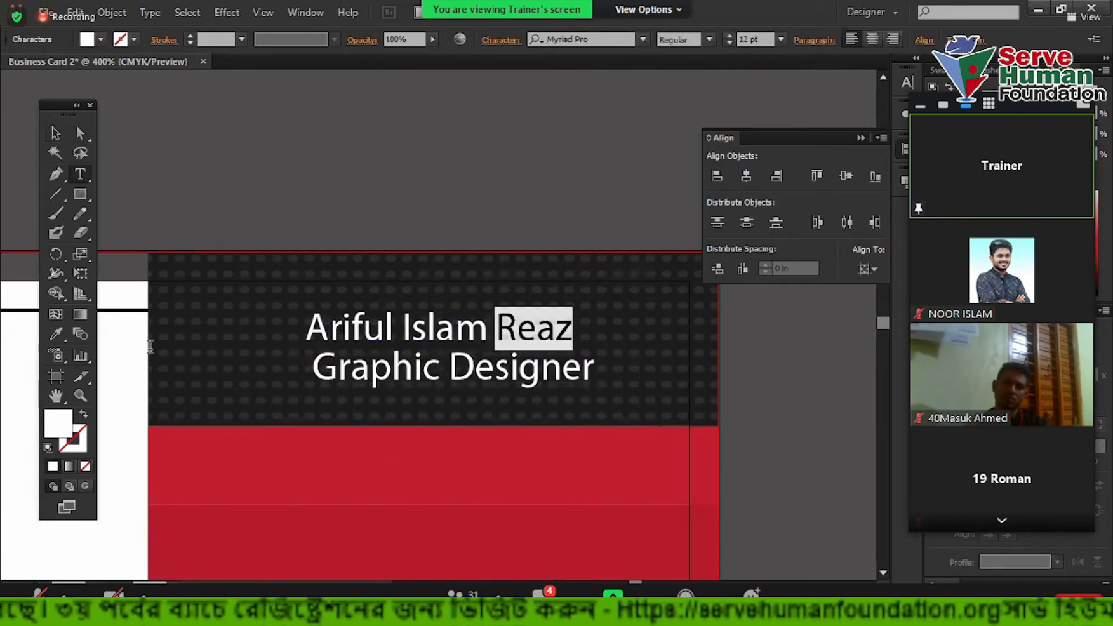
pyautogui.click(54, 338)
pyautogui.scroll(-3, 265, 400)
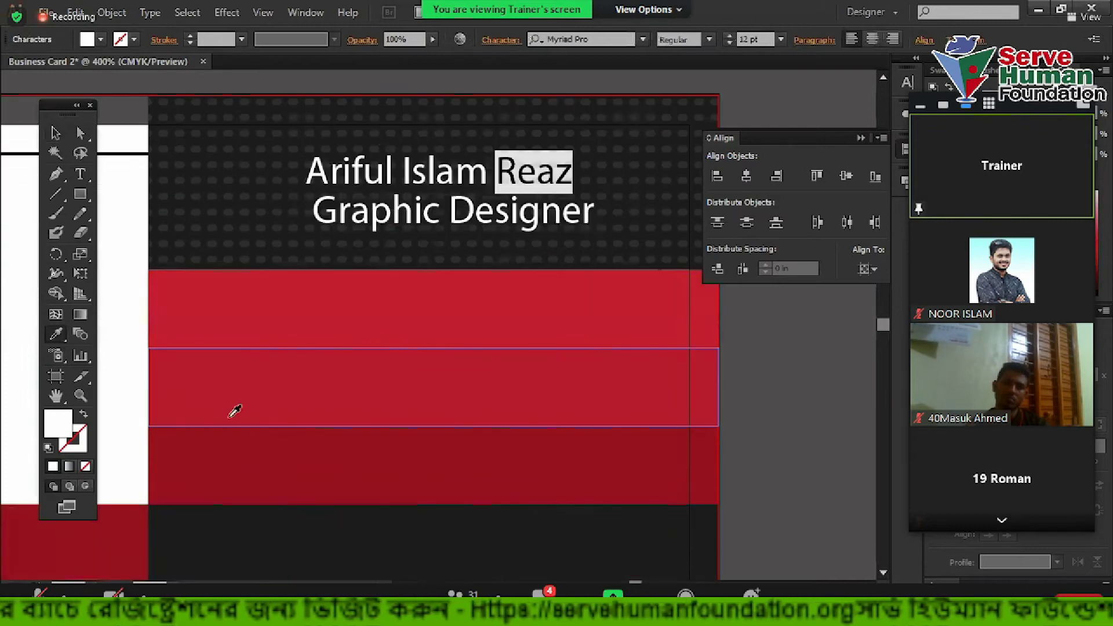
pyautogui.click(208, 323)
# Set the whole name line's font style to Bold
pyautogui.click(56, 133)
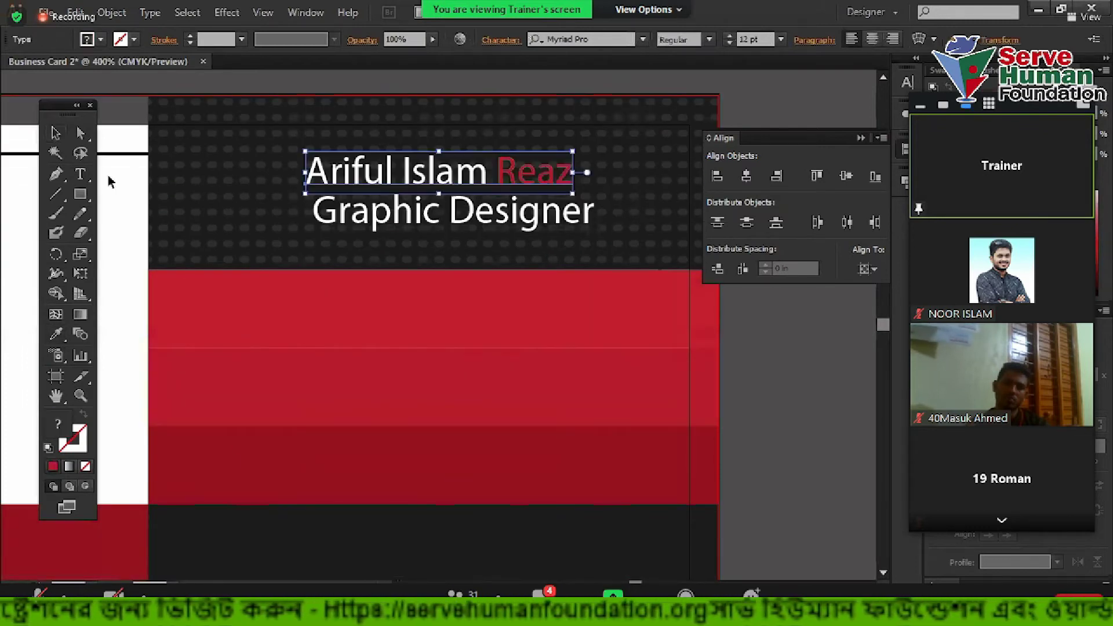
pyautogui.scroll(2, 126, 206)
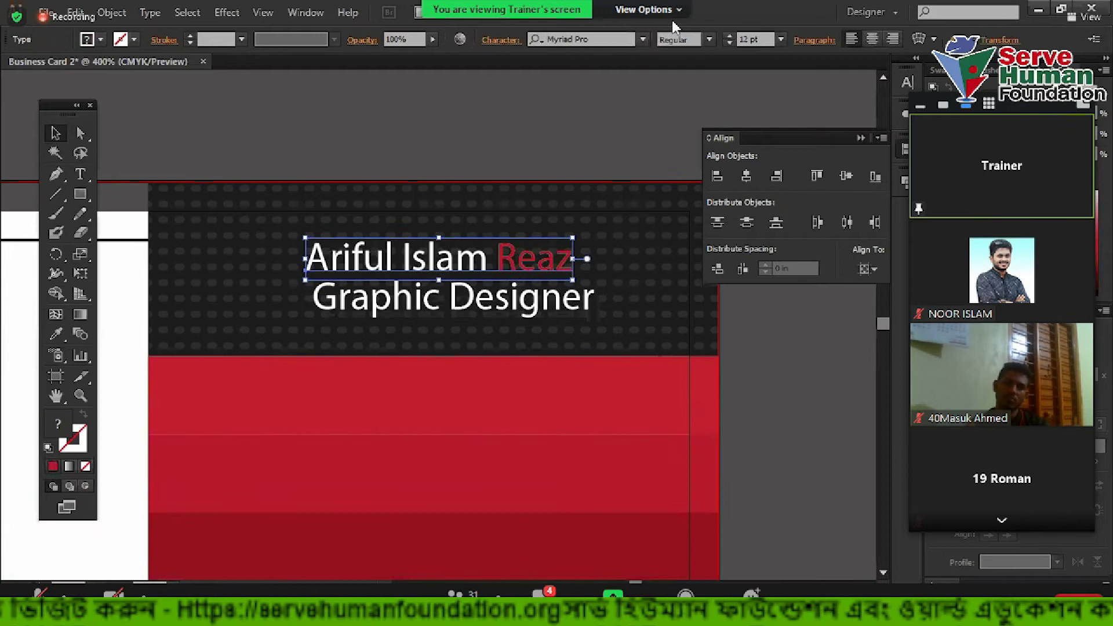
pyautogui.click(709, 40)
pyautogui.click(705, 197)
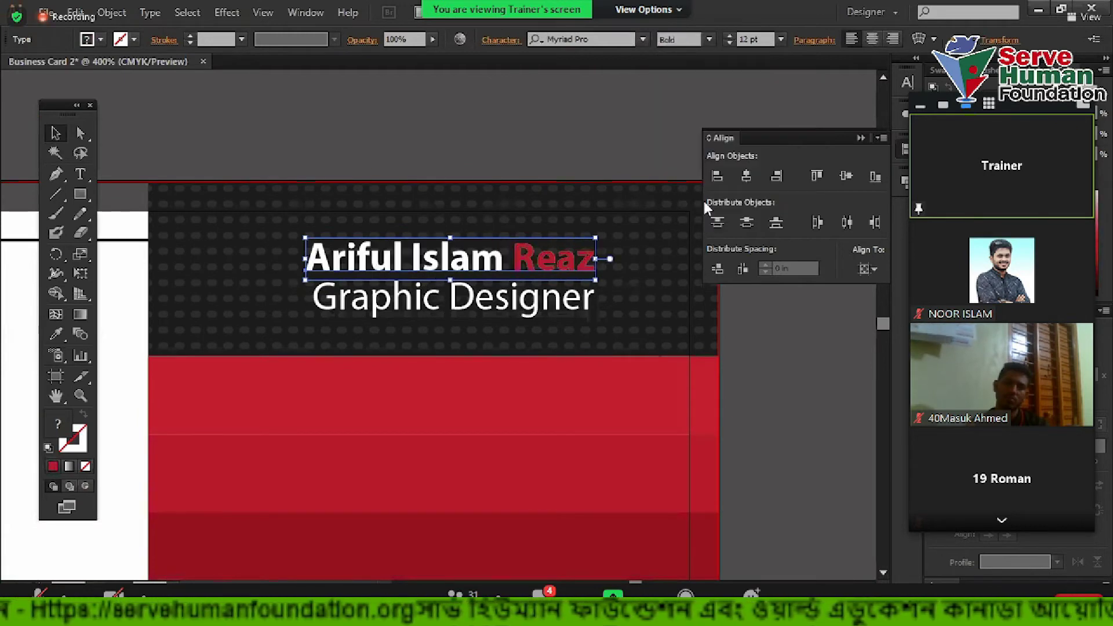
pyautogui.click(478, 157)
pyautogui.scroll(-1, 478, 157)
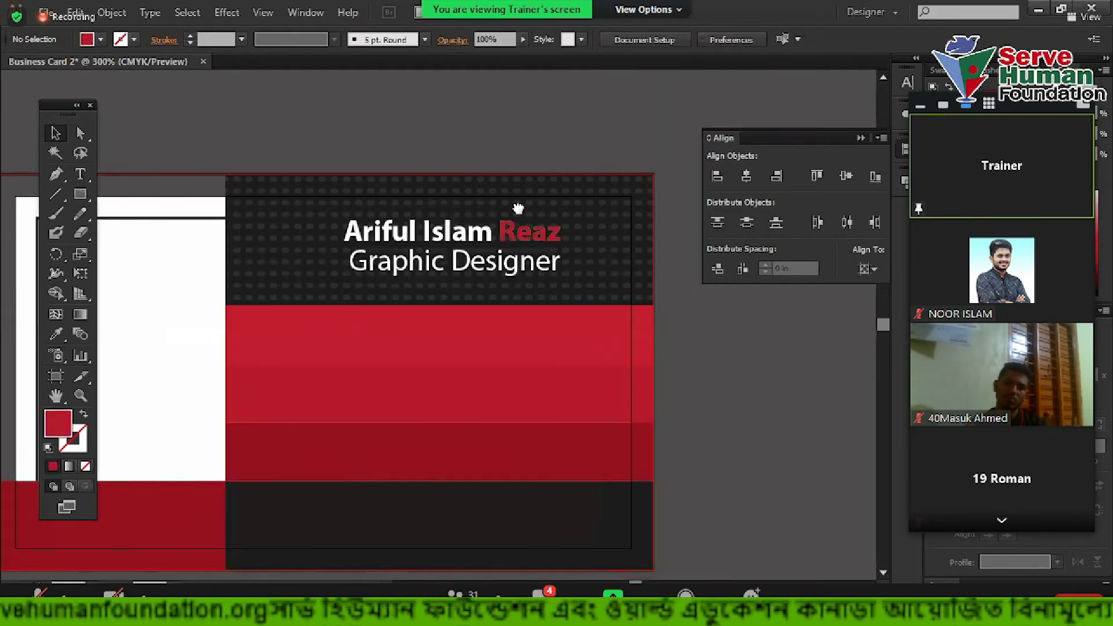
pyautogui.scroll(2, 521, 220)
pyautogui.scroll(1, 532, 250)
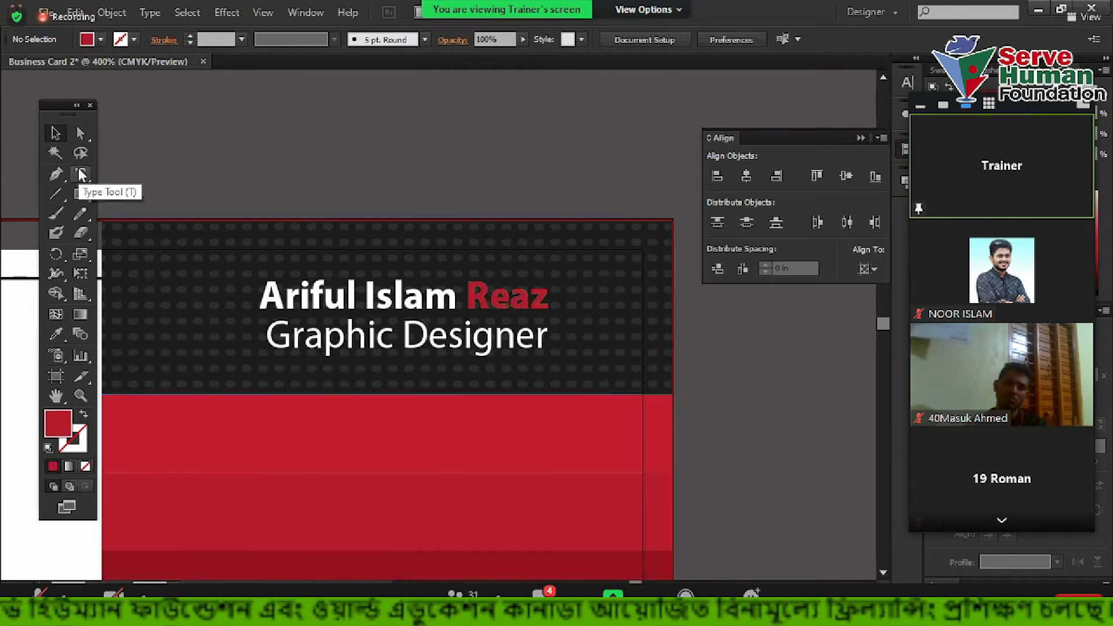
pyautogui.scroll(-1, 308, 163)
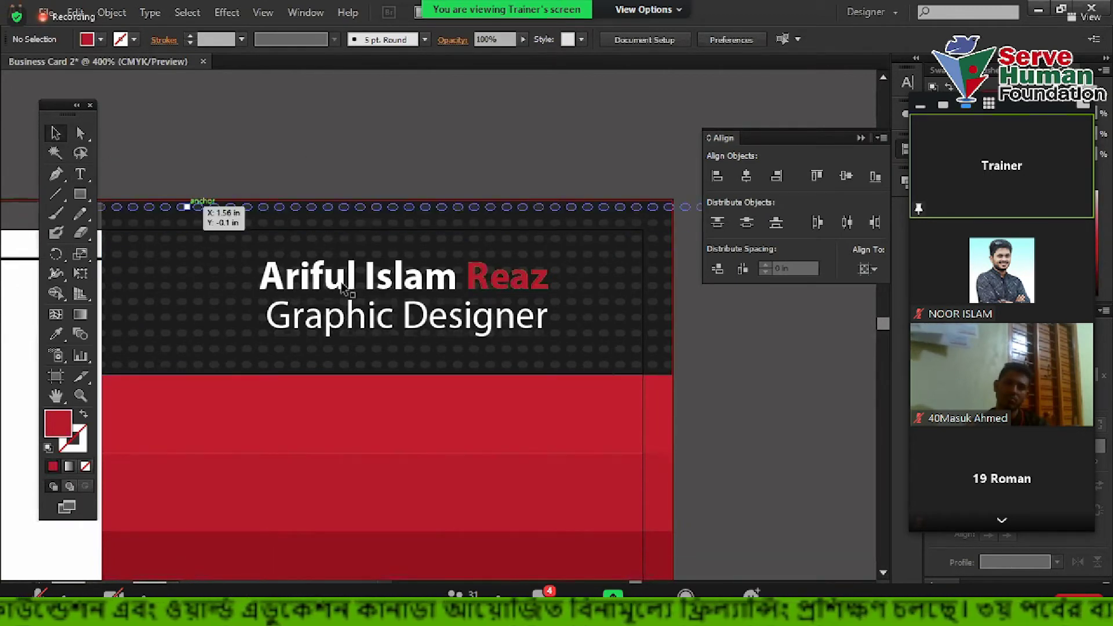
# Enlarge the name and Graphic Designer lines slightly, then narrow the Graphic Designer line
pyautogui.click(286, 299)
pyautogui.keyDown('shift'); pyautogui.click(297, 319); pyautogui.keyUp('shift')
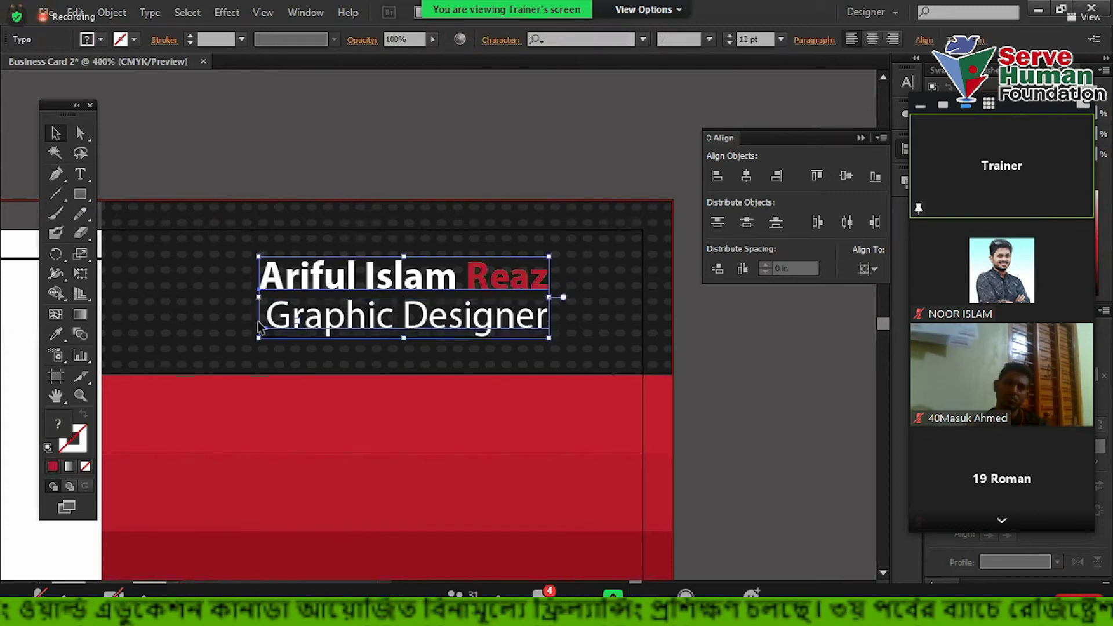
pyautogui.moveTo(259, 341)
pyautogui.mouseDown()
pyautogui.moveTo(231, 355)
pyautogui.moveTo(238, 344)
pyautogui.mouseUp()
pyautogui.click(590, 347)
pyautogui.click(522, 322)
pyautogui.moveTo(548, 320); pyautogui.dragTo(488, 322)
pyautogui.click(782, 394)
pyautogui.scroll(1, 588, 318)
pyautogui.scroll(1, 396, 291)
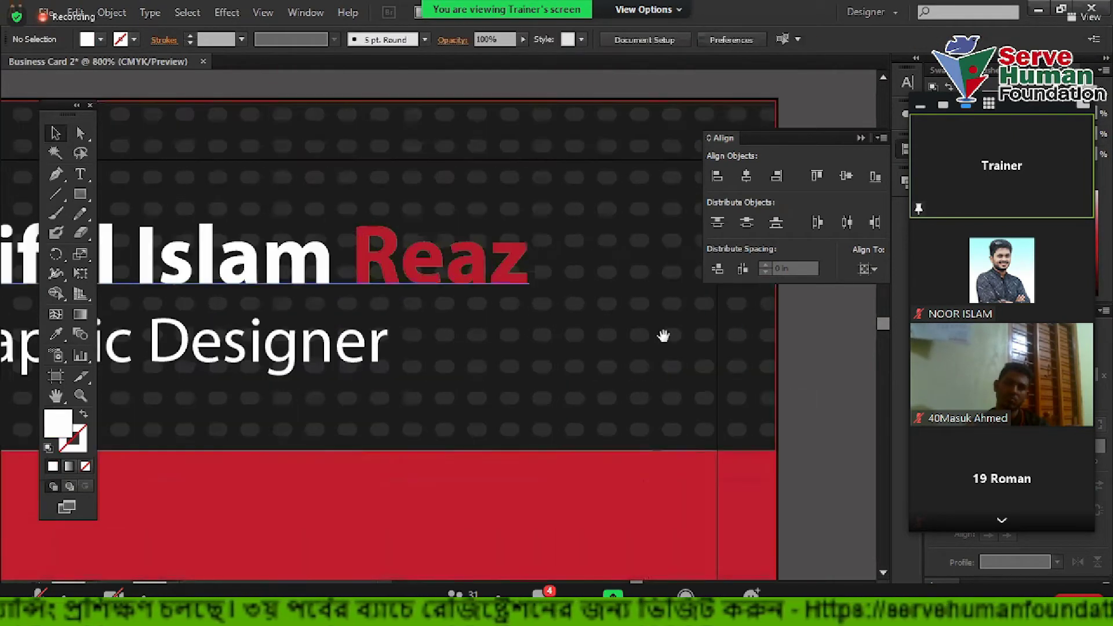
pyautogui.scroll(1, 351, 390)
# Horizontally centre the name and Graphic Designer lines on each other with the Align panel
pyautogui.click(328, 305)
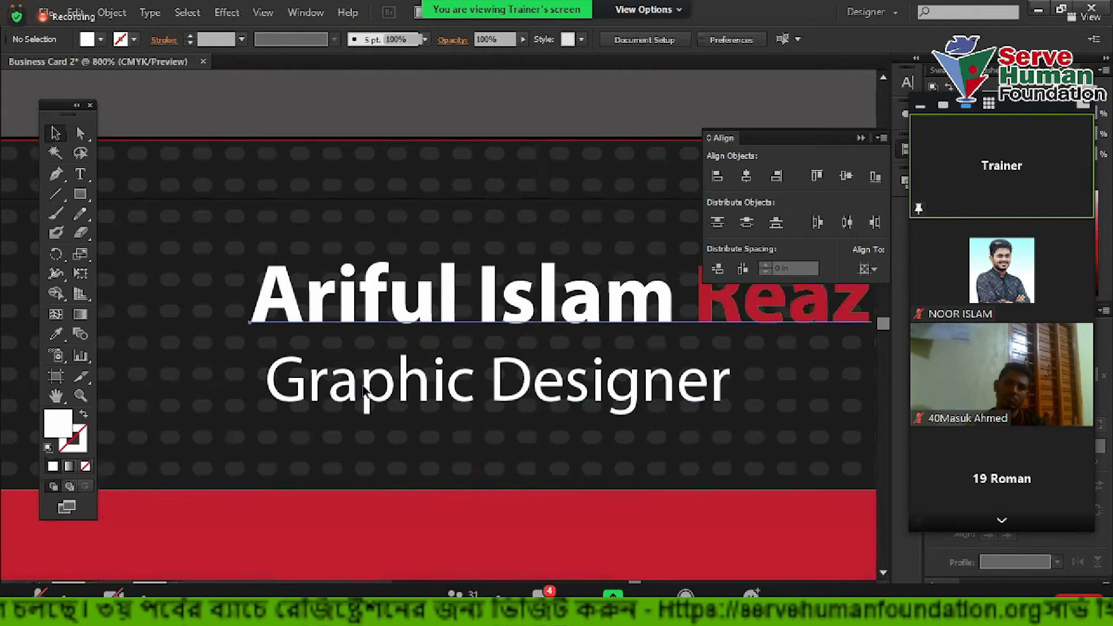
pyautogui.click(868, 268)
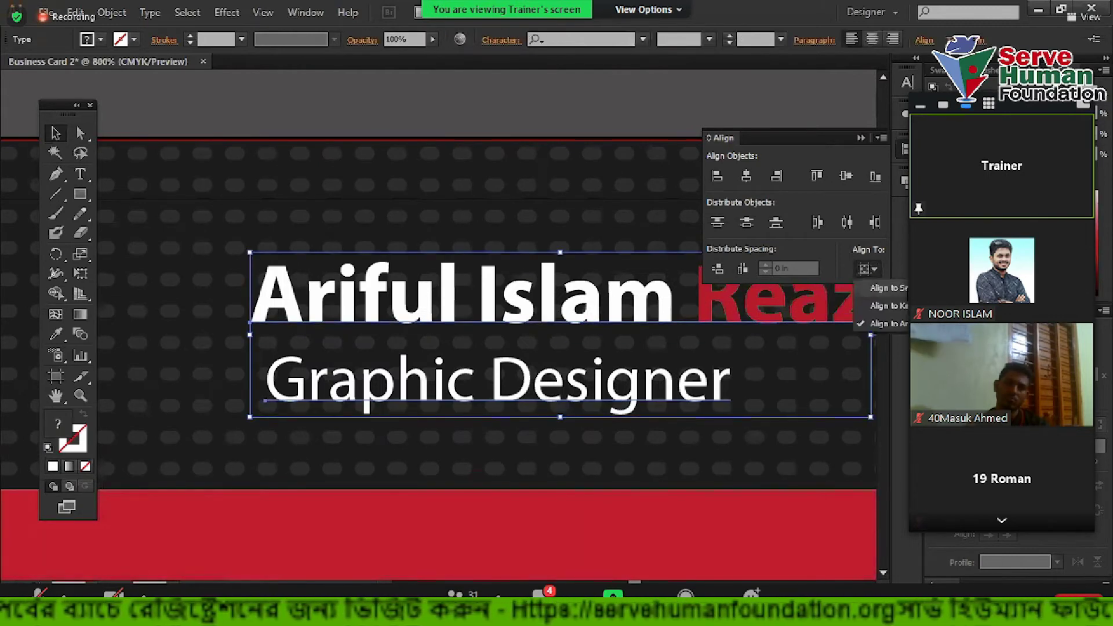
pyautogui.click(878, 288)
pyautogui.click(709, 177)
pyautogui.scroll(-2, 399, 359)
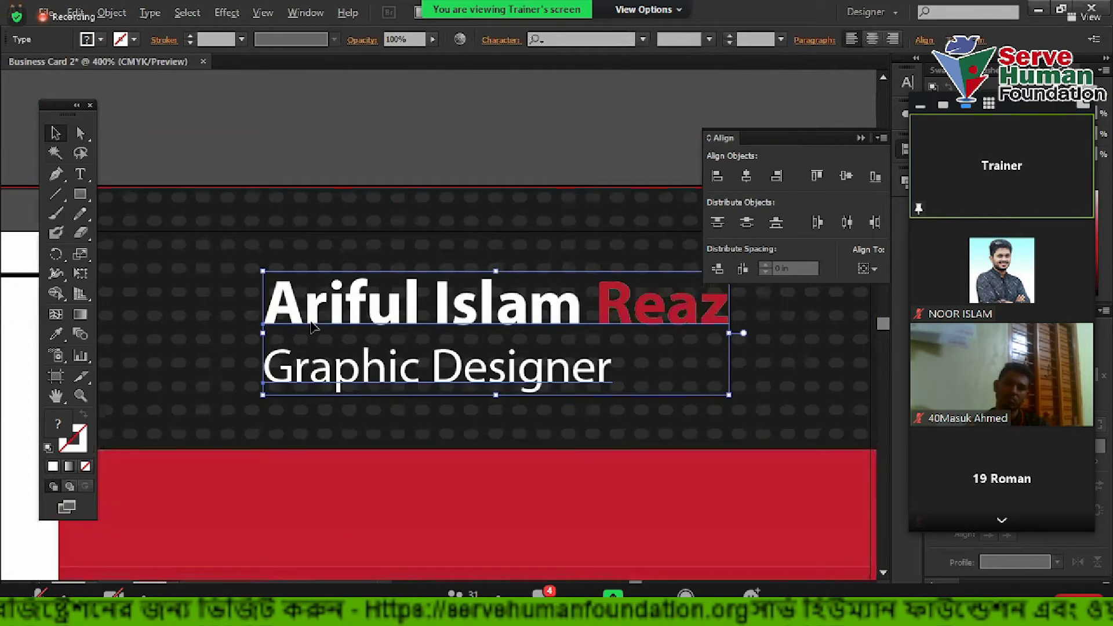
pyautogui.scroll(-1, 399, 359)
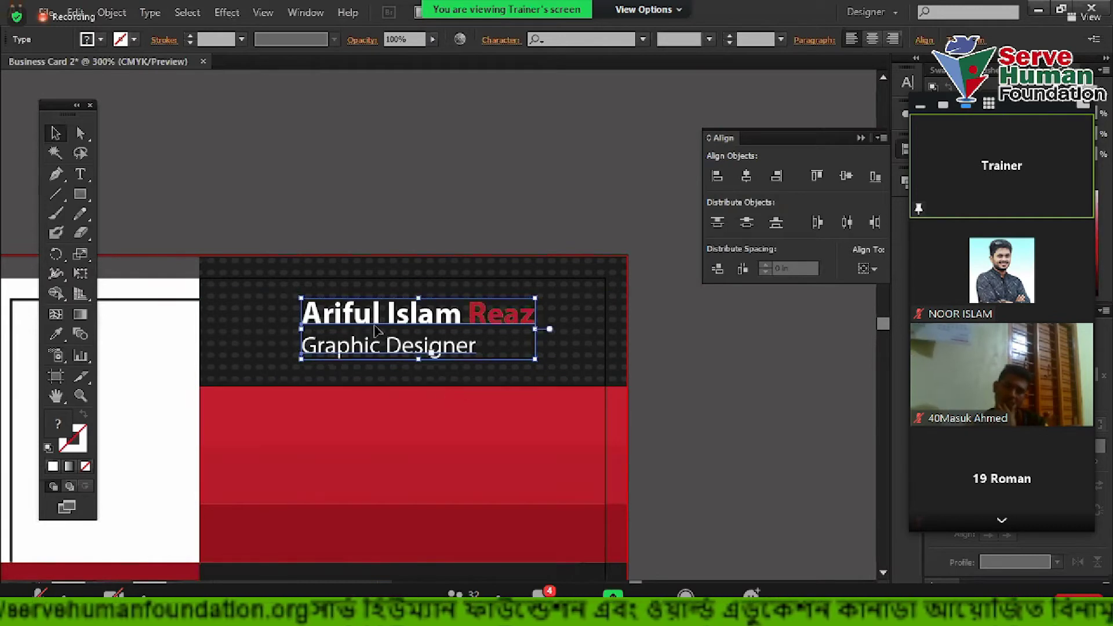
pyautogui.click(746, 177)
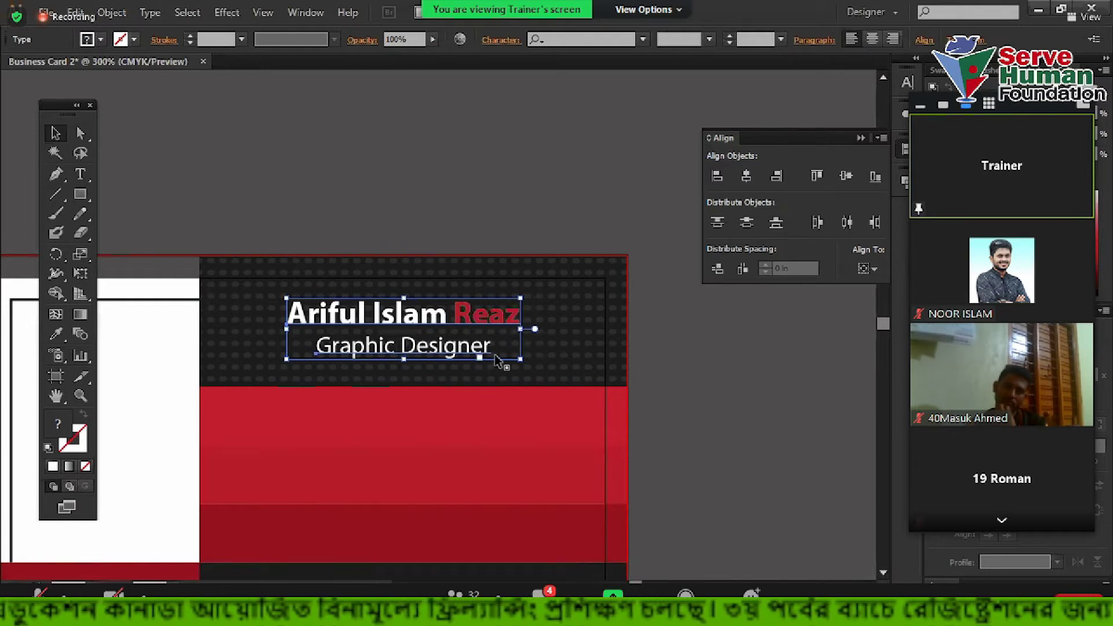
# Move the title block right to centre it on the dark top band
pyautogui.moveTo(465, 324); pyautogui.dragTo(490, 324)
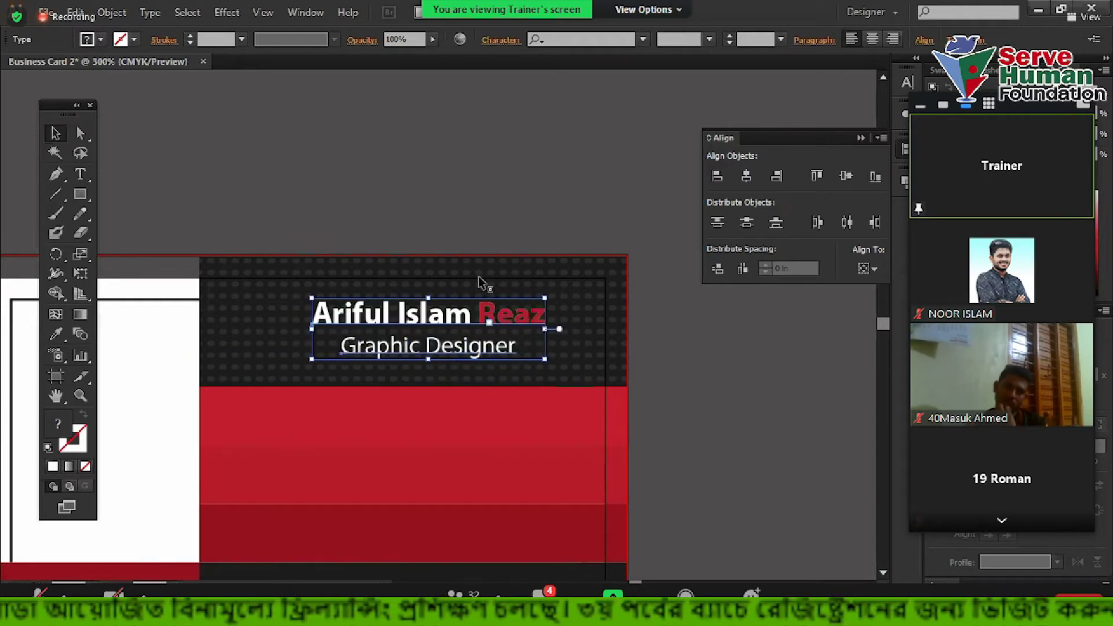
pyautogui.click(686, 397)
pyautogui.scroll(1, 430, 384)
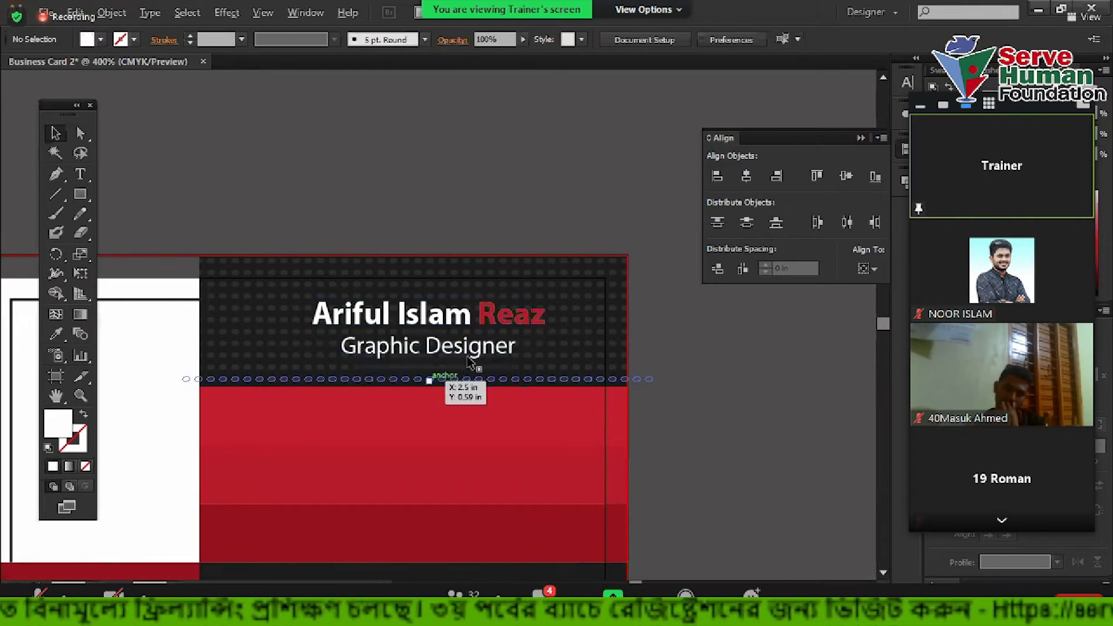
pyautogui.click(449, 338)
pyautogui.press('Up')
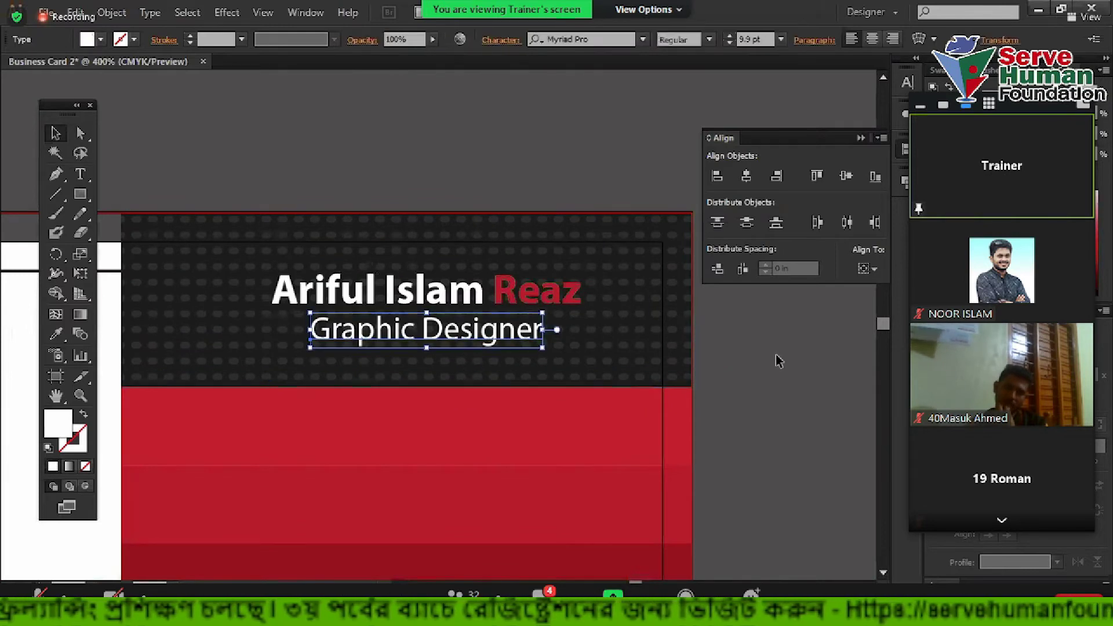
pyautogui.press('Down')
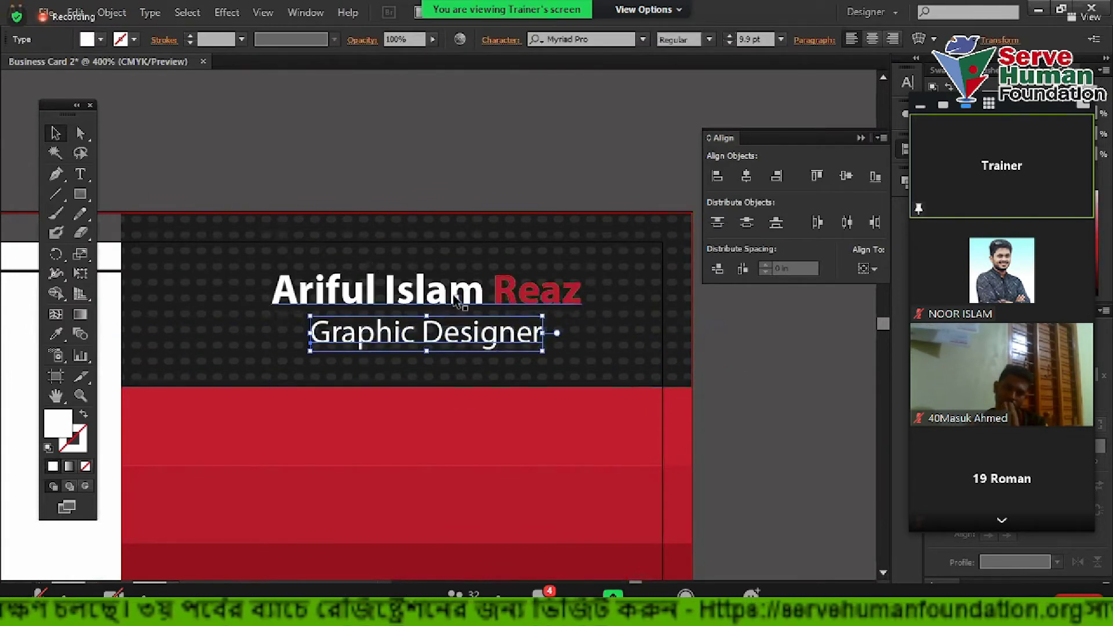
pyautogui.keyDown('shift'); pyautogui.click(456, 298); pyautogui.keyUp('shift')
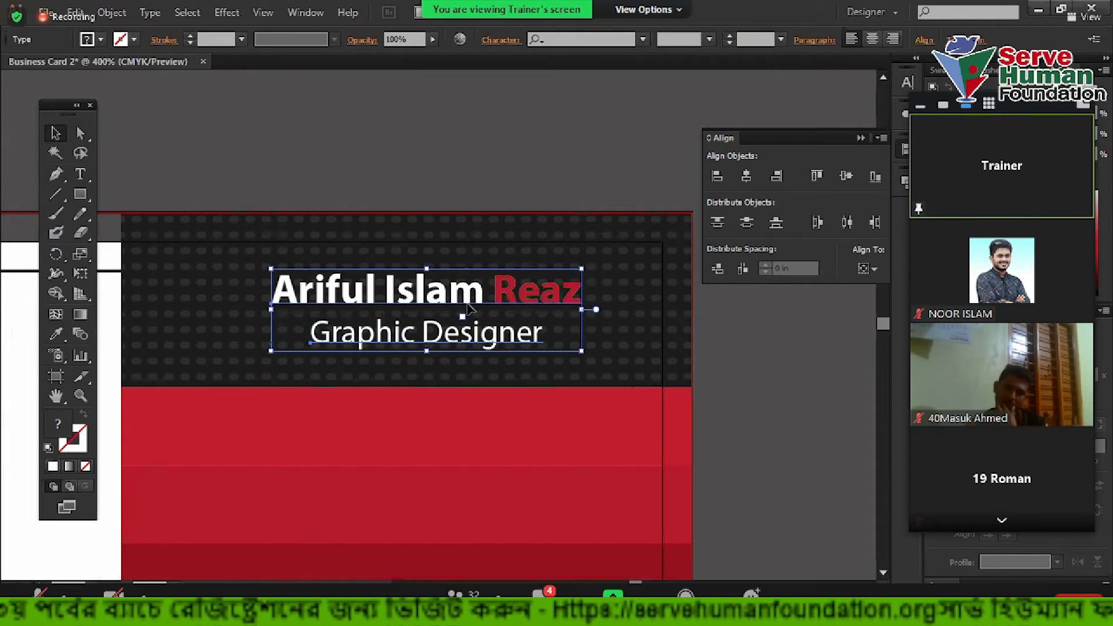
# Move the contact text from below the card onto the red band
pyautogui.click(771, 374)
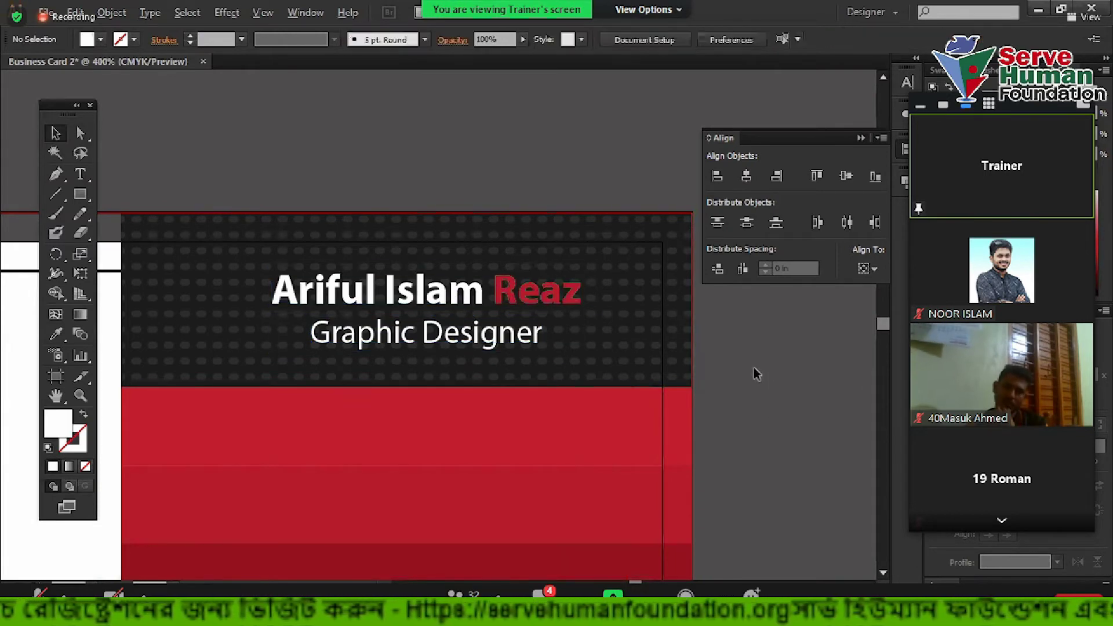
pyautogui.scroll(-3, 753, 368)
pyautogui.moveTo(726, 371); pyautogui.dragTo(613, 345)
pyautogui.scroll(1, 497, 438)
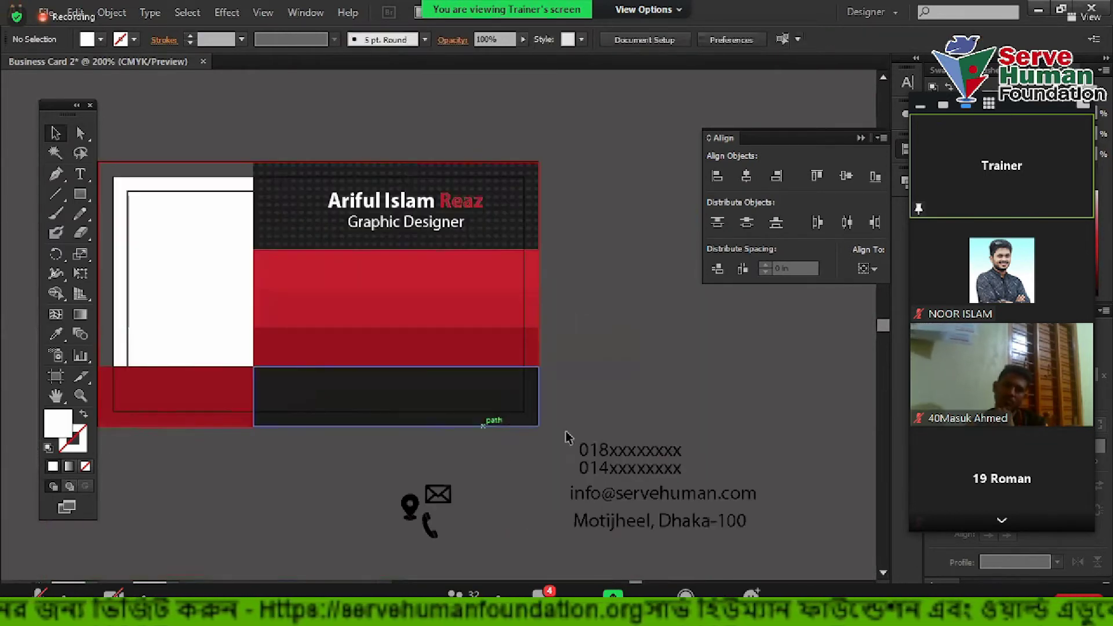
pyautogui.moveTo(646, 379); pyautogui.dragTo(692, 484)
pyautogui.moveTo(634, 429); pyautogui.dragTo(422, 254)
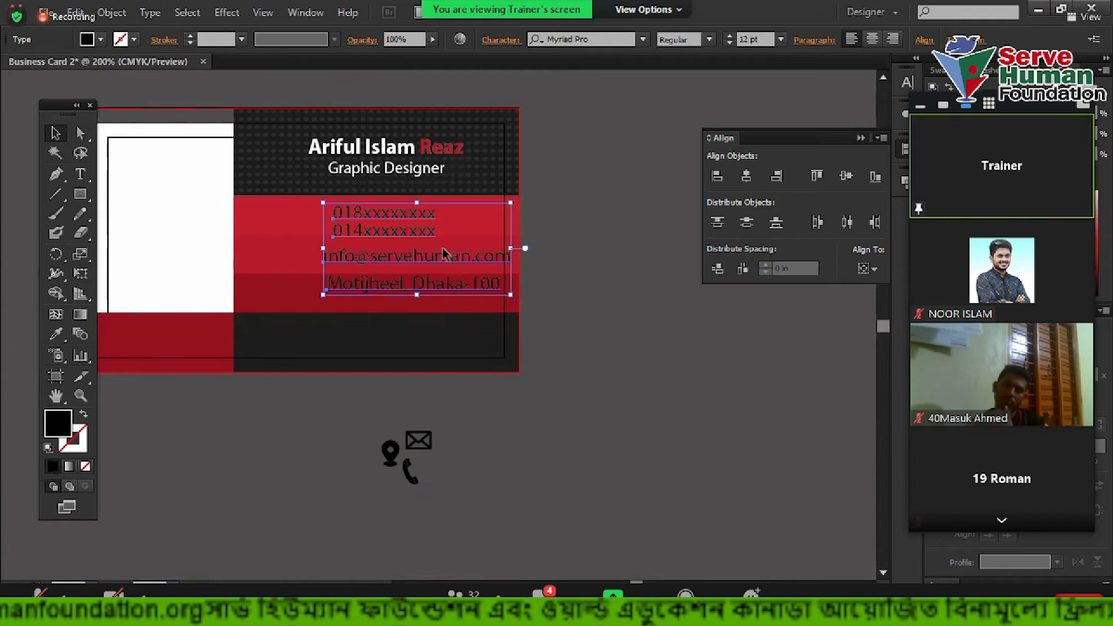
pyautogui.click(725, 397)
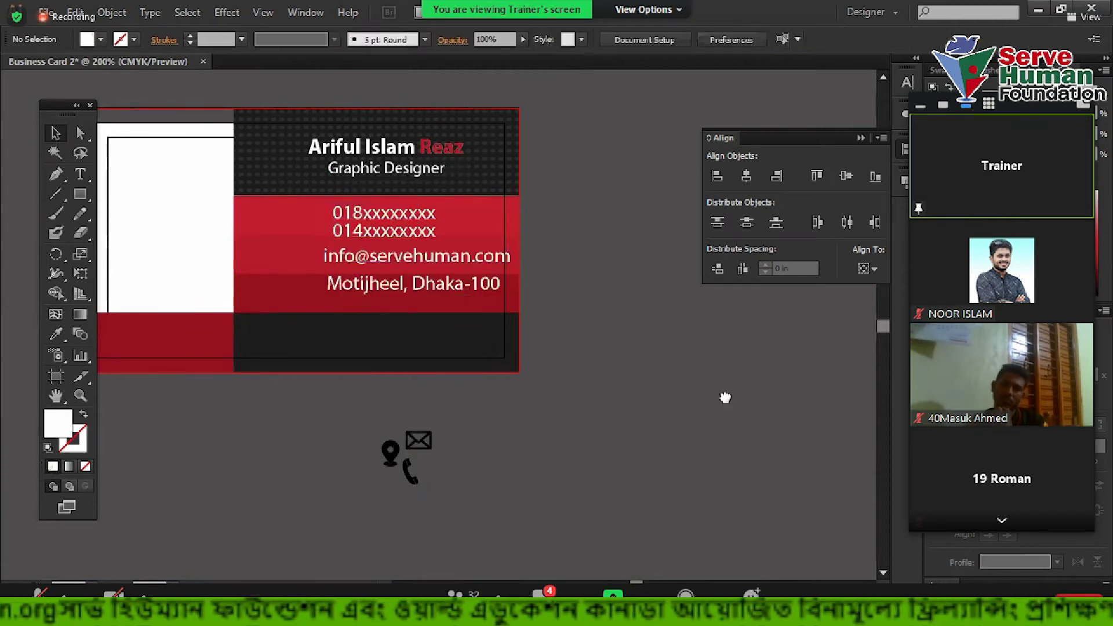
# Try an 8 pt size on the address, e-mail and phone lines, then undo it
pyautogui.scroll(2, 725, 398)
pyautogui.scroll(1, 702, 414)
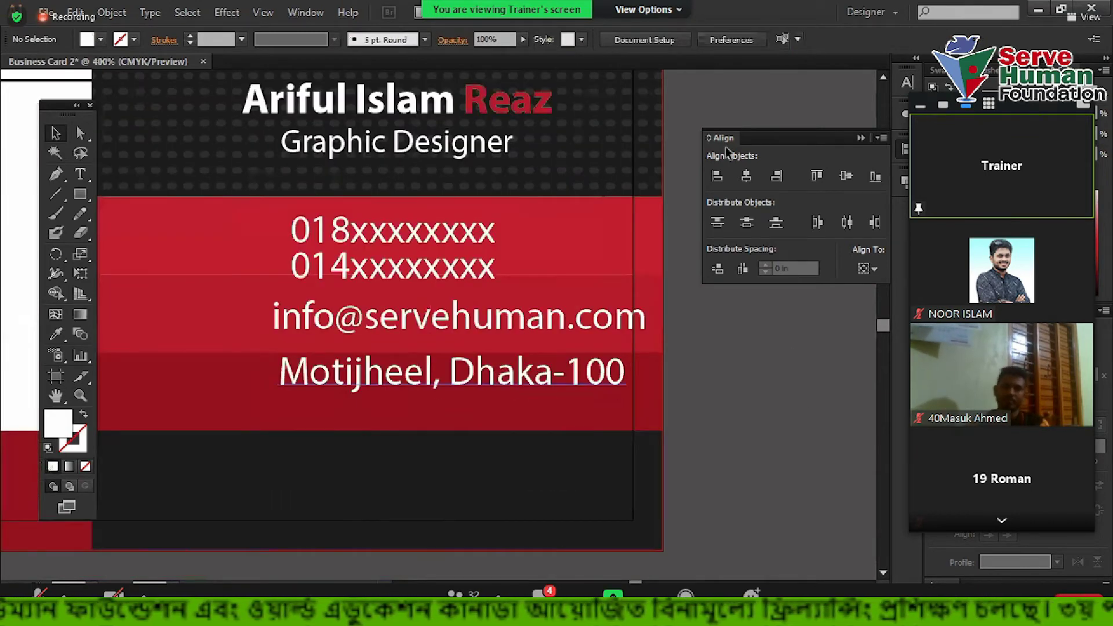
pyautogui.click(550, 362)
pyautogui.keyDown('shift'); pyautogui.click(536, 326); pyautogui.keyUp('shift')
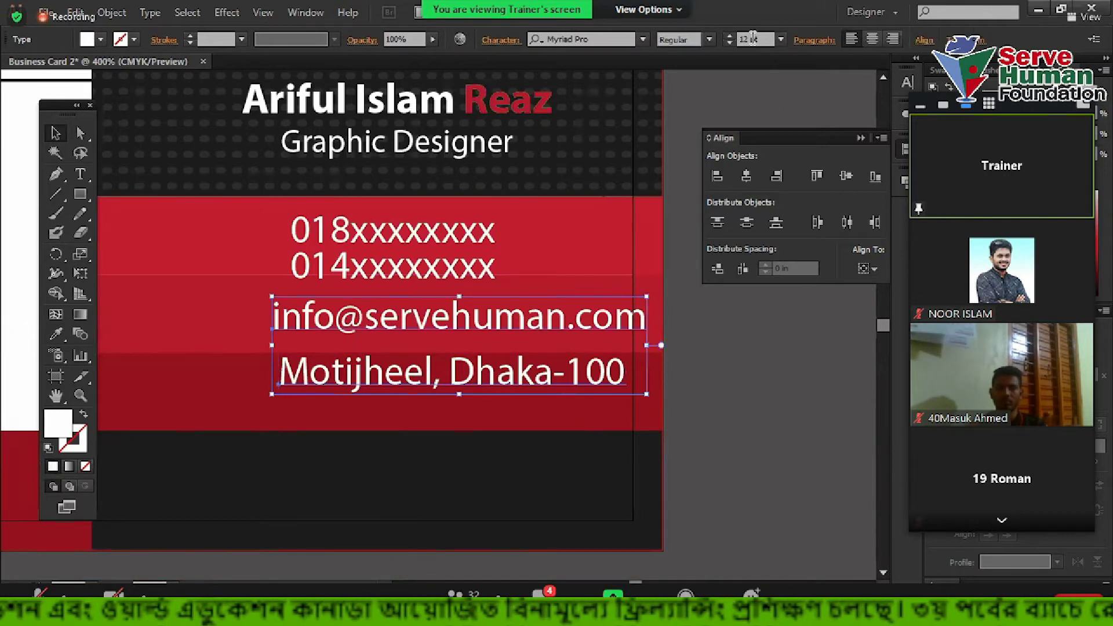
pyautogui.keyDown('shift'); pyautogui.click(464, 242); pyautogui.keyUp('shift')
pyautogui.click(767, 40)
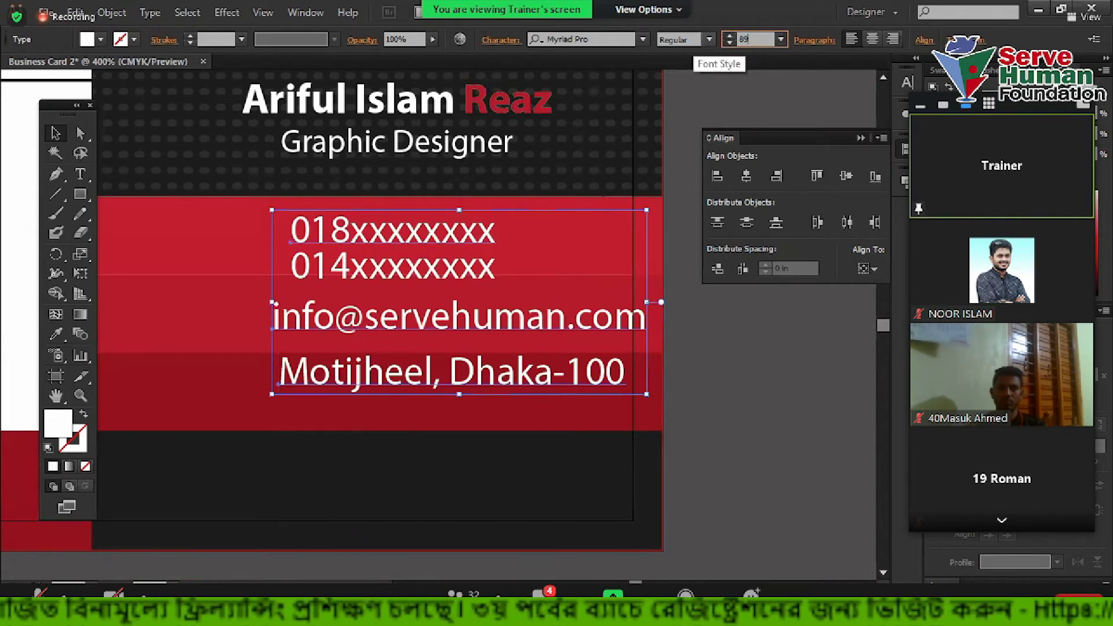
pyautogui.write('8')
pyautogui.press('Return')
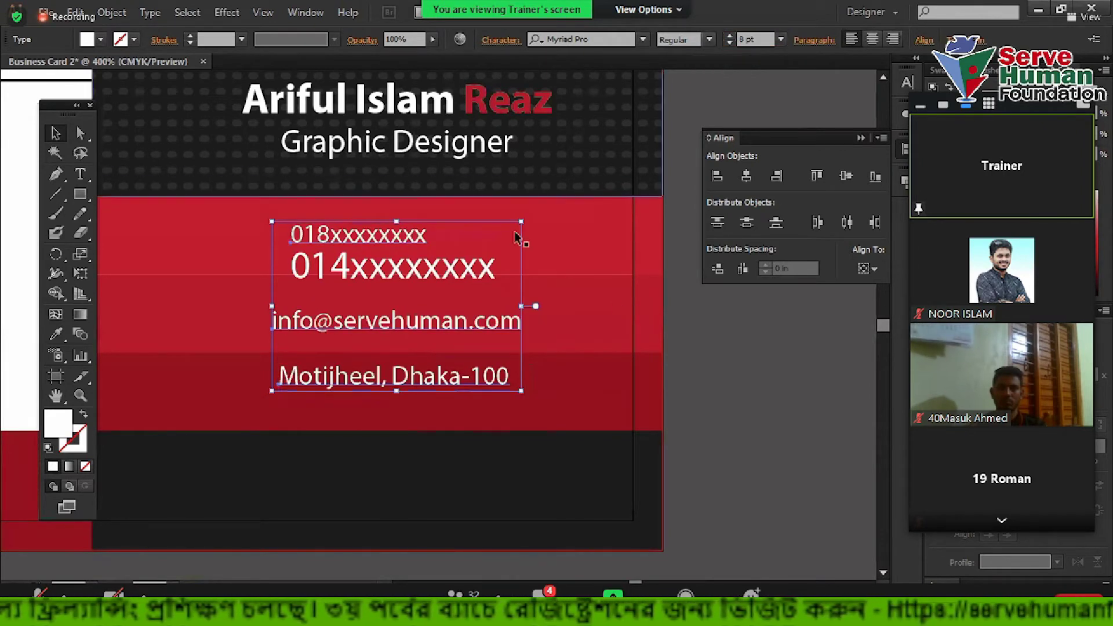
pyautogui.hotkey('ctrl', 'z')
pyautogui.moveTo(462, 284); pyautogui.dragTo(777, 376)
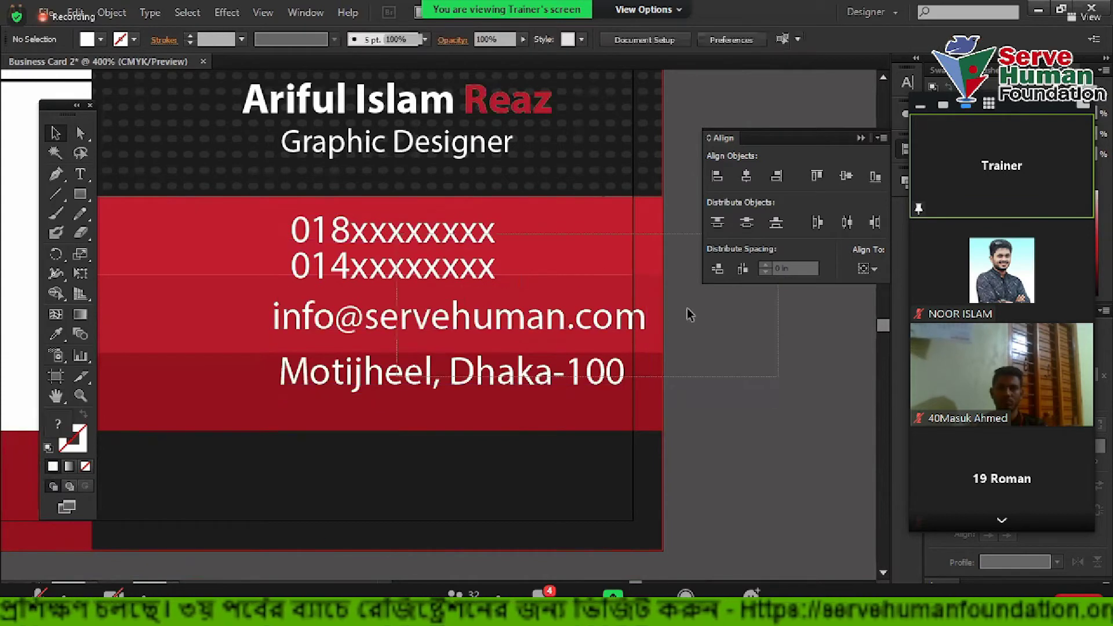
# Set the contact text block's font size to 9 pt
pyautogui.click(624, 255)
pyautogui.click(762, 40)
pyautogui.write('9')
pyautogui.press('Return')
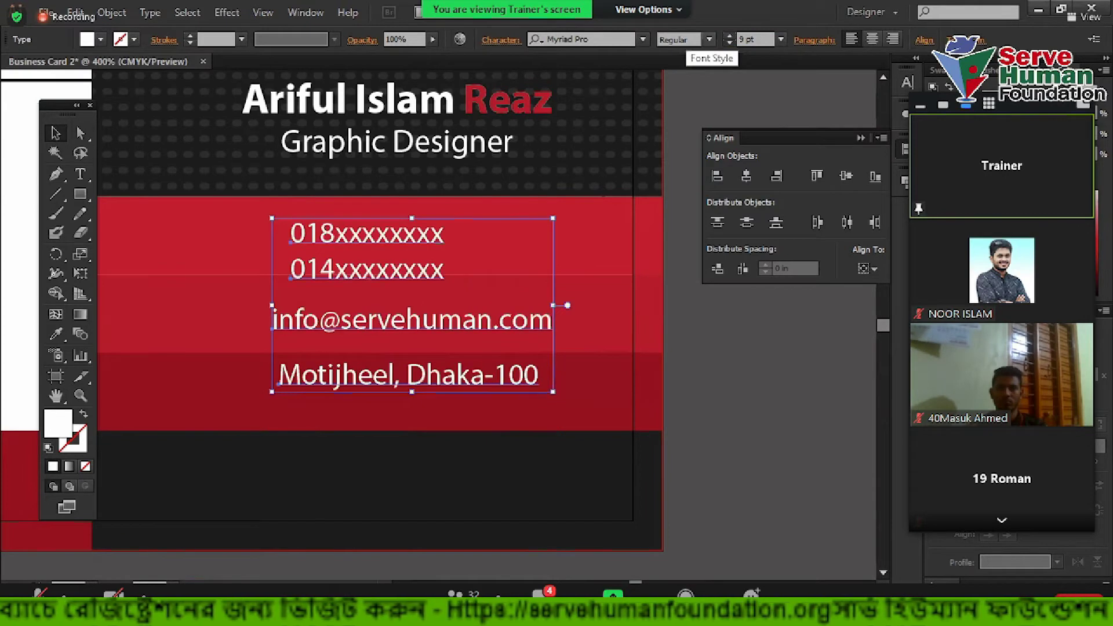
pyautogui.click(800, 392)
pyautogui.scroll(-1, 716, 393)
pyautogui.moveTo(517, 387); pyautogui.dragTo(516, 418)
pyautogui.scroll(1, 453, 338)
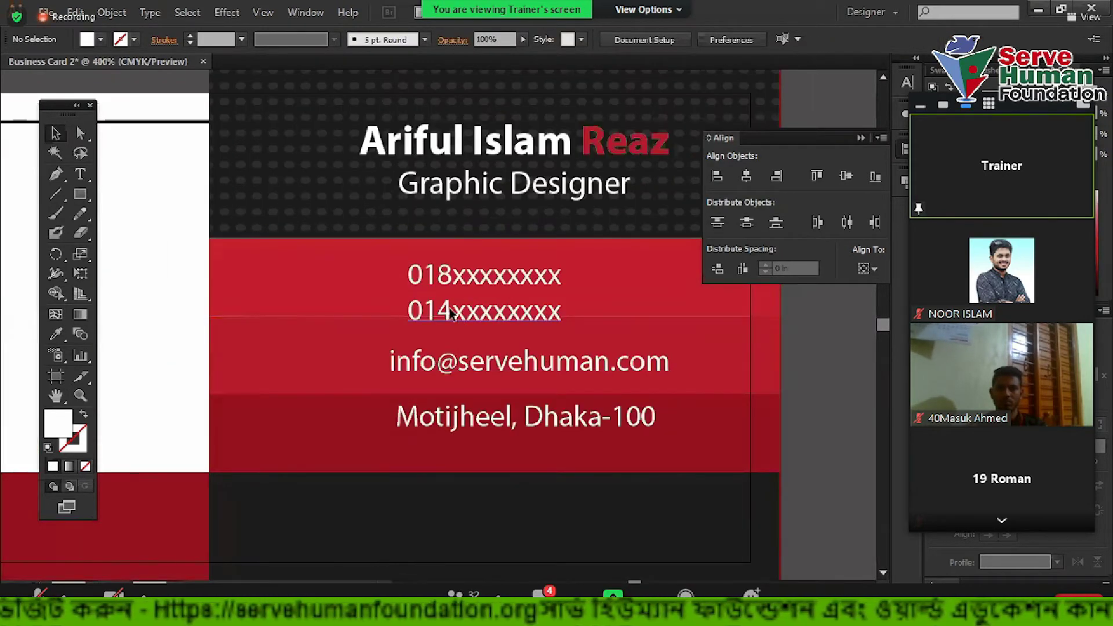
# Delete the separate 014 phone-number line, leaving an empty text frame
pyautogui.click(425, 304)
pyautogui.scroll(1, 429, 297)
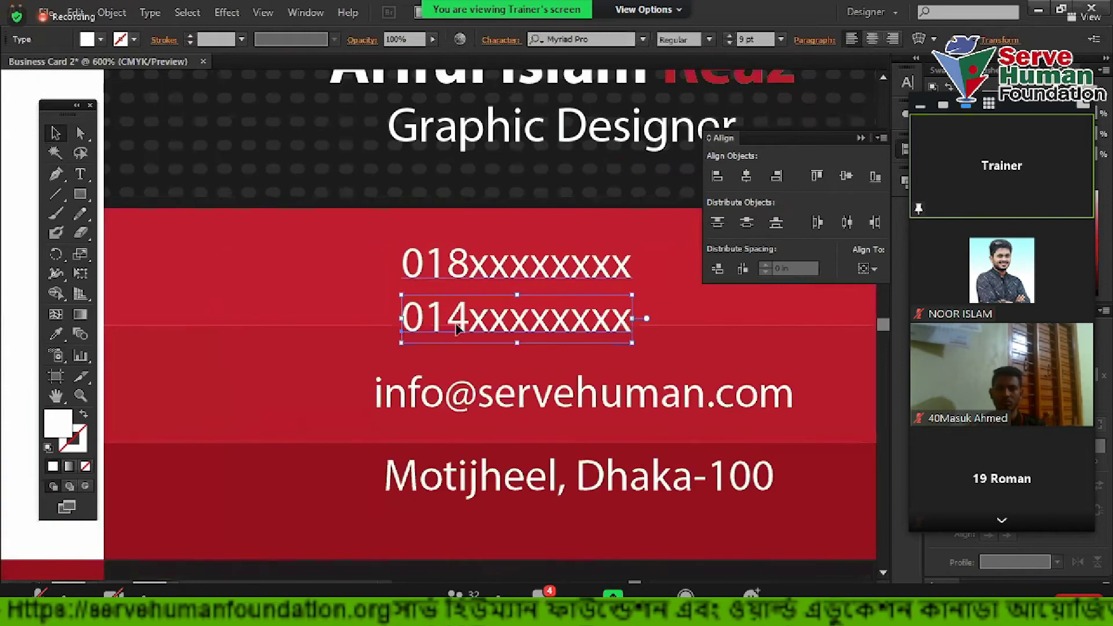
pyautogui.scroll(1, 430, 303)
pyautogui.scroll(1, 432, 307)
pyautogui.scroll(-1, 431, 307)
pyautogui.press('t')
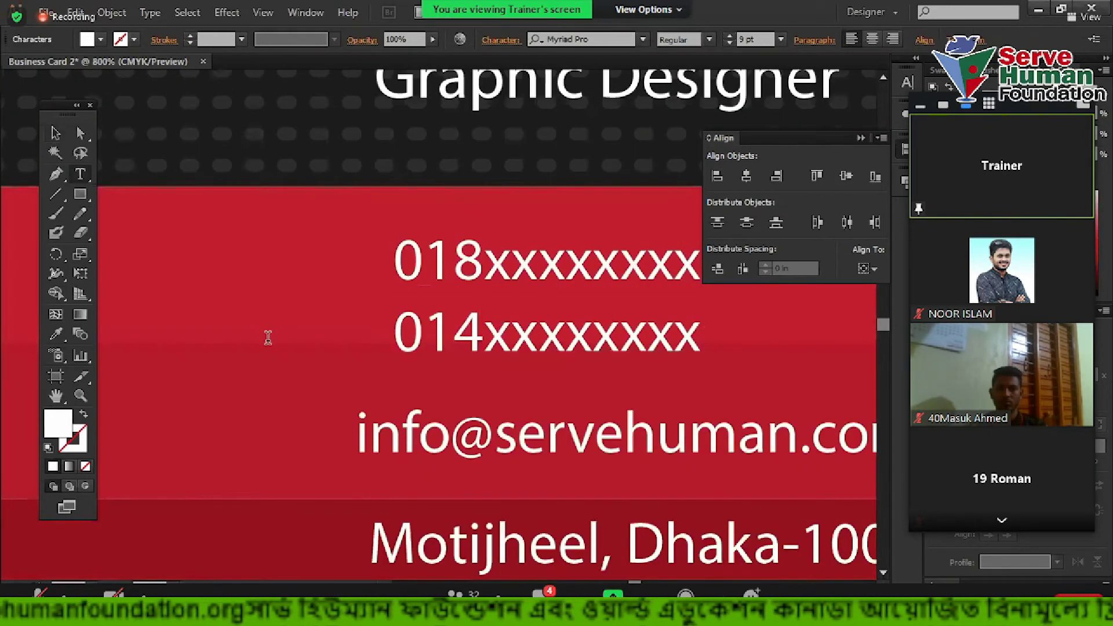
pyautogui.moveTo(484, 335); pyautogui.dragTo(303, 344)
pyautogui.hotkey('ctrl', 'a')
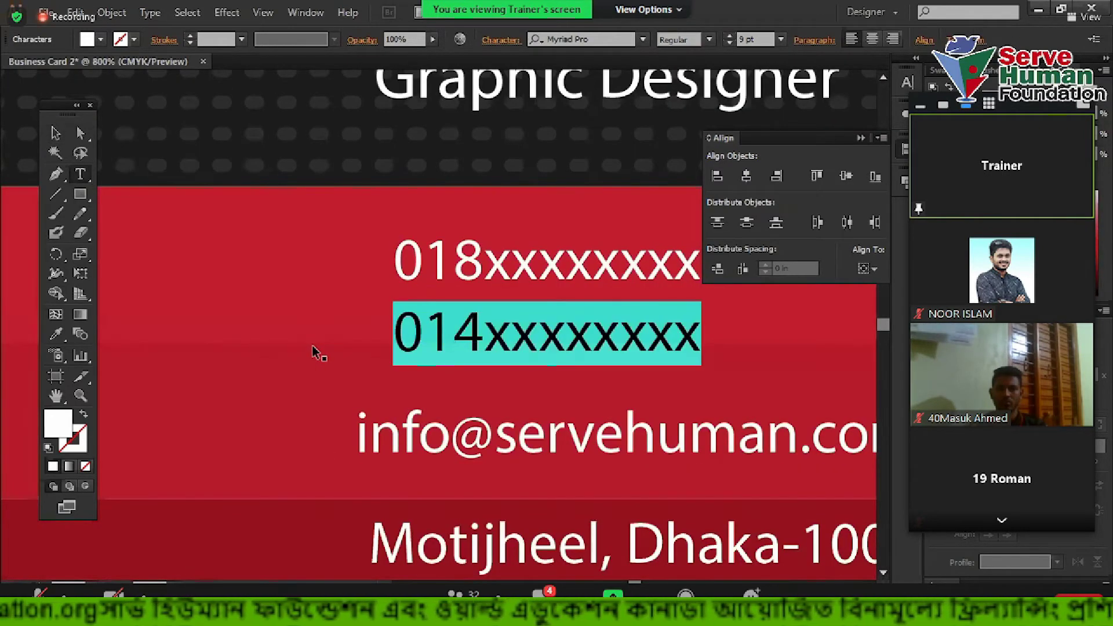
pyautogui.press('BackSpace')
pyautogui.click(56, 133)
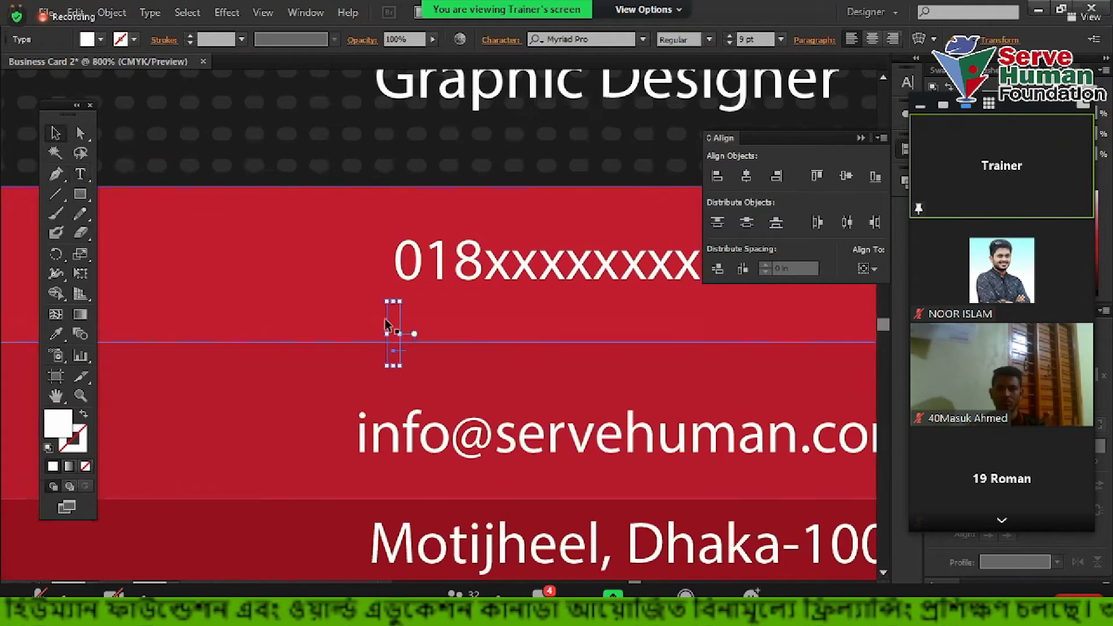
pyautogui.click(393, 351)
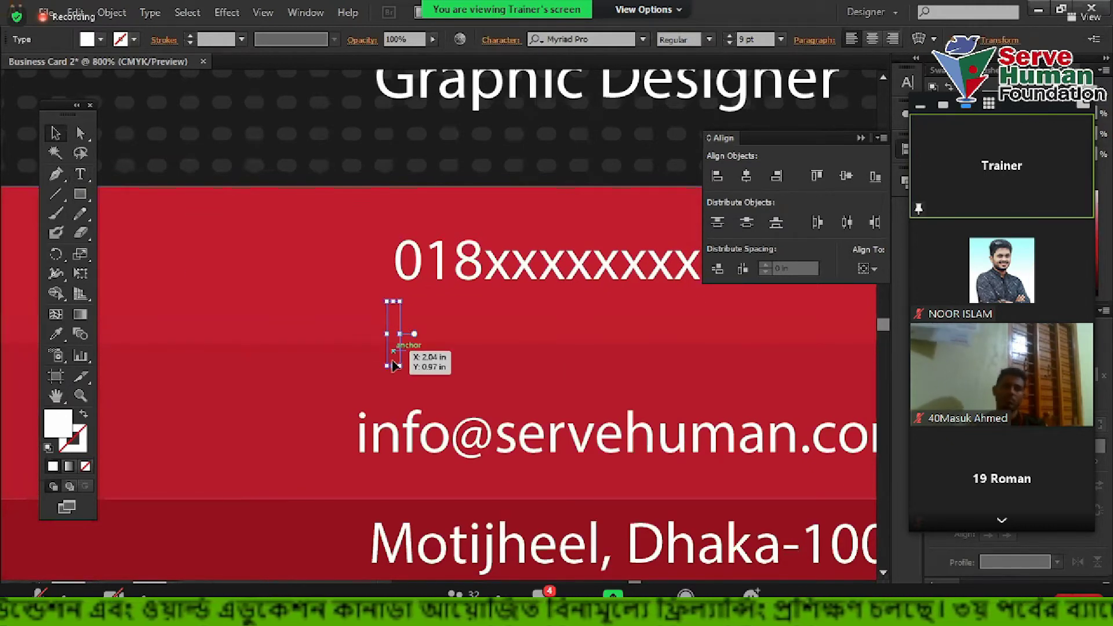
pyautogui.click(142, 239)
# Add 014xxxxxxxx as a new line beneath 018xxxxxxxx in the phone text
pyautogui.click(80, 174)
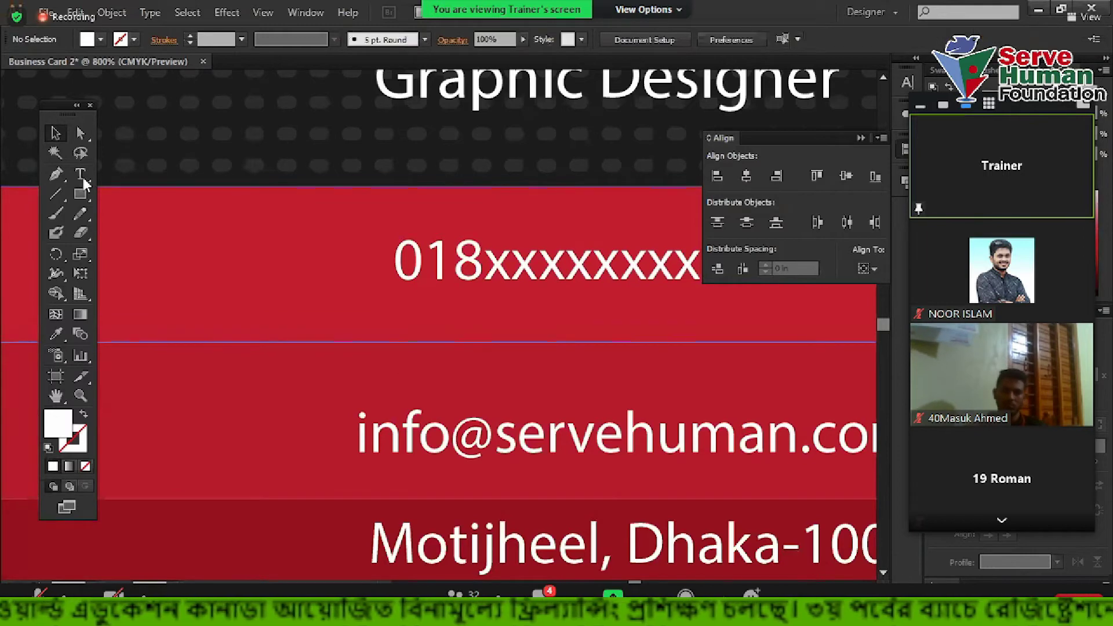
pyautogui.scroll(2, 406, 348)
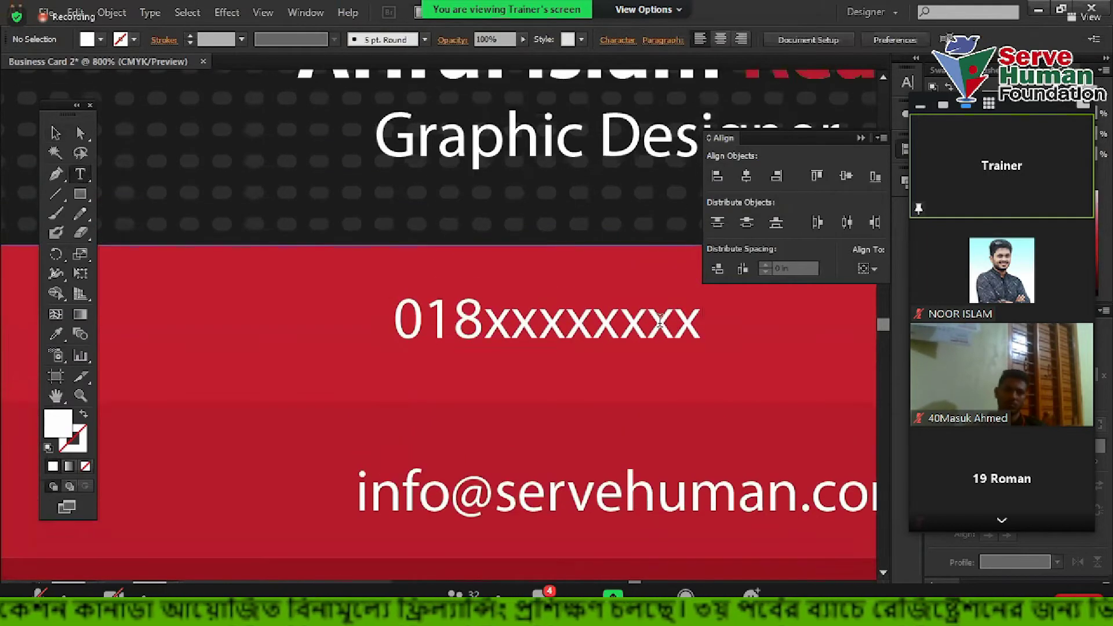
pyautogui.click(695, 325)
pyautogui.press('Return')
pyautogui.write('014xxxxxxxx')
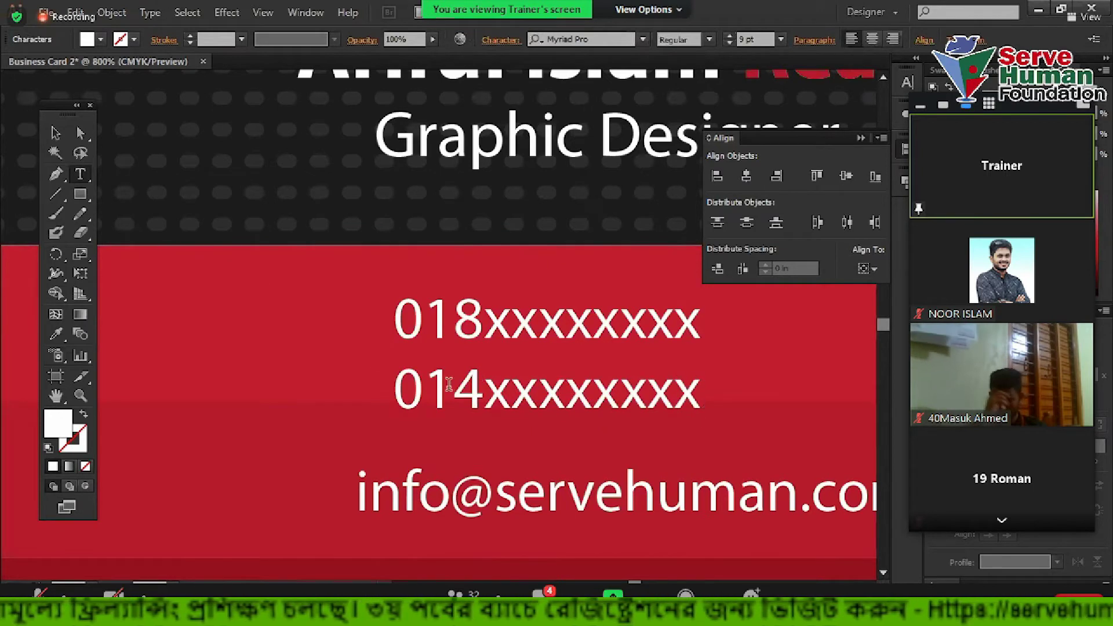
pyautogui.click(56, 133)
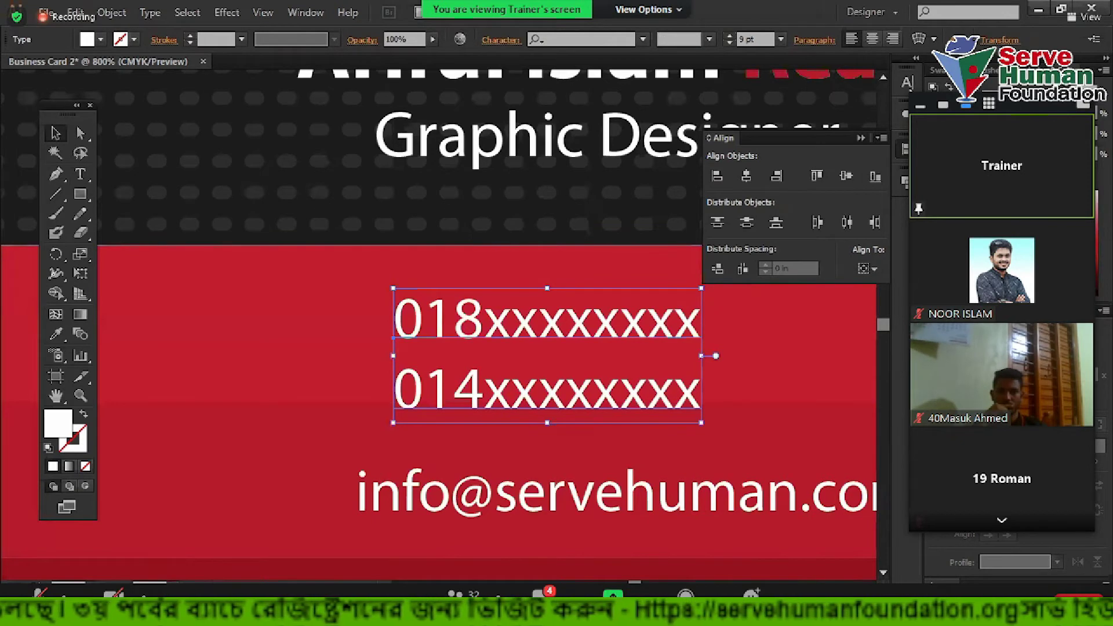
pyautogui.hotkey('ctrl', 't')
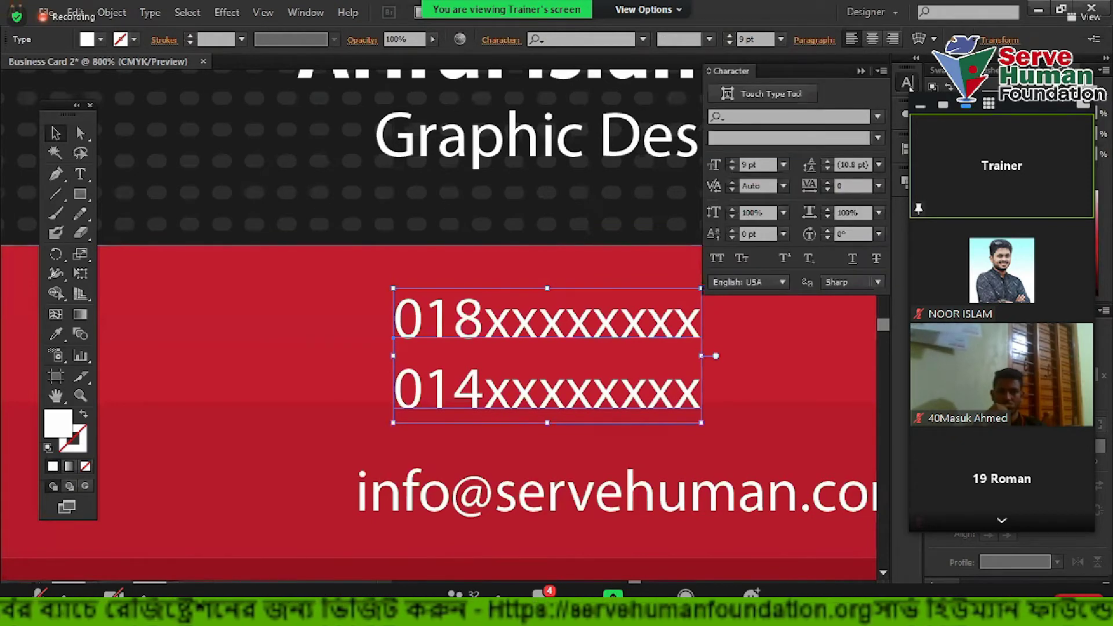
# Set the phone lines' leading to 9 pt in the Character panel
pyautogui.click(843, 165)
pyautogui.write('9')
pyautogui.press('Return')
pyautogui.press('Down')
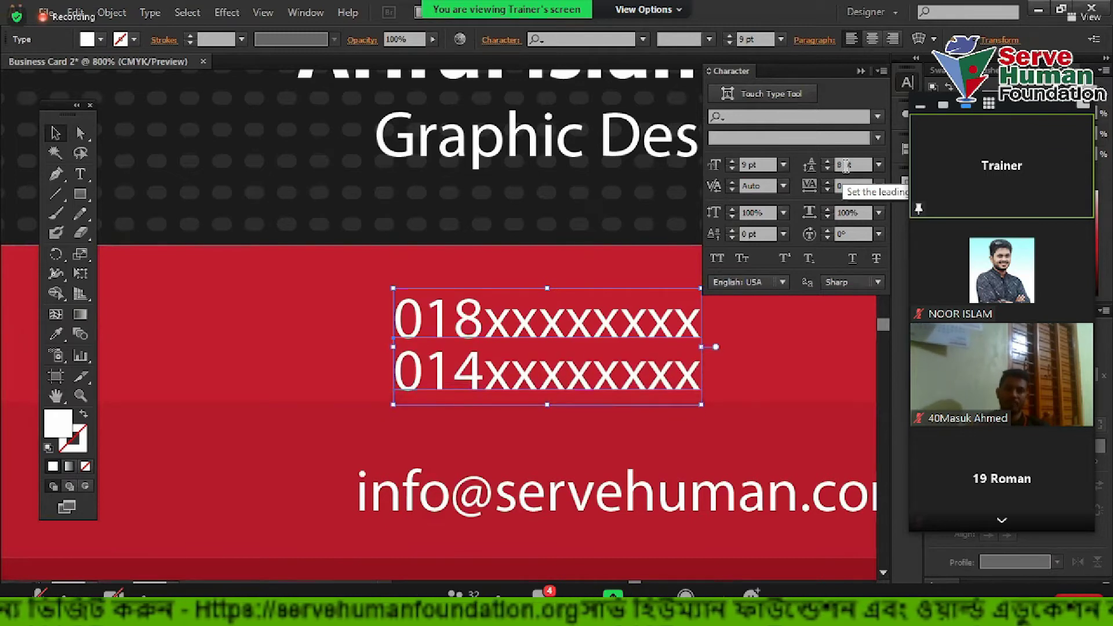
pyautogui.press('Up')
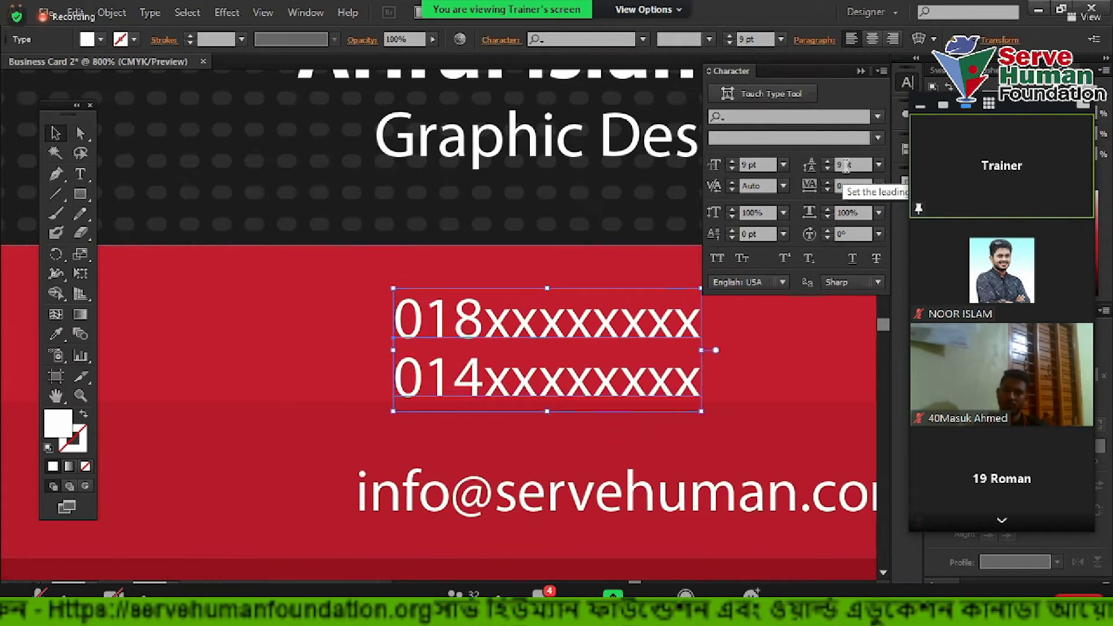
pyautogui.click(216, 338)
# Shift the phone, e-mail and address texts left into alignment and select all three
pyautogui.scroll(-1, 288, 348)
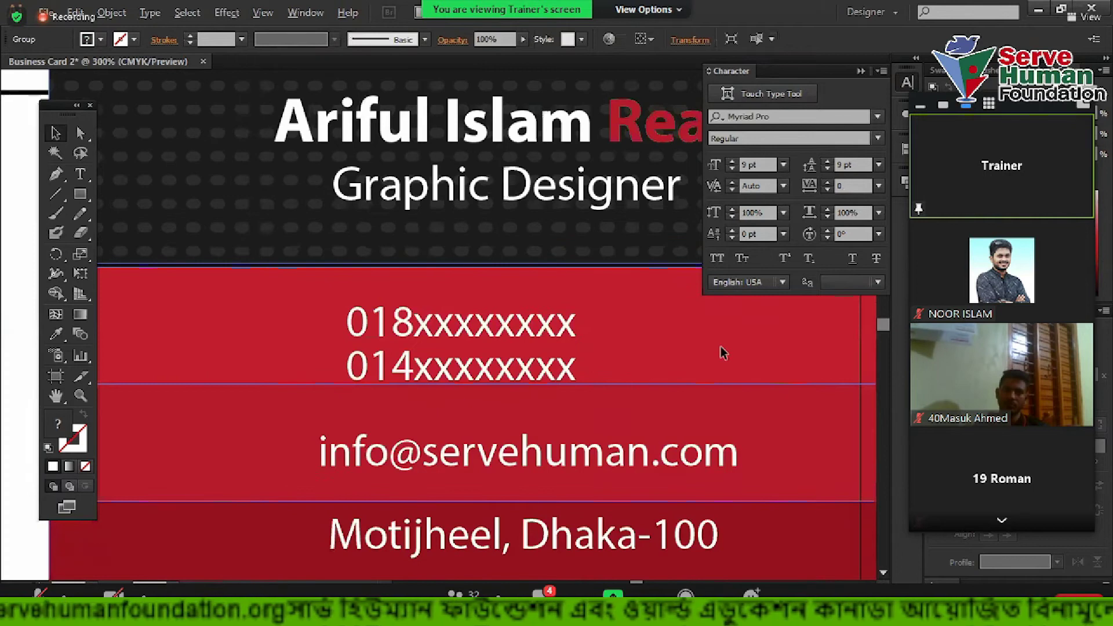
pyautogui.scroll(-3, 351, 363)
pyautogui.hotkey('ctrl', 'shift', 'a')
pyautogui.scroll(2, 387, 348)
pyautogui.moveTo(393, 338); pyautogui.dragTo(343, 331)
pyautogui.moveTo(408, 399); pyautogui.dragTo(371, 391)
pyautogui.moveTo(337, 467); pyautogui.dragTo(294, 485)
pyautogui.keyDown('shift'); pyautogui.click(295, 384); pyautogui.keyUp('shift')
pyautogui.keyDown('shift'); pyautogui.click(323, 329); pyautogui.keyUp('shift')
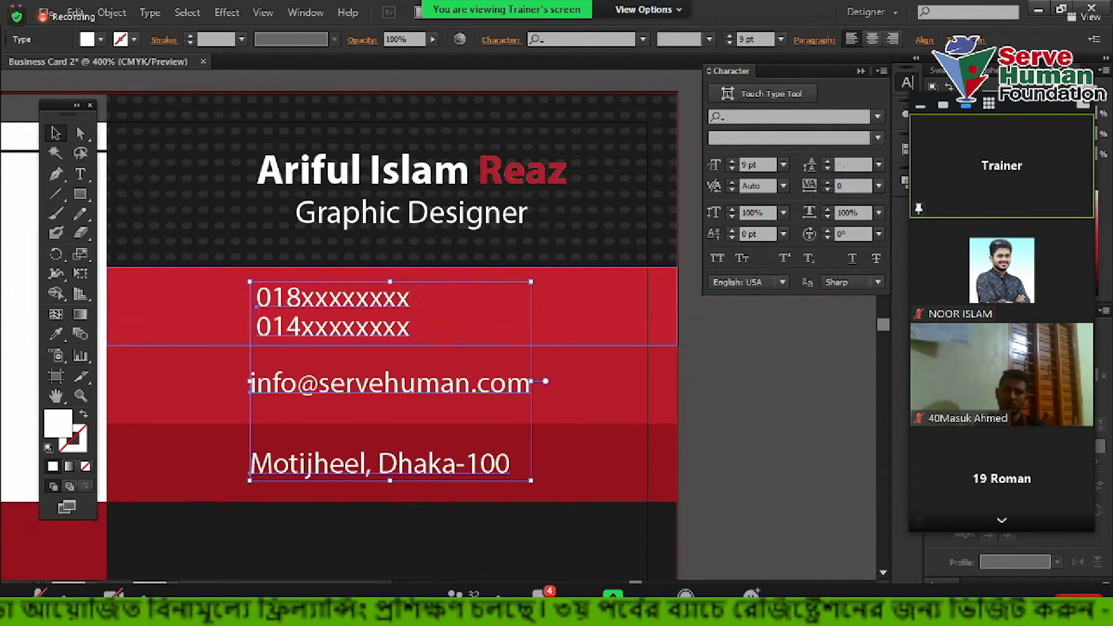
# Apply Vertical Distribute Space to the phone, e-mail and address texts
pyautogui.click(924, 40)
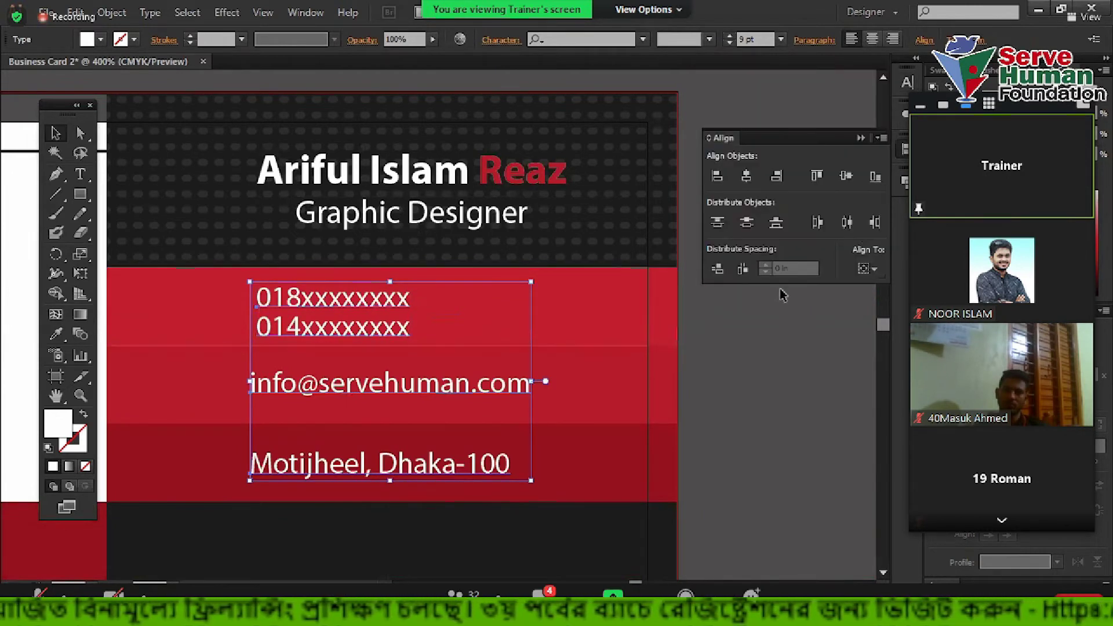
pyautogui.click(718, 267)
pyautogui.click(760, 376)
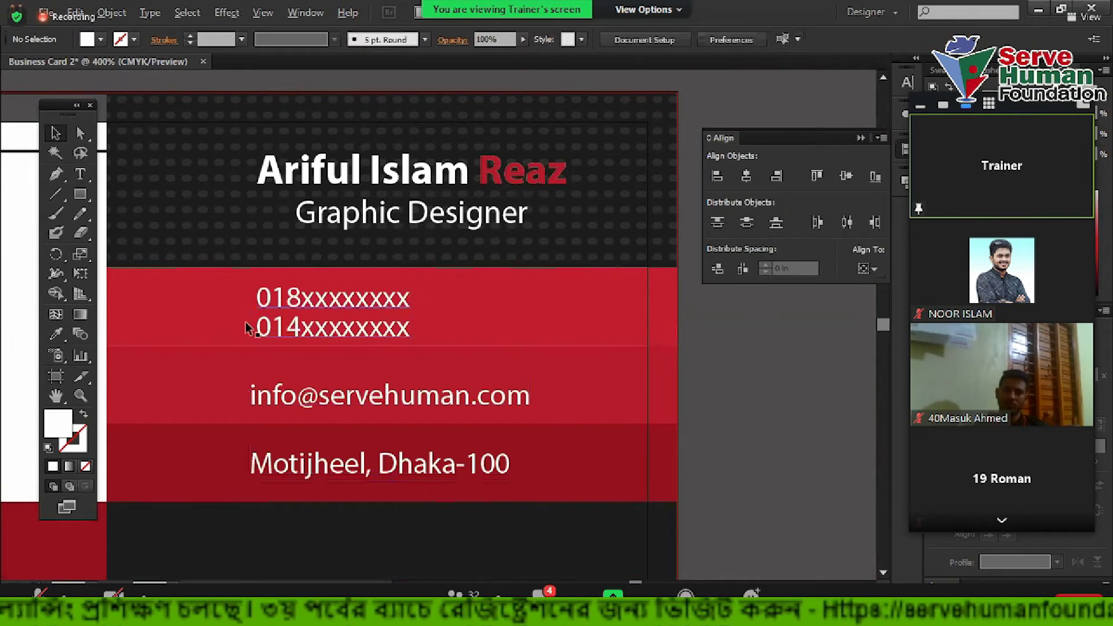
pyautogui.scroll(1, 203, 405)
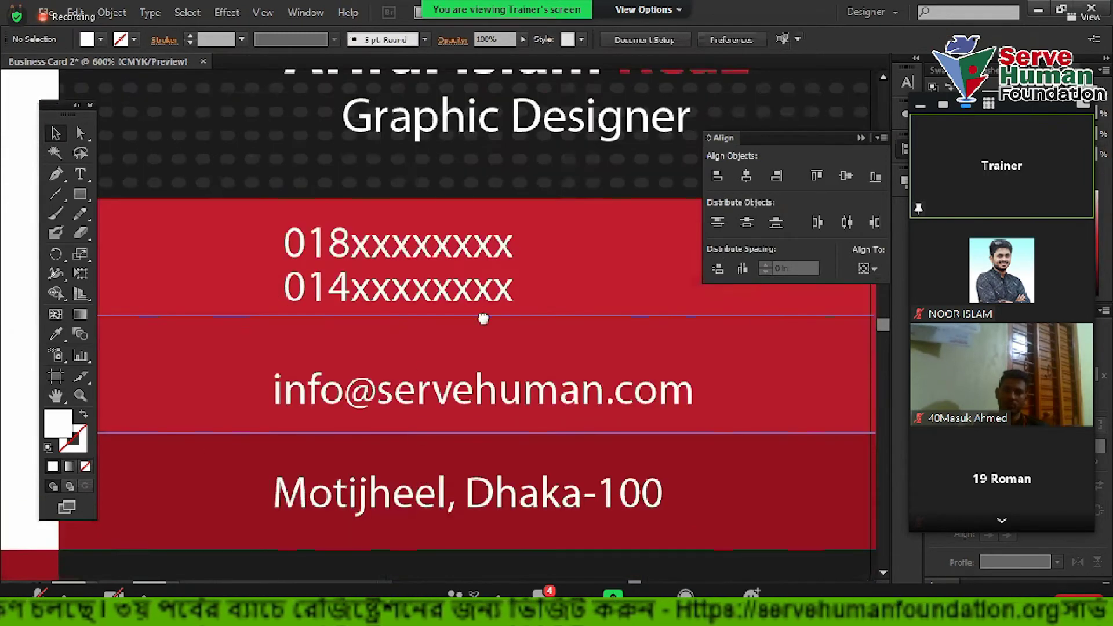
pyautogui.scroll(1, 483, 318)
pyautogui.moveTo(422, 330); pyautogui.dragTo(351, 339)
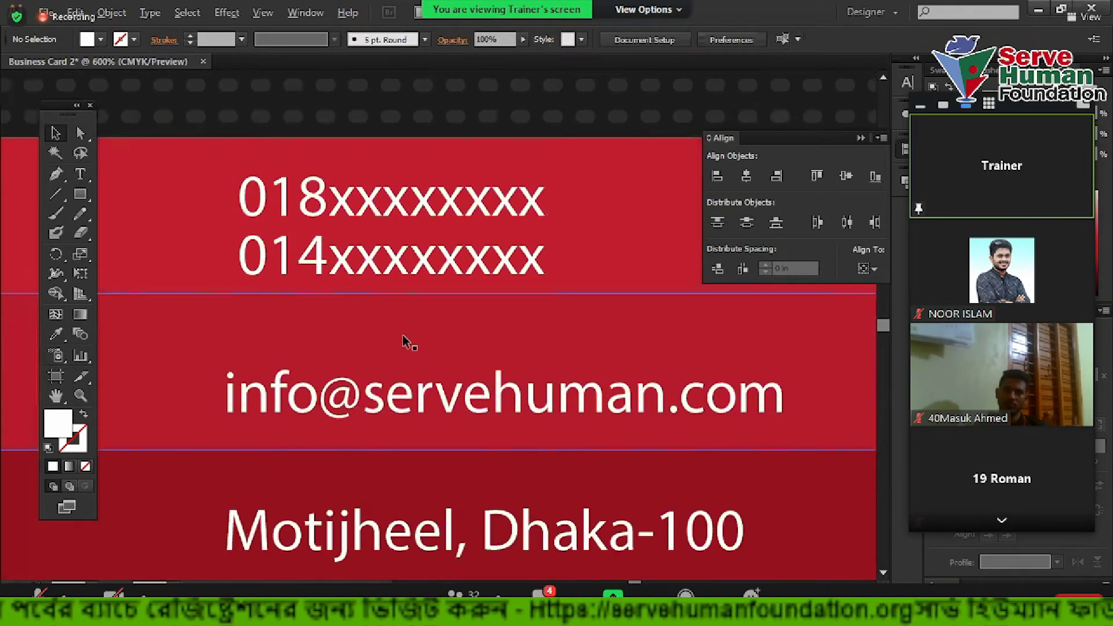
pyautogui.scroll(-2, 408, 341)
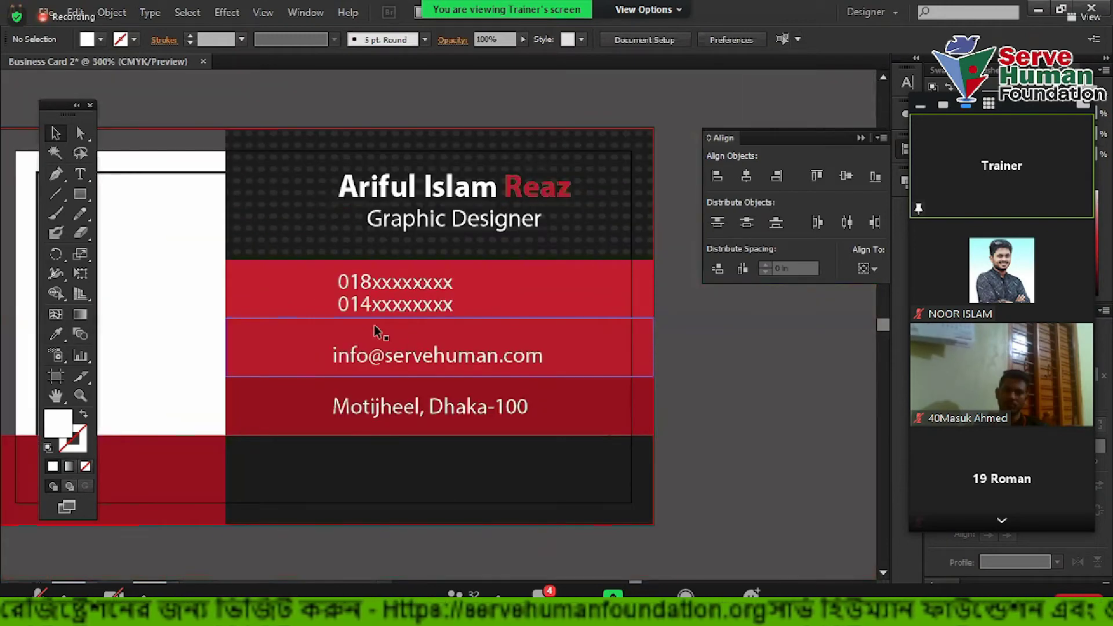
pyautogui.click(287, 298)
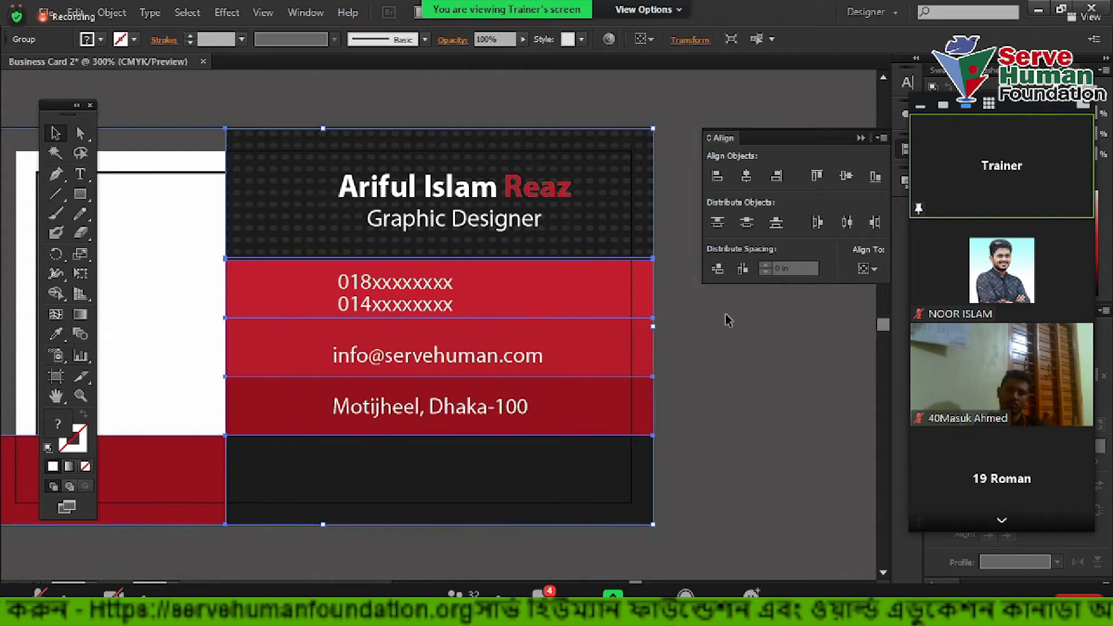
# Nudge the phone-number text block with the arrow keys to fine-tune its height in the red band
pyautogui.scroll(1, 293, 259)
pyautogui.click(253, 304)
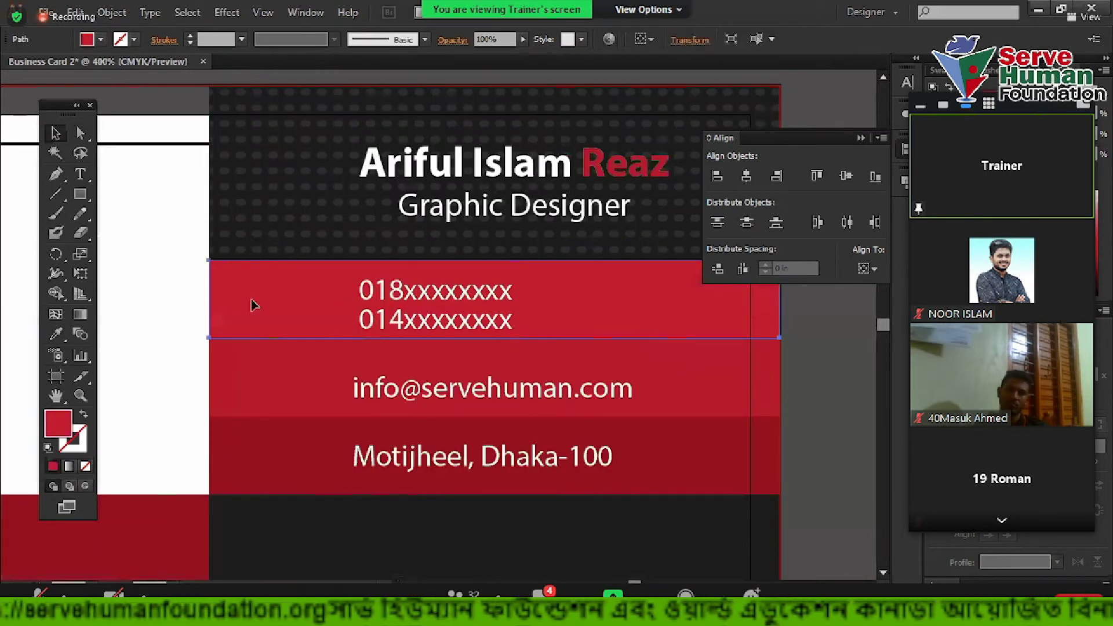
pyautogui.hotkey('ctrl', 'shift', 'a')
pyautogui.scroll(1, 456, 319)
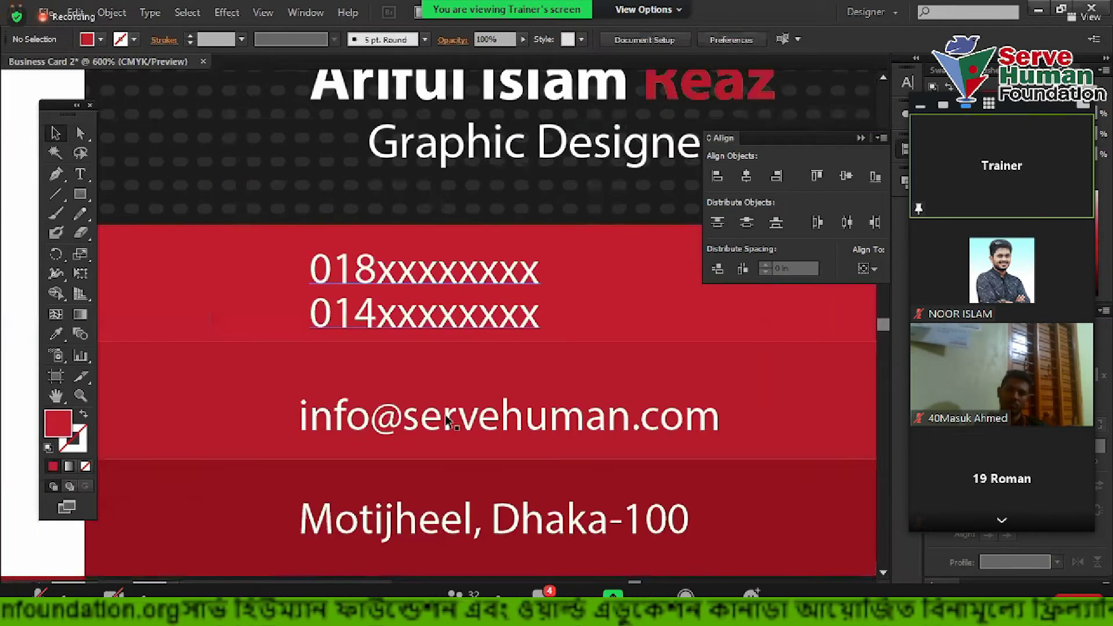
pyautogui.click(423, 308)
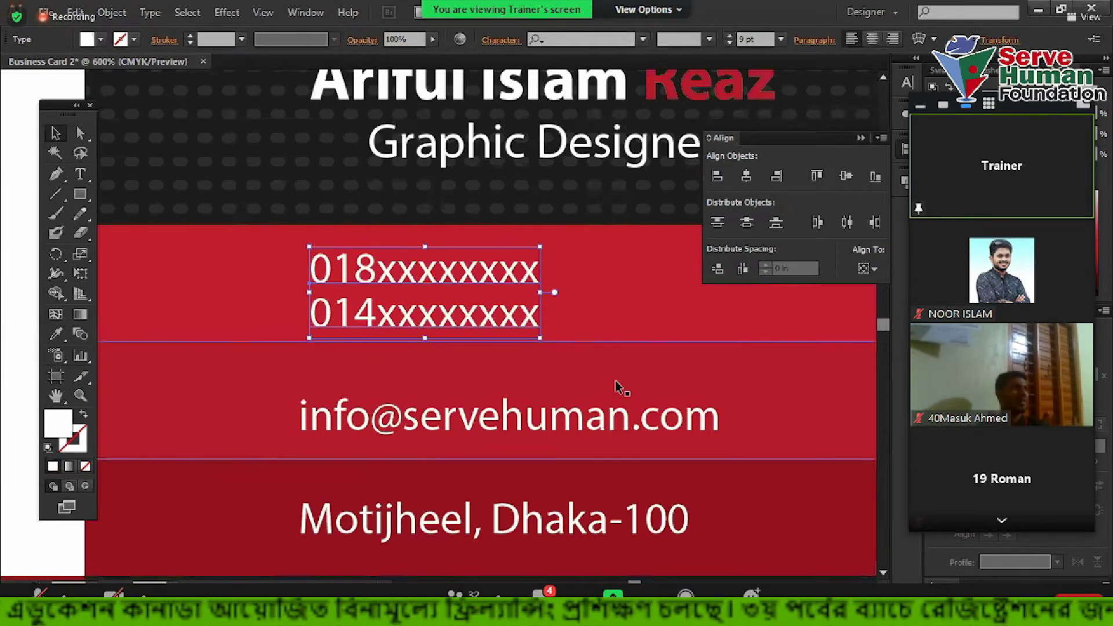
pyautogui.press('Up')
pyautogui.press('Down')
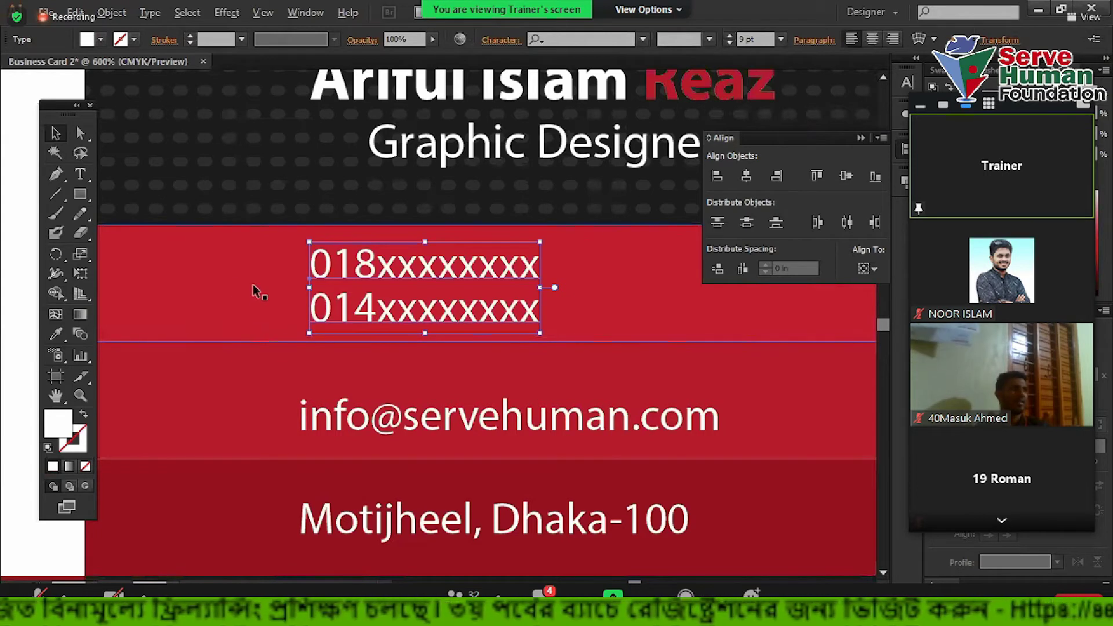
pyautogui.hscroll(-4, 199, 288)
pyautogui.scroll(1, 199, 288)
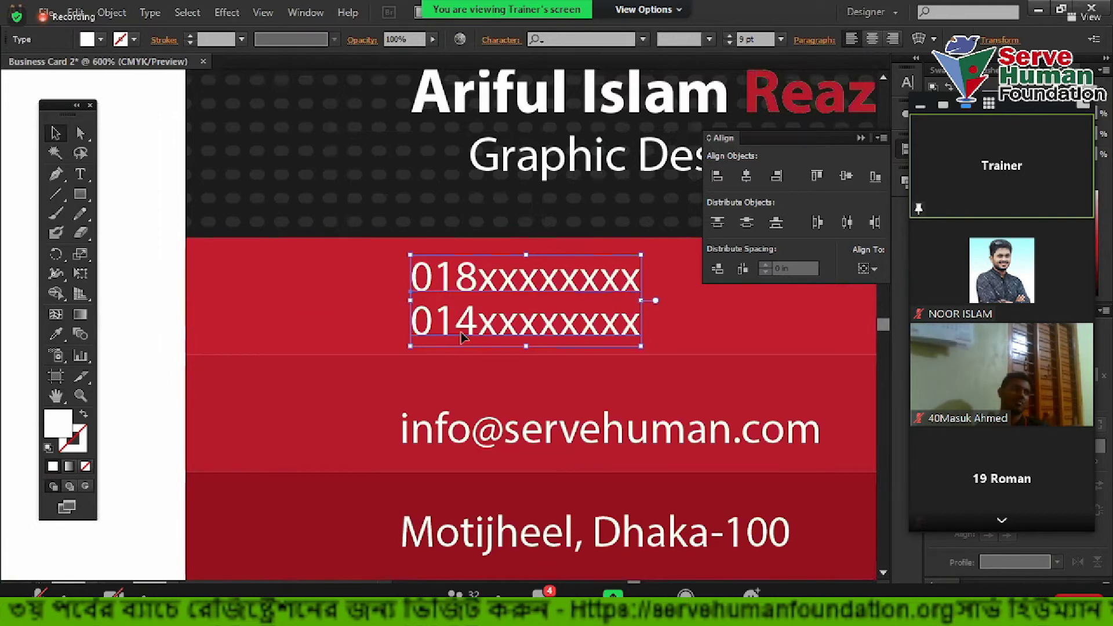
pyautogui.scroll(2, 472, 288)
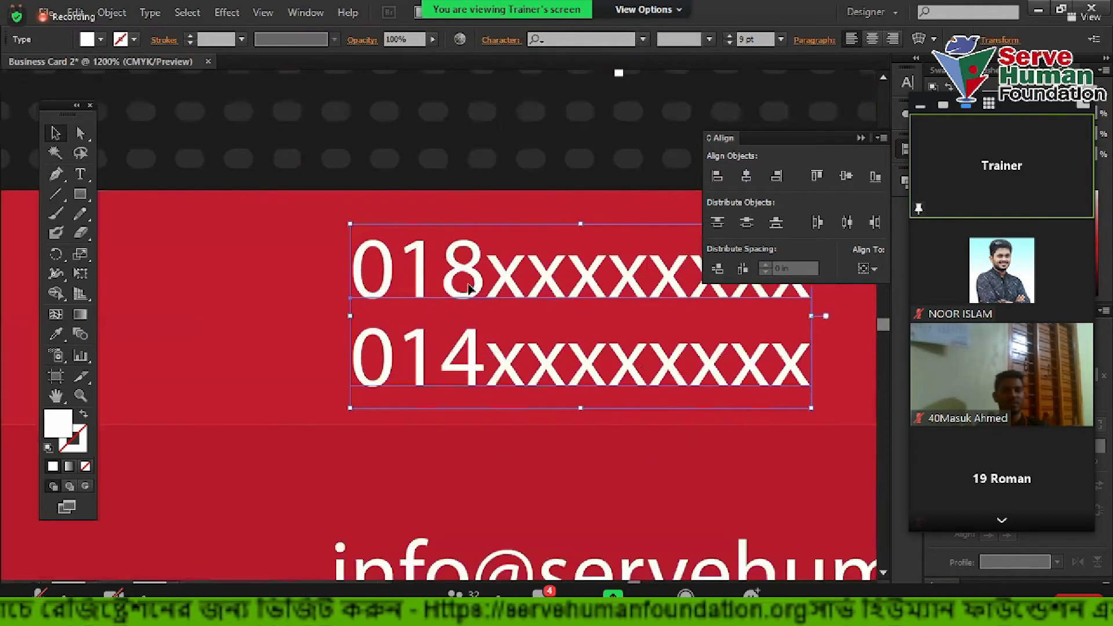
pyautogui.hscroll(3, 488, 305)
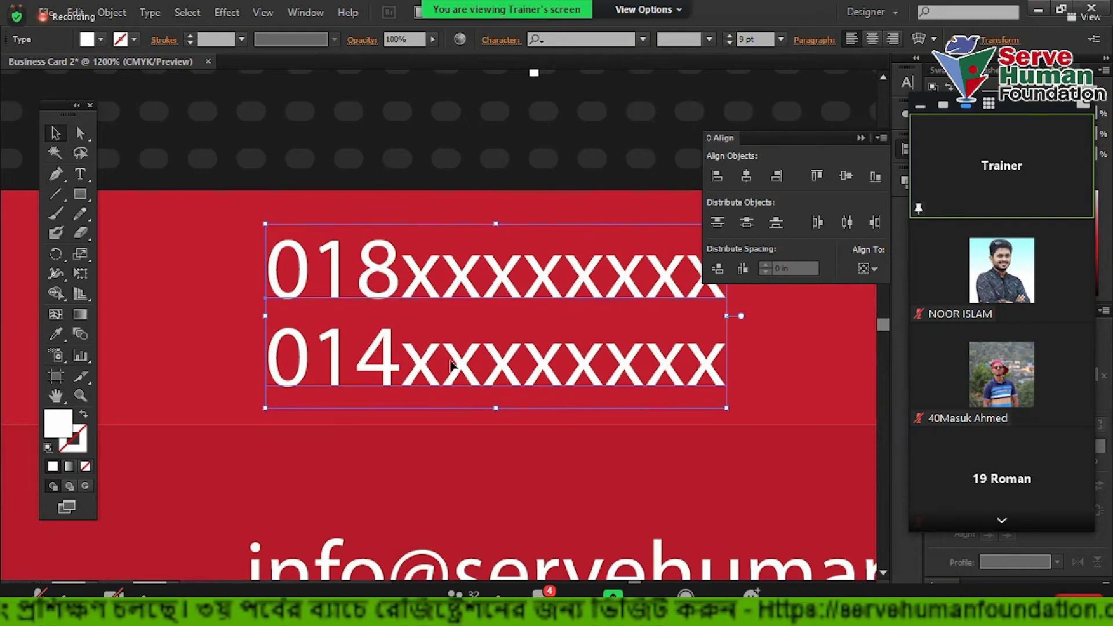
pyautogui.scroll(-2, 450, 365)
pyautogui.moveTo(199, 313); pyautogui.dragTo(291, 293)
pyautogui.click(547, 446)
pyautogui.press('Up')
pyautogui.press('Up')
pyautogui.press('Up')
pyautogui.press('Down')
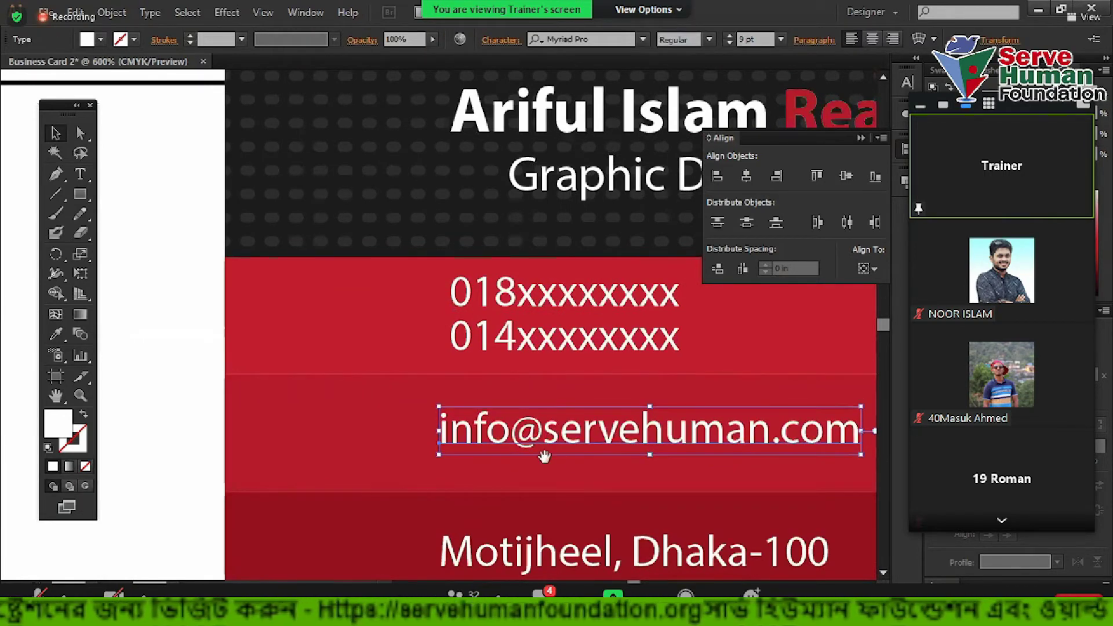
# Left-align the Motijheel, Dhaka-100 address, the email address and the phone numbers
pyautogui.moveTo(545, 456); pyautogui.dragTo(506, 305)
pyautogui.click(482, 422)
pyautogui.keyDown('shift'); pyautogui.click(493, 287); pyautogui.keyUp('shift')
pyautogui.scroll(2, 505, 304)
pyautogui.keyDown('shift'); pyautogui.click(409, 187); pyautogui.keyUp('shift')
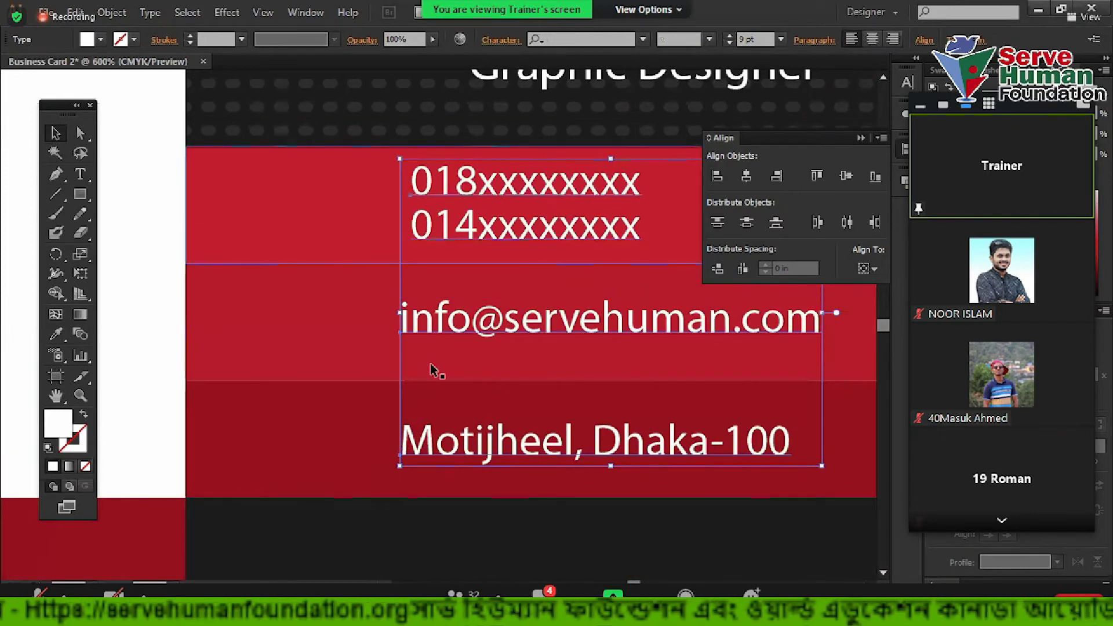
pyautogui.click(718, 175)
pyautogui.scroll(-1, 457, 380)
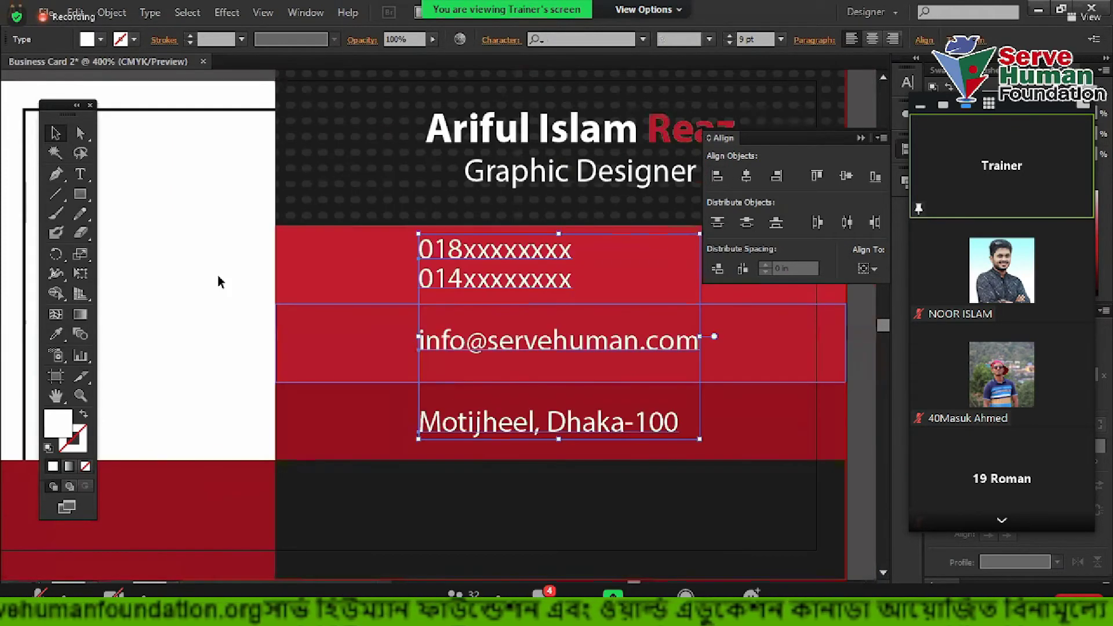
pyautogui.click(219, 282)
# Select and then deselect the three contact icons below the card
pyautogui.scroll(-2, 192, 367)
pyautogui.scroll(1, 231, 365)
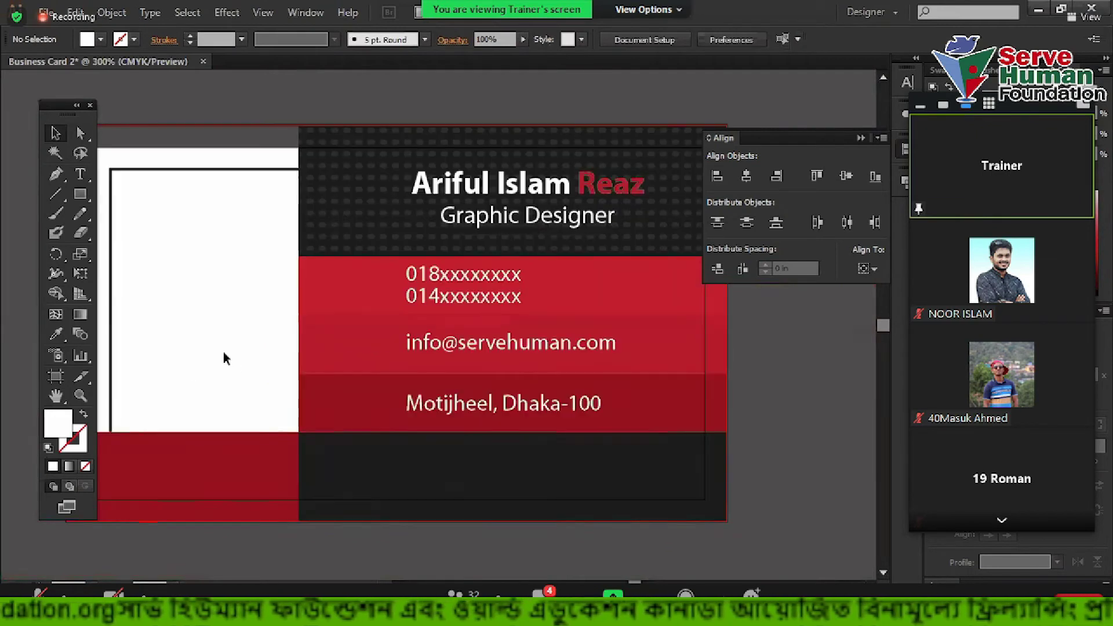
pyautogui.scroll(-1, 319, 243)
pyautogui.moveTo(448, 402); pyautogui.dragTo(567, 491)
pyautogui.click(632, 429)
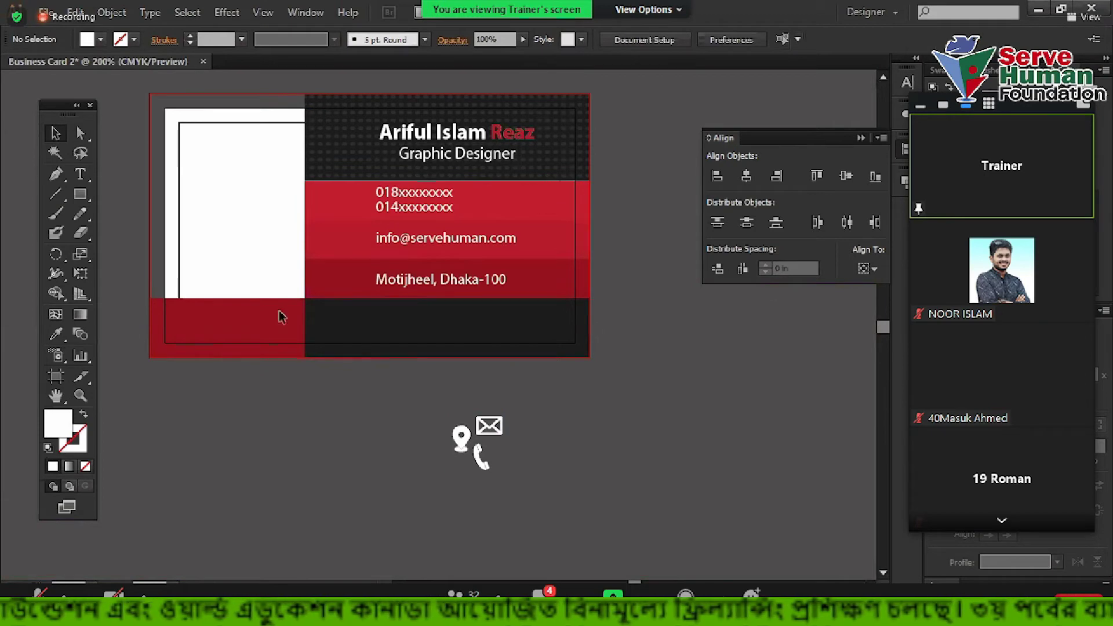
pyautogui.scroll(1, 385, 355)
pyautogui.moveTo(480, 446); pyautogui.dragTo(329, 115)
pyautogui.click(574, 513)
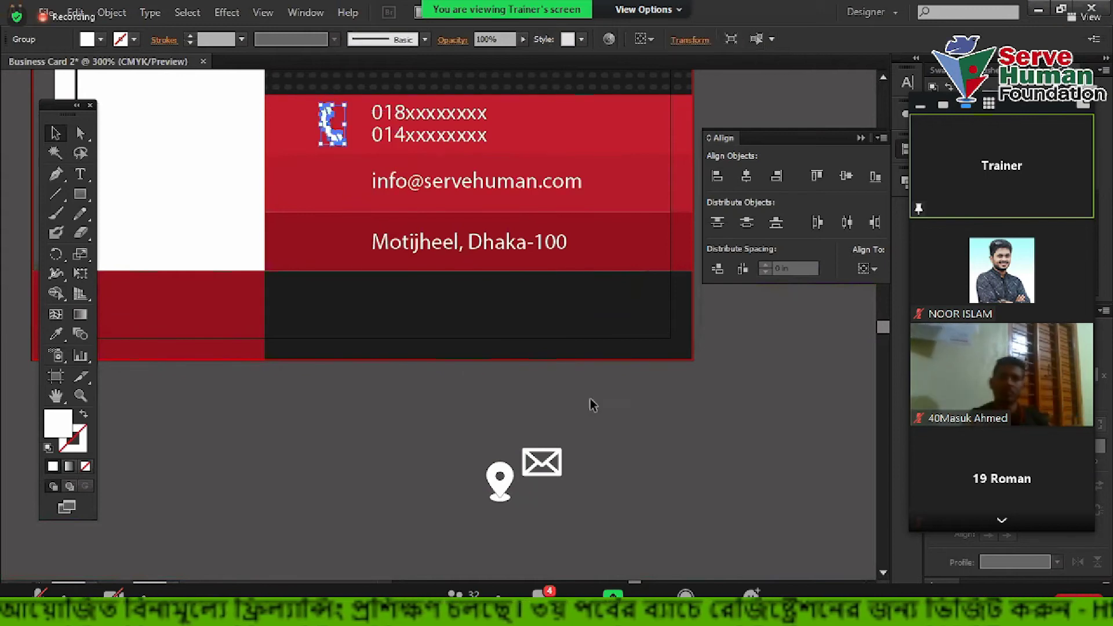
# Move the envelope icon beside the email line and the pin beside the address
pyautogui.click(546, 457)
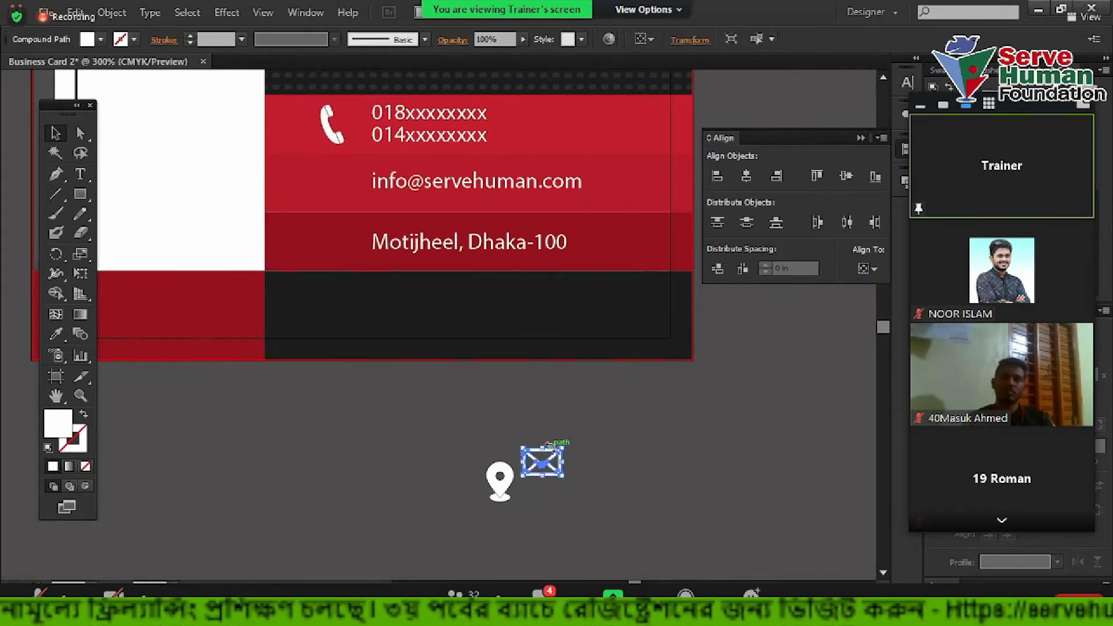
pyautogui.moveTo(552, 457); pyautogui.dragTo(334, 183)
pyautogui.click(583, 388)
pyautogui.moveTo(502, 478); pyautogui.dragTo(337, 238)
# Scale the pin, envelope and phone icons down proportionally together
pyautogui.scroll(3, 324, 289)
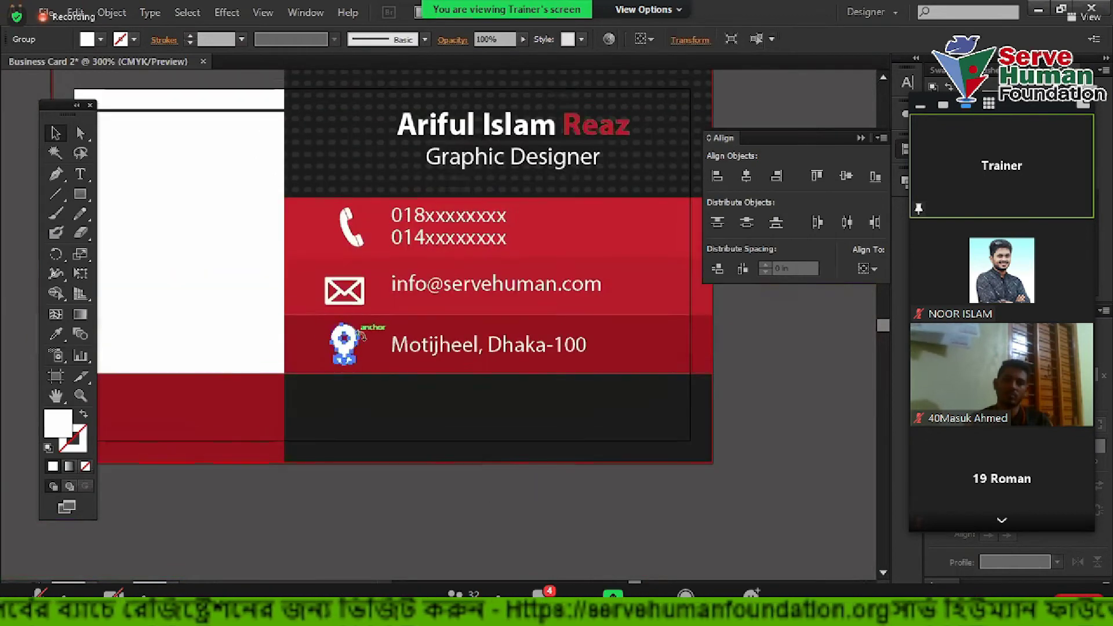
pyautogui.scroll(2, 333, 342)
pyautogui.keyDown('shift'); pyautogui.click(360, 229); pyautogui.keyUp('shift')
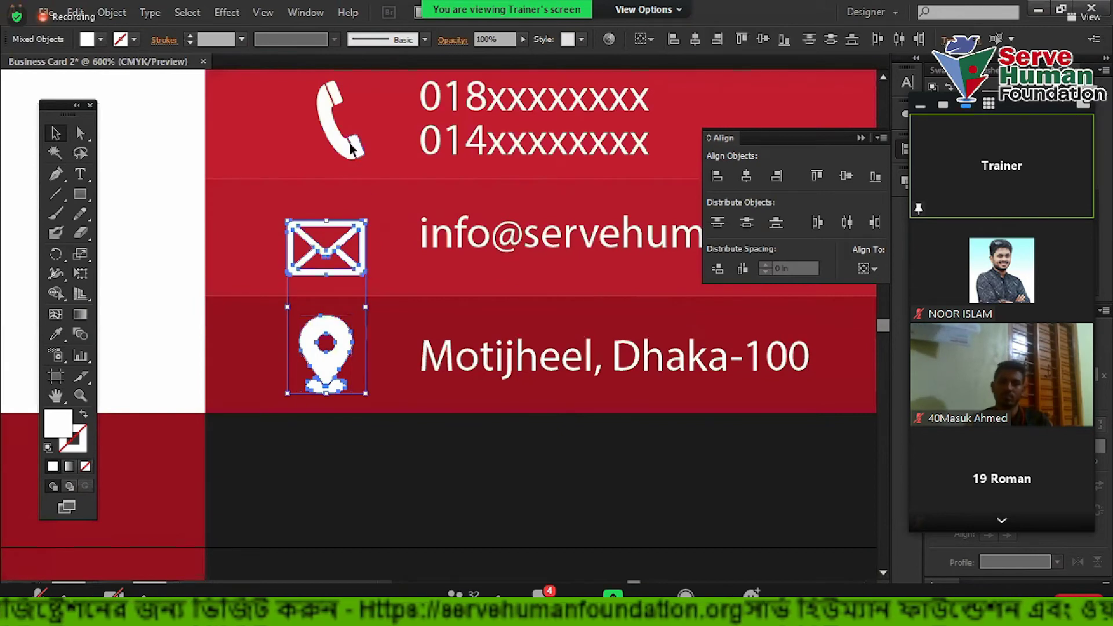
pyautogui.keyDown('shift'); pyautogui.click(355, 148); pyautogui.keyUp('shift')
pyautogui.scroll(1, 360, 142)
pyautogui.moveTo(366, 141); pyautogui.dragTo(336, 257)
pyautogui.click(172, 228)
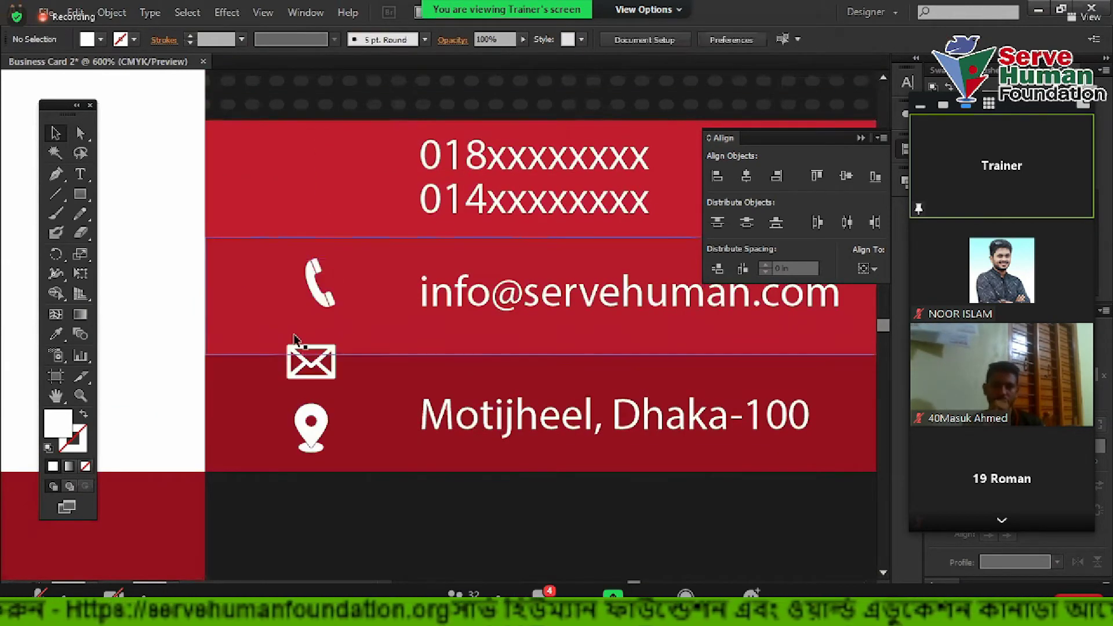
# Reposition the phone, envelope and pin icons beside the numbers, email and address lines
pyautogui.scroll(1, 350, 377)
pyautogui.moveTo(335, 356); pyautogui.dragTo(326, 257)
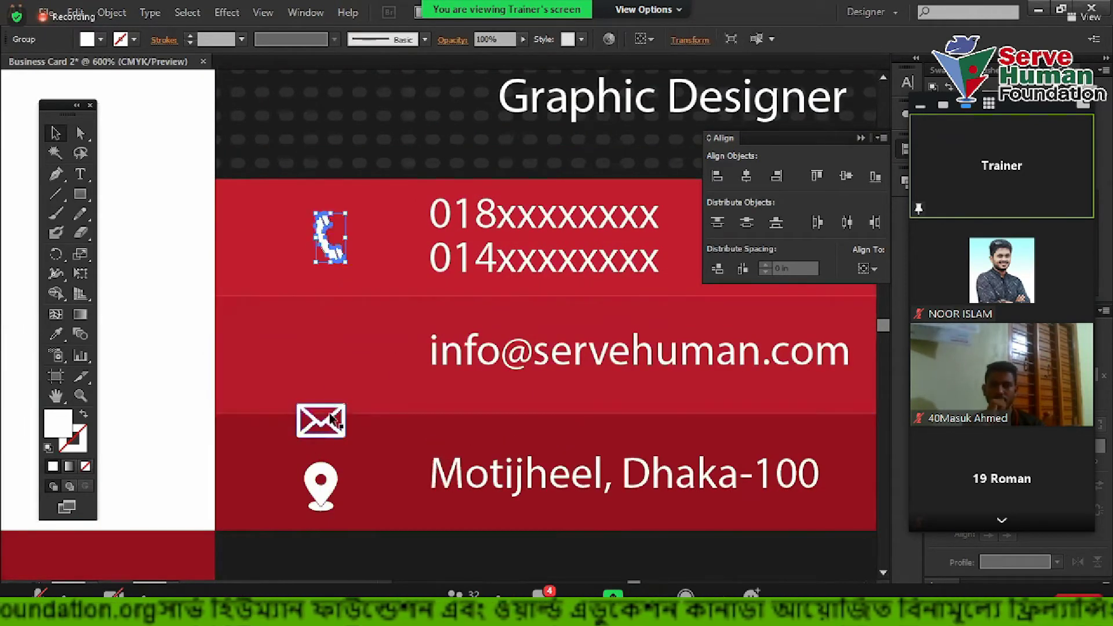
pyautogui.moveTo(333, 413); pyautogui.dragTo(333, 347)
pyautogui.moveTo(333, 474); pyautogui.dragTo(332, 461)
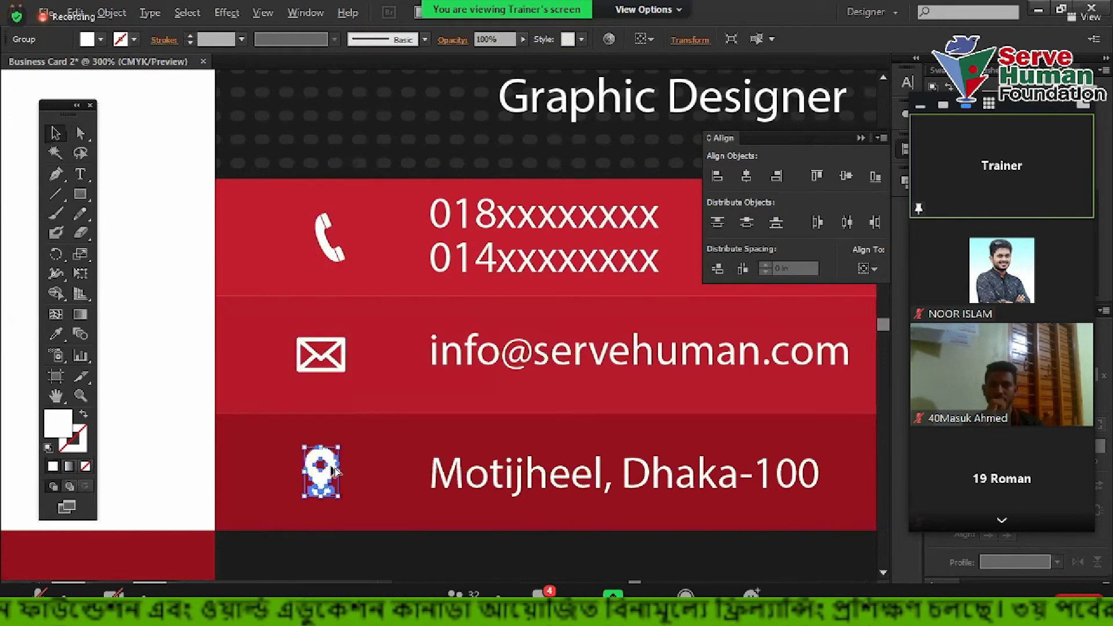
pyautogui.scroll(-2, 331, 470)
pyautogui.click(214, 365)
pyautogui.scroll(-1, 215, 365)
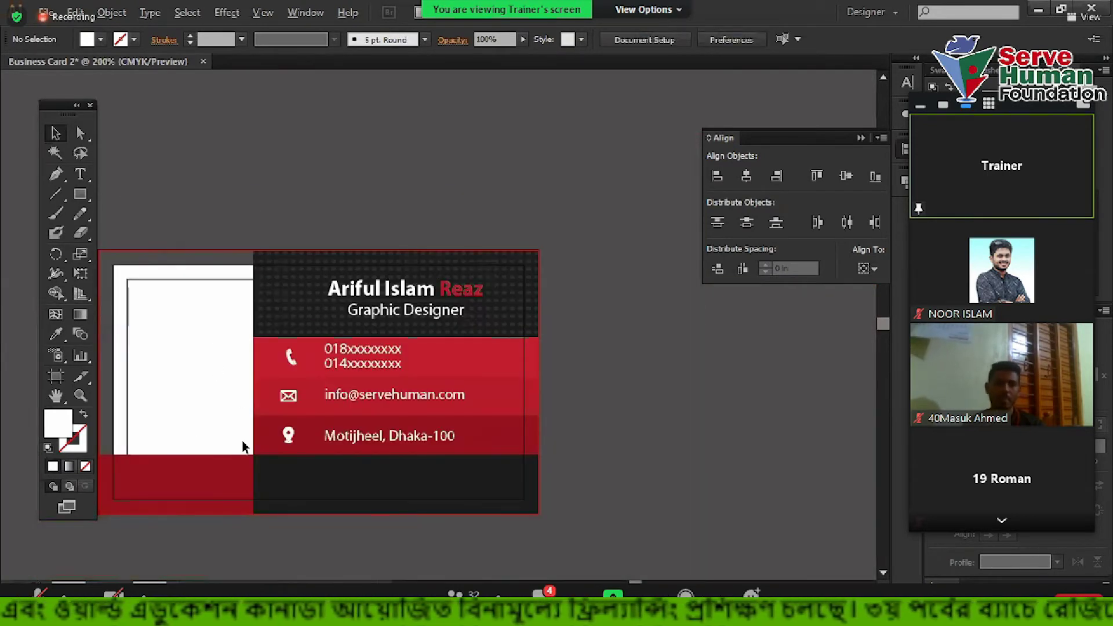
pyautogui.scroll(4, 242, 447)
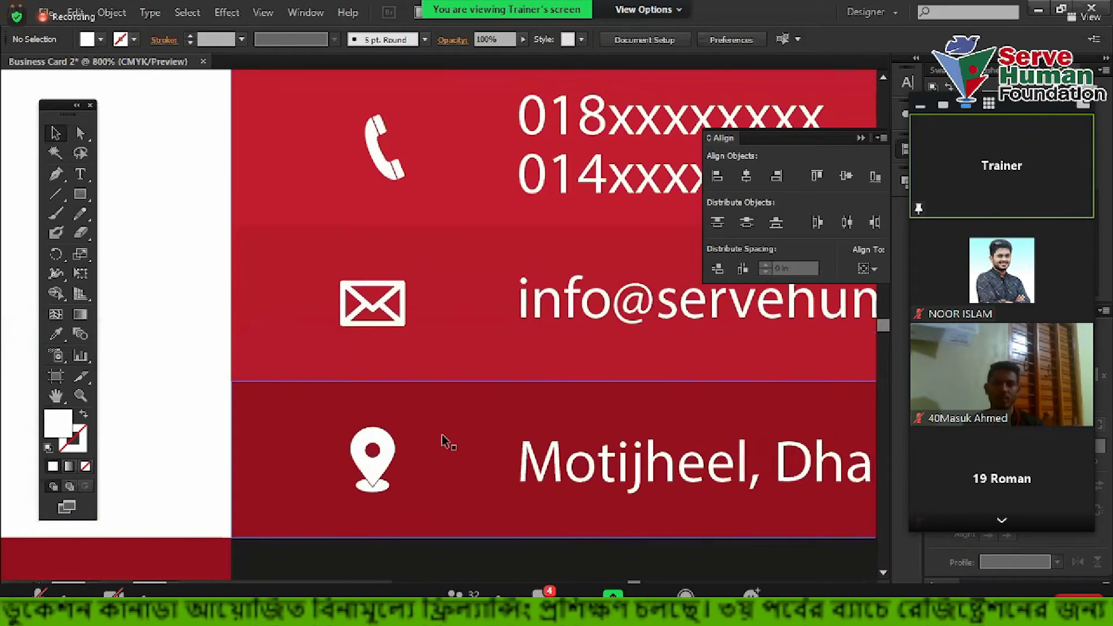
# Horizontally centre-align the pin, envelope and phone icons
pyautogui.click(375, 461)
pyautogui.keyDown('shift'); pyautogui.click(402, 306); pyautogui.keyUp('shift')
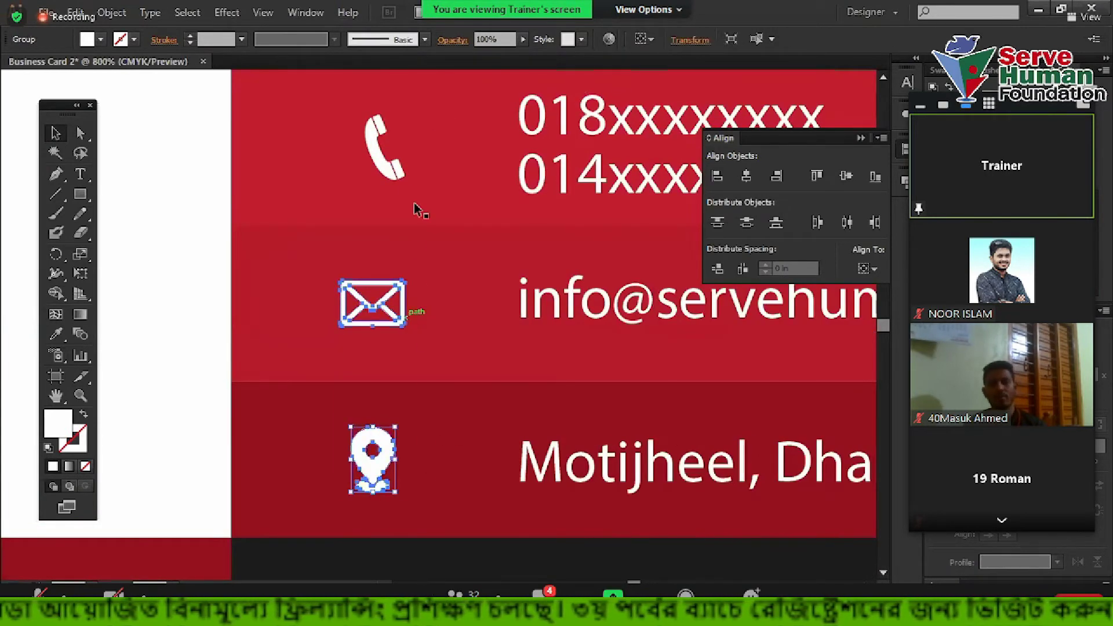
pyautogui.keyDown('shift'); pyautogui.click(396, 176); pyautogui.keyUp('shift')
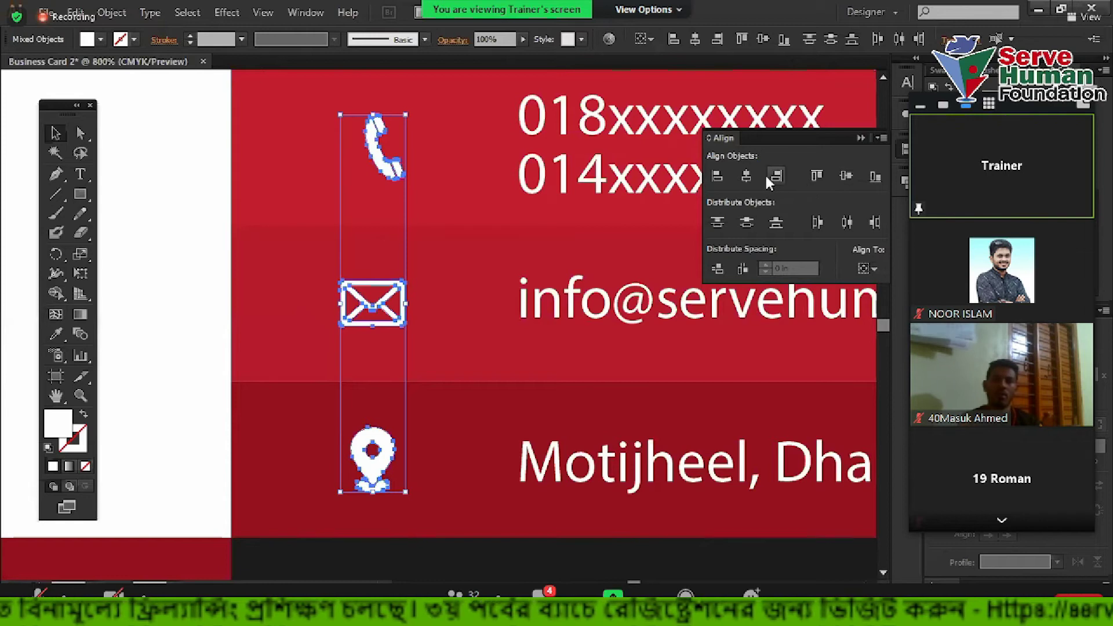
pyautogui.click(751, 175)
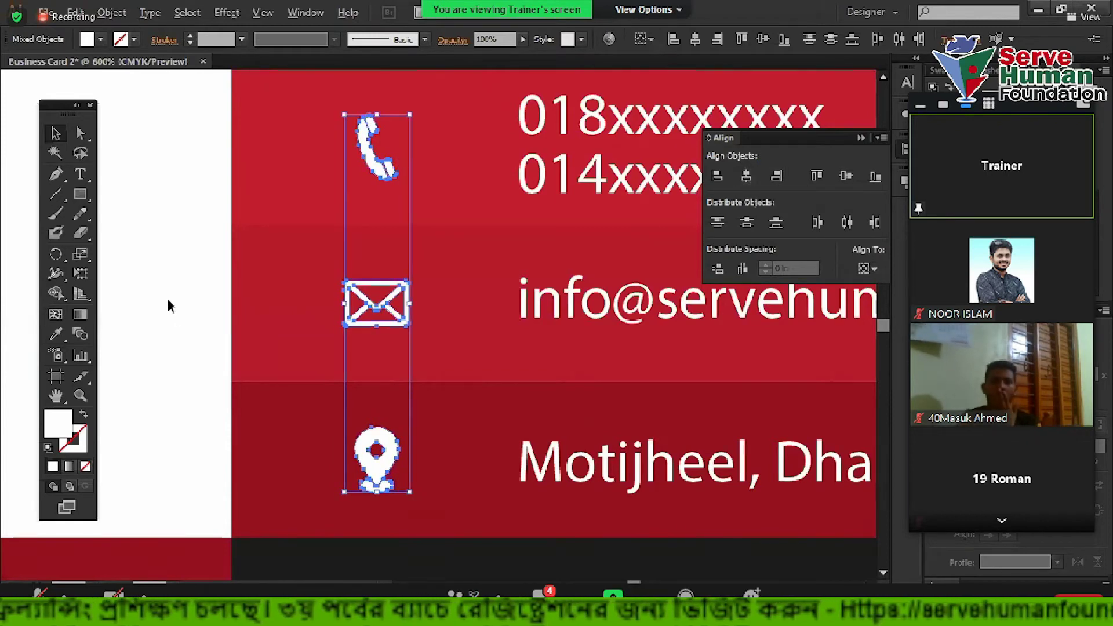
pyautogui.scroll(-1, 165, 295)
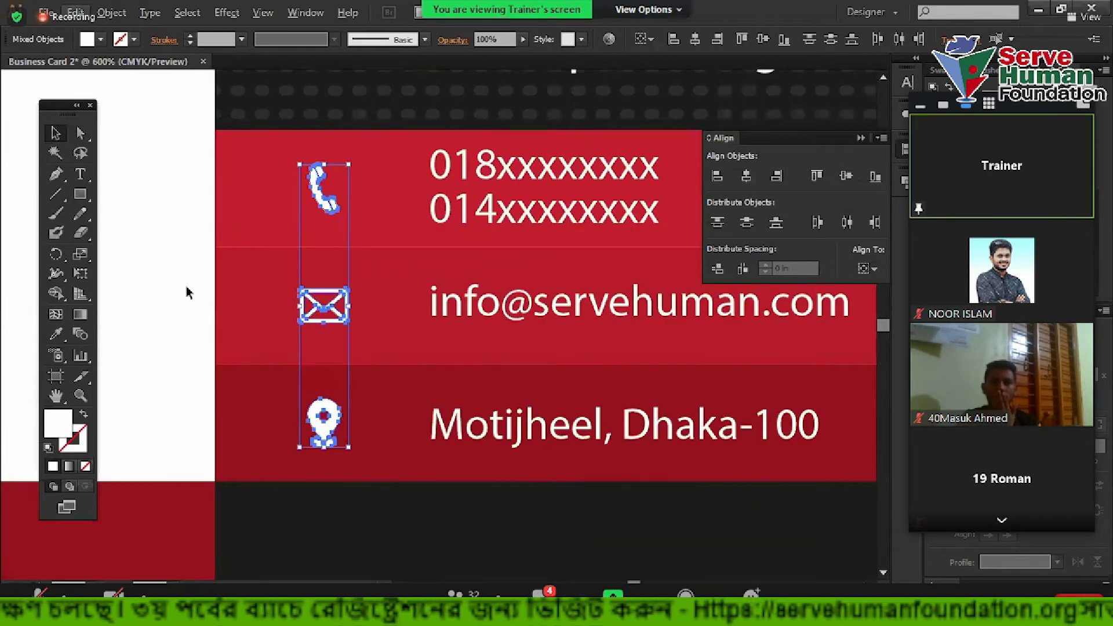
pyautogui.click(172, 278)
pyautogui.scroll(-2, 207, 329)
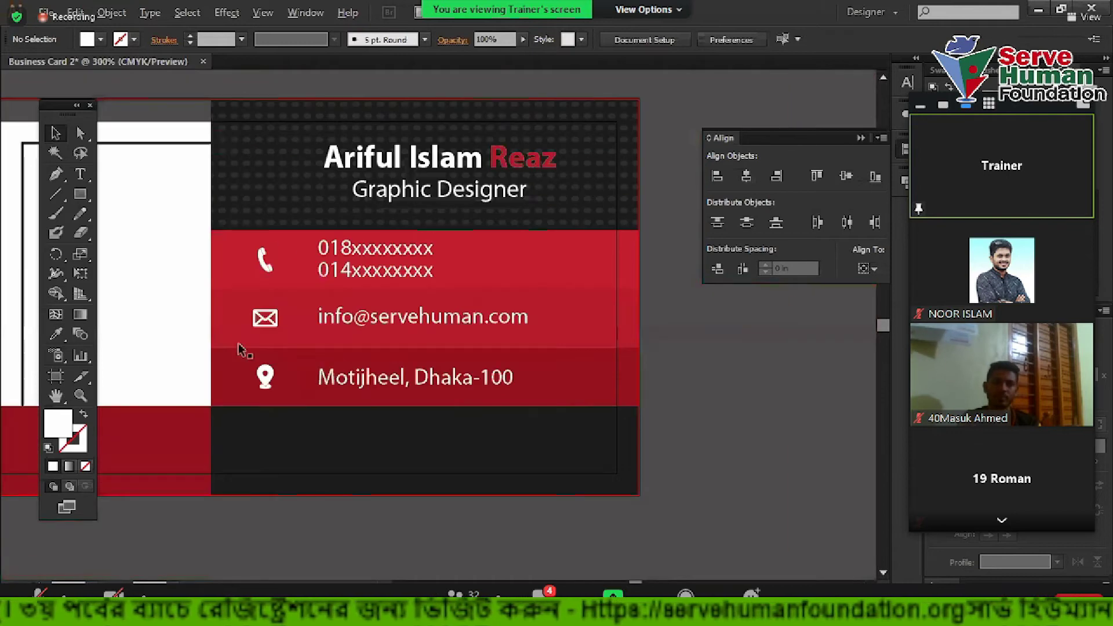
# Select the address, email and phone number text together
pyautogui.click(393, 379)
pyautogui.keyDown('shift'); pyautogui.click(386, 316); pyautogui.keyUp('shift')
pyautogui.keyDown('shift'); pyautogui.click(388, 272); pyautogui.keyUp('shift')
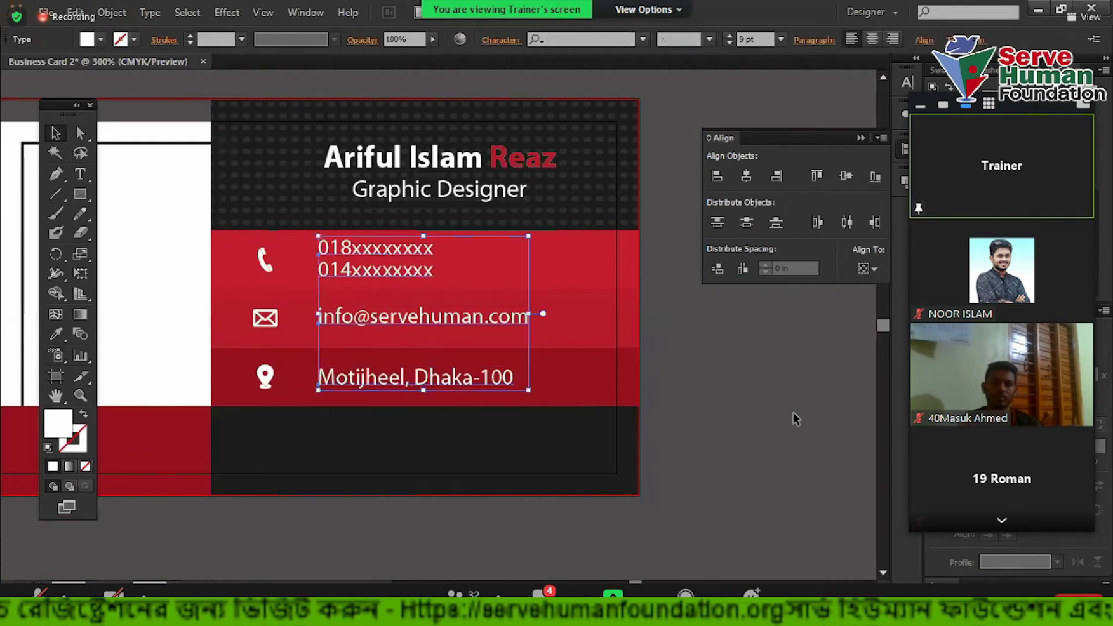
# Nudge the three contact text lines slightly left
pyautogui.press('Left')
pyautogui.click(815, 422)
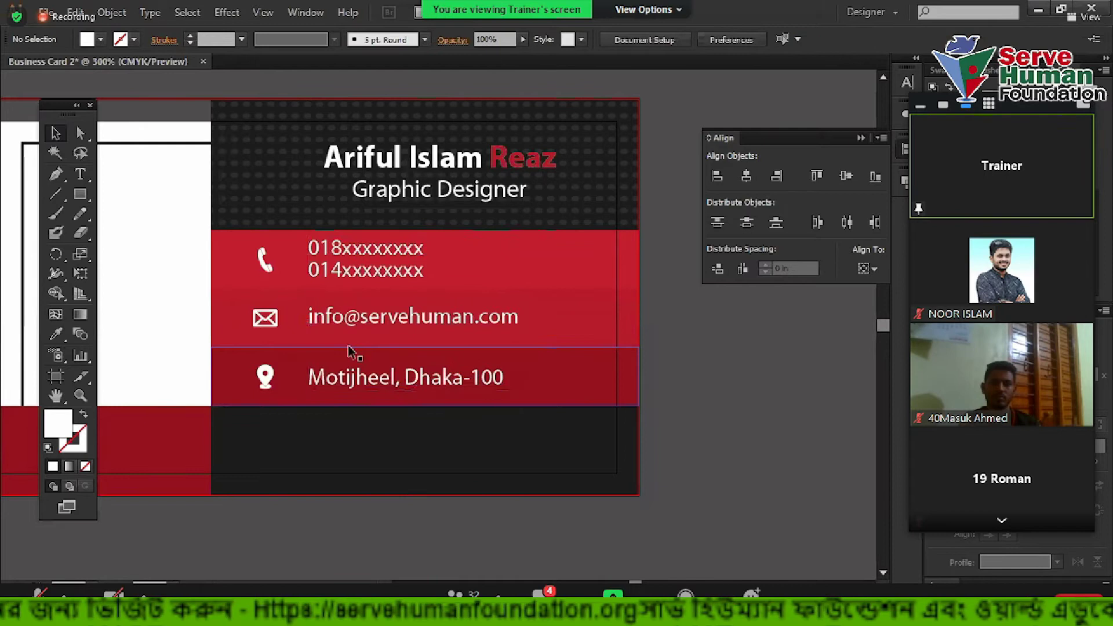
pyautogui.scroll(2, 352, 348)
pyautogui.scroll(2, 404, 377)
# Group the phone icon with the phone numbers and the envelope with the email address
pyautogui.click(355, 325)
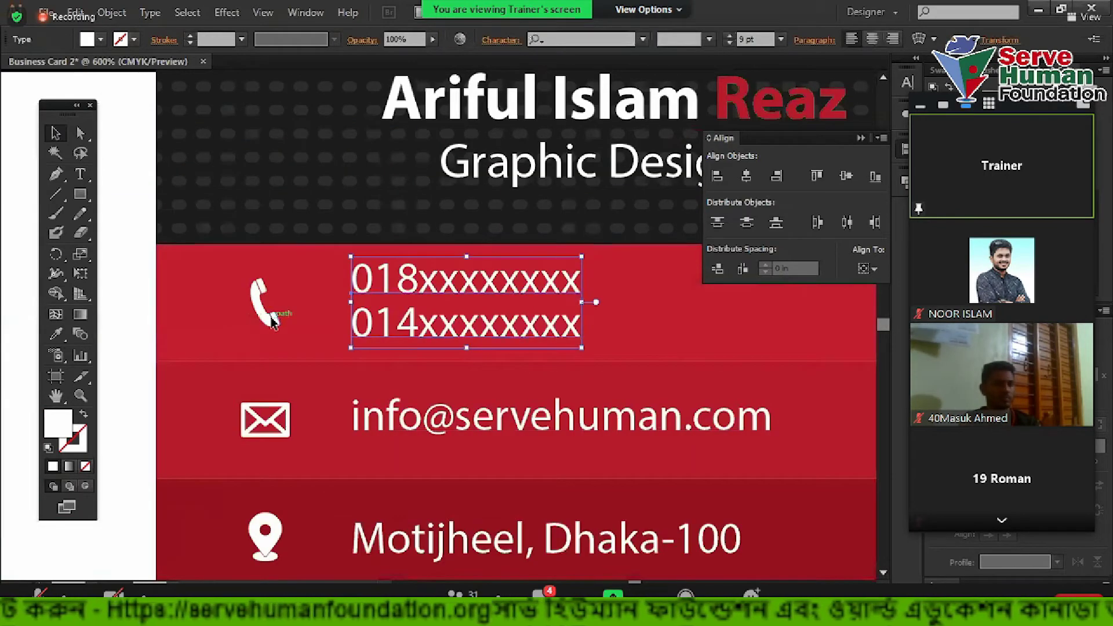
pyautogui.keyDown('shift'); pyautogui.click(264, 301); pyautogui.keyUp('shift')
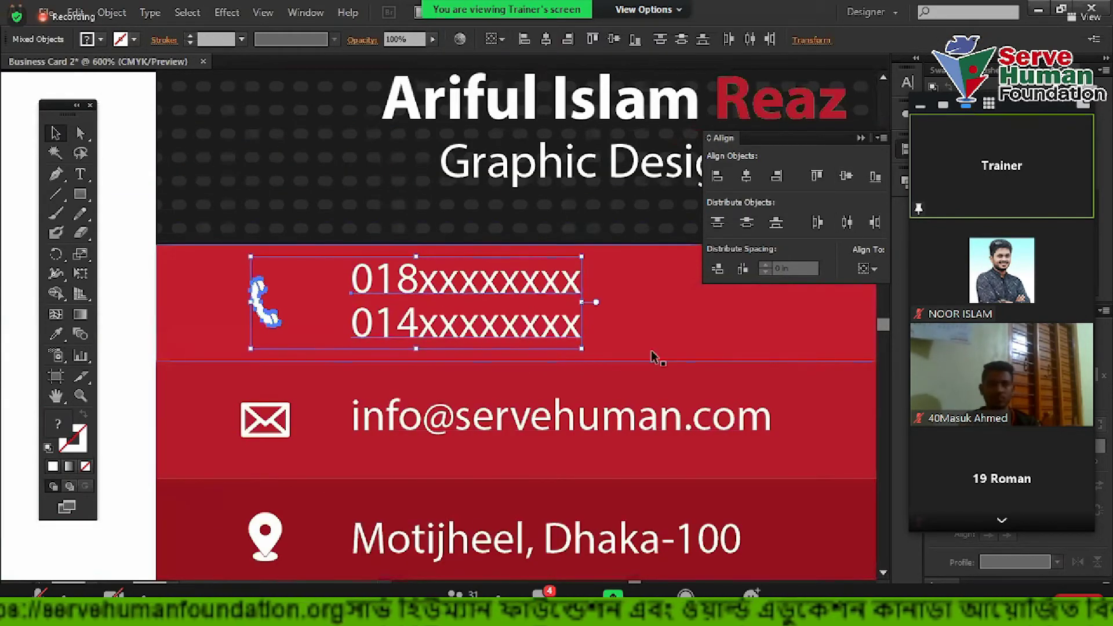
pyautogui.click(603, 330)
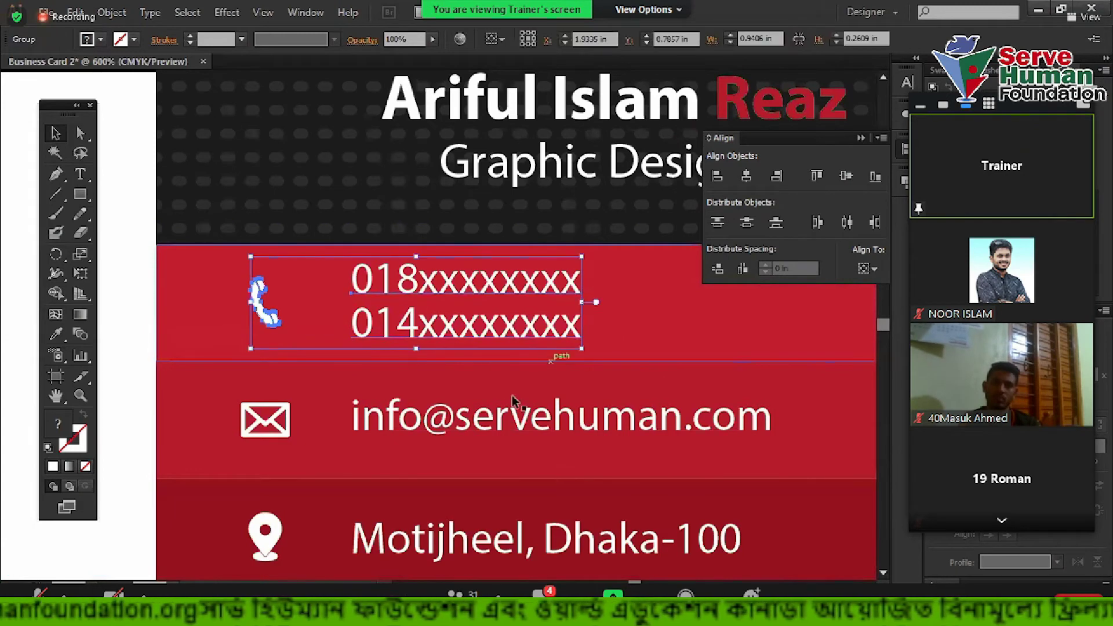
pyautogui.click(516, 413)
pyautogui.keyDown('shift'); pyautogui.click(289, 412); pyautogui.keyUp('shift')
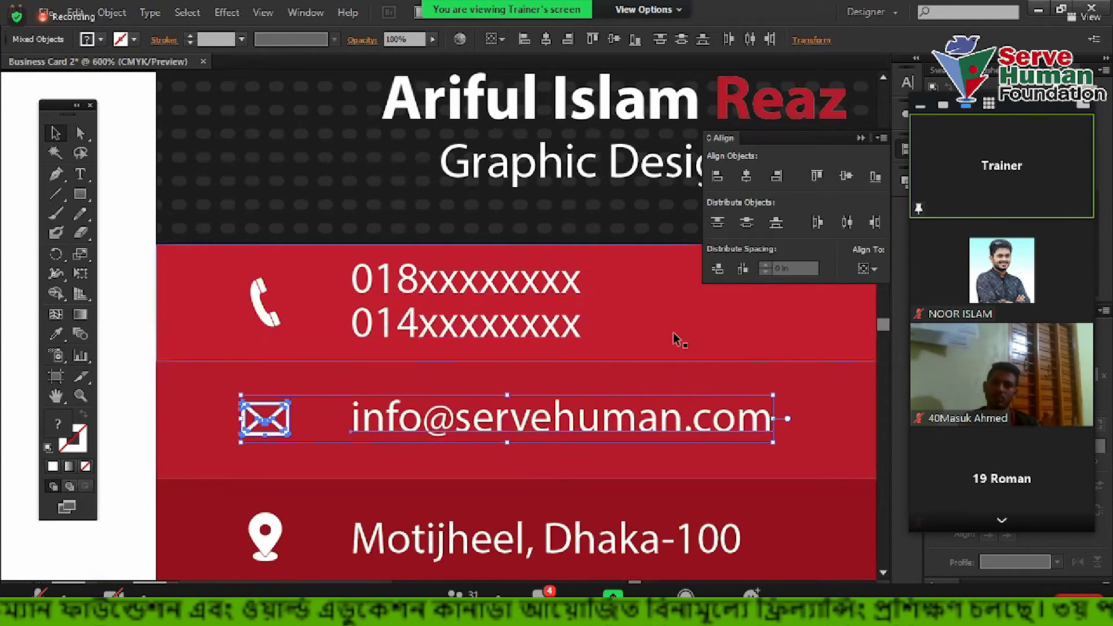
pyautogui.press('Down')
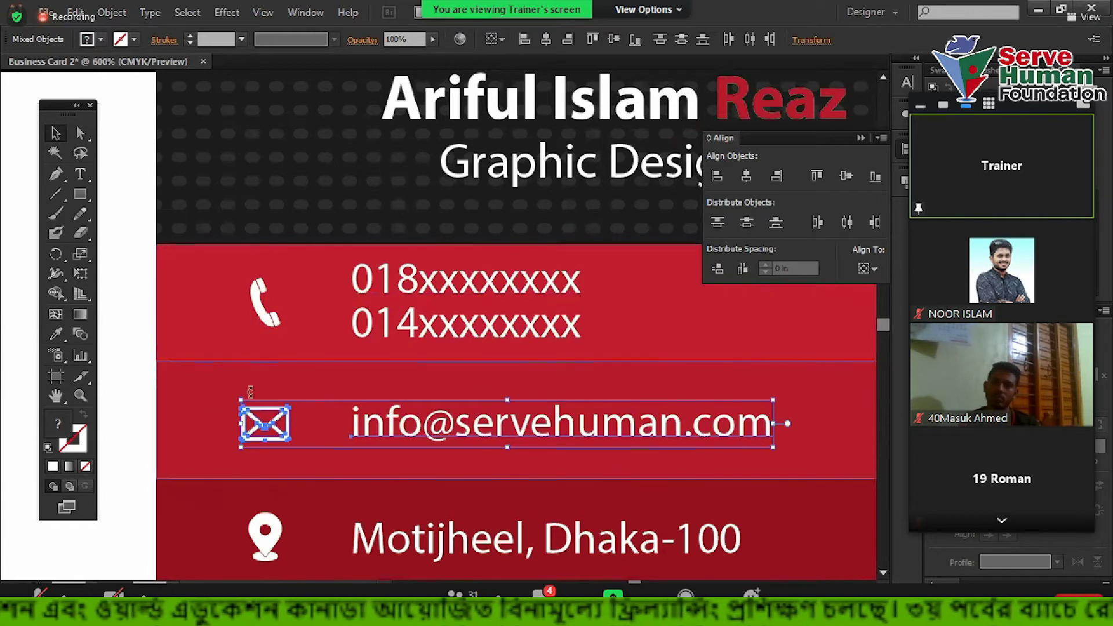
pyautogui.press('Up')
pyautogui.hotkey('ctrl', 'g')
# Vertically centre the pin icon with the Motijheel, Dhaka-100 address line
pyautogui.scroll(-2, 439, 474)
pyautogui.click(438, 473)
pyautogui.keyDown('shift'); pyautogui.click(265, 475); pyautogui.keyUp('shift')
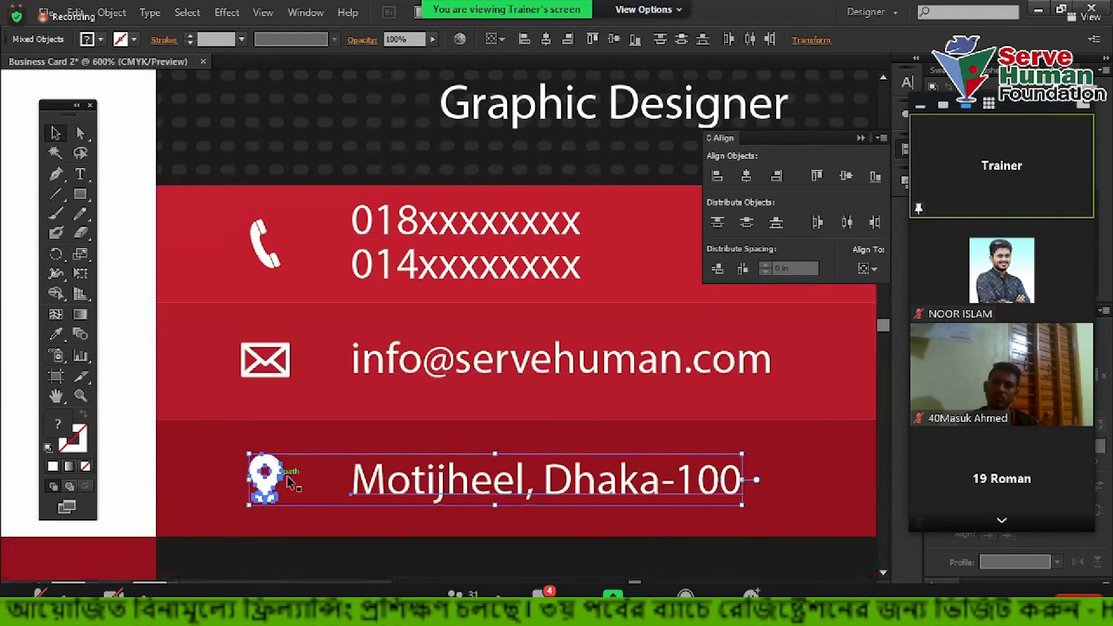
pyautogui.click(841, 179)
pyautogui.scroll(-1, 586, 384)
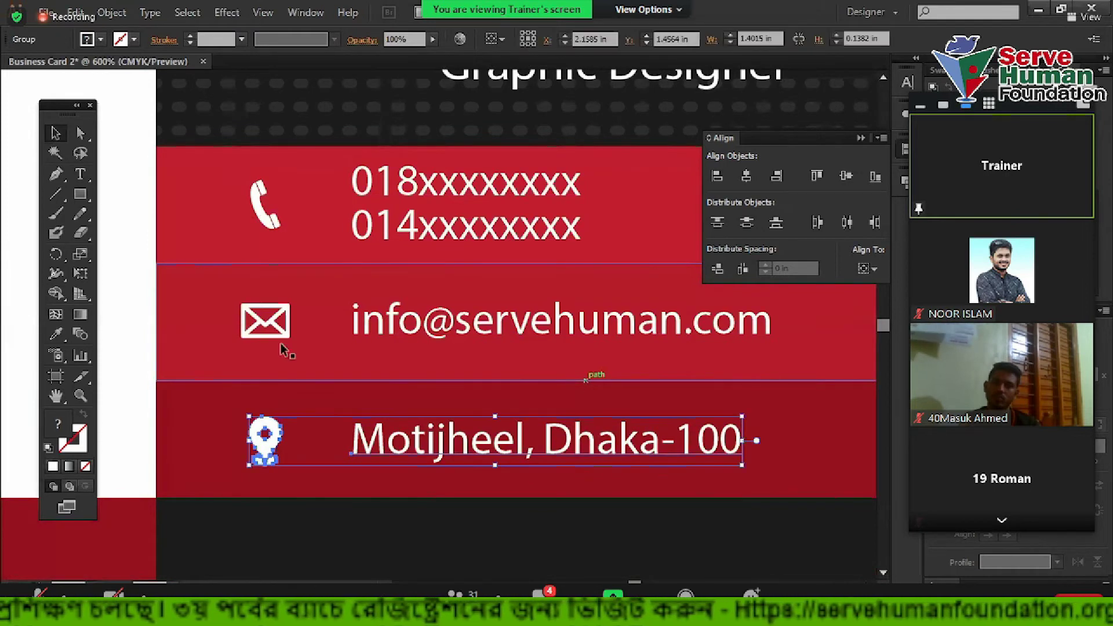
pyautogui.click(139, 262)
pyautogui.scroll(-2, 139, 262)
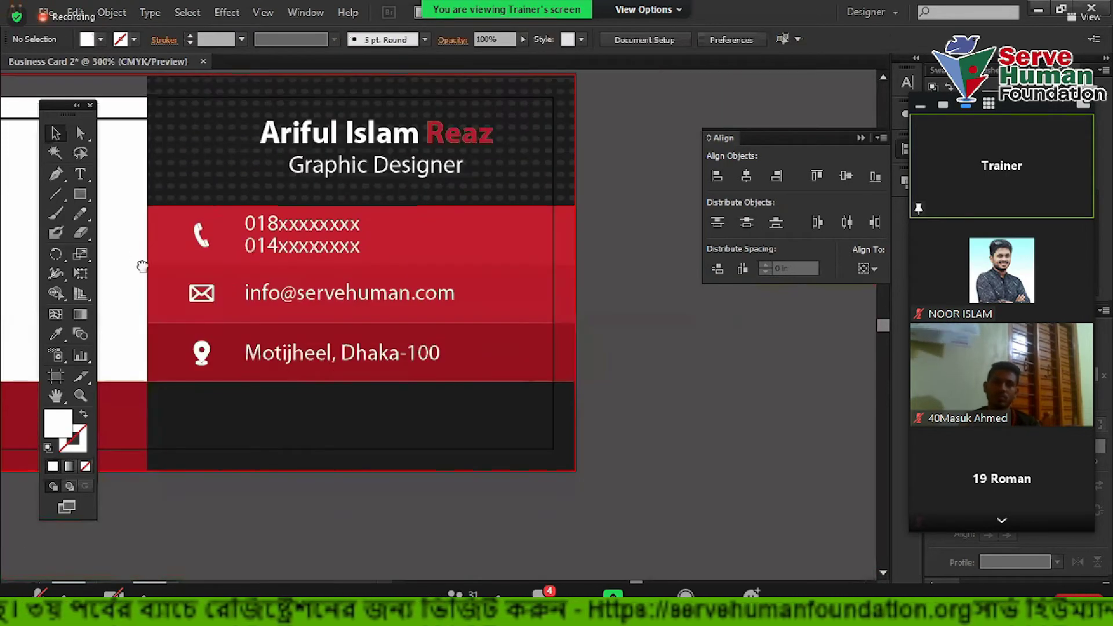
# Select the phone group and the whole card, then recentre the view on the card
pyautogui.click(315, 261)
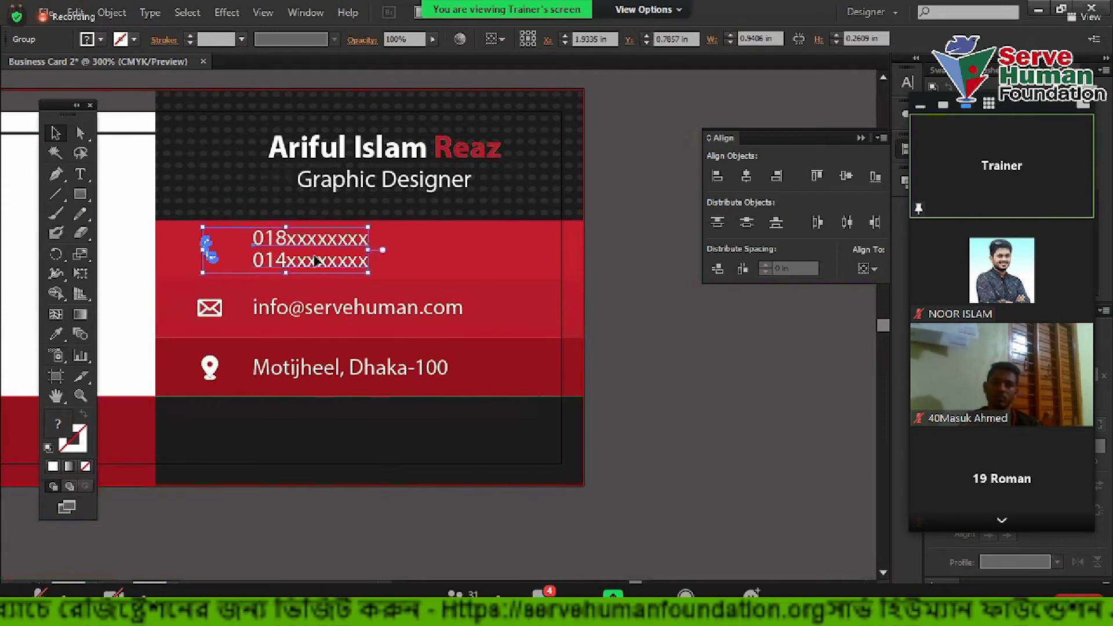
pyautogui.click(576, 355)
pyautogui.click(667, 331)
pyautogui.moveTo(667, 332); pyautogui.dragTo(750, 357)
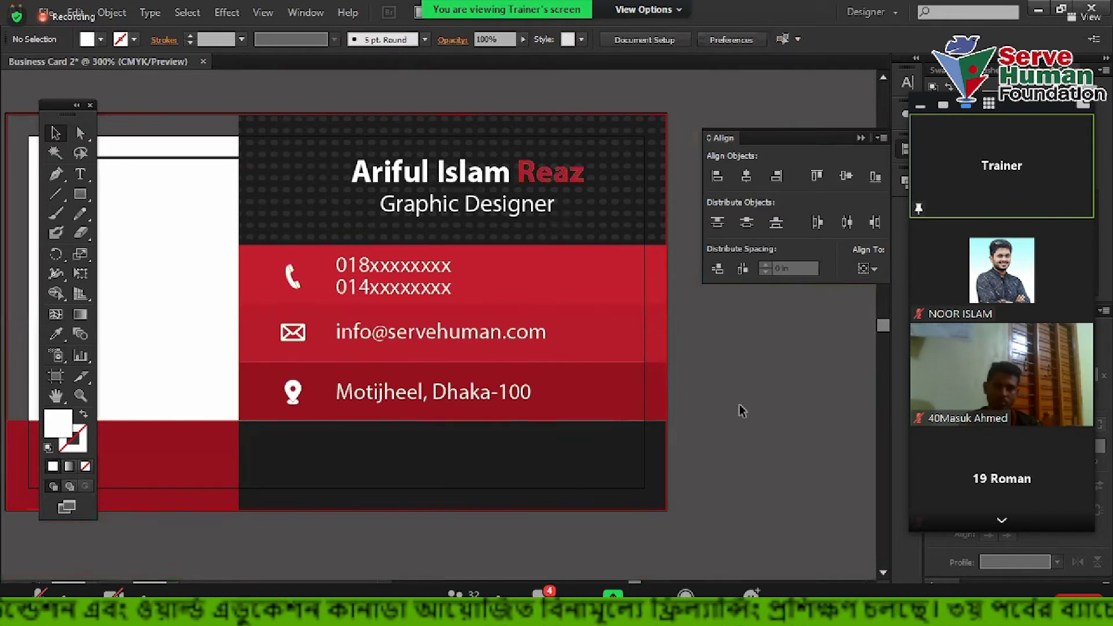
pyautogui.scroll(1, 719, 403)
pyautogui.hscroll(-1, 608, 371)
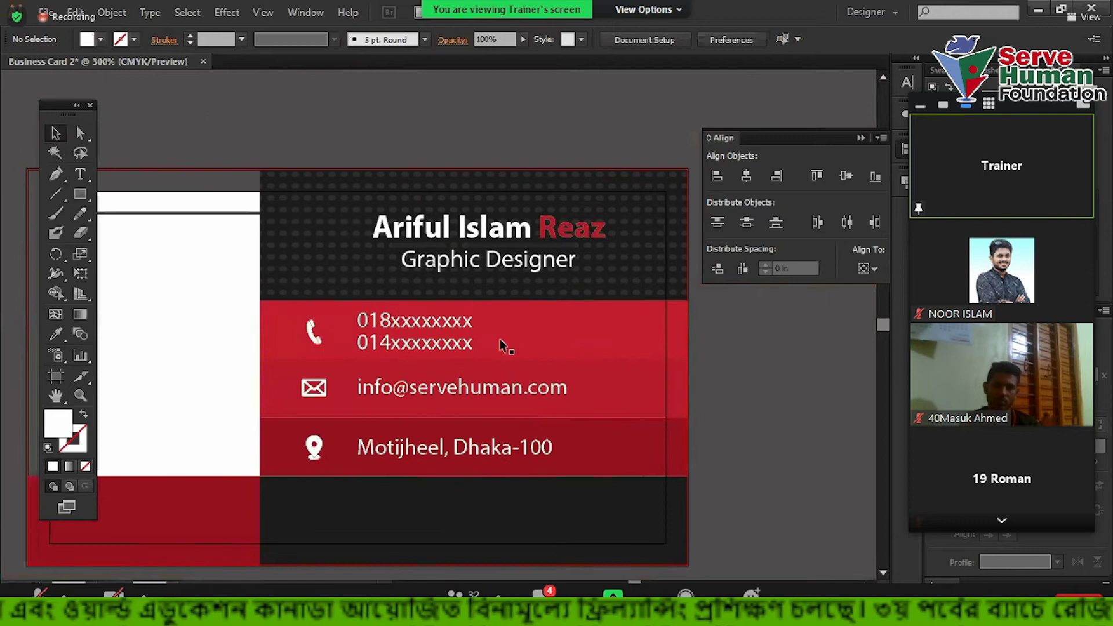
pyautogui.click(435, 362)
pyautogui.keyDown('shift'); pyautogui.click(442, 389); pyautogui.keyUp('shift')
pyautogui.keyDown('shift'); pyautogui.click(446, 441); pyautogui.keyUp('shift')
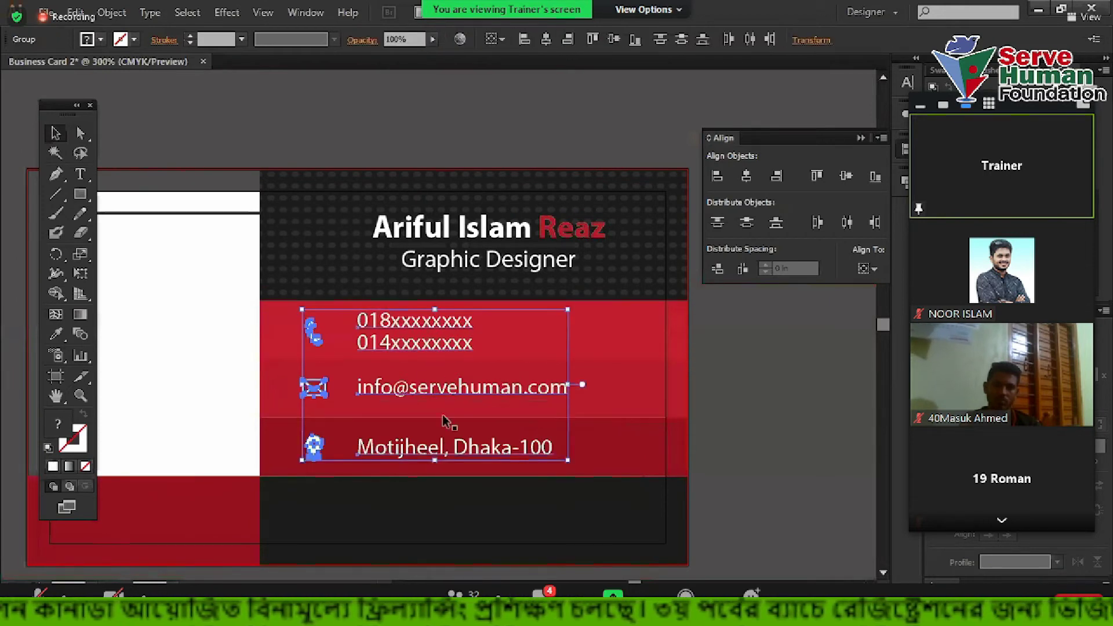
pyautogui.hotkey('ctrl', 'g')
pyautogui.click(748, 398)
pyautogui.click(545, 387)
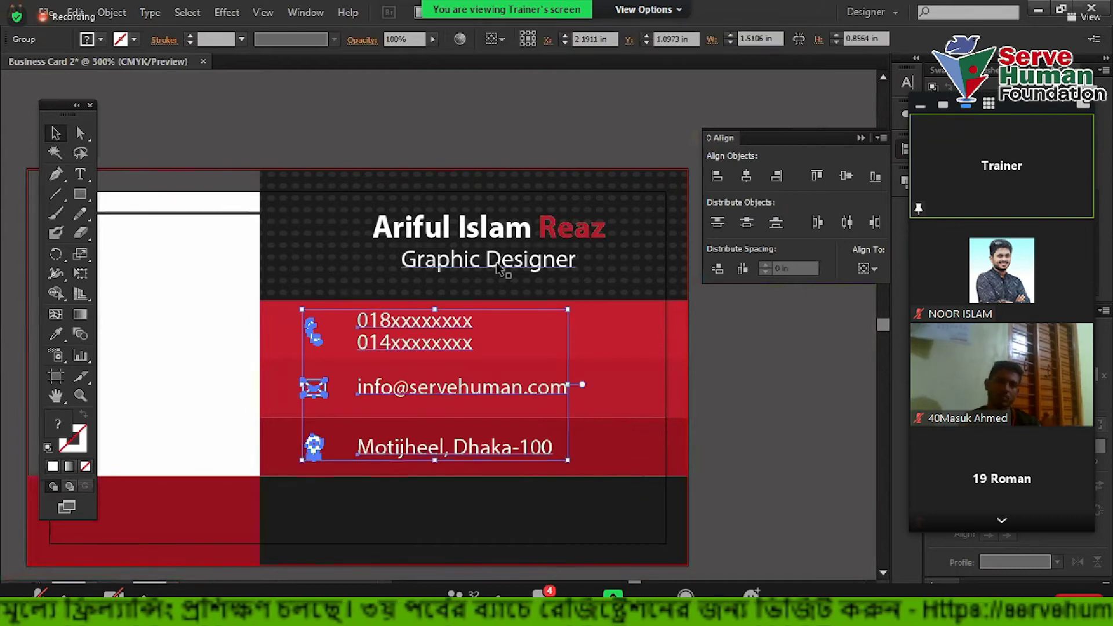
pyautogui.click(500, 268)
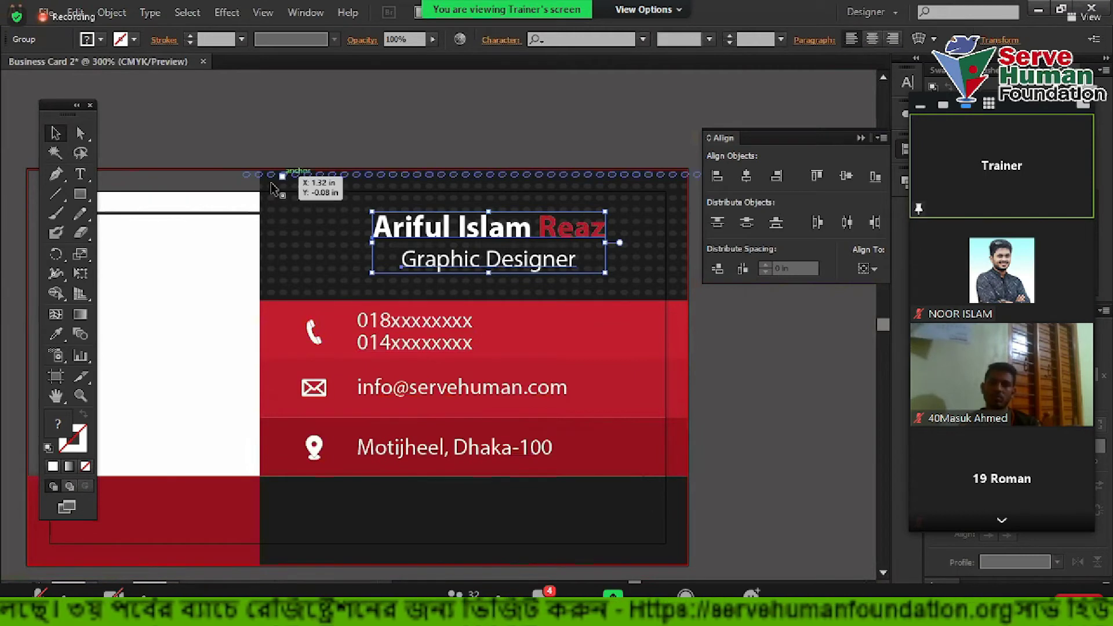
pyautogui.moveTo(499, 268); pyautogui.dragTo(452, 346)
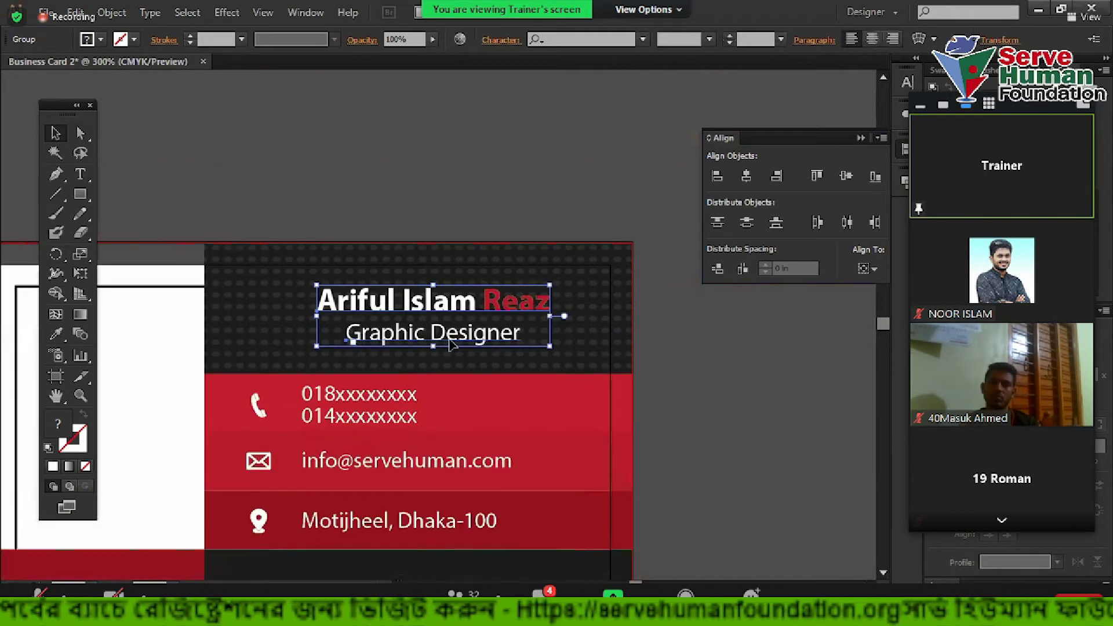
pyautogui.click(361, 175)
pyautogui.click(56, 194)
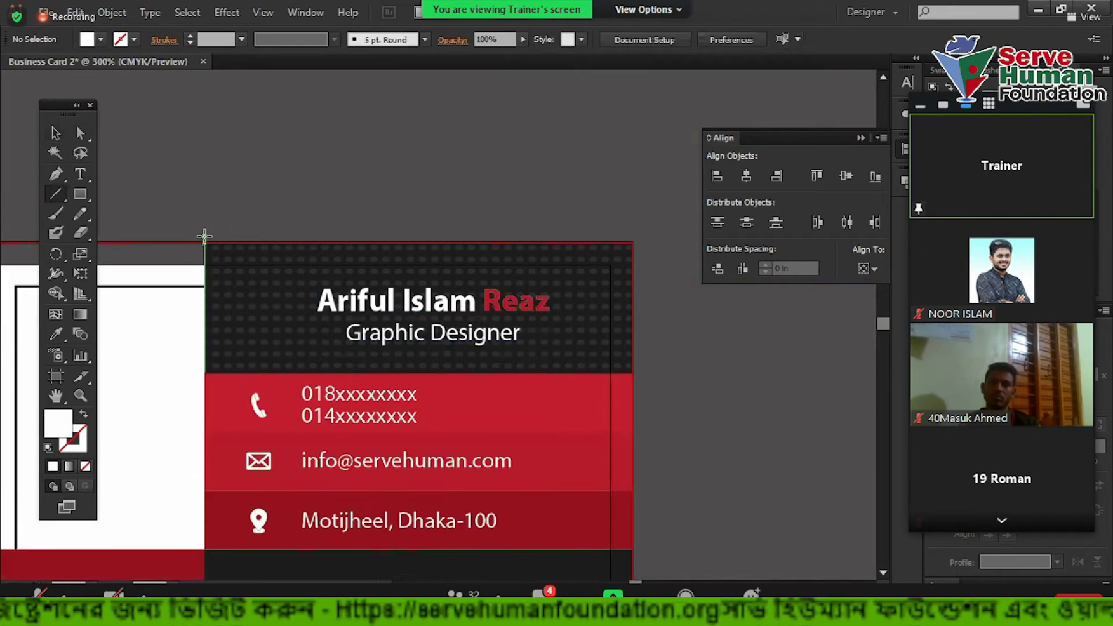
# Draw a white-stroked line along the card's top edge
pyautogui.moveTo(204, 235); pyautogui.dragTo(632, 226)
pyautogui.click(56, 133)
pyautogui.click(52, 467)
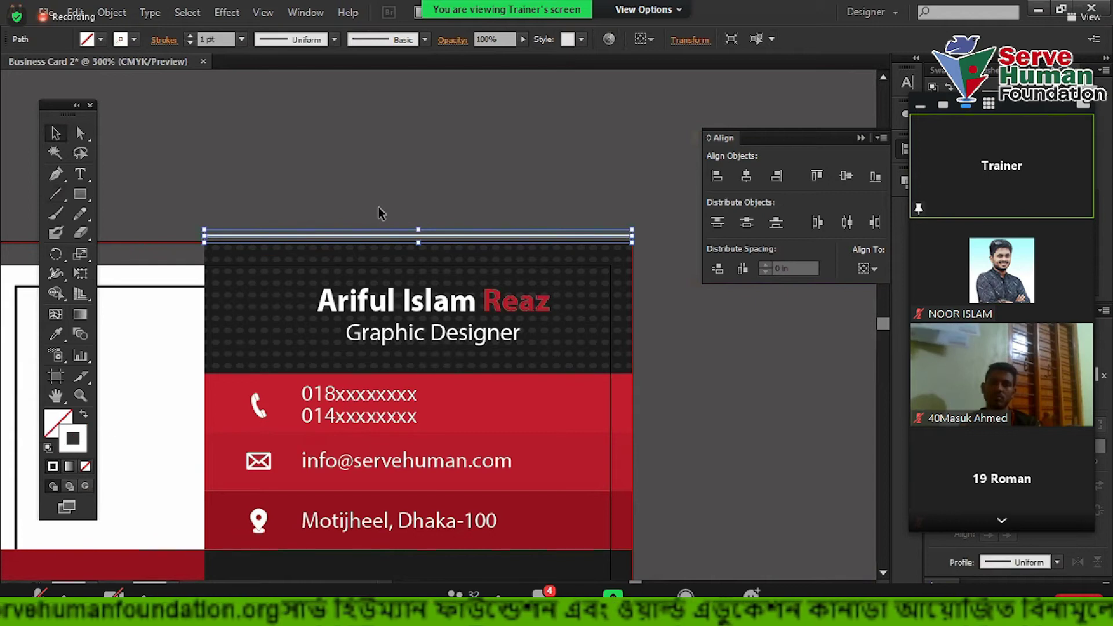
pyautogui.click(376, 213)
# Centre the name and title horizontally on the top-edge line, nudging them slightly left
pyautogui.scroll(1, 368, 240)
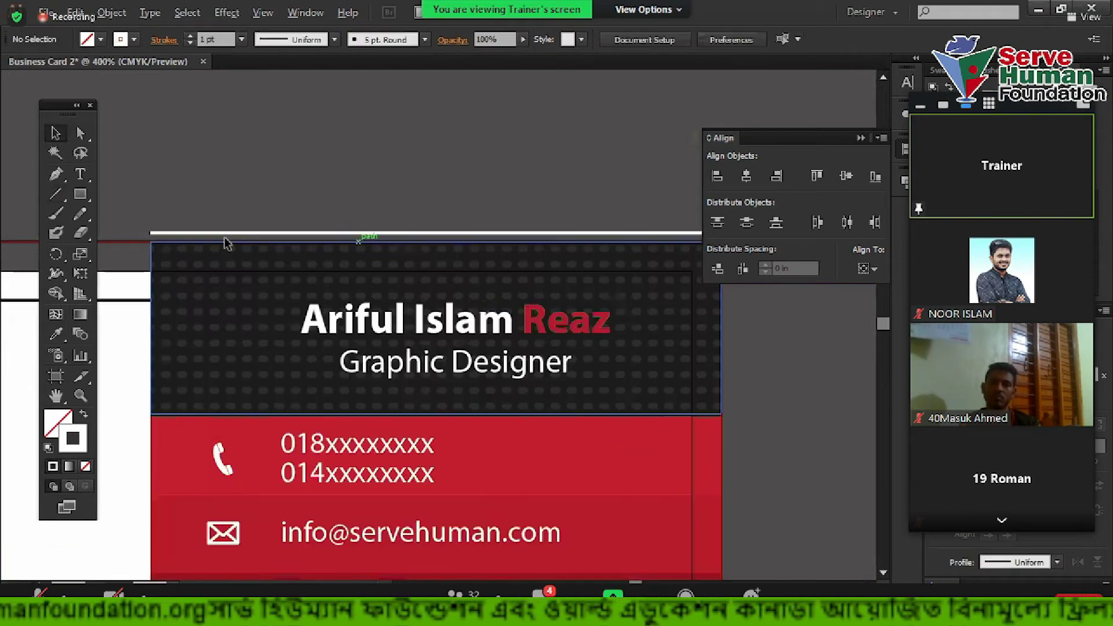
pyautogui.click(266, 236)
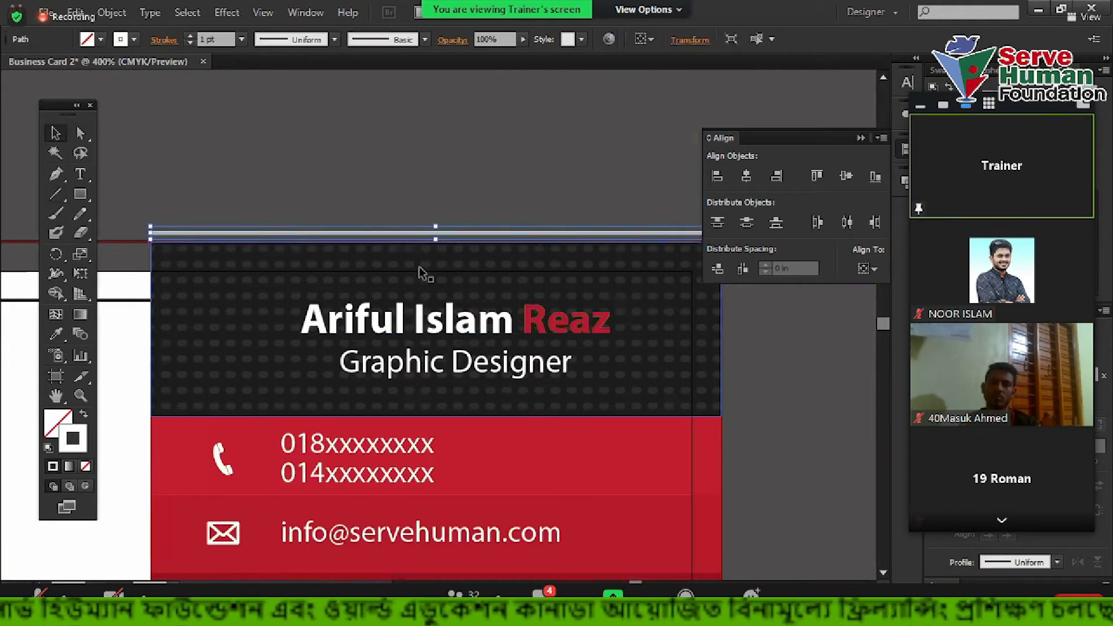
pyautogui.keyDown('shift'); pyautogui.click(440, 327); pyautogui.keyUp('shift')
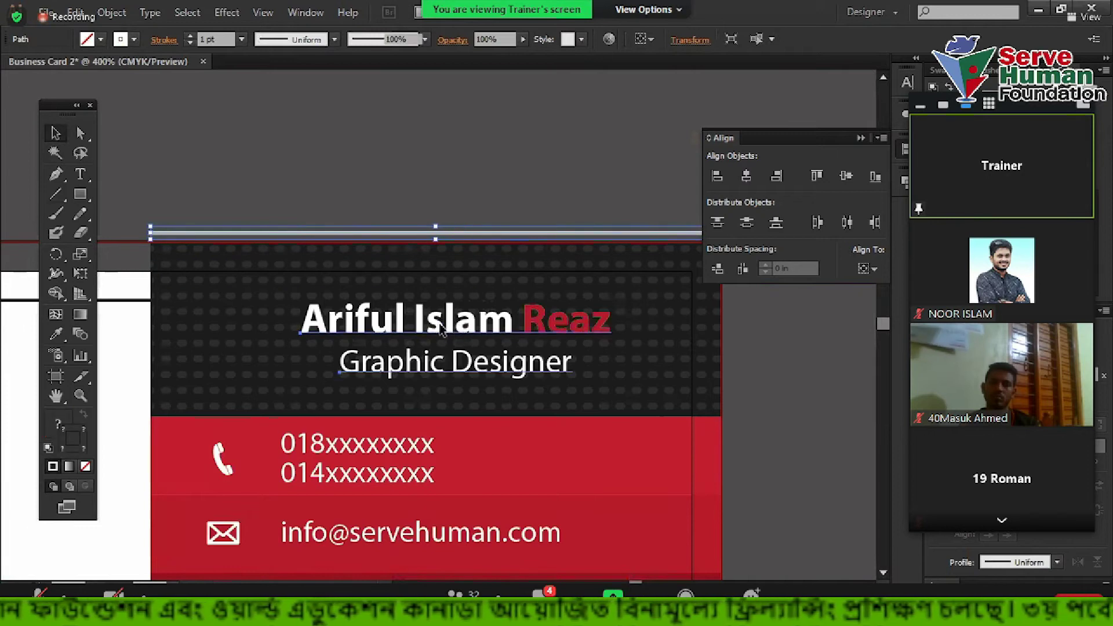
pyautogui.click(747, 177)
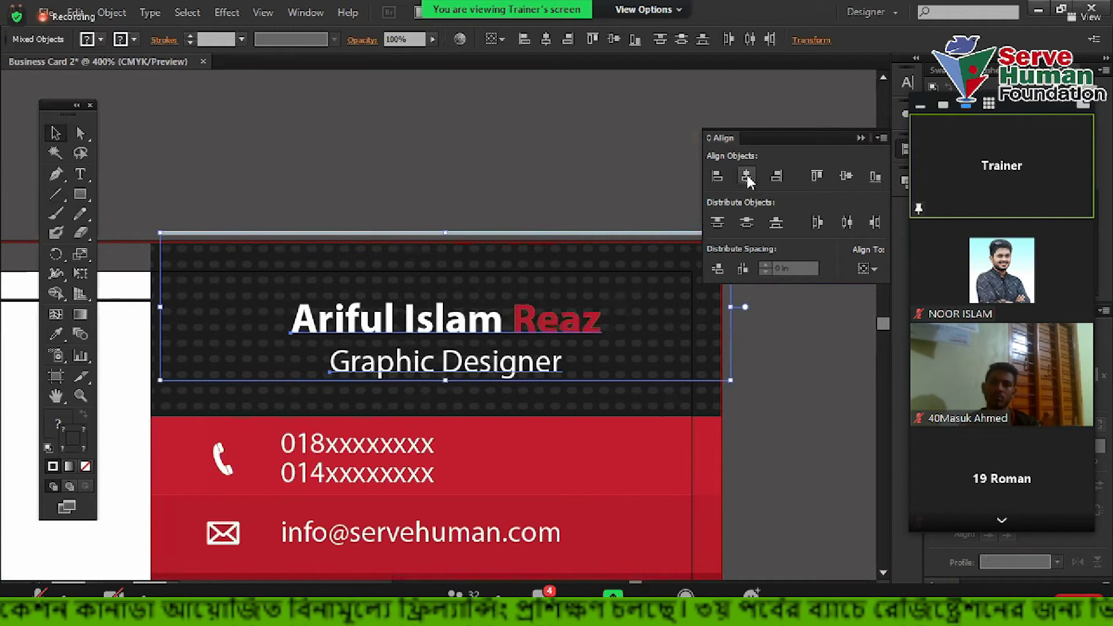
pyautogui.scroll(4, 138, 246)
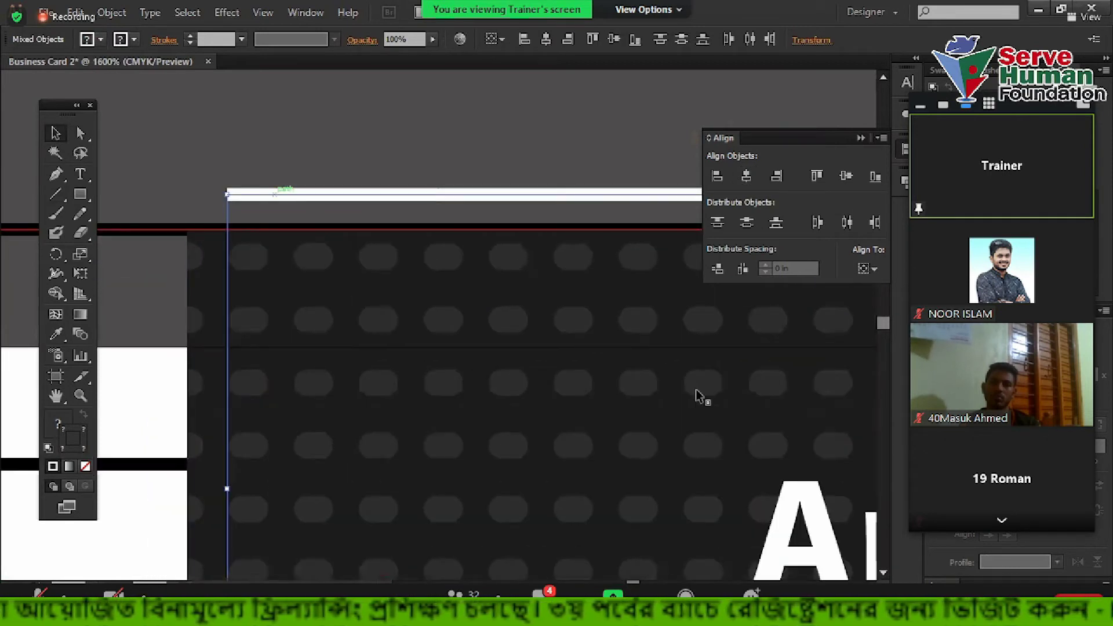
pyautogui.moveTo(231, 195); pyautogui.dragTo(214, 206)
pyautogui.scroll(-5, 214, 207)
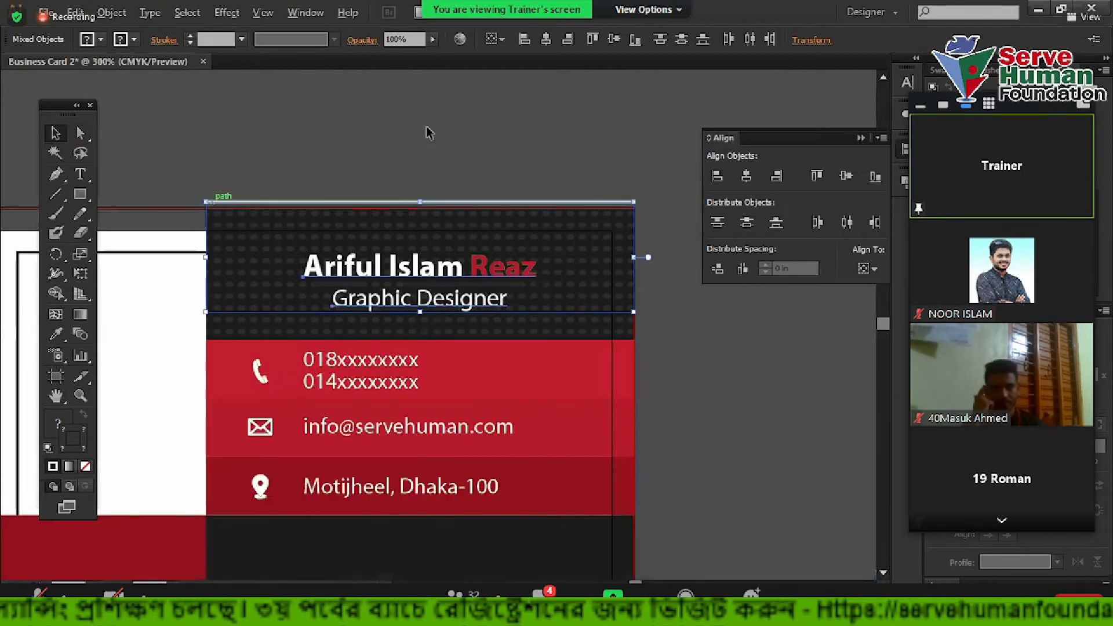
pyautogui.click(427, 130)
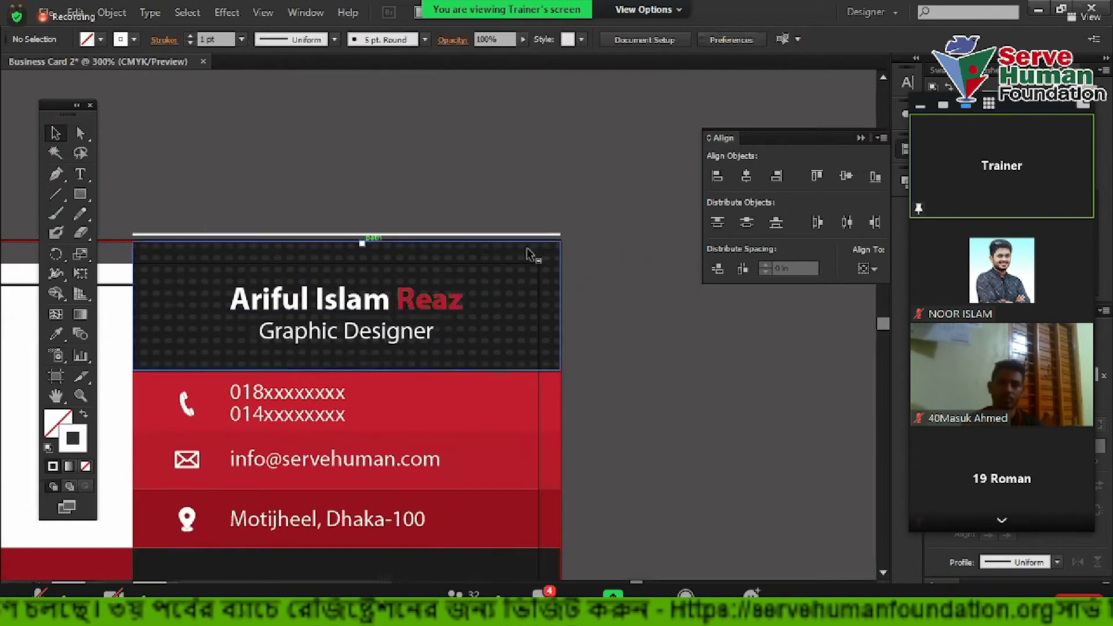
# Recentre the view on the business card and switch to outline view with Ctrl+Y
pyautogui.click(490, 235)
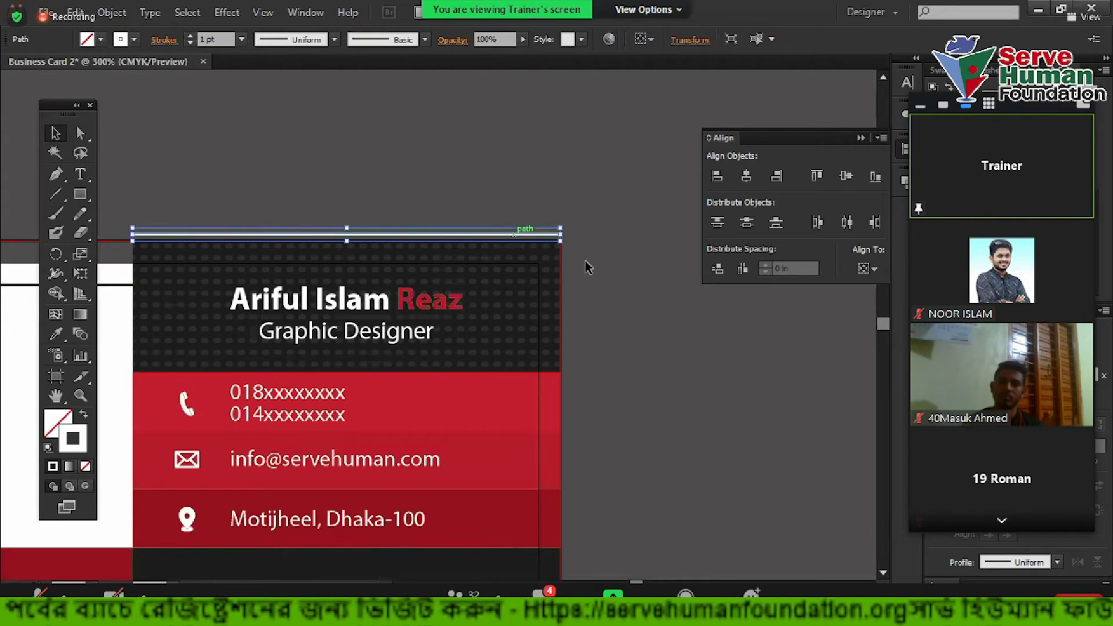
pyautogui.click(586, 264)
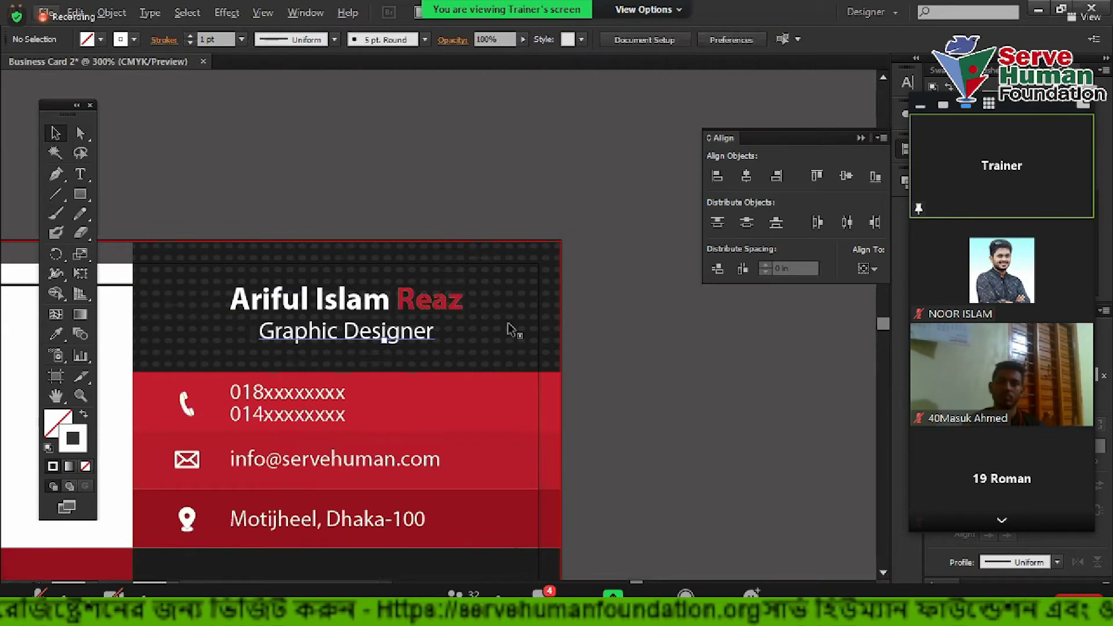
pyautogui.moveTo(409, 205); pyautogui.dragTo(394, 179)
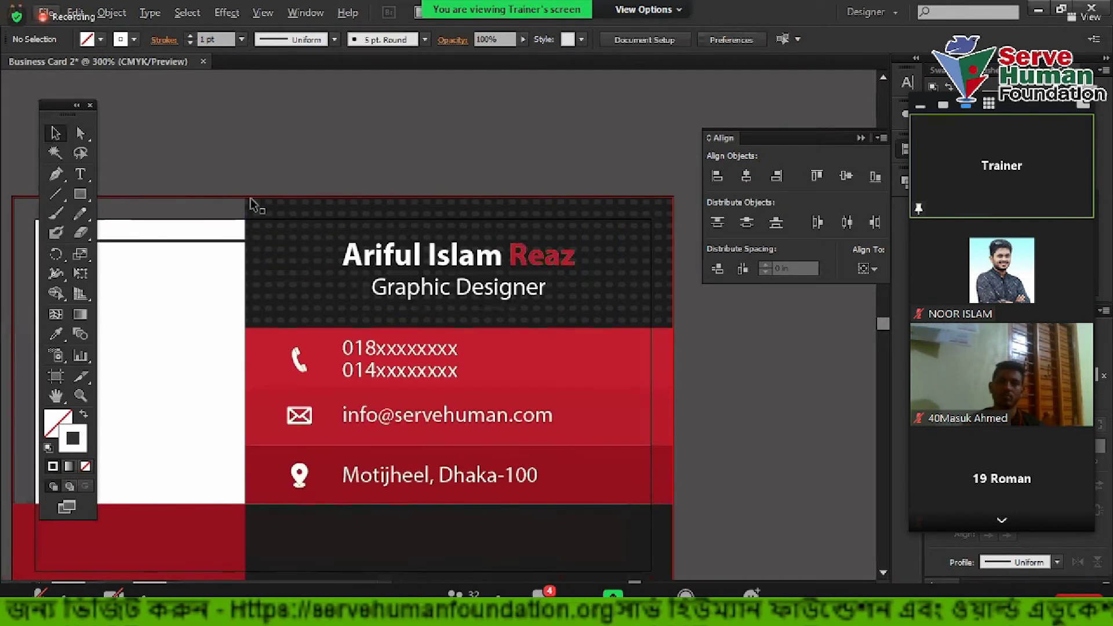
pyautogui.scroll(1, 255, 200)
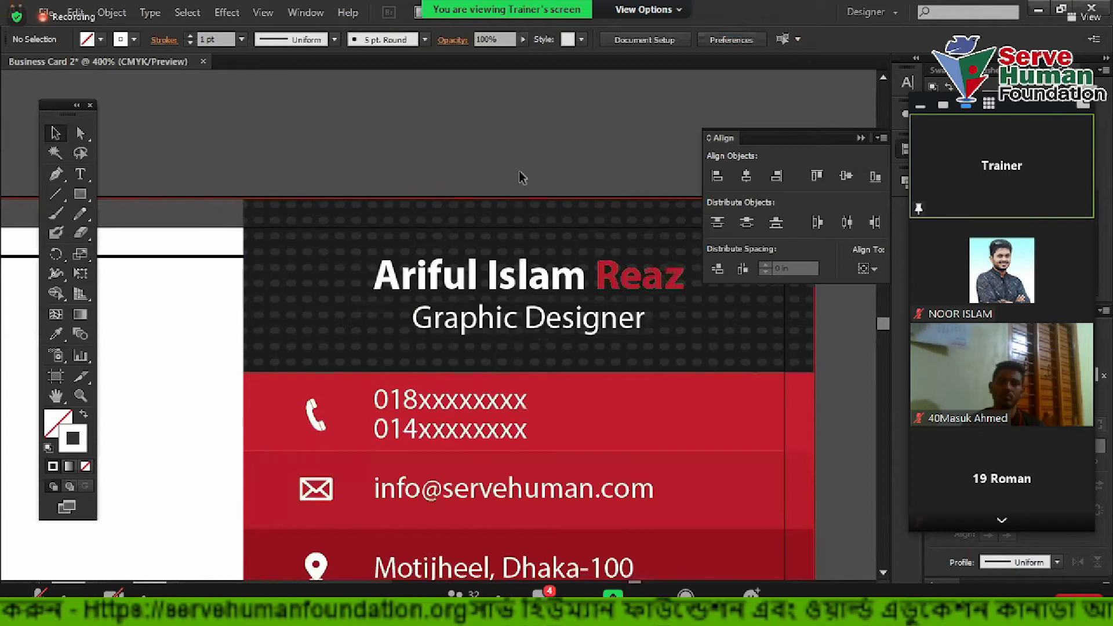
pyautogui.scroll(3, 174, 211)
pyautogui.moveTo(175, 216); pyautogui.dragTo(182, 269)
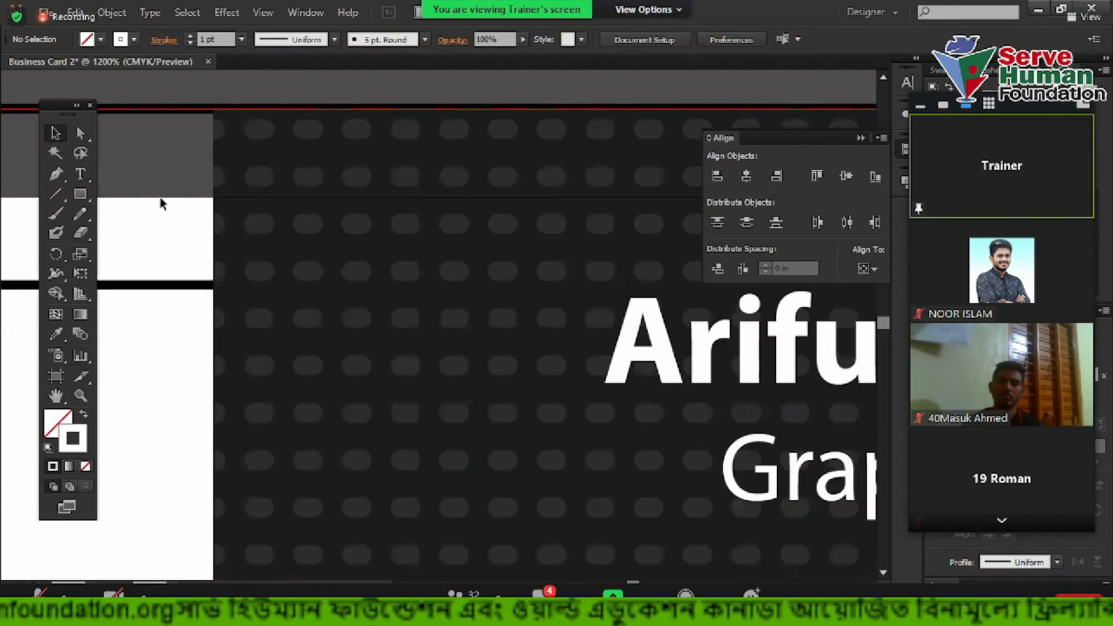
pyautogui.scroll(-4, 380, 233)
pyautogui.scroll(-2, 380, 233)
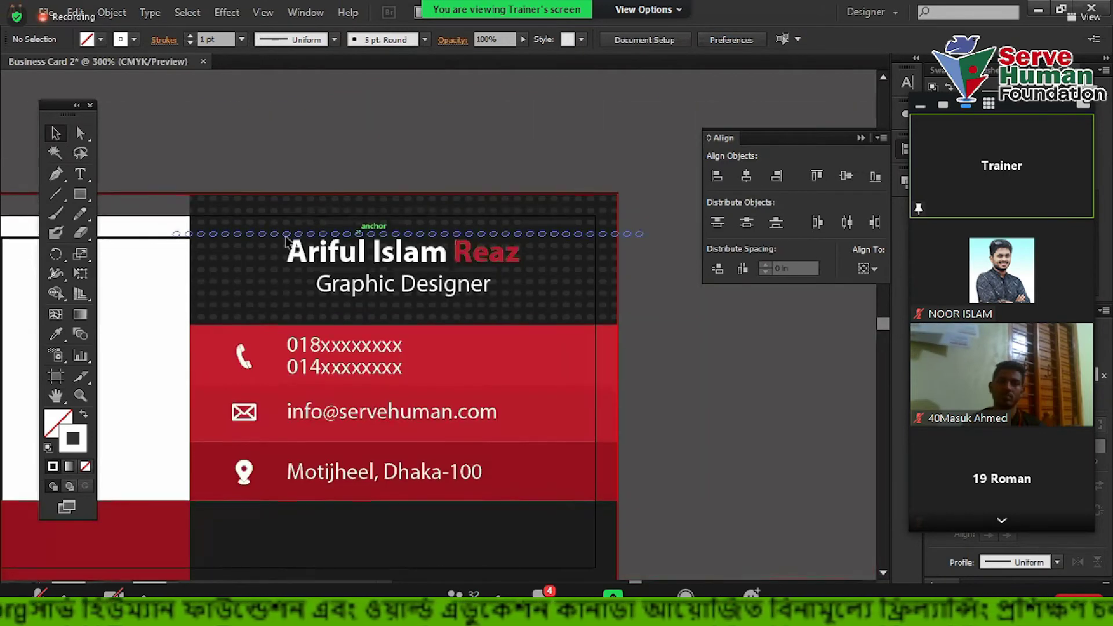
pyautogui.hscroll(4, 522, 229)
pyautogui.scroll(-2, 434, 223)
pyautogui.scroll(2, 609, 257)
pyautogui.scroll(1, 609, 258)
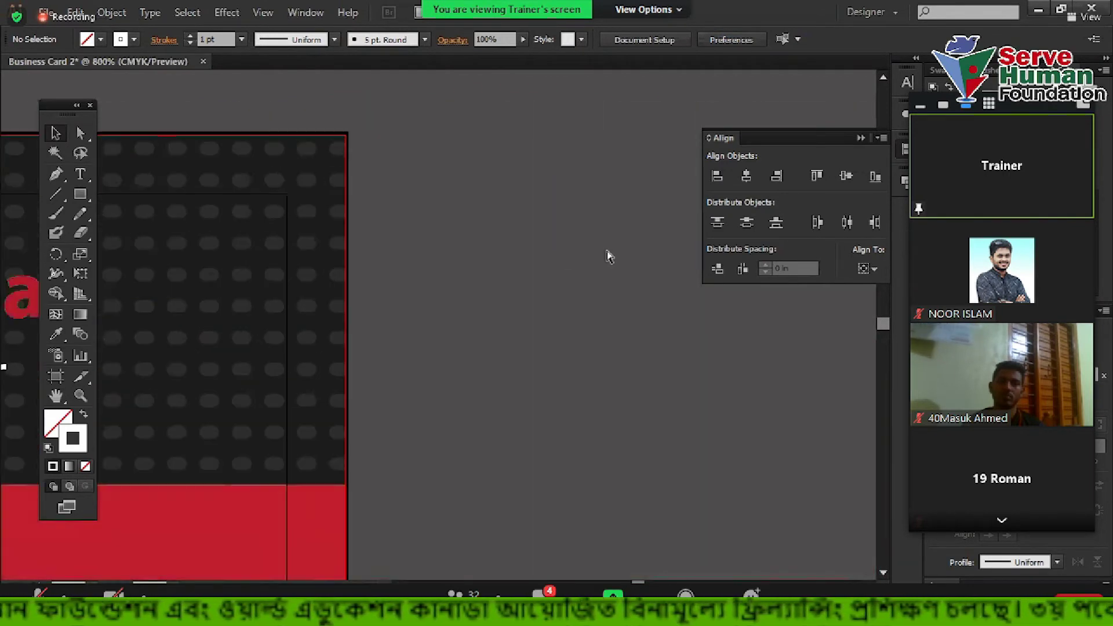
pyautogui.hscroll(-3, 608, 257)
pyautogui.hotkey('ctrl', 'y')
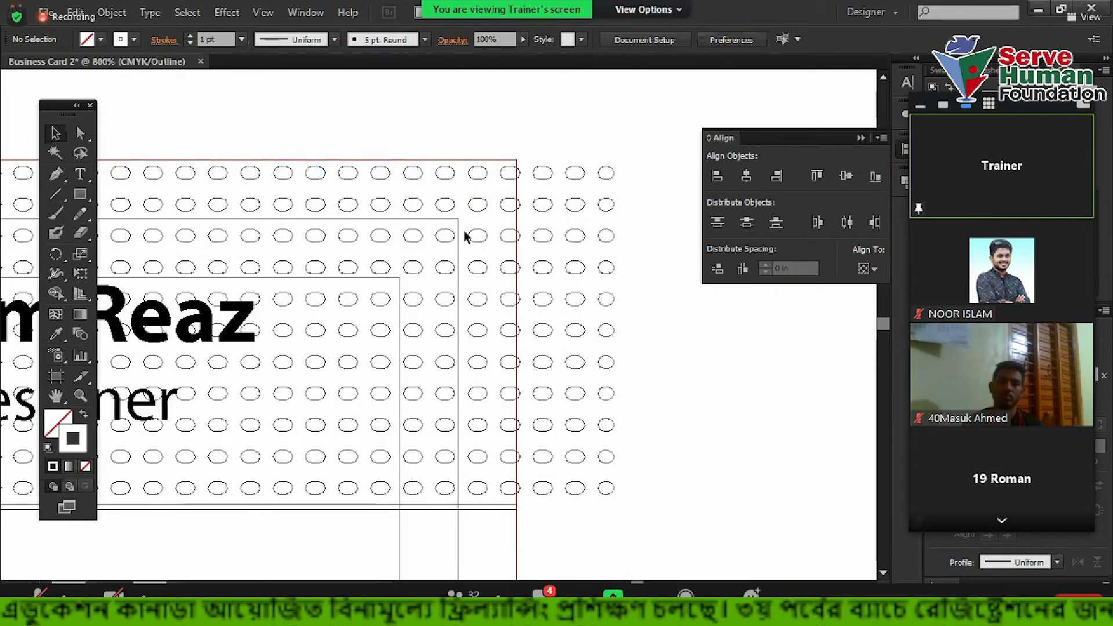
pyautogui.scroll(-2, 479, 272)
pyautogui.hscroll(-2, 479, 272)
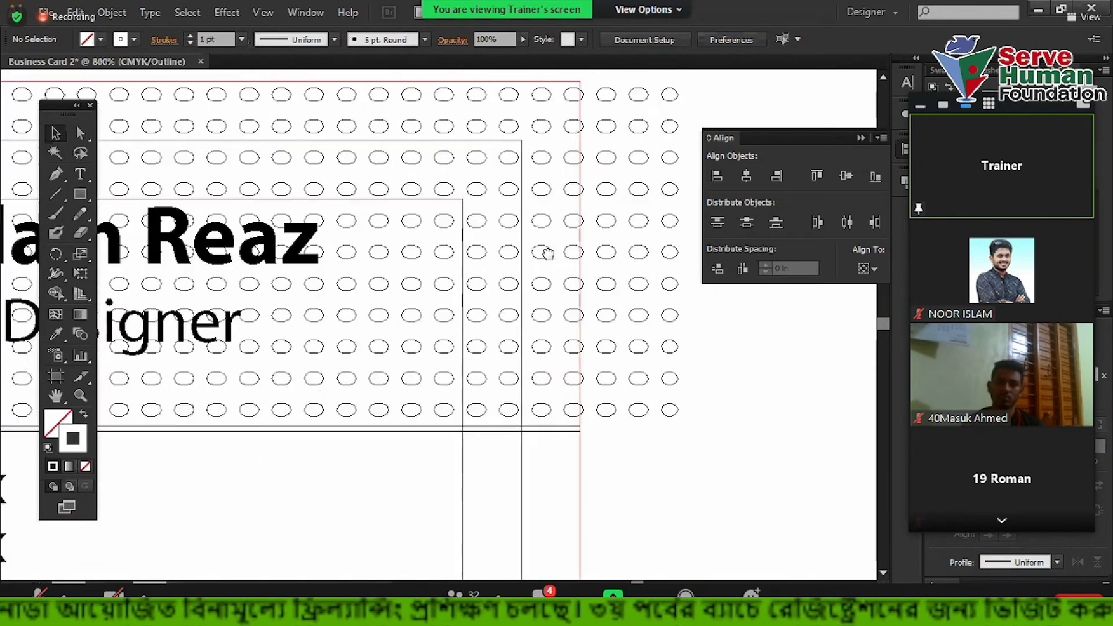
# Draw a vertical line spanning the dark top band and return to colour preview
pyautogui.click(57, 194)
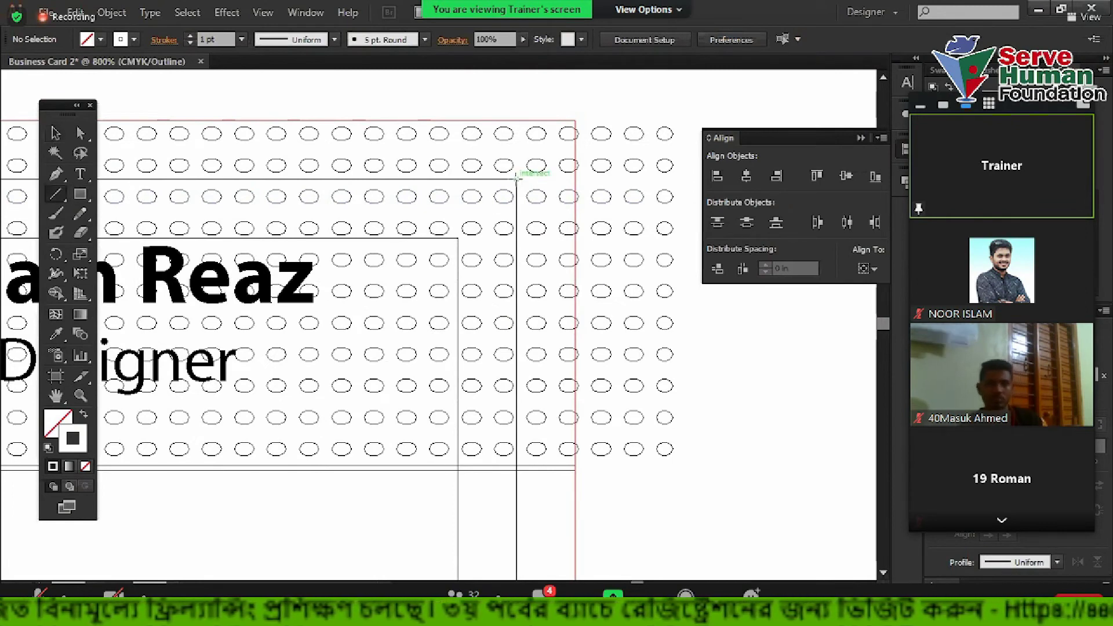
pyautogui.moveTo(516, 178); pyautogui.dragTo(515, 463)
pyautogui.hotkey('ctrl', '-')
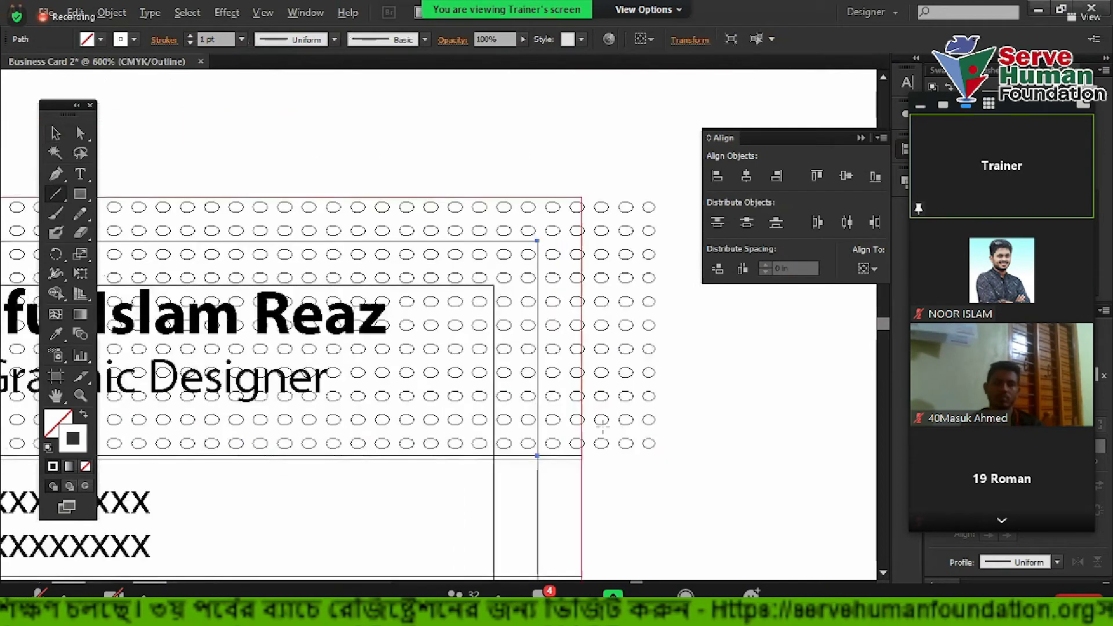
pyautogui.press('v')
pyautogui.moveTo(360, 168); pyautogui.dragTo(441, 197)
pyautogui.hotkey('ctrl', 'y')
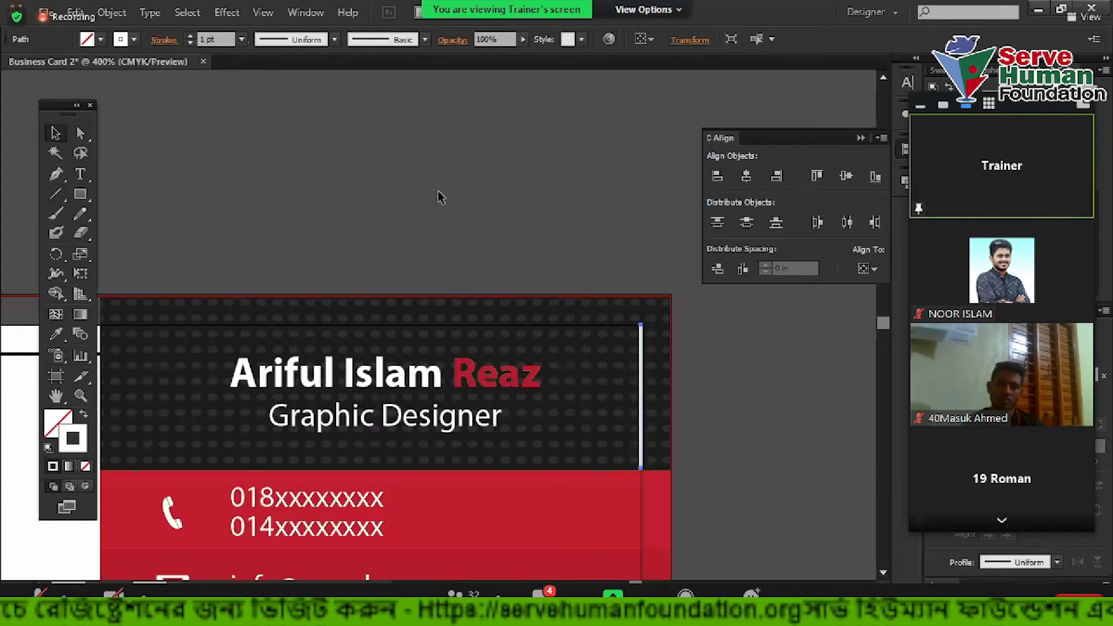
# Vertically centre the name and title group on the vertical line
pyautogui.click(653, 203)
pyautogui.moveTo(653, 204); pyautogui.dragTo(556, 156)
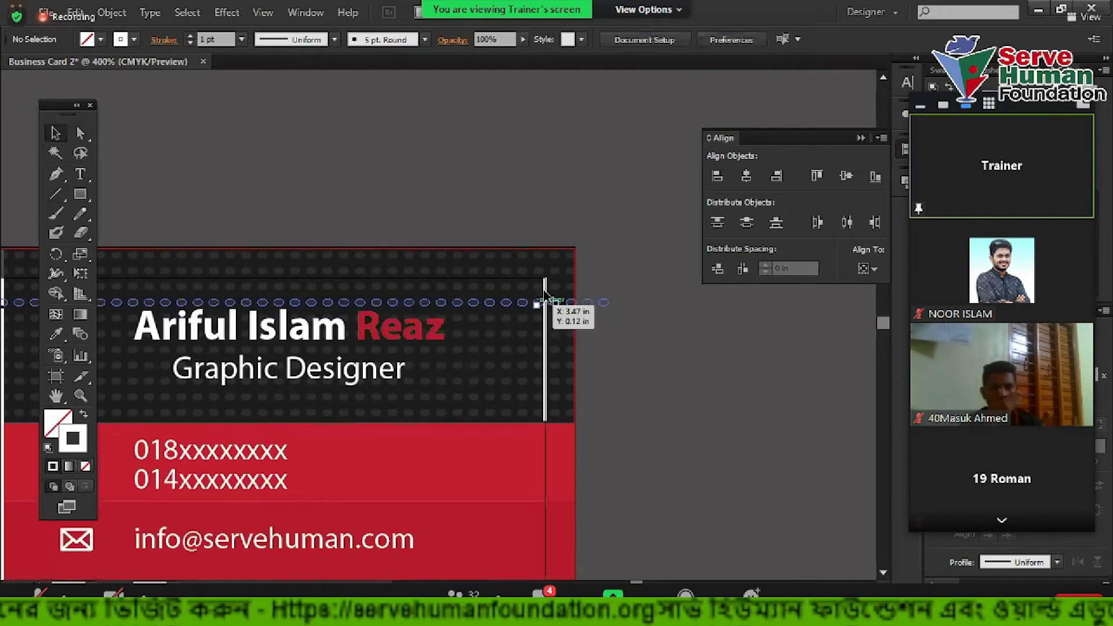
pyautogui.click(570, 316)
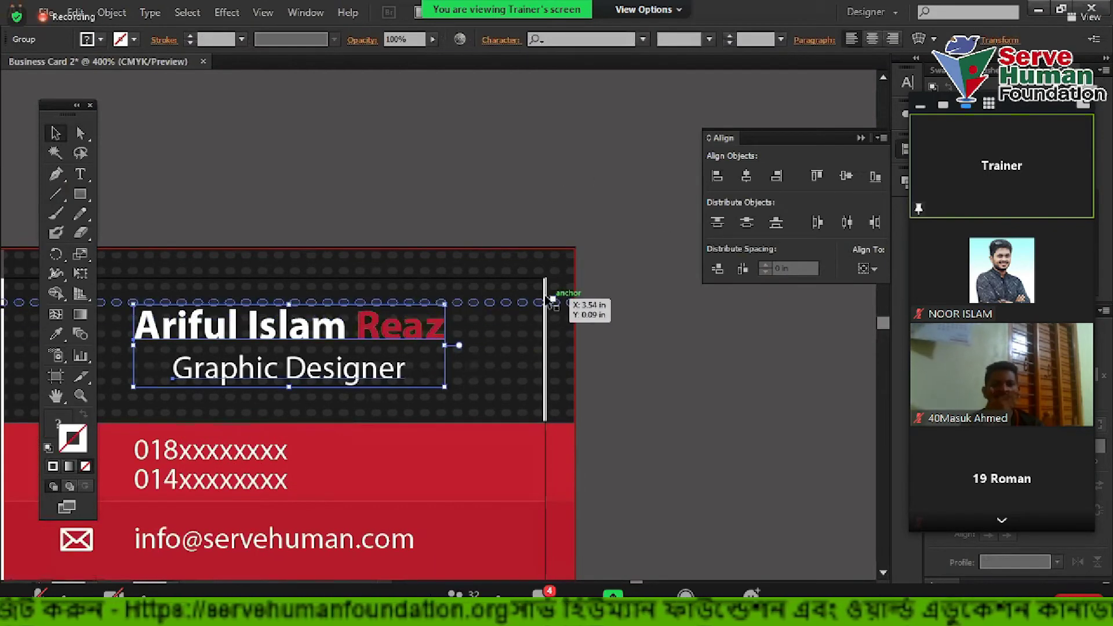
pyautogui.keyDown('shift'); pyautogui.click(546, 304); pyautogui.keyUp('shift')
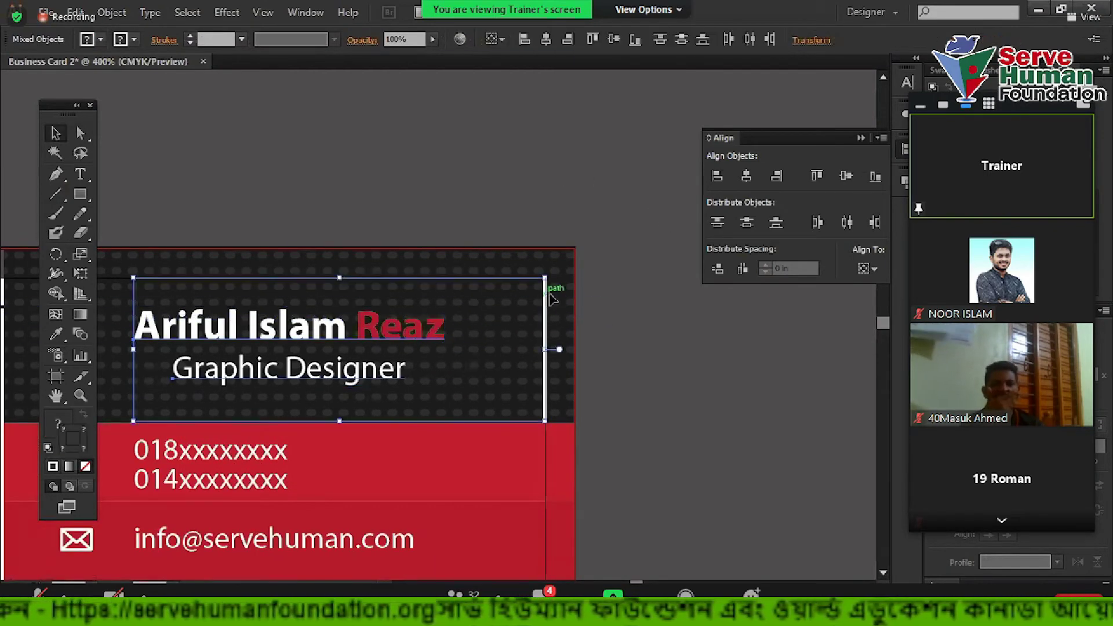
pyautogui.click(846, 176)
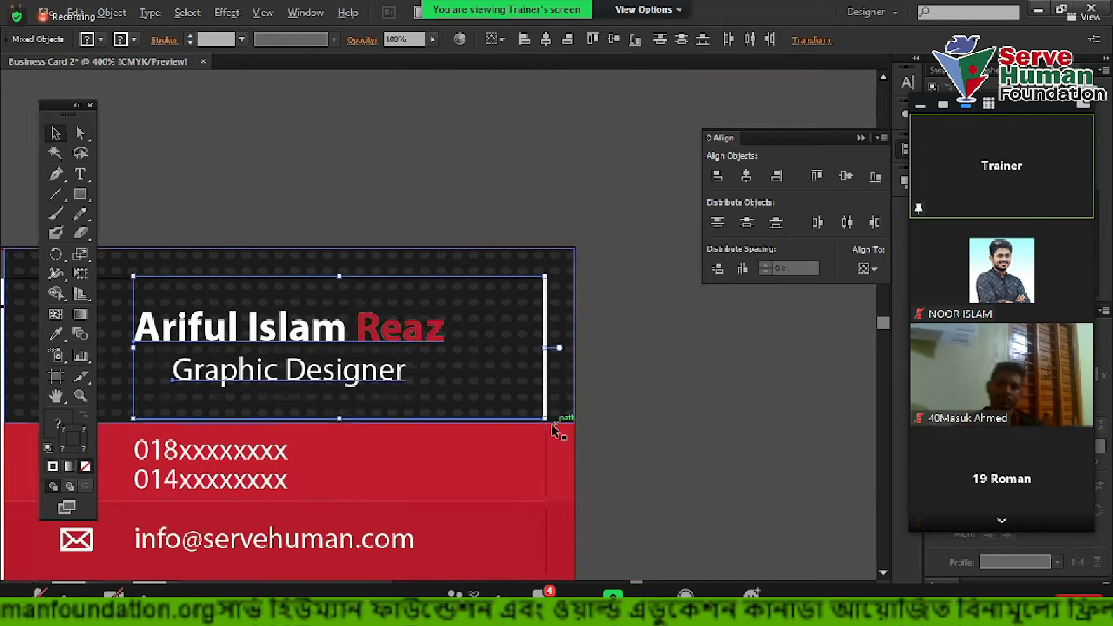
# Drag the white vertical bar down onto the red band's top edge
pyautogui.scroll(7, 569, 417)
pyautogui.moveTo(513, 289); pyautogui.dragTo(512, 341)
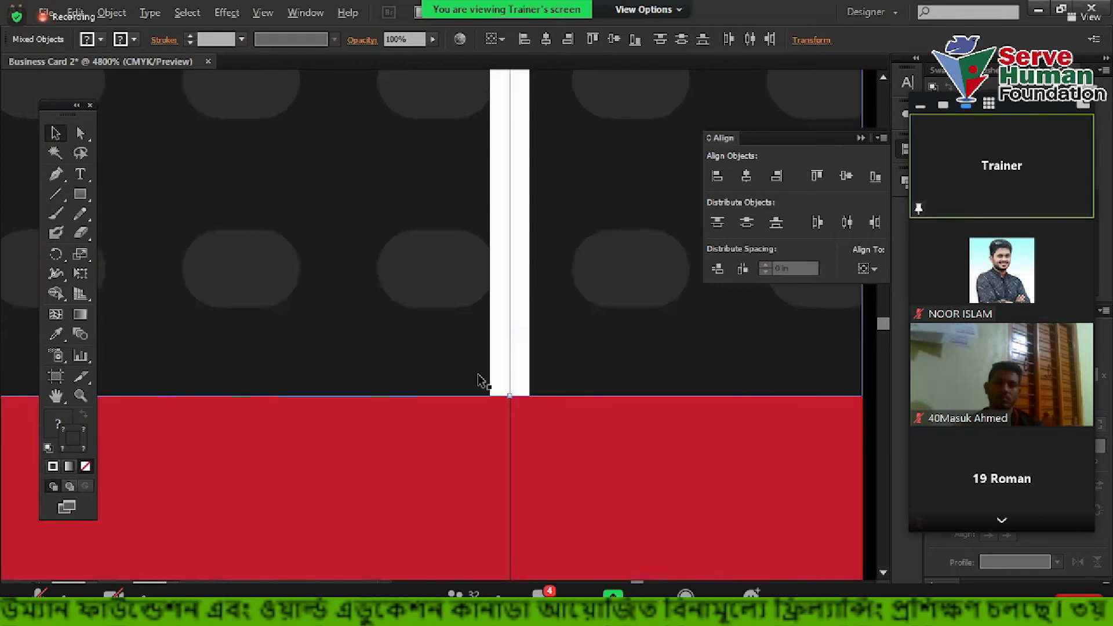
pyautogui.scroll(-5, 479, 380)
pyautogui.scroll(-2, 607, 335)
pyautogui.click(536, 288)
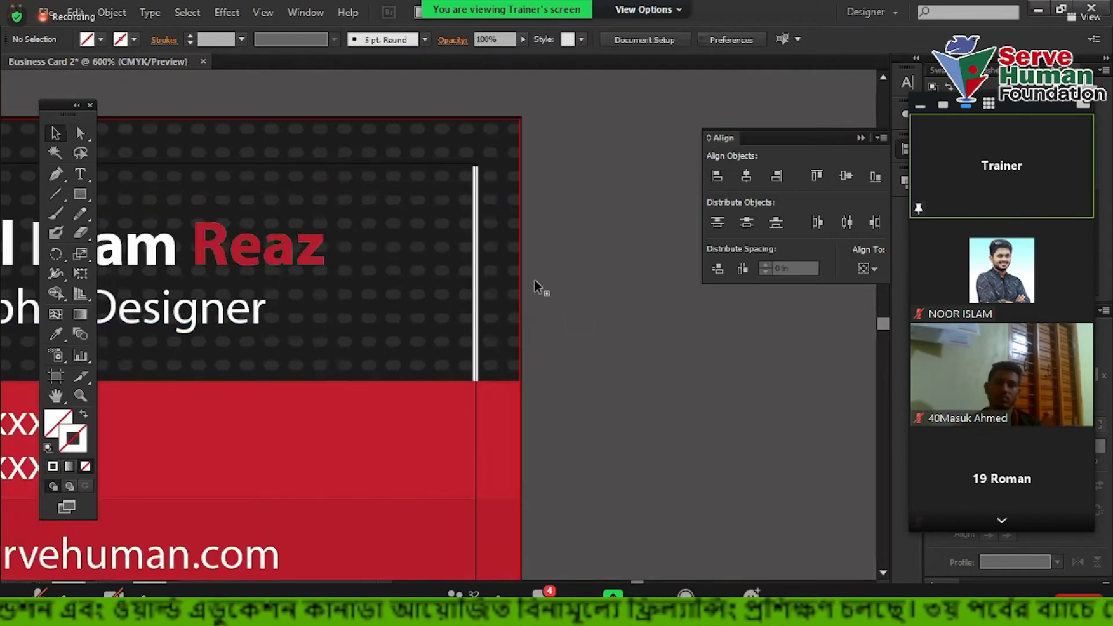
pyautogui.scroll(-2, 537, 288)
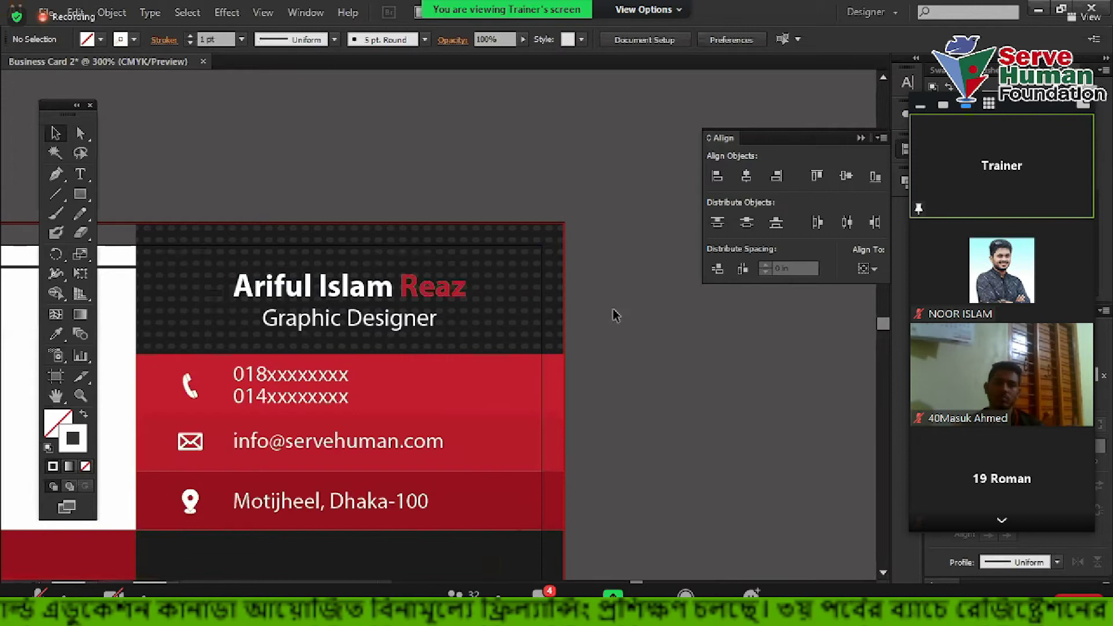
pyautogui.scroll(-1, 615, 315)
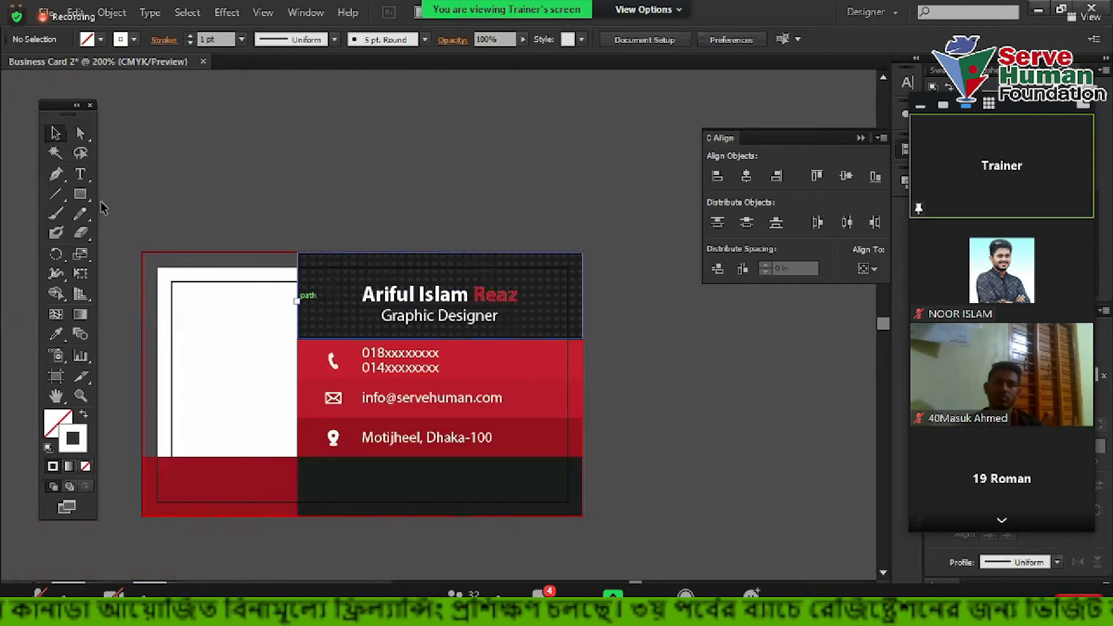
# Draw a rectangle over the name block
pyautogui.press('m')
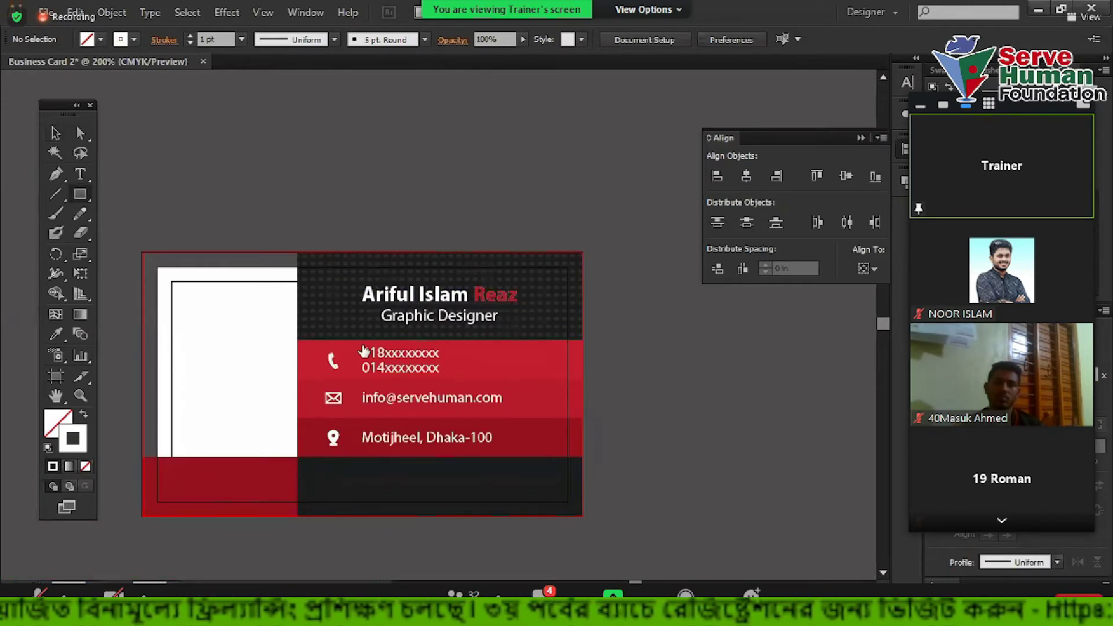
pyautogui.scroll(1, 363, 351)
pyautogui.moveTo(251, 231); pyautogui.dragTo(654, 341)
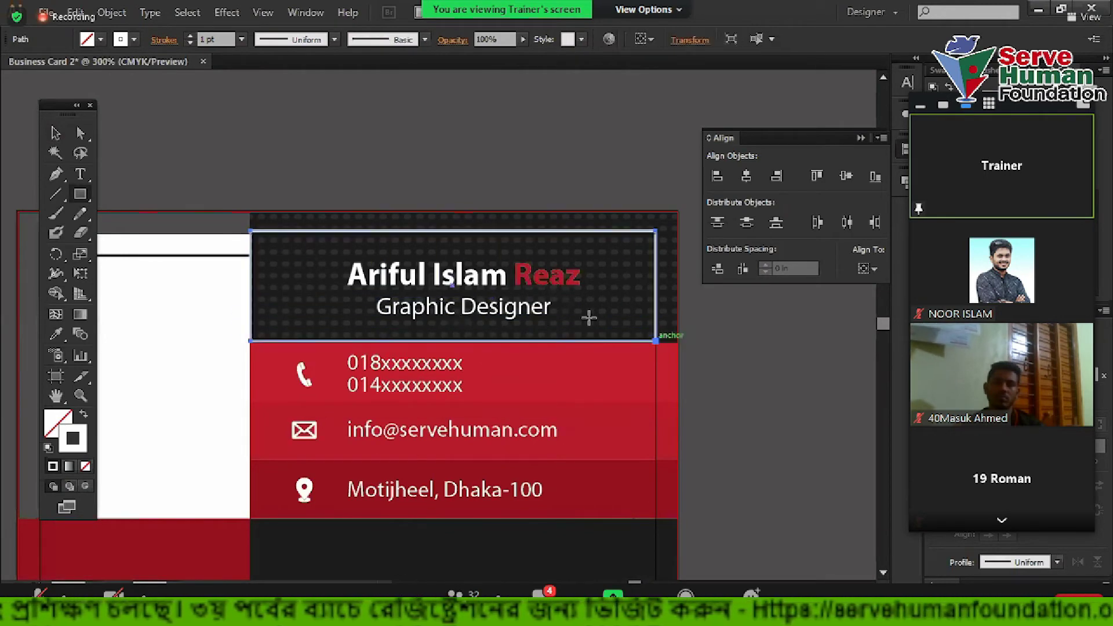
pyautogui.click(55, 133)
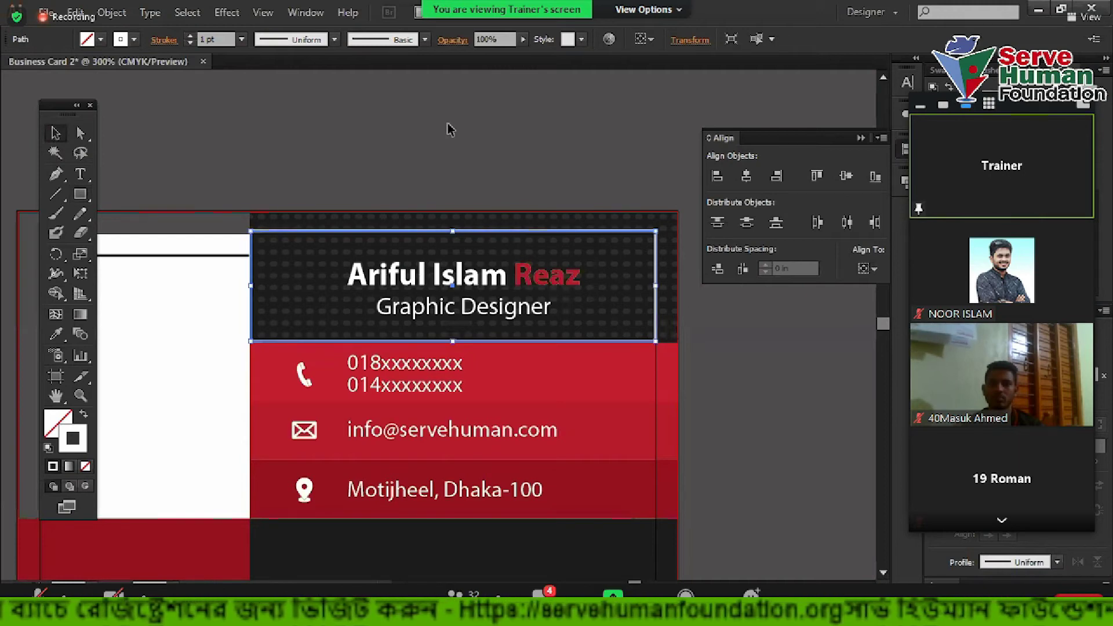
pyautogui.moveTo(654, 159); pyautogui.dragTo(581, 181)
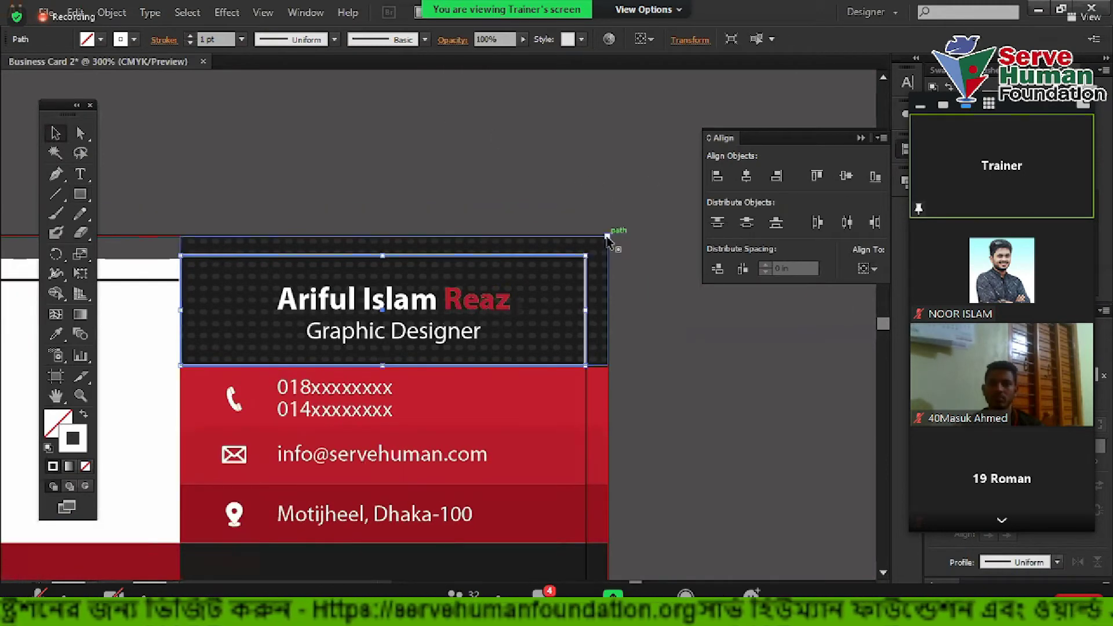
pyautogui.click(179, 214)
# Draw a line along the card's top edge and centre the name horizontally on it
pyautogui.click(56, 195)
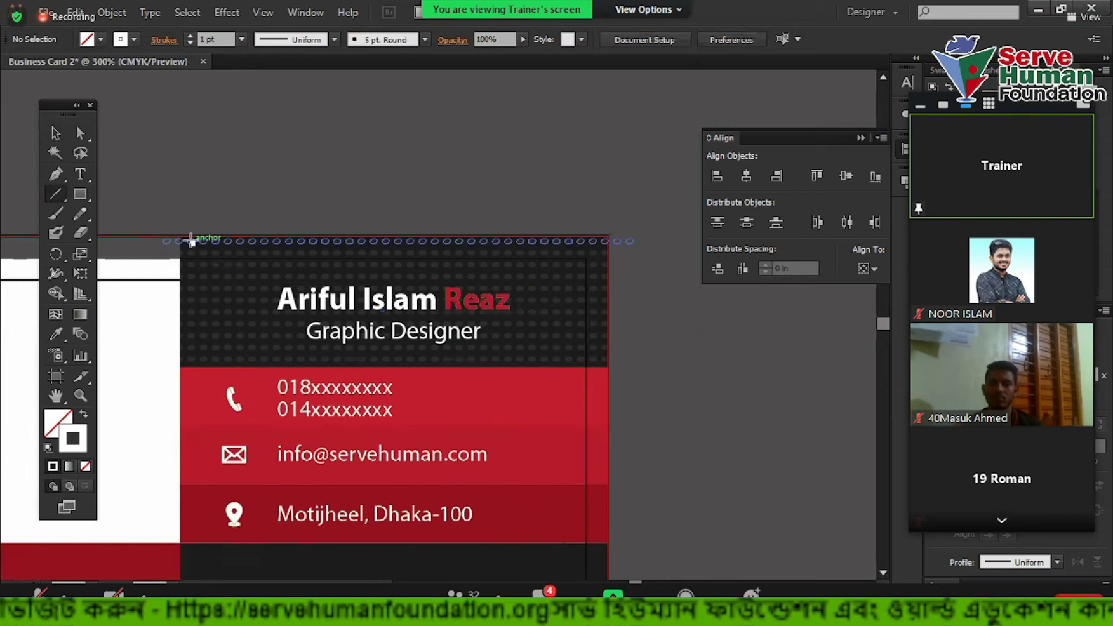
pyautogui.moveTo(181, 232); pyautogui.dragTo(585, 231)
pyautogui.click(56, 135)
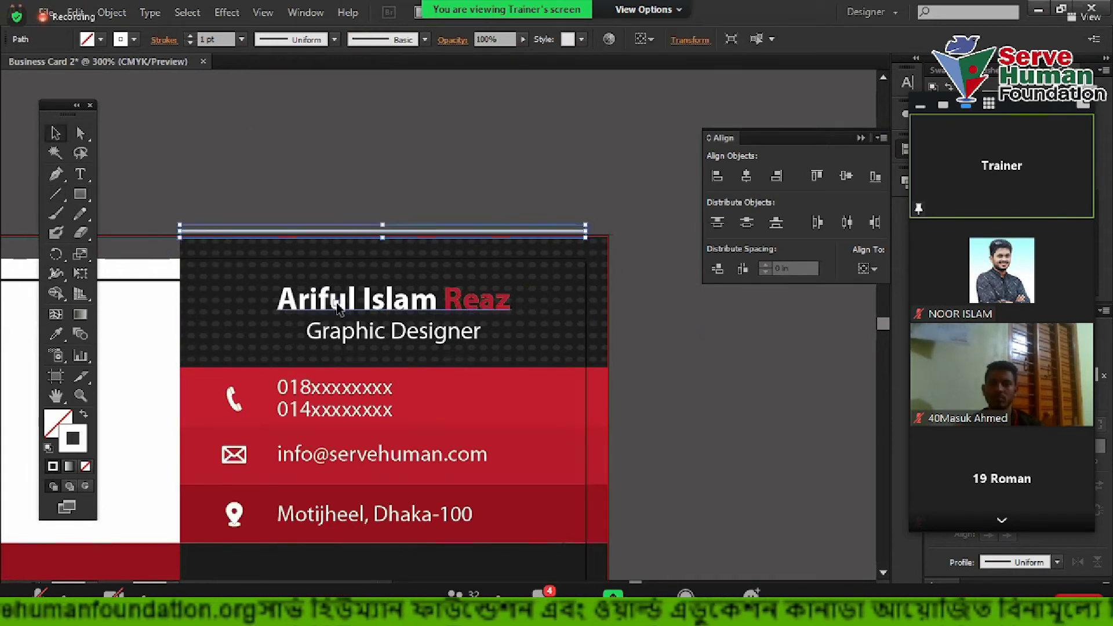
pyautogui.keyDown('shift'); pyautogui.click(339, 307); pyautogui.keyUp('shift')
pyautogui.click(746, 176)
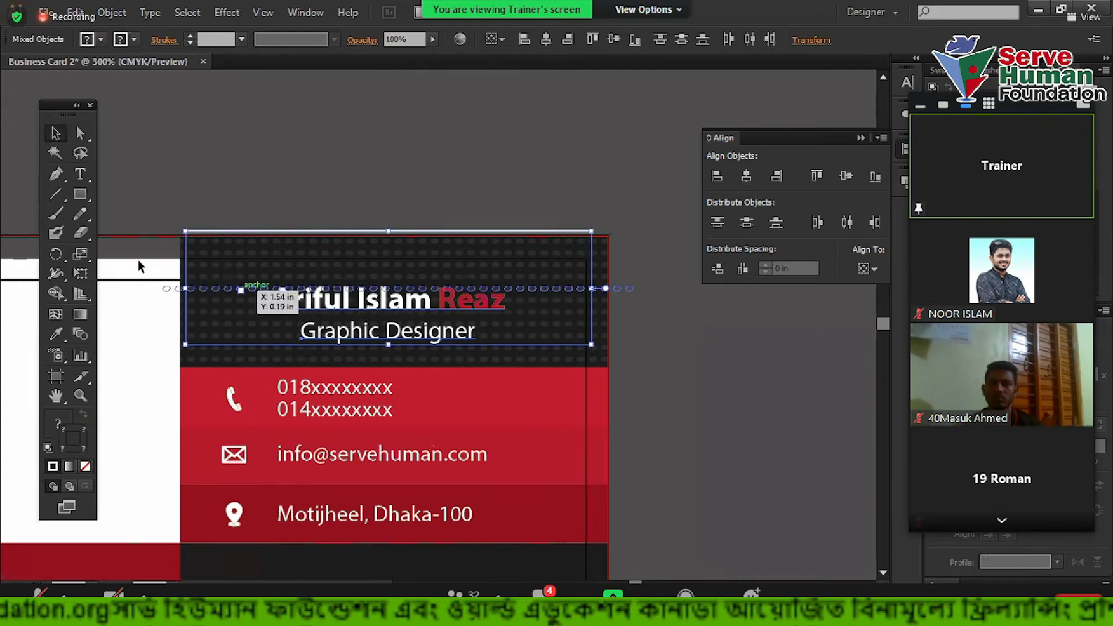
pyautogui.scroll(4, 138, 266)
pyautogui.moveTo(374, 139); pyautogui.dragTo(355, 142)
pyautogui.moveTo(251, 174); pyautogui.dragTo(252, 177)
pyautogui.scroll(-1, 253, 181)
pyautogui.click(255, 189)
# Switch to outline view with Ctrl+Y and bring the card's left part into view
pyautogui.scroll(-3, 385, 186)
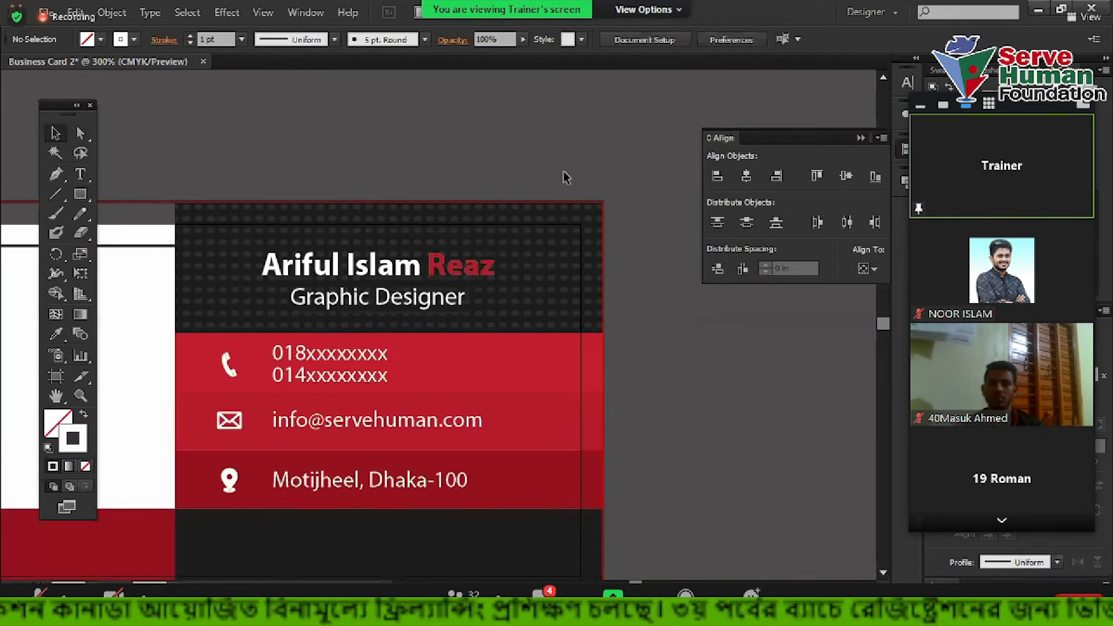
pyautogui.hscroll(-2, 422, 174)
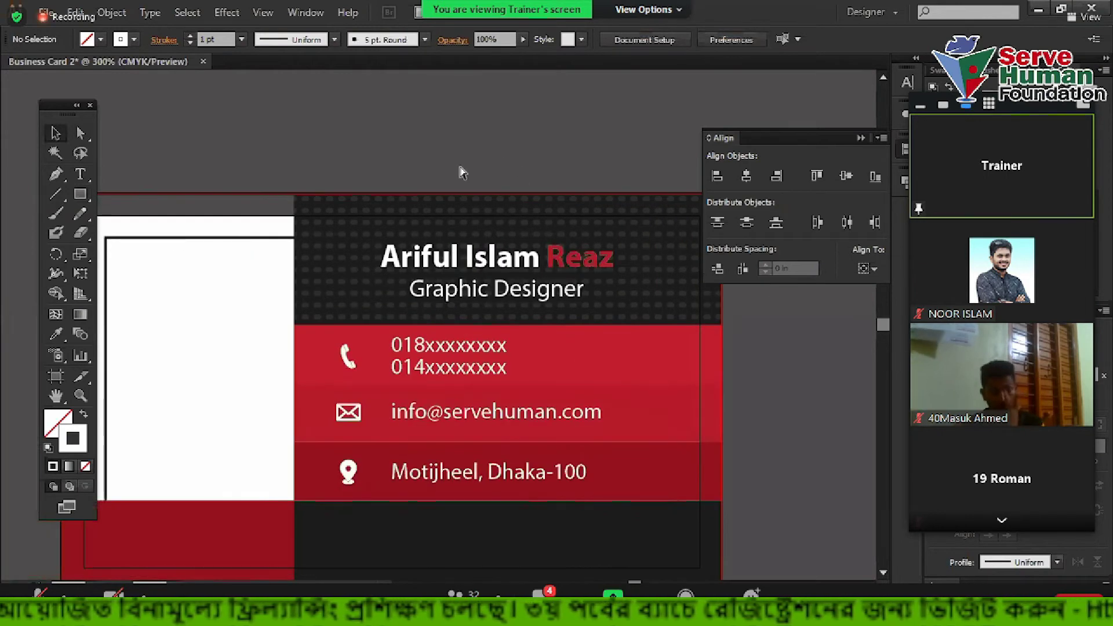
pyautogui.hotkey('ctrl', 'y')
pyautogui.scroll(1, 556, 288)
pyautogui.moveTo(557, 288); pyautogui.dragTo(373, 307)
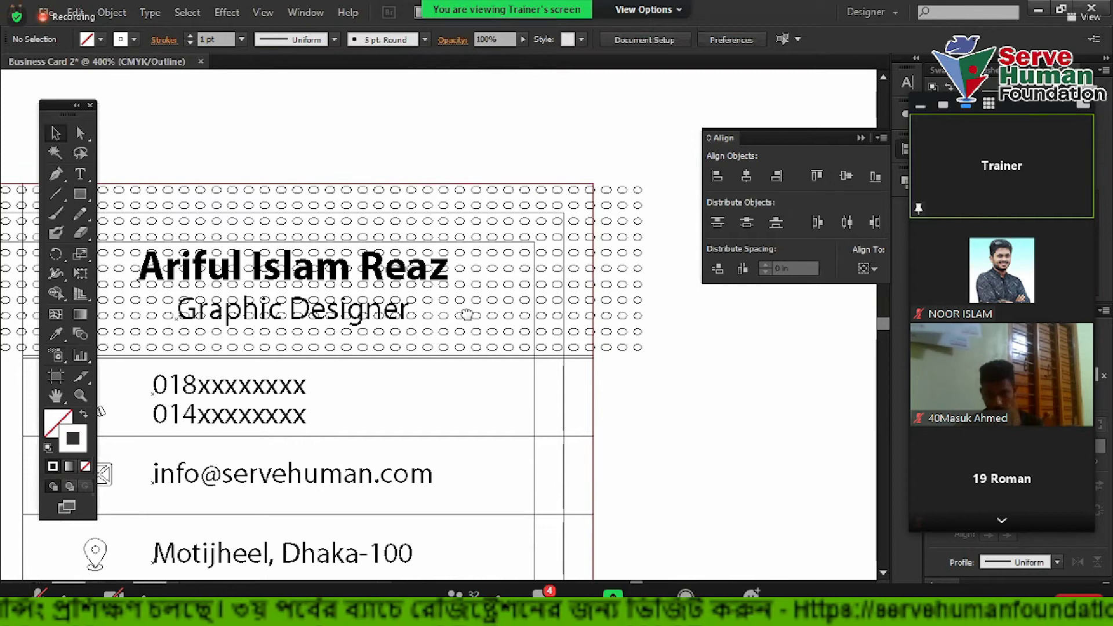
pyautogui.moveTo(467, 315); pyautogui.dragTo(493, 316)
# Switch from Outline back to full-colour Preview and bring the card's top-left corner into view
pyautogui.scroll(1, 638, 246)
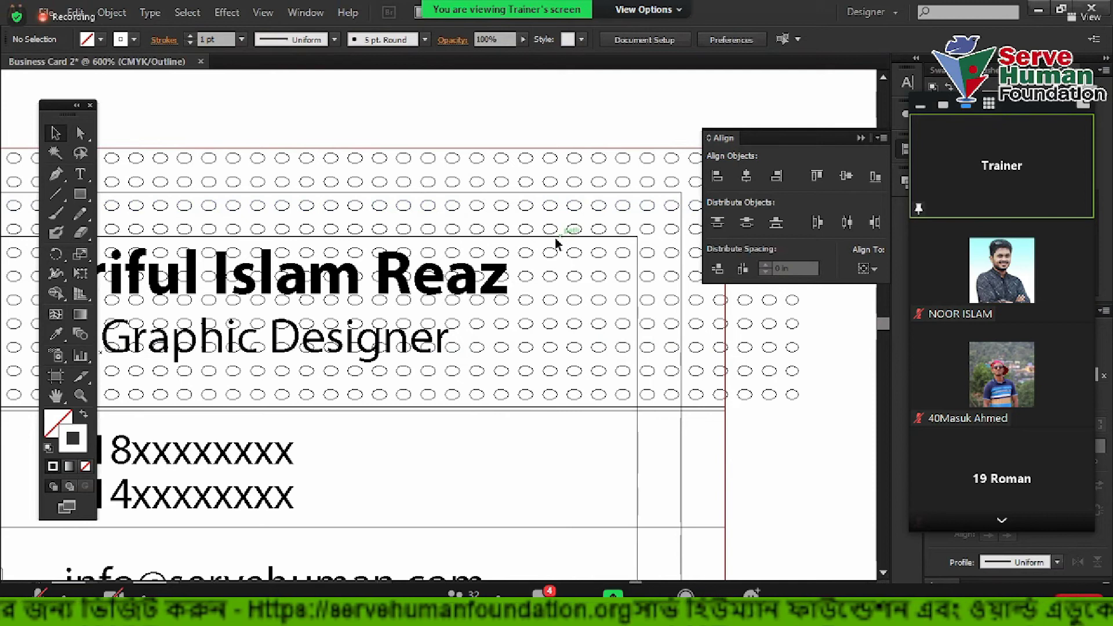
pyautogui.hotkey('ctrl', 'y')
pyautogui.moveTo(274, 184); pyautogui.dragTo(680, 195)
# Drag selection marquees around the shapes near the card's top-left corner
pyautogui.moveTo(254, 277); pyautogui.dragTo(330, 307)
pyautogui.moveTo(338, 336); pyautogui.dragTo(405, 388)
pyautogui.moveTo(177, 242); pyautogui.dragTo(295, 301)
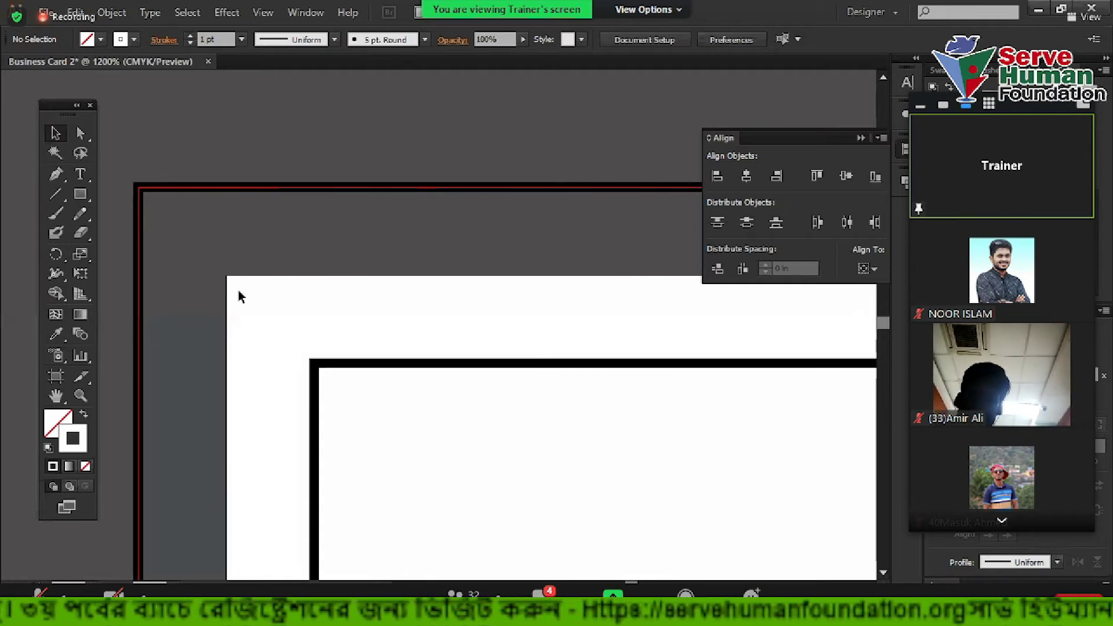
pyautogui.moveTo(230, 333); pyautogui.dragTo(255, 415)
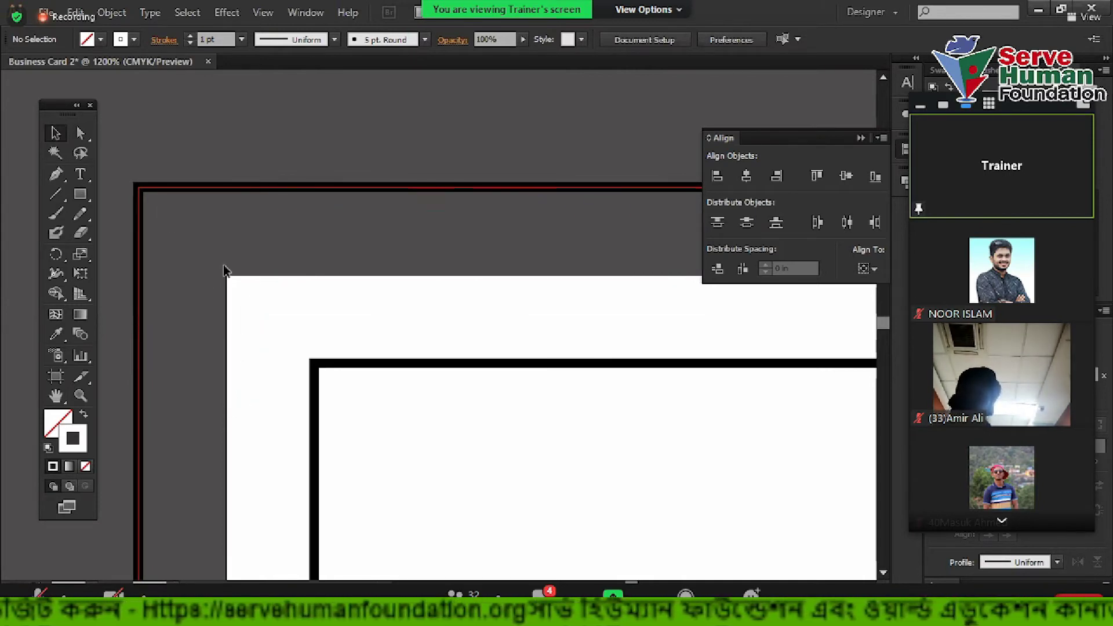
pyautogui.moveTo(215, 244); pyautogui.dragTo(270, 409)
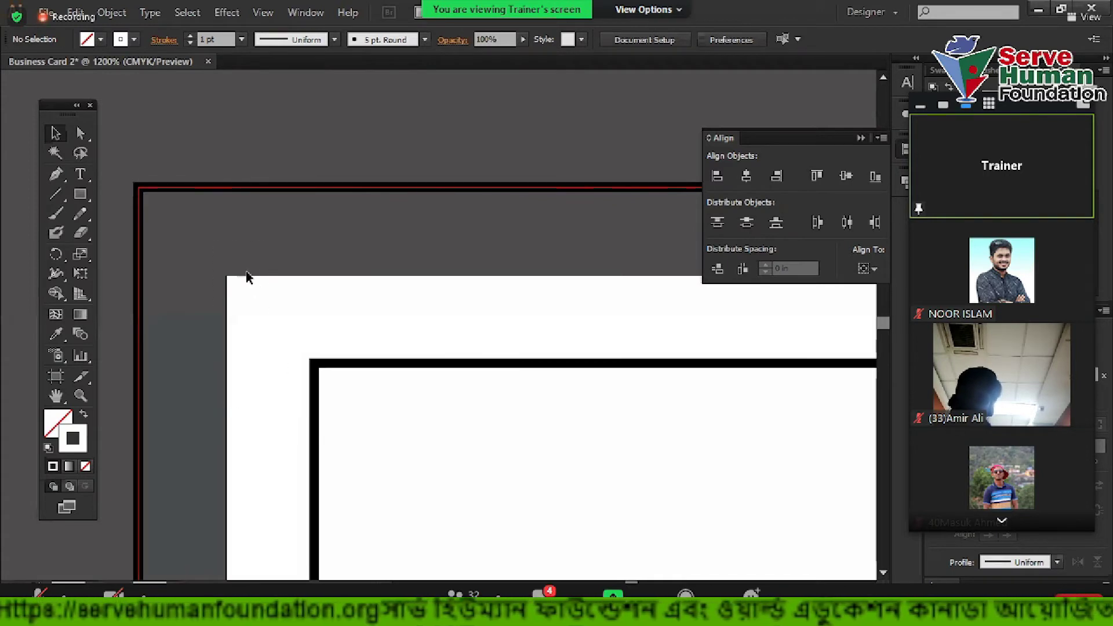
pyautogui.moveTo(223, 301); pyautogui.dragTo(259, 412)
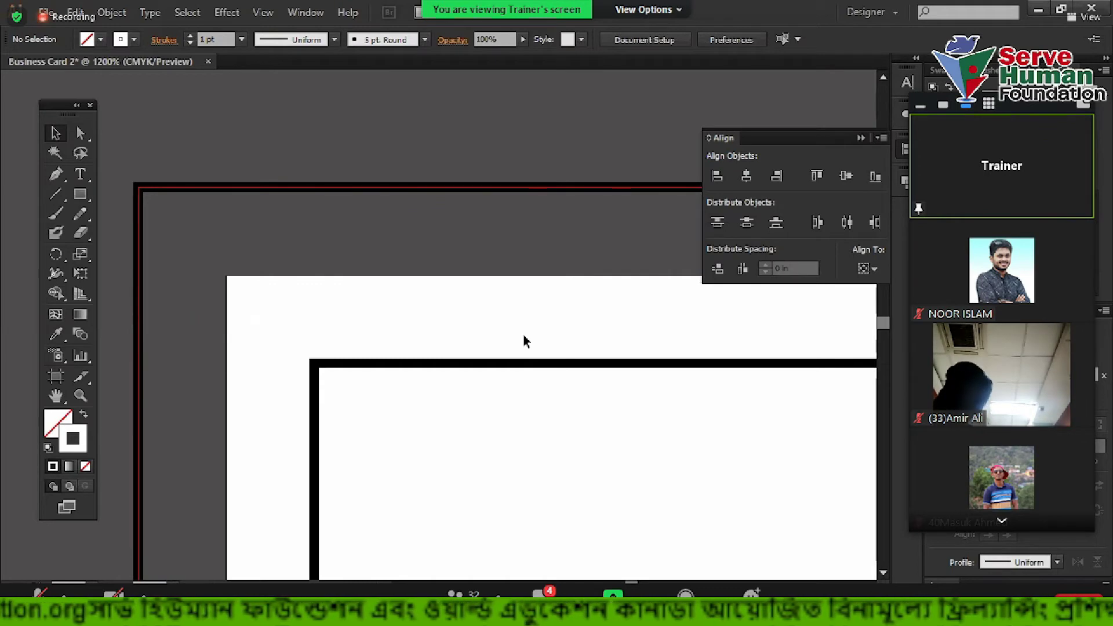
pyautogui.moveTo(125, 154); pyautogui.dragTo(180, 235)
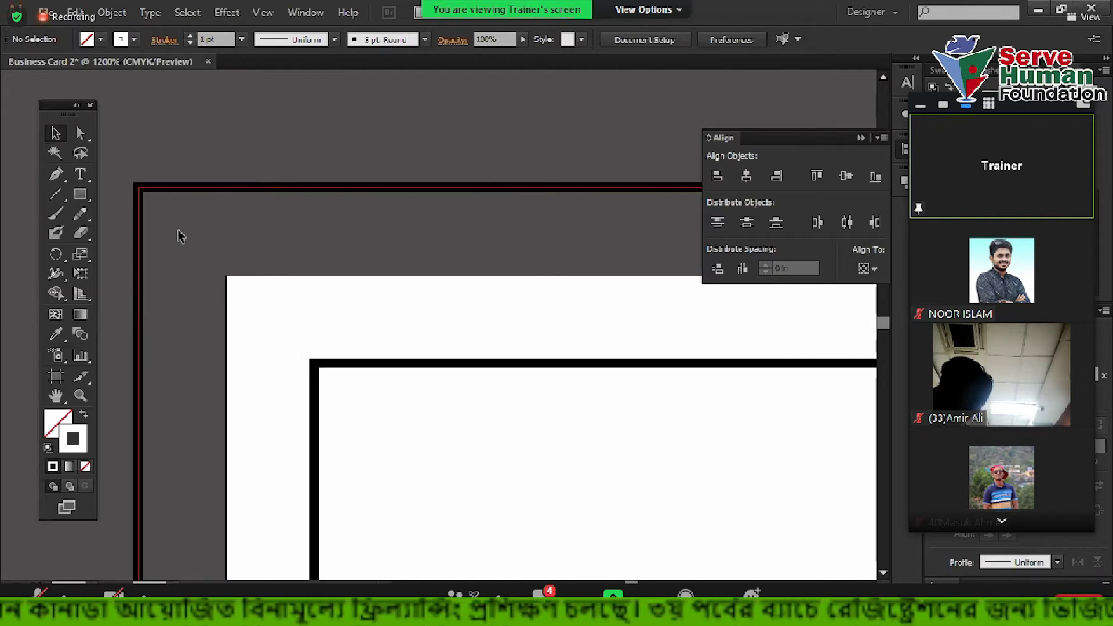
pyautogui.moveTo(121, 171); pyautogui.dragTo(165, 224)
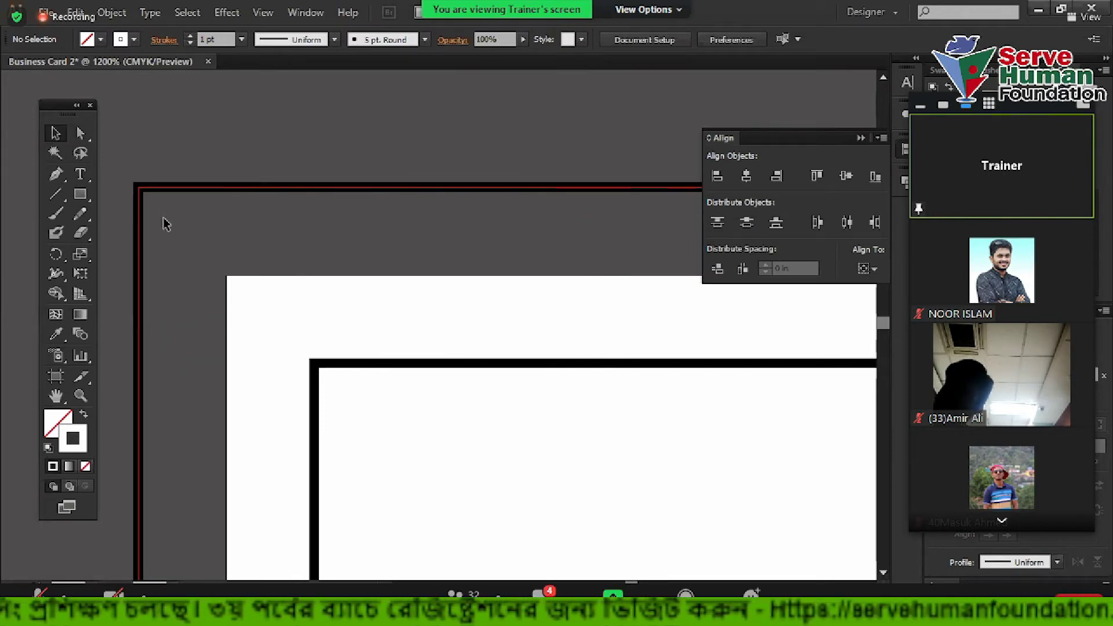
pyautogui.moveTo(119, 153); pyautogui.dragTo(248, 339)
pyautogui.moveTo(120, 150); pyautogui.dragTo(167, 269)
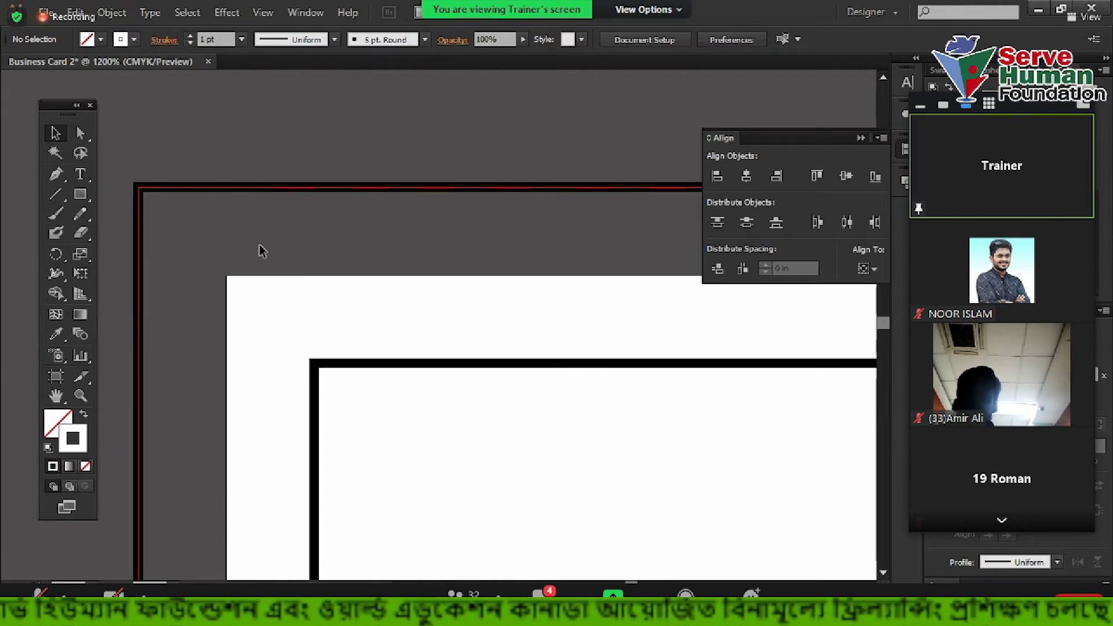
pyautogui.scroll(-1, 195, 185)
pyautogui.moveTo(115, 136); pyautogui.dragTo(181, 246)
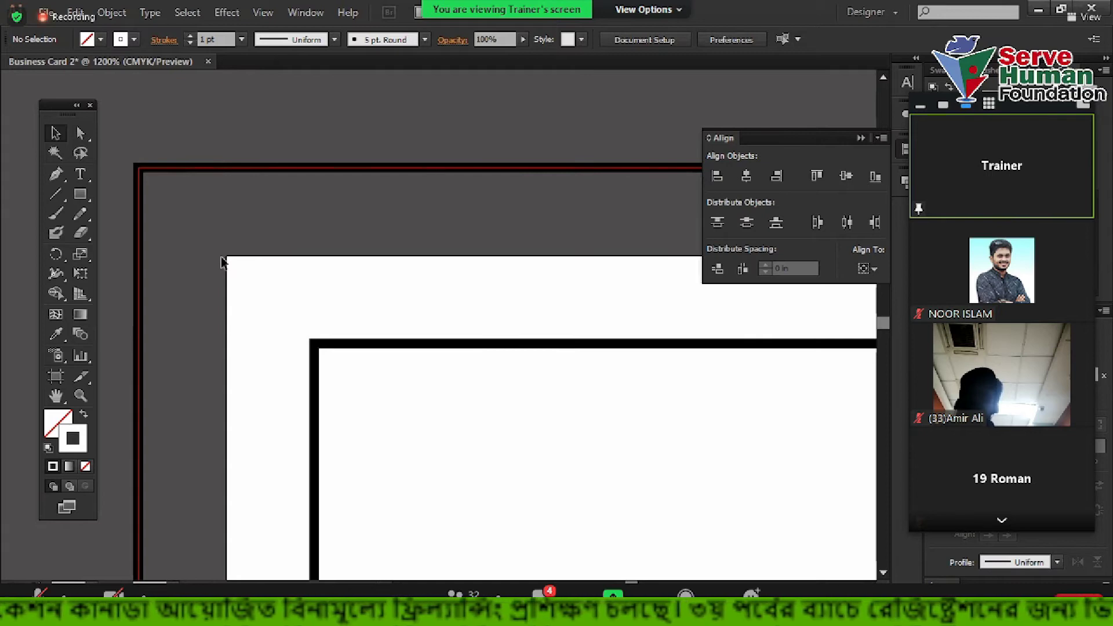
pyautogui.moveTo(225, 322); pyautogui.dragTo(215, 347)
pyautogui.moveTo(124, 141); pyautogui.dragTo(188, 273)
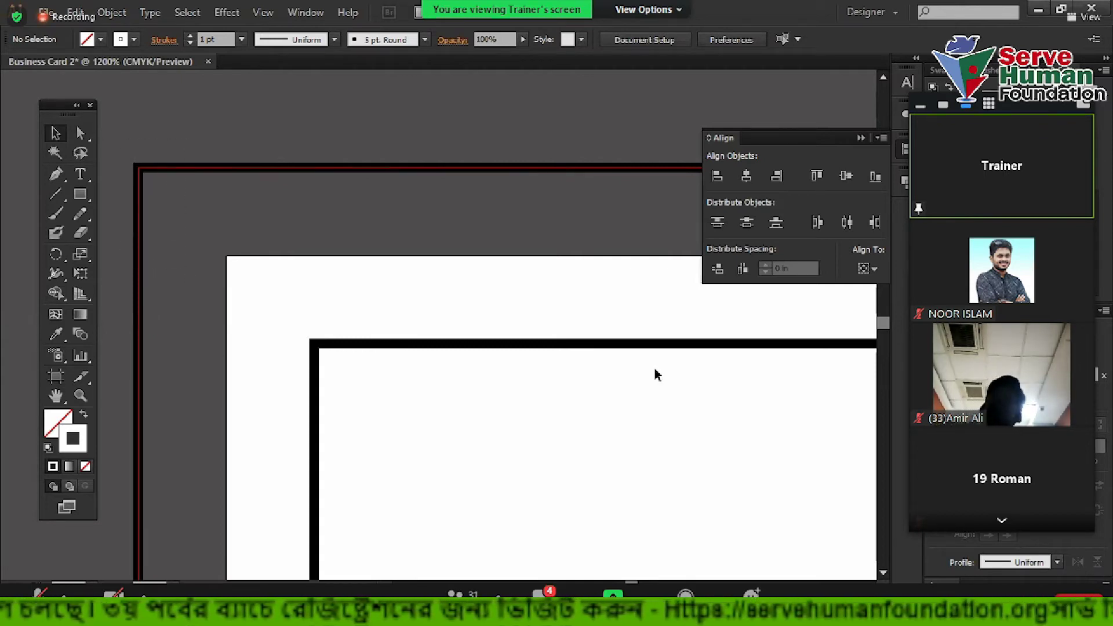
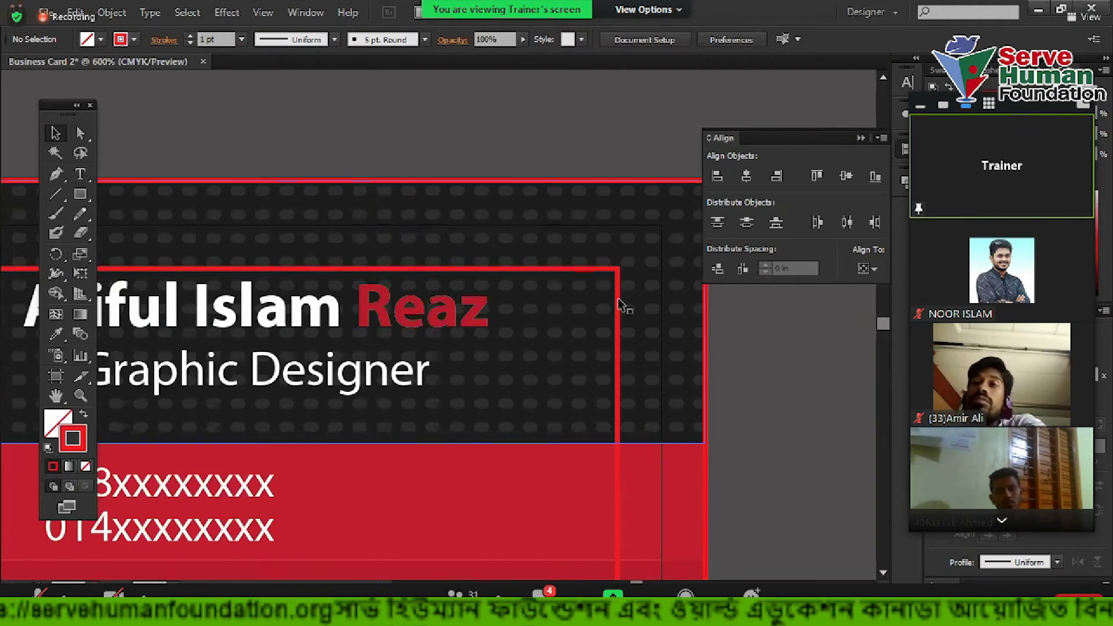
# Drag two dotted-pattern rows upward until they snap to the dark panel's top edge
pyautogui.moveTo(615, 287); pyautogui.dragTo(434, 265)
pyautogui.hscroll(-5, 311, 248)
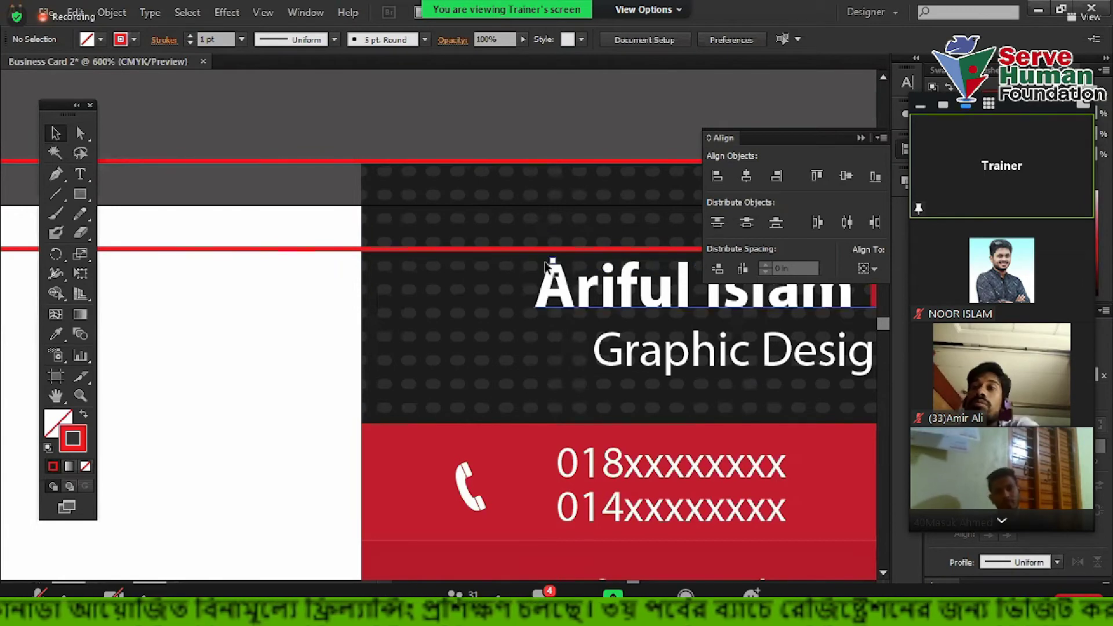
pyautogui.moveTo(547, 266)
pyautogui.mouseDown()
pyautogui.moveTo(529, 252)
pyautogui.moveTo(547, 251)
pyautogui.mouseUp()
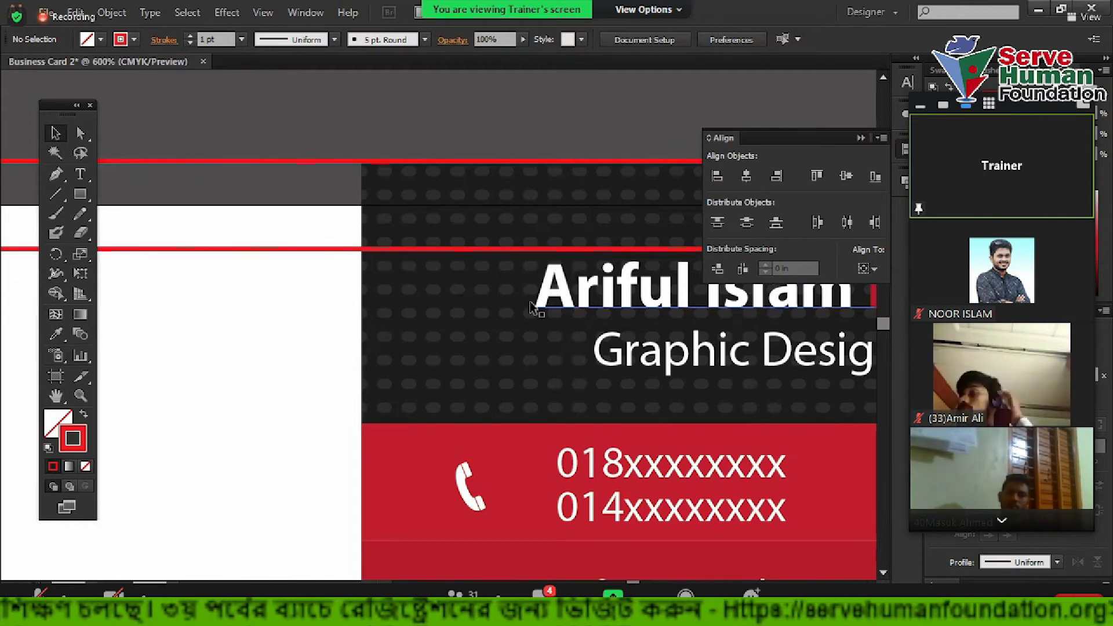
pyautogui.scroll(-3, 371, 320)
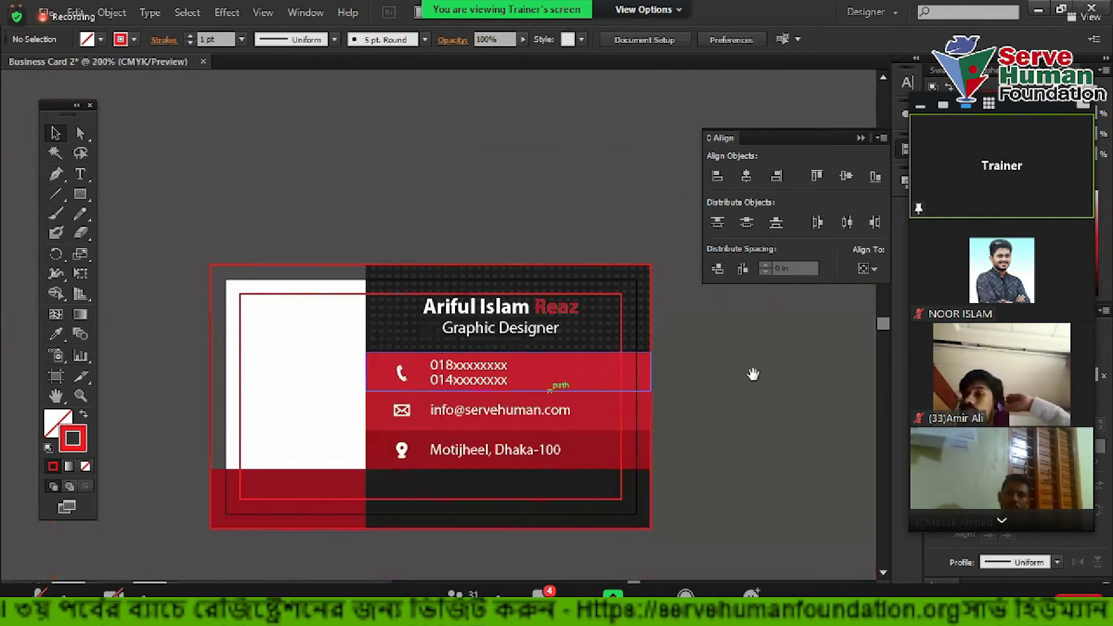
pyautogui.moveTo(752, 374); pyautogui.dragTo(830, 330)
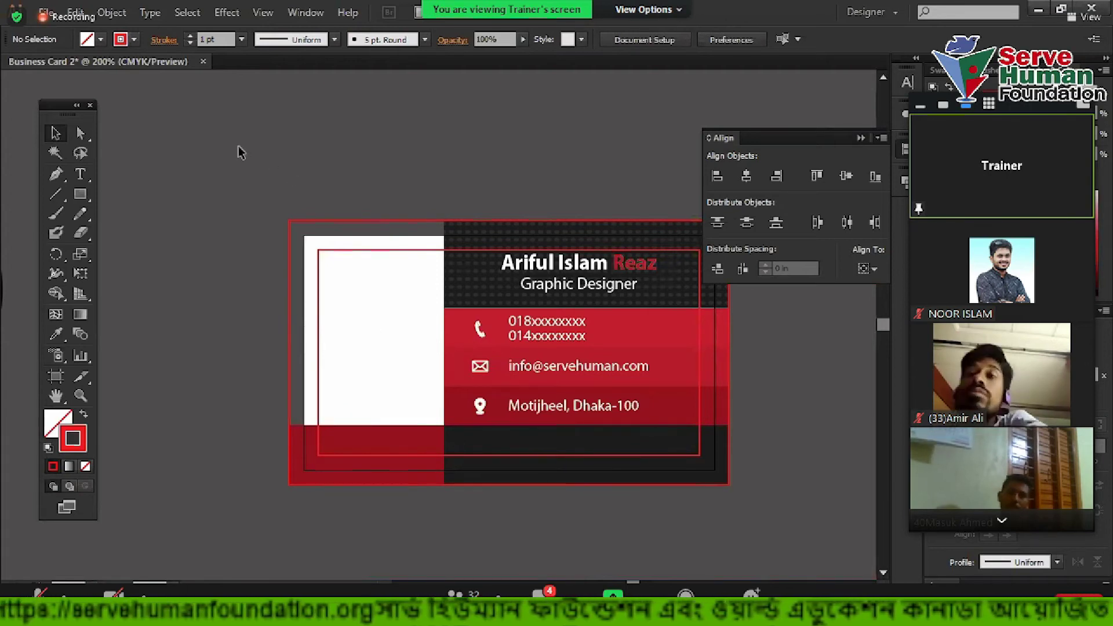
pyautogui.moveTo(194, 134); pyautogui.dragTo(349, 318)
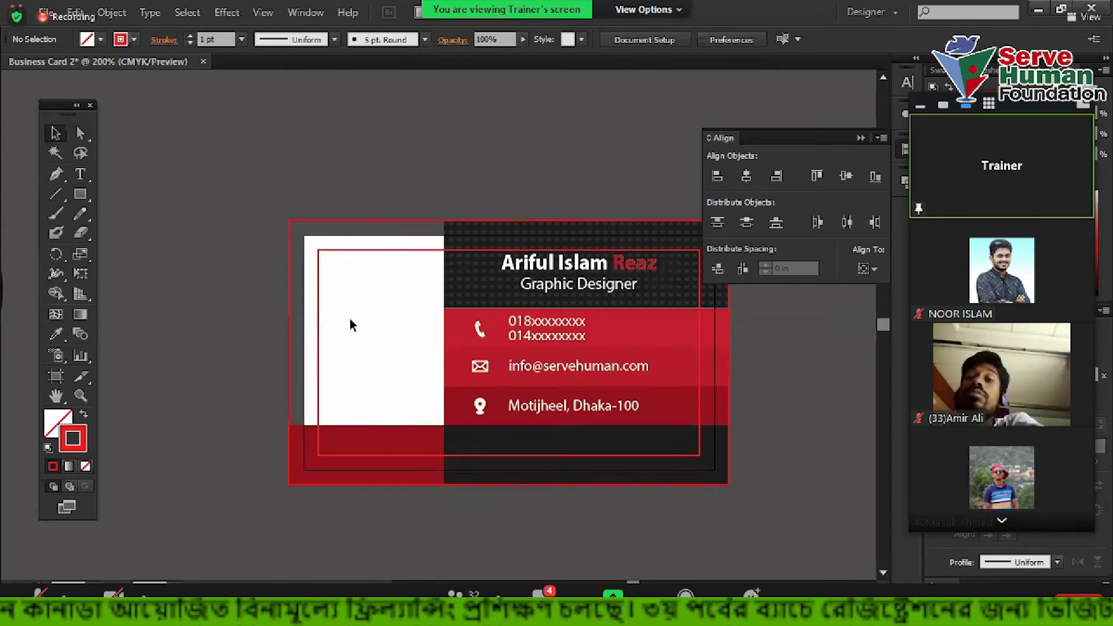
pyautogui.moveTo(255, 163); pyautogui.dragTo(359, 315)
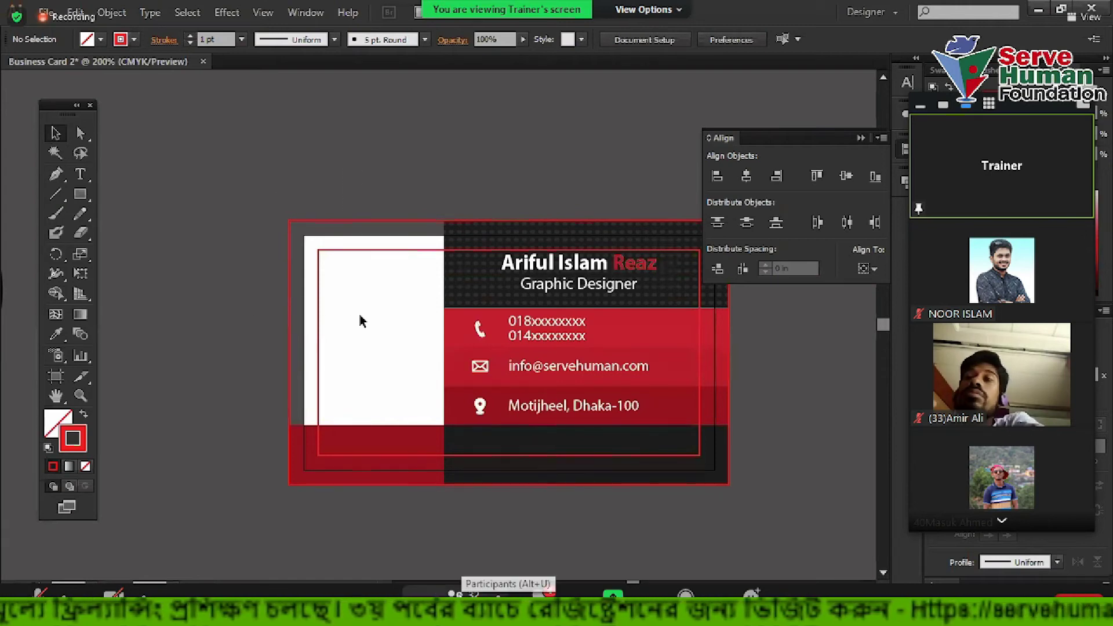
pyautogui.click(469, 588)
pyautogui.moveTo(567, 174); pyautogui.dragTo(954, 25)
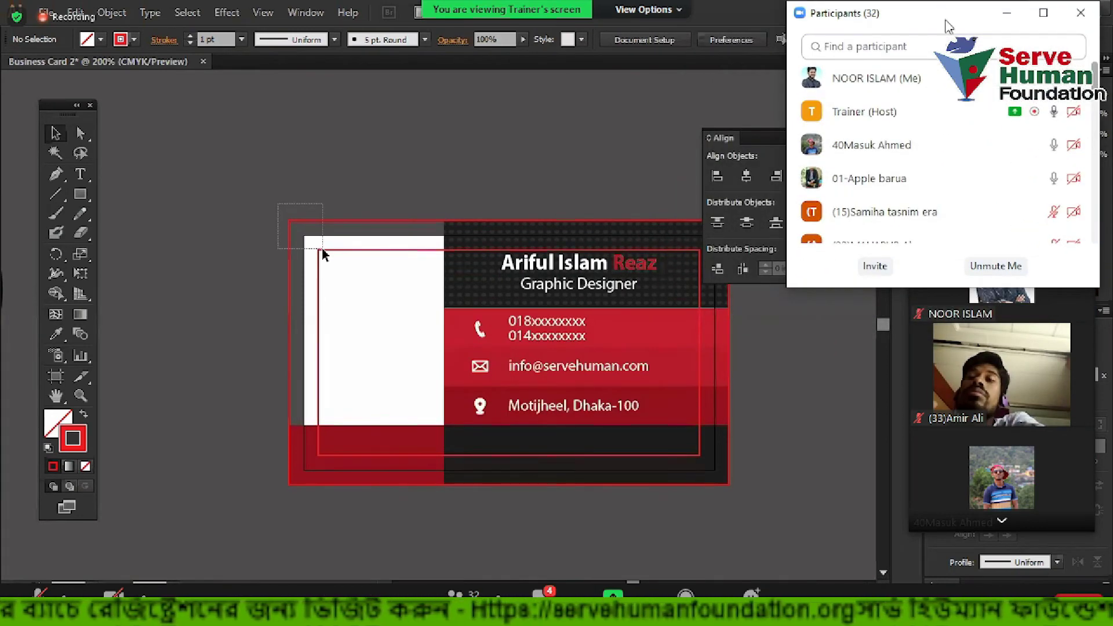
pyautogui.click(1007, 16)
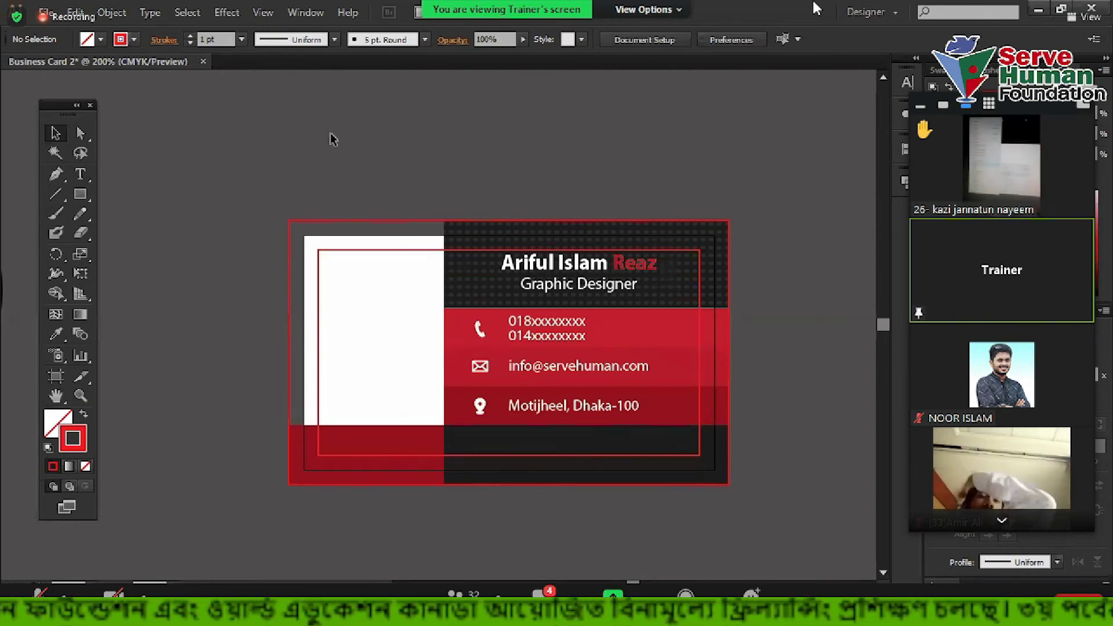
pyautogui.scroll(2, 255, 204)
pyautogui.scroll(-3, 300, 212)
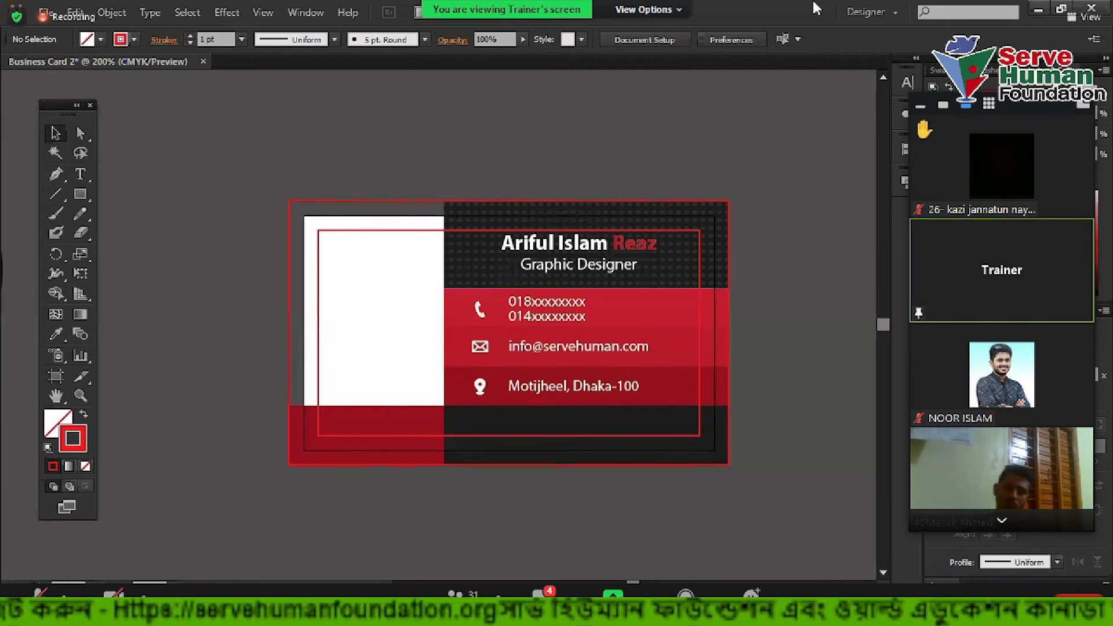
pyautogui.hotkey('alt', 'Tab')
# Search Google for 'qr code generator' and scroll through its image results
pyautogui.click(675, 47)
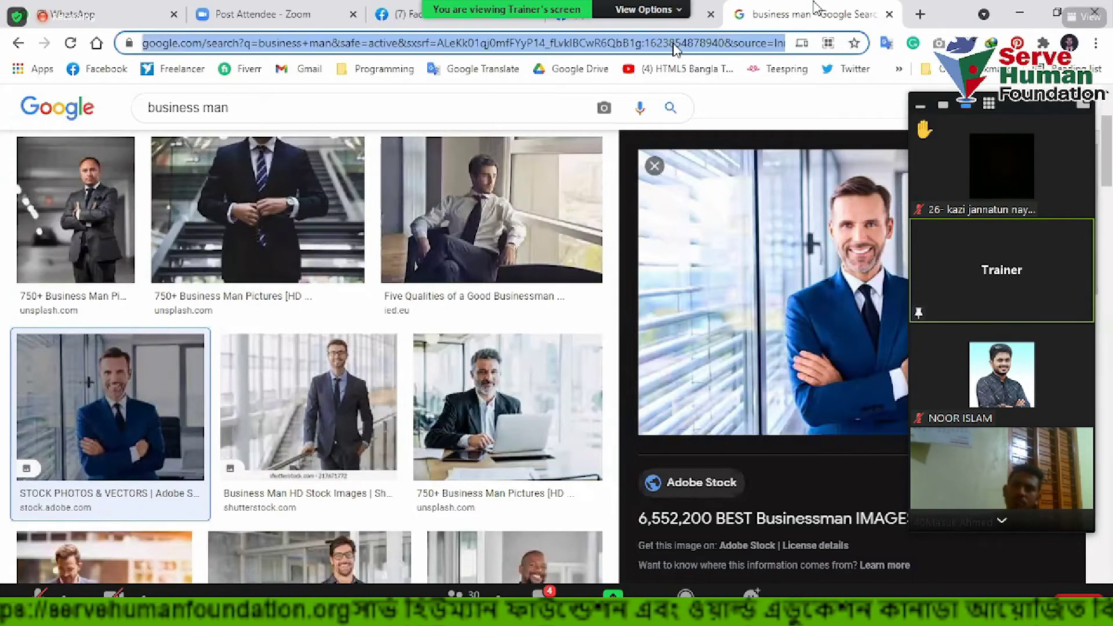
pyautogui.write('qr code generator')
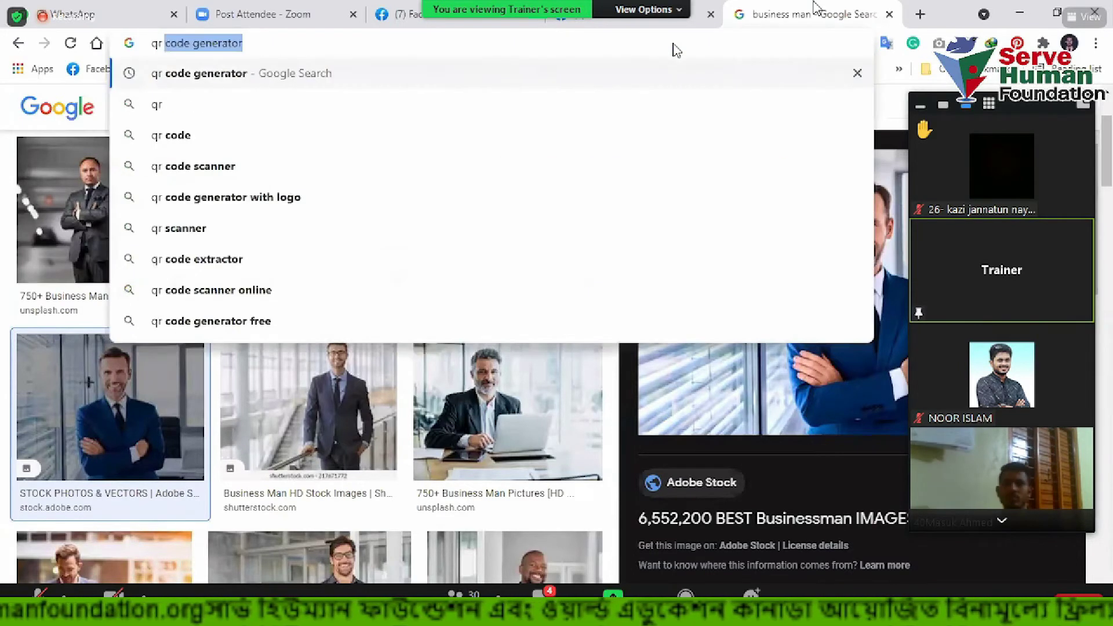
pyautogui.press('Return')
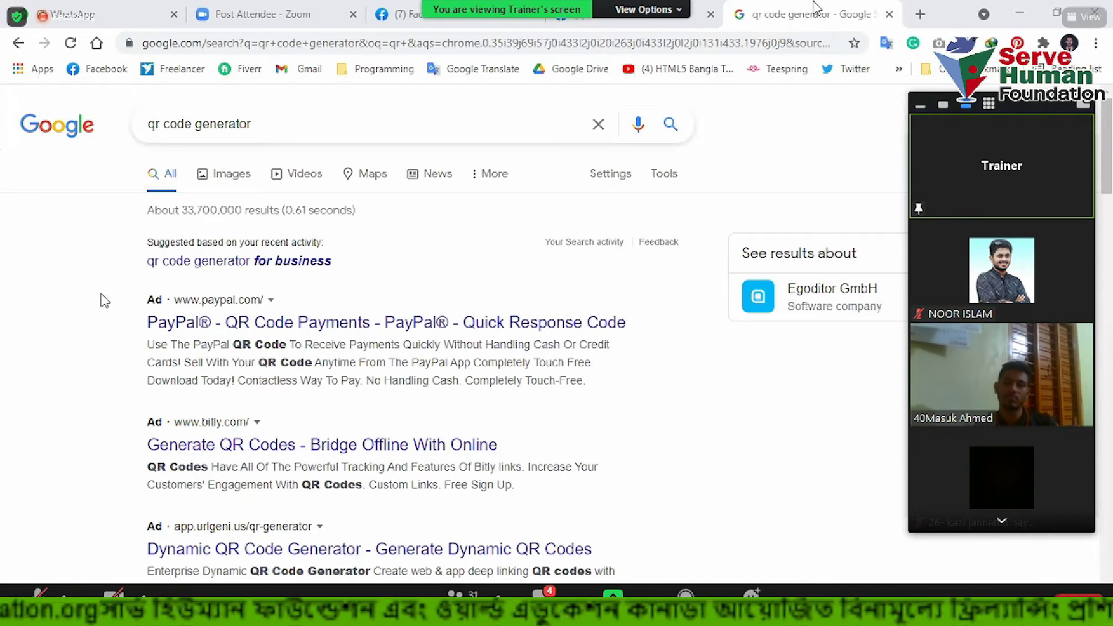
pyautogui.click(229, 173)
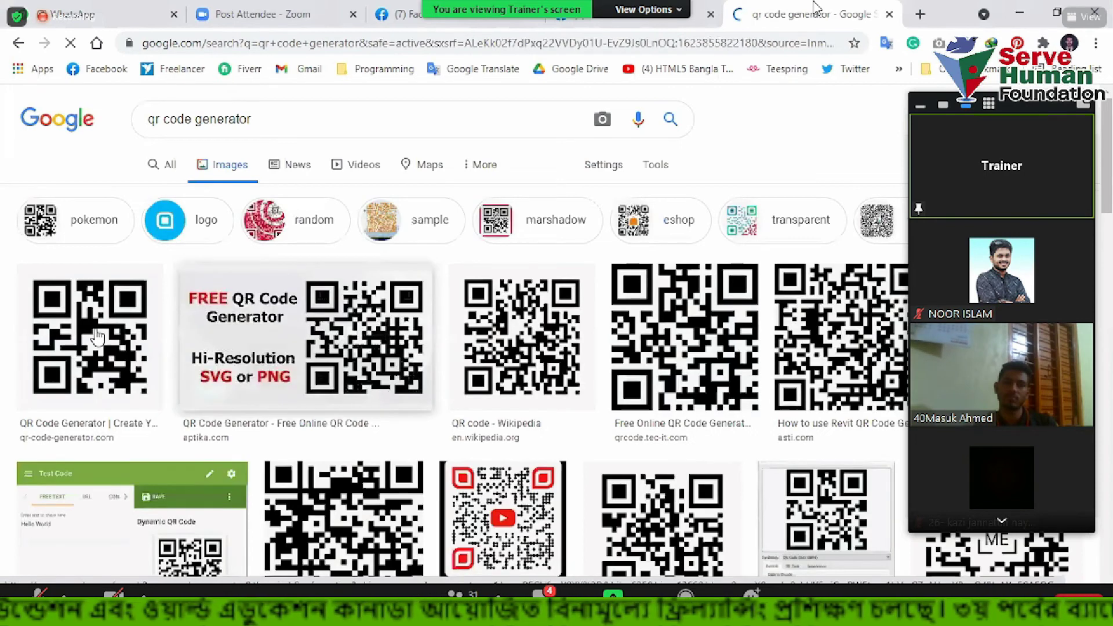
pyautogui.scroll(-7, 557, 386)
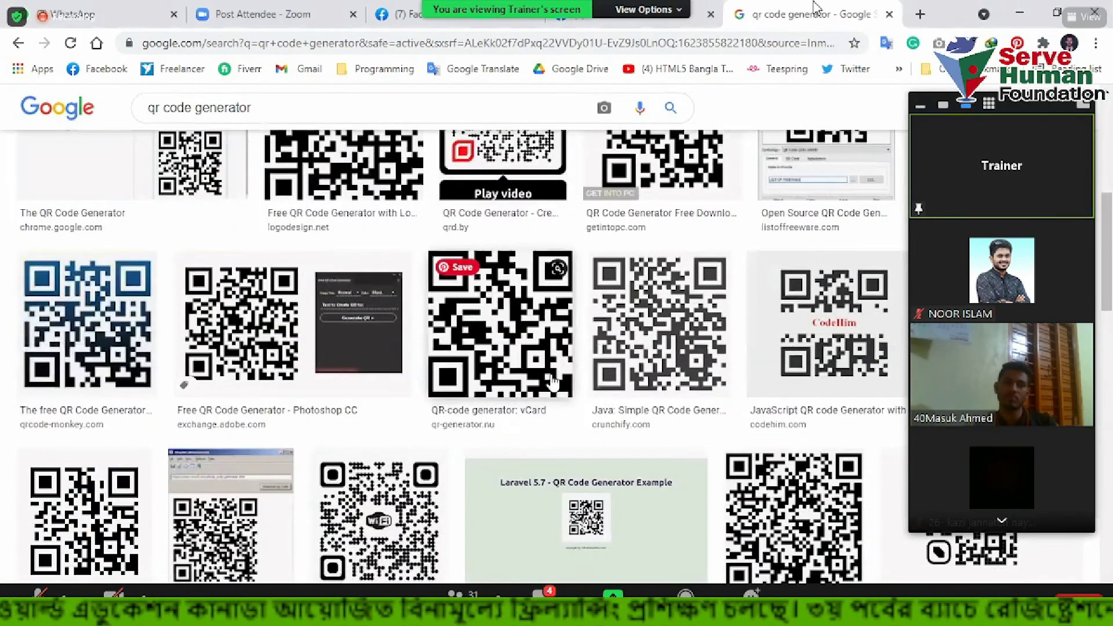
pyautogui.scroll(-3, 405, 378)
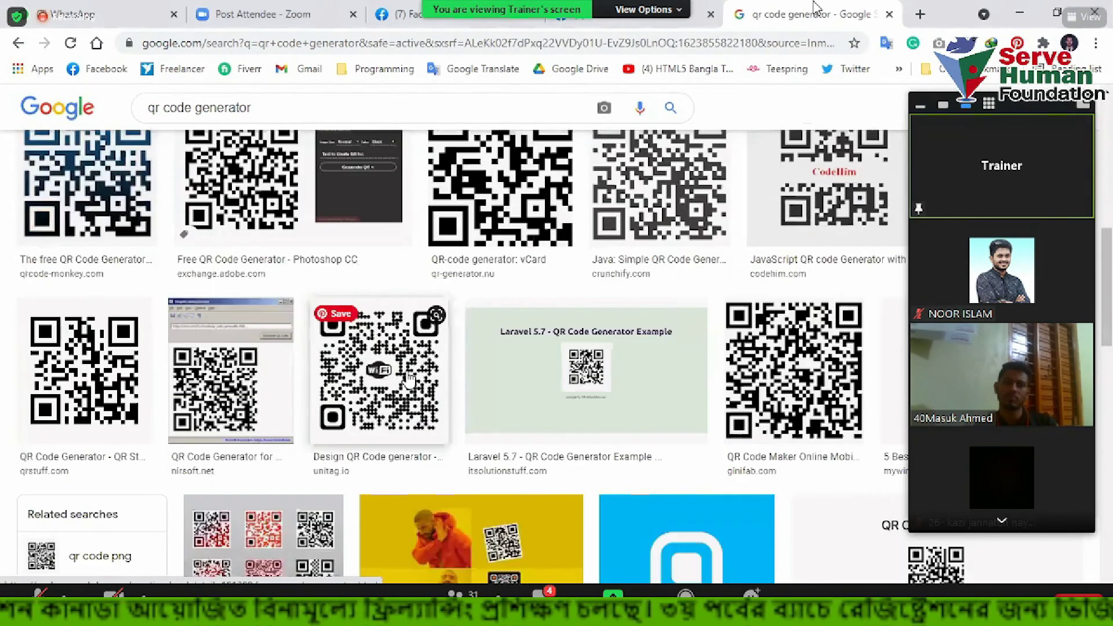
pyautogui.scroll(-2, 409, 378)
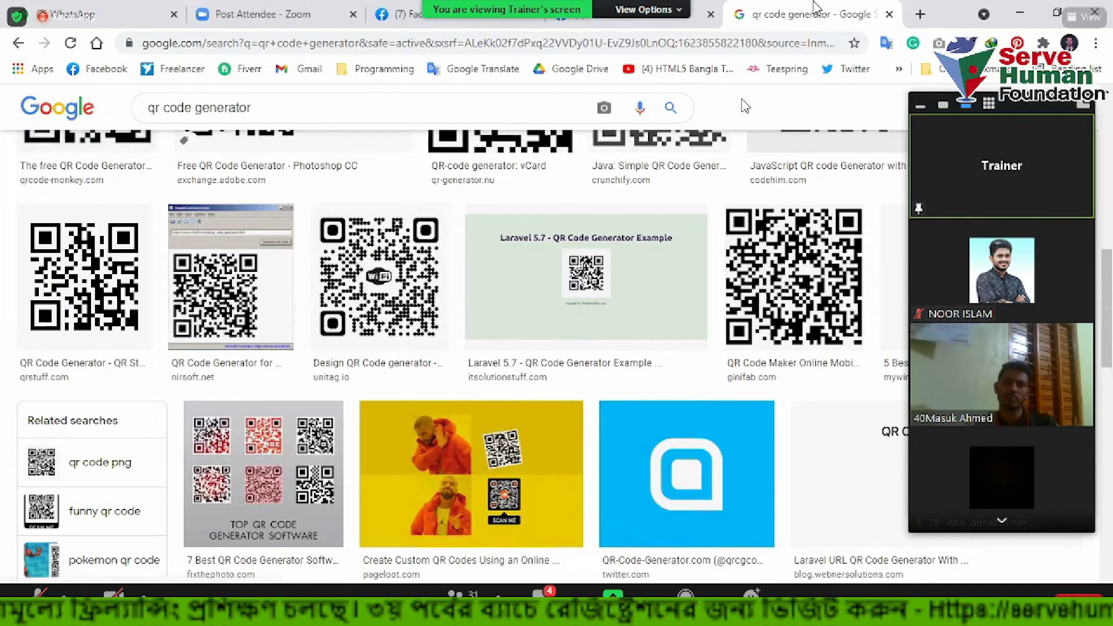
pyautogui.hotkey('ctrl', 't')
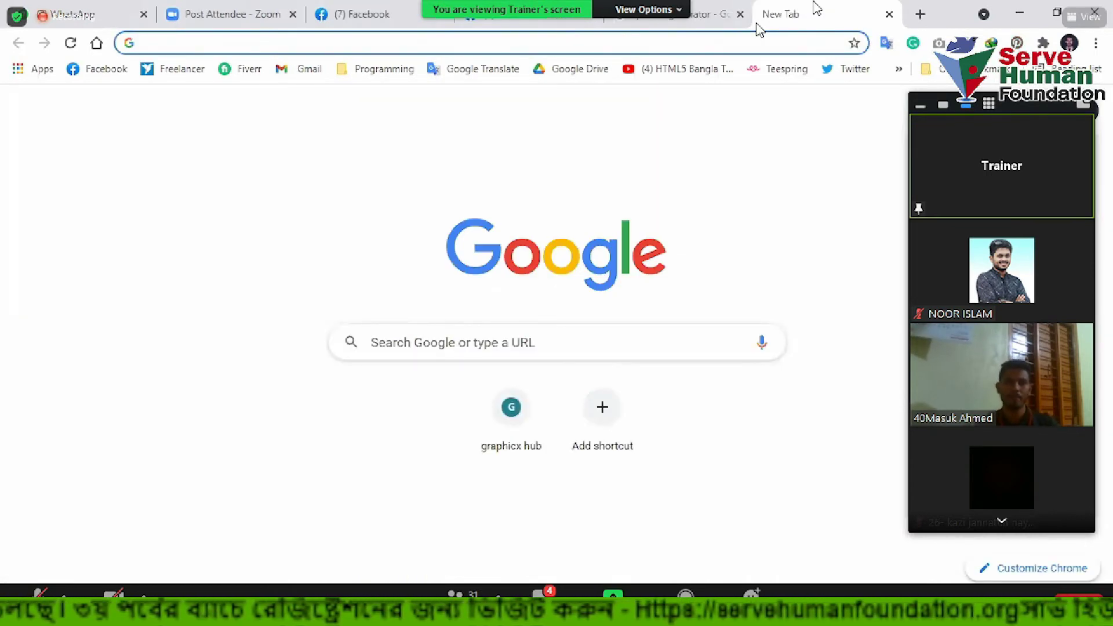
# Search Google Images for 'bar code', preview an EAN barcode result, then leave that tab
pyautogui.write('bar code')
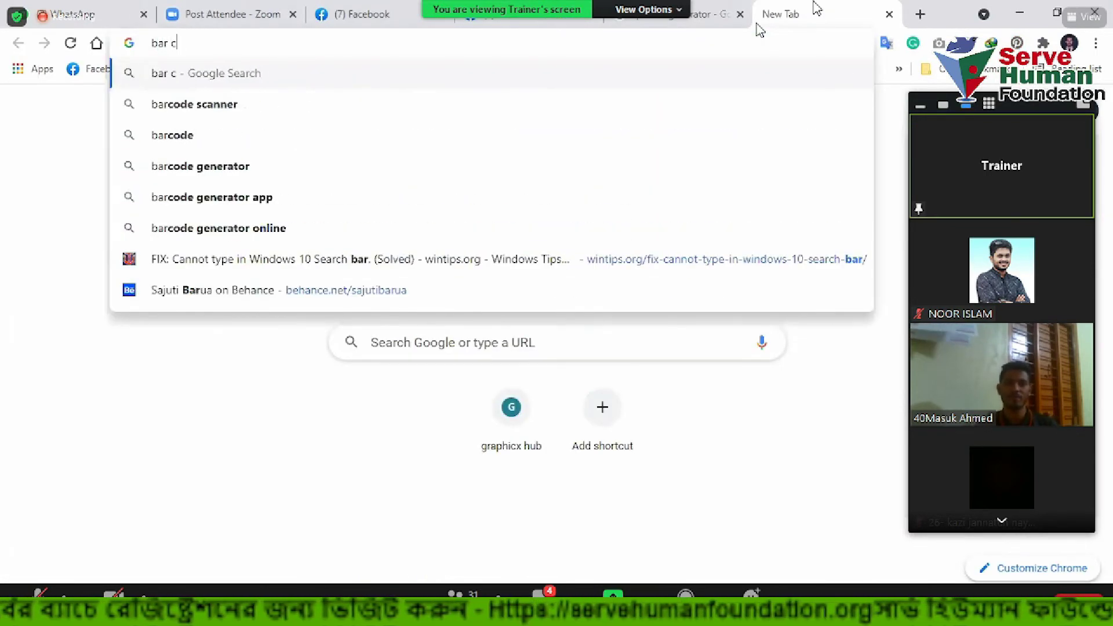
pyautogui.press('Down')
pyautogui.press('Down')
pyautogui.press('Return')
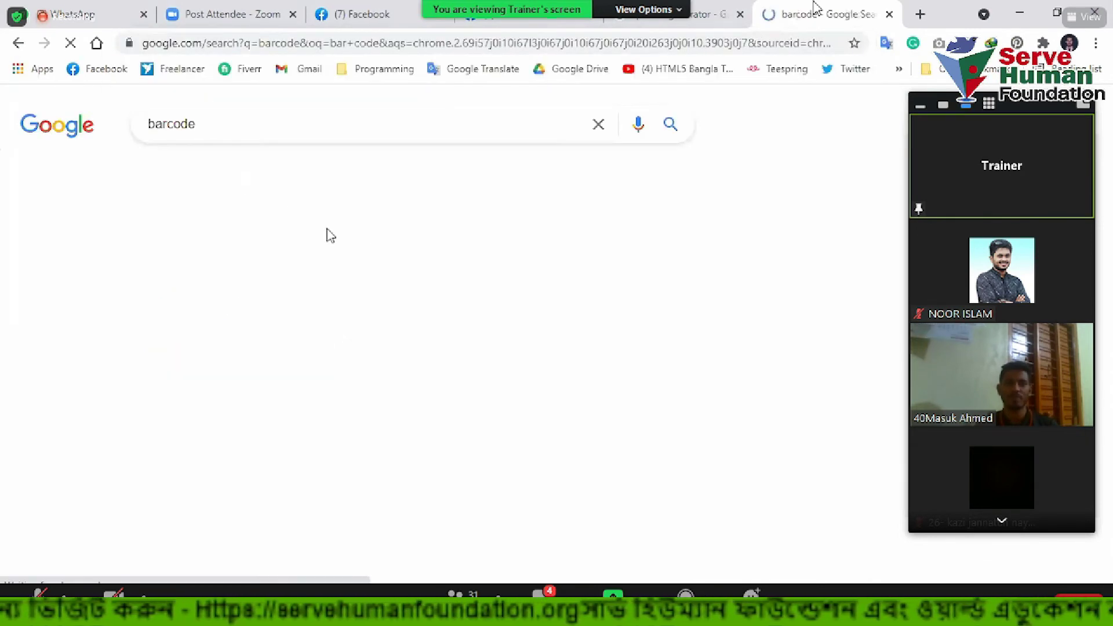
pyautogui.click(238, 175)
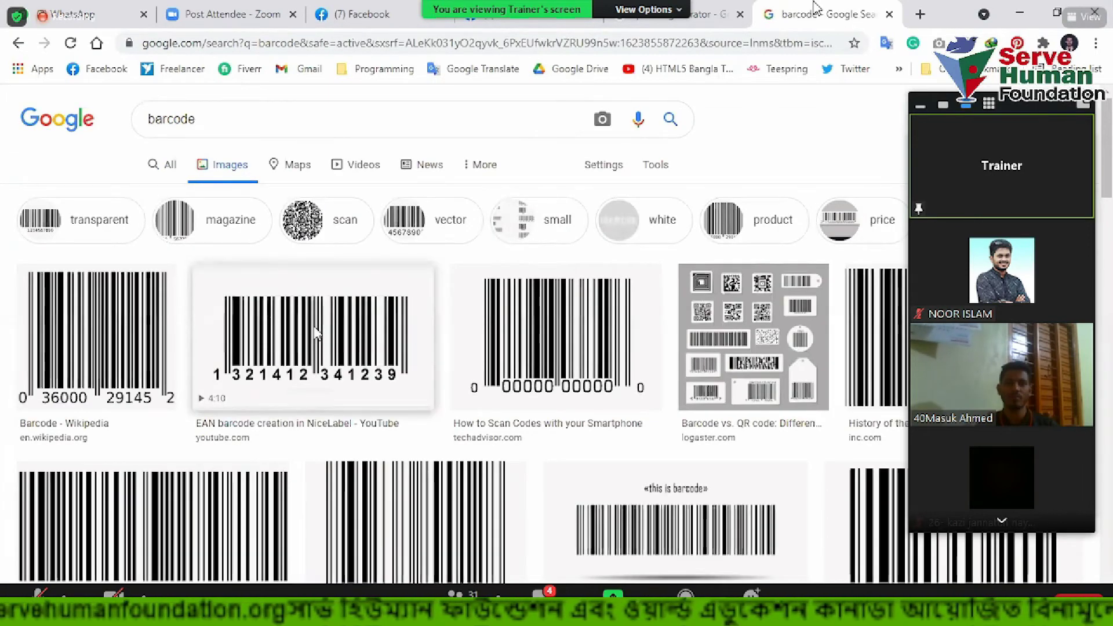
pyautogui.click(315, 330)
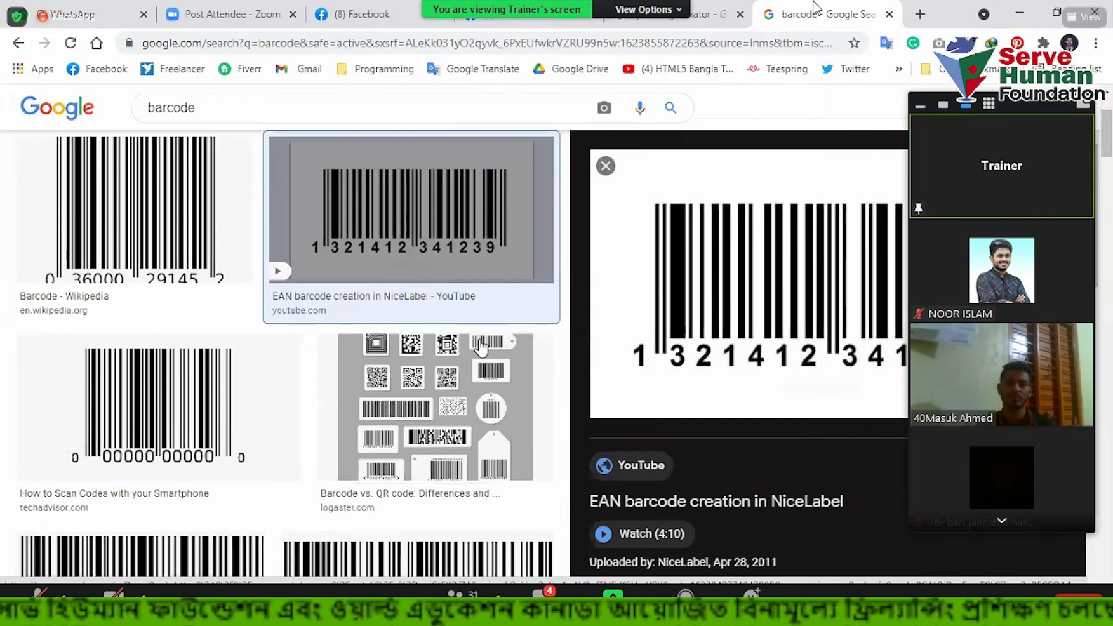
pyautogui.hotkey('ctrl', 'shift', 'Tab')
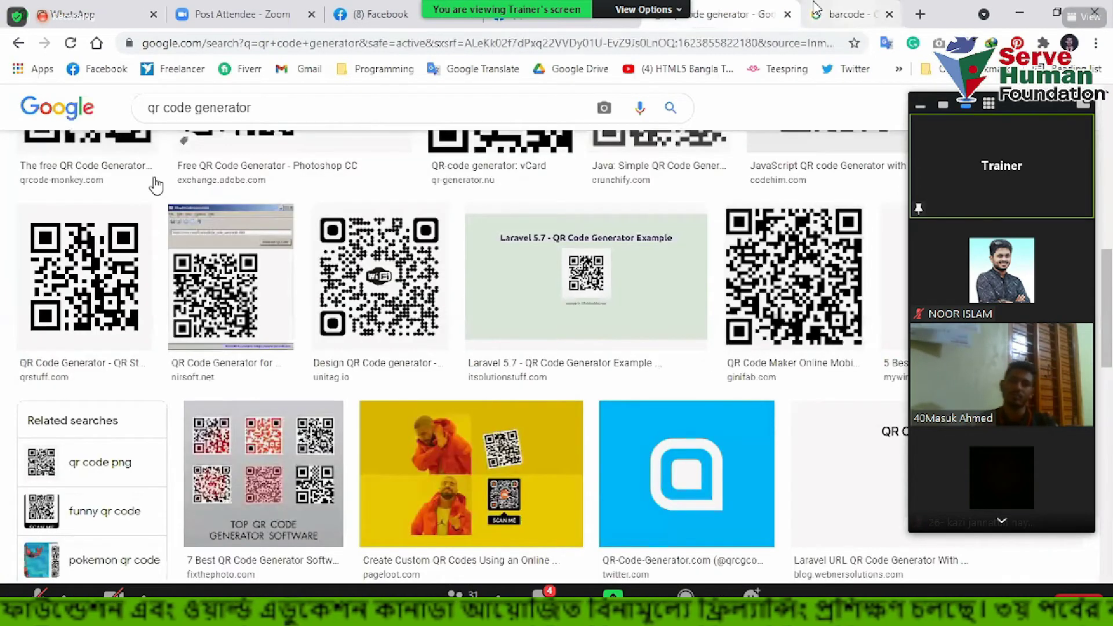
# Back on the 'qr code generator' web results, open qr-code-generator.com and switch to the-qrcode-generator.com
pyautogui.scroll(8, 200, 316)
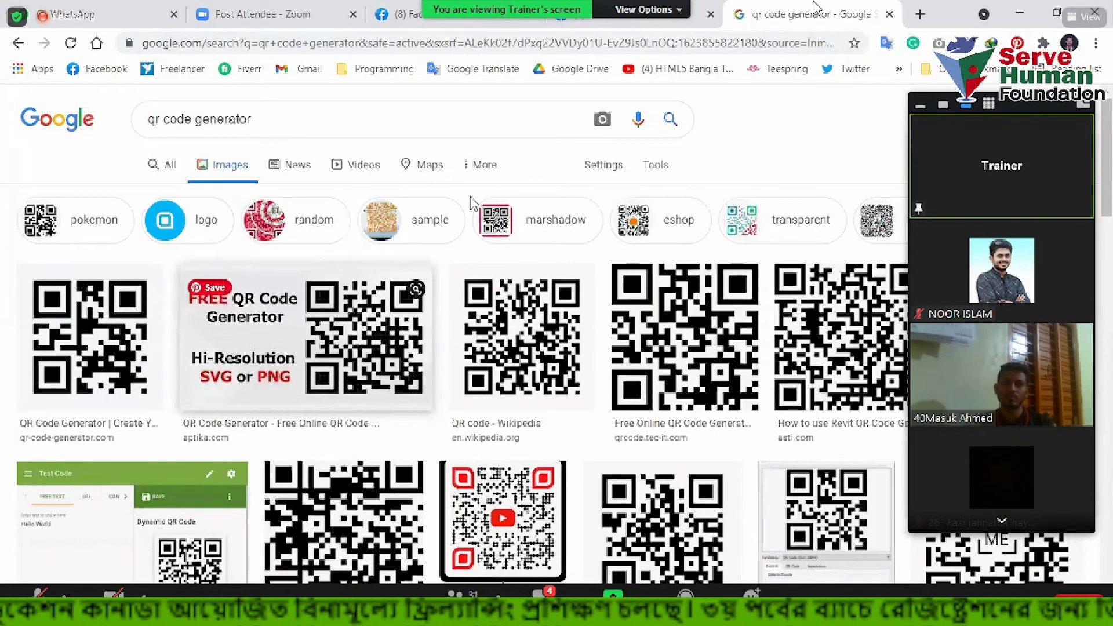
pyautogui.click(162, 165)
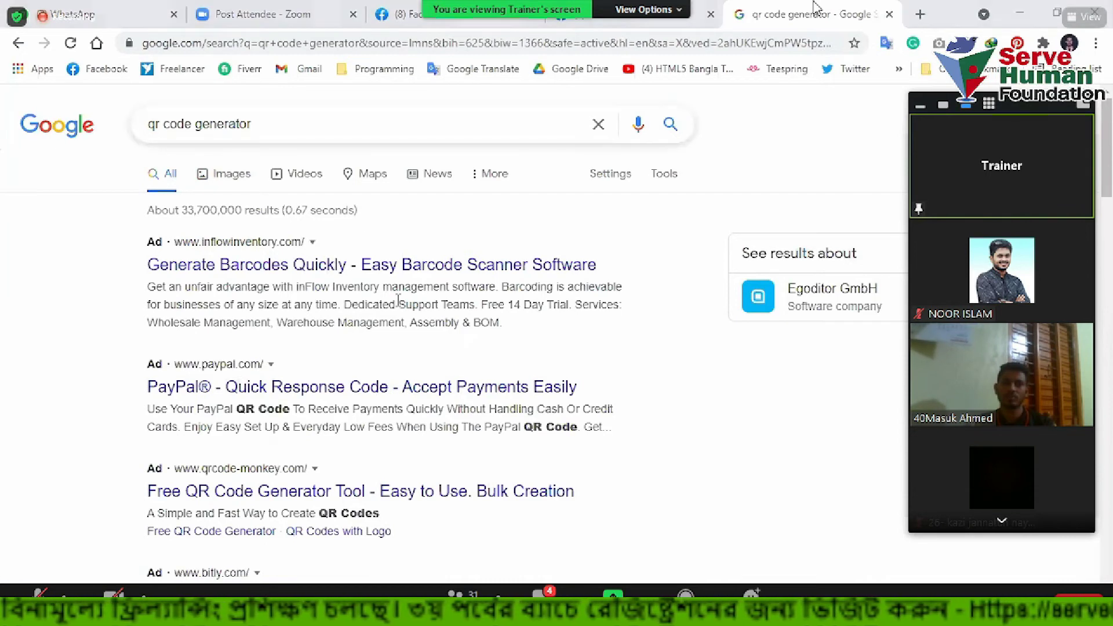
pyautogui.scroll(-6, 119, 255)
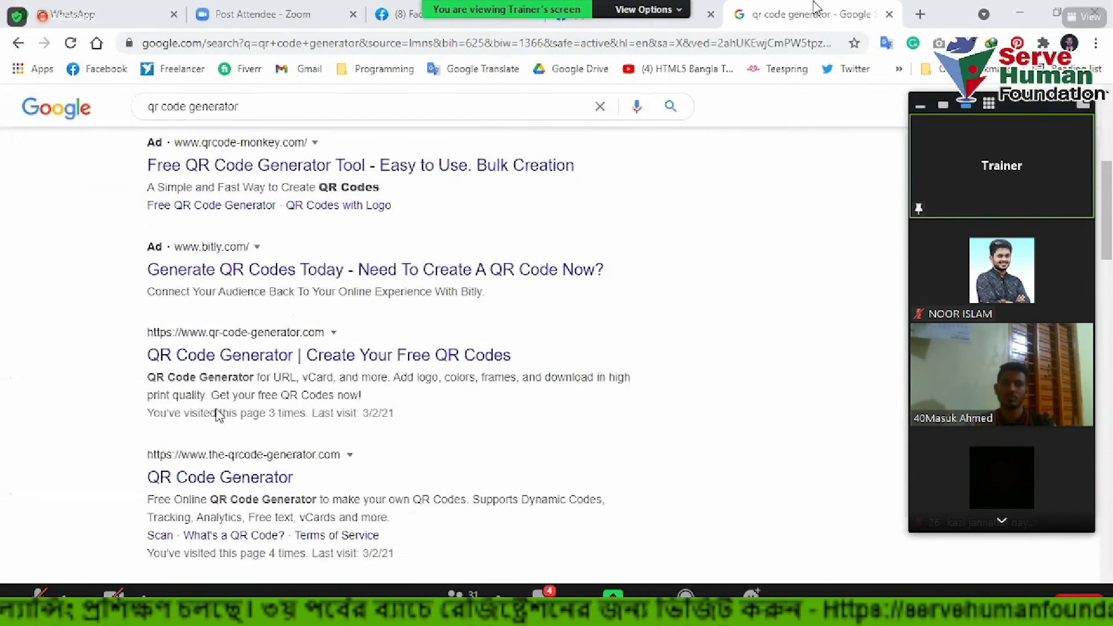
pyautogui.scroll(-1, 236, 392)
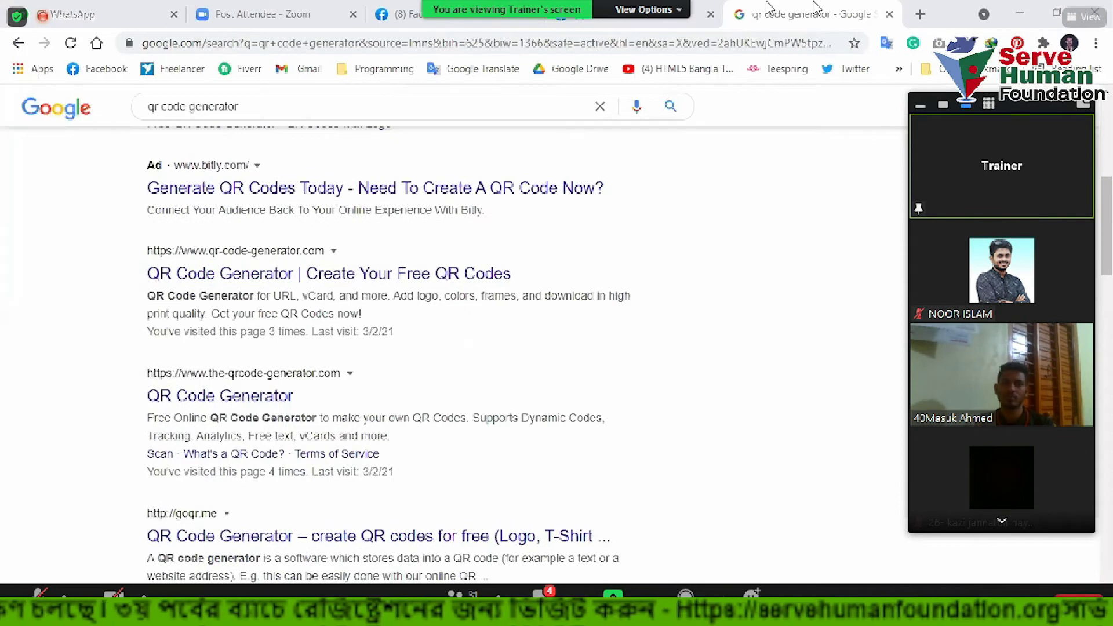
pyautogui.click(328, 273)
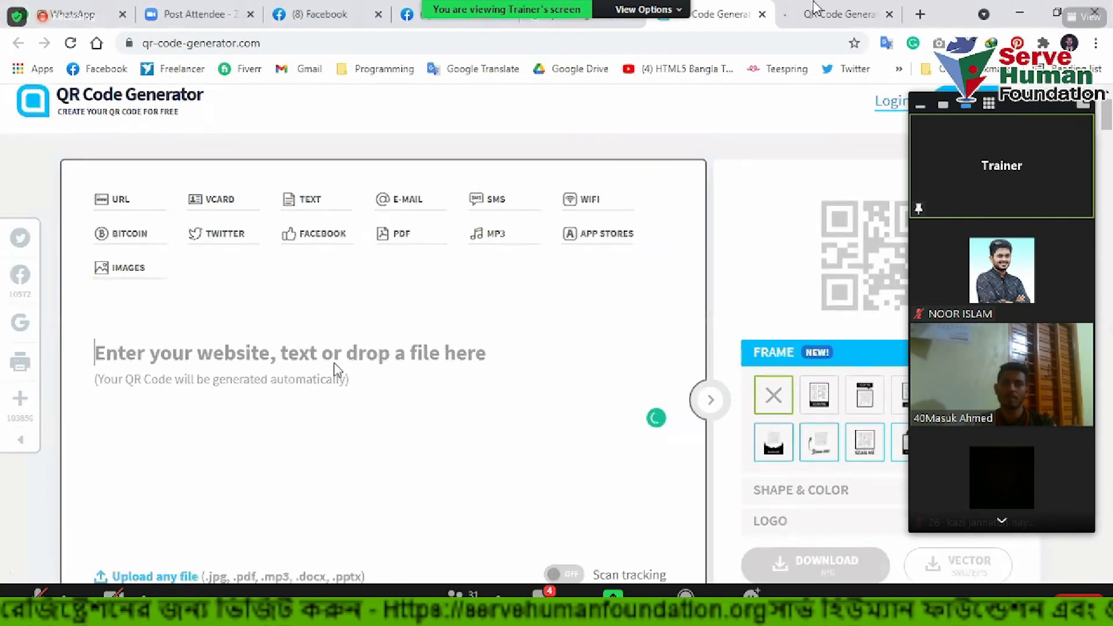
pyautogui.scroll(-4, 335, 367)
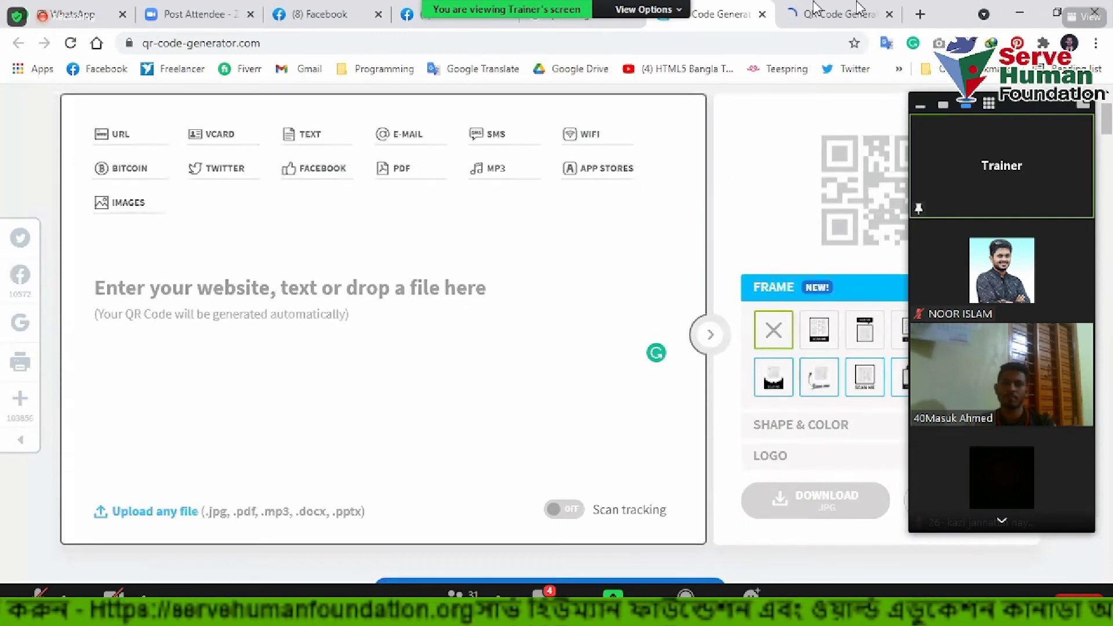
pyautogui.click(817, 13)
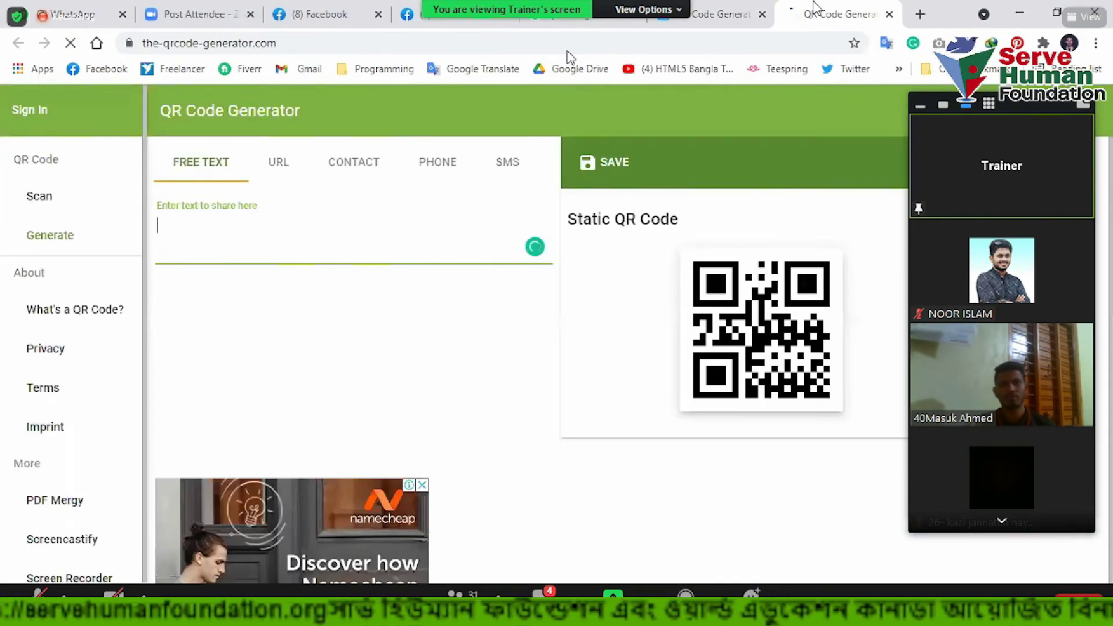
# Close the extra tab and try the URL and contact QR code types
pyautogui.click(763, 14)
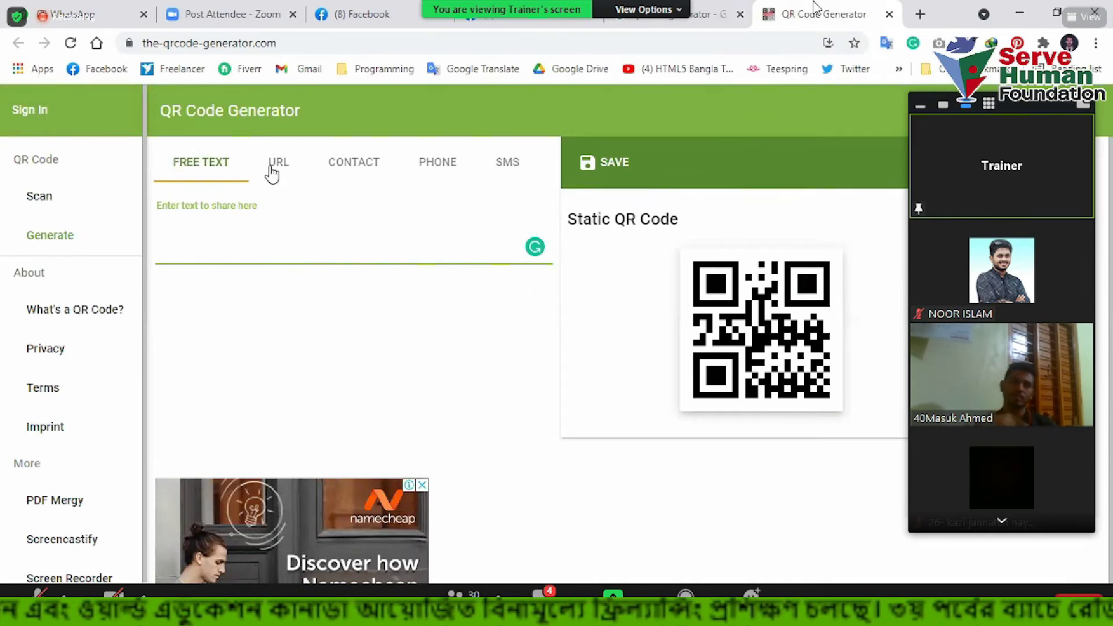
pyautogui.click(292, 169)
pyautogui.click(355, 168)
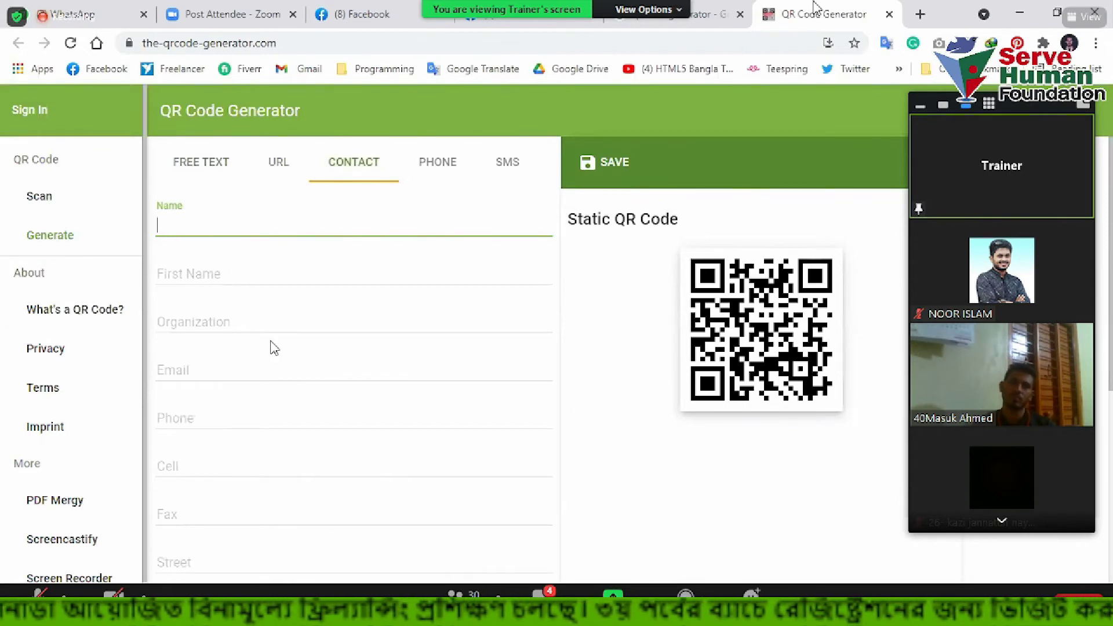
pyautogui.scroll(-4, 231, 313)
pyautogui.scroll(-3, 310, 417)
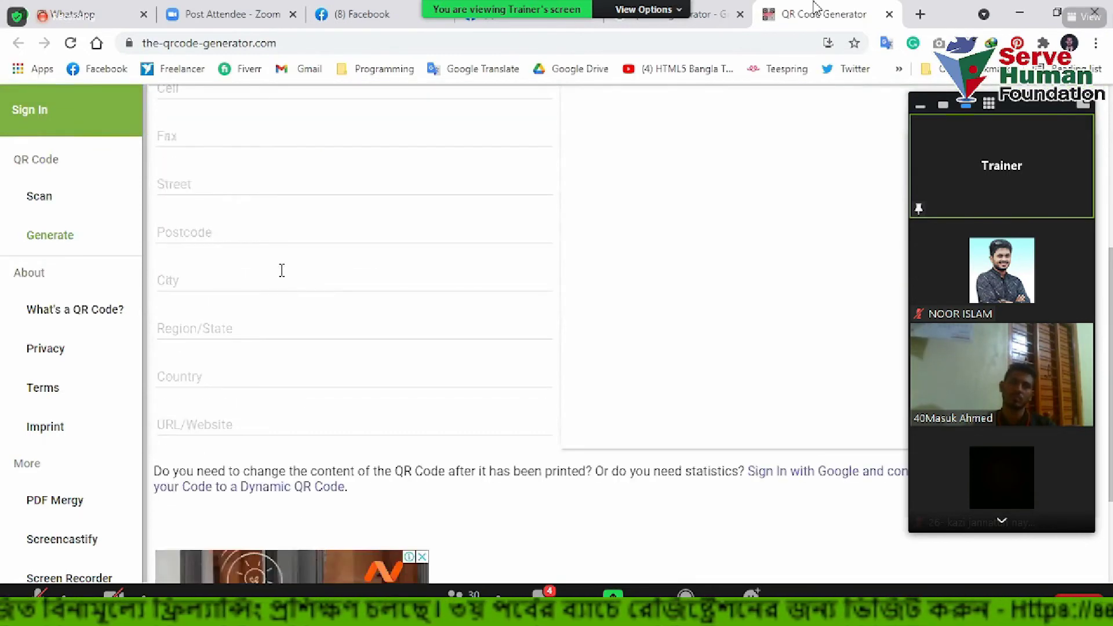
pyautogui.scroll(7, 284, 369)
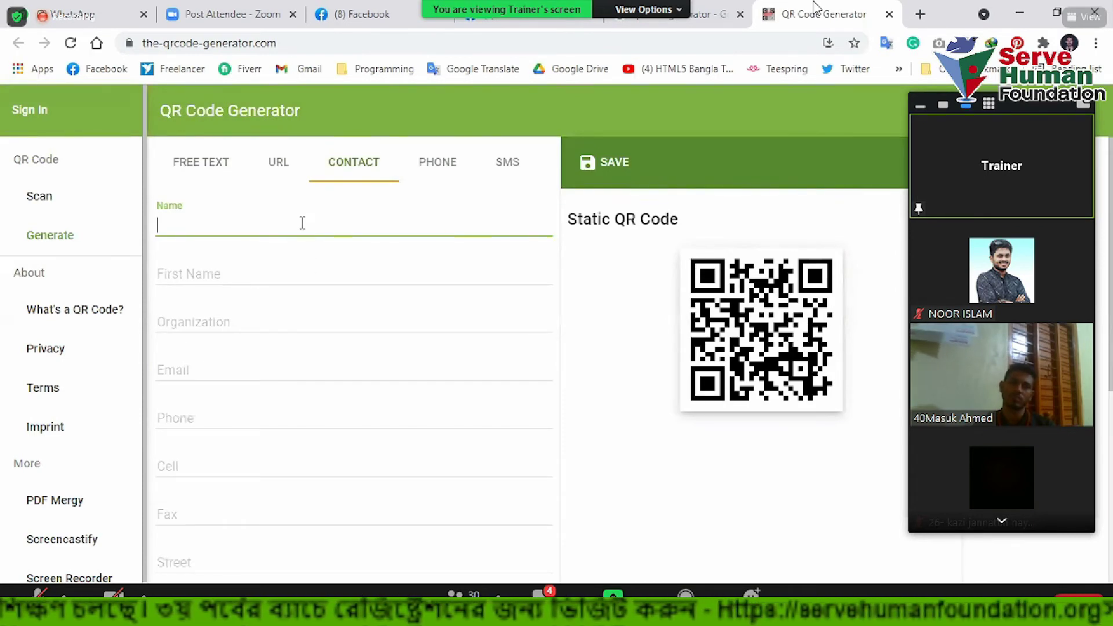
pyautogui.click(184, 226)
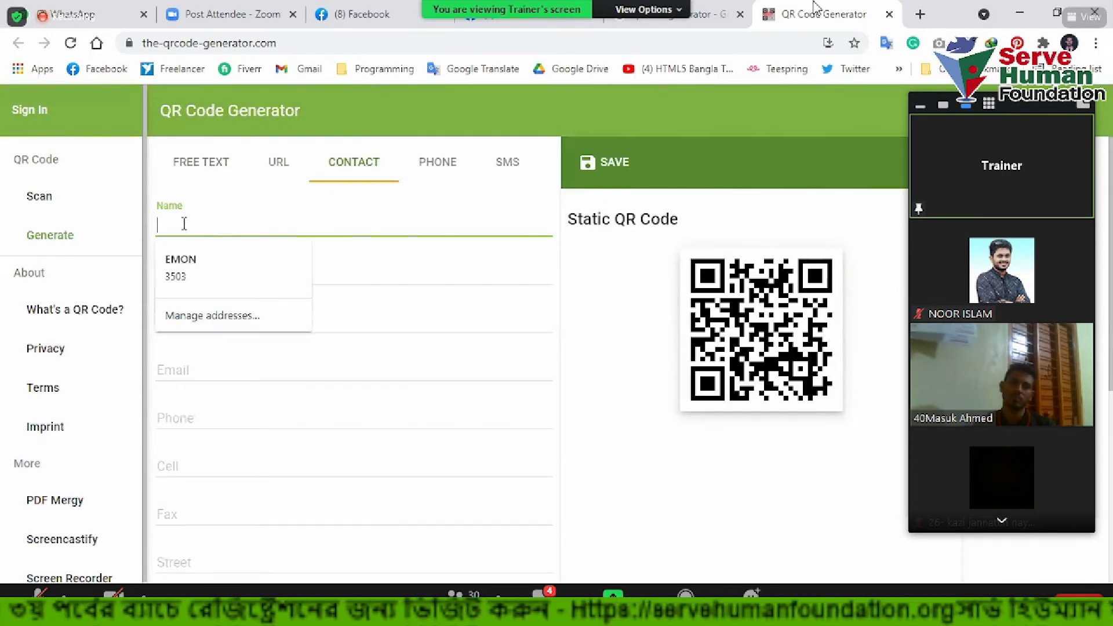
pyautogui.click(335, 213)
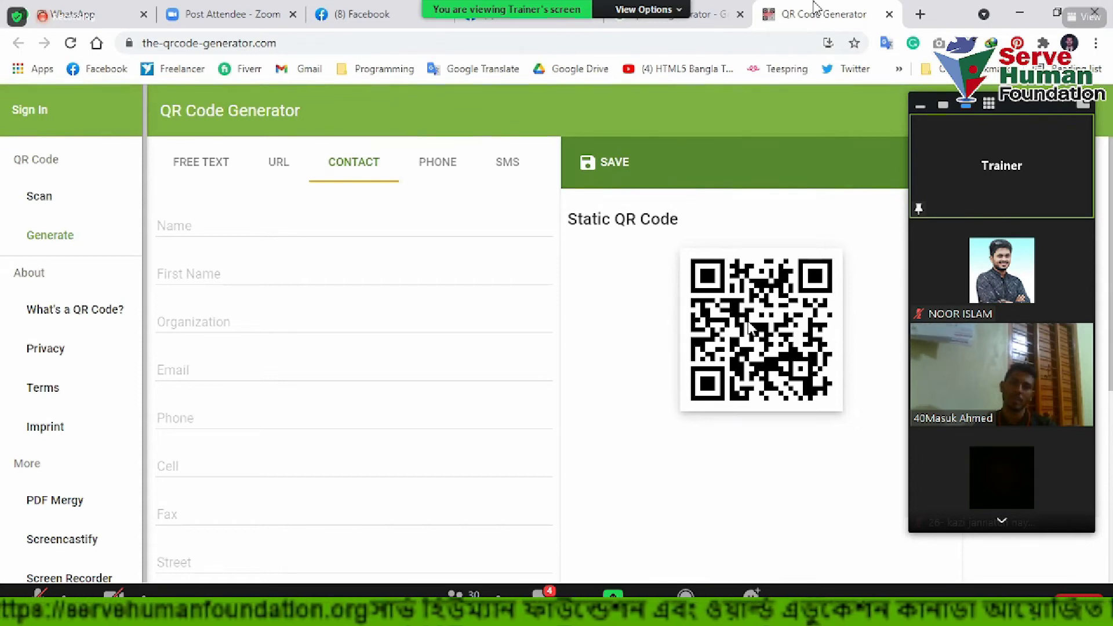
pyautogui.click(279, 174)
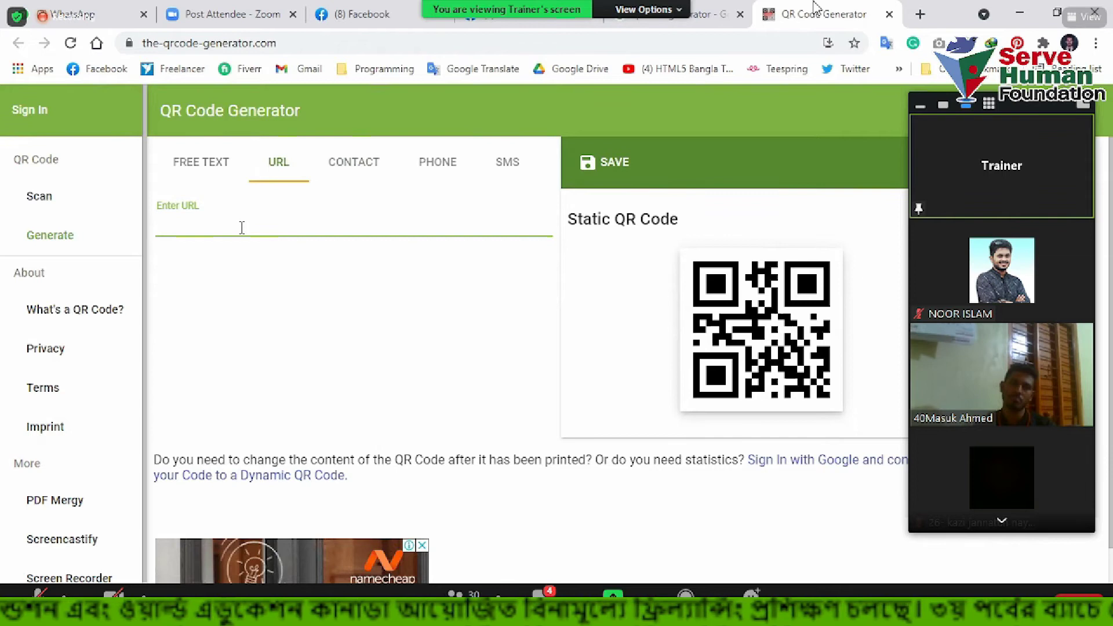
pyautogui.write('w')
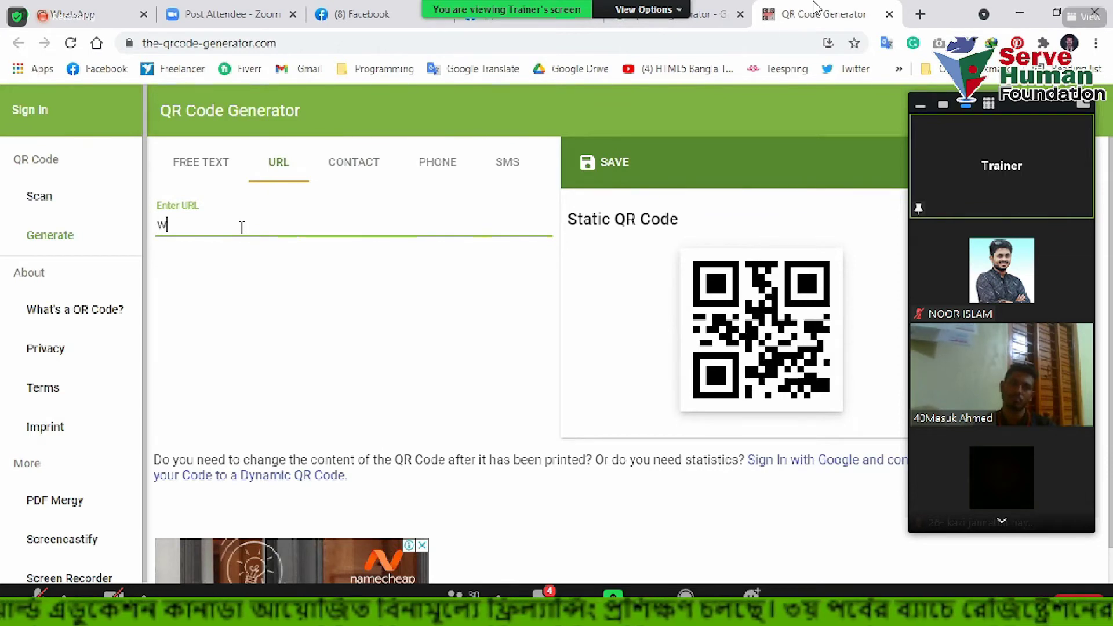
pyautogui.write('ww.facev')
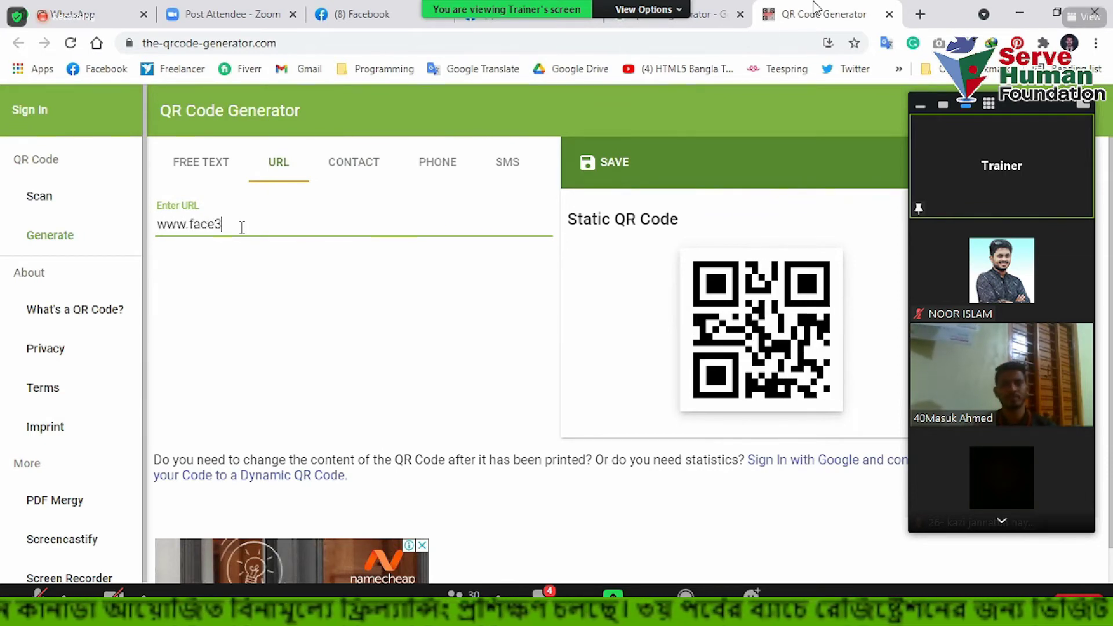
pyautogui.press('BackSpace')
pyautogui.write('book.com')
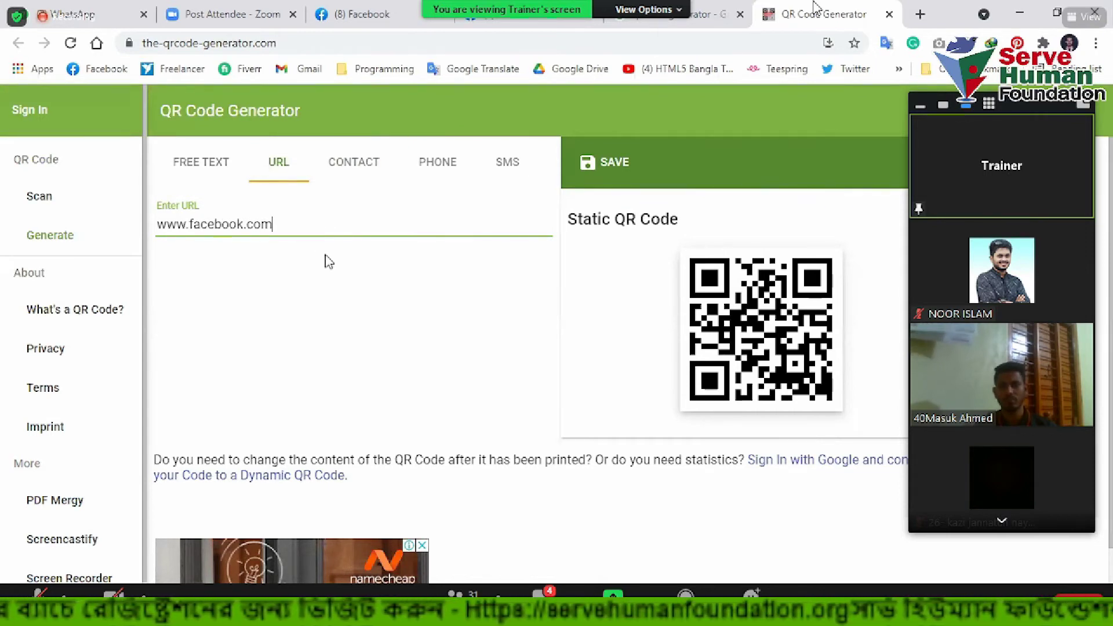
# Download the QR code as EPS named 'qr code', open it in Illustrator and move it left
pyautogui.click(614, 164)
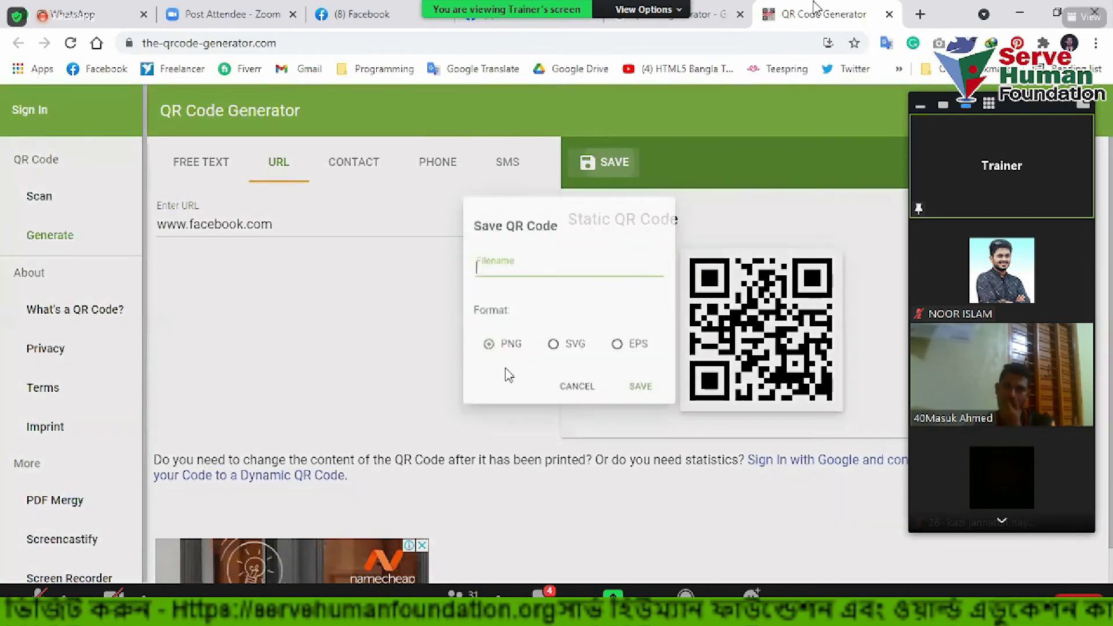
pyautogui.click(636, 407)
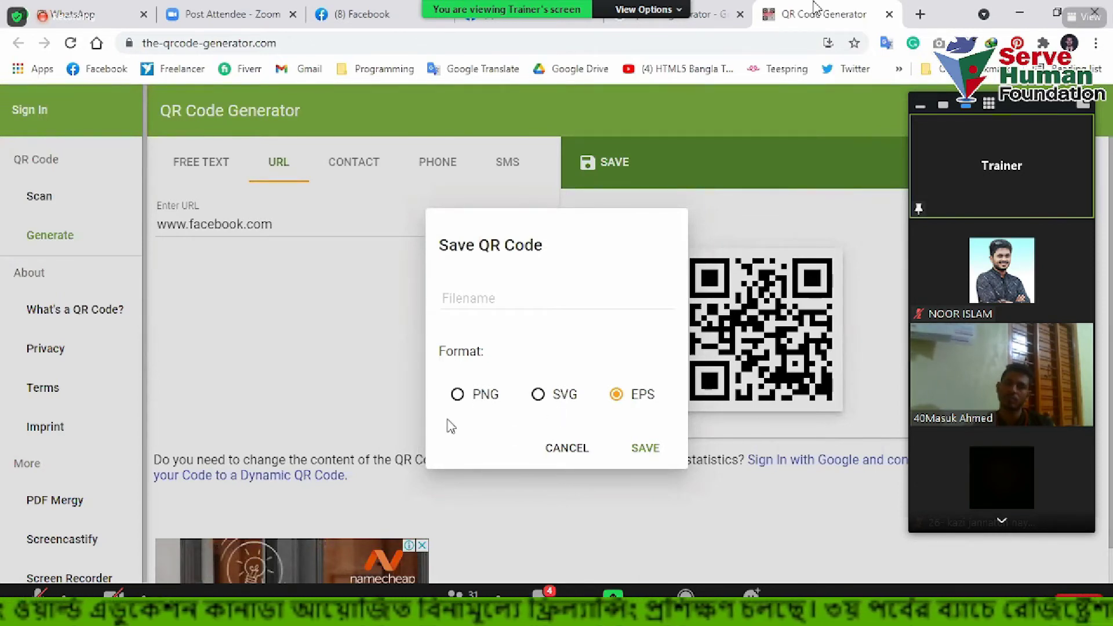
pyautogui.click(517, 300)
pyautogui.write('qr cod')
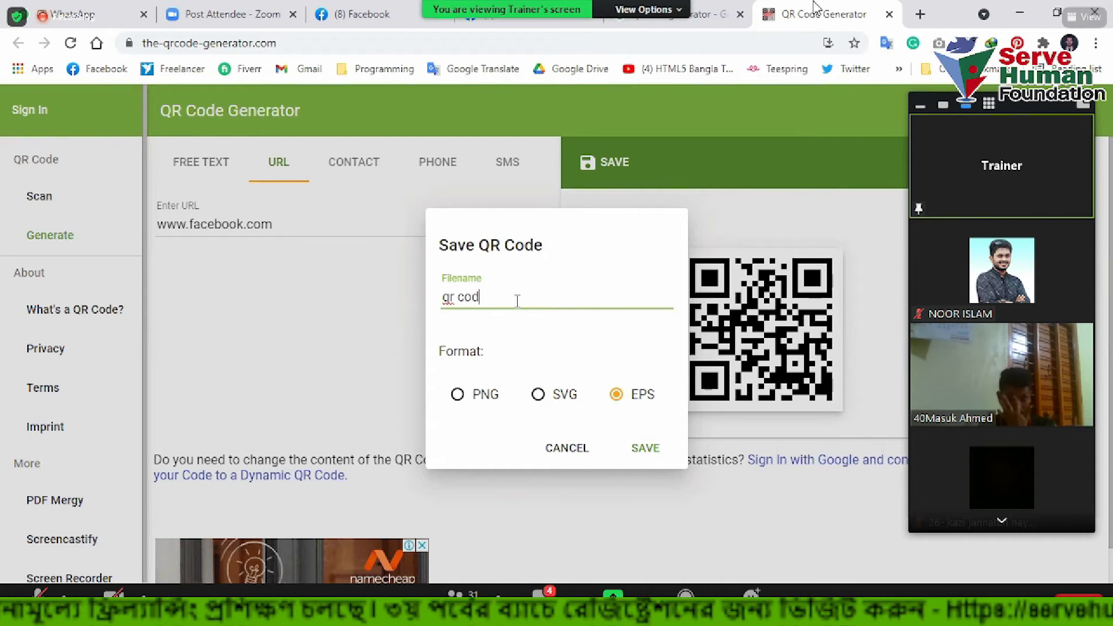
pyautogui.write('e')
pyautogui.click(645, 448)
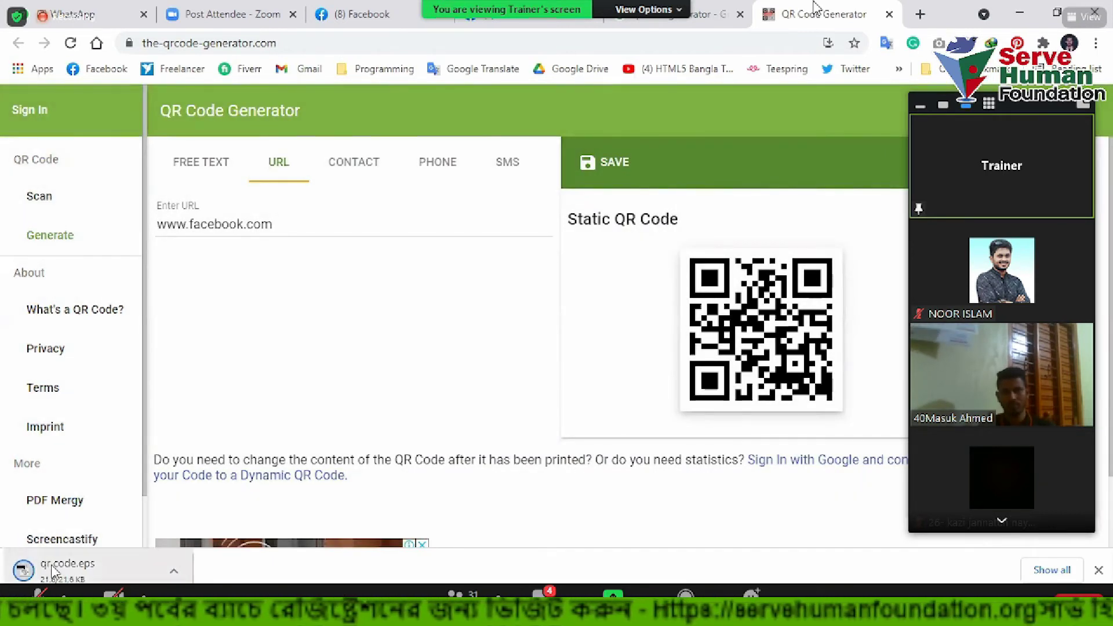
pyautogui.click(52, 571)
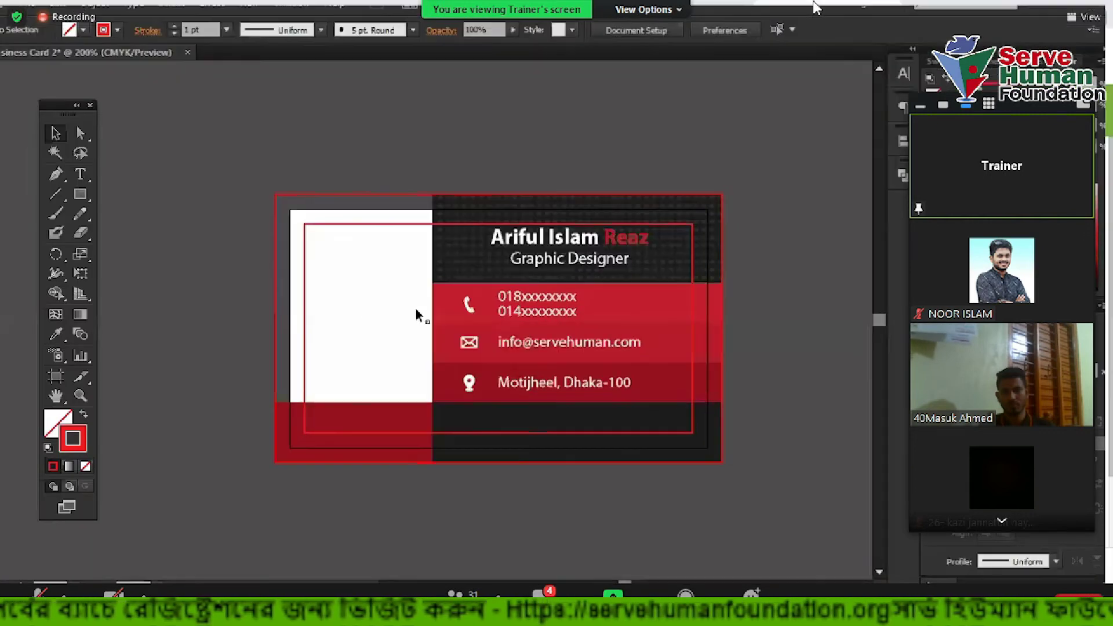
pyautogui.moveTo(487, 328); pyautogui.dragTo(253, 254)
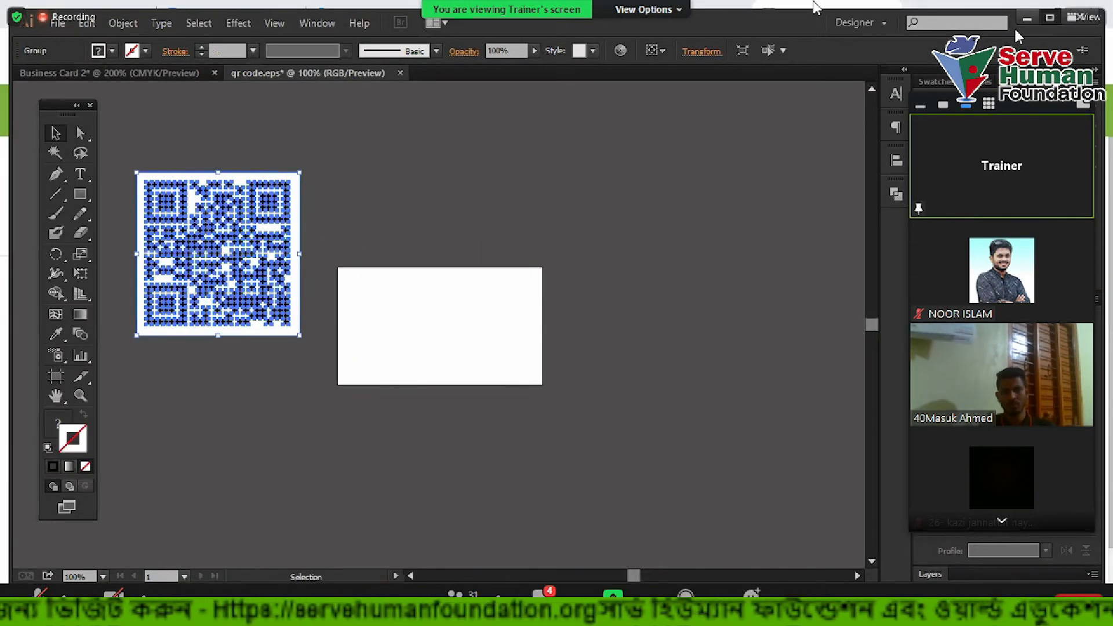
# Maximize Illustrator and ungroup the QR code, test-moving its white background square then undoing
pyautogui.click(1050, 17)
pyautogui.rightClick(240, 206)
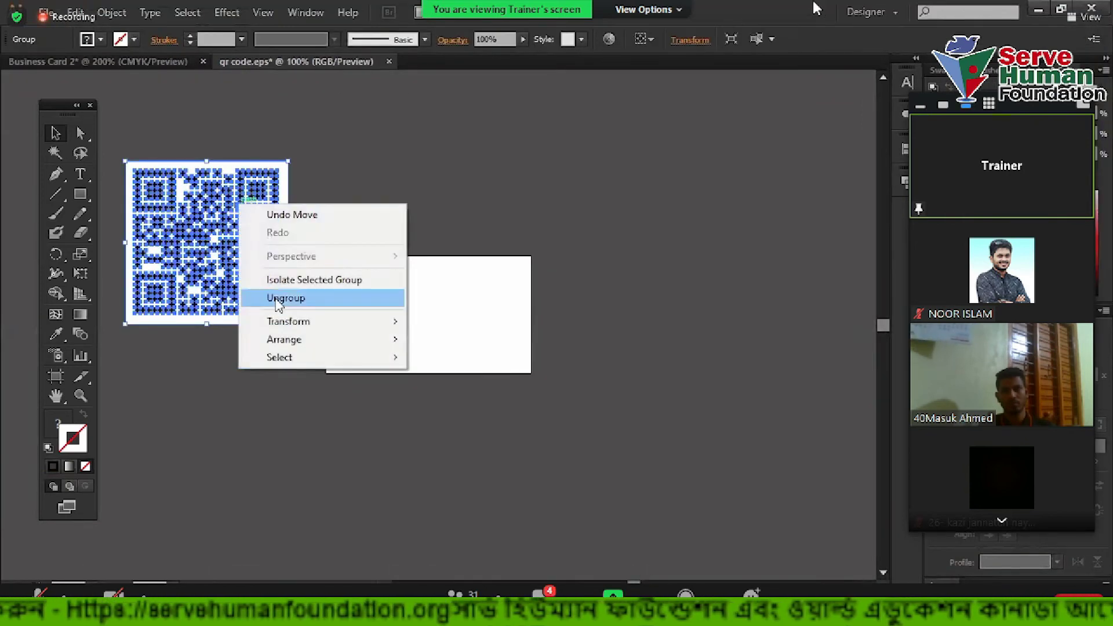
pyautogui.click(308, 297)
pyautogui.click(373, 194)
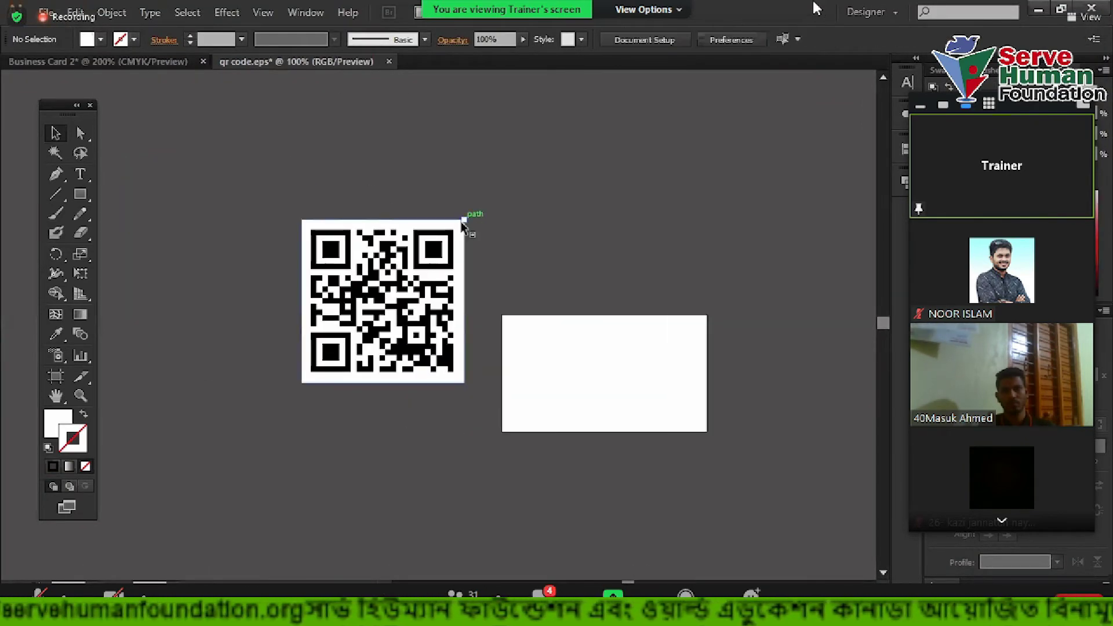
pyautogui.click(462, 226)
pyautogui.moveTo(462, 225); pyautogui.dragTo(289, 197)
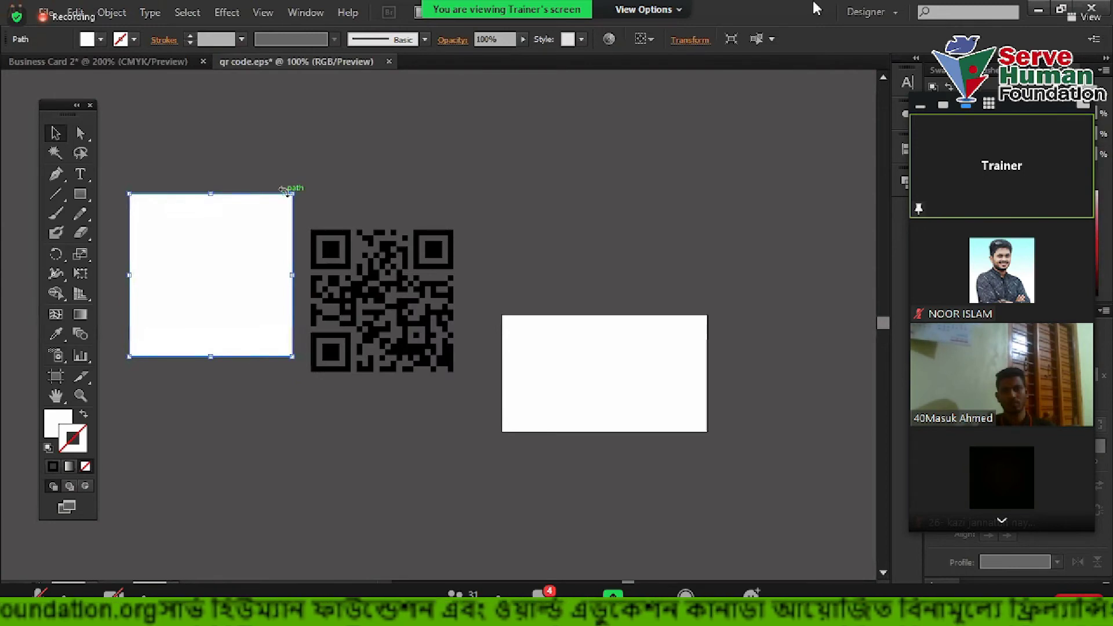
pyautogui.hotkey('ctrl', 'z')
pyautogui.click(407, 164)
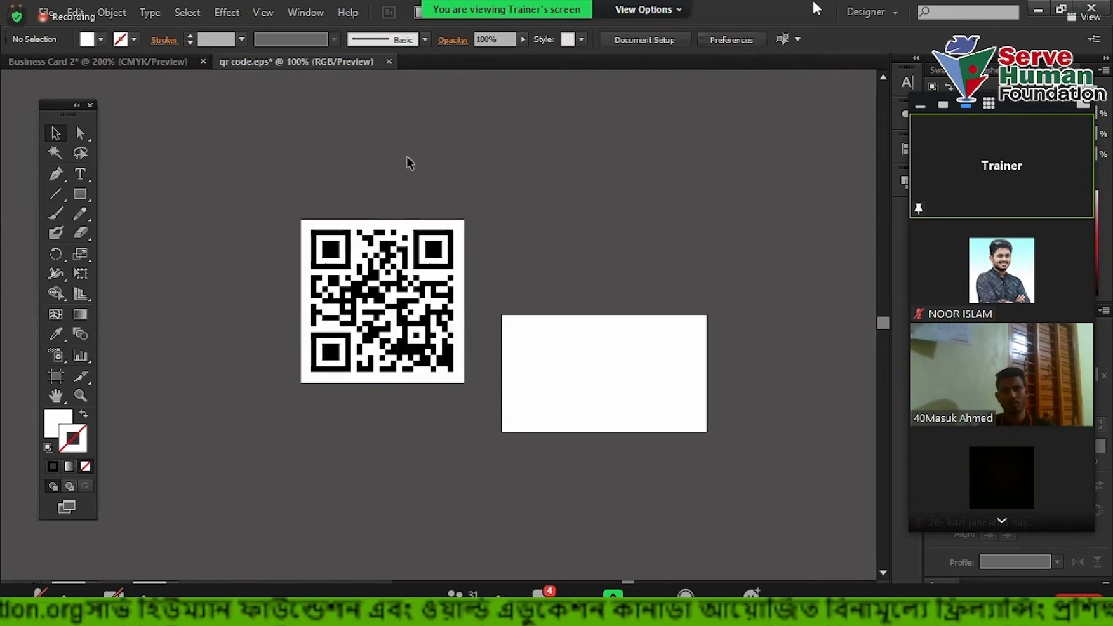
# Zoom to 200% and select the QR modules without the white background, undoing a trial move
pyautogui.click(330, 255)
pyautogui.hotkey('ctrl', '=')
pyautogui.moveTo(229, 139); pyautogui.dragTo(649, 488)
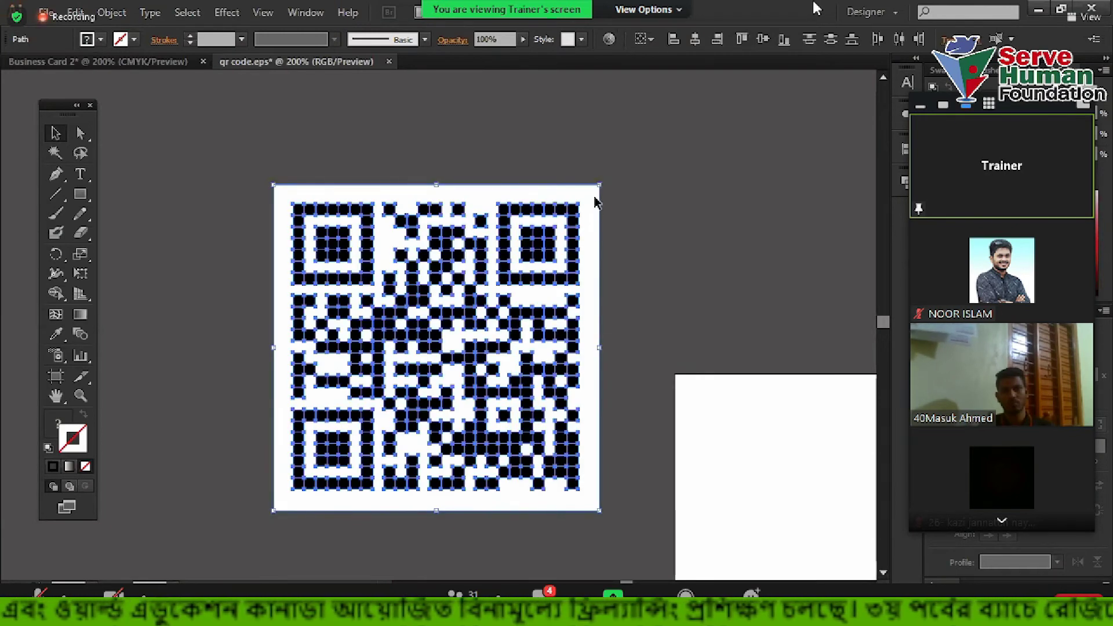
pyautogui.keyDown('shift'); pyautogui.click(597, 202); pyautogui.keyUp('shift')
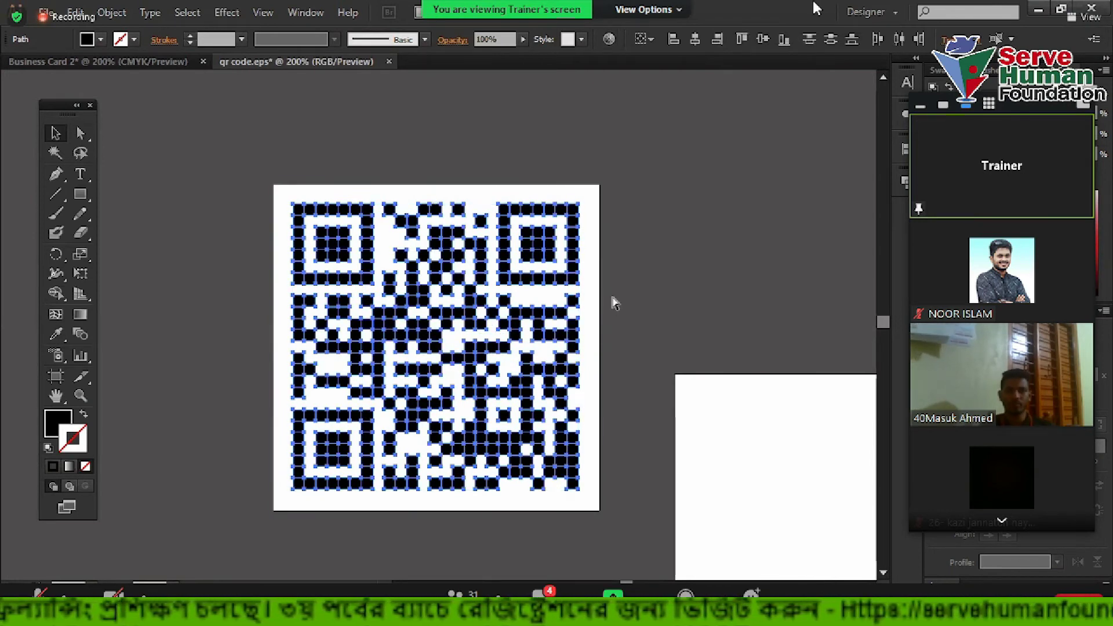
pyautogui.click(802, 219)
pyautogui.moveTo(539, 241); pyautogui.dragTo(387, 259)
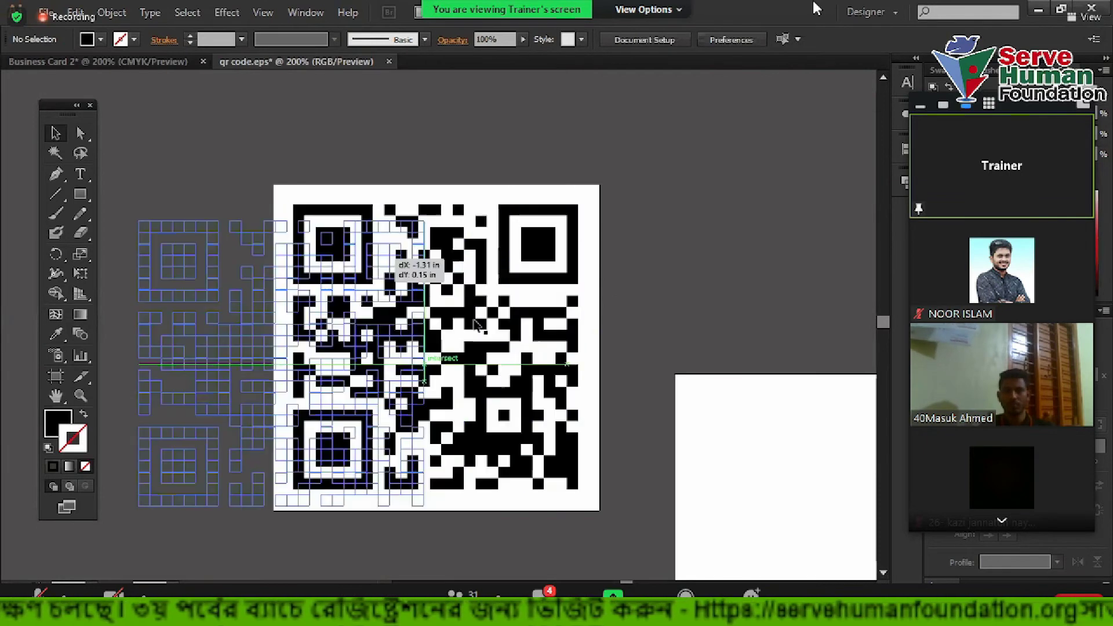
pyautogui.moveTo(476, 325); pyautogui.dragTo(476, 325)
pyautogui.hotkey('ctrl', 'z')
# Marquee-select the whole QR code and return to the Business Card 2 document
pyautogui.moveTo(643, 446); pyautogui.dragTo(284, 236)
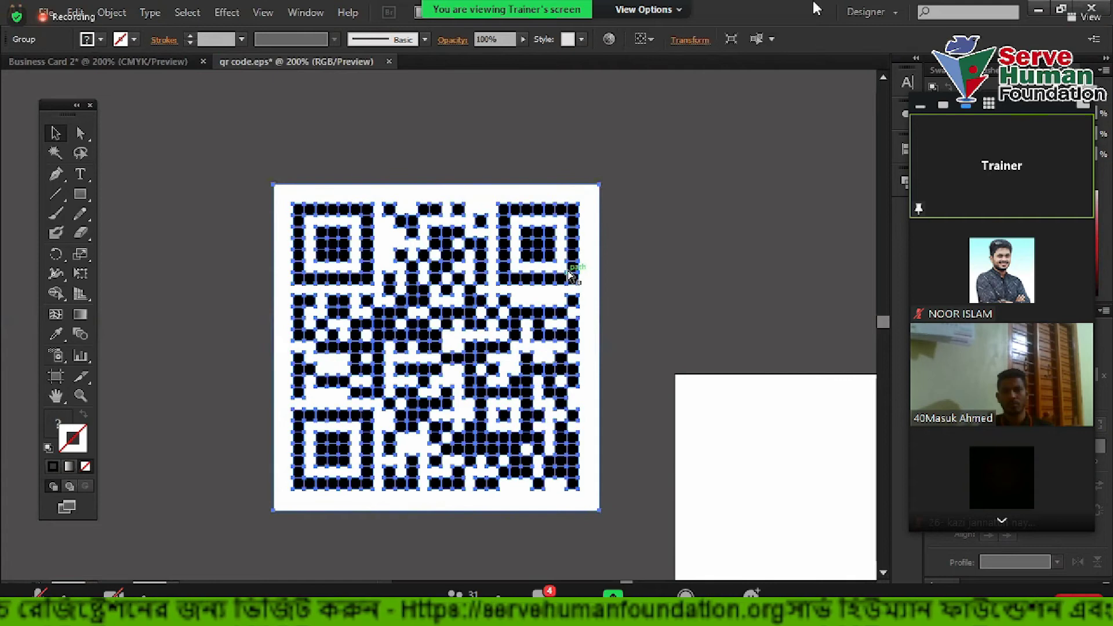
pyautogui.rightClick(418, 242)
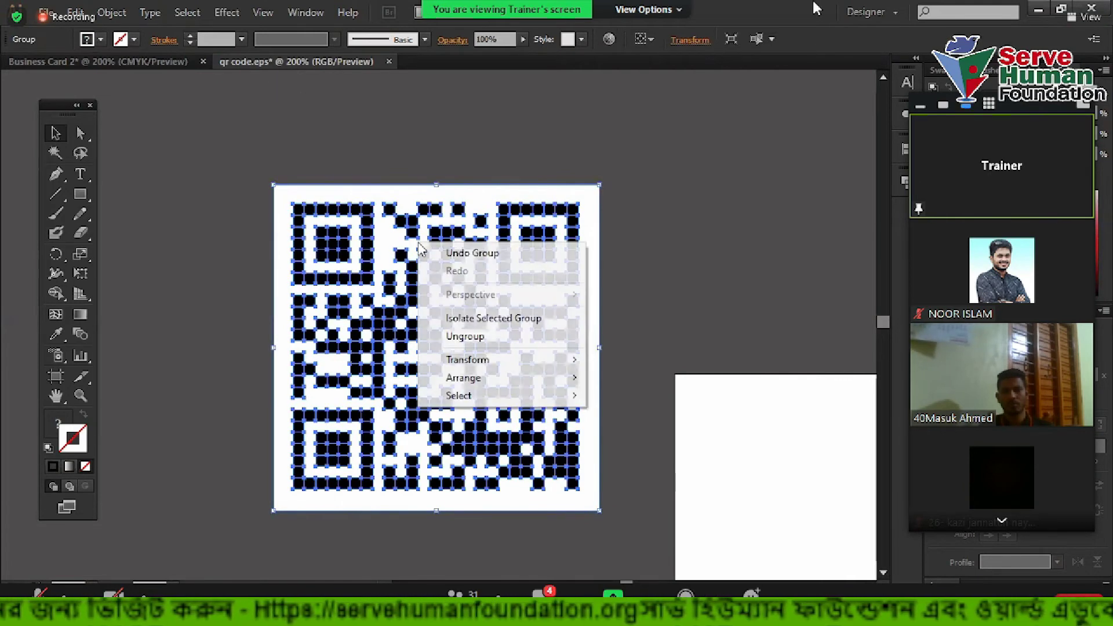
pyautogui.click(248, 145)
pyautogui.moveTo(172, 116); pyautogui.dragTo(654, 440)
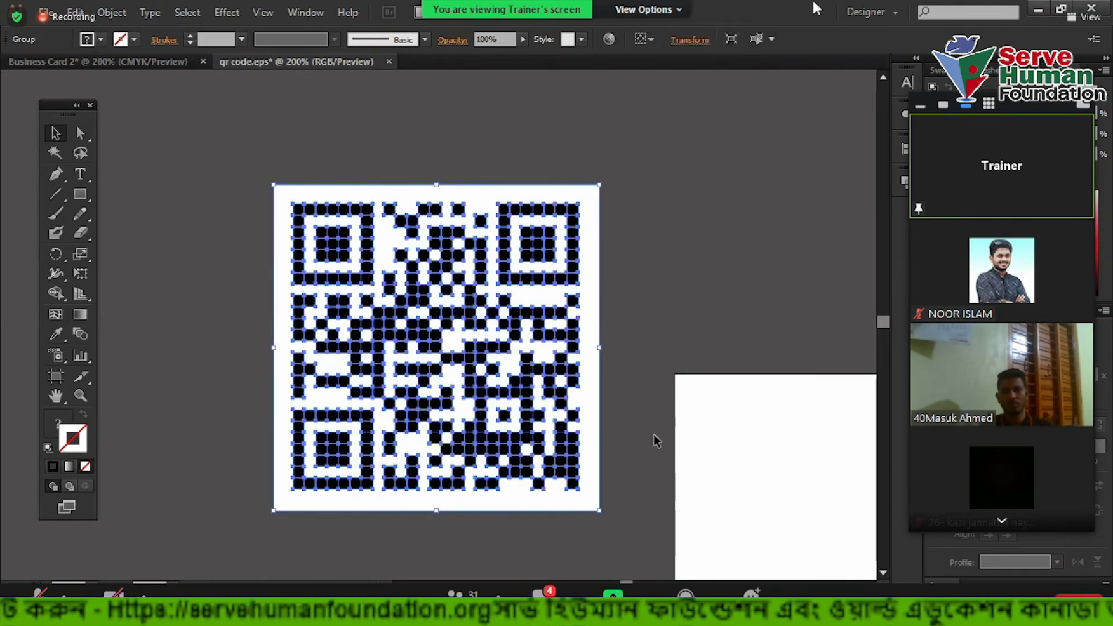
pyautogui.click(103, 60)
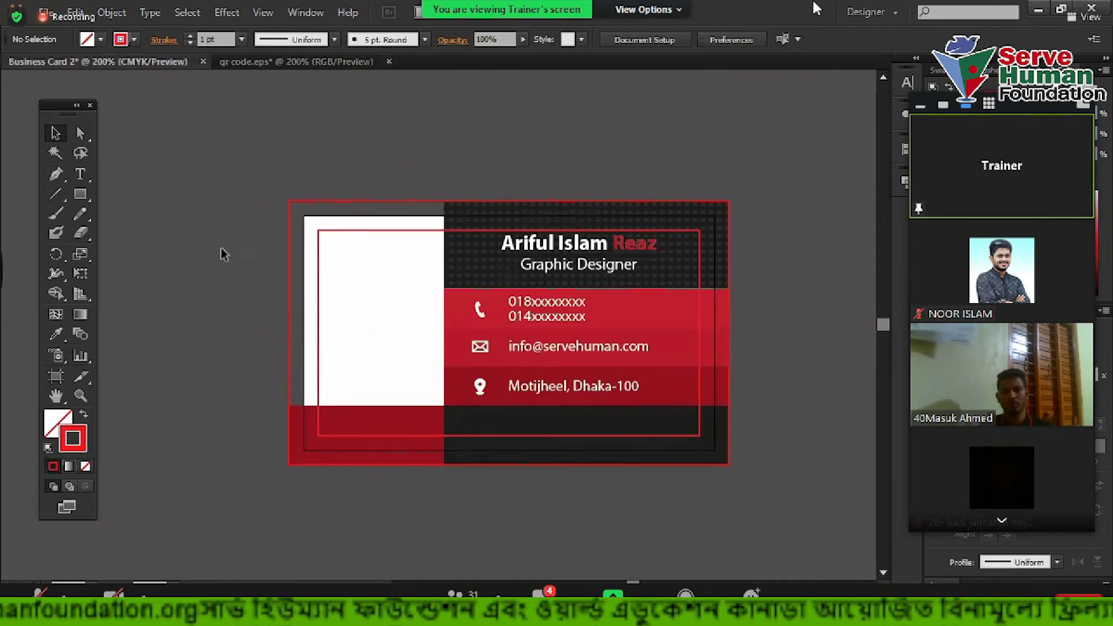
# Paste the QR code left of the card, delete a stray black circle, and shrink the code
pyautogui.hotkey('ctrl', 'v')
pyautogui.moveTo(503, 305); pyautogui.dragTo(208, 275)
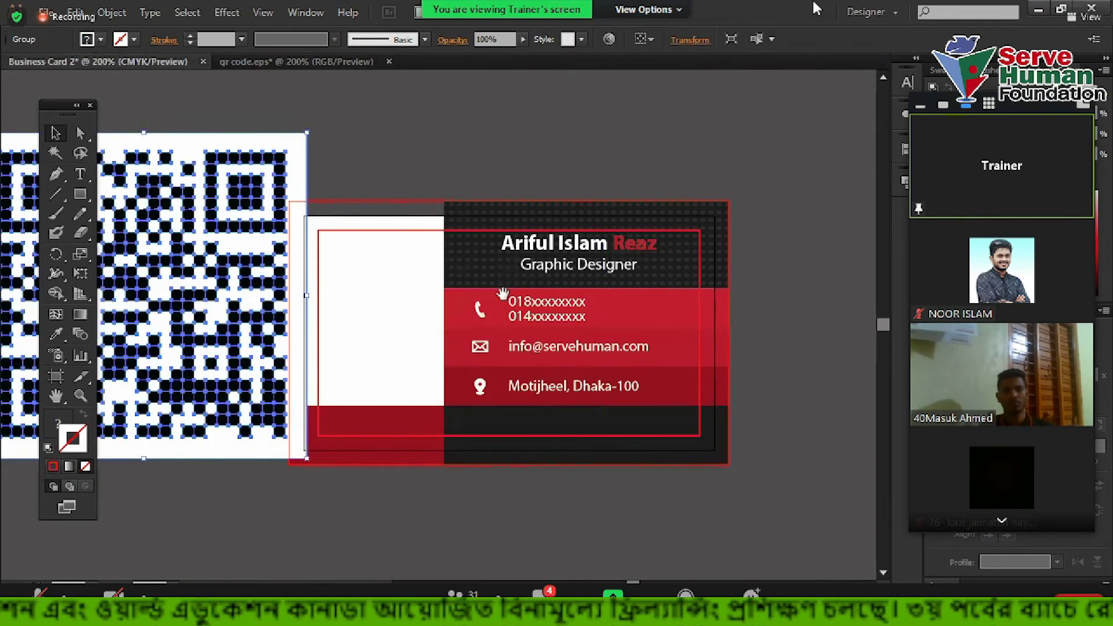
pyautogui.hscroll(-8, 283, 172)
pyautogui.moveTo(284, 172); pyautogui.dragTo(375, 308)
pyautogui.press('Delete')
pyautogui.click(659, 241)
pyautogui.moveTo(814, 183); pyautogui.dragTo(707, 288)
pyautogui.click(784, 281)
# Pan and zoom around the card to inspect the QR code and its top-right finder pattern
pyautogui.moveTo(783, 281); pyautogui.dragTo(629, 269)
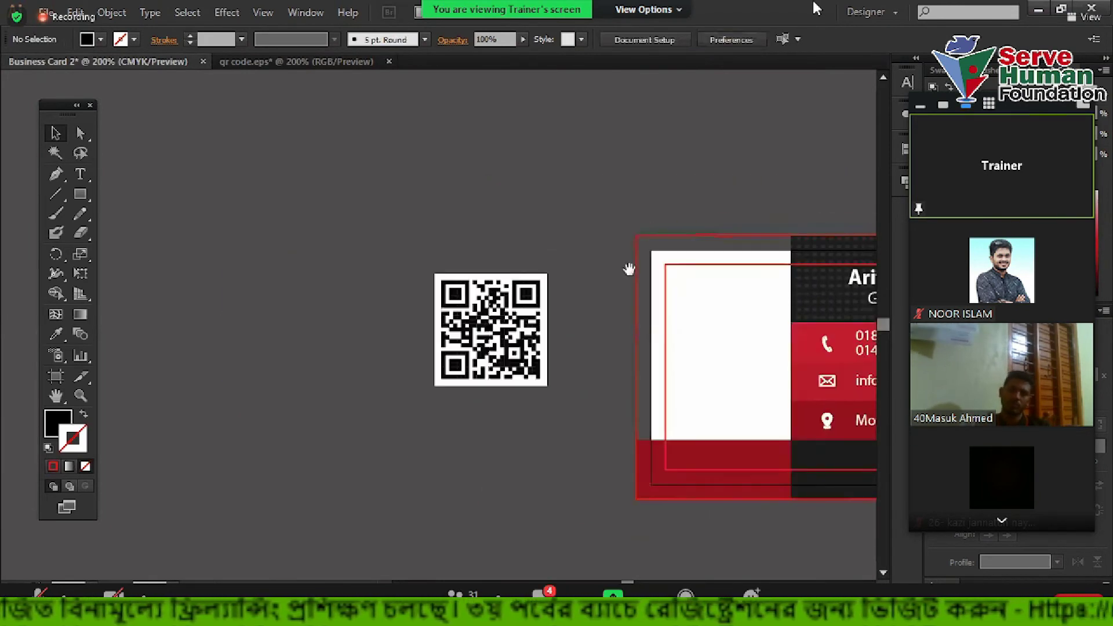
pyautogui.scroll(1, 543, 411)
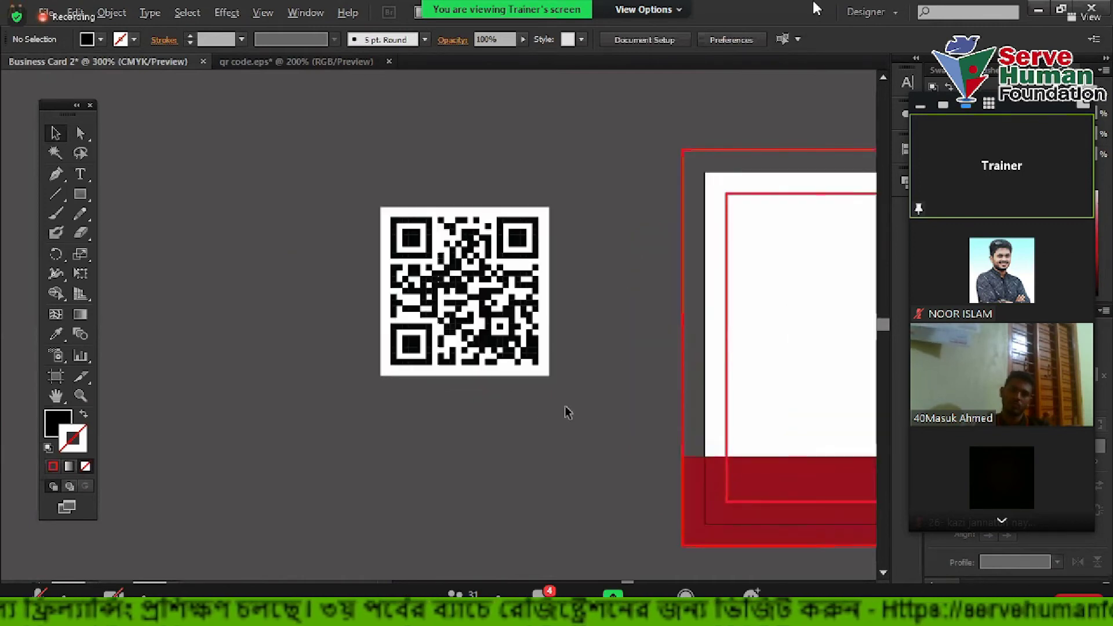
pyautogui.moveTo(609, 366); pyautogui.dragTo(616, 422)
pyautogui.scroll(2, 549, 280)
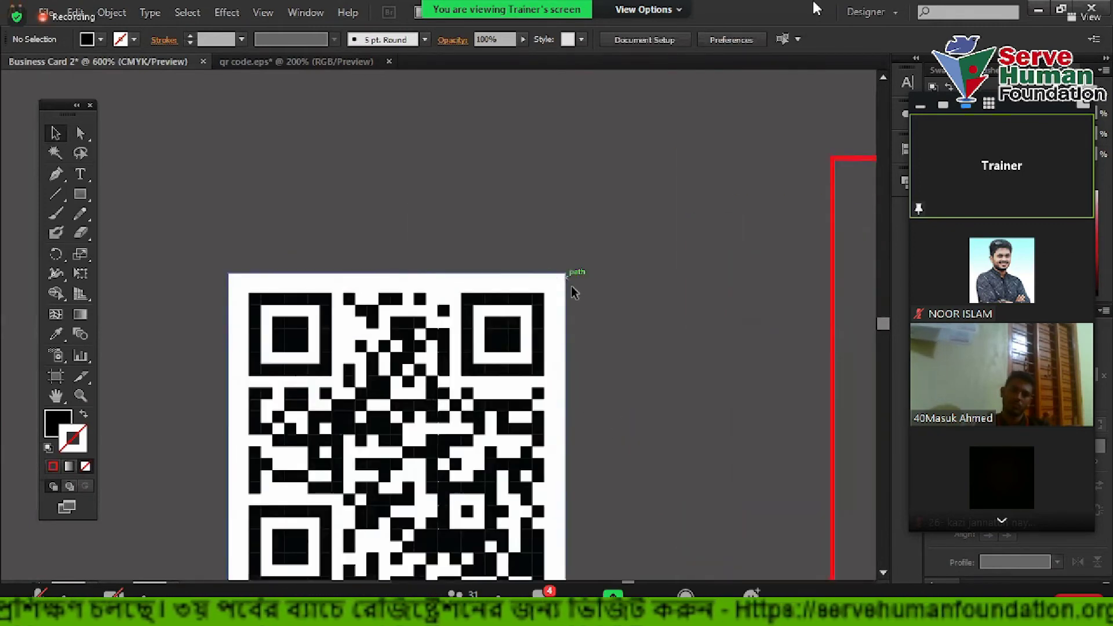
pyautogui.scroll(-1, 572, 293)
pyautogui.scroll(1, 565, 297)
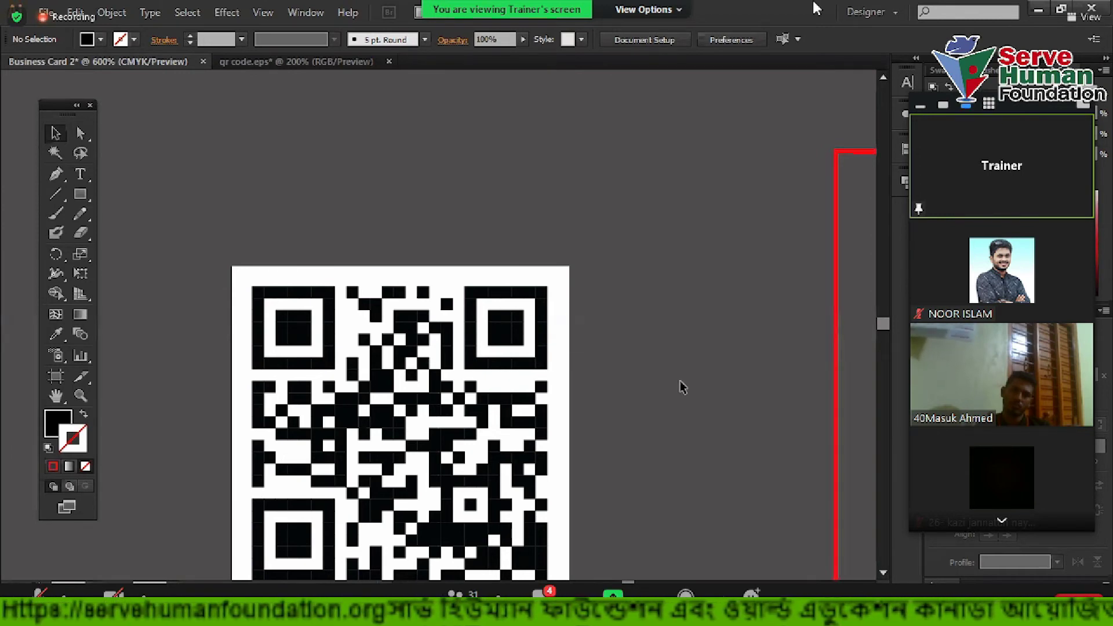
pyautogui.scroll(-3, 683, 388)
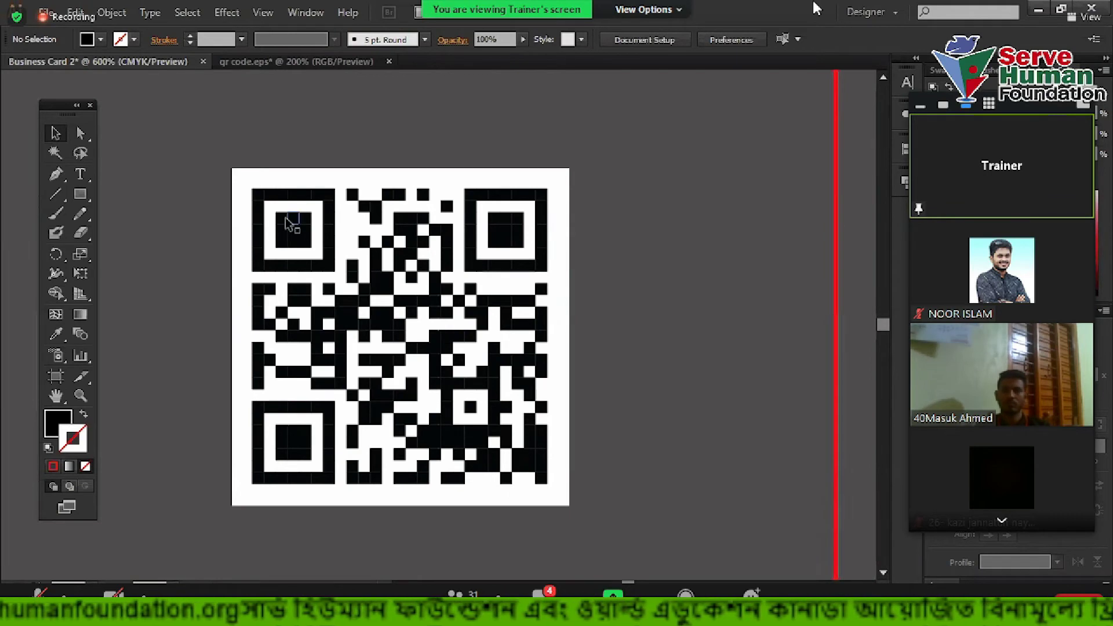
pyautogui.click(511, 222)
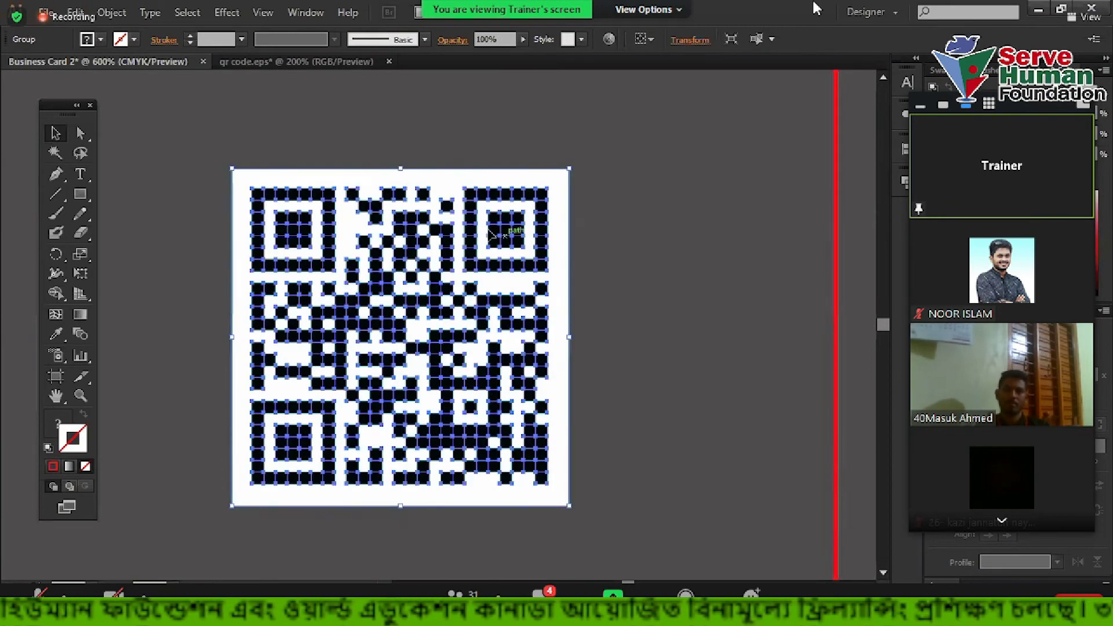
pyautogui.click(655, 248)
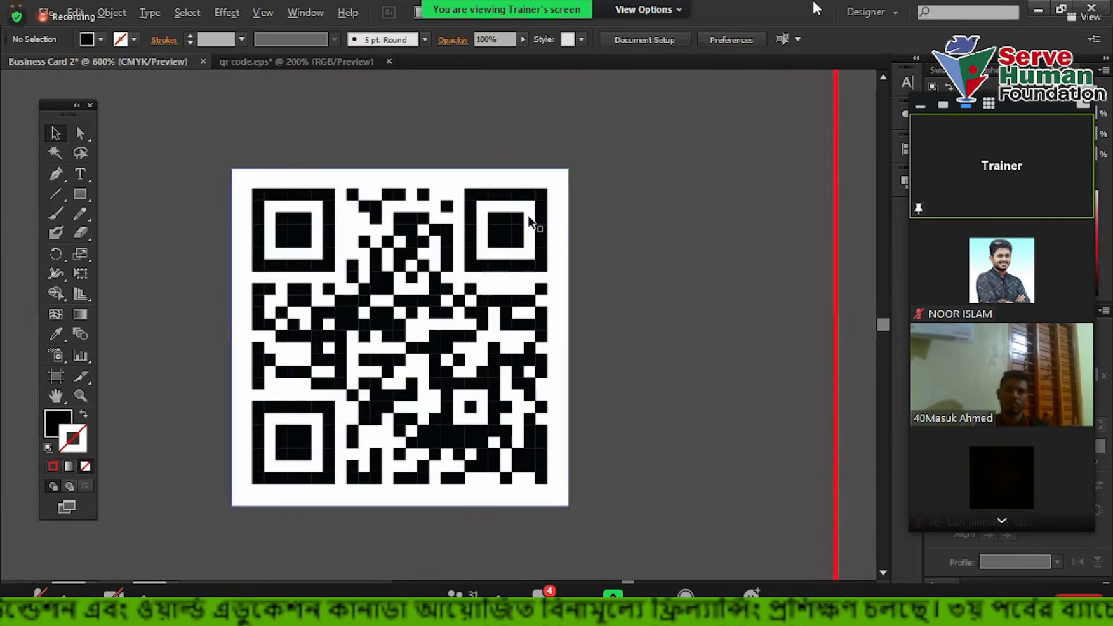
pyautogui.scroll(2, 527, 224)
pyautogui.moveTo(724, 277); pyautogui.dragTo(783, 337)
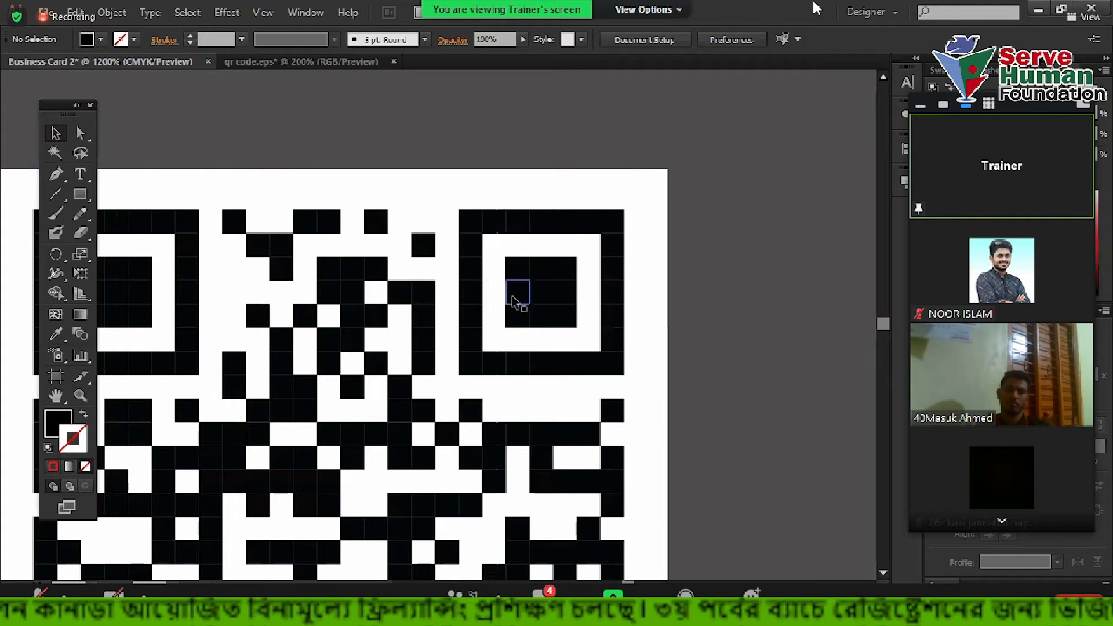
pyautogui.scroll(-1, 561, 287)
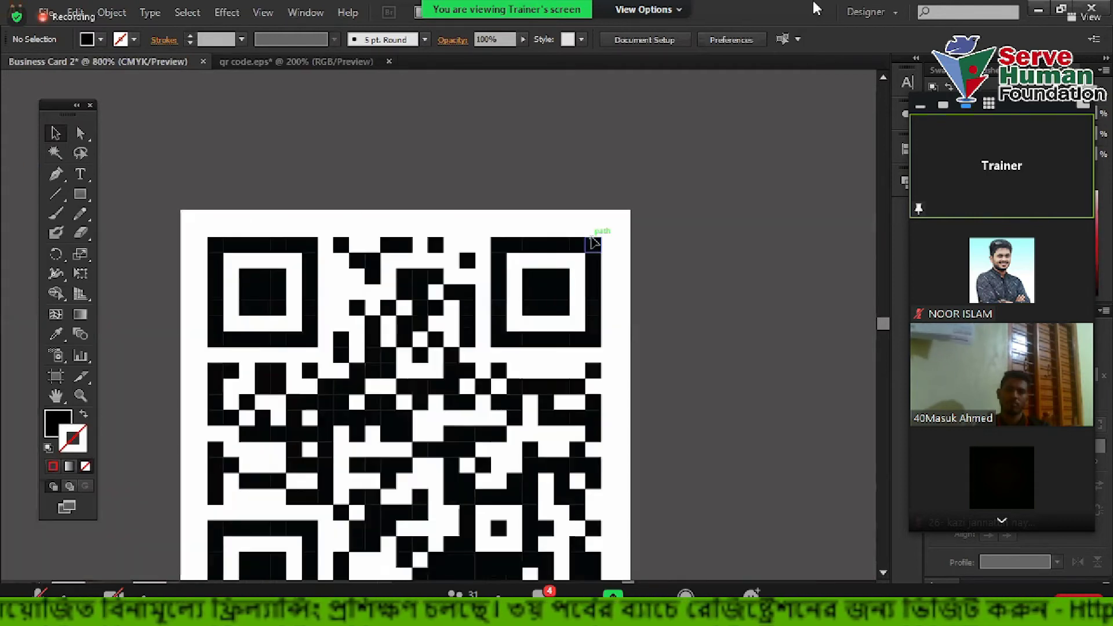
# Ungroup the QR code and move its white background square out to the left
pyautogui.rightClick(592, 236)
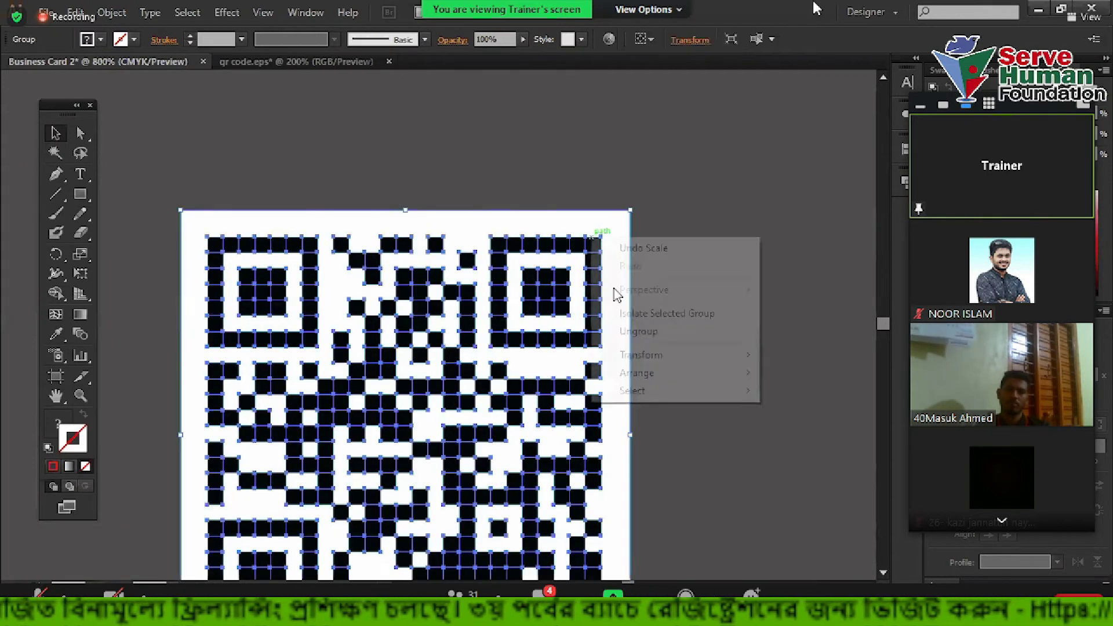
pyautogui.click(630, 332)
pyautogui.moveTo(616, 238); pyautogui.dragTo(129, 165)
pyautogui.click(444, 152)
# Select the top-right finder pattern's inner squares with the Group Selection tool
pyautogui.press('\\')
pyautogui.scroll(1, 548, 302)
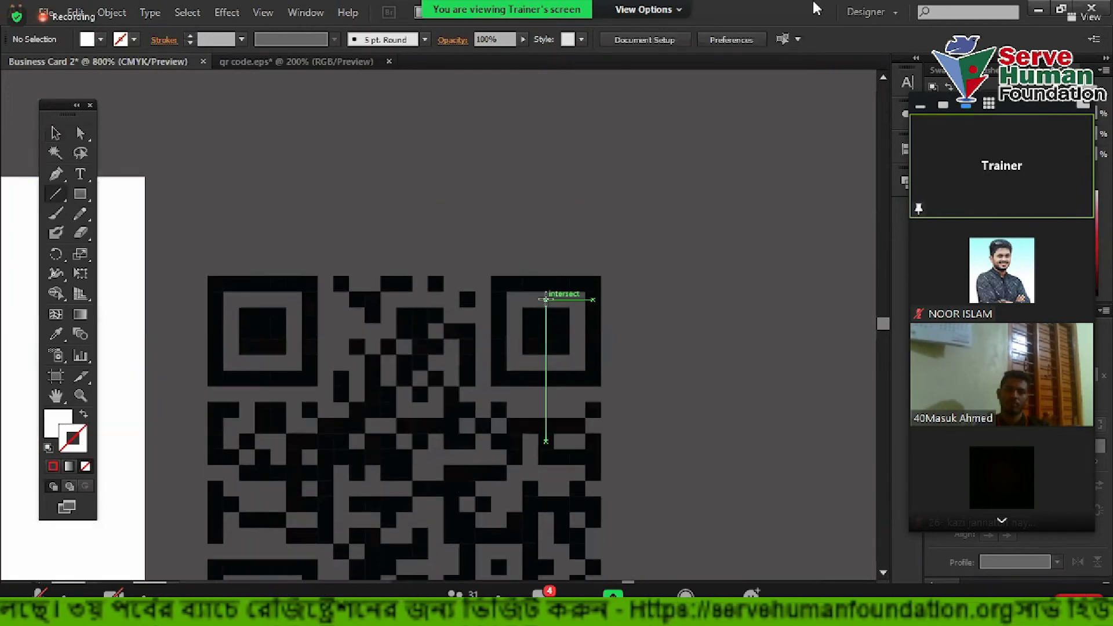
pyautogui.scroll(1, 538, 323)
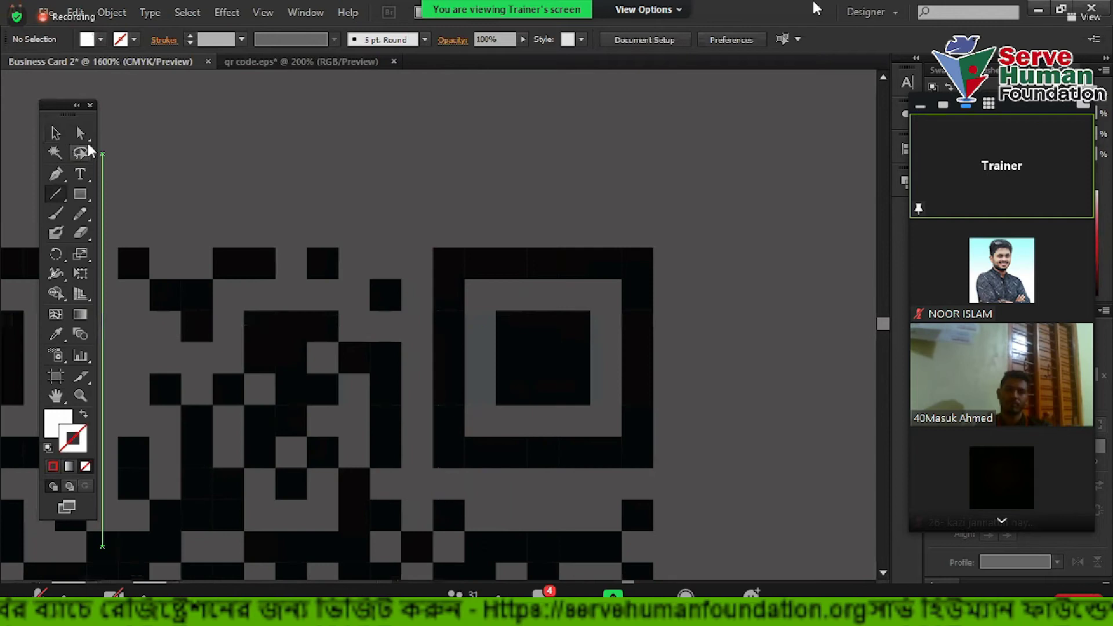
pyautogui.moveTo(81, 132); pyautogui.dragTo(141, 153)
pyautogui.moveTo(473, 292); pyautogui.dragTo(610, 428)
pyautogui.scroll(-4, 631, 384)
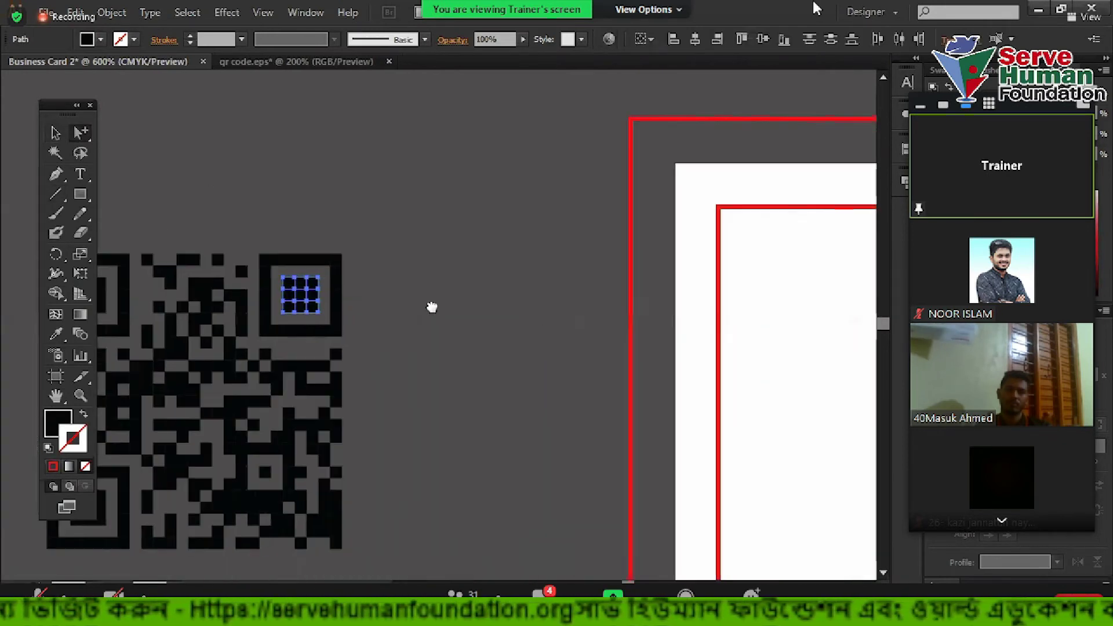
pyautogui.scroll(-3, 410, 314)
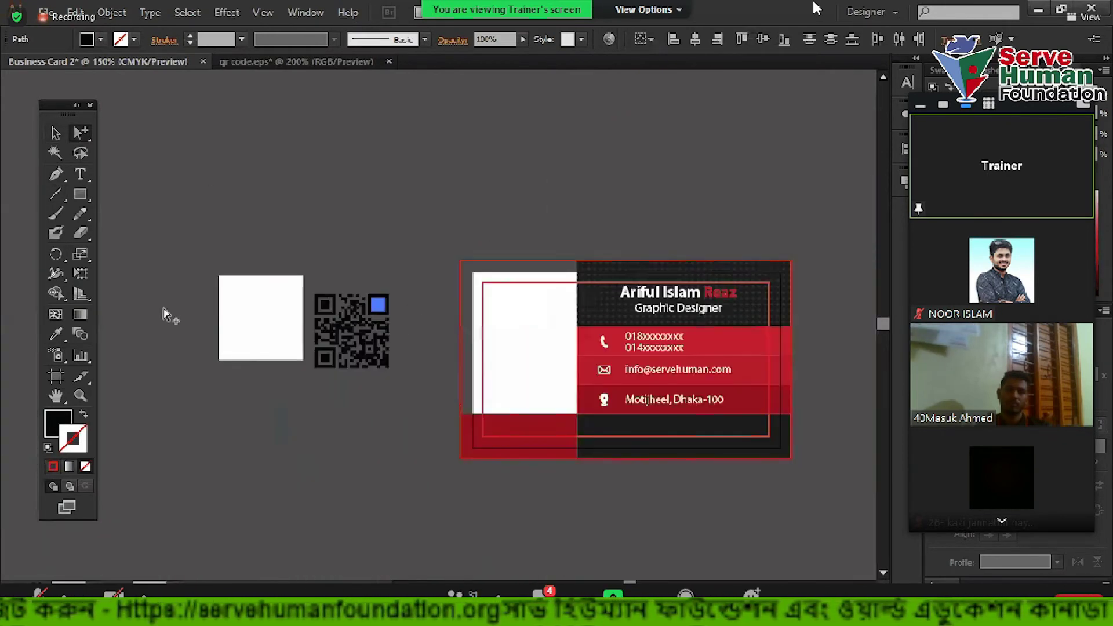
# Eyedrop the card's red onto the top-right finder's inner squares
pyautogui.click(55, 333)
pyautogui.click(765, 356)
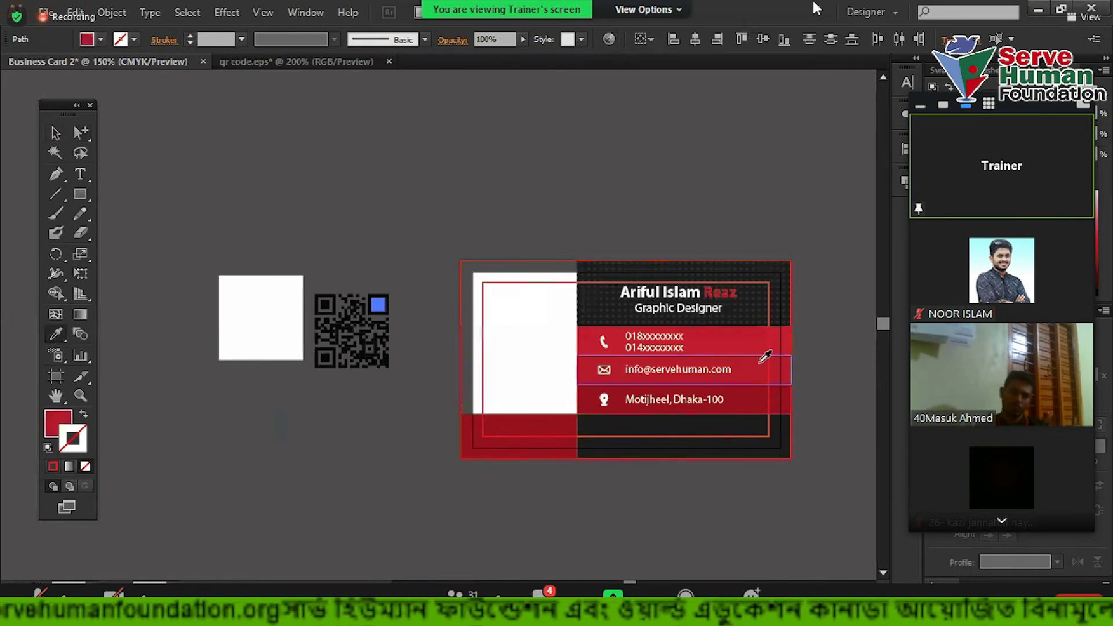
pyautogui.click(81, 132)
pyautogui.scroll(3, 306, 297)
pyautogui.click(320, 303)
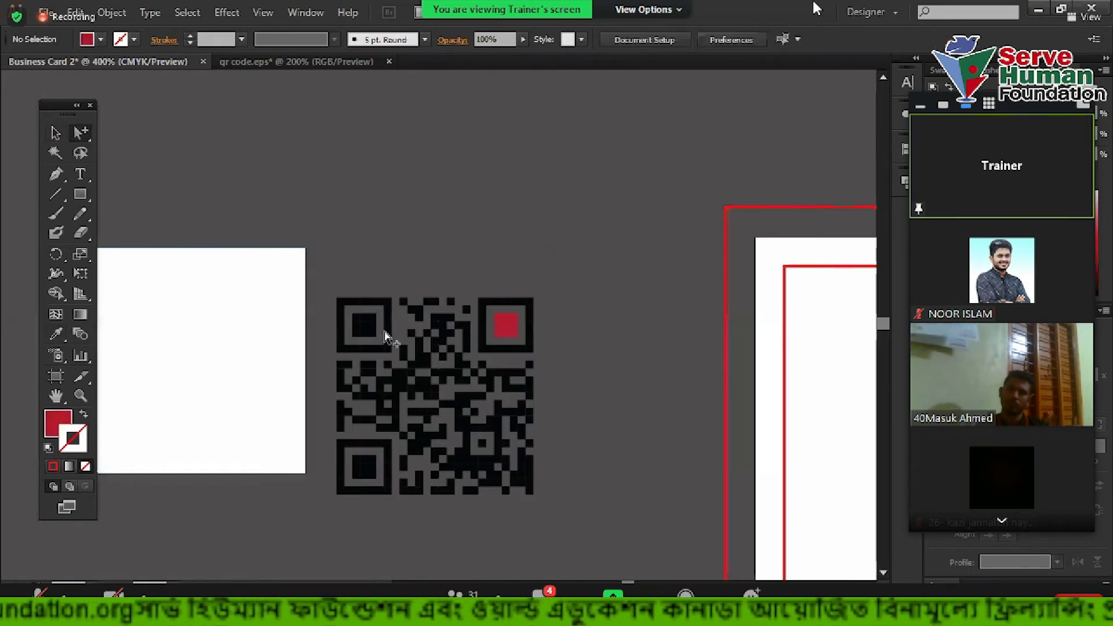
# Select the bottom-left and top-left finders' inner squares and eyedrop the same red onto them
pyautogui.scroll(2, 365, 330)
pyautogui.moveTo(343, 290); pyautogui.dragTo(390, 340)
pyautogui.scroll(-3, 399, 261)
pyautogui.moveTo(333, 399); pyautogui.dragTo(386, 468)
pyautogui.scroll(-1, 385, 467)
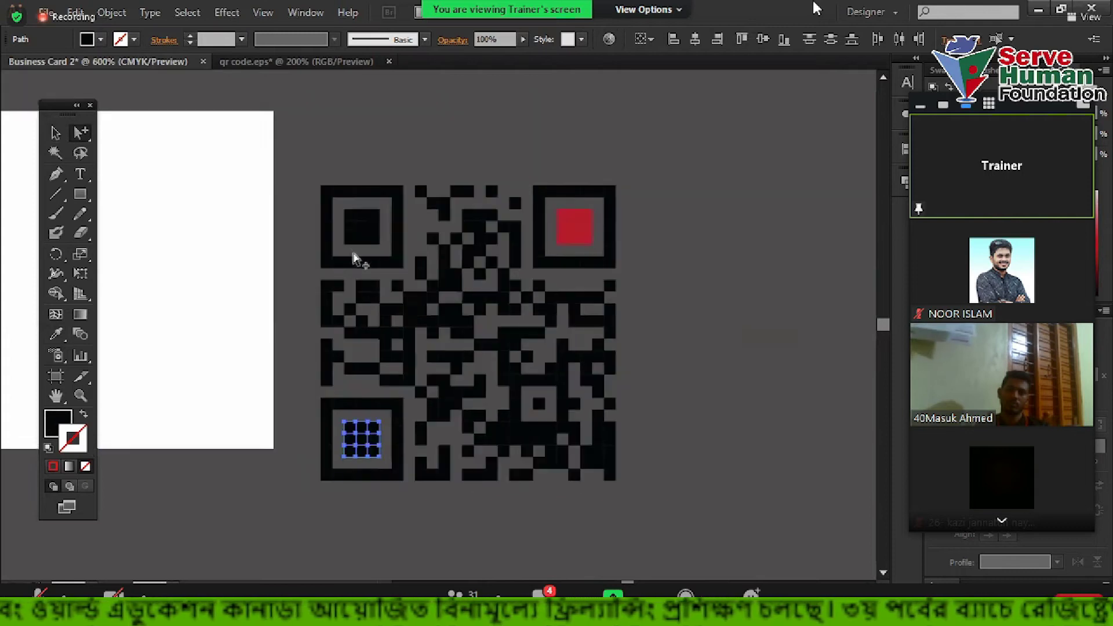
pyautogui.moveTo(338, 205); pyautogui.dragTo(371, 254)
pyautogui.click(55, 334)
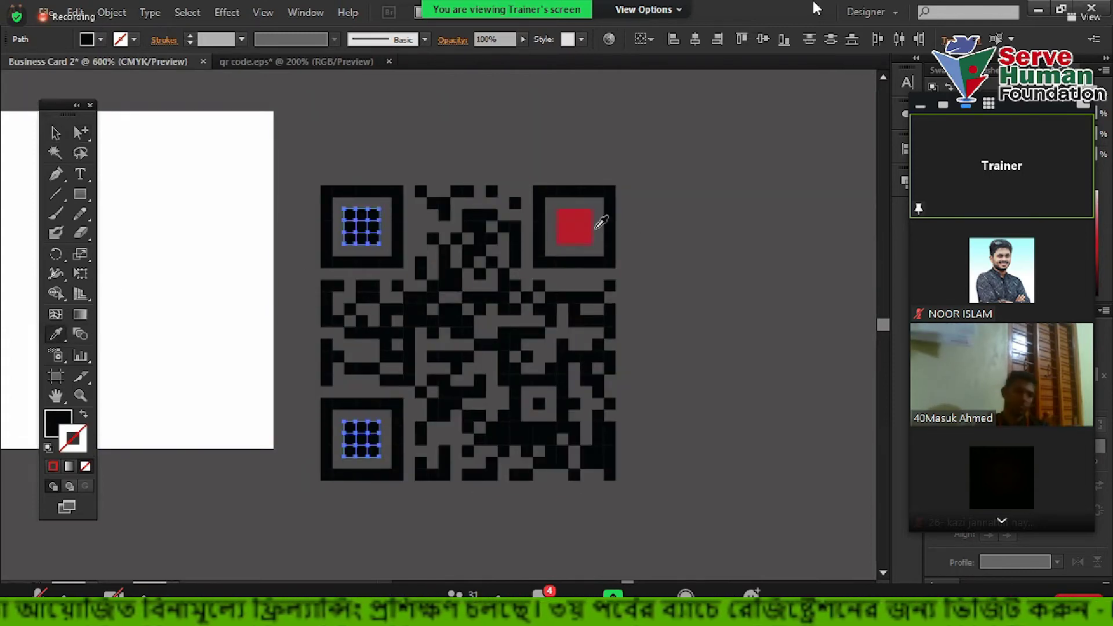
pyautogui.click(575, 224)
# Switch back to the Selection tool and reselect the whole QR code
pyautogui.click(56, 133)
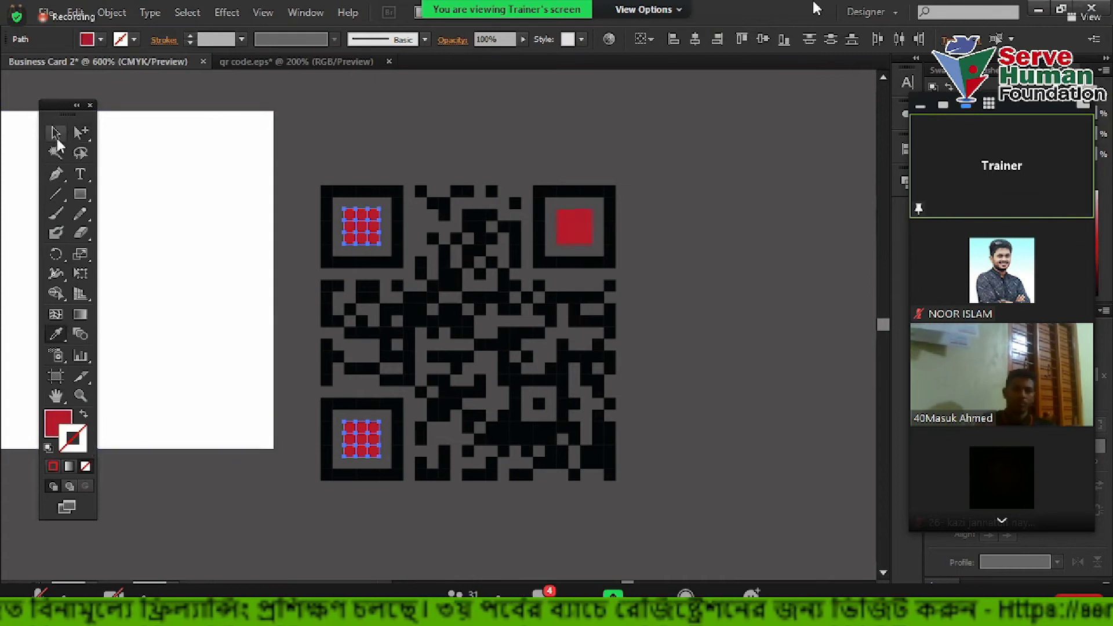
pyautogui.click(429, 107)
pyautogui.click(572, 243)
pyautogui.scroll(-3, 574, 241)
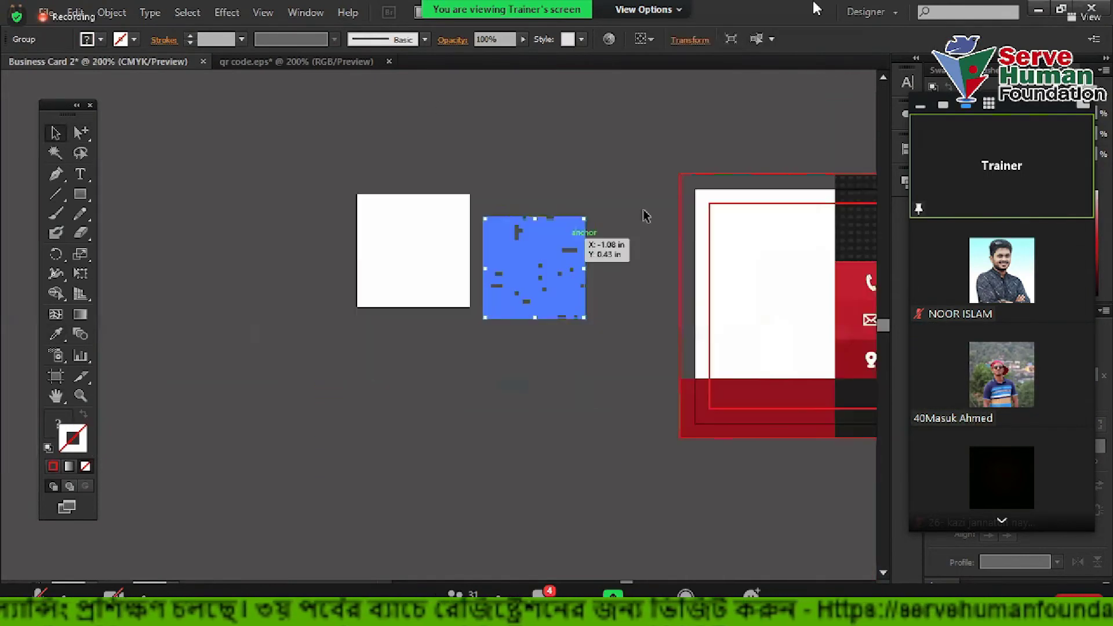
# Centre the QR code horizontally and vertically on its white square and group them
pyautogui.click(451, 172)
pyautogui.moveTo(451, 173); pyautogui.dragTo(592, 310)
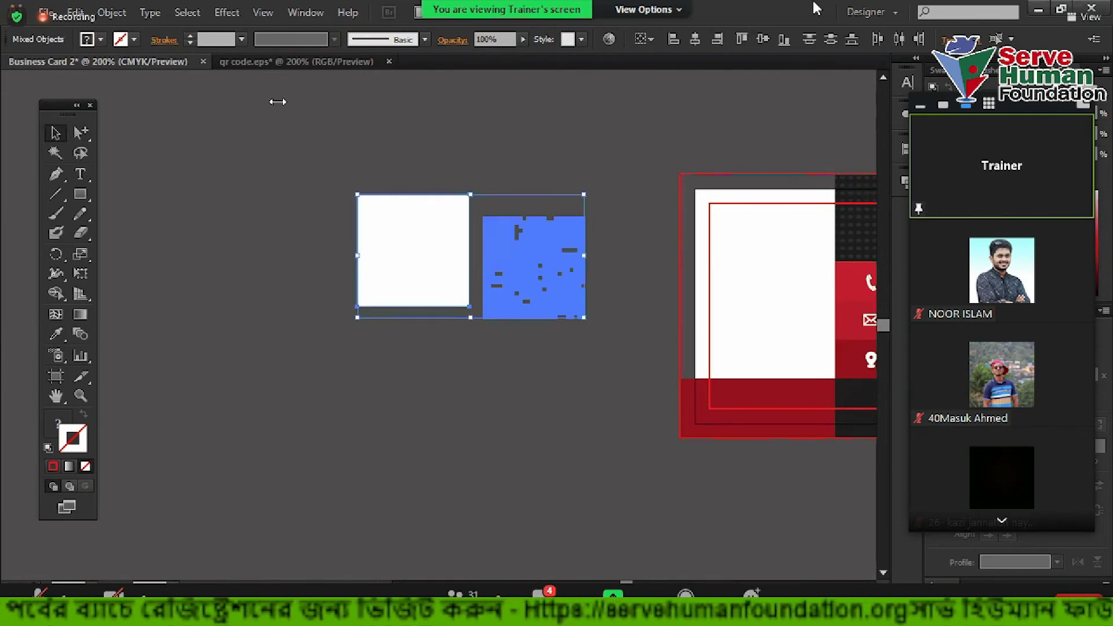
pyautogui.hotkey('shift', 'F7')
pyautogui.click(747, 176)
pyautogui.click(845, 175)
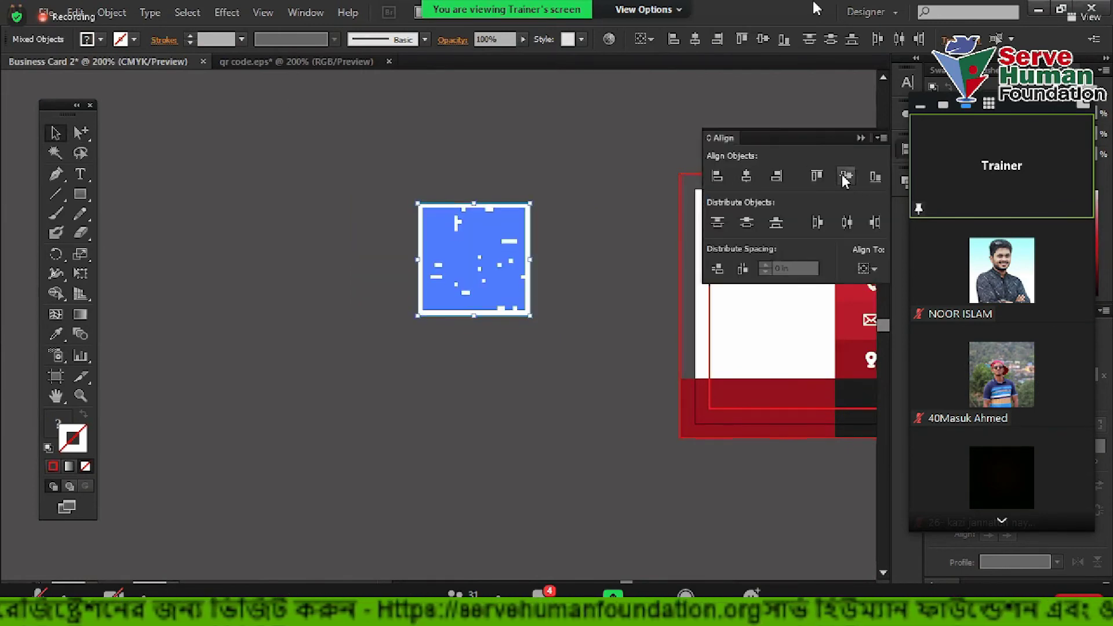
pyautogui.click(439, 178)
pyautogui.moveTo(389, 170); pyautogui.dragTo(565, 361)
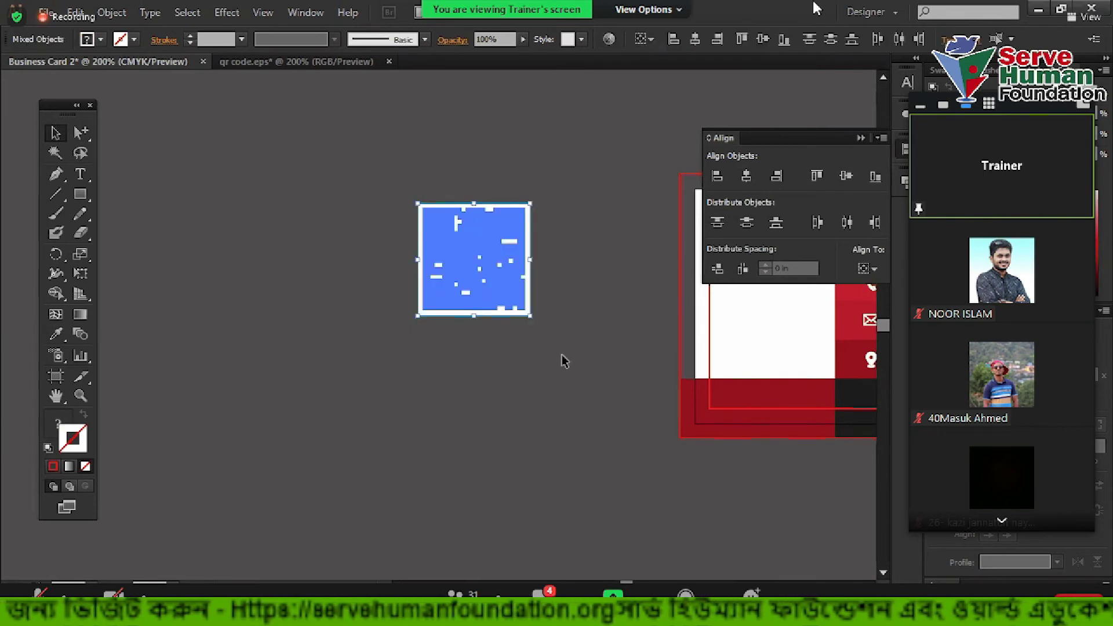
pyautogui.hotkey('ctrl', 'g')
pyautogui.click(452, 355)
# Move the QR group onto the card's white panel and scale it down to fit
pyautogui.moveTo(452, 355); pyautogui.dragTo(273, 400)
pyautogui.moveTo(341, 326); pyautogui.dragTo(611, 366)
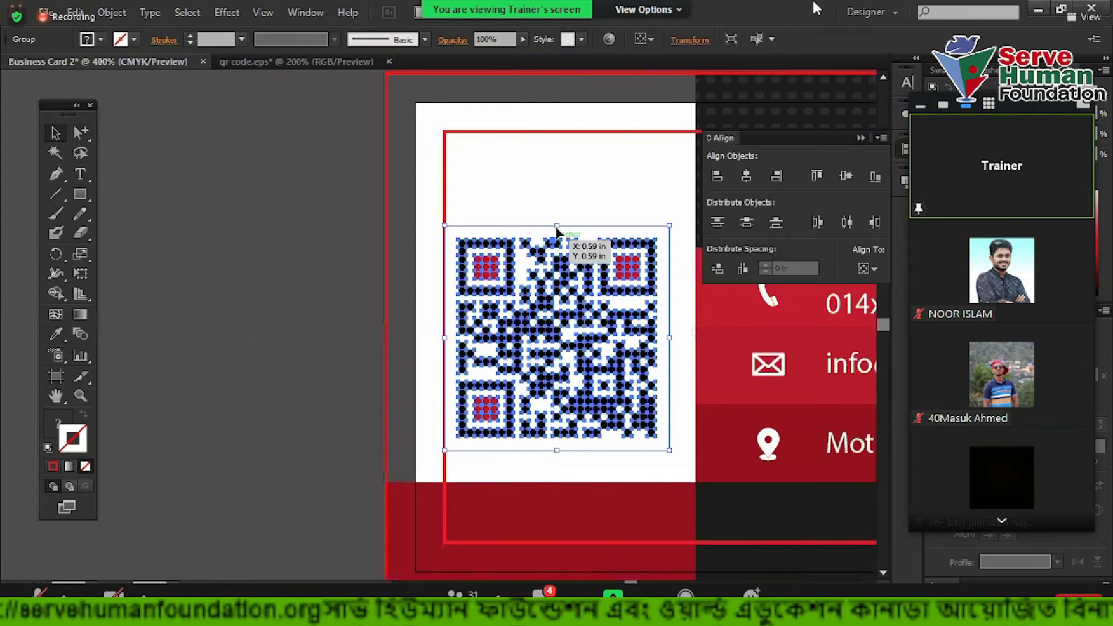
pyautogui.moveTo(556, 226); pyautogui.dragTo(487, 228)
pyautogui.click(560, 248)
pyautogui.moveTo(447, 214); pyautogui.dragTo(537, 364)
pyautogui.moveTo(485, 259); pyautogui.dragTo(493, 313)
pyautogui.click(522, 260)
pyautogui.moveTo(518, 253); pyautogui.dragTo(486, 281)
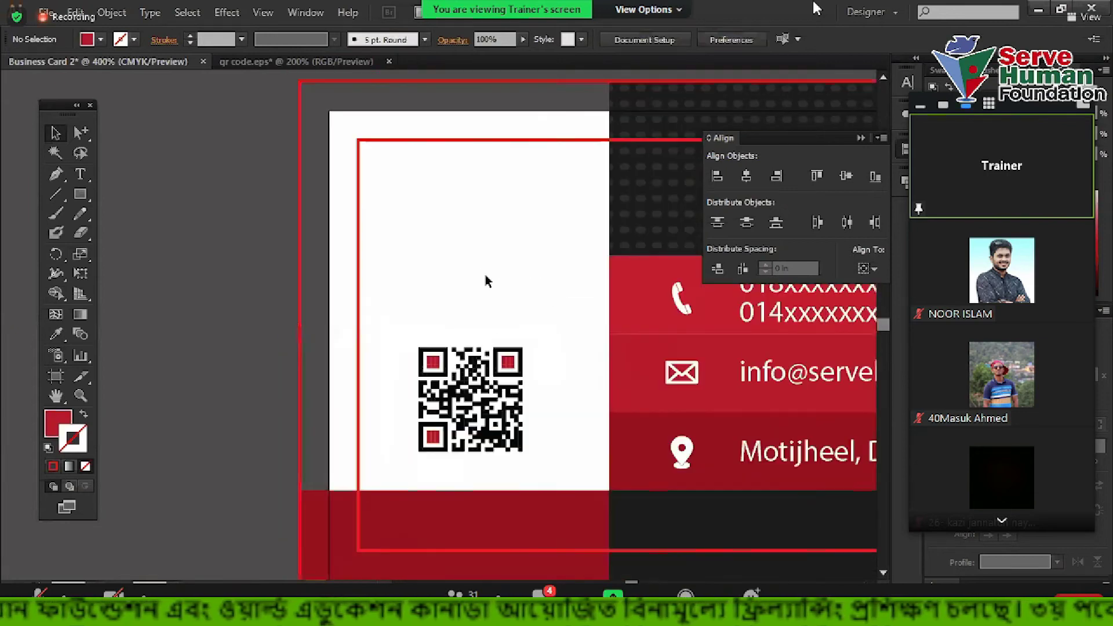
# Give the QR code's white background path a red 0.6 pt outline
pyautogui.scroll(-2, 486, 284)
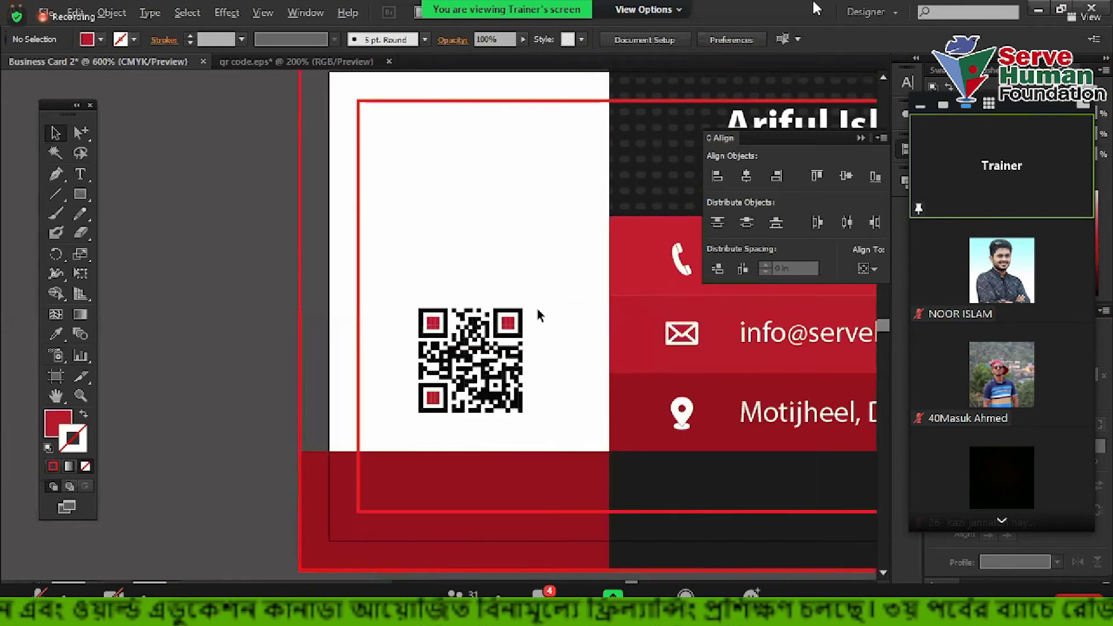
pyautogui.scroll(2, 538, 314)
pyautogui.click(521, 317)
pyautogui.click(57, 464)
pyautogui.click(416, 241)
pyautogui.moveTo(518, 296); pyautogui.dragTo(332, 154)
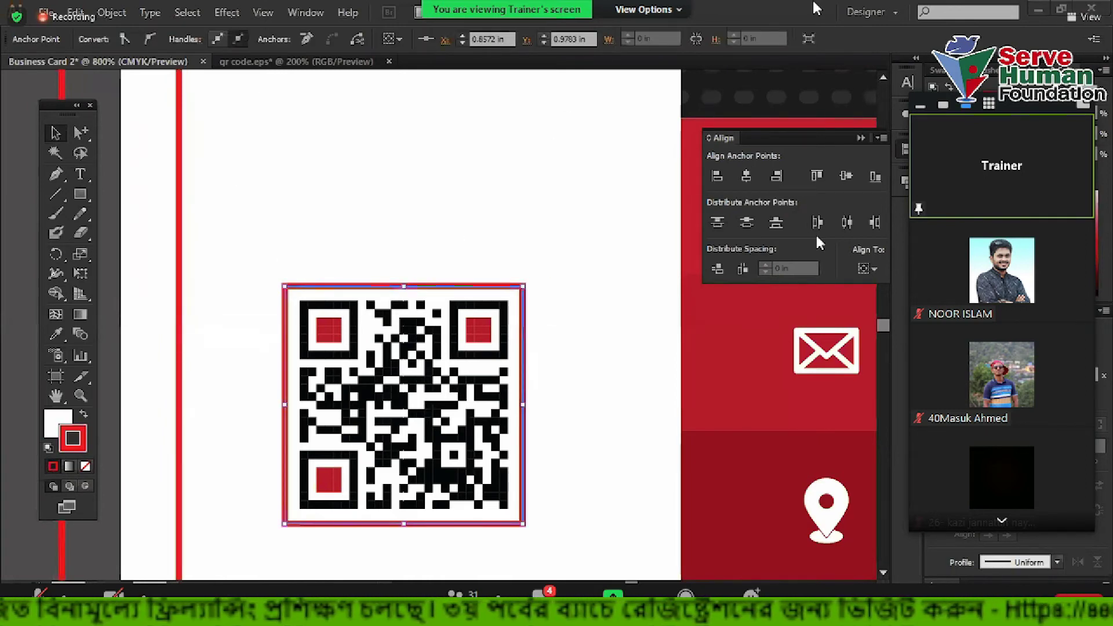
pyautogui.click(68, 429)
pyautogui.click(85, 466)
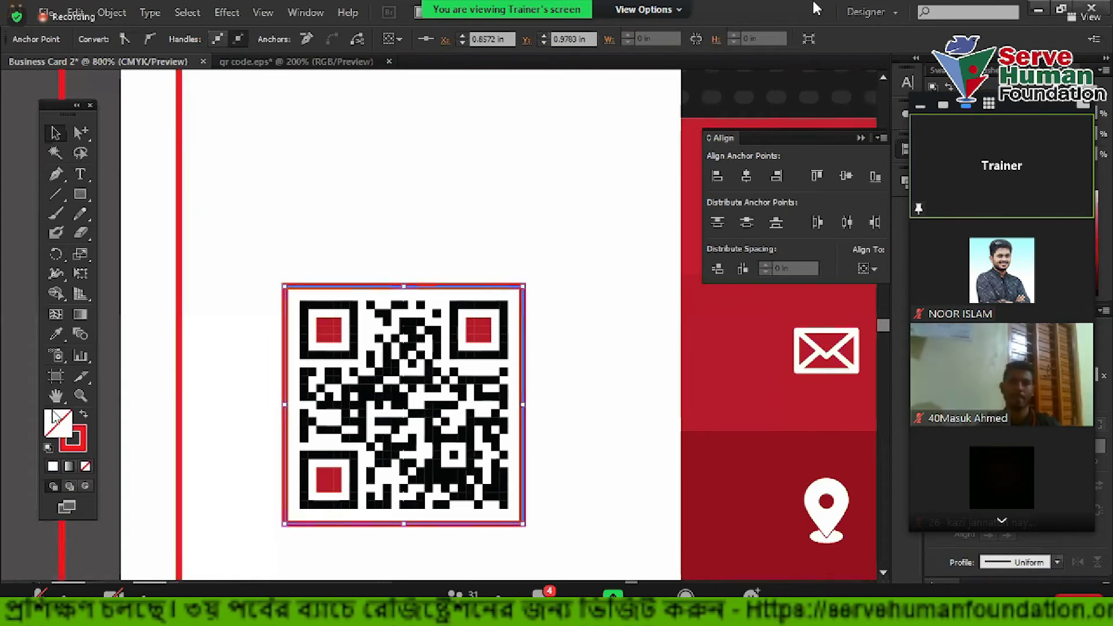
pyautogui.click(85, 435)
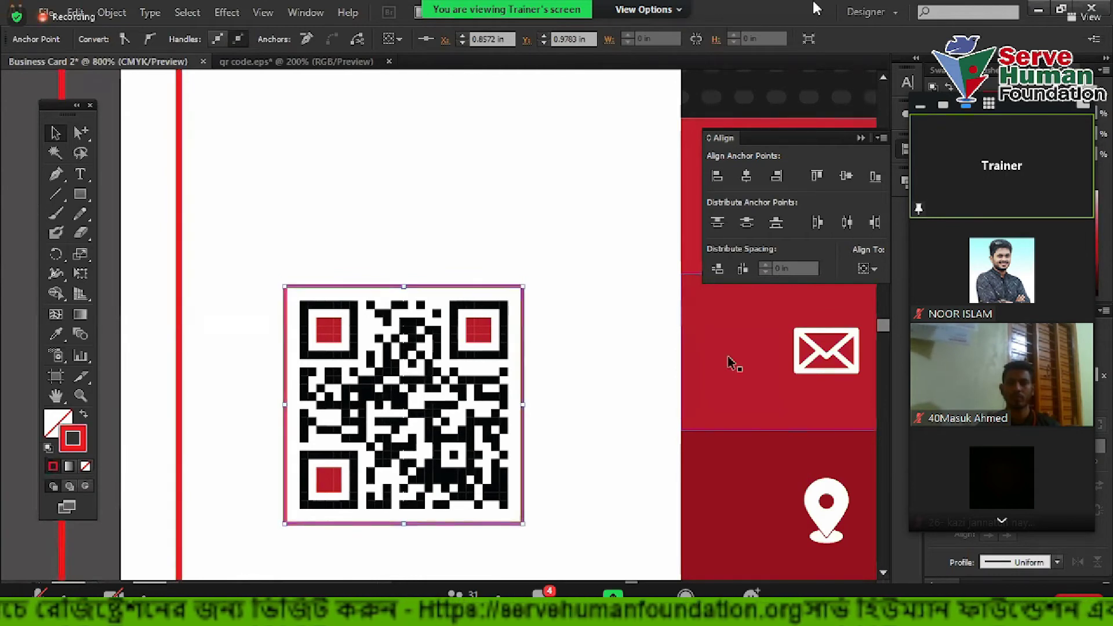
# Zoom out to the whole card and reselect the QR code group
pyautogui.click(502, 253)
pyautogui.hotkey('ctrl', '0')
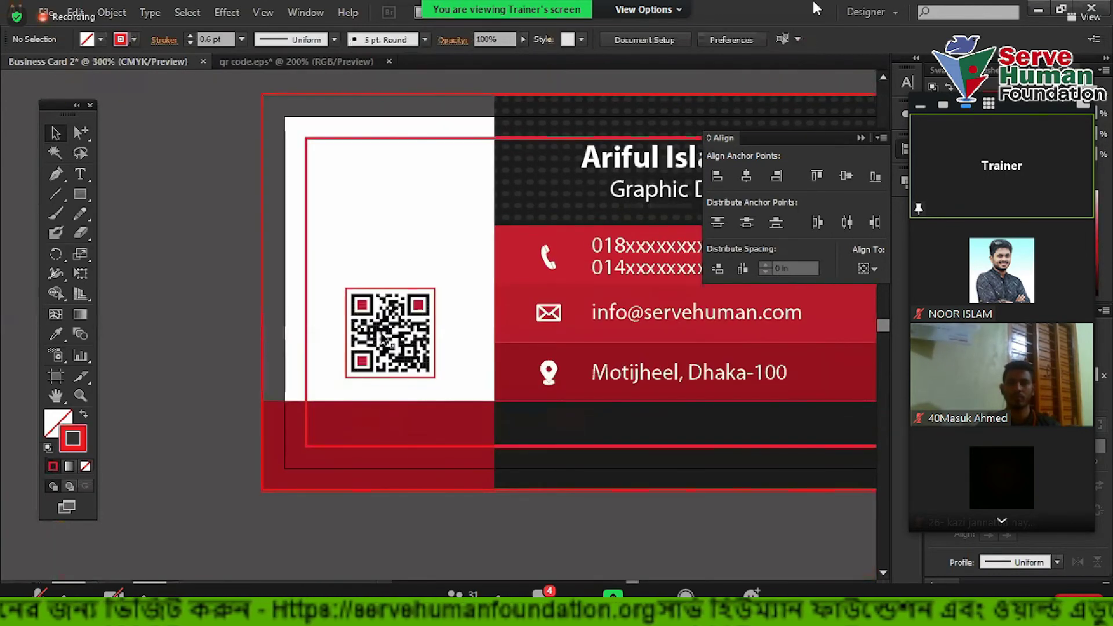
pyautogui.scroll(2, 382, 337)
pyautogui.click(411, 255)
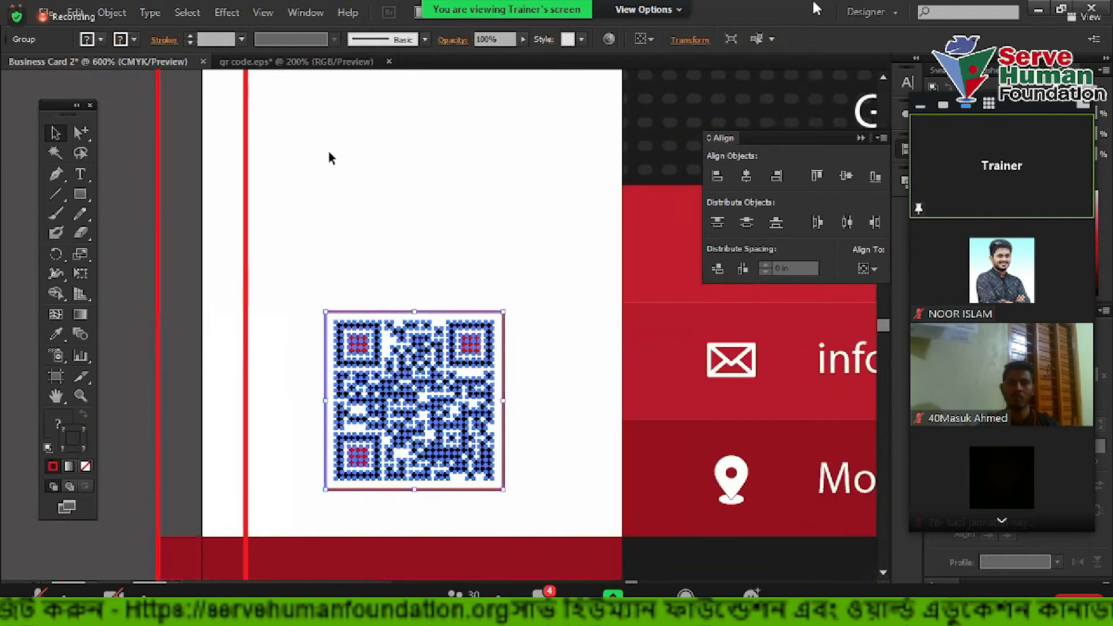
pyautogui.scroll(-1, 313, 317)
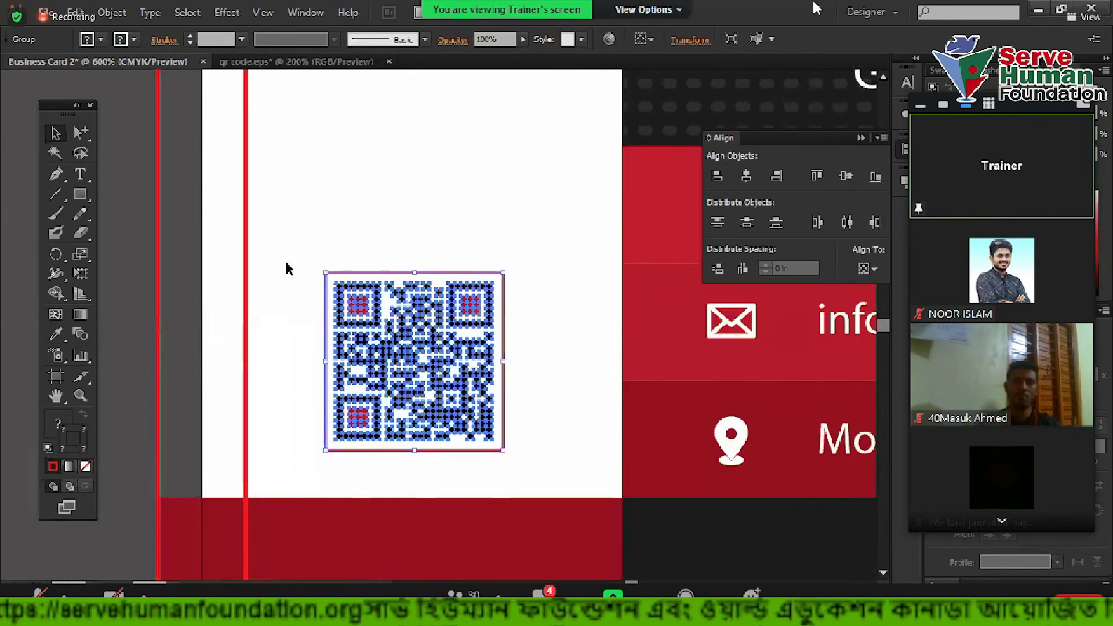
pyautogui.moveTo(211, 243); pyautogui.dragTo(623, 237)
# Draw a horizontal helper line across the white panel and centre the QR code on it
pyautogui.click(56, 194)
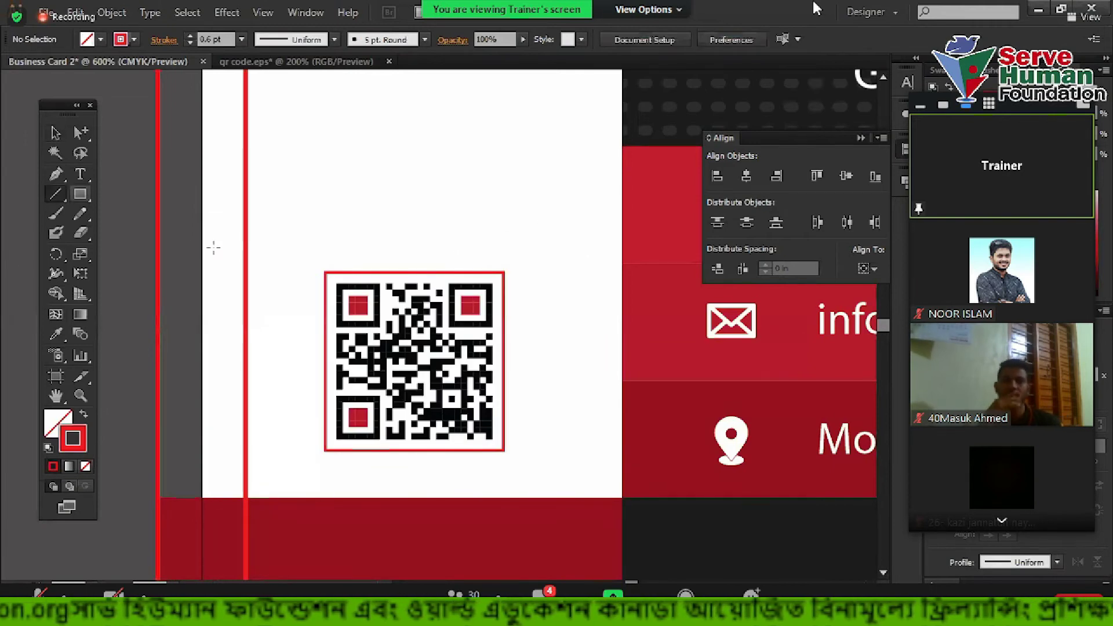
pyautogui.moveTo(201, 232); pyautogui.dragTo(621, 233)
pyautogui.press('v')
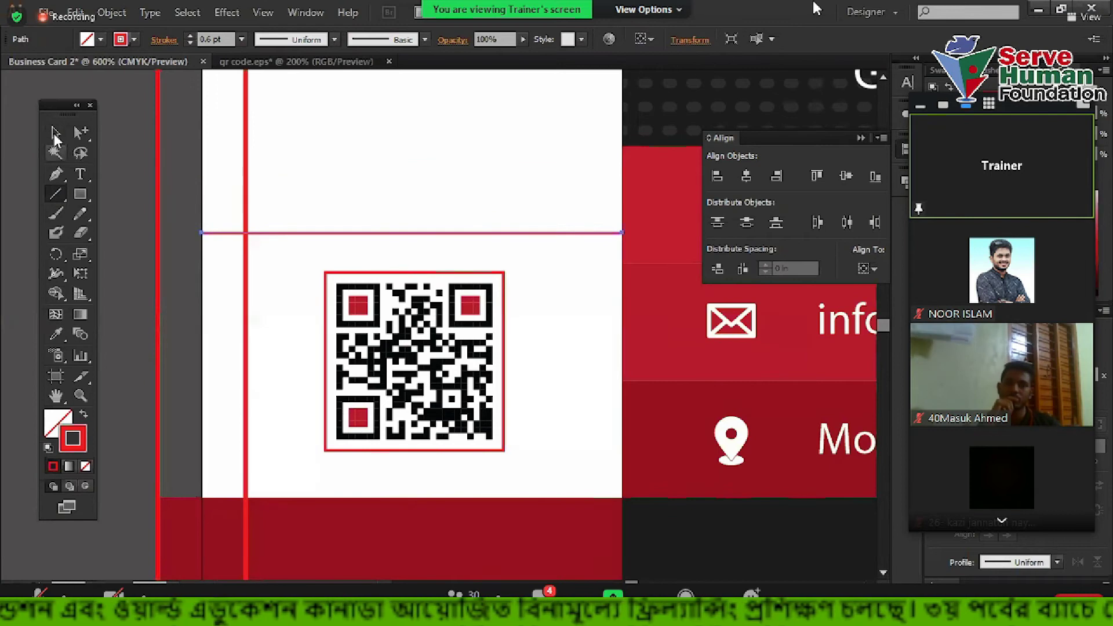
pyautogui.moveTo(325, 161); pyautogui.dragTo(461, 321)
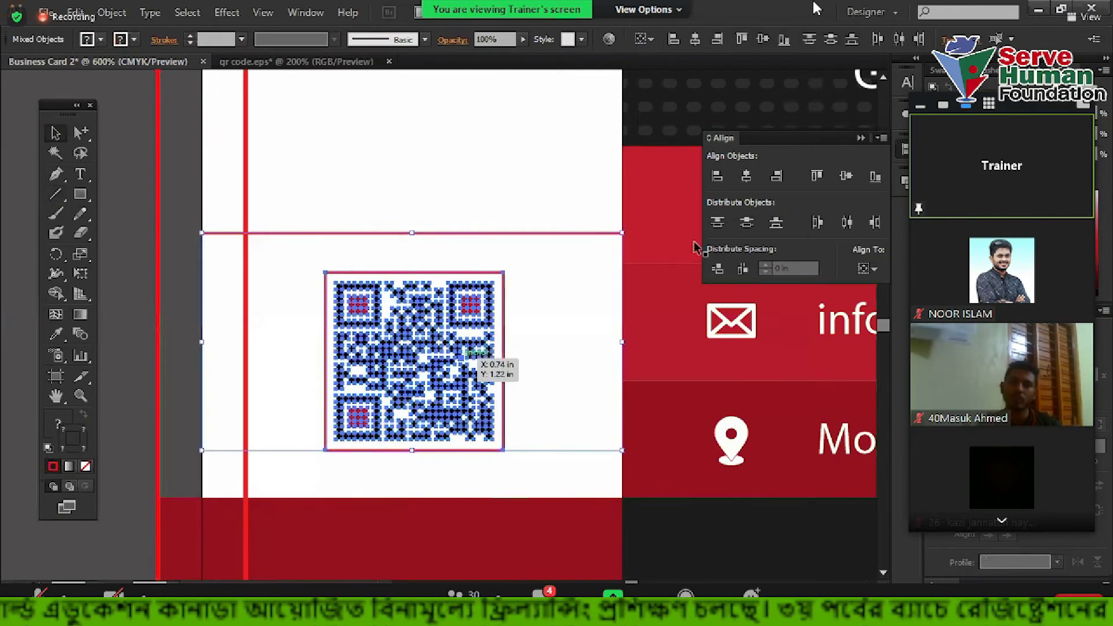
pyautogui.click(749, 179)
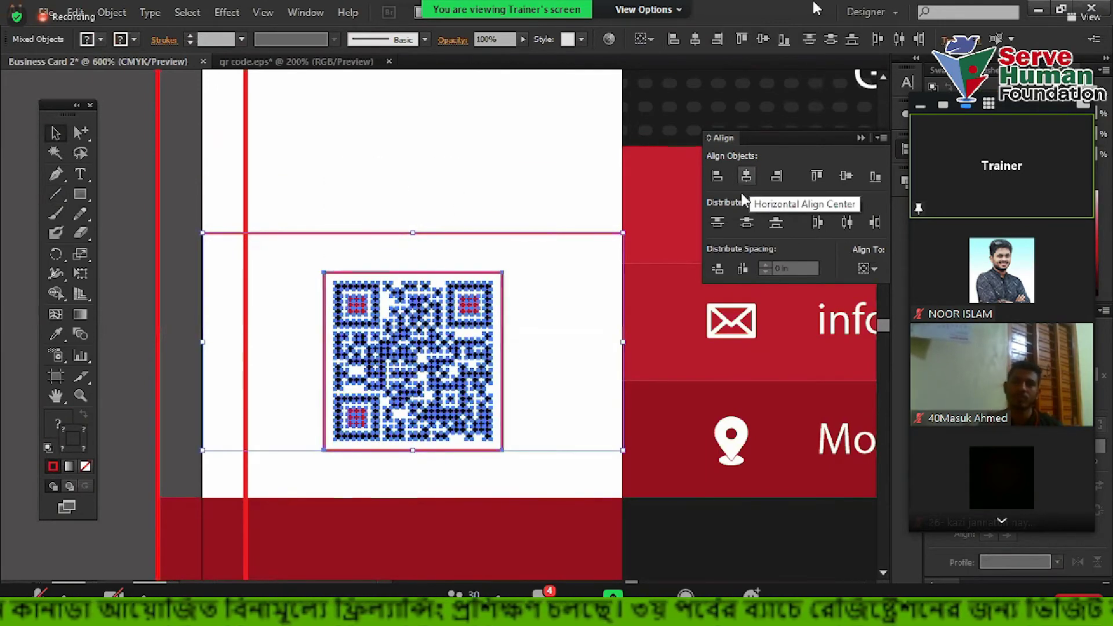
# Delete the temporary horizontal helper line, leaving the QR code centred
pyautogui.scroll(3, 162, 227)
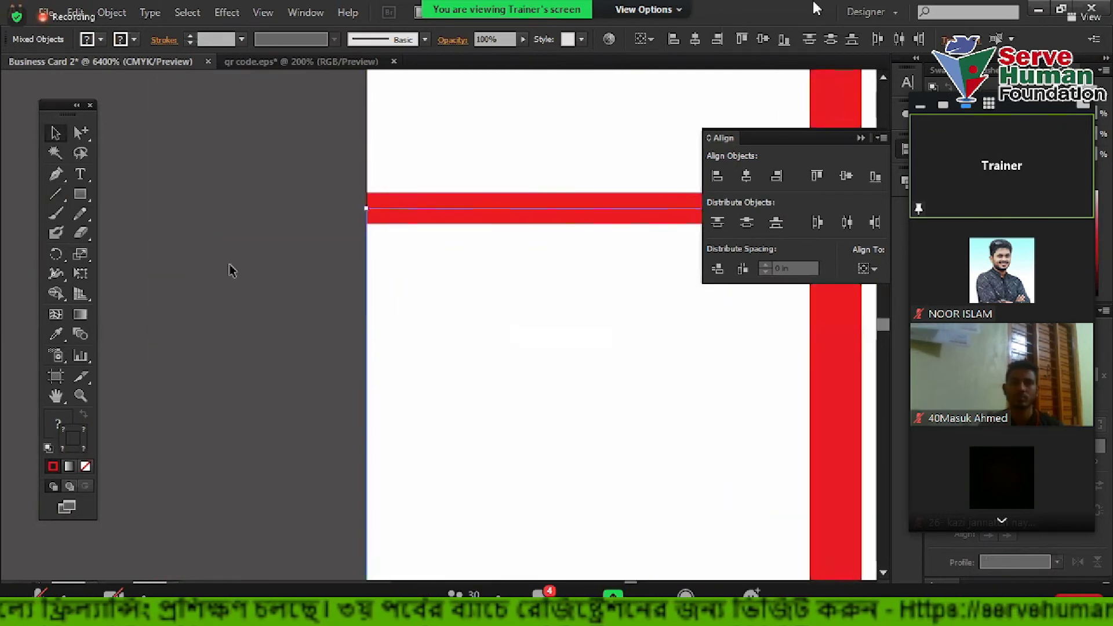
pyautogui.scroll(-6, 231, 270)
pyautogui.click(462, 182)
pyautogui.click(594, 255)
pyautogui.press('Delete')
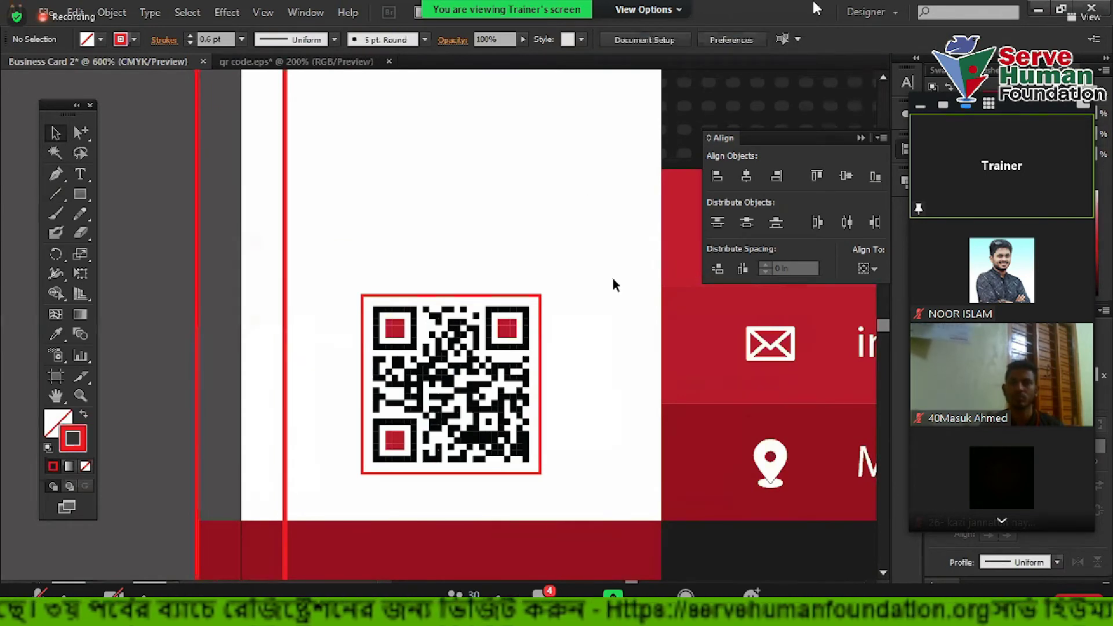
# Try moving the QR code further left, then undo the move
pyautogui.scroll(-2, 496, 280)
pyautogui.scroll(3, 458, 318)
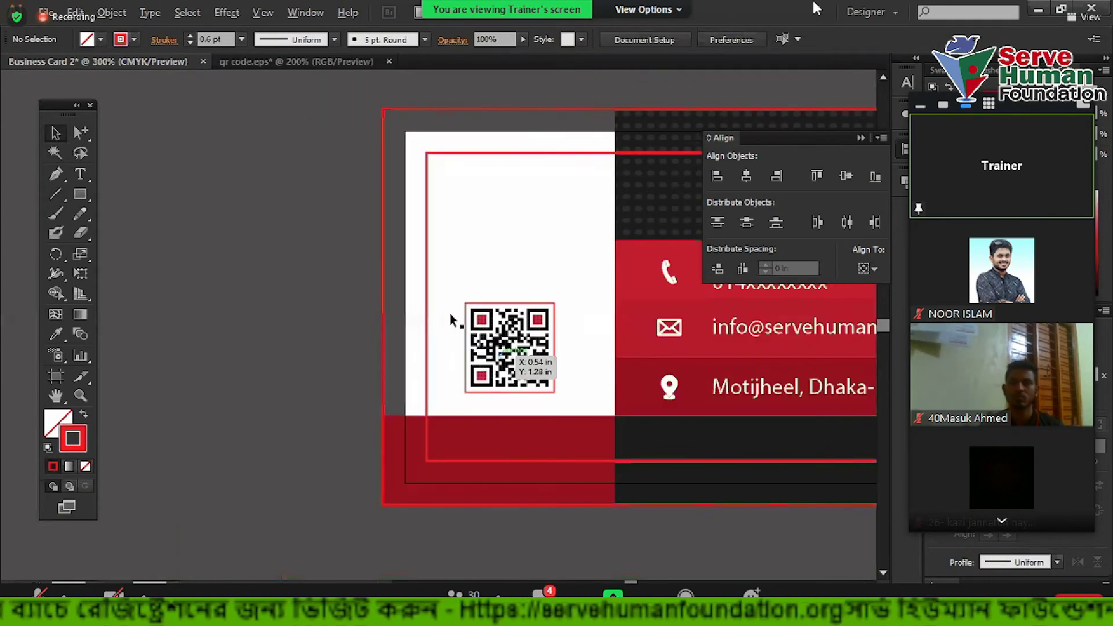
pyautogui.scroll(1, 429, 290)
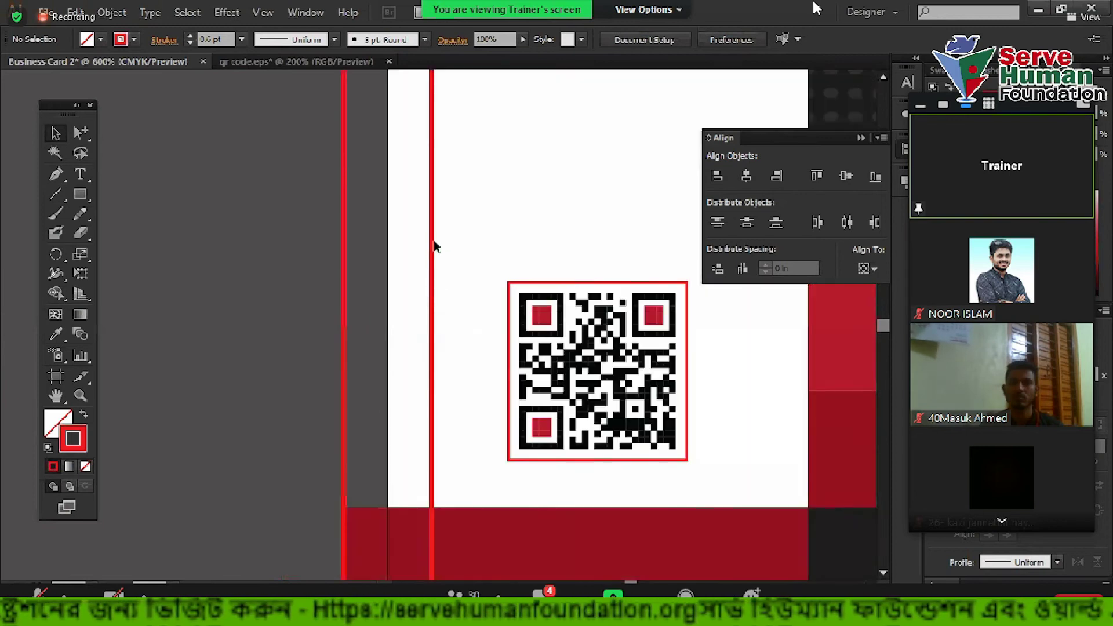
pyautogui.moveTo(537, 327); pyautogui.dragTo(469, 249)
pyautogui.click(502, 231)
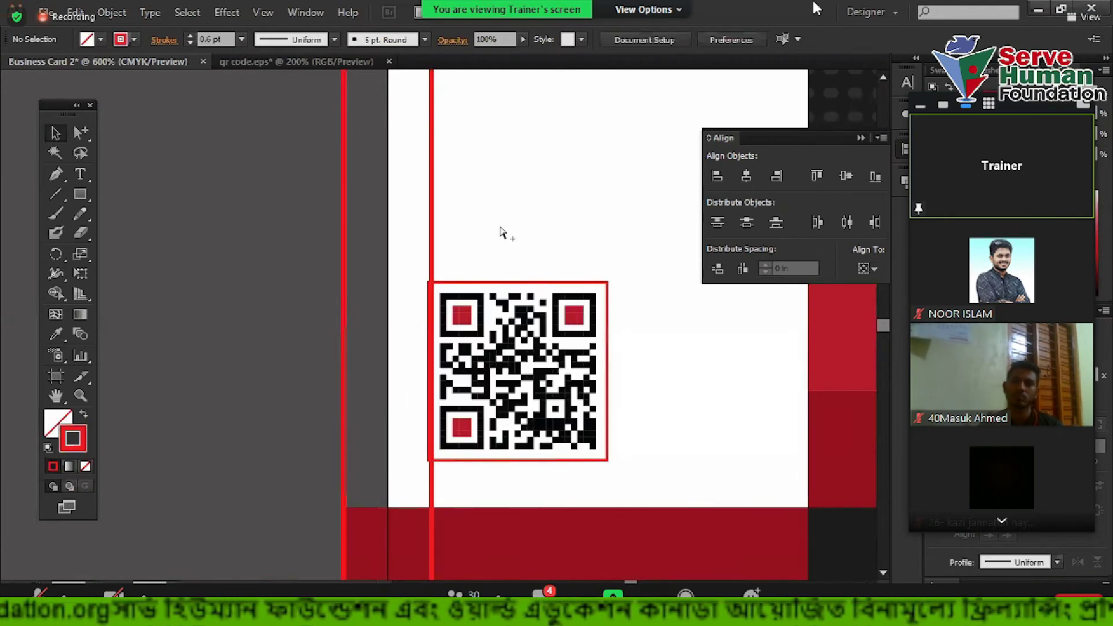
pyautogui.hotkey('ctrl', 'z')
pyautogui.hotkey('ctrl', 'z')
pyautogui.hotkey('ctrl', 'z')
pyautogui.click(405, 318)
pyautogui.scroll(-1, 406, 317)
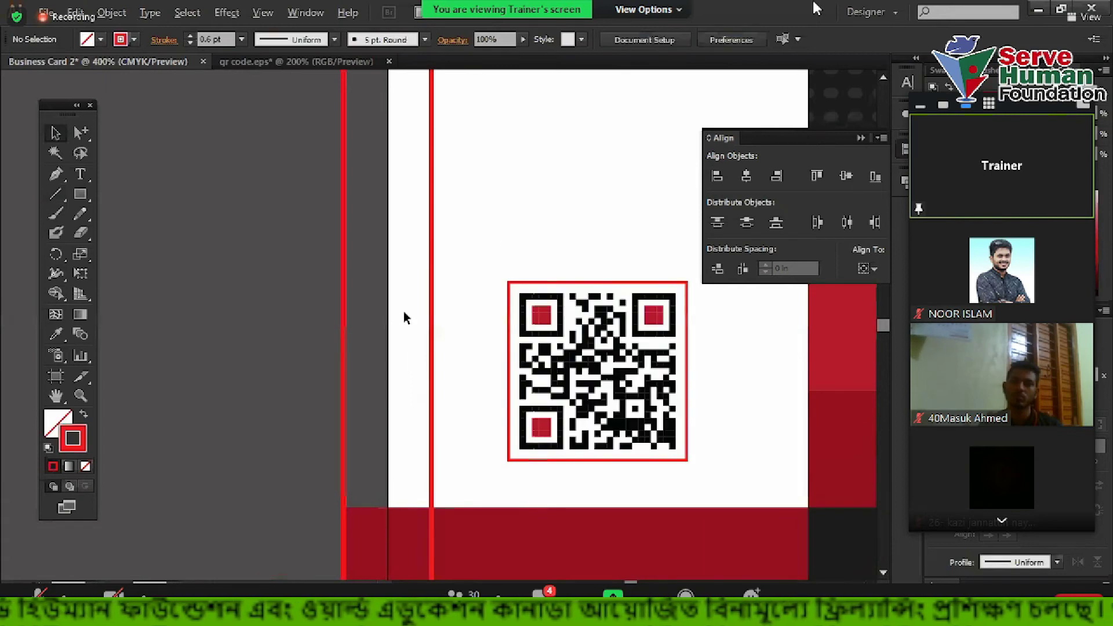
pyautogui.scroll(-1, 404, 318)
pyautogui.scroll(1, 397, 353)
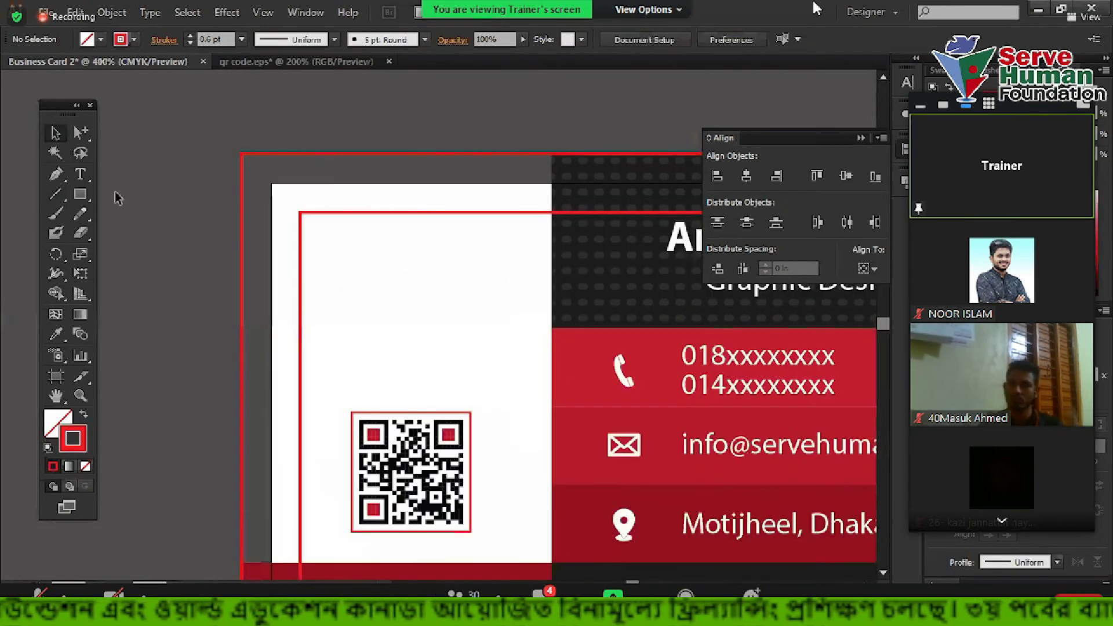
pyautogui.click(80, 174)
# Type 'LOGO DESIGN' above the QR code with 'Your Slogan Here' on the next line
pyautogui.scroll(1, 327, 303)
pyautogui.click(467, 336)
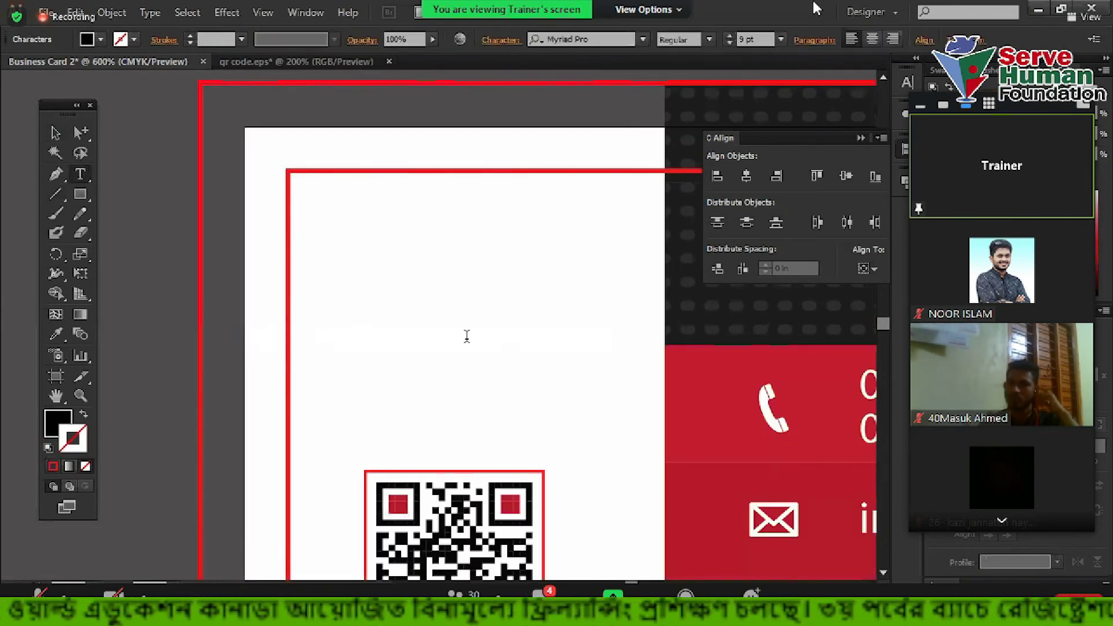
pyautogui.write('Log')
pyautogui.press('BackSpace')
pyautogui.press('BackSpace')
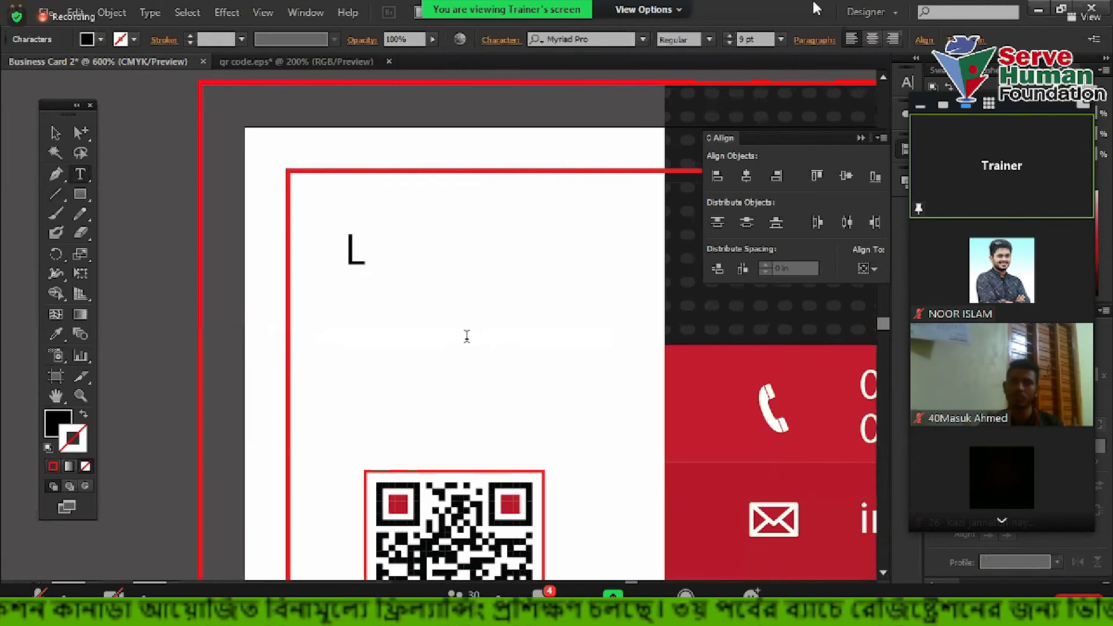
pyautogui.write('OGO D')
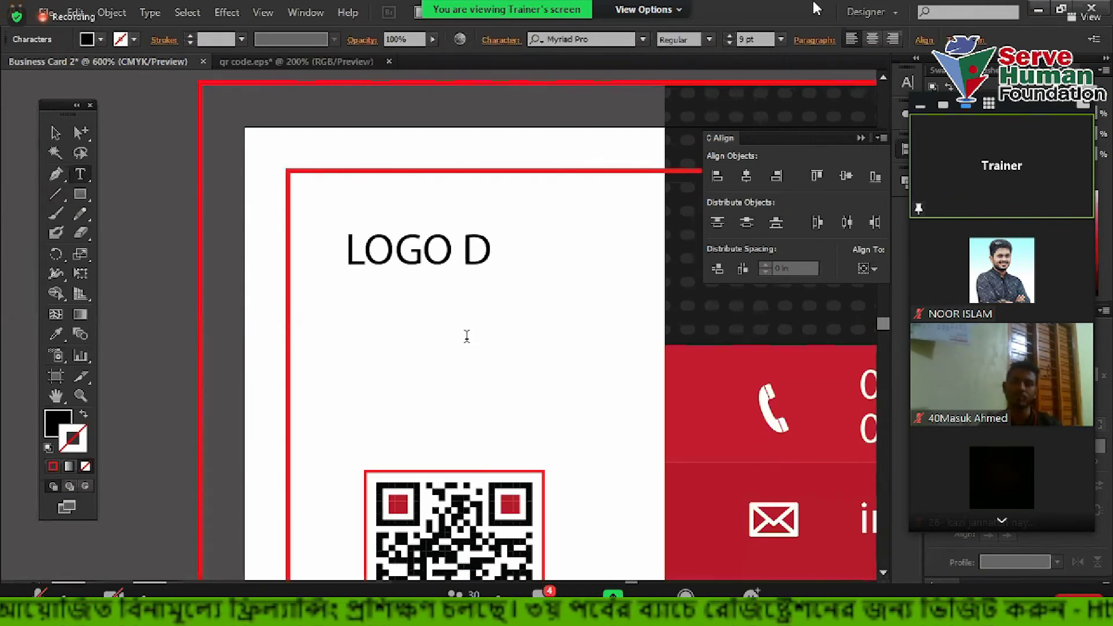
pyautogui.write('EISING')
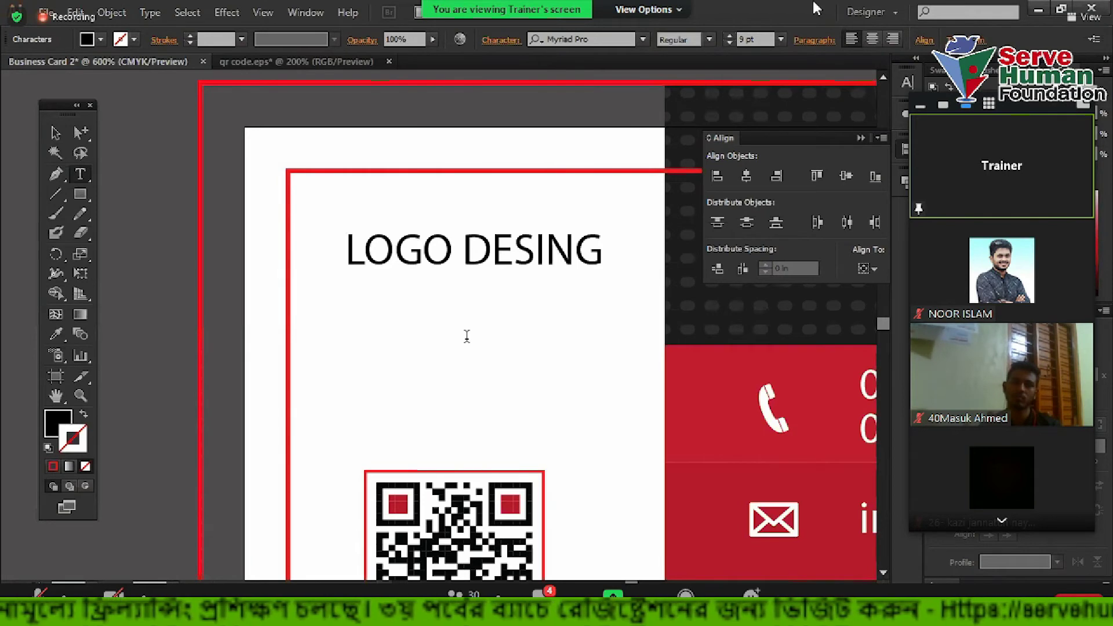
pyautogui.press('BackSpace')
pyautogui.press('BackSpace')
pyautogui.write('GN ')
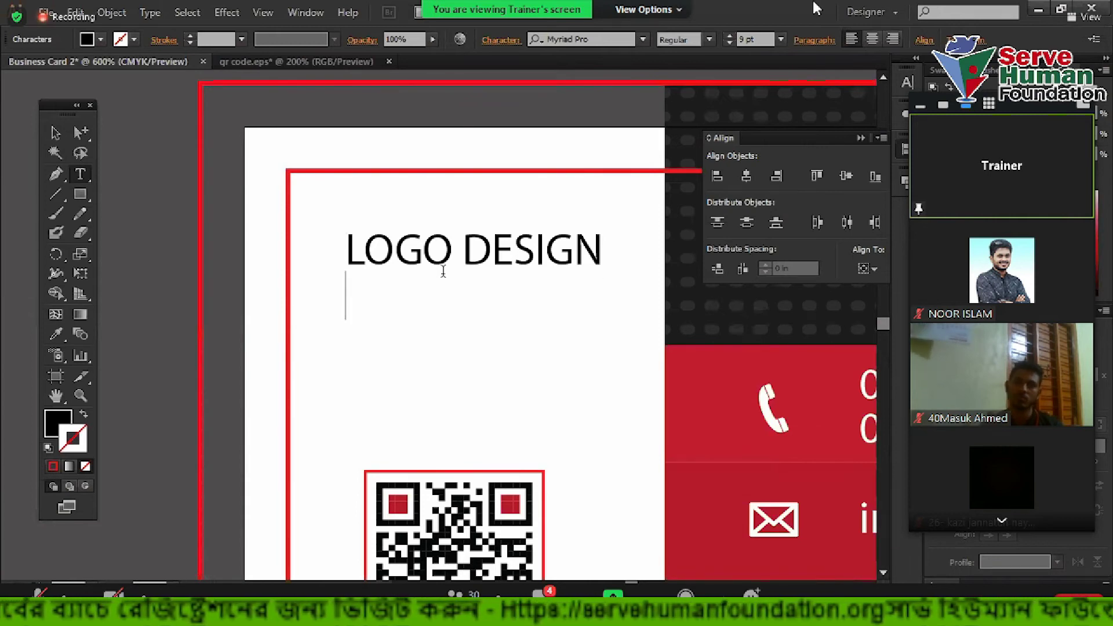
pyautogui.write('Your Slogan H')
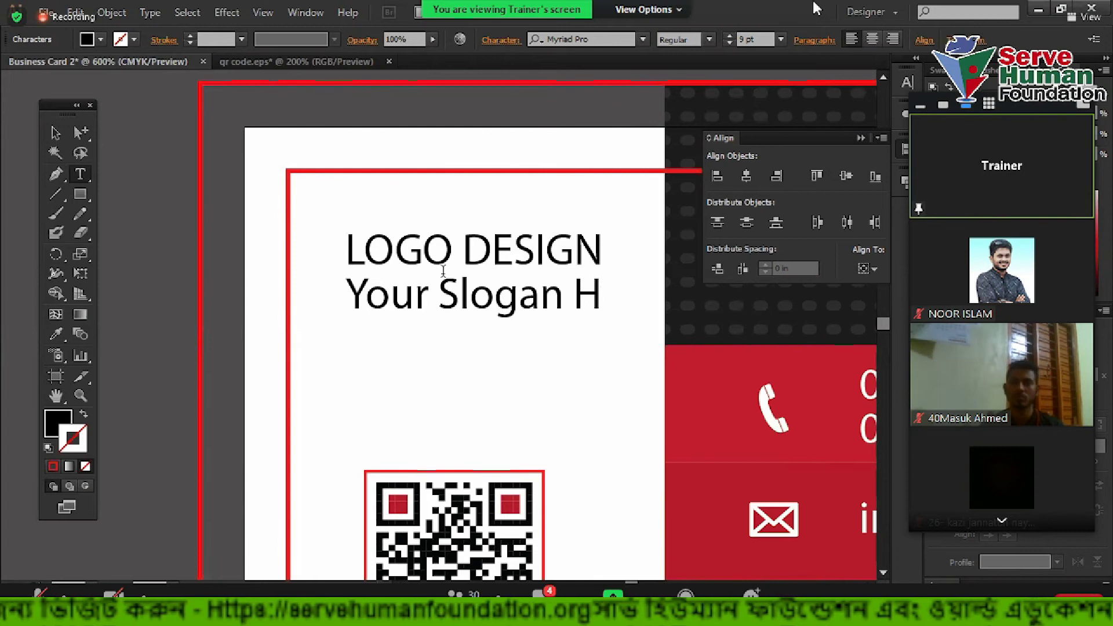
pyautogui.write('ere')
pyautogui.press('Escape')
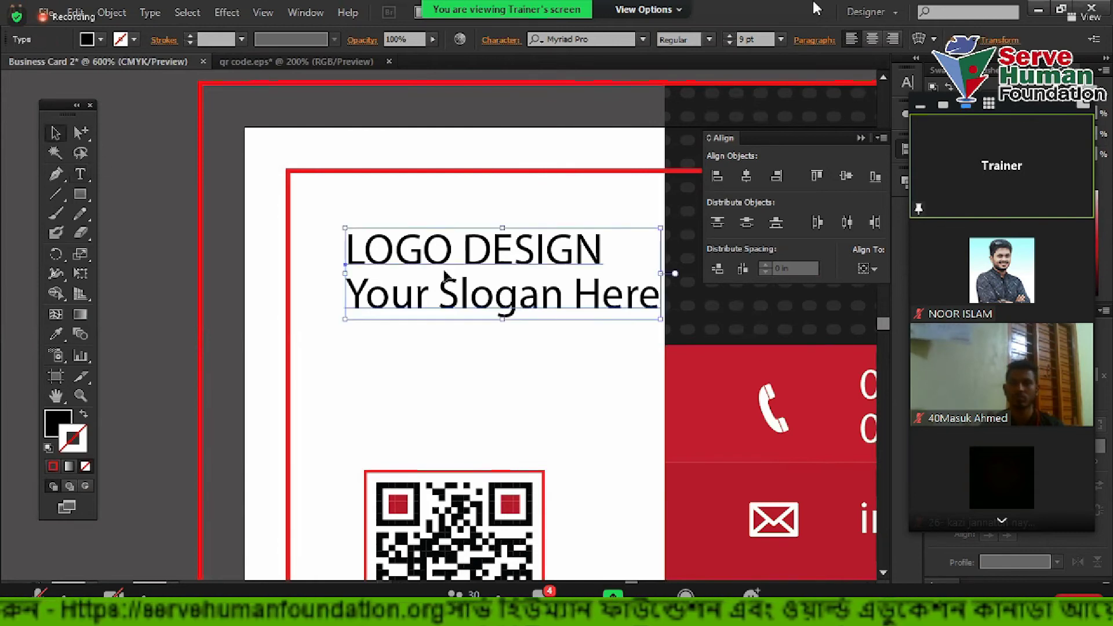
# Scale the title text down and make LOGO DESIGN bold
pyautogui.moveTo(663, 273); pyautogui.dragTo(243, 256)
pyautogui.click(496, 323)
pyautogui.press('t')
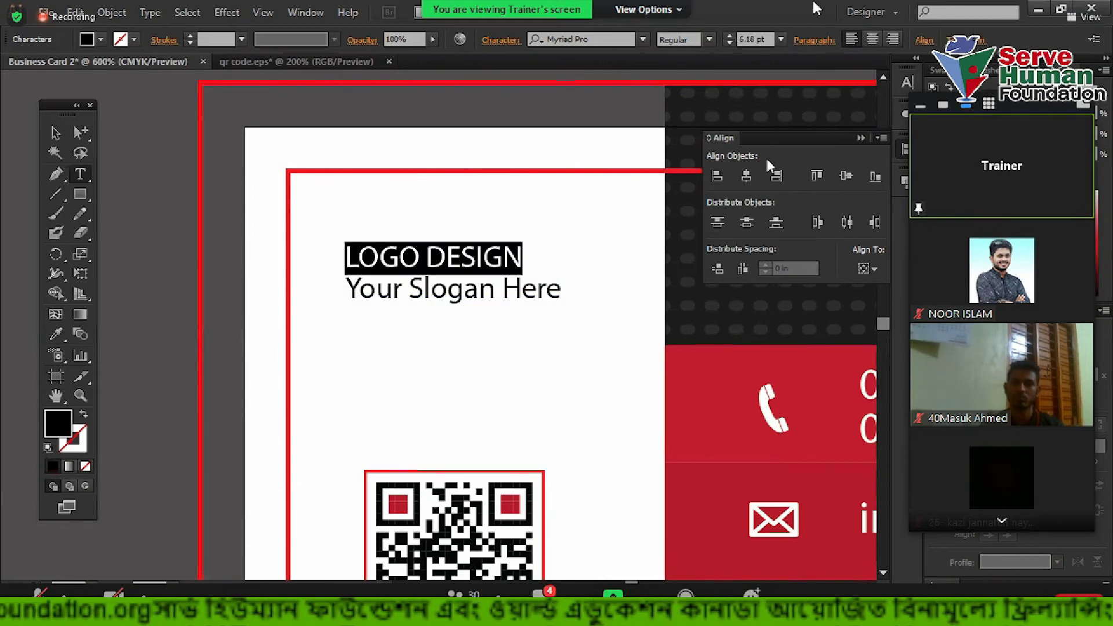
pyautogui.click(709, 39)
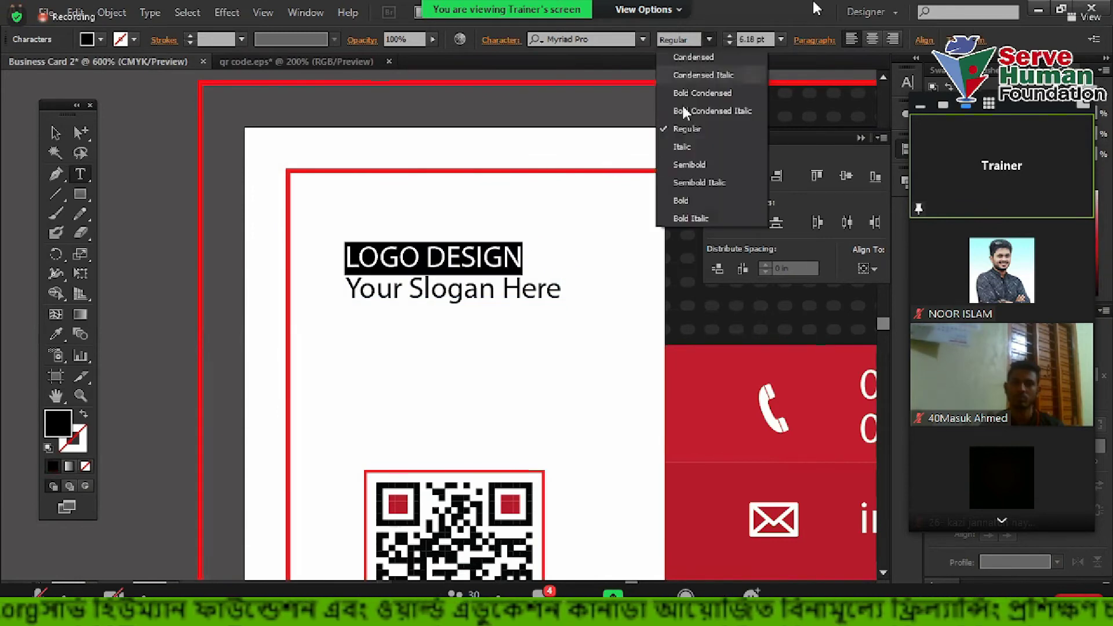
pyautogui.click(684, 210)
# Set the word DESIGN back to the Regular font style
pyautogui.scroll(3, 749, 42)
pyautogui.scroll(-1, 748, 42)
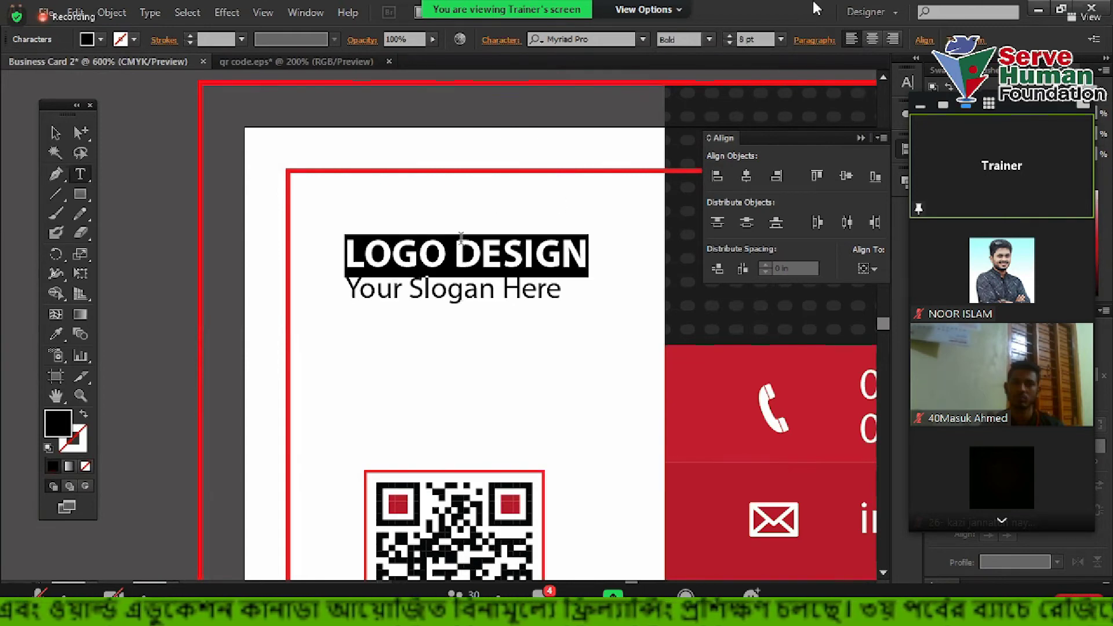
pyautogui.click(429, 261)
pyautogui.moveTo(455, 252); pyautogui.dragTo(637, 256)
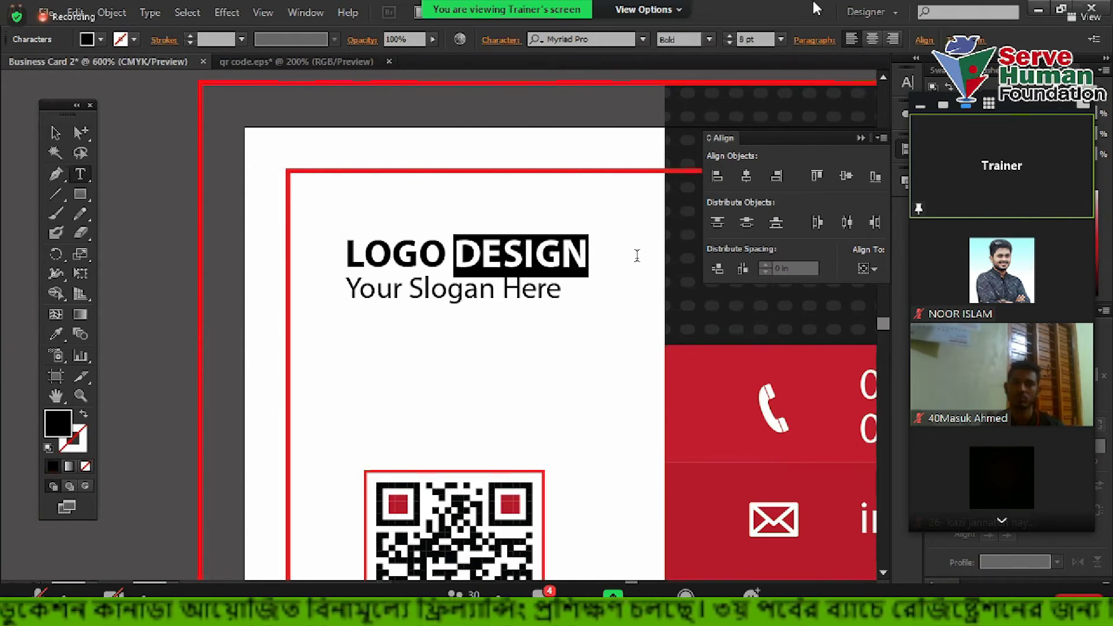
pyautogui.click(709, 39)
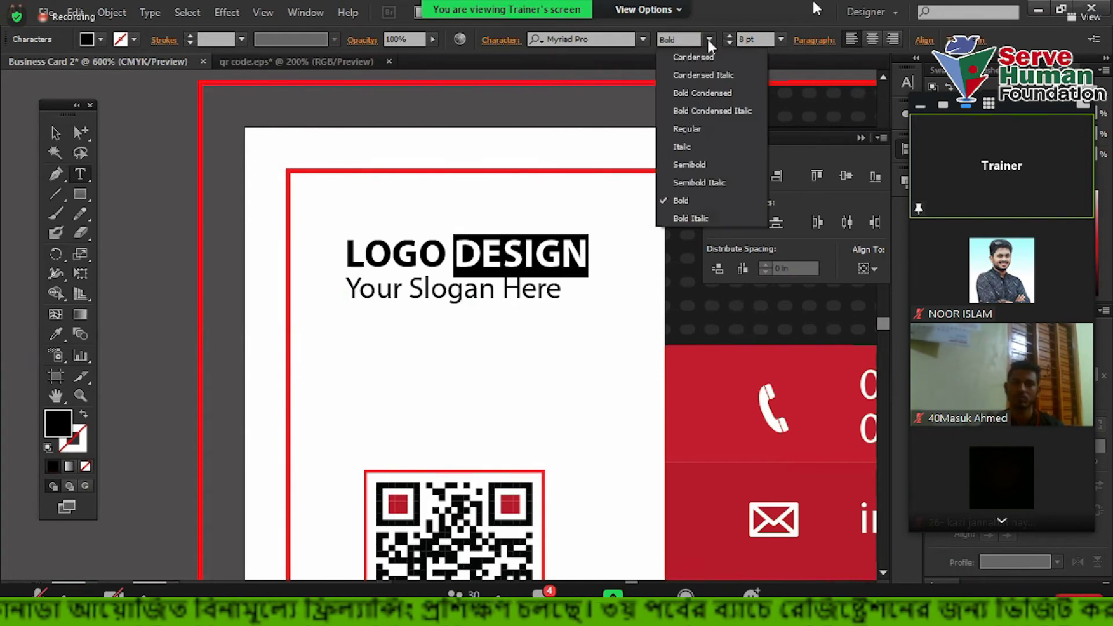
pyautogui.click(686, 128)
pyautogui.click(569, 299)
# Shrink the slogan to 5 pt and centre-align both title lines
pyautogui.moveTo(561, 293); pyautogui.dragTo(343, 284)
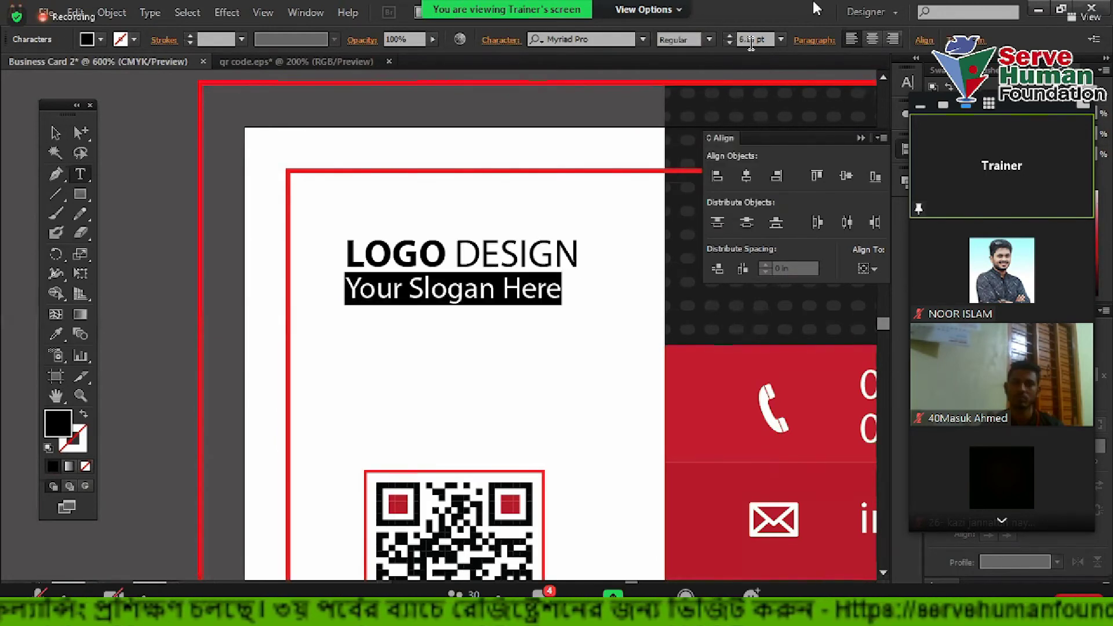
pyautogui.scroll(-2, 751, 40)
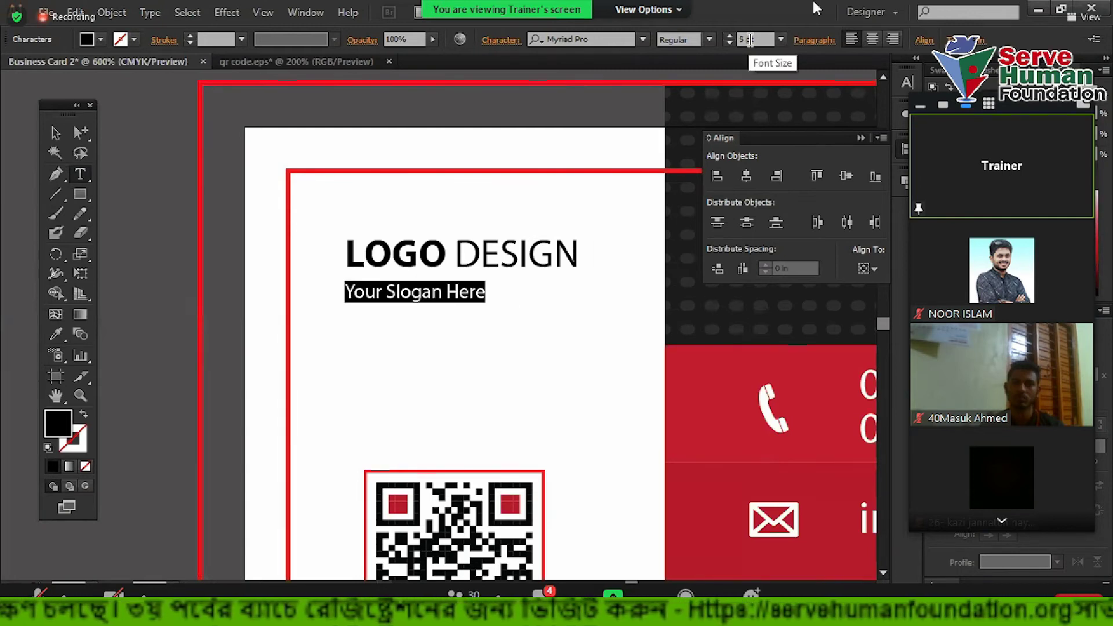
pyautogui.moveTo(520, 291); pyautogui.dragTo(340, 229)
pyautogui.hotkey('ctrl', 'shift', 'c')
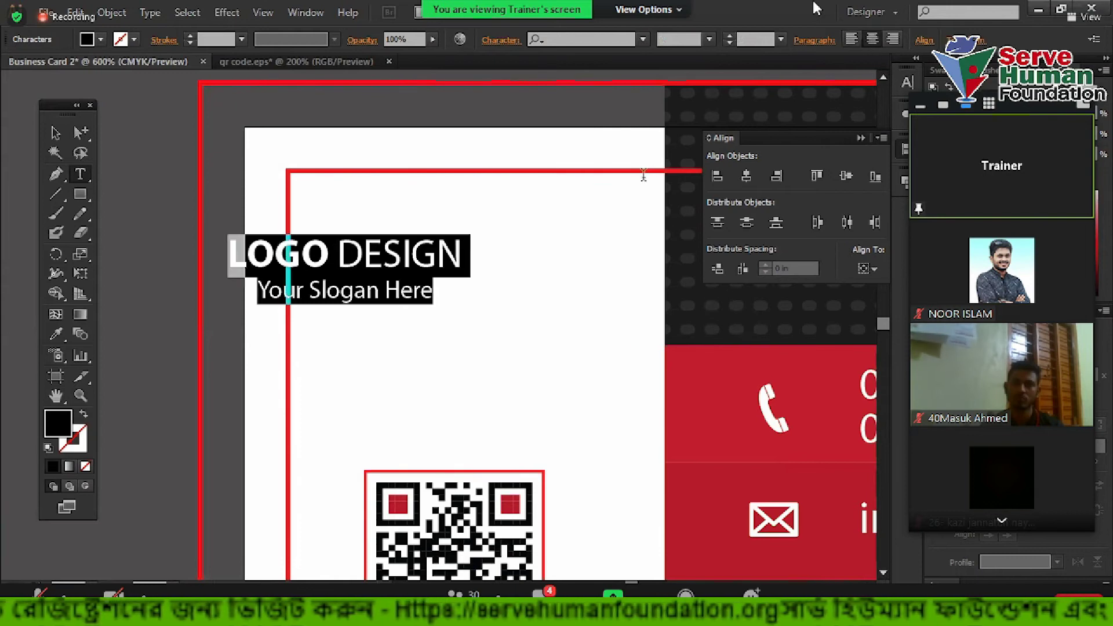
pyautogui.click(56, 132)
# Move the title block lower so it sits just above the QR code
pyautogui.moveTo(342, 261); pyautogui.dragTo(474, 290)
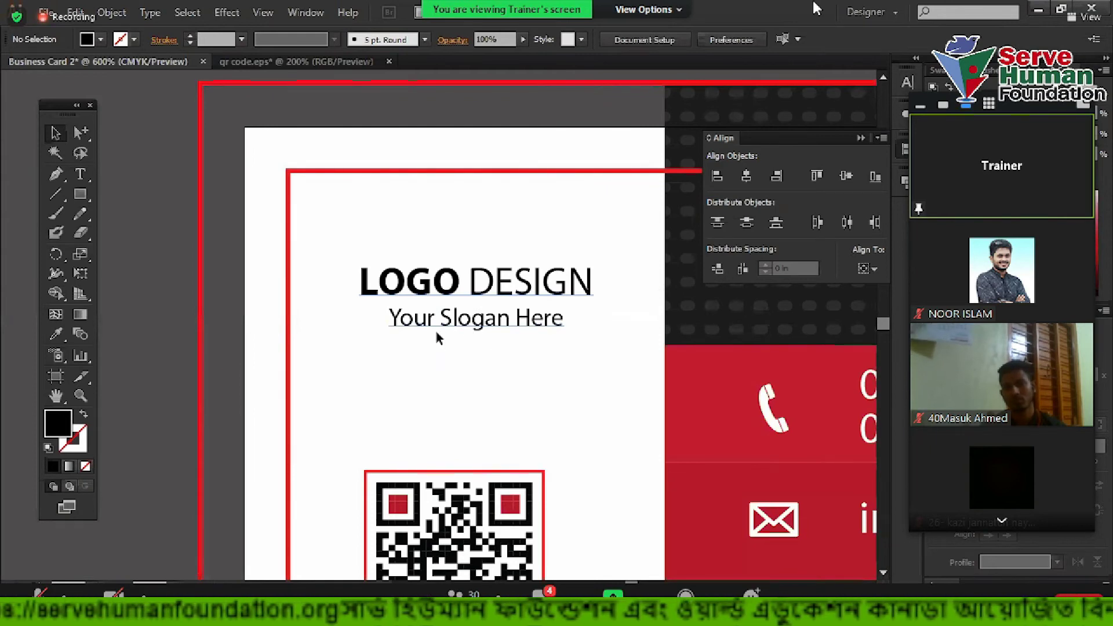
pyautogui.moveTo(520, 307); pyautogui.dragTo(505, 342)
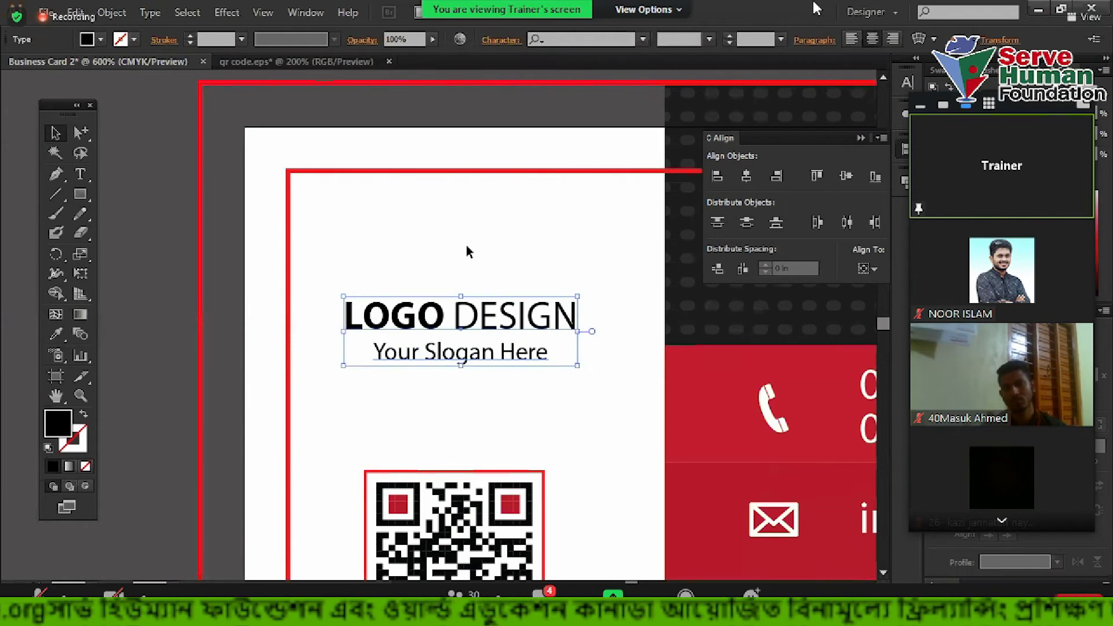
pyautogui.moveTo(397, 202); pyautogui.dragTo(557, 287)
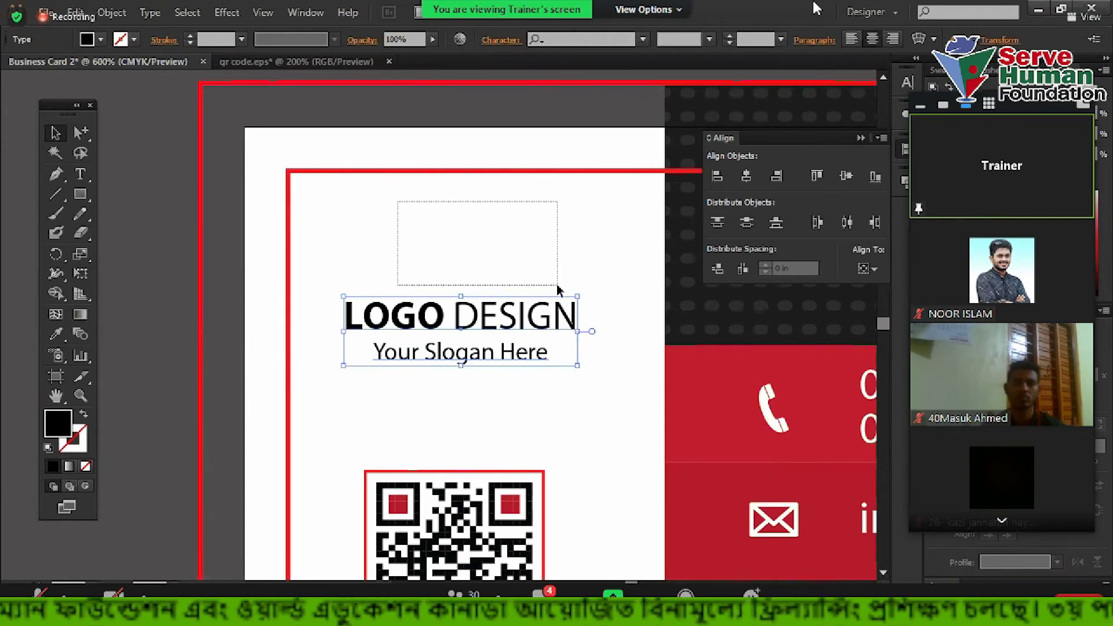
pyautogui.moveTo(506, 246); pyautogui.dragTo(504, 246)
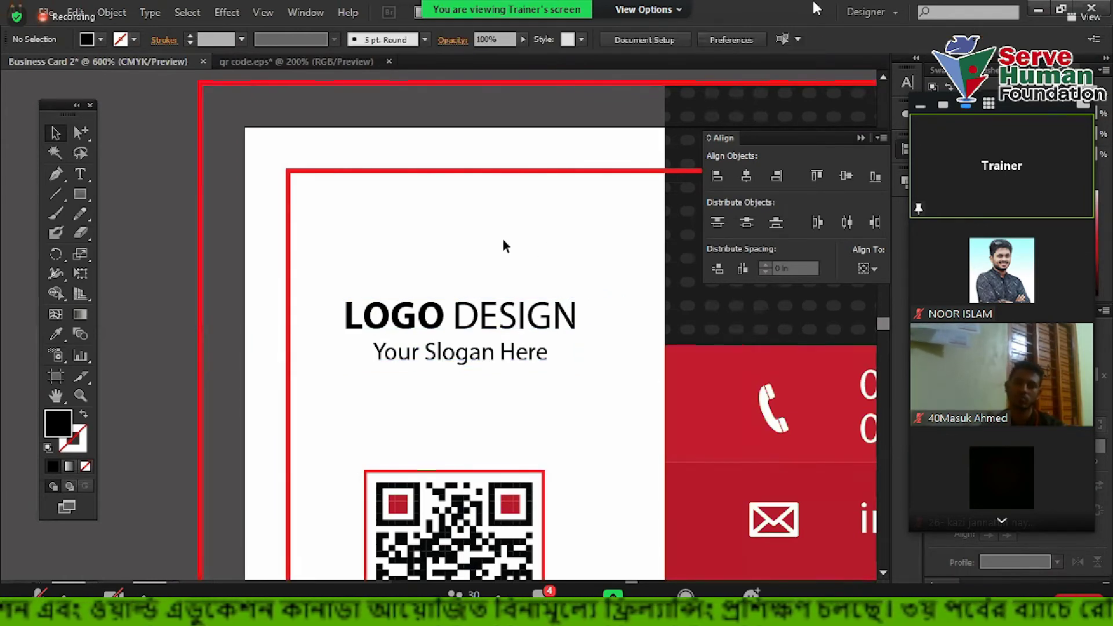
# Close the Align panel and zoom in on LOGO DESIGN with the Line Segment tool active
pyautogui.scroll(-1, 504, 246)
pyautogui.scroll(-1, 435, 355)
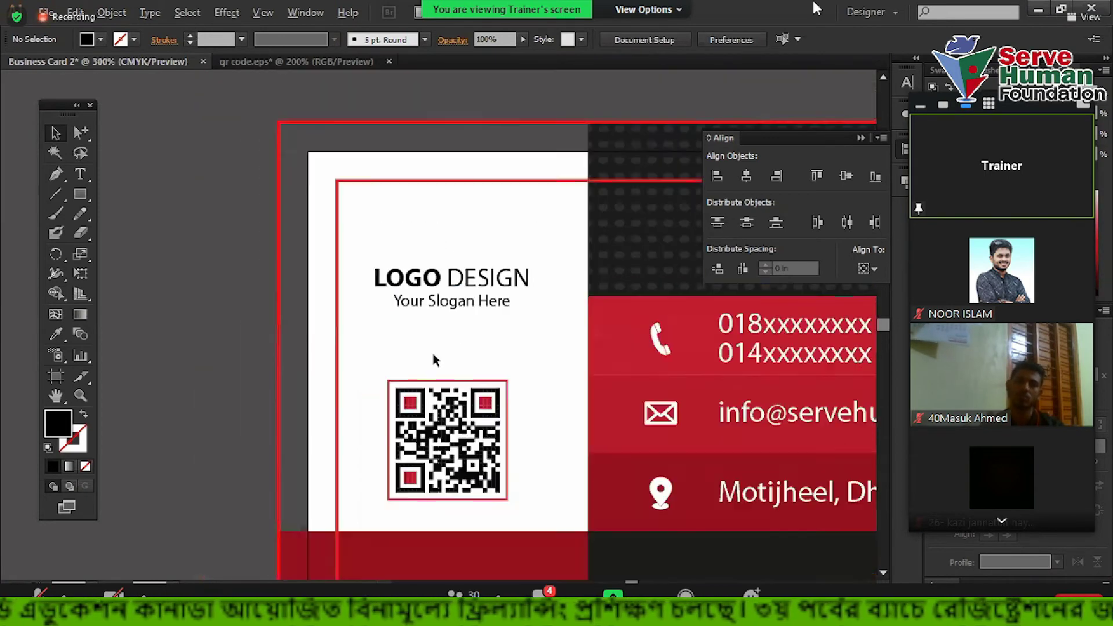
pyautogui.moveTo(394, 283); pyautogui.dragTo(250, 242)
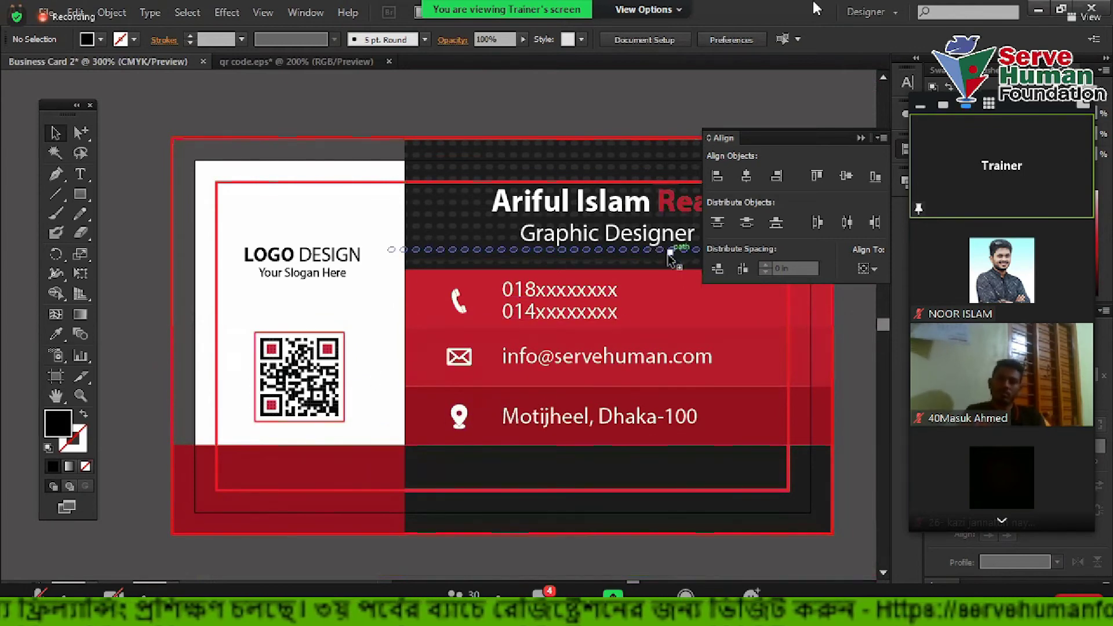
pyautogui.moveTo(263, 200); pyautogui.dragTo(355, 238)
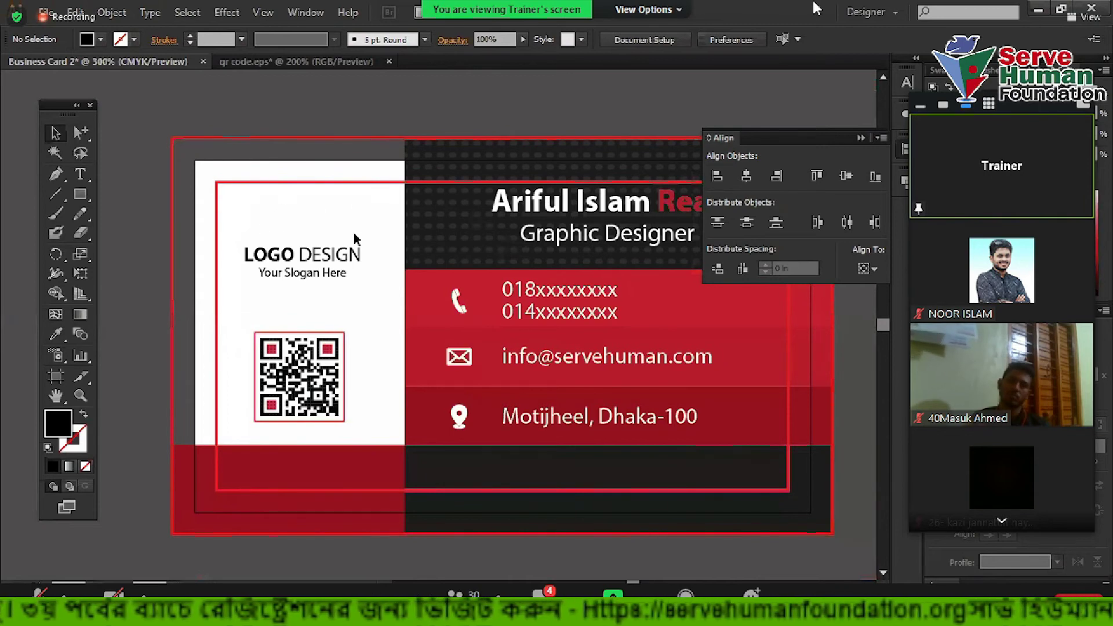
pyautogui.click(861, 139)
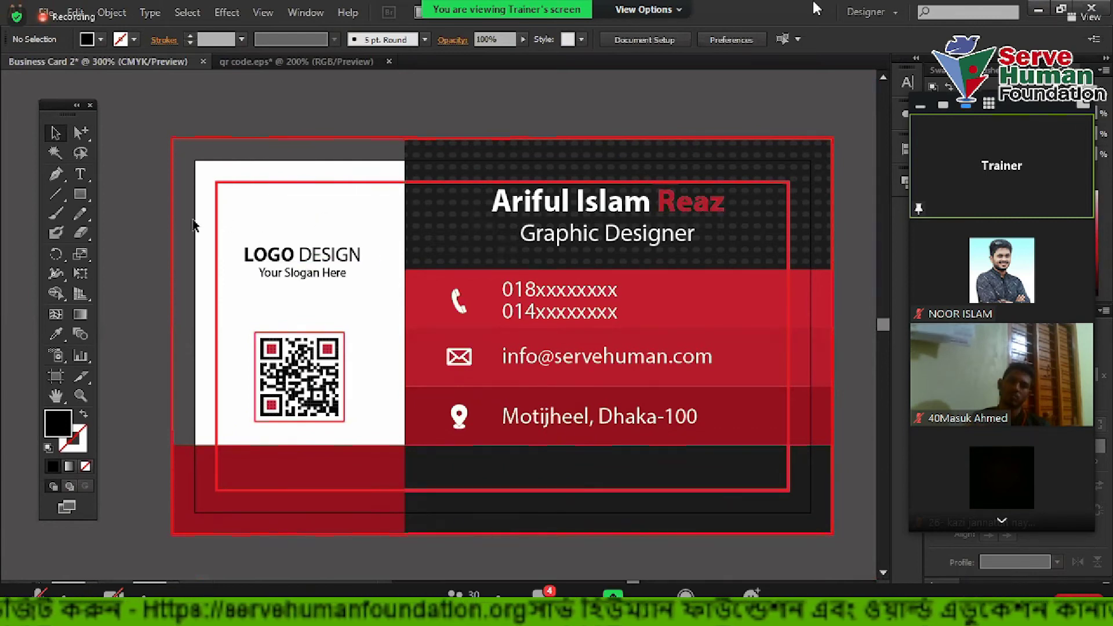
pyautogui.hotkey('ctrl', '=')
pyautogui.press('\\')
pyautogui.scroll(1, 196, 258)
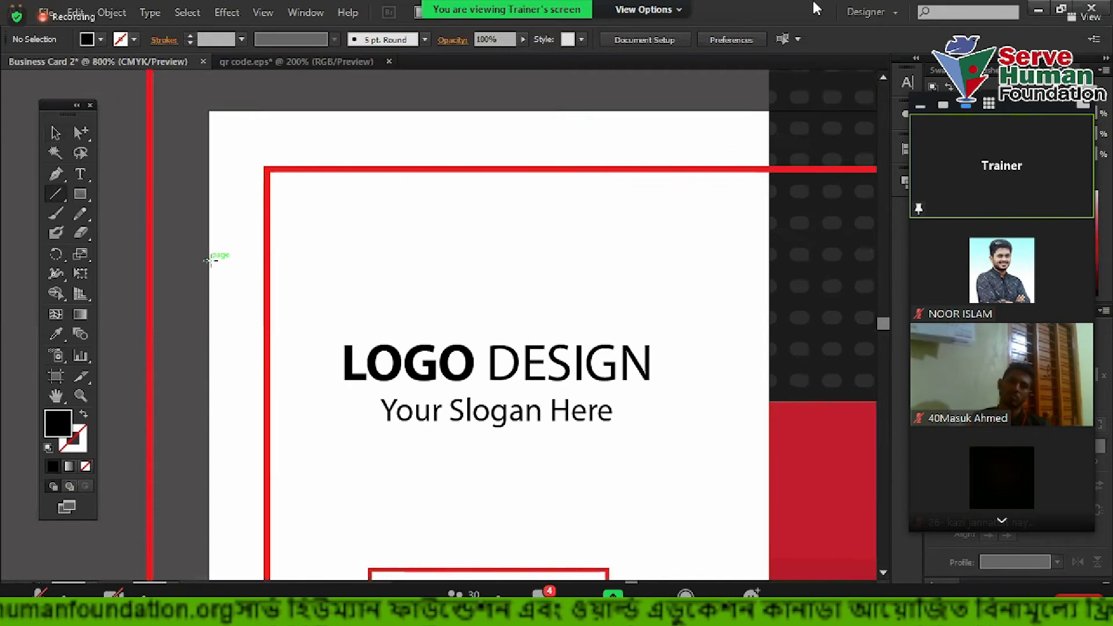
# Draw a black guide line across the white panel and horizontally centre the logo text on it
pyautogui.moveTo(207, 259); pyautogui.dragTo(769, 290)
pyautogui.click(55, 132)
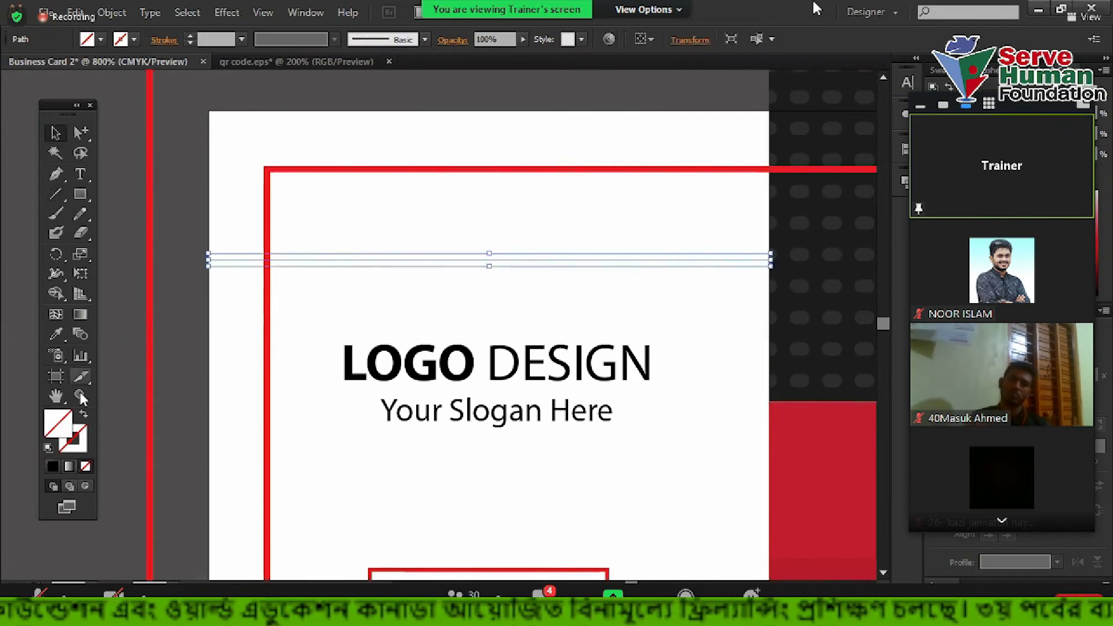
pyautogui.click(51, 467)
pyautogui.moveTo(367, 212); pyautogui.dragTo(457, 432)
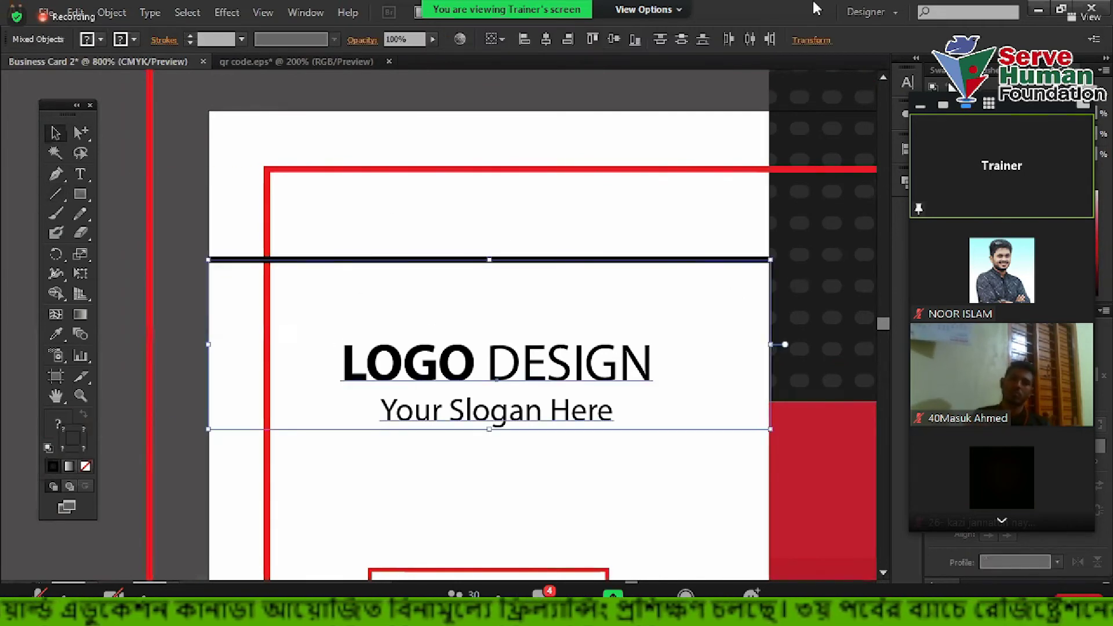
pyautogui.click(904, 149)
pyautogui.click(746, 176)
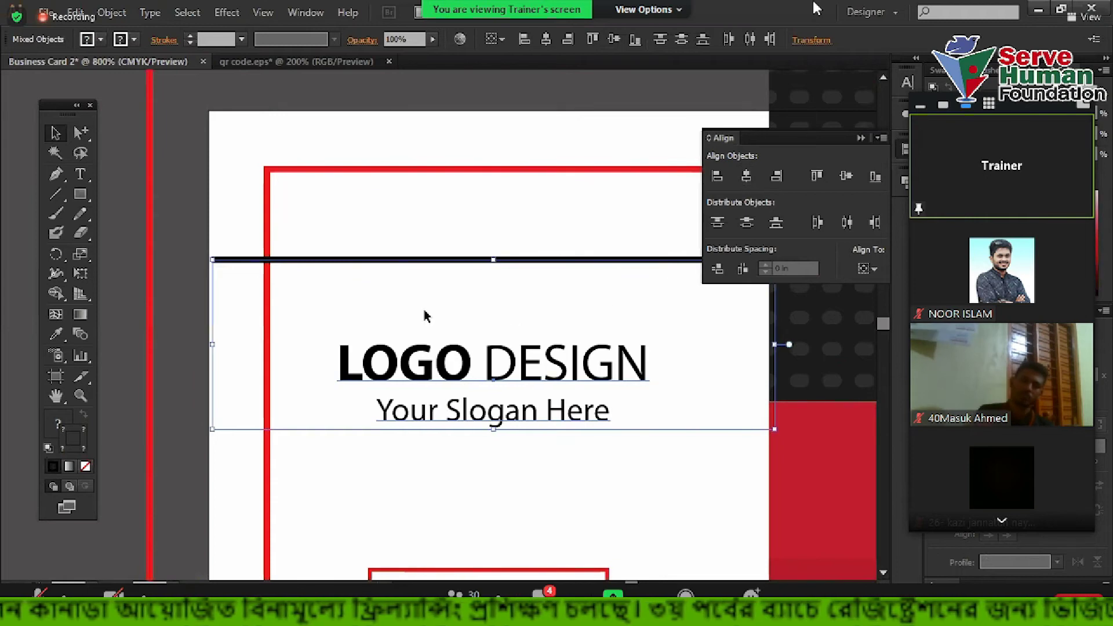
# Delete the temporary guide line, close the Align panel and zoom out to the whole card
pyautogui.hotkey('ctrl', '+')
pyautogui.hotkey('ctrl', '+')
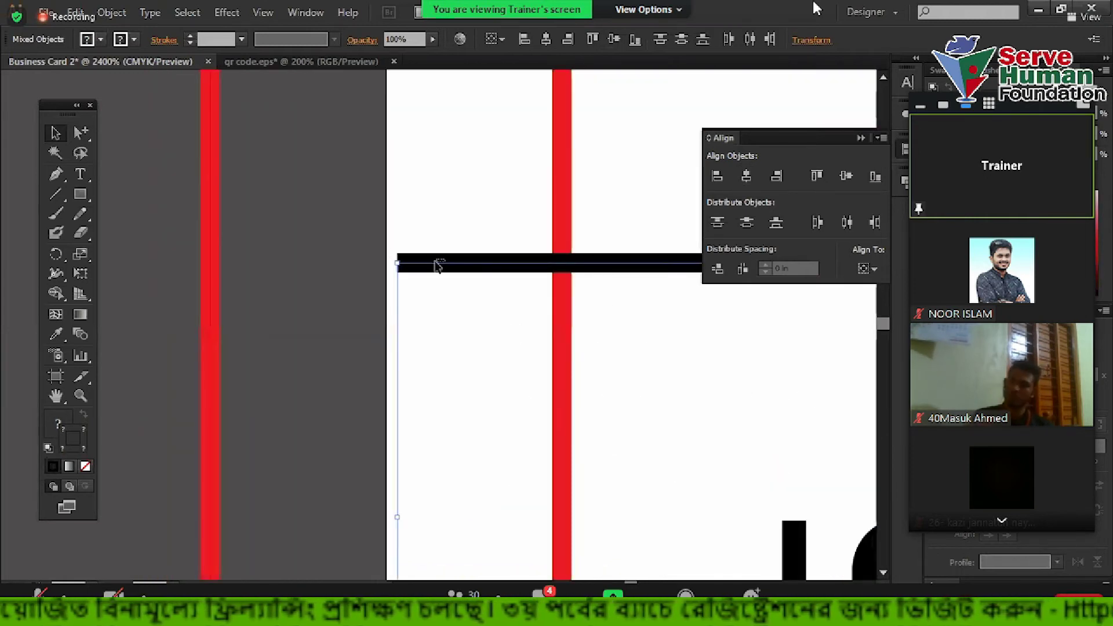
pyautogui.moveTo(441, 267); pyautogui.dragTo(430, 269)
pyautogui.click(290, 271)
pyautogui.hotkey('ctrl', '-')
pyautogui.hotkey('ctrl', '-')
pyautogui.moveTo(471, 237); pyautogui.dragTo(539, 288)
pyautogui.press('Delete')
pyautogui.click(860, 138)
pyautogui.hotkey('ctrl', '-')
pyautogui.hotkey('ctrl', '-')
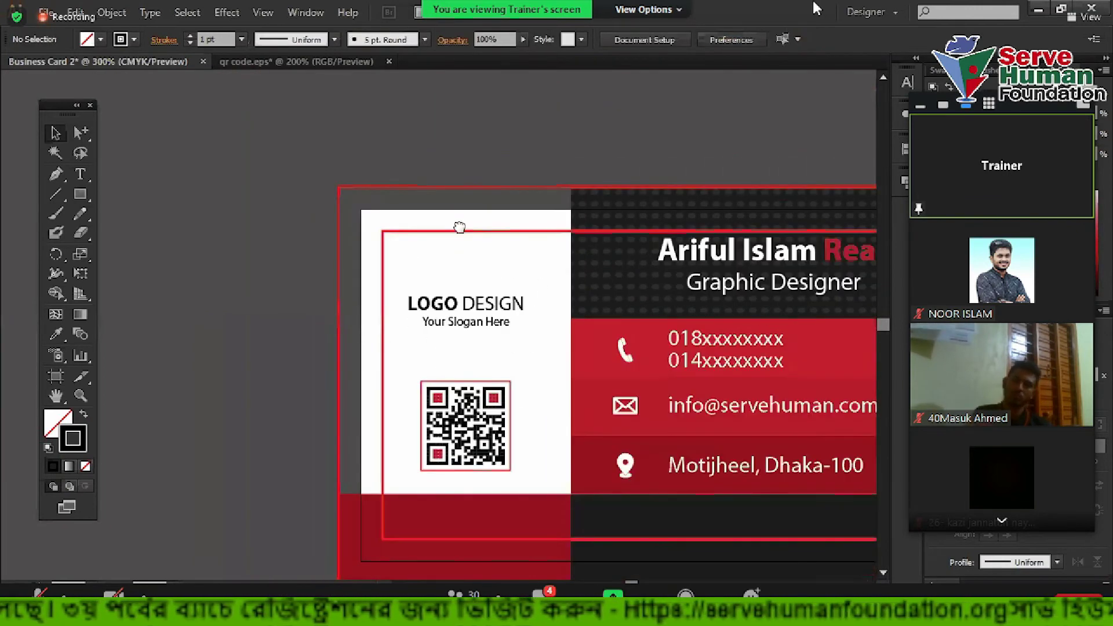
pyautogui.hotkey('ctrl', '-')
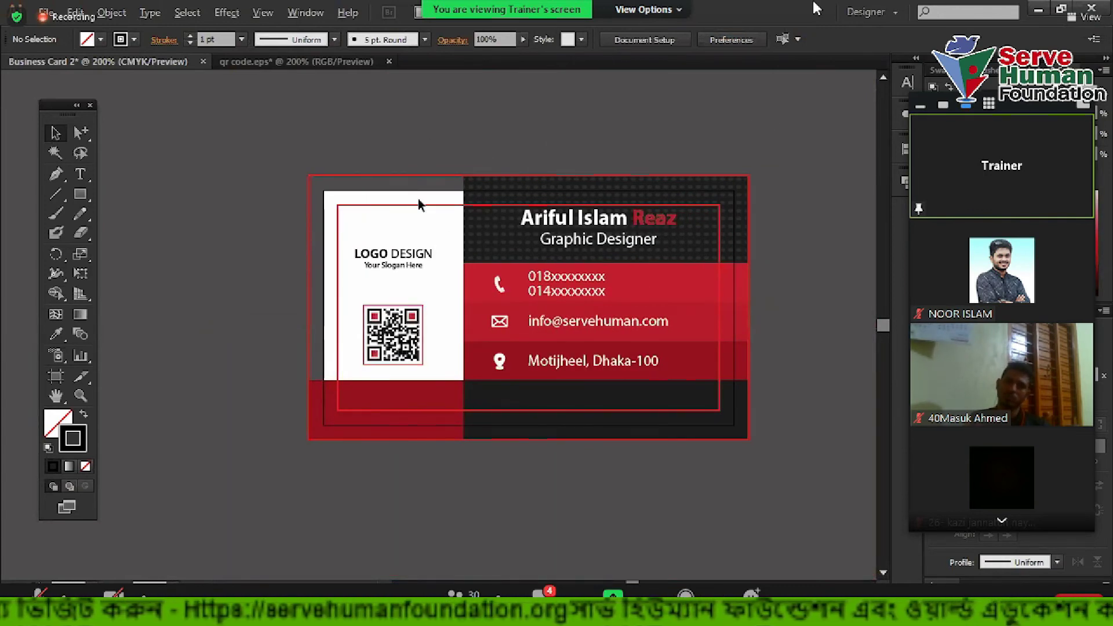
# Select the inner red rectangle outline on the card and delete it
pyautogui.scroll(1, 303, 233)
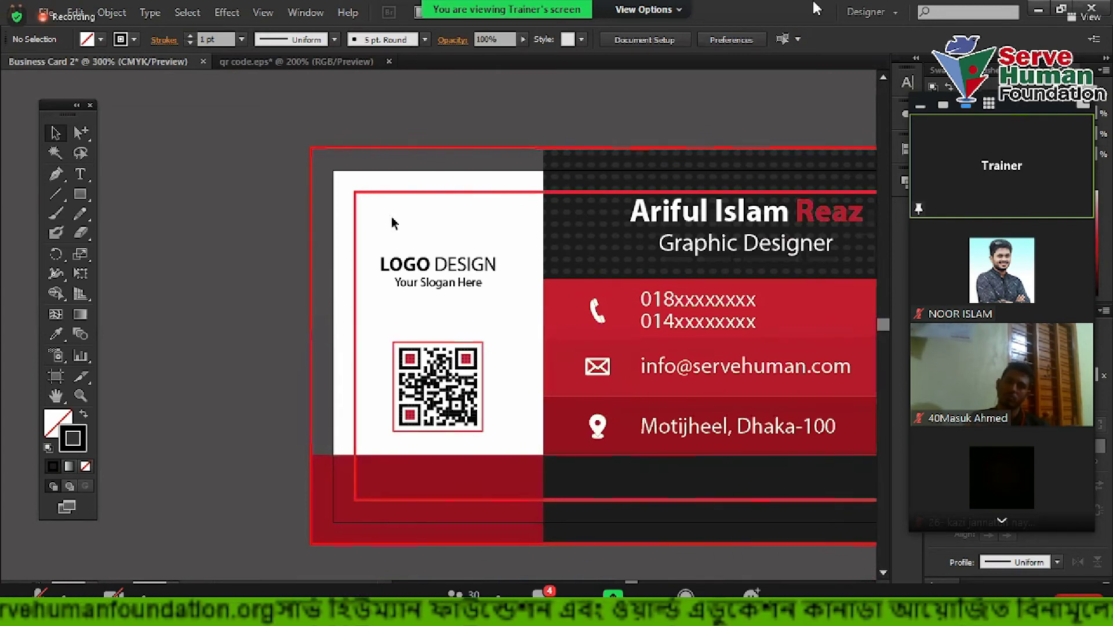
pyautogui.click(381, 192)
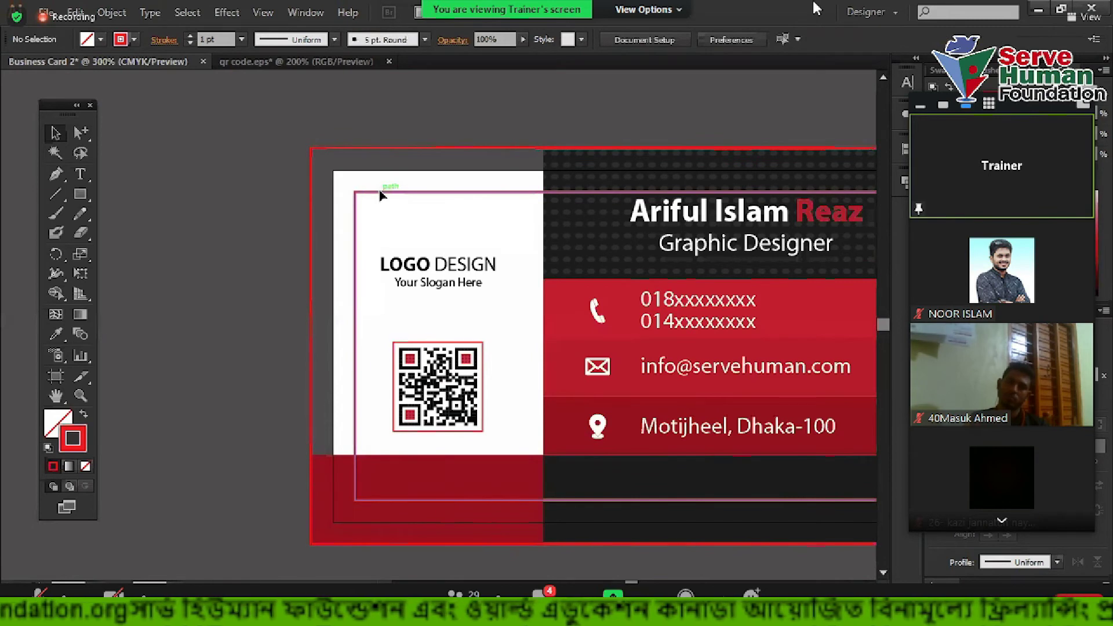
pyautogui.click(407, 238)
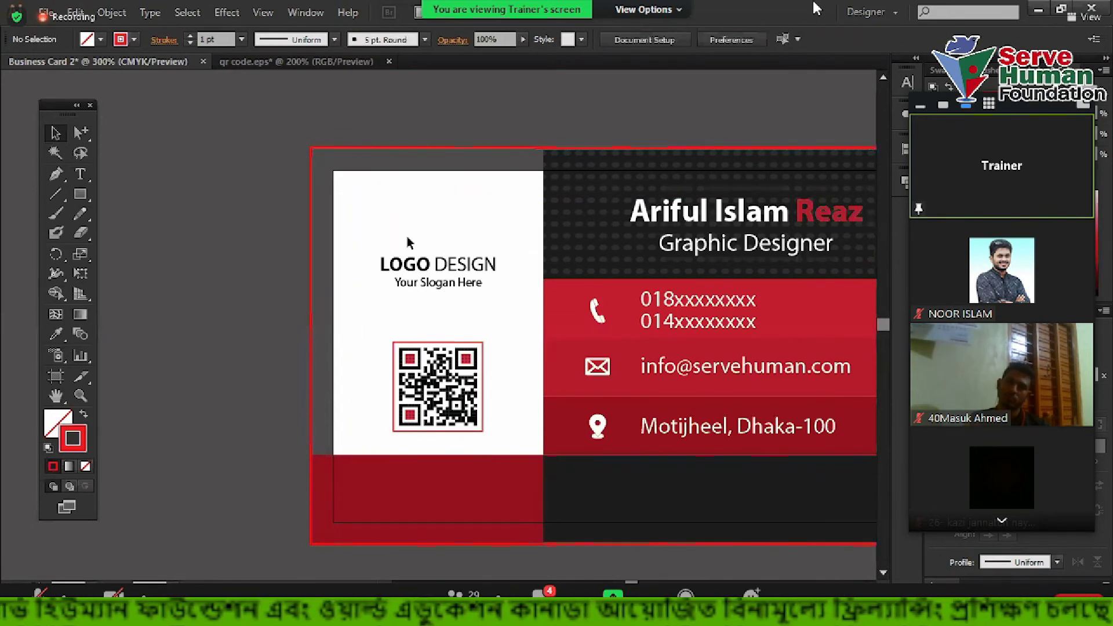
pyautogui.scroll(-2, 407, 238)
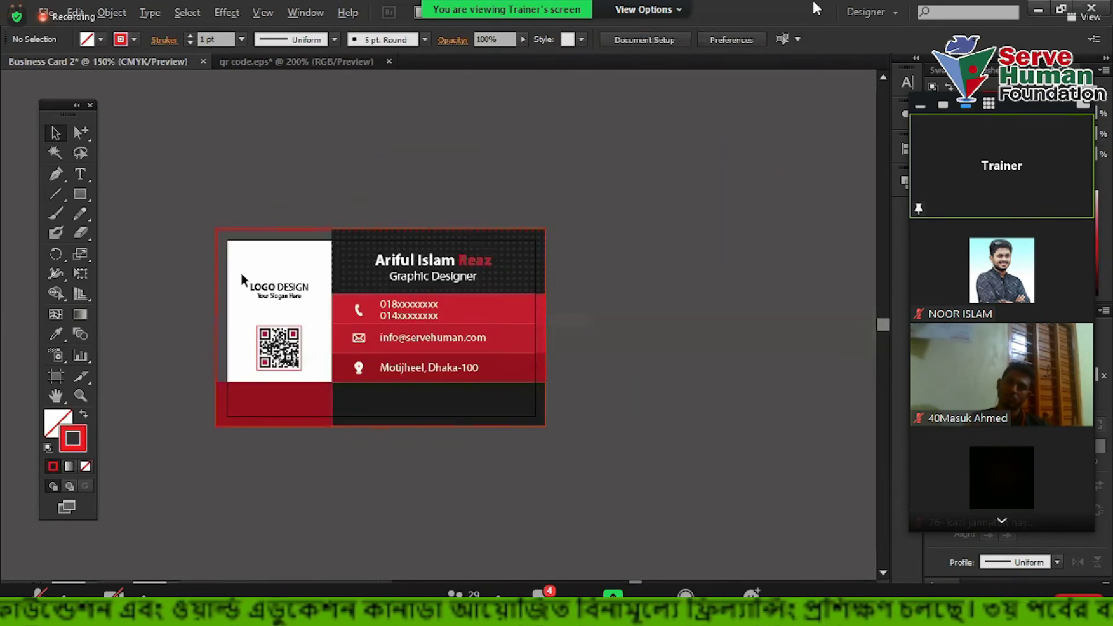
pyautogui.scroll(2, 242, 280)
# Give the card's outer rectangle a white fill with no stroke
pyautogui.scroll(2, 184, 199)
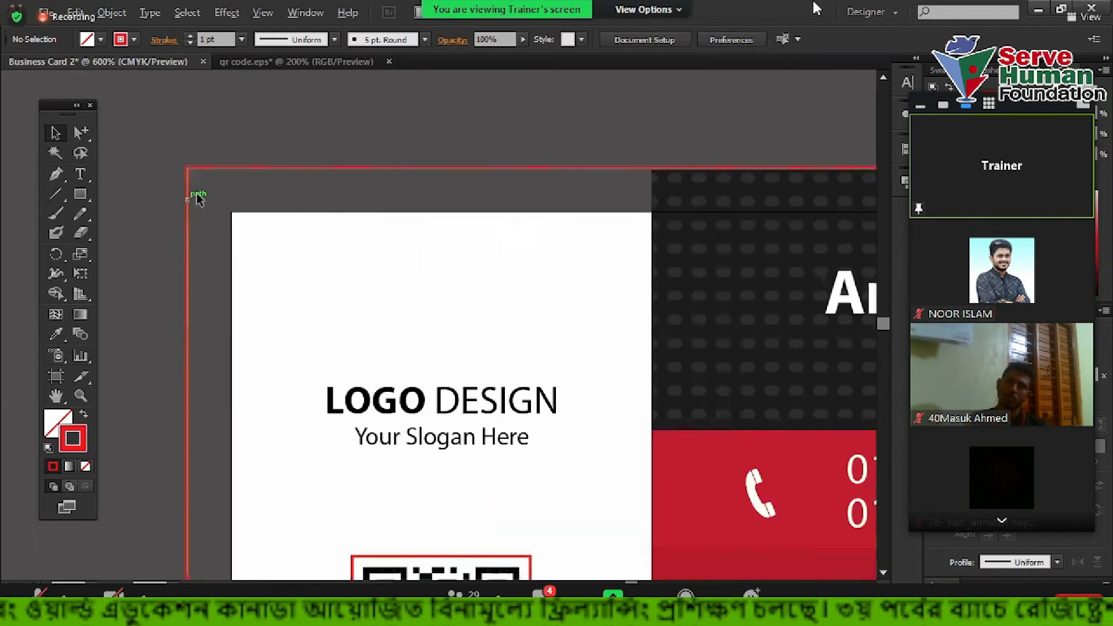
pyautogui.moveTo(212, 309); pyautogui.dragTo(225, 351)
pyautogui.scroll(-2, 192, 243)
pyautogui.moveTo(168, 206); pyautogui.dragTo(233, 283)
pyautogui.scroll(-2, 232, 277)
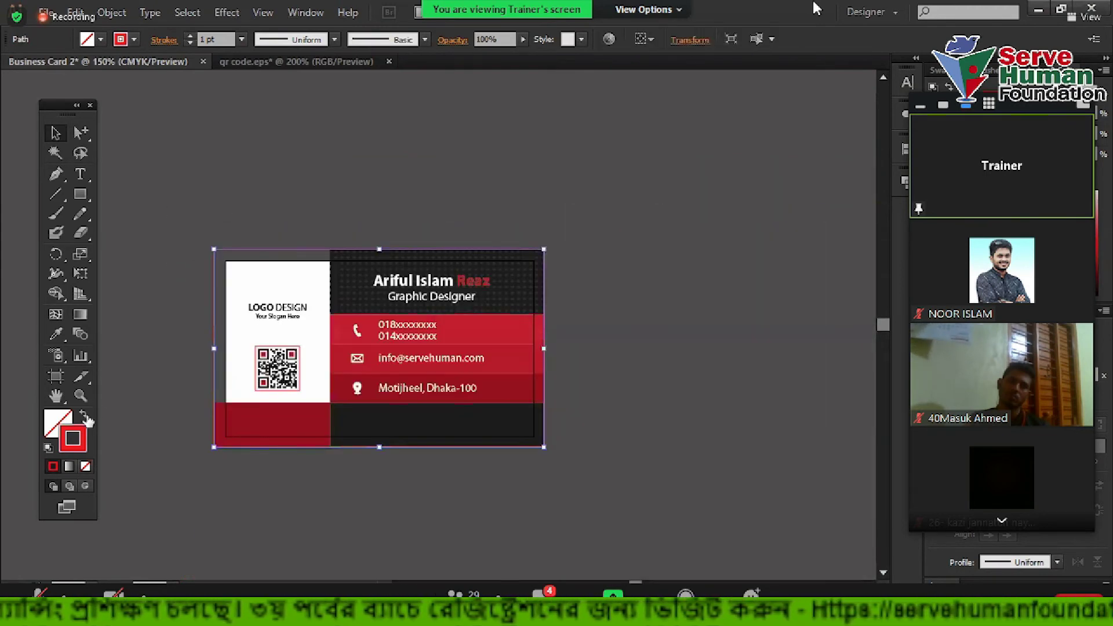
pyautogui.click(85, 416)
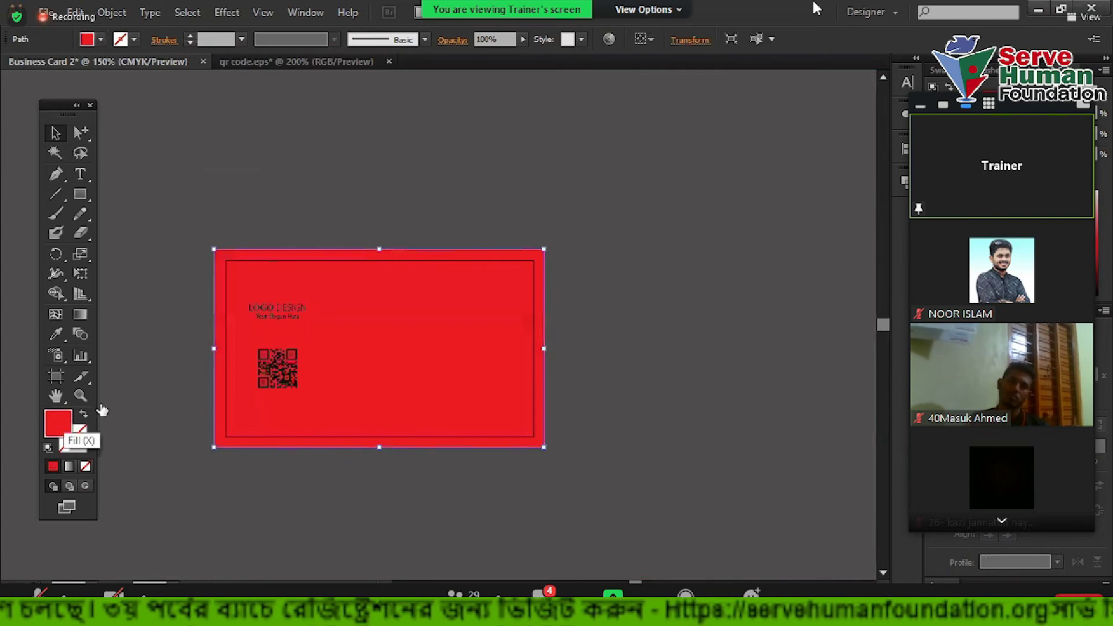
pyautogui.click(951, 194)
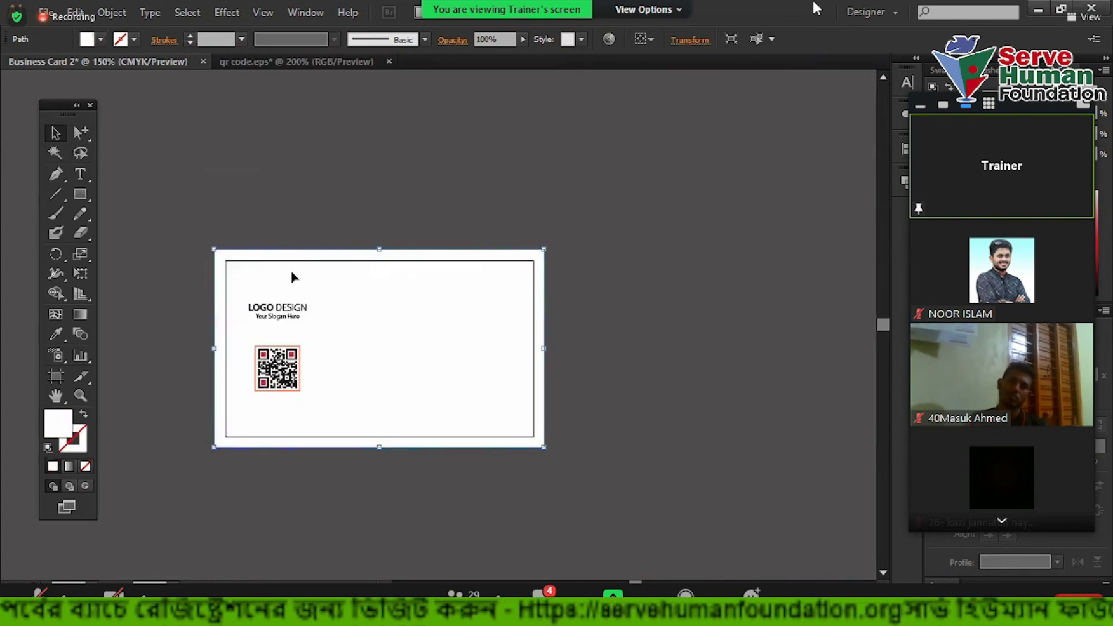
# Send the white rectangle to the back, behind all other card artwork
pyautogui.rightClick(292, 277)
pyautogui.moveTo(336, 503)
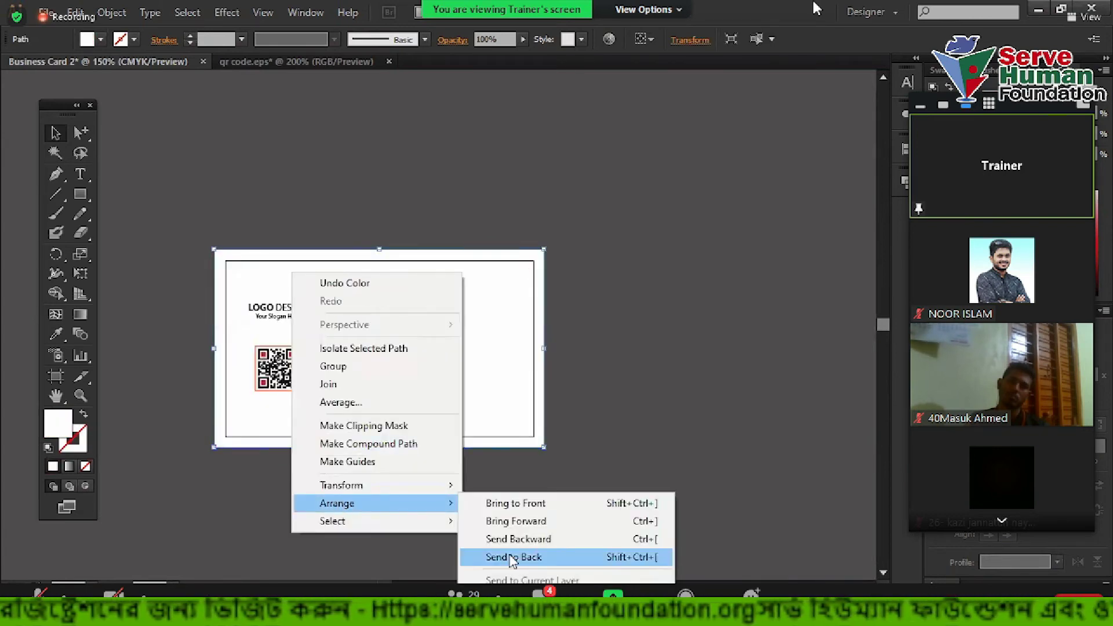
pyautogui.click(512, 558)
pyautogui.click(552, 241)
pyautogui.moveTo(594, 388); pyautogui.dragTo(658, 380)
pyautogui.moveTo(207, 195); pyautogui.dragTo(697, 501)
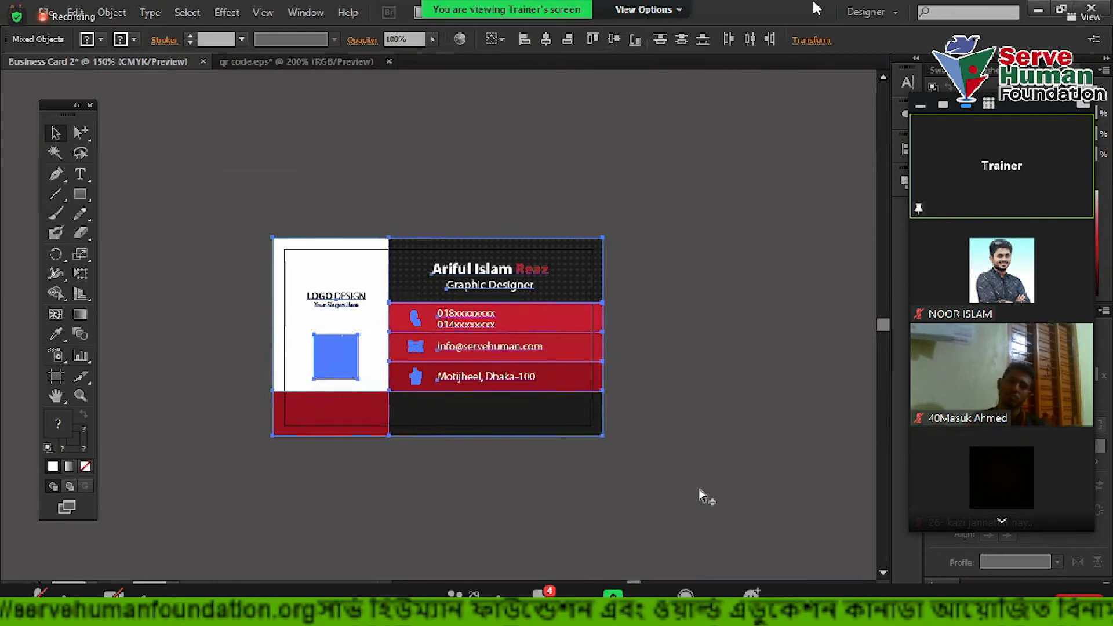
pyautogui.click(704, 427)
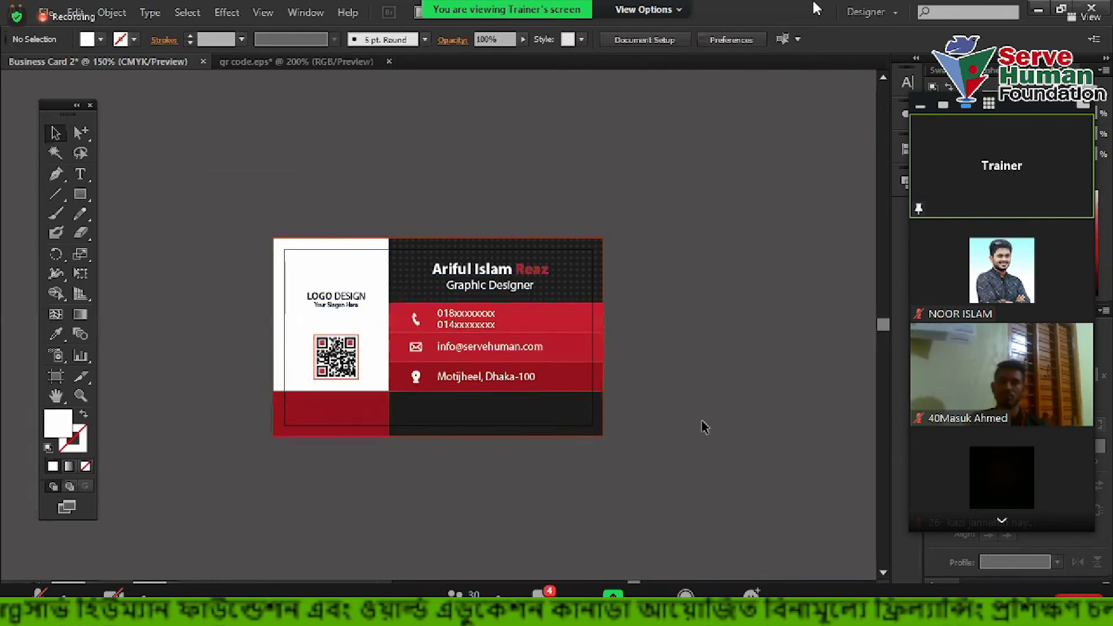
# Draw a new artboard below the card with the Artboard tool
pyautogui.scroll(-1, 566, 377)
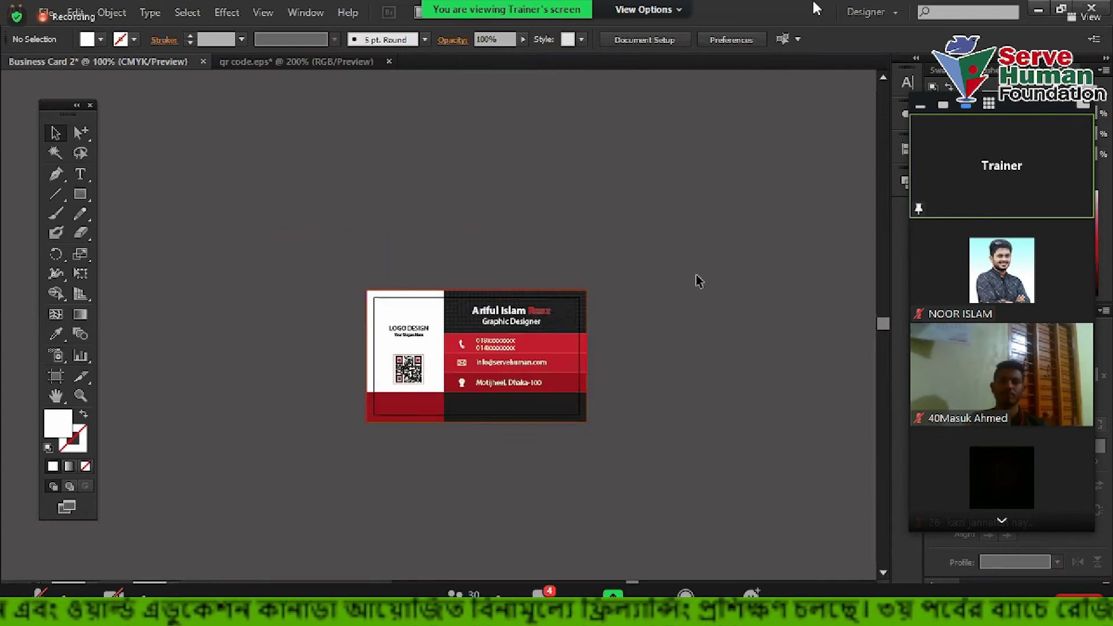
pyautogui.scroll(1, 538, 334)
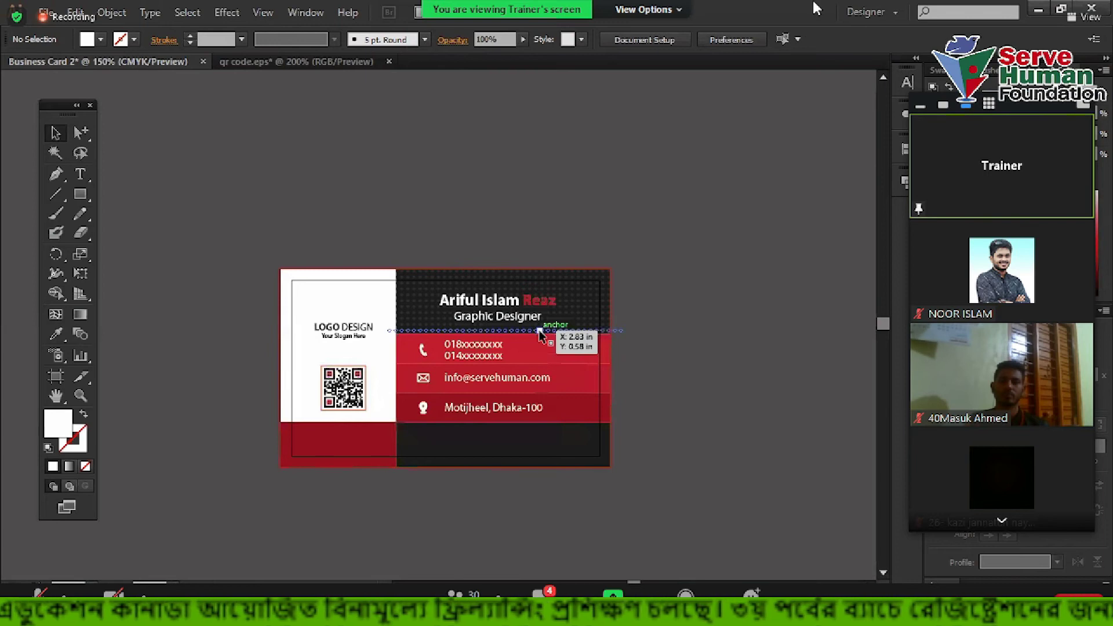
pyautogui.scroll(2, 293, 377)
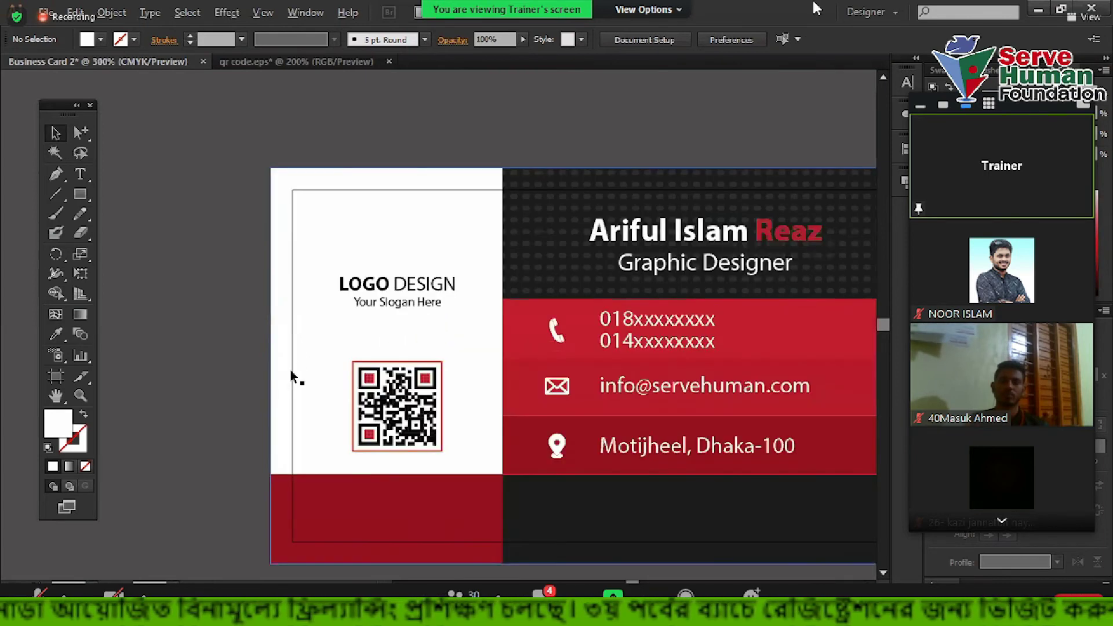
pyautogui.scroll(-3, 294, 377)
pyautogui.hscroll(1, 636, 375)
pyautogui.scroll(-3, 634, 381)
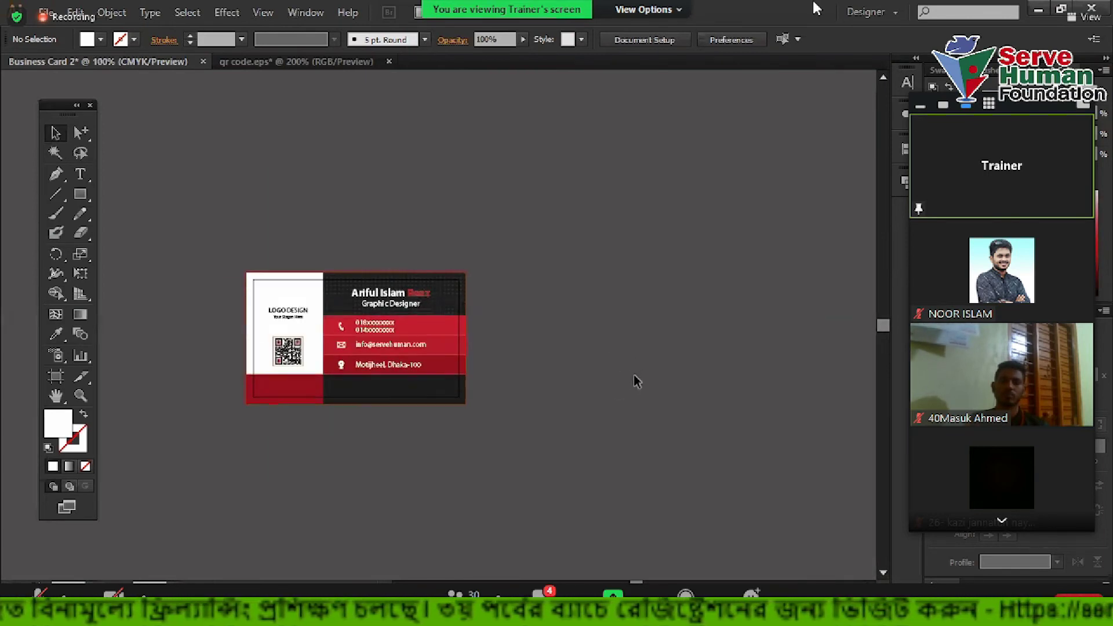
pyautogui.click(56, 377)
pyautogui.scroll(-3, 495, 359)
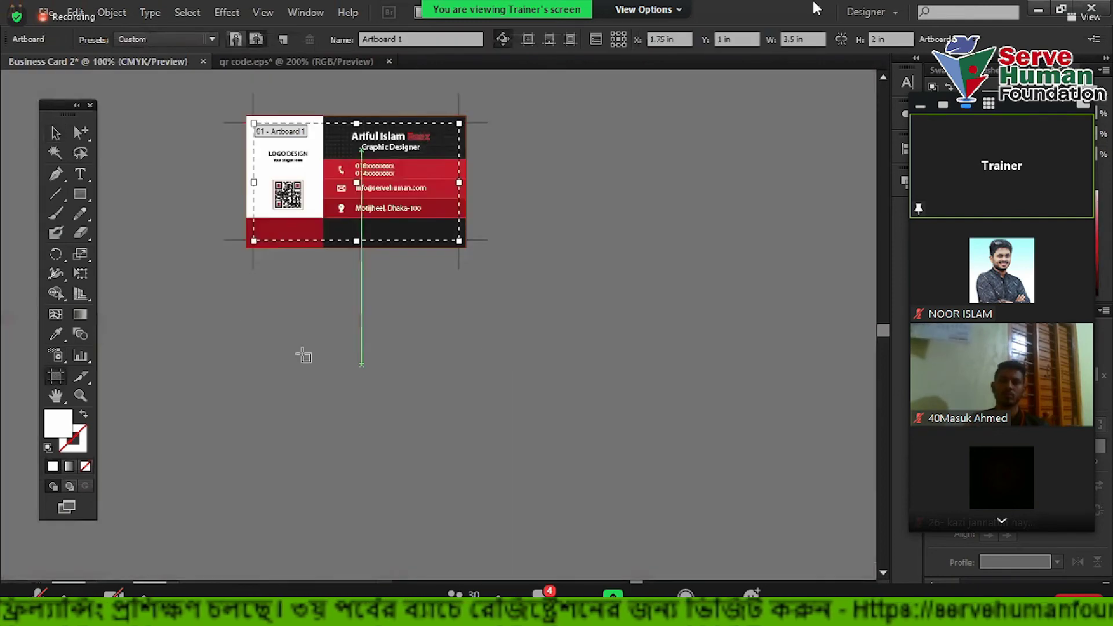
pyautogui.moveTo(404, 329); pyautogui.dragTo(560, 450)
# Size the new artboard to 3 in by 3 in and move it to the card's right
pyautogui.click(810, 39)
pyautogui.write('3')
pyautogui.press('Tab')
pyautogui.write('3')
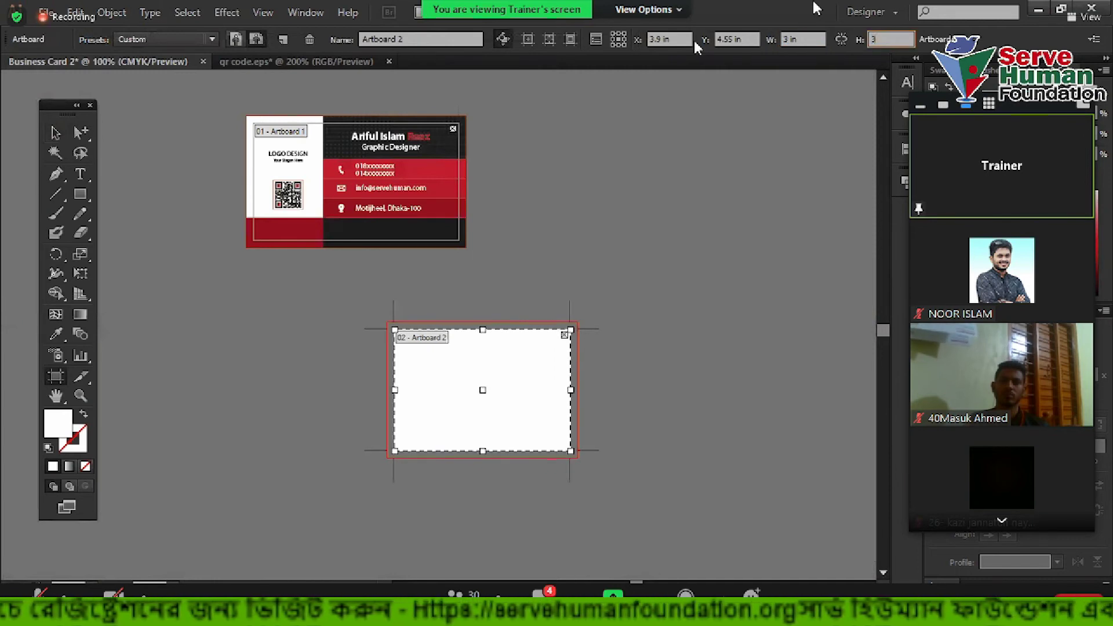
pyautogui.press('Return')
pyautogui.moveTo(513, 382); pyautogui.dragTo(691, 252)
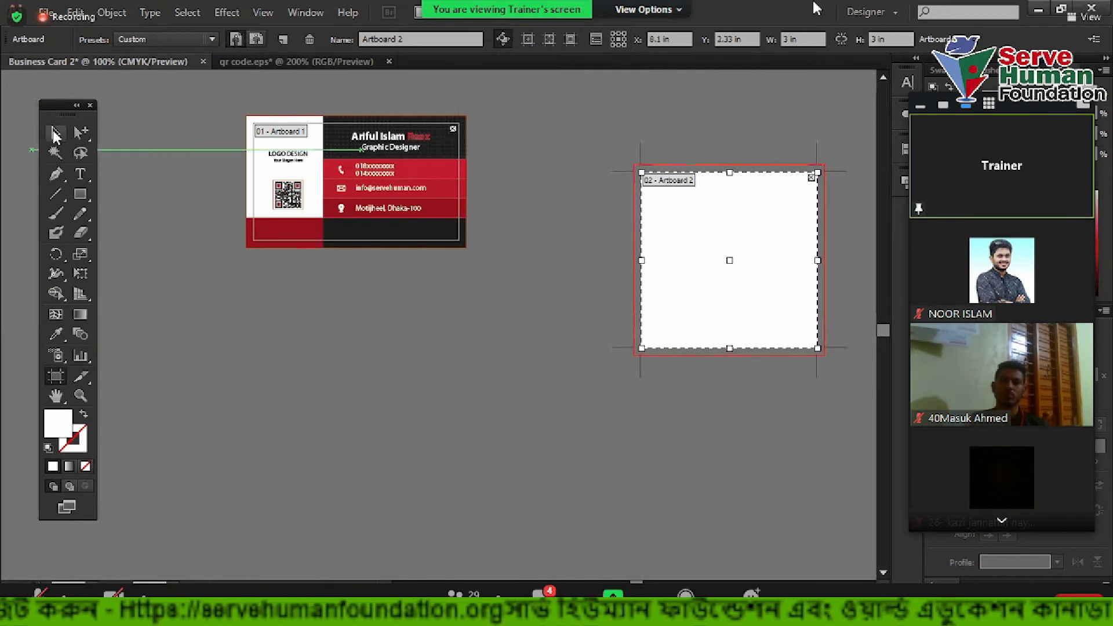
pyautogui.click(55, 133)
pyautogui.scroll(3, 324, 258)
pyautogui.moveTo(266, 216); pyautogui.dragTo(512, 413)
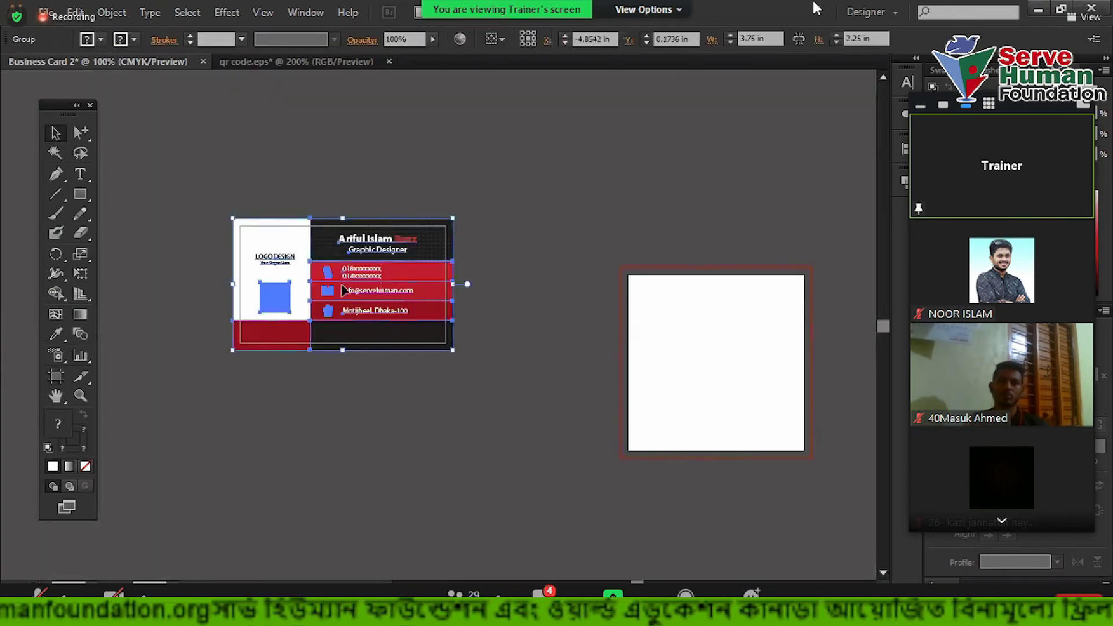
# Expand the top card's text and icons into outlines with Object > Expand
pyautogui.scroll(3, 388, 282)
pyautogui.moveTo(360, 365); pyautogui.dragTo(359, 212)
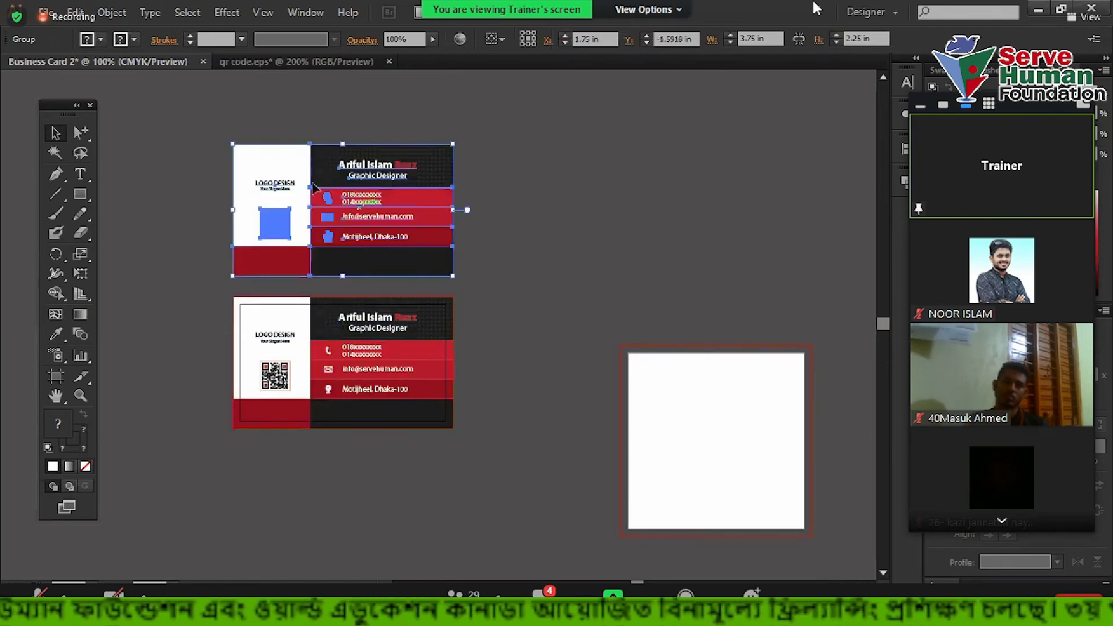
pyautogui.click(112, 12)
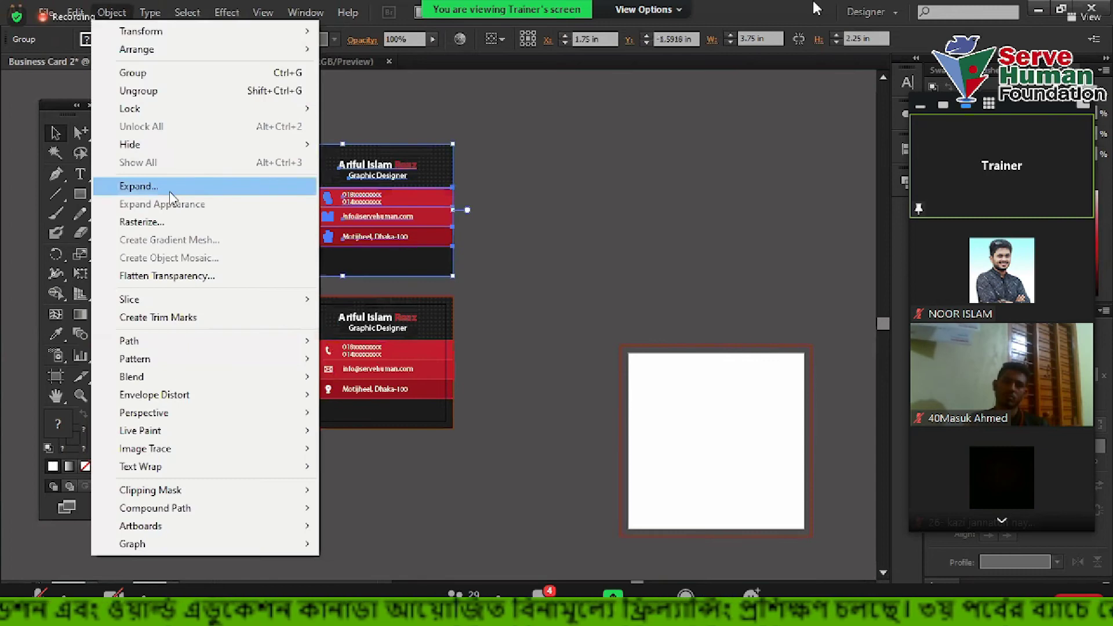
pyautogui.click(171, 197)
pyautogui.click(634, 367)
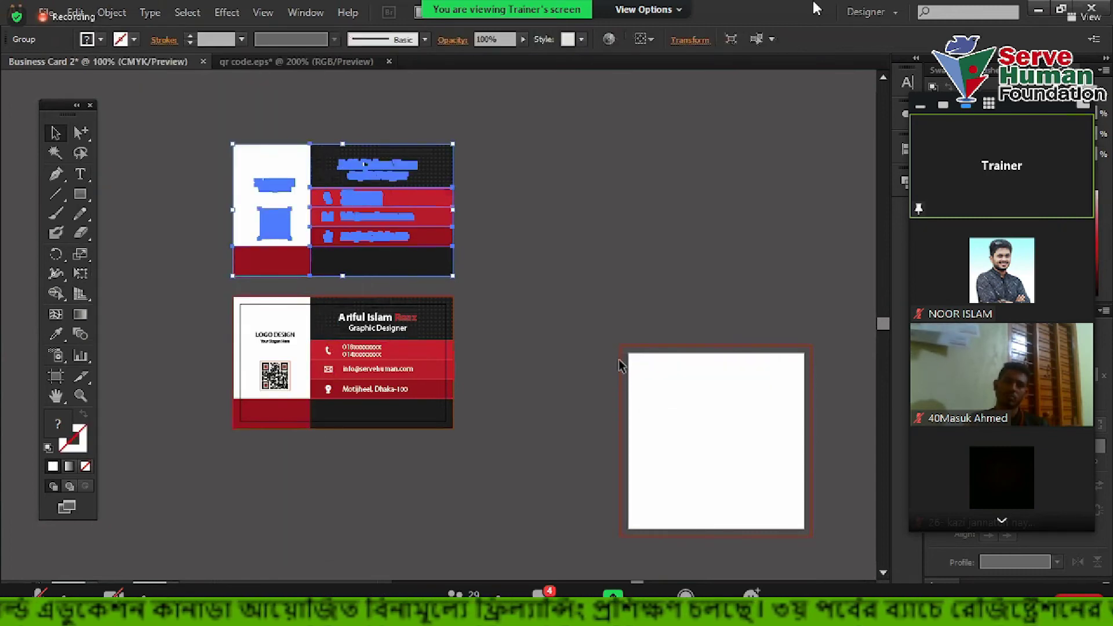
pyautogui.scroll(3, 422, 218)
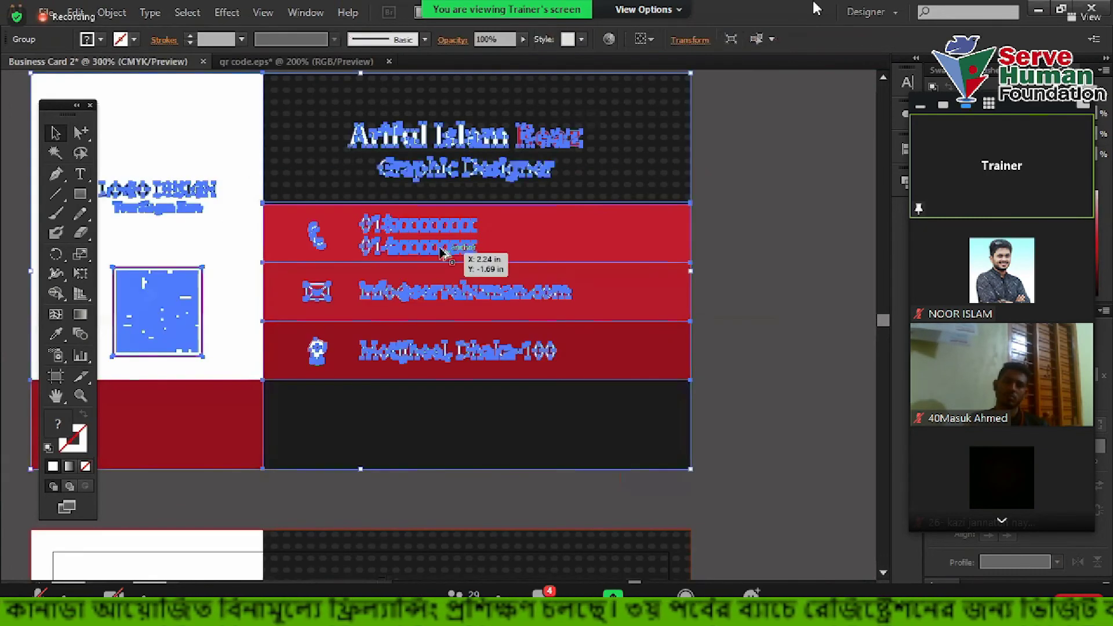
pyautogui.scroll(3, 440, 251)
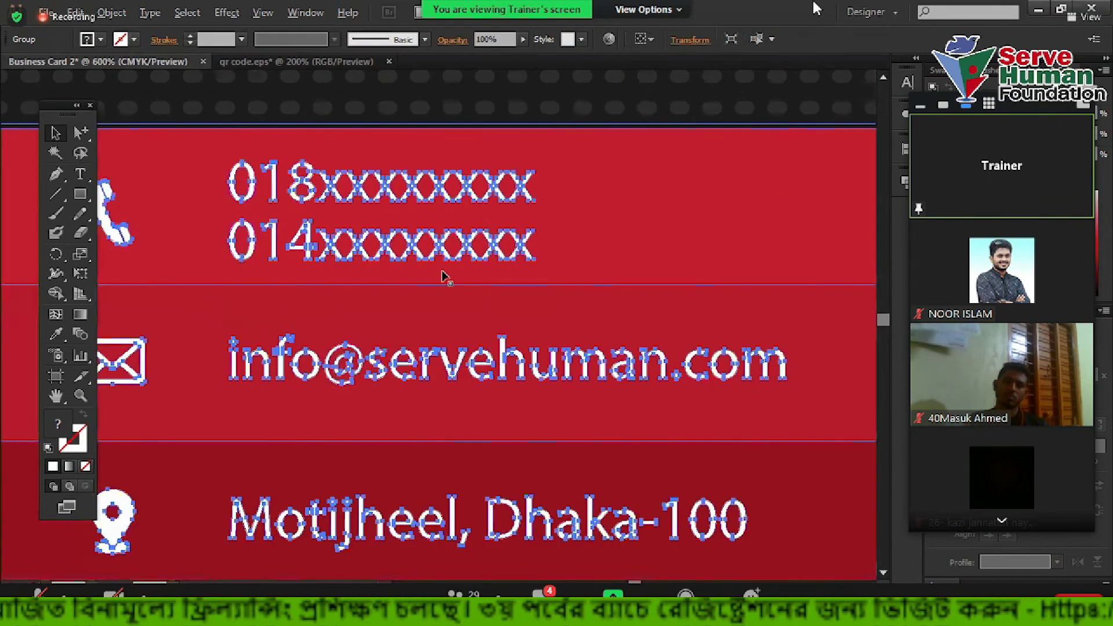
pyautogui.scroll(-5, 445, 277)
pyautogui.hotkey('ctrl', 'shift', 'a')
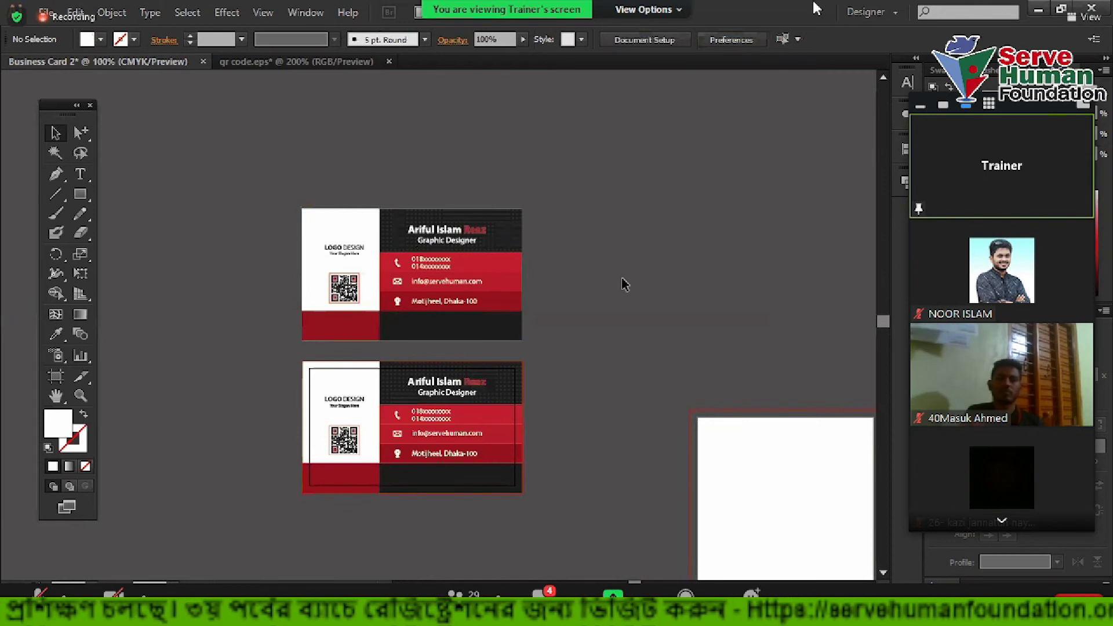
# Nudge the top business card slightly and compare it with the bottom card
pyautogui.click(449, 254)
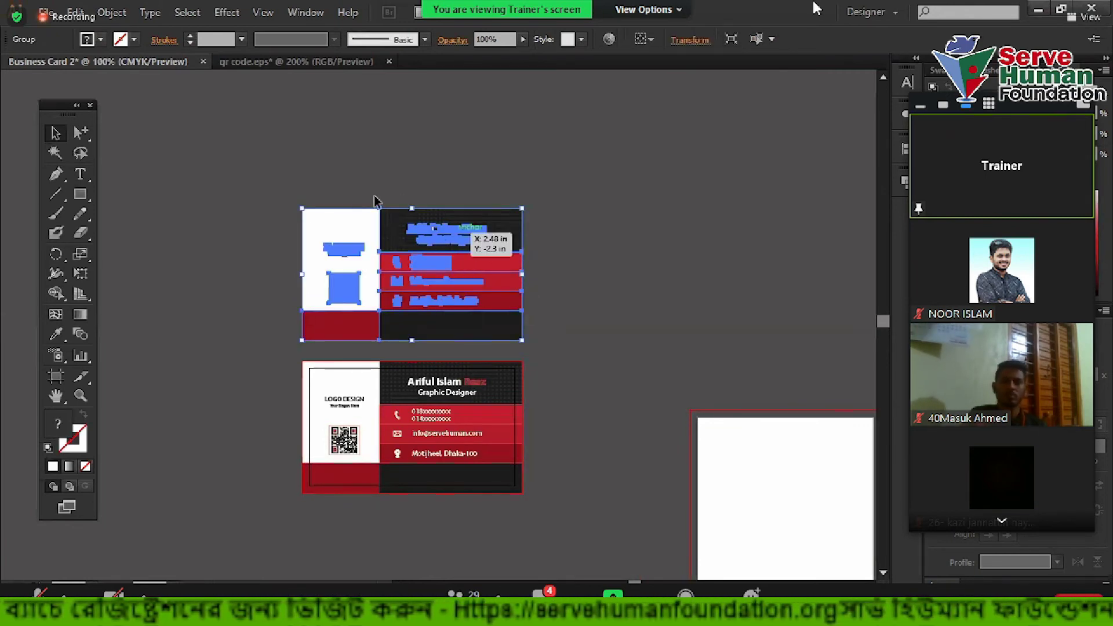
pyautogui.moveTo(470, 255); pyautogui.dragTo(581, 300)
pyautogui.scroll(-3, 579, 301)
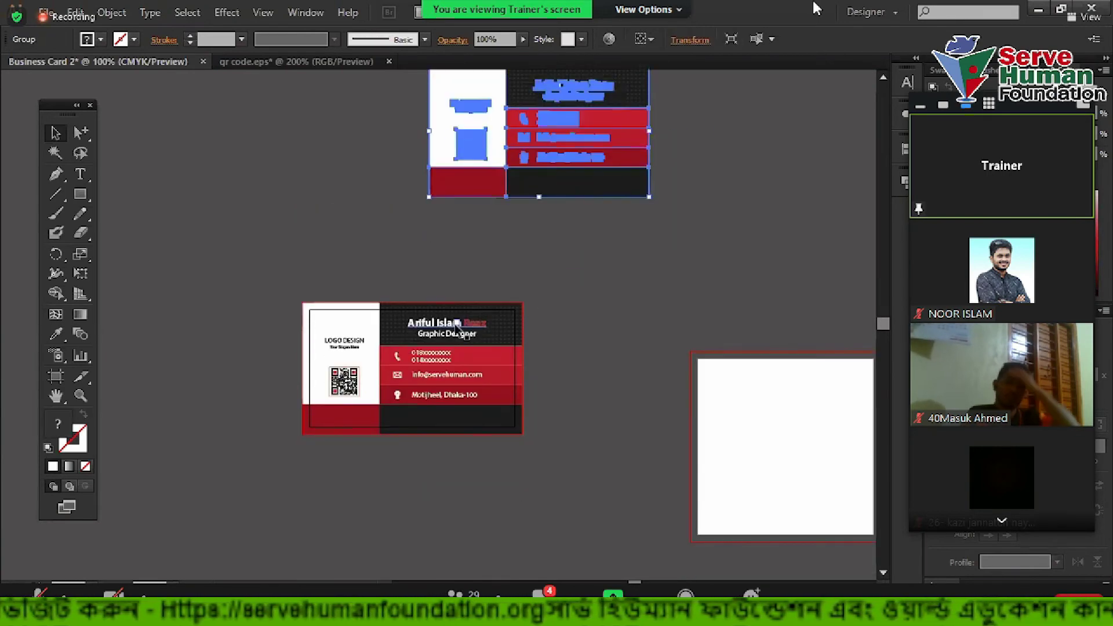
pyautogui.click(449, 318)
pyautogui.click(471, 145)
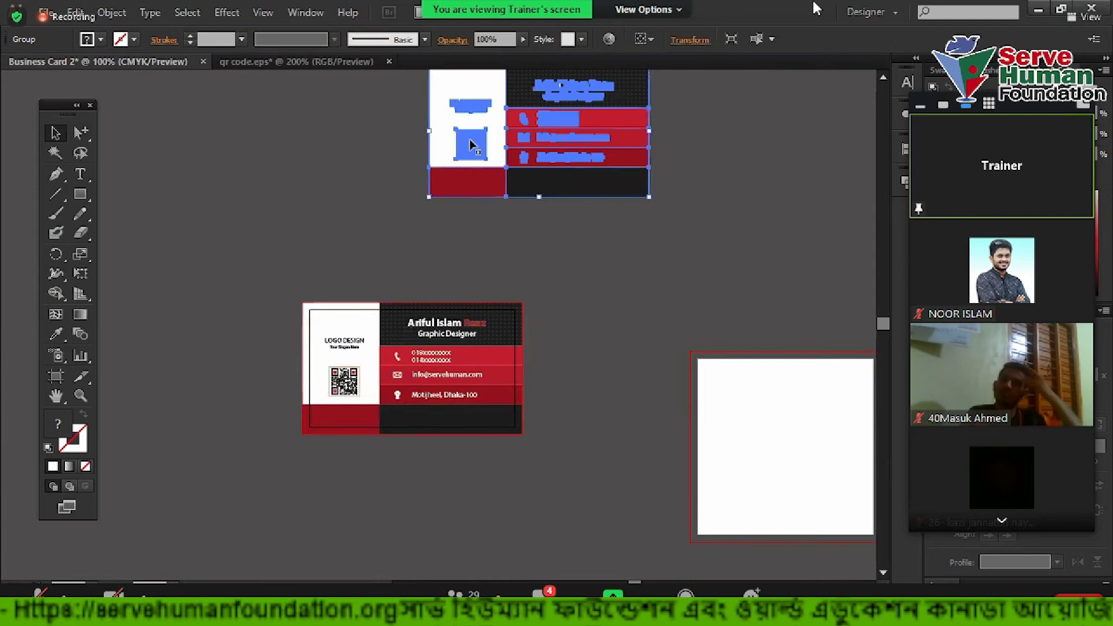
pyautogui.click(428, 327)
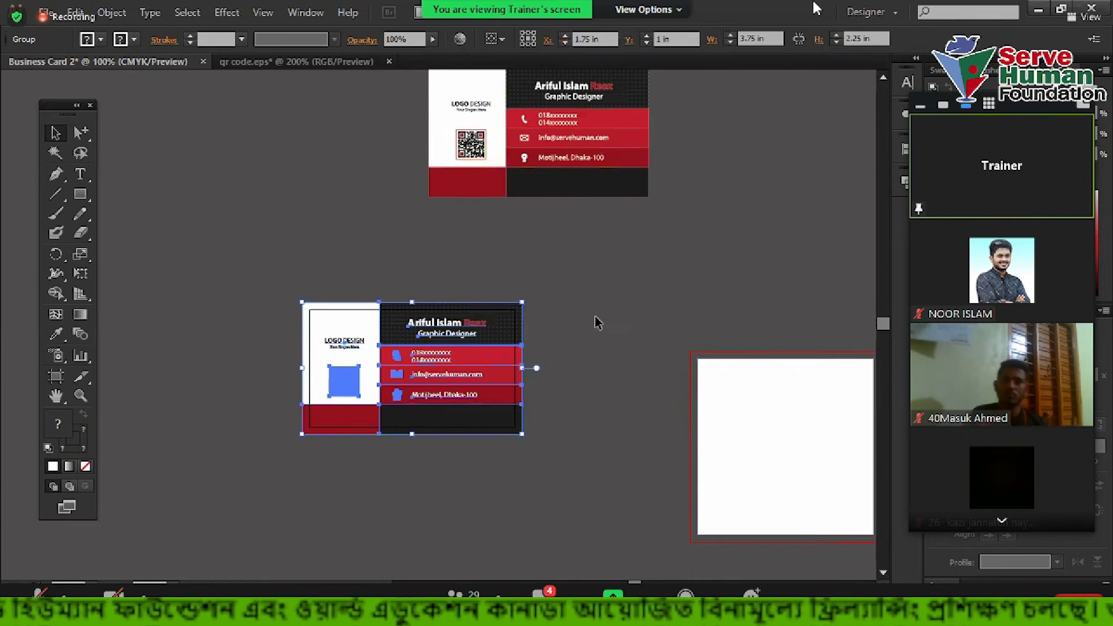
# Delete the top business card copy so only one card remains
pyautogui.scroll(1, 597, 316)
pyautogui.scroll(3, 599, 313)
pyautogui.click(580, 171)
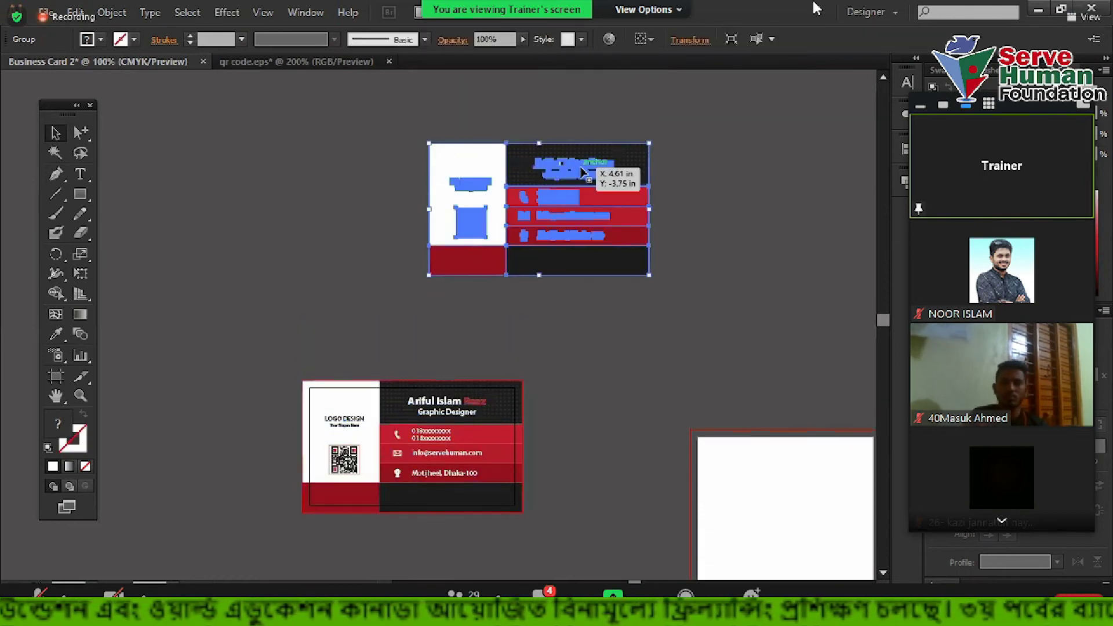
pyautogui.scroll(7, 580, 165)
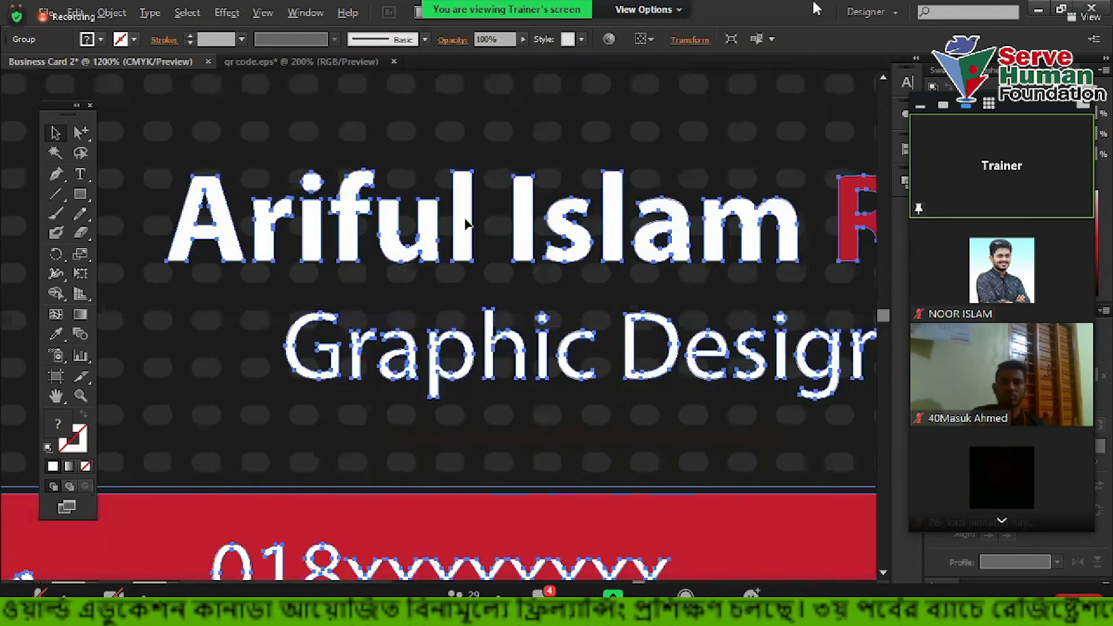
pyautogui.scroll(2, 460, 235)
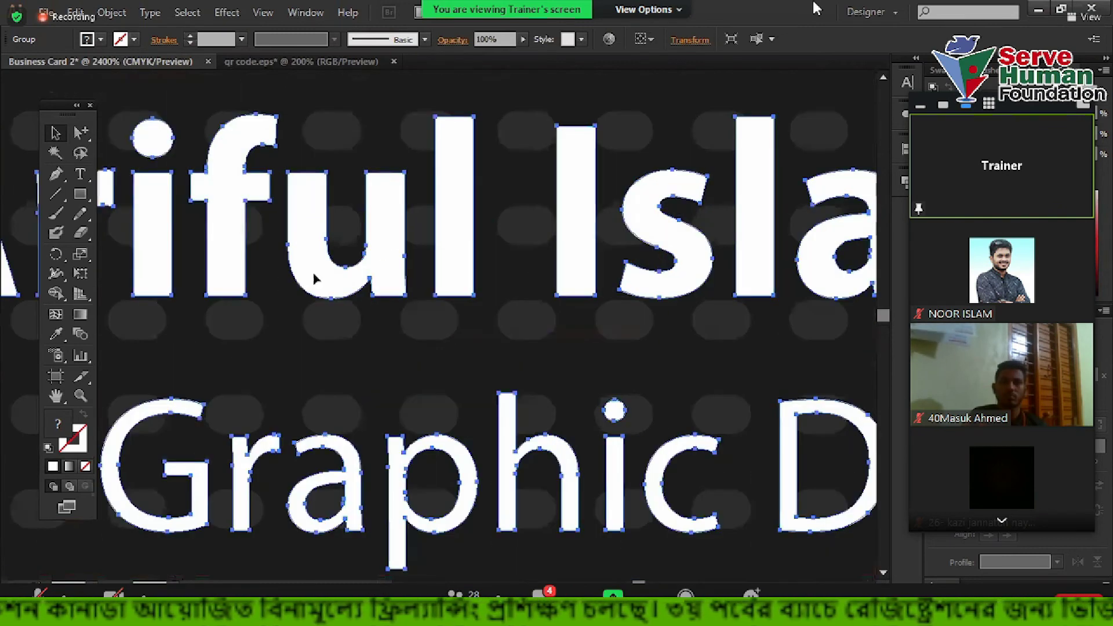
pyautogui.scroll(-4, 386, 251)
pyautogui.scroll(-1, 464, 271)
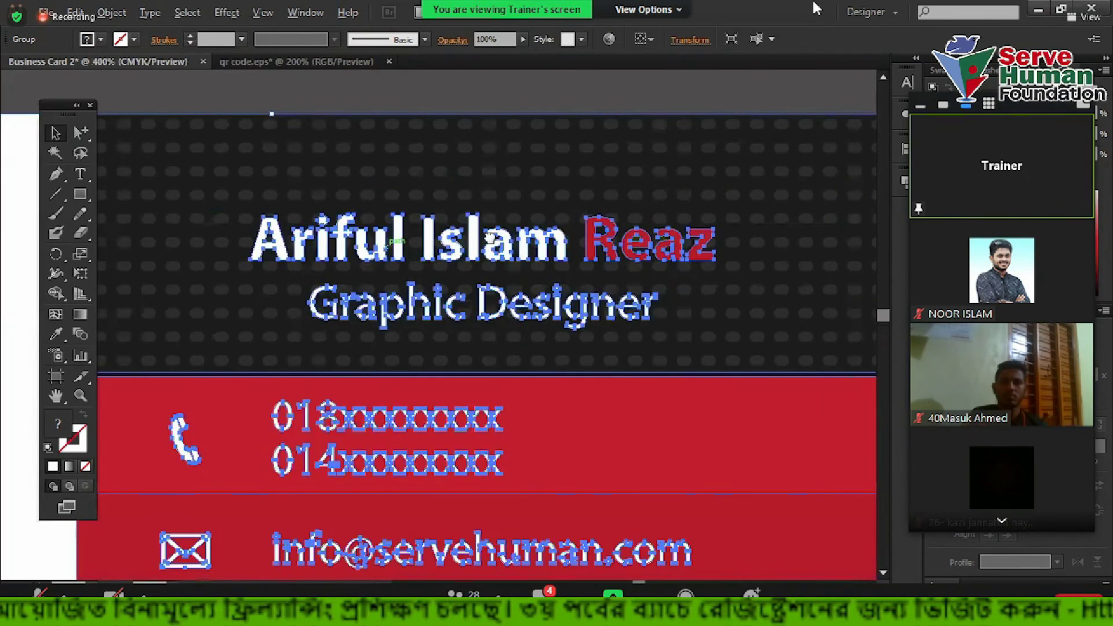
pyautogui.scroll(-6, 489, 234)
pyautogui.scroll(2, 486, 246)
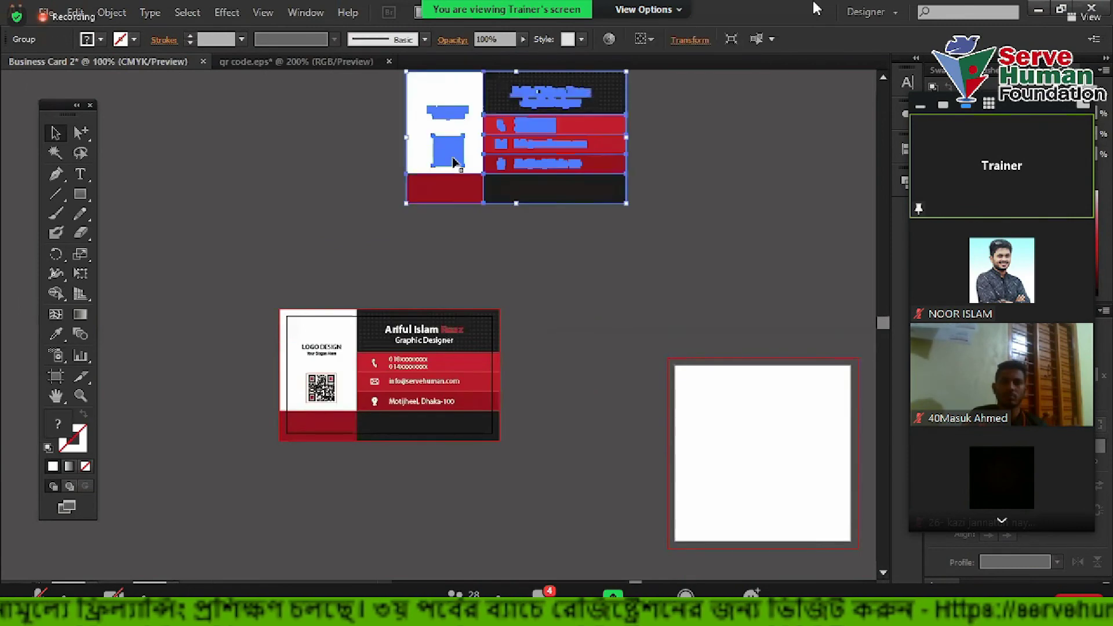
pyautogui.press('Delete')
# Marquee-select across the blank white artboard to check for stray objects
pyautogui.scroll(-2, 470, 291)
pyautogui.moveTo(677, 323); pyautogui.dragTo(794, 451)
pyautogui.moveTo(674, 306); pyautogui.dragTo(859, 494)
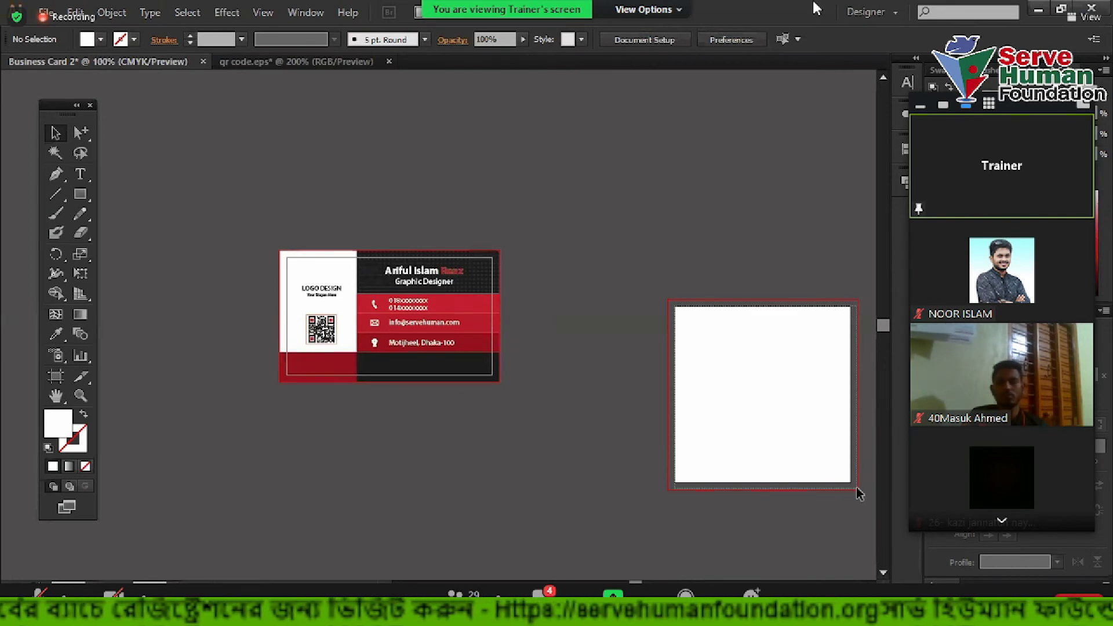
# Drag the business card group just above the blank 3 in artboard and deselect it
pyautogui.click(463, 313)
pyautogui.moveTo(380, 289); pyautogui.dragTo(734, 207)
pyautogui.hscroll(3, 533, 304)
pyautogui.scroll(2, 533, 303)
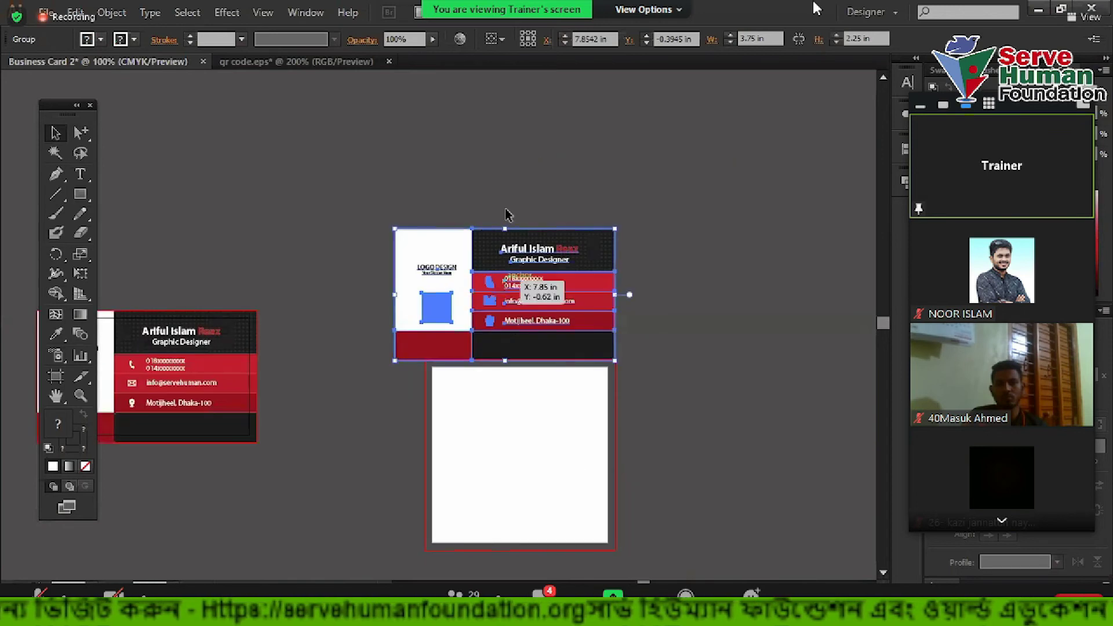
pyautogui.scroll(2, 527, 184)
pyautogui.click(526, 185)
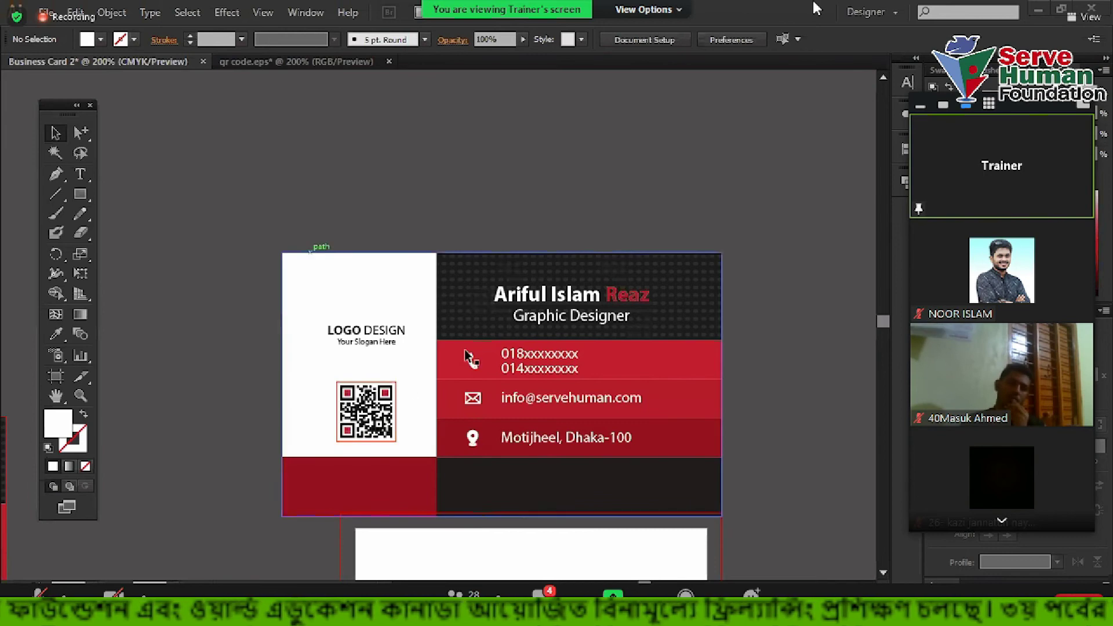
pyautogui.scroll(-3, 312, 348)
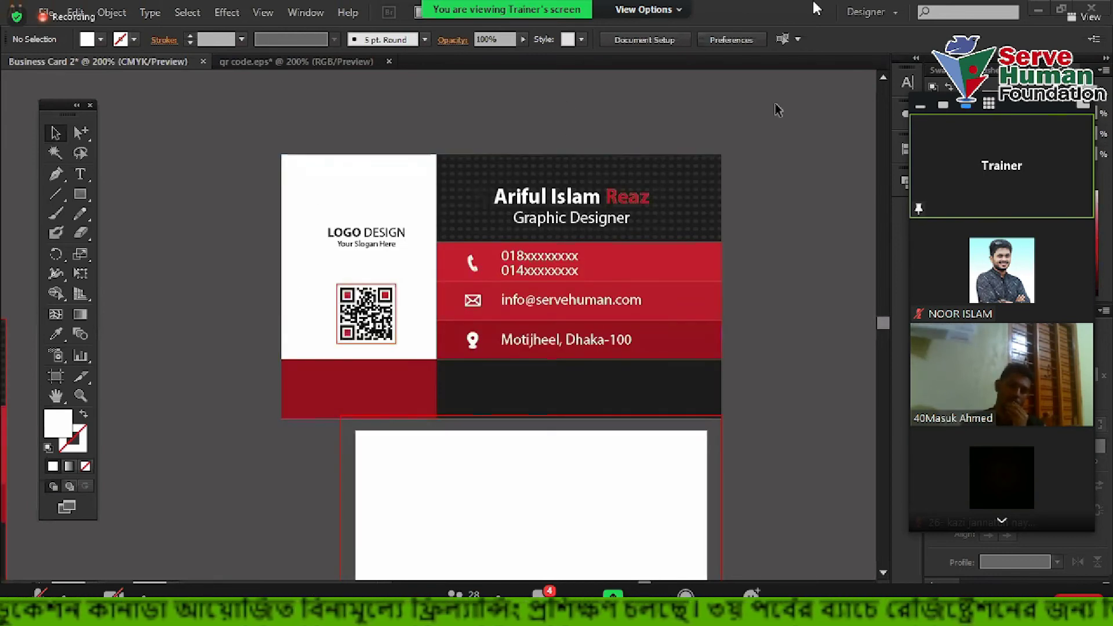
pyautogui.scroll(1, 713, 160)
pyautogui.scroll(-2, 246, 184)
pyautogui.scroll(2, 291, 181)
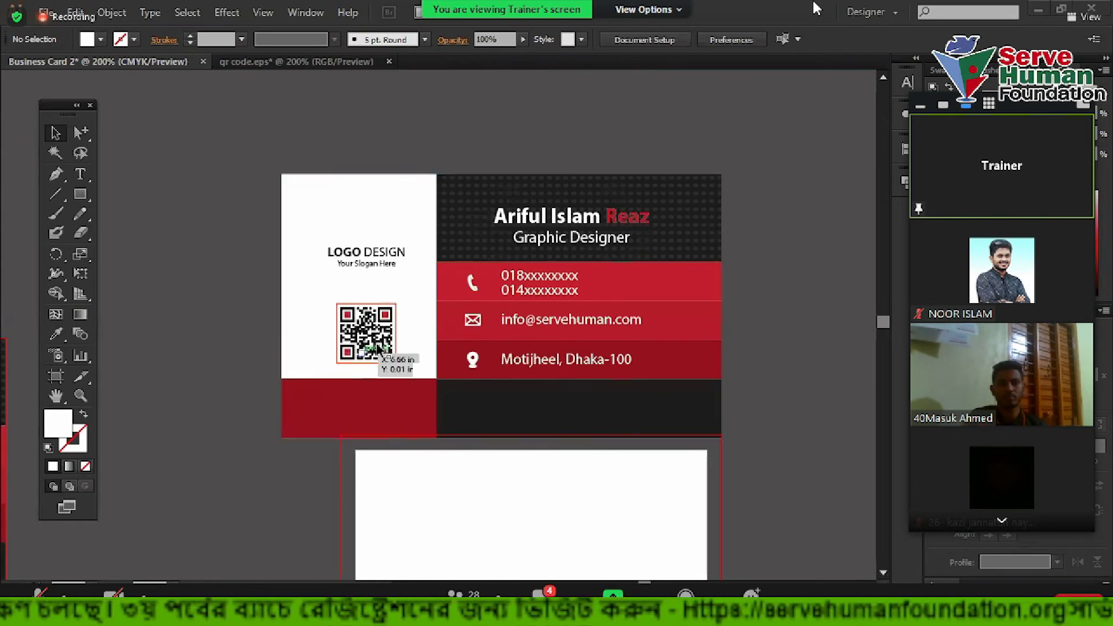
pyautogui.scroll(-3, 226, 258)
pyautogui.scroll(3, 330, 341)
pyautogui.click(80, 194)
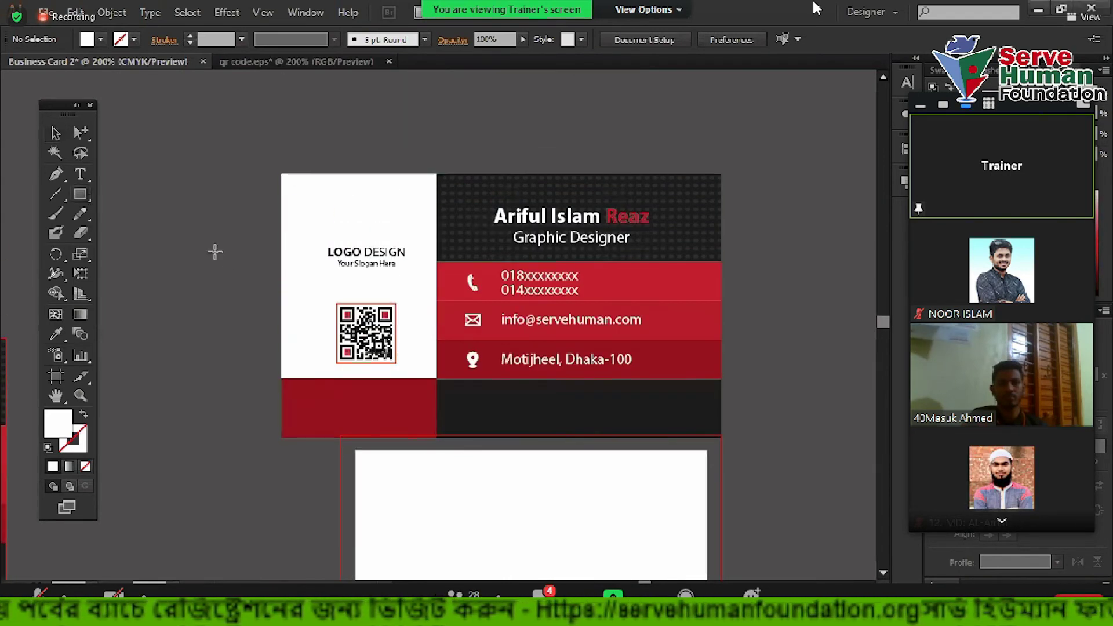
# Create a 3.5 × 2 in rectangle
pyautogui.scroll(4, 373, 201)
pyautogui.click(374, 201)
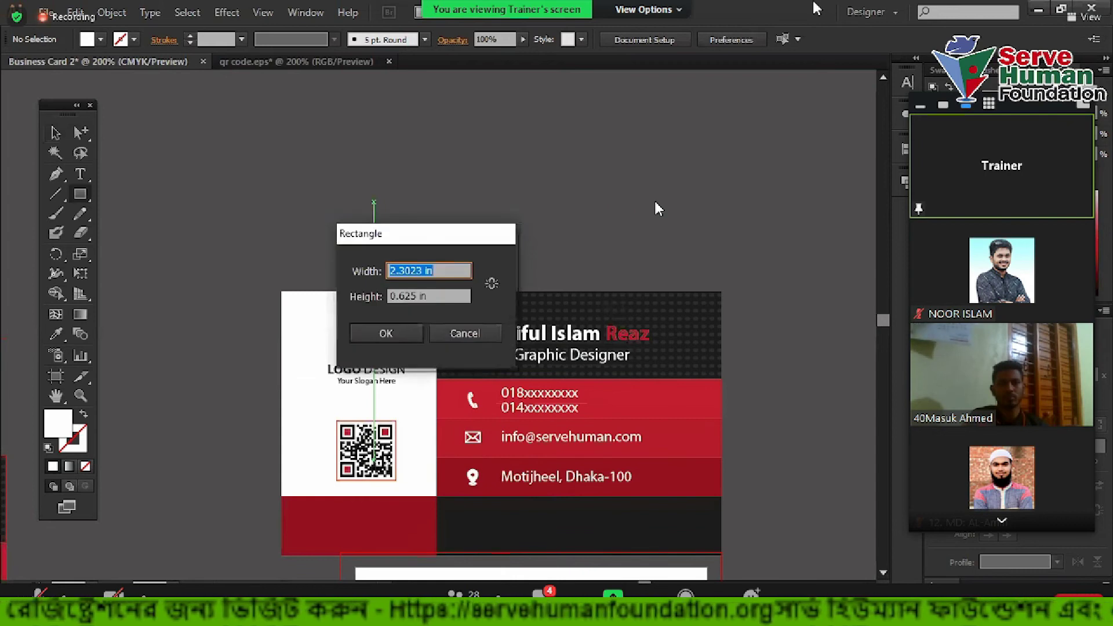
pyautogui.write('3.5')
pyautogui.press('Tab')
pyautogui.write('2')
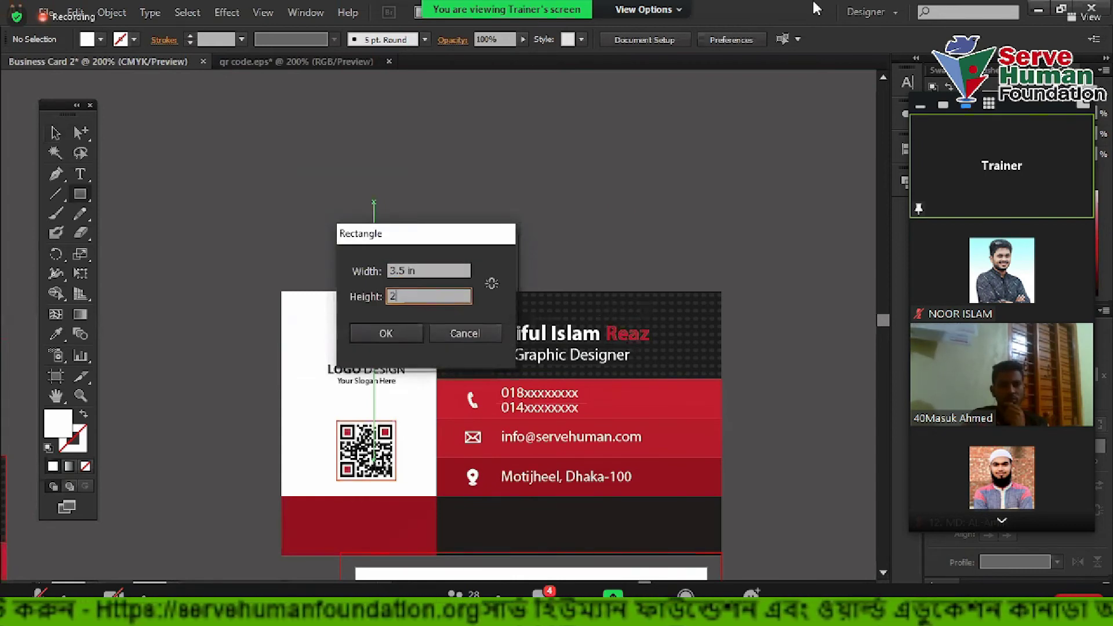
pyautogui.press('Return')
# Centre the rectangle over the card both ways and swap its fill and stroke
pyautogui.click(58, 133)
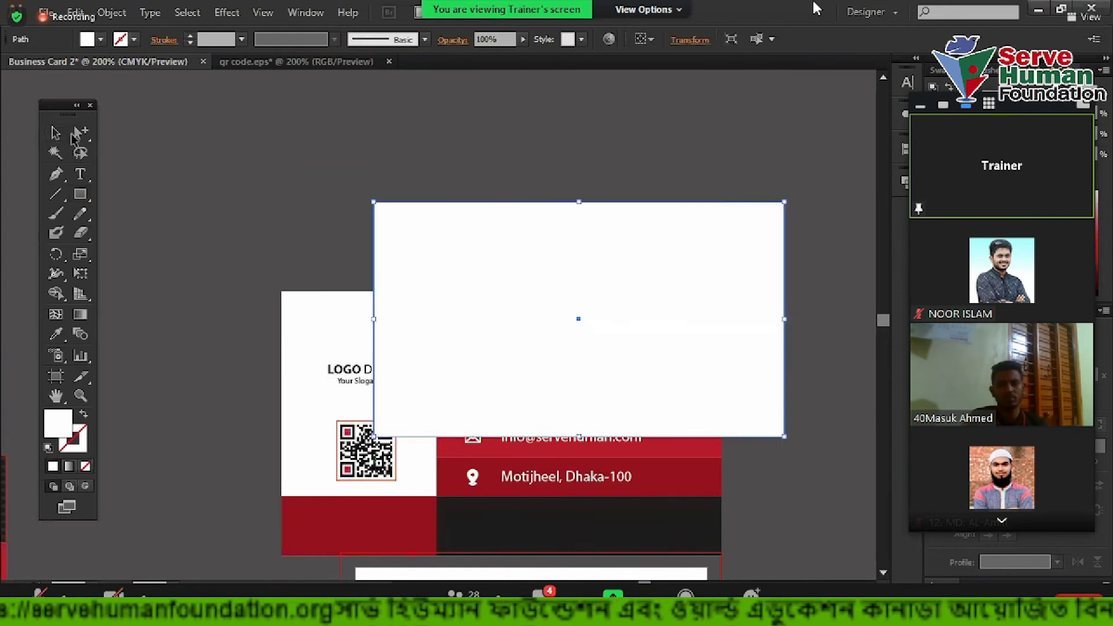
pyautogui.moveTo(591, 240); pyautogui.dragTo(509, 347)
pyautogui.moveTo(417, 226); pyautogui.dragTo(554, 400)
pyautogui.click(903, 162)
pyautogui.click(746, 177)
pyautogui.click(846, 176)
pyautogui.moveTo(624, 213); pyautogui.dragTo(561, 120)
pyautogui.click(522, 269)
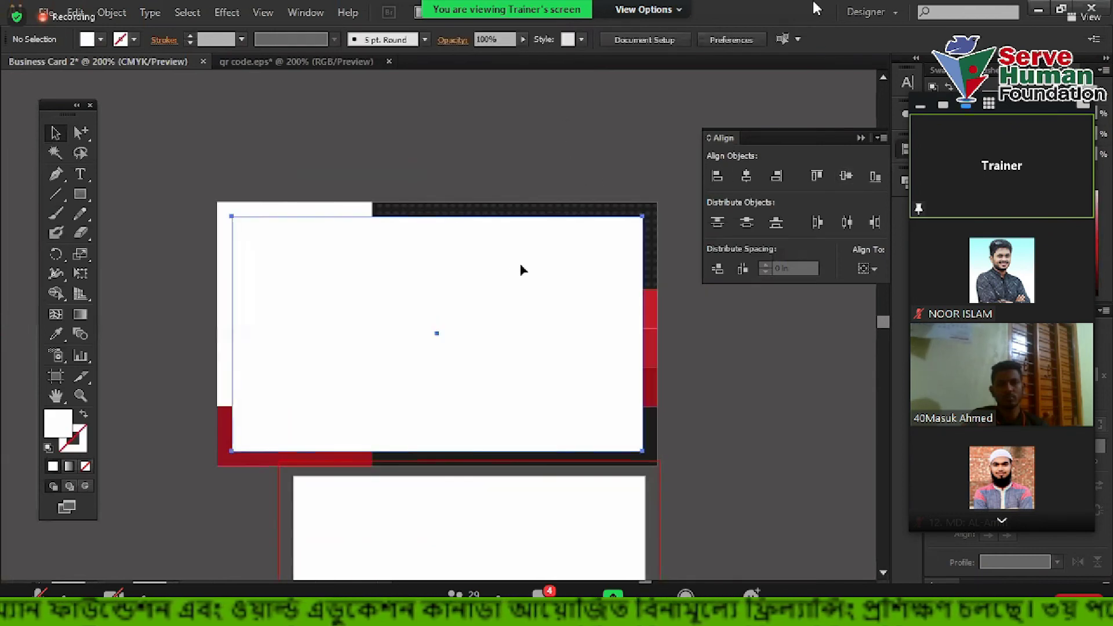
pyautogui.click(83, 417)
pyautogui.click(364, 175)
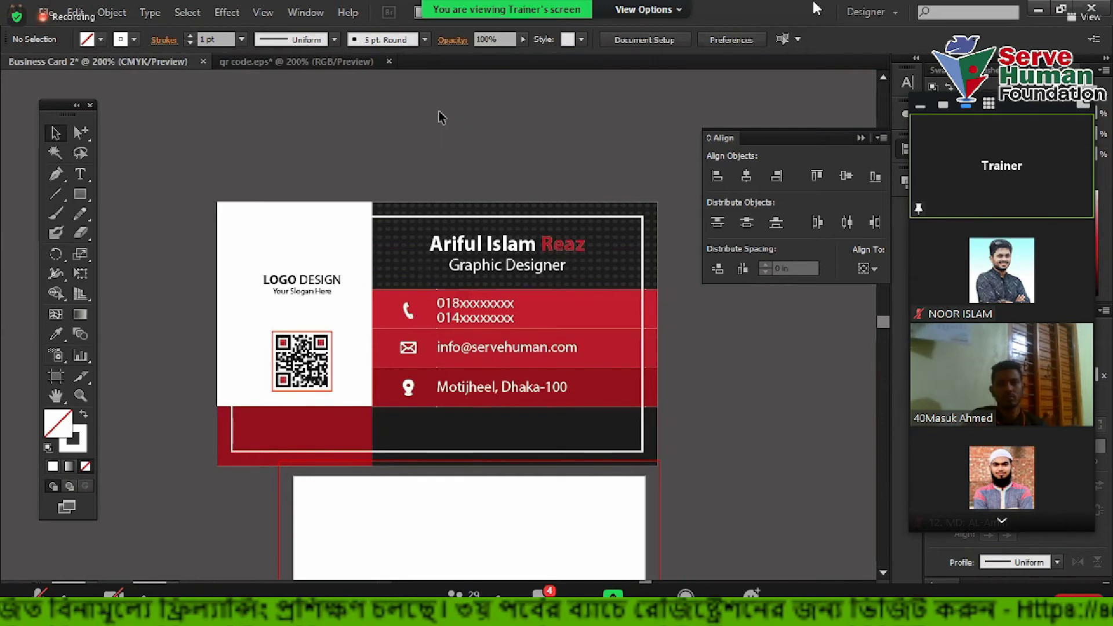
# Make a clipping mask of the card with the rectangle
pyautogui.moveTo(478, 150); pyautogui.dragTo(670, 362)
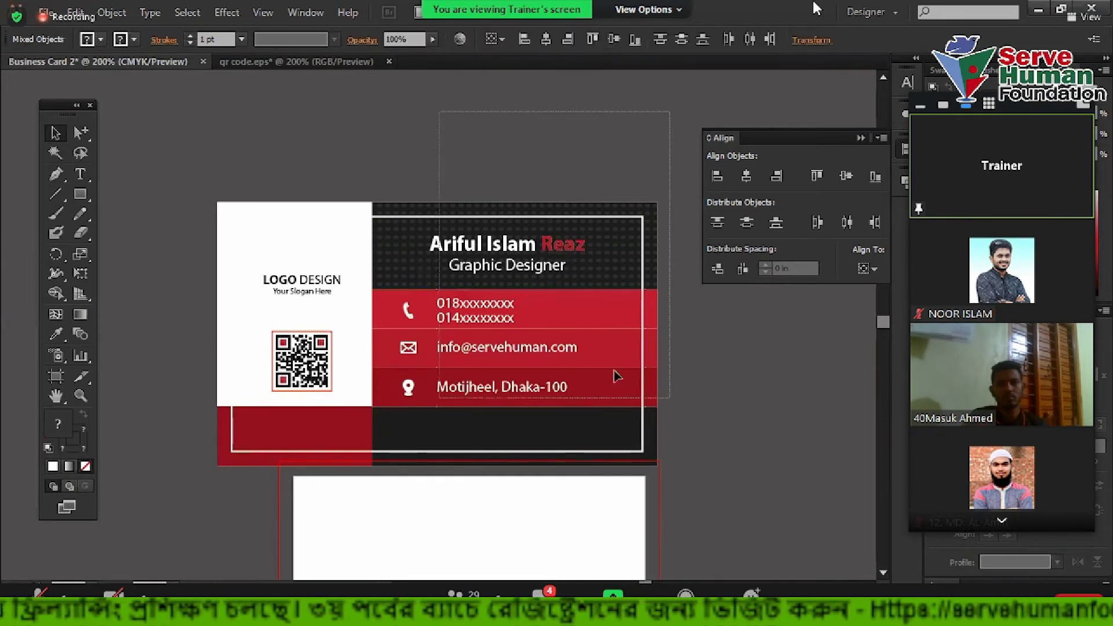
pyautogui.rightClick(458, 277)
pyautogui.click(513, 371)
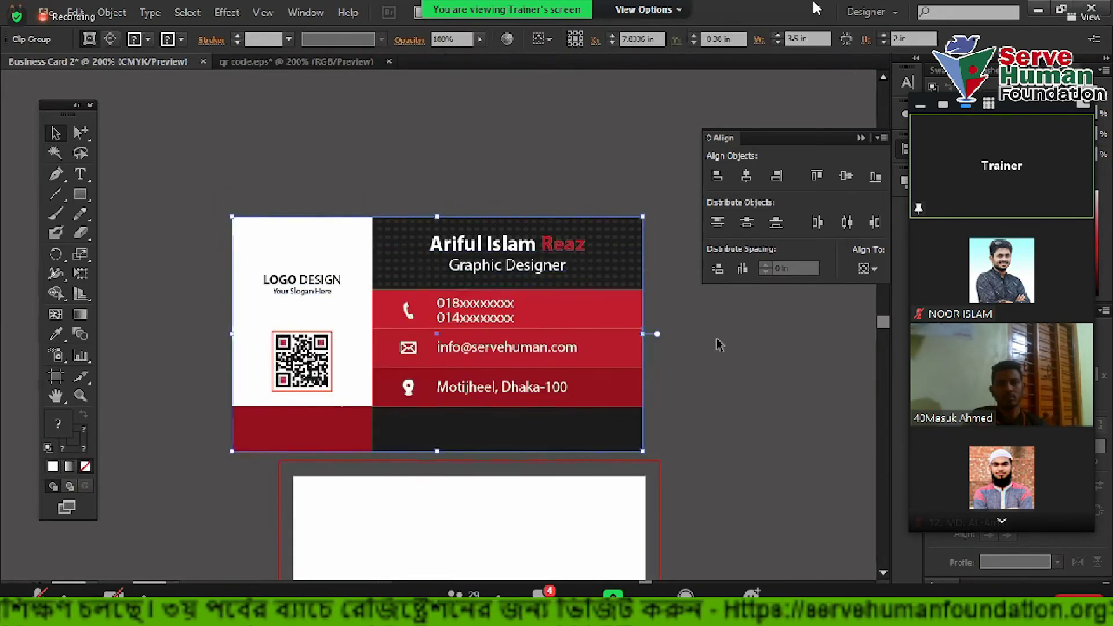
pyautogui.scroll(-3, 722, 365)
pyautogui.click(722, 387)
# Move the clipped card onto the white artboard and scale it down proportionally
pyautogui.scroll(-3, 722, 385)
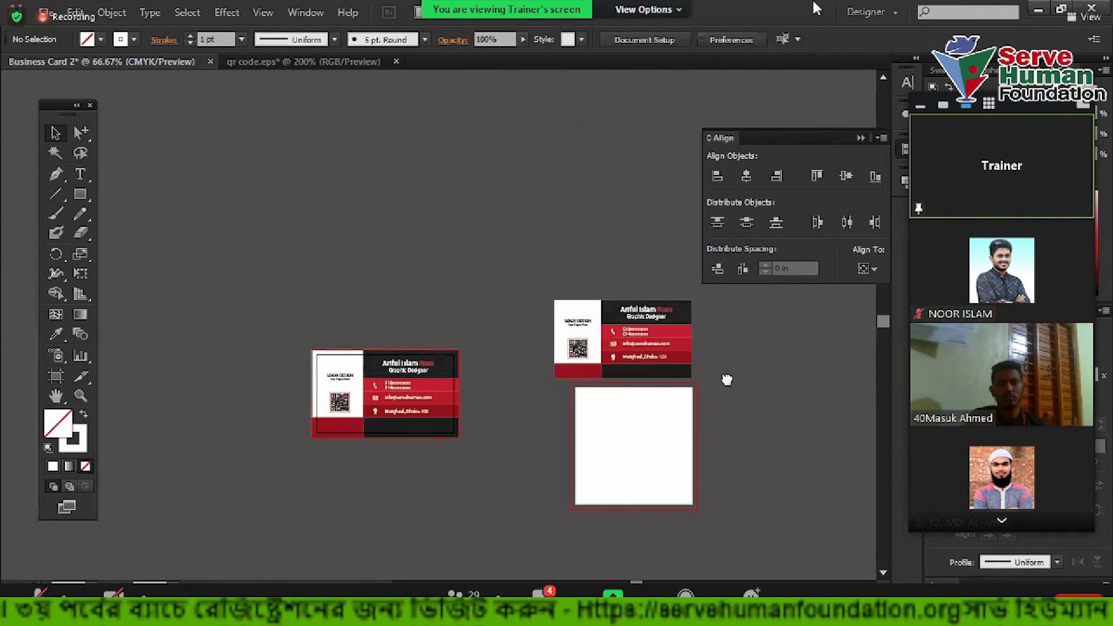
pyautogui.moveTo(724, 381); pyautogui.dragTo(602, 313)
pyautogui.moveTo(521, 293); pyautogui.dragTo(545, 383)
pyautogui.scroll(2, 545, 377)
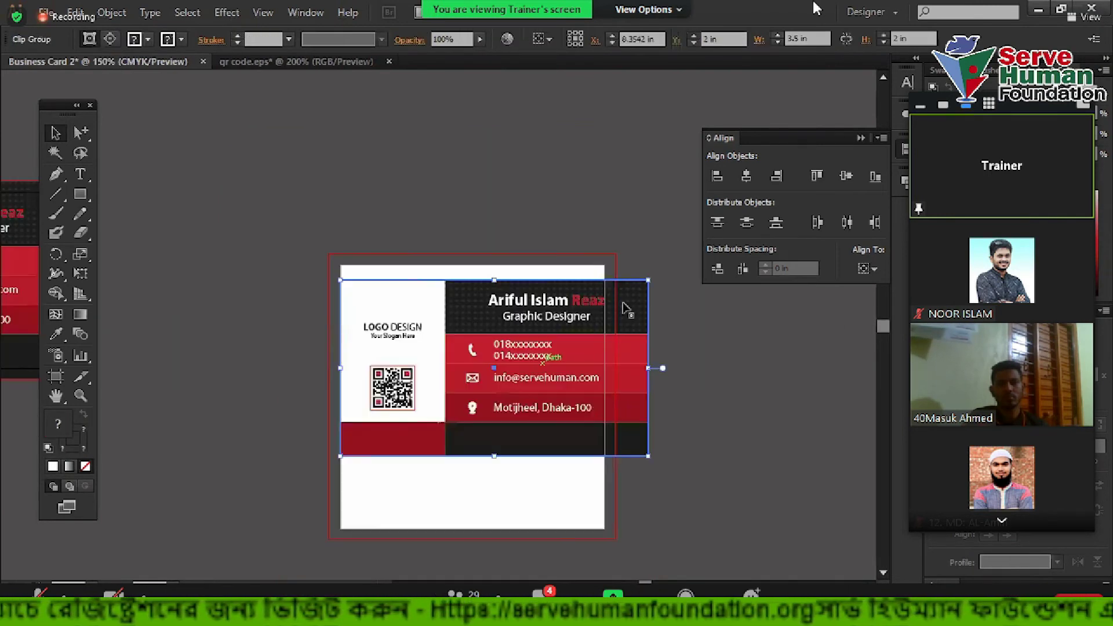
pyautogui.moveTo(649, 280); pyautogui.dragTo(512, 358)
# Shrink the business card to about 2 inches wide
pyautogui.moveTo(480, 400); pyautogui.dragTo(519, 400)
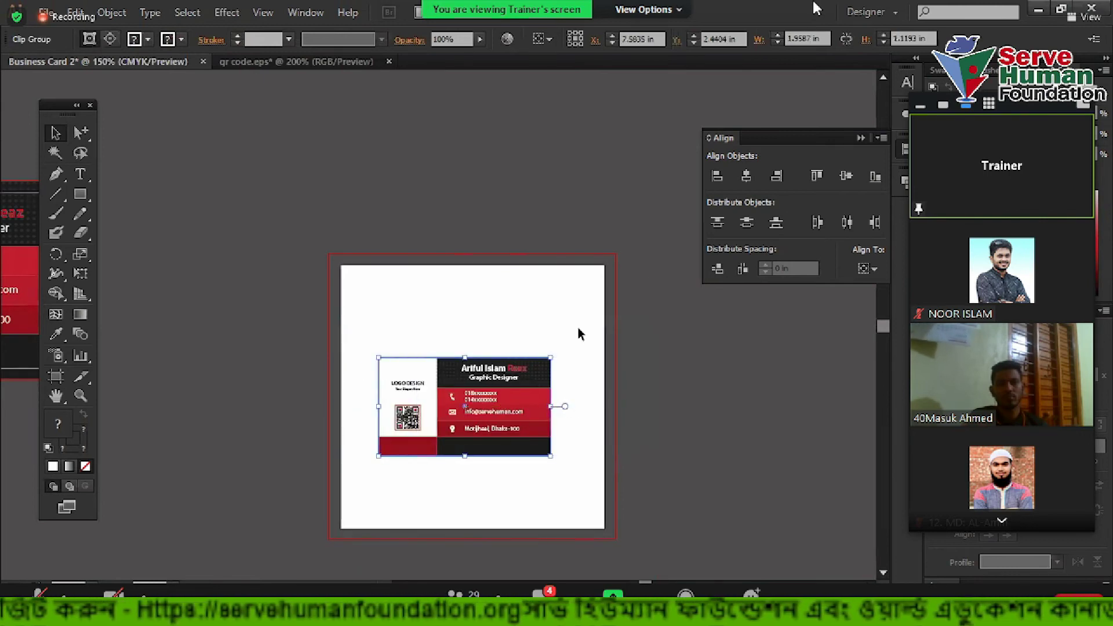
pyautogui.scroll(-2, 579, 324)
pyautogui.click(591, 352)
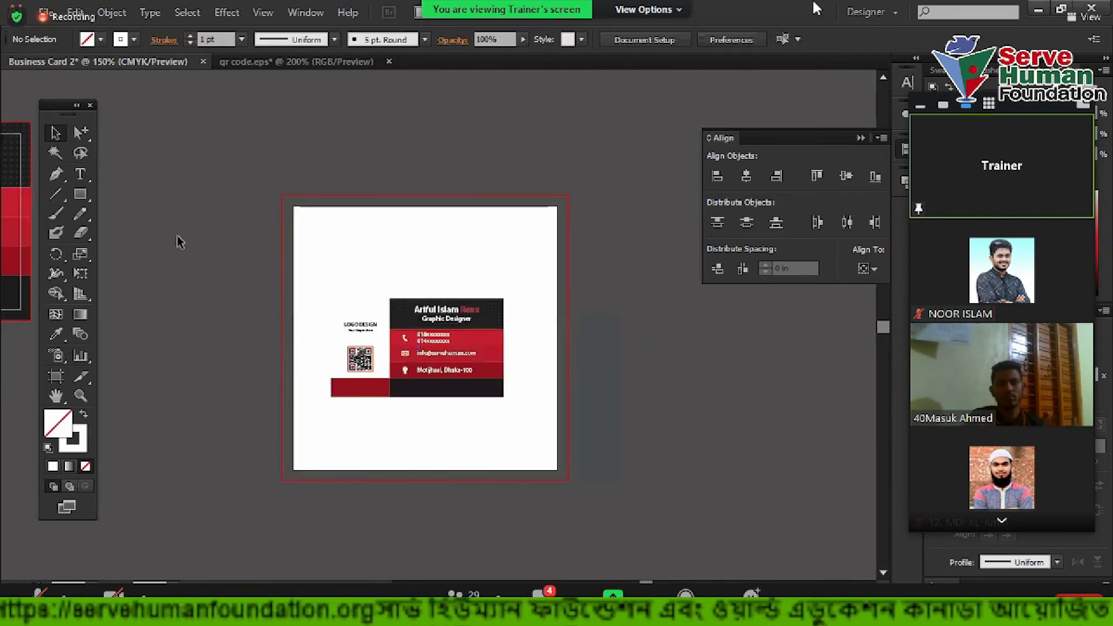
# Draw a 3 × 3 in white square and move it to the right
pyautogui.click(86, 195)
pyautogui.click(347, 254)
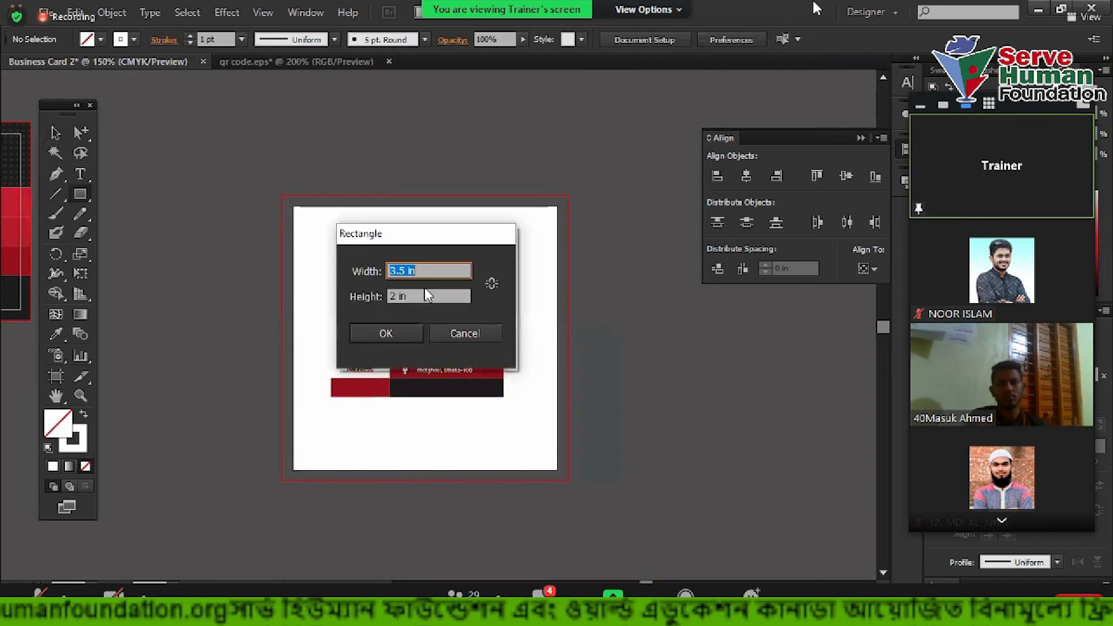
pyautogui.write('3')
pyautogui.press('Tab')
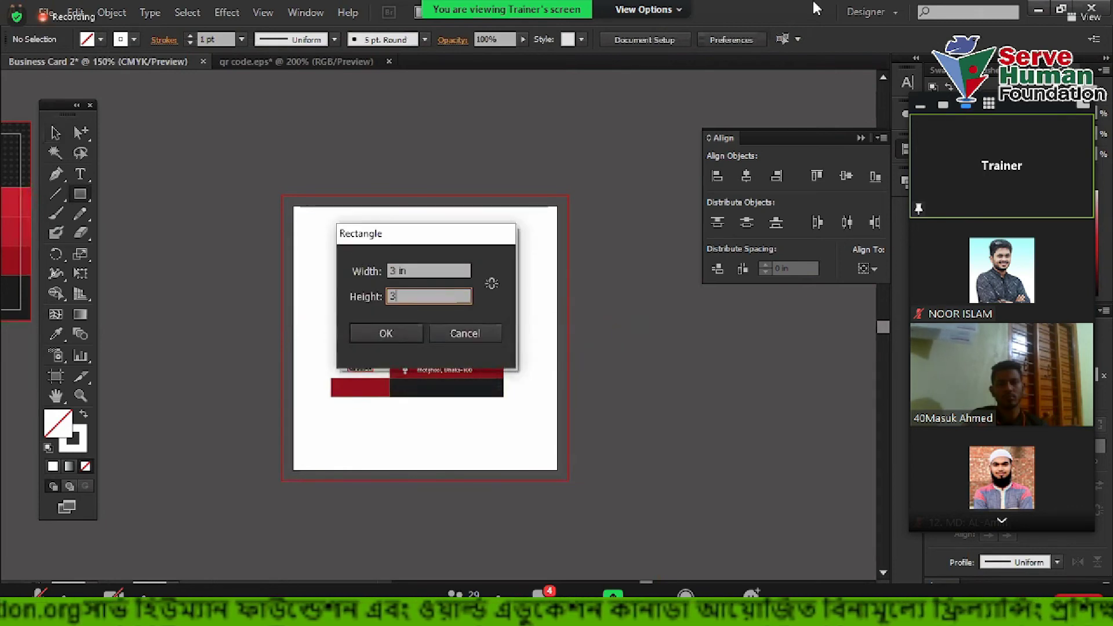
pyautogui.press('Return')
pyautogui.click(55, 132)
pyautogui.click(84, 416)
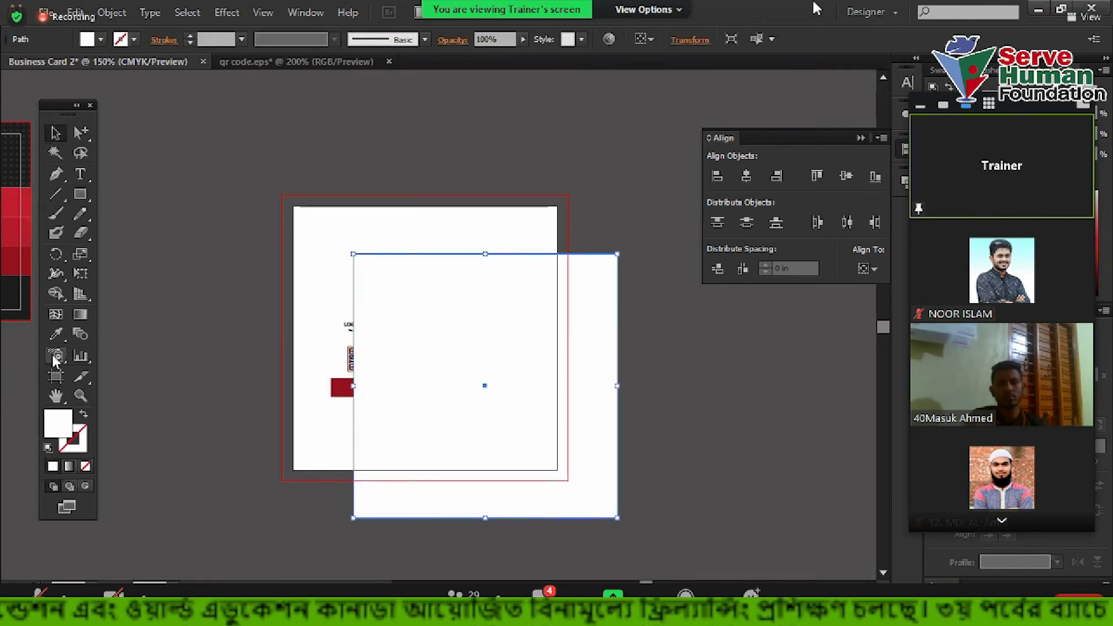
pyautogui.moveTo(415, 286); pyautogui.dragTo(493, 286)
# Fill the square with the card's red using the Eyedropper
pyautogui.press('i')
pyautogui.click(398, 337)
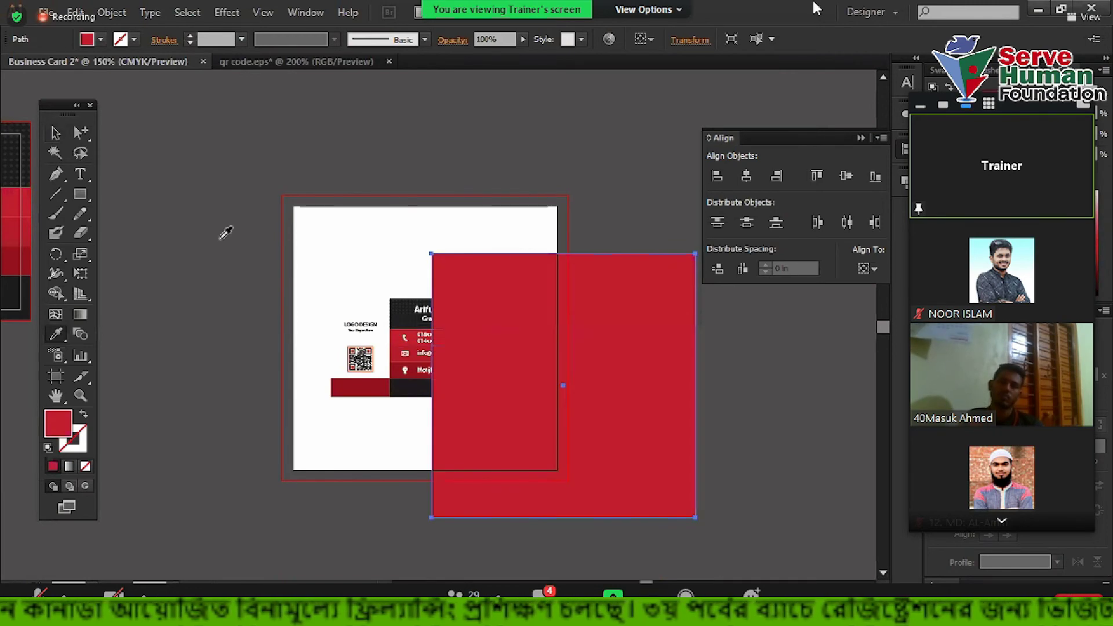
pyautogui.click(56, 132)
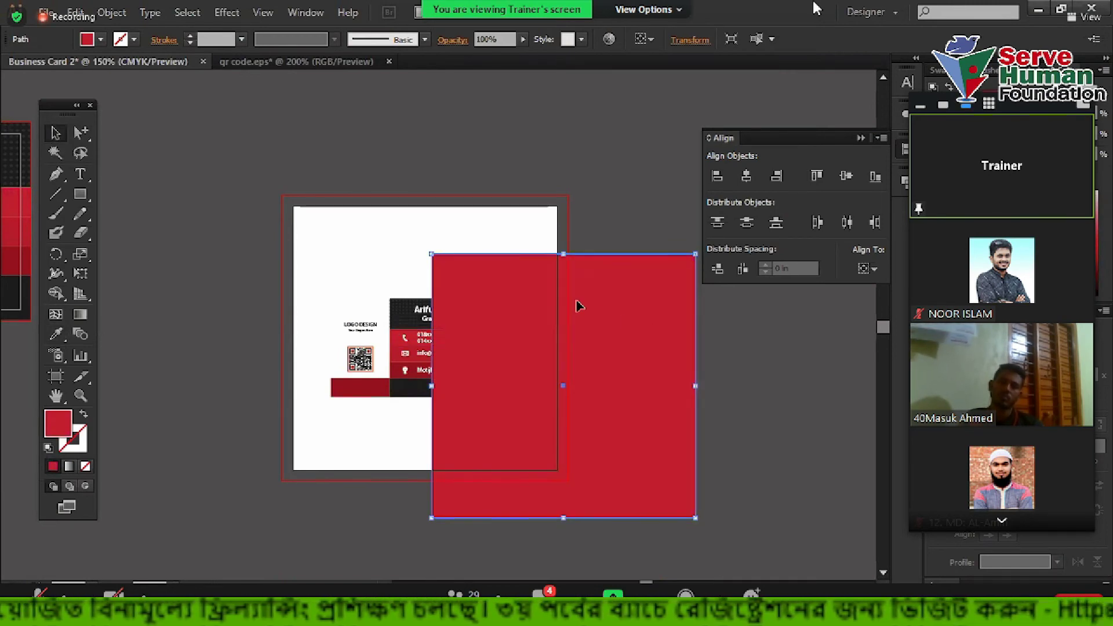
# Move the red square to the artboard's top-left and send it behind the card
pyautogui.rightClick(562, 291)
pyautogui.moveTo(490, 301); pyautogui.dragTo(418, 232)
pyautogui.rightClick(462, 230)
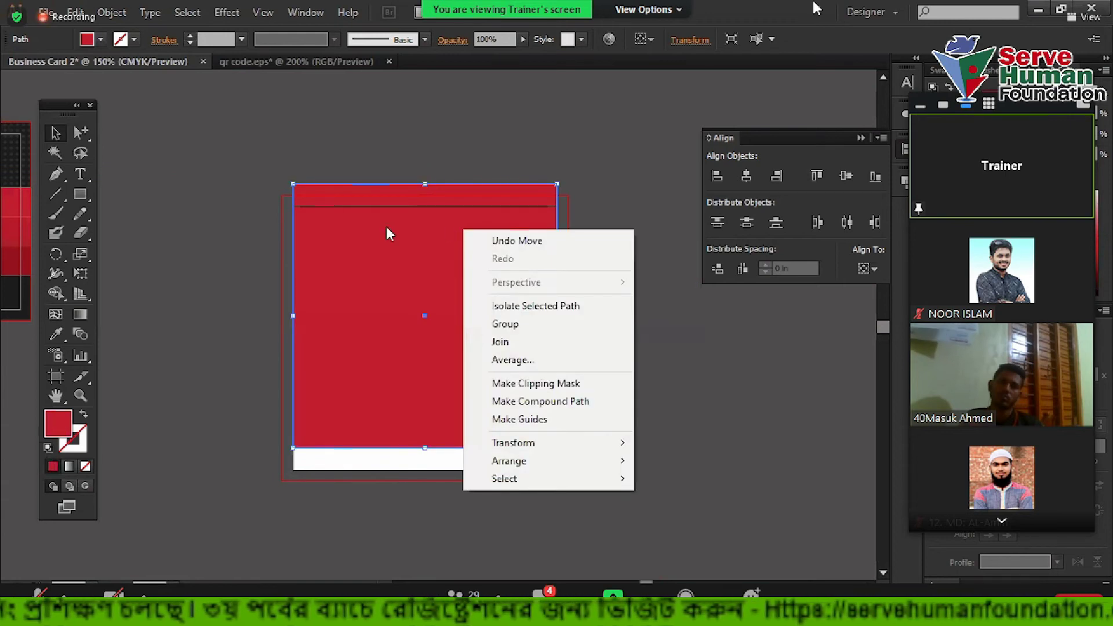
pyautogui.moveTo(522, 461)
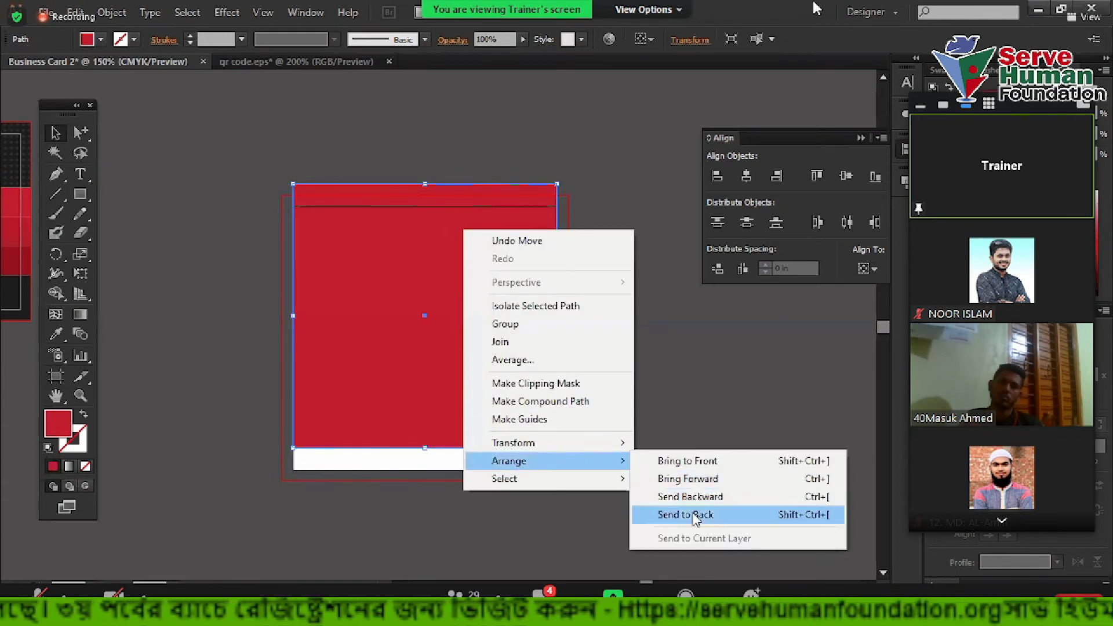
pyautogui.click(693, 514)
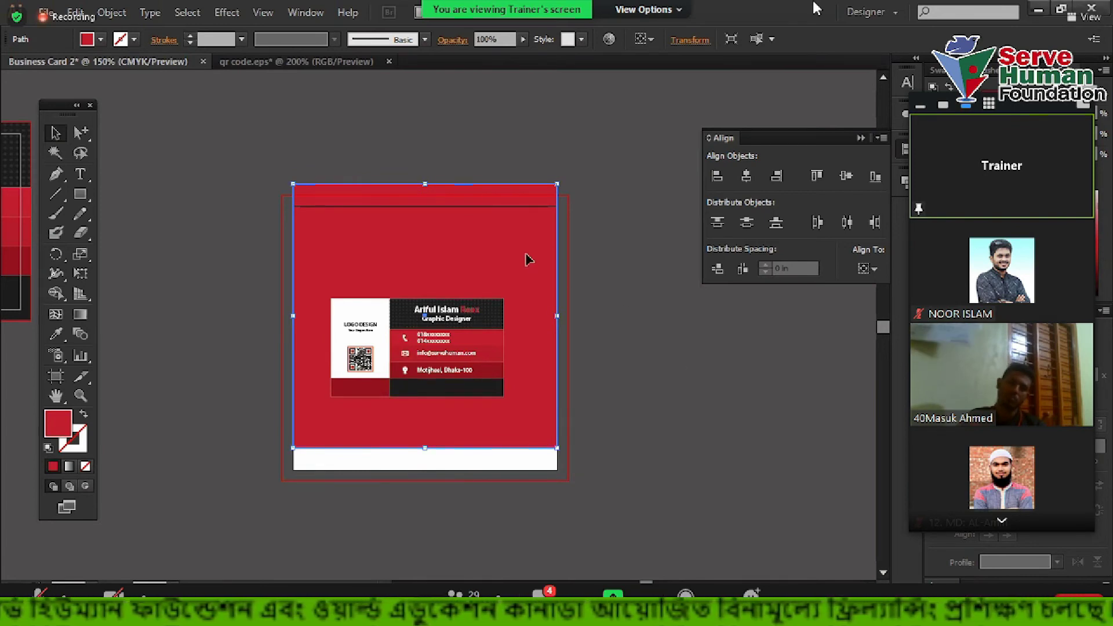
pyautogui.click(667, 284)
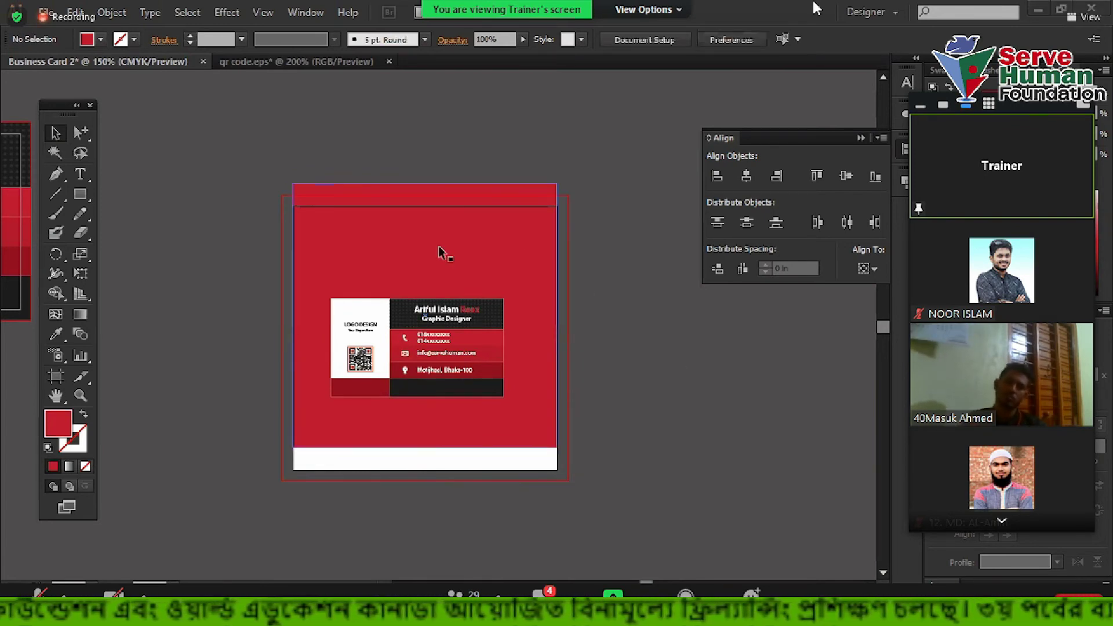
# Drag the red square to the right, then back over the card
pyautogui.click(510, 250)
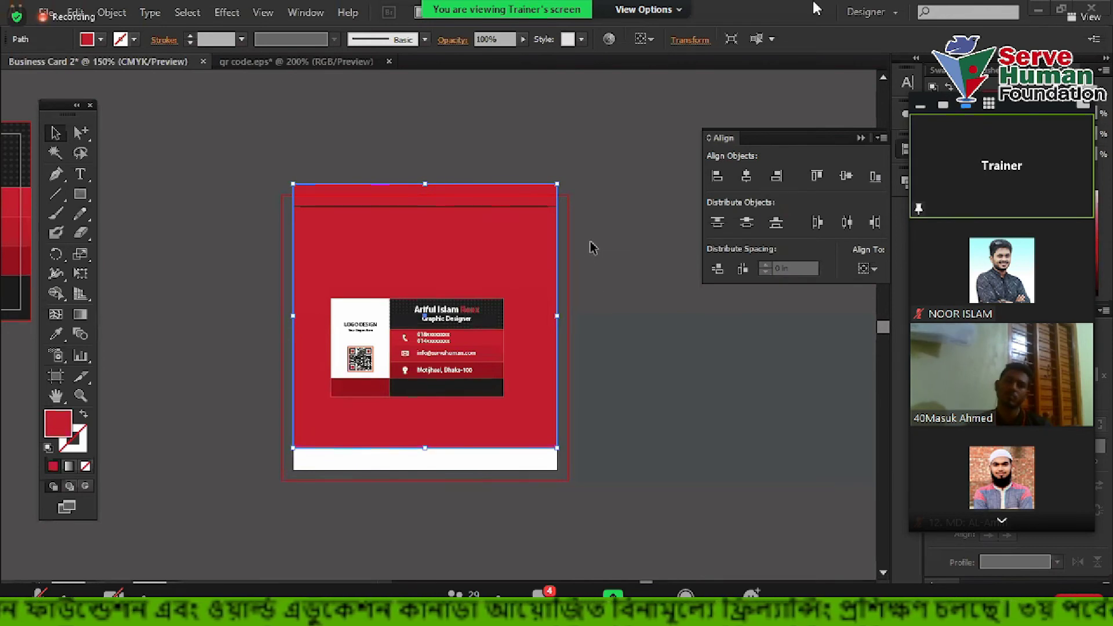
pyautogui.moveTo(481, 176); pyautogui.dragTo(613, 198)
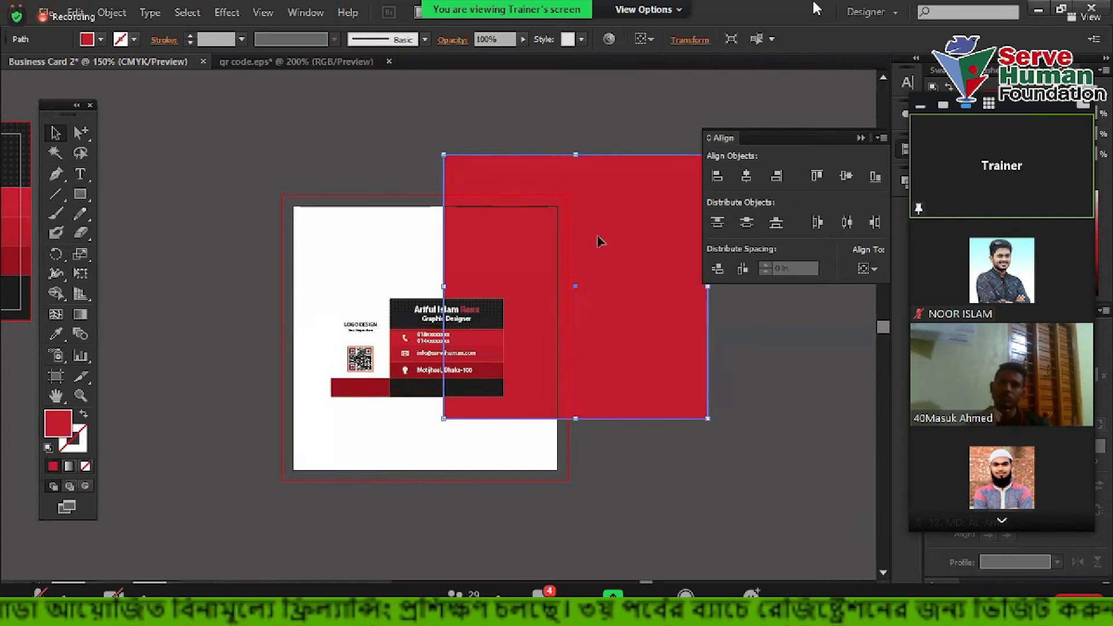
pyautogui.moveTo(600, 241); pyautogui.dragTo(468, 234)
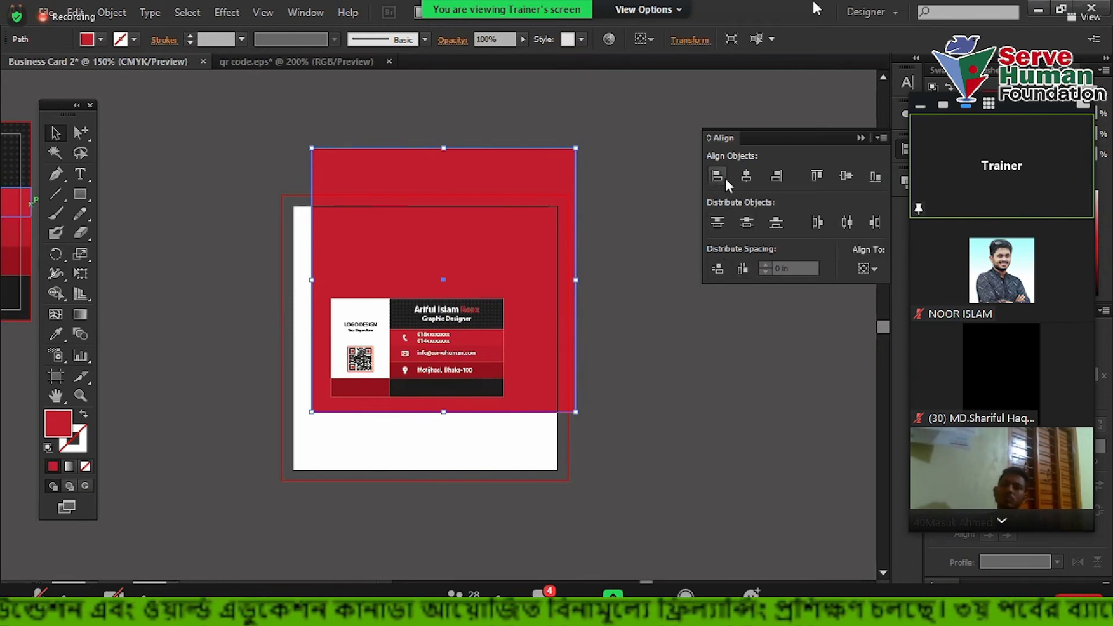
# Align the red square to the artboard, centred horizontally and vertically
pyautogui.click(869, 269)
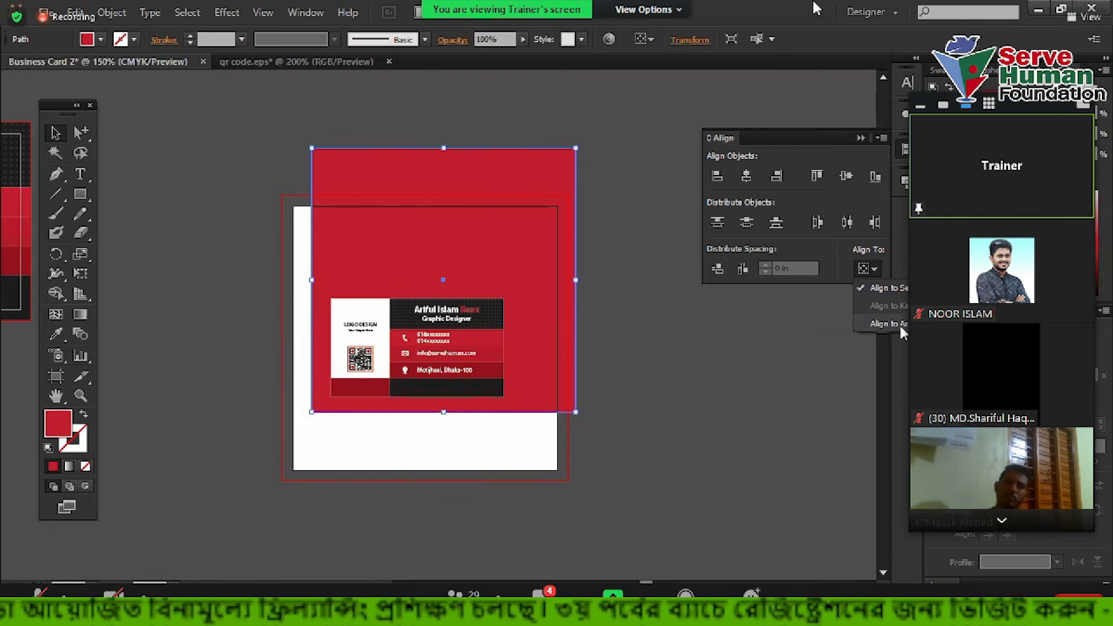
pyautogui.click(882, 324)
pyautogui.click(746, 175)
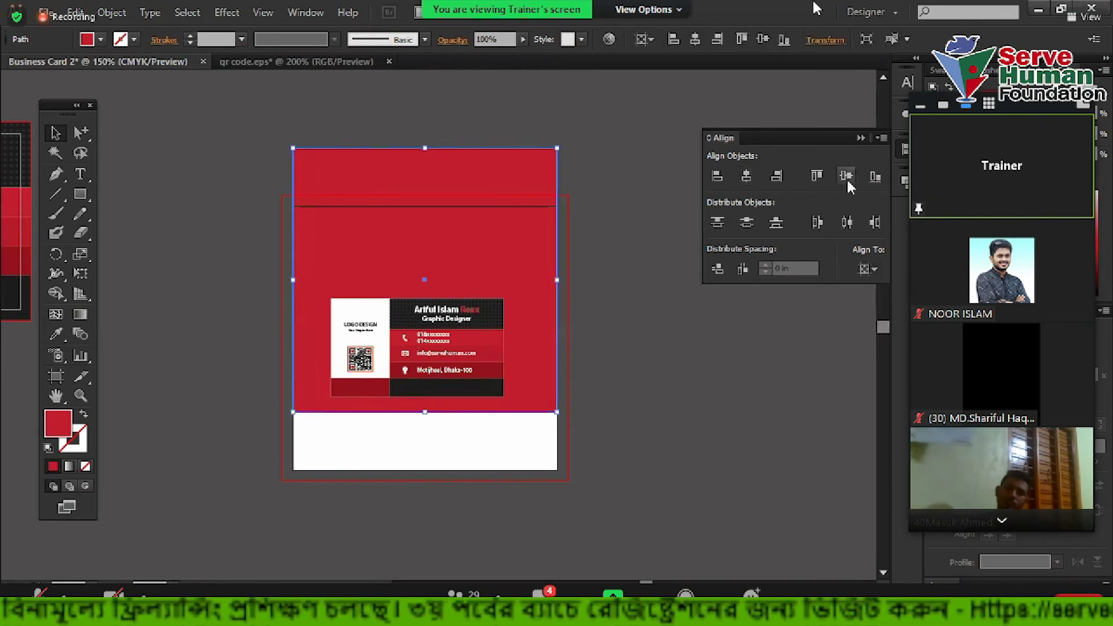
pyautogui.click(845, 176)
pyautogui.click(705, 416)
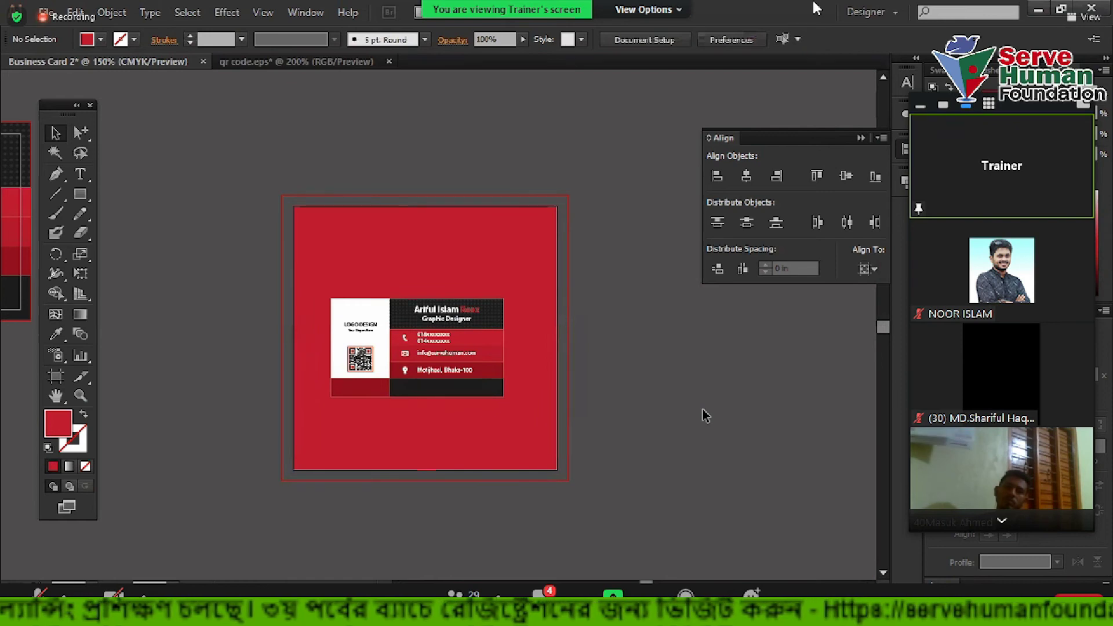
# Select the red background square and make marquee selections around it
pyautogui.click(511, 261)
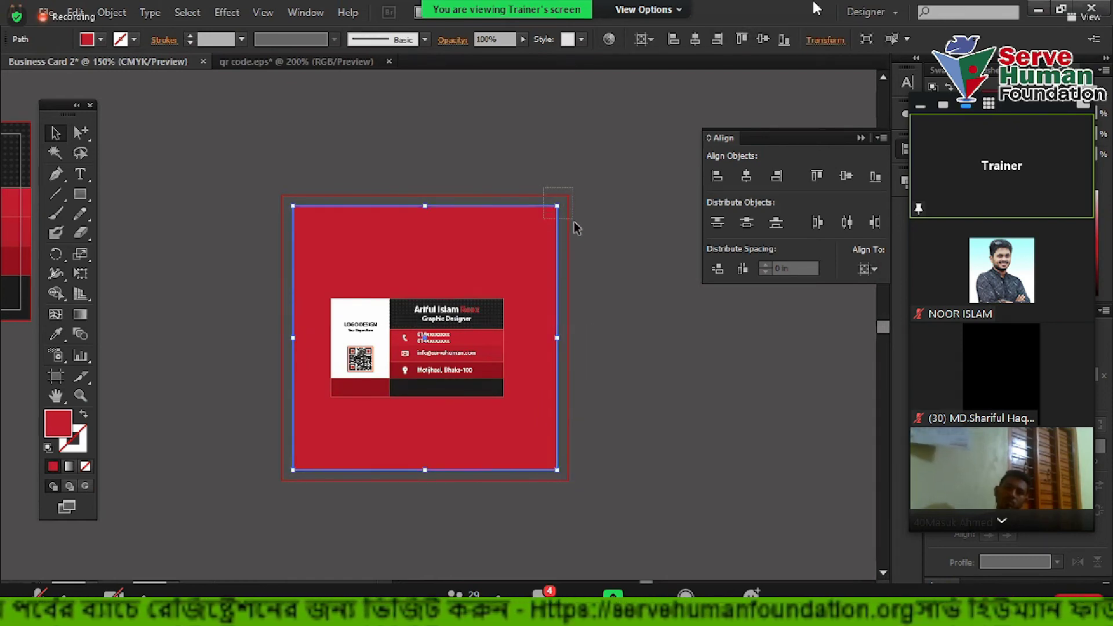
pyautogui.moveTo(576, 228); pyautogui.dragTo(575, 226)
pyautogui.moveTo(256, 447); pyautogui.dragTo(316, 494)
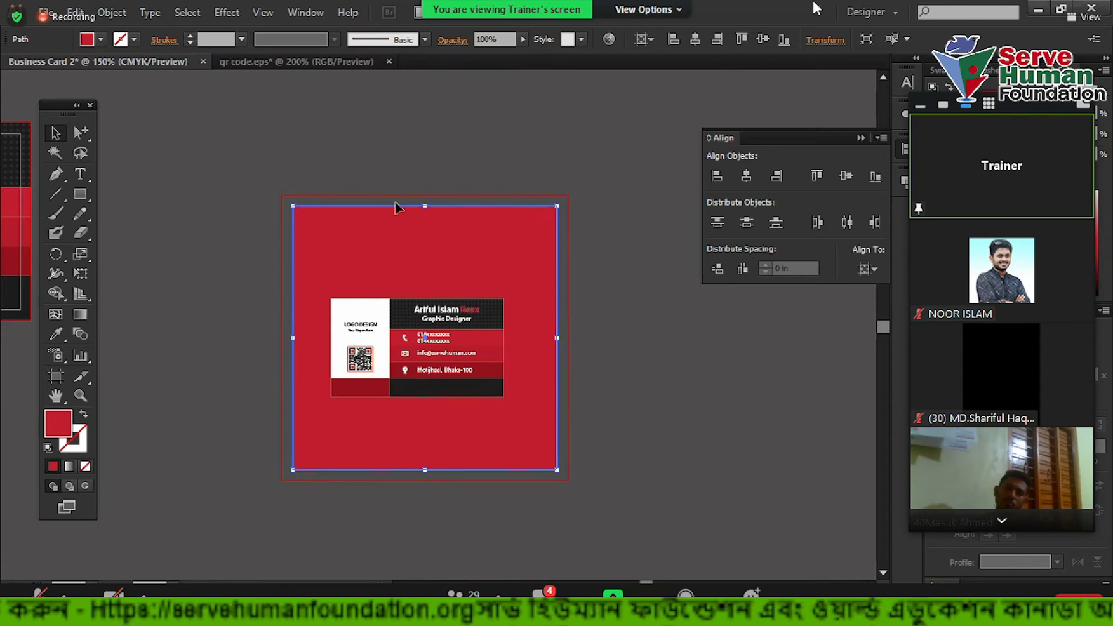
pyautogui.moveTo(532, 170); pyautogui.dragTo(597, 234)
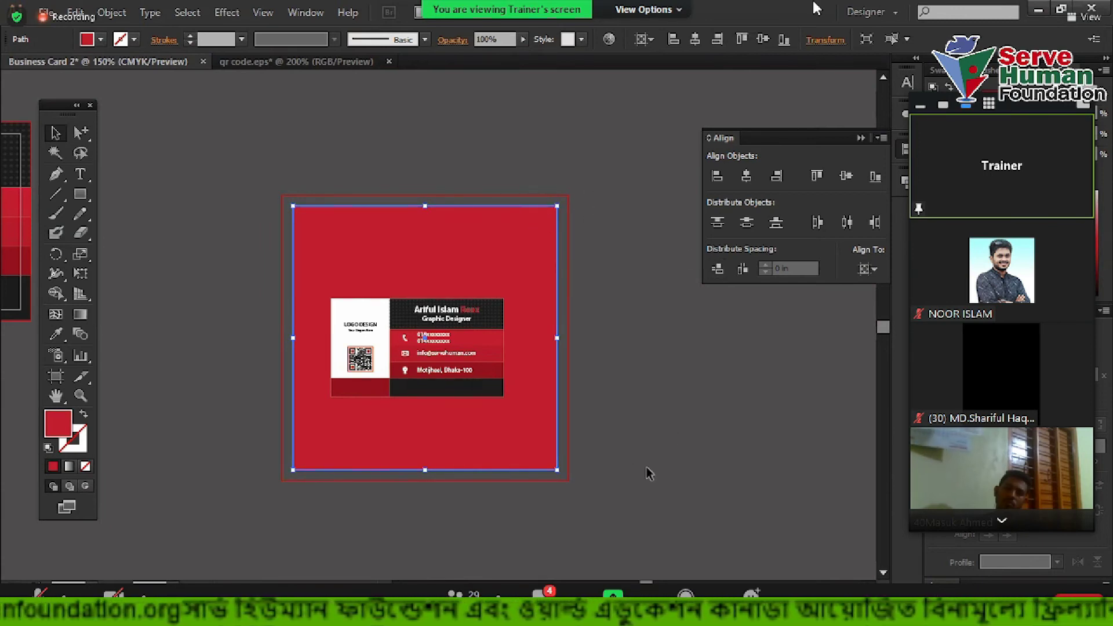
pyautogui.click(80, 134)
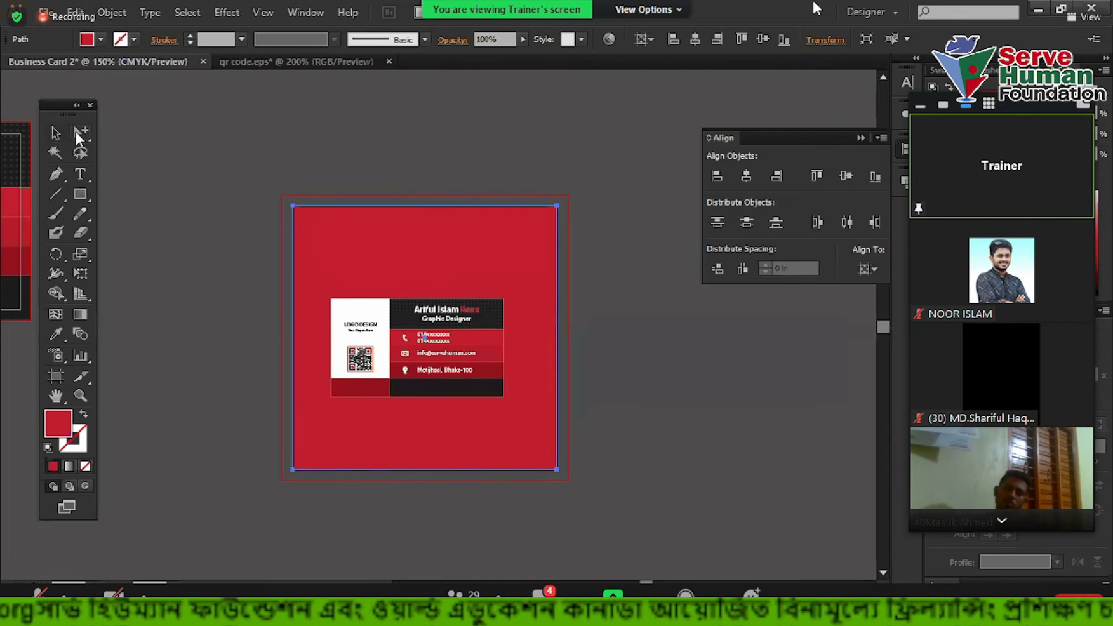
# Select the red square's top-right and bottom-left corner points with Direct Selection
pyautogui.moveTo(506, 153); pyautogui.dragTo(604, 235)
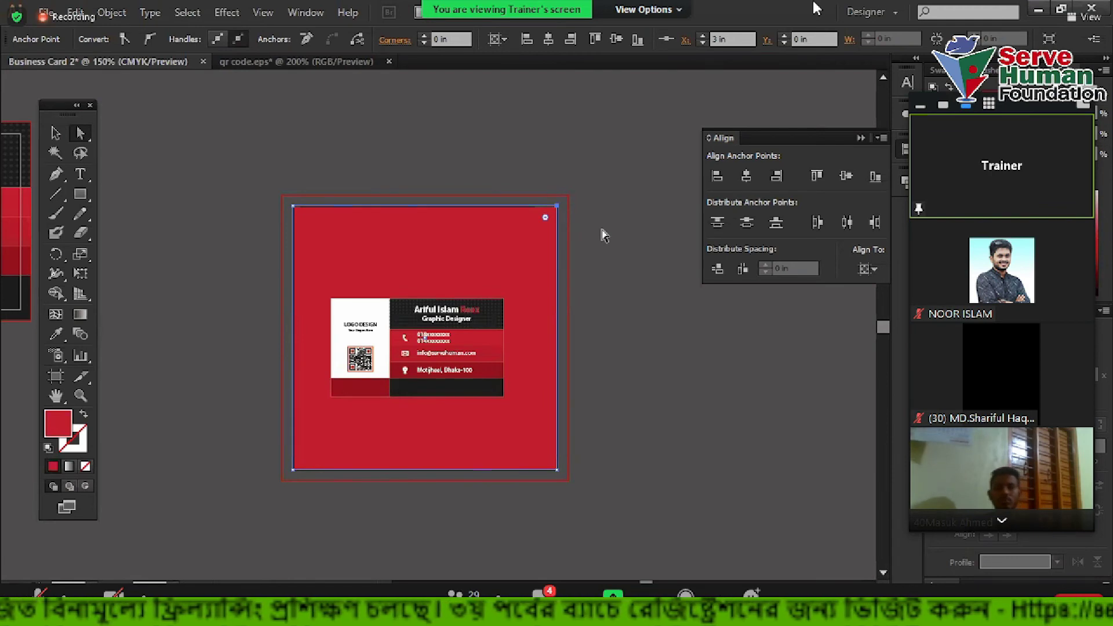
pyautogui.moveTo(494, 151); pyautogui.dragTo(635, 255)
pyautogui.scroll(-2, 269, 457)
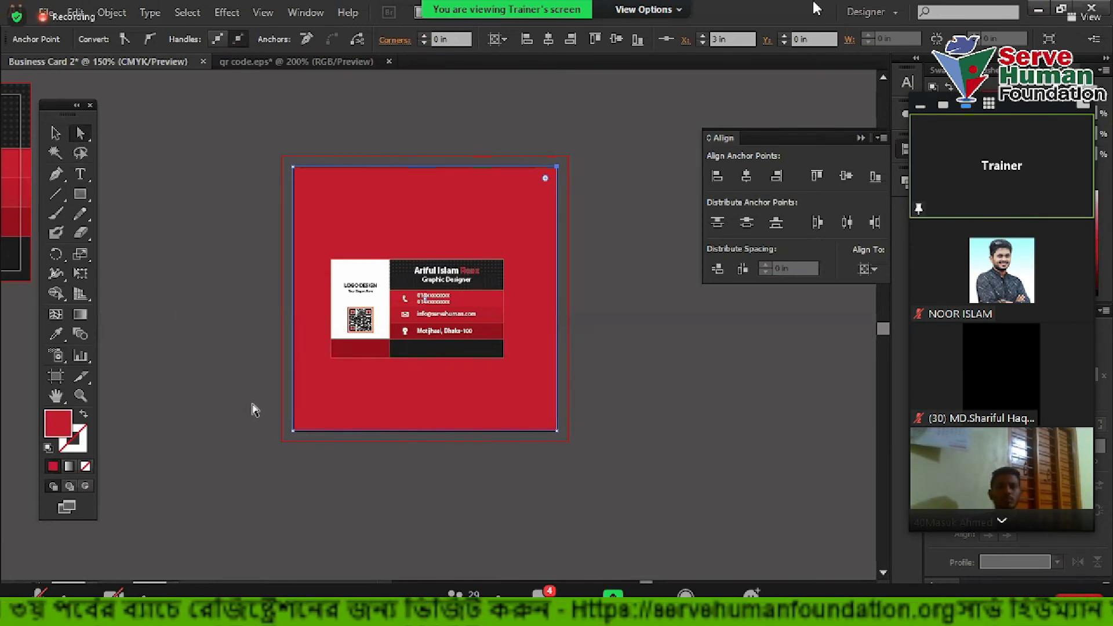
pyautogui.moveTo(246, 392); pyautogui.dragTo(324, 470)
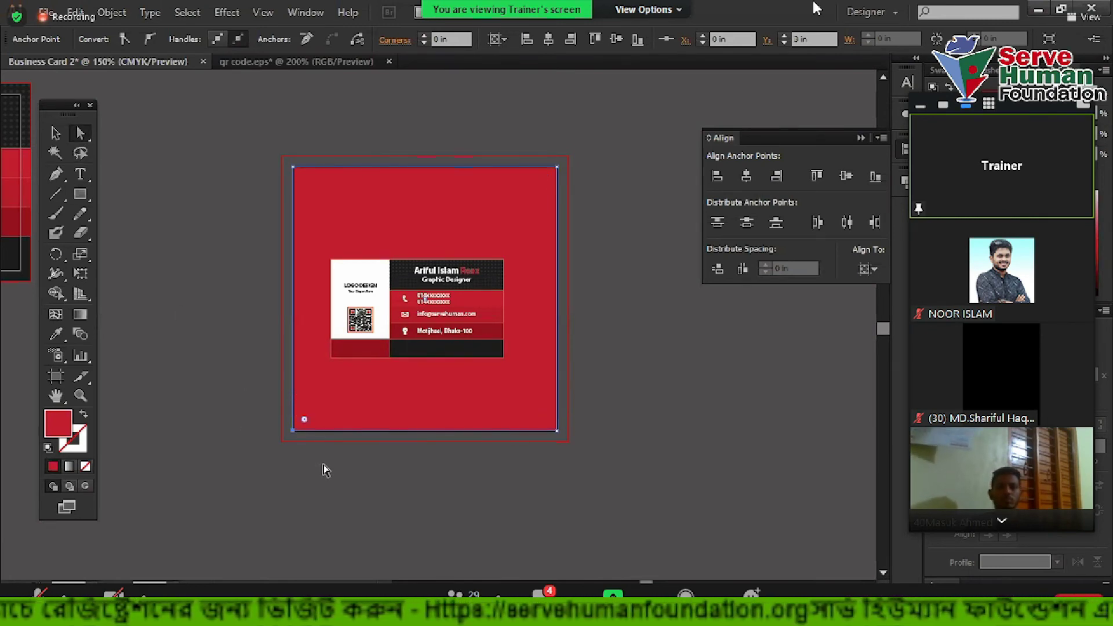
pyautogui.moveTo(550, 137); pyautogui.dragTo(594, 212)
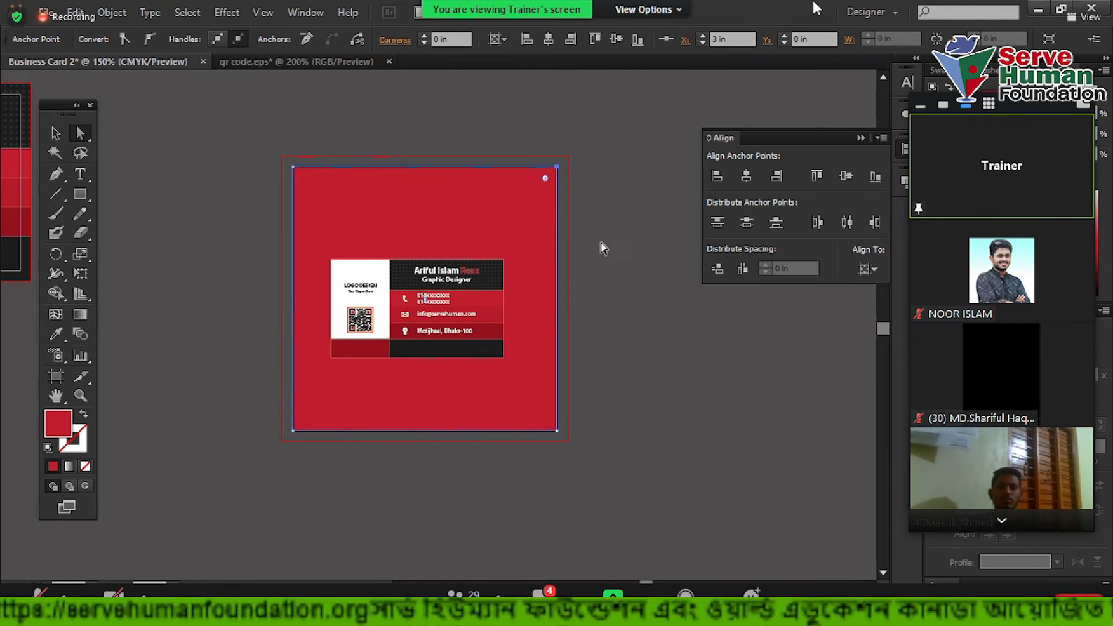
pyautogui.moveTo(521, 115); pyautogui.dragTo(569, 179)
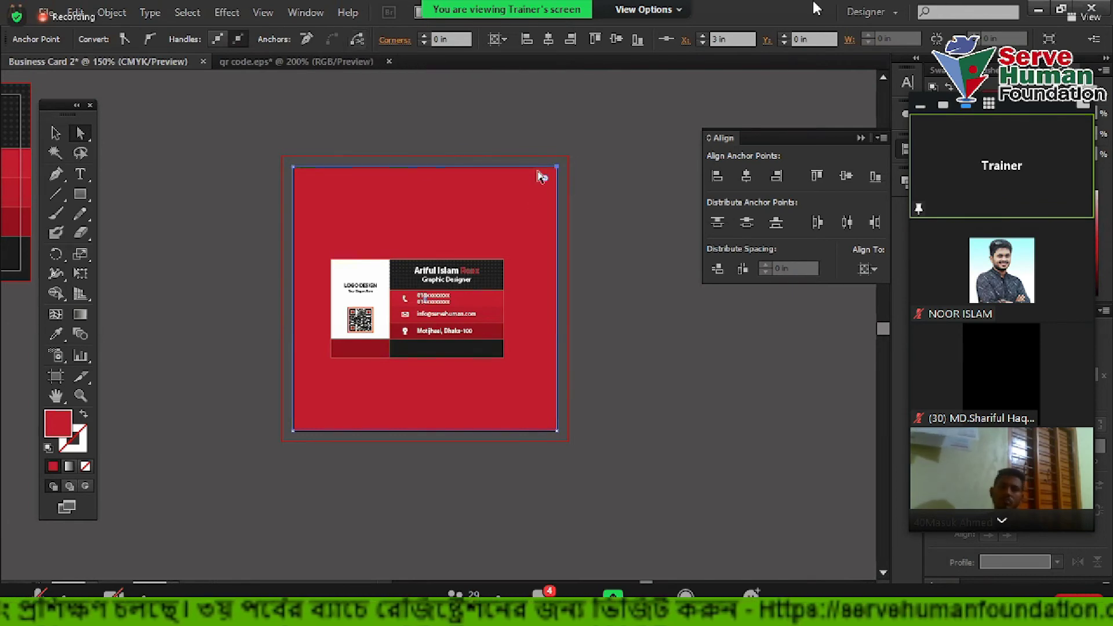
pyautogui.click(361, 39)
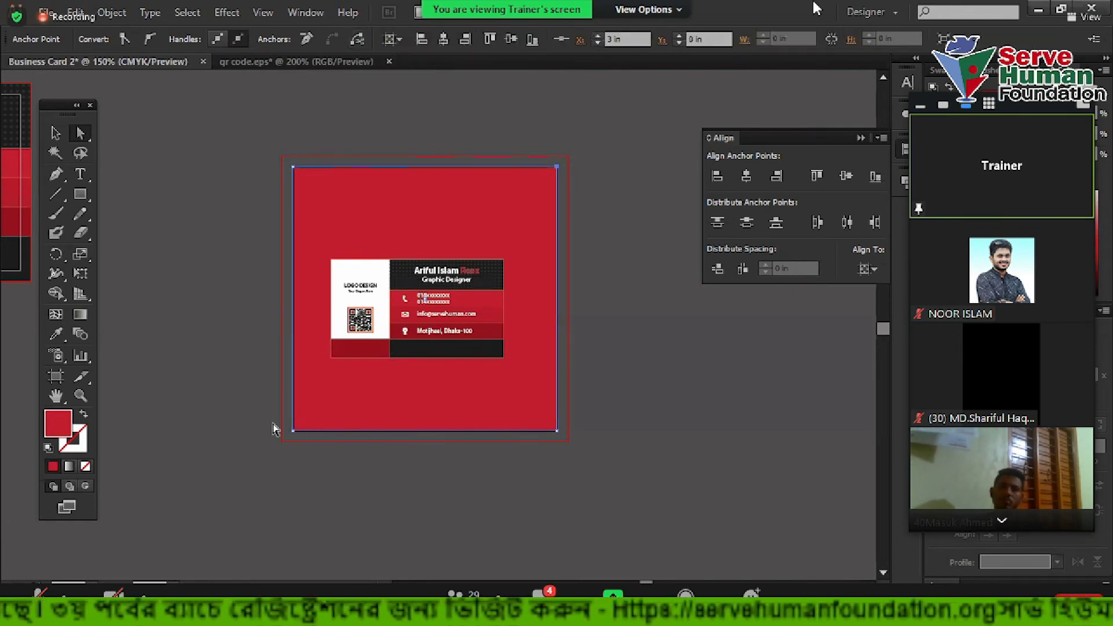
pyautogui.click(294, 432)
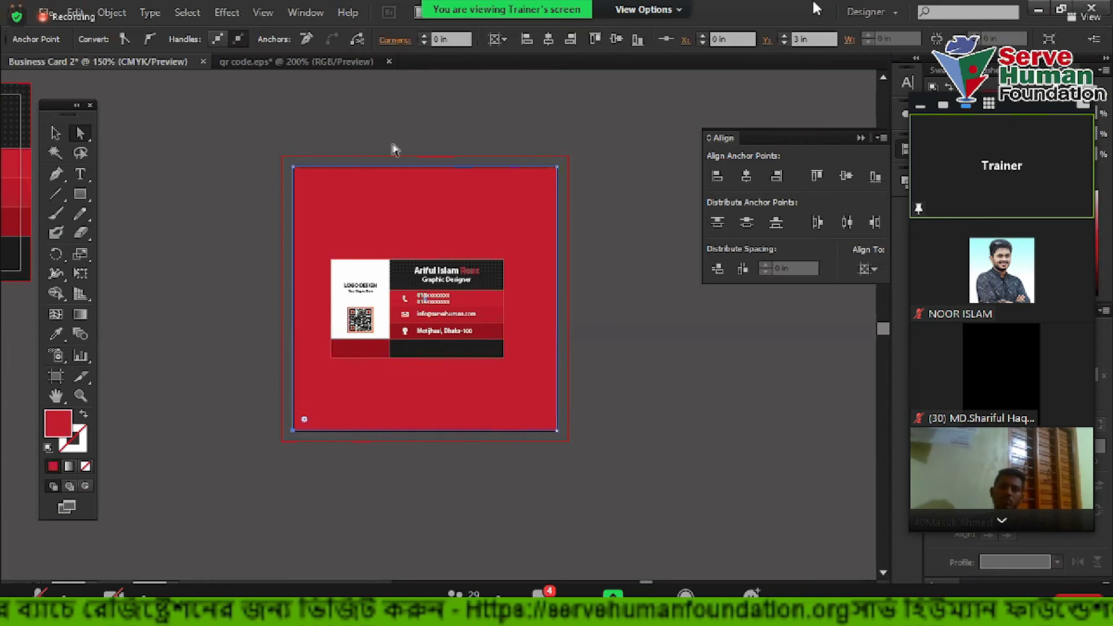
# Pull the two red triangle halves apart, up-left and down-right
pyautogui.click(55, 133)
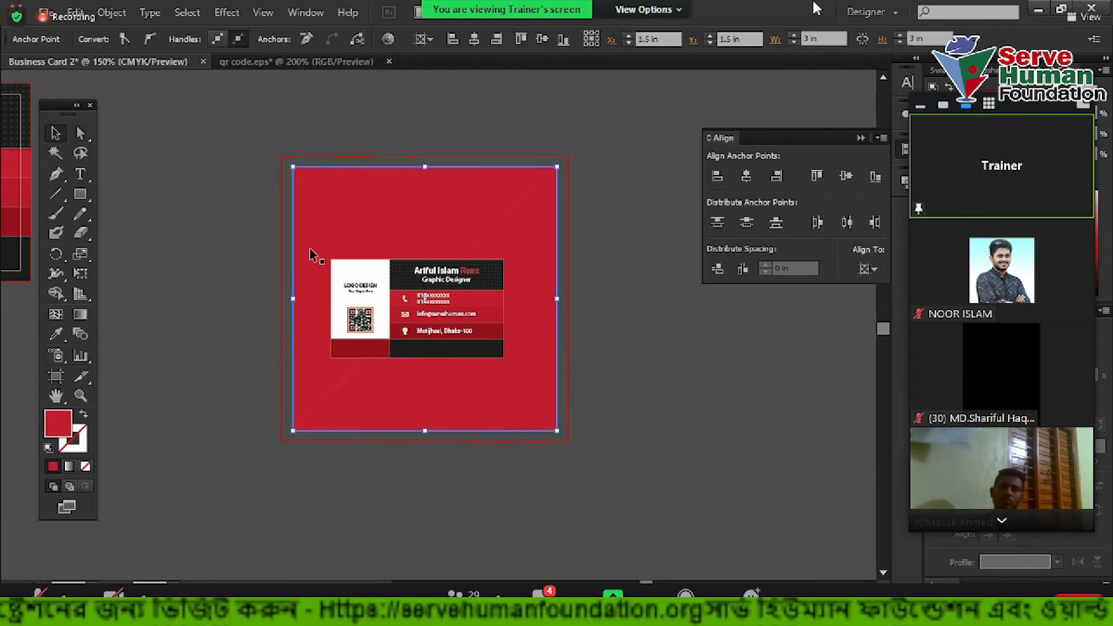
pyautogui.hotkey('ctrl', 'shift', 'a')
pyautogui.moveTo(471, 193); pyautogui.dragTo(410, 145)
pyautogui.moveTo(537, 241); pyautogui.dragTo(612, 427)
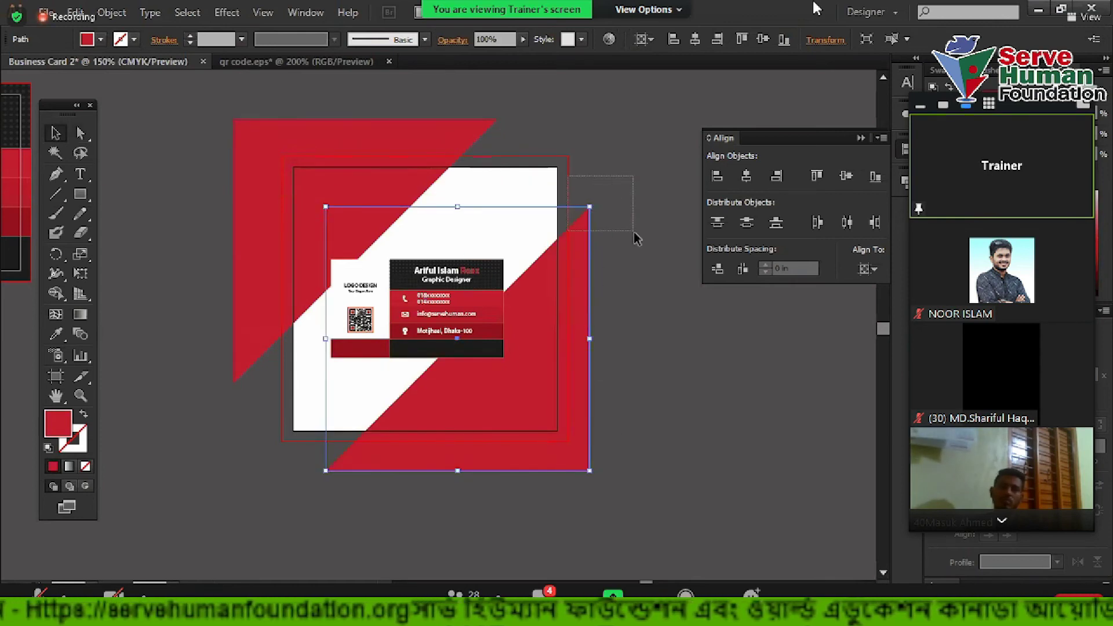
# Undo back to the single red square and select it
pyautogui.moveTo(183, 342); pyautogui.dragTo(268, 412)
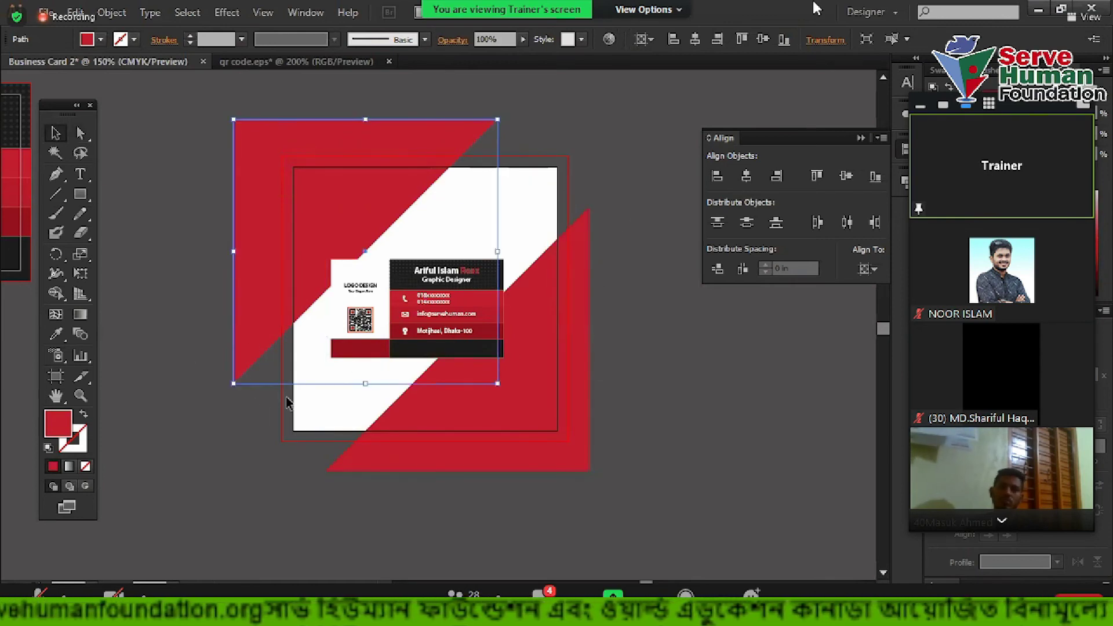
pyautogui.click(670, 378)
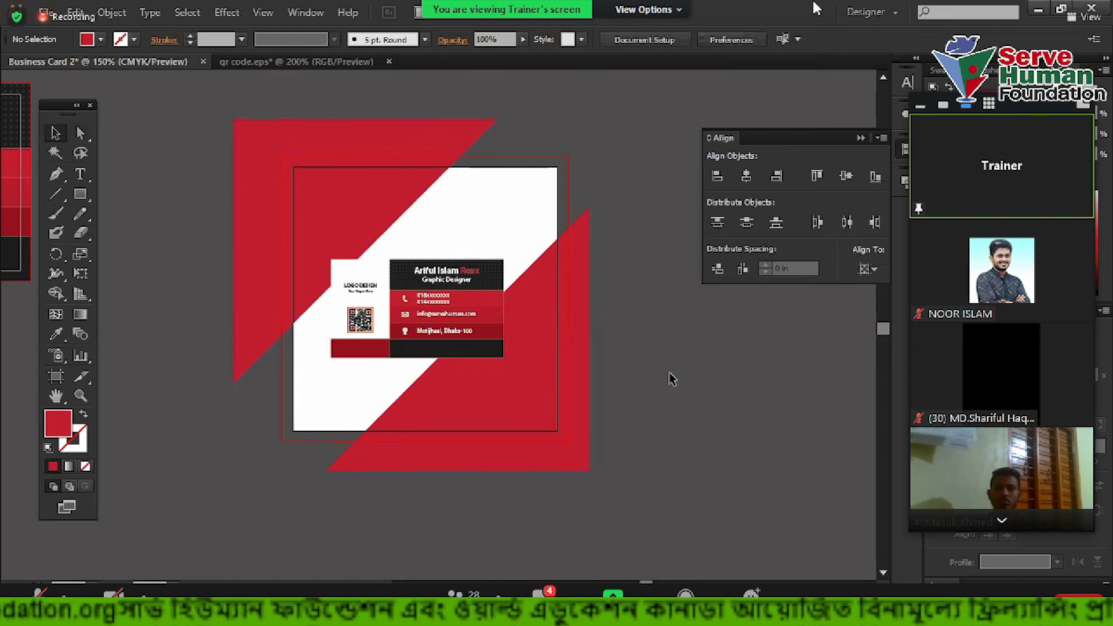
pyautogui.hotkey('ctrl', 'z')
pyautogui.hotkey('ctrl', 'z')
pyautogui.hotkey('ctrl', 'z')
pyautogui.hotkey('ctrl', 'z')
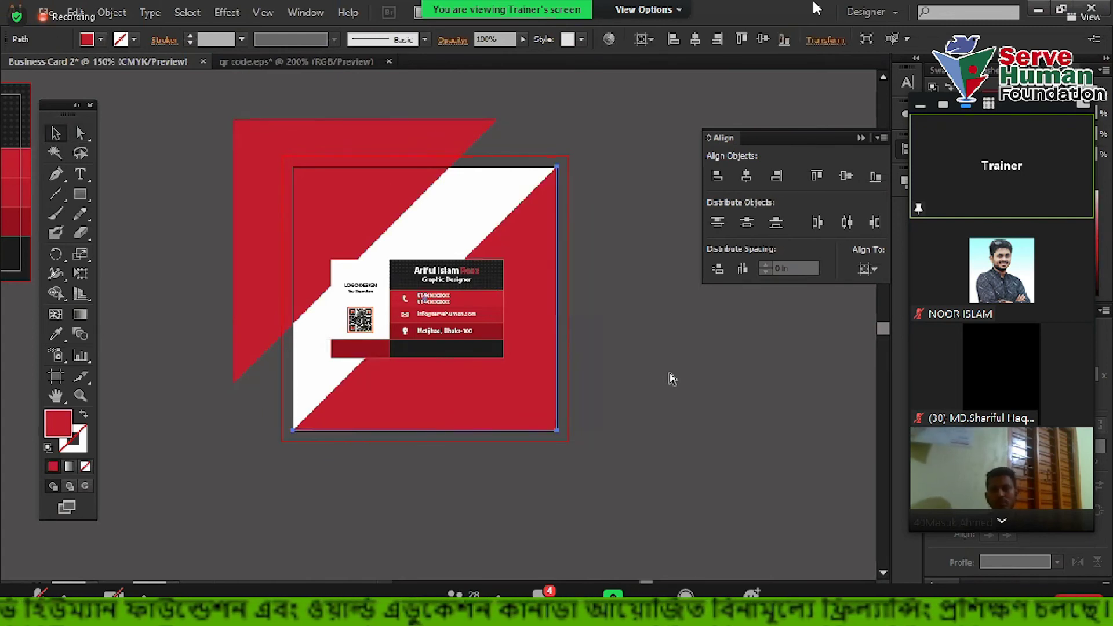
pyautogui.click(525, 364)
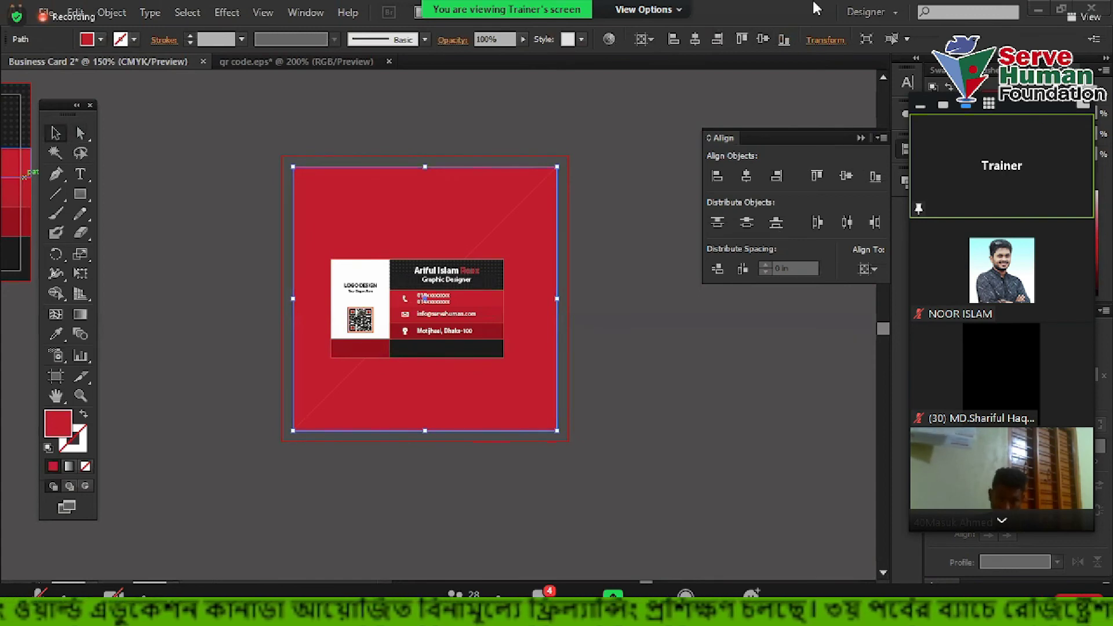
# Fill the background shape with the card's dark strip colour, undoing a darker red sample
pyautogui.click(56, 335)
pyautogui.click(369, 342)
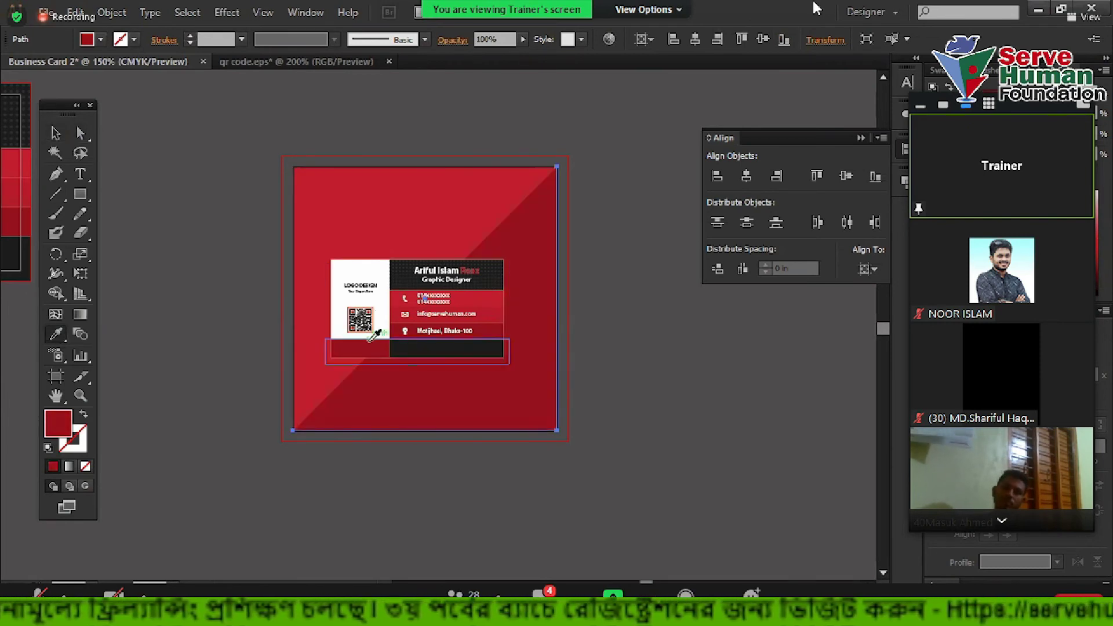
pyautogui.click(56, 133)
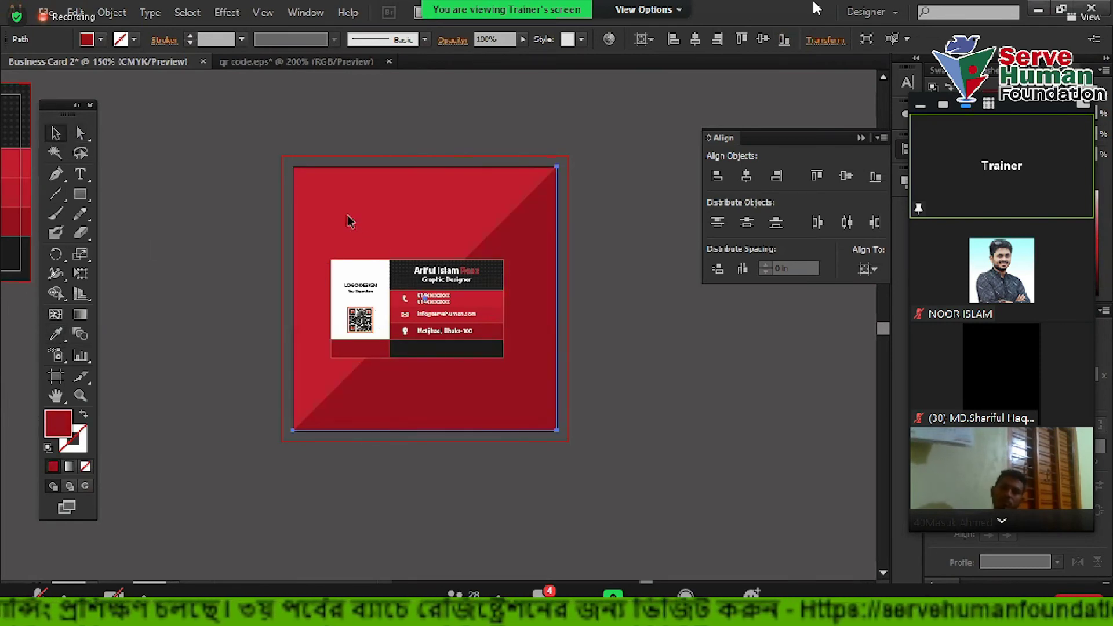
pyautogui.hotkey('ctrl', 'z')
pyautogui.click(56, 334)
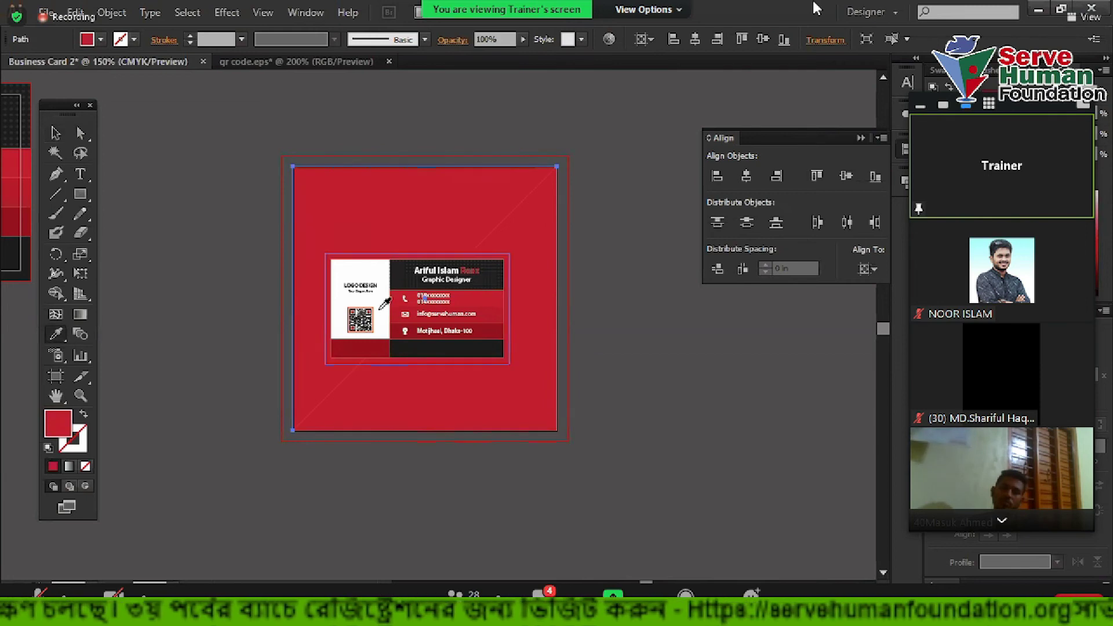
pyautogui.click(404, 343)
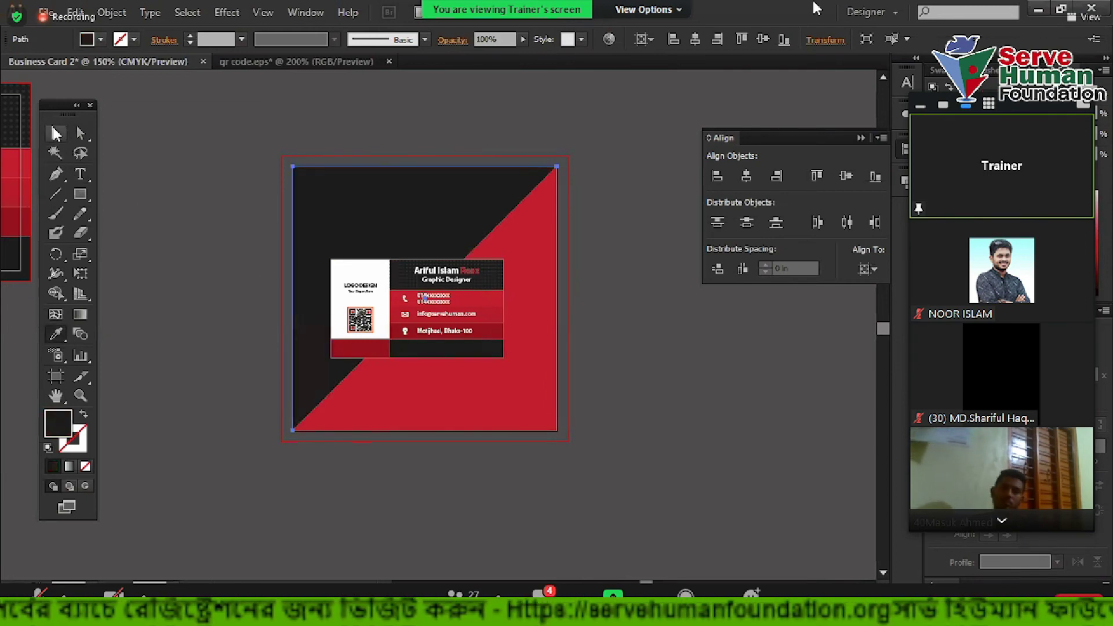
# Zoom in on the artboard and select the black half, red triangle, then the card
pyautogui.click(213, 415)
pyautogui.keyDown('ctrl'); pyautogui.click(605, 396); pyautogui.keyUp('ctrl')
pyautogui.moveTo(619, 369); pyautogui.dragTo(688, 409)
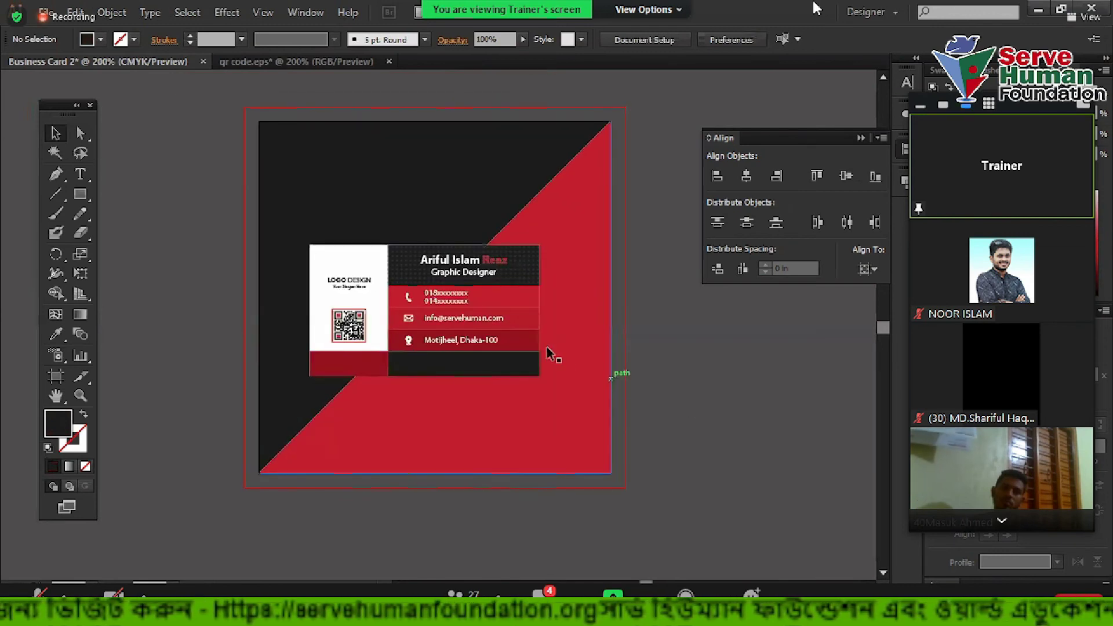
pyautogui.scroll(2, 634, 262)
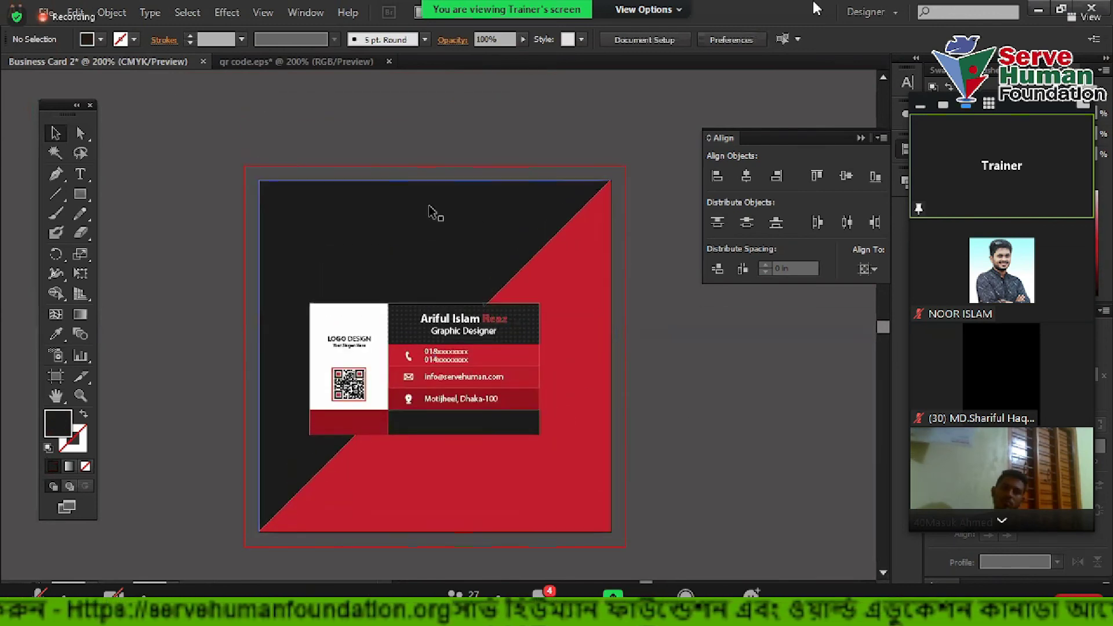
pyautogui.click(311, 212)
pyautogui.click(590, 288)
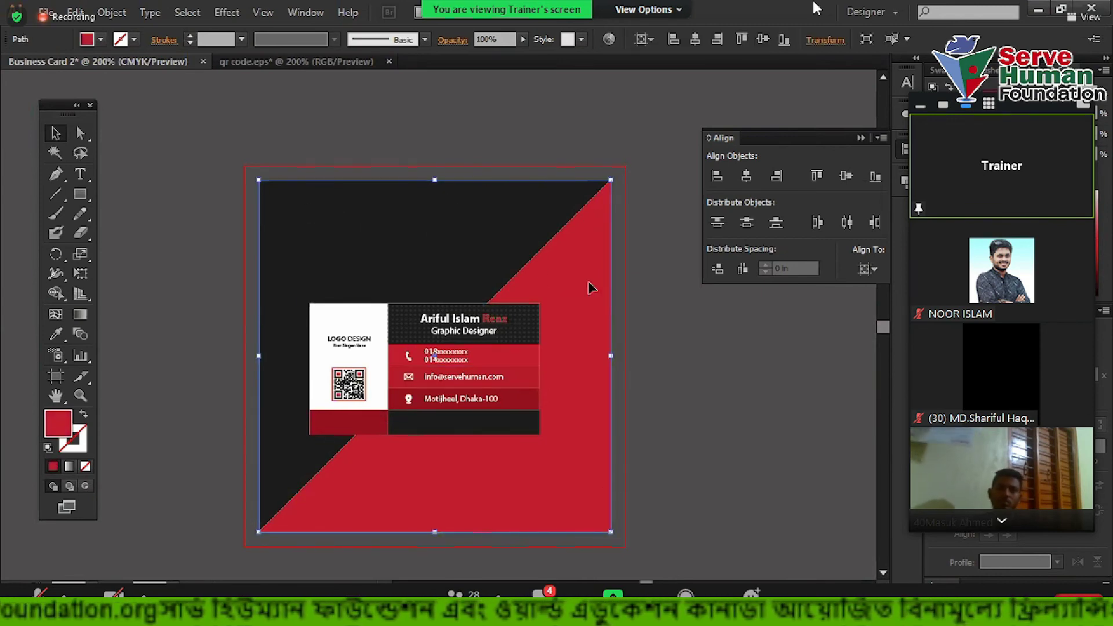
pyautogui.click(383, 225)
pyautogui.scroll(-2, 751, 419)
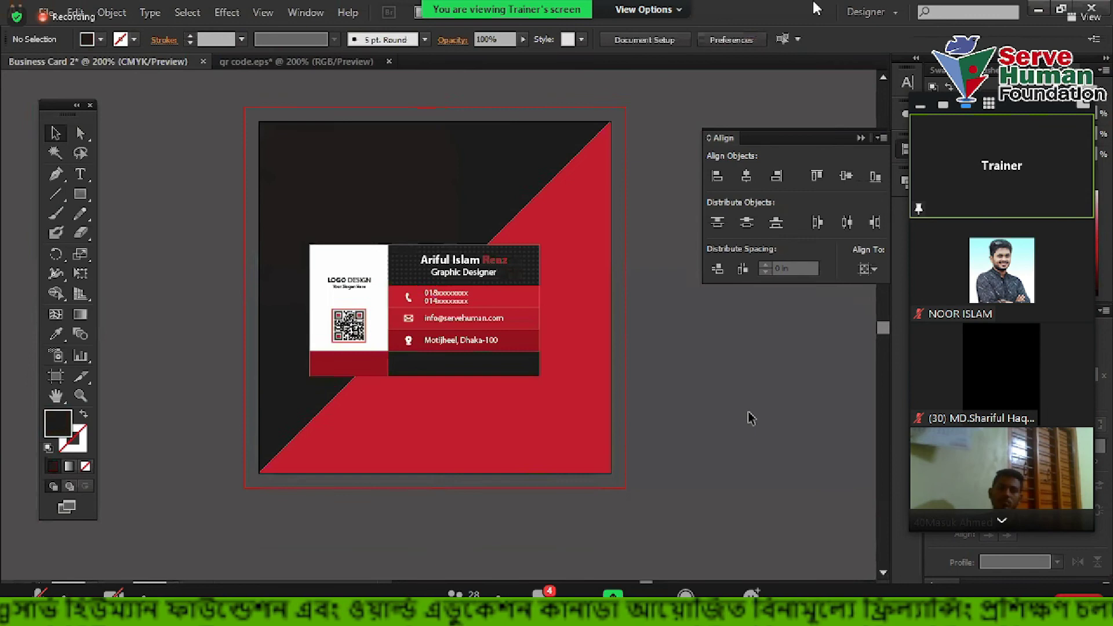
pyautogui.click(489, 308)
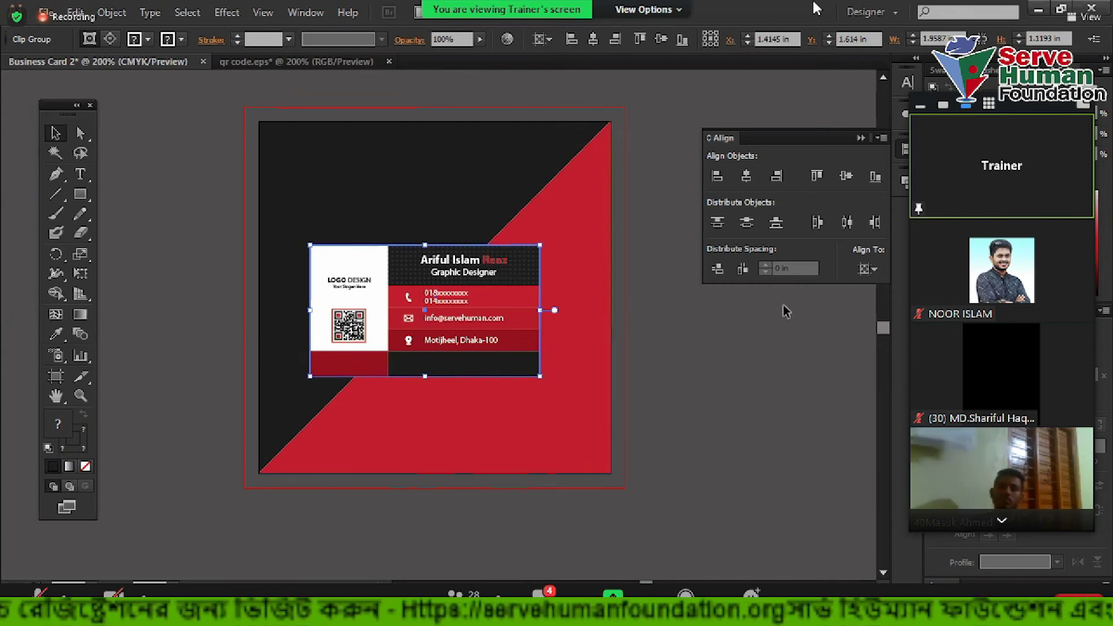
# Set Align To Artboard and centre the business card vertically
pyautogui.click(874, 268)
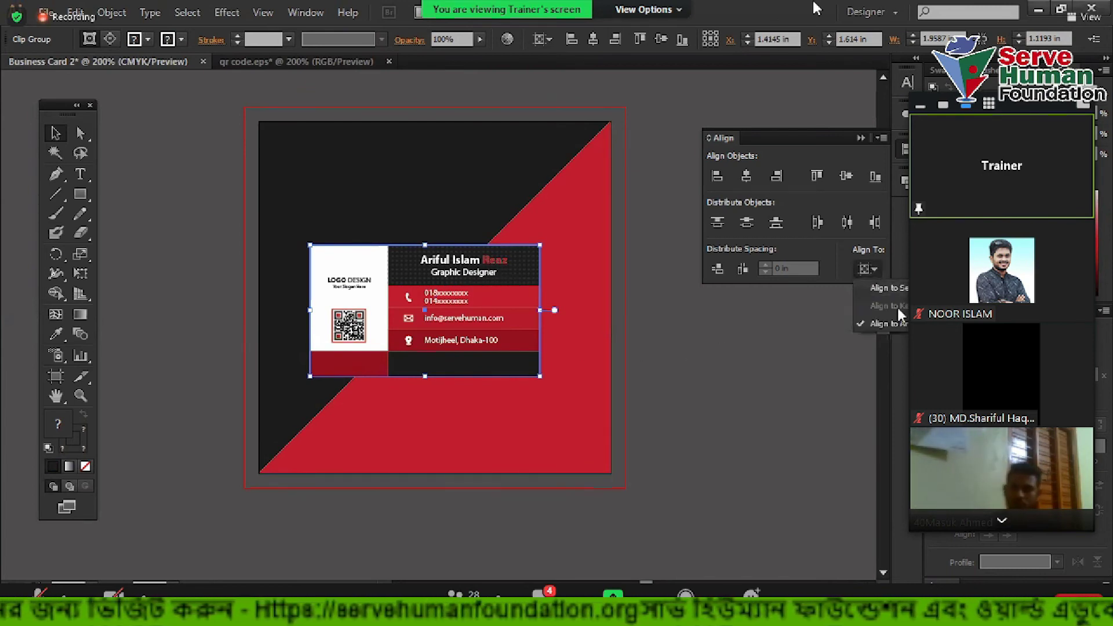
pyautogui.click(845, 176)
pyautogui.click(846, 176)
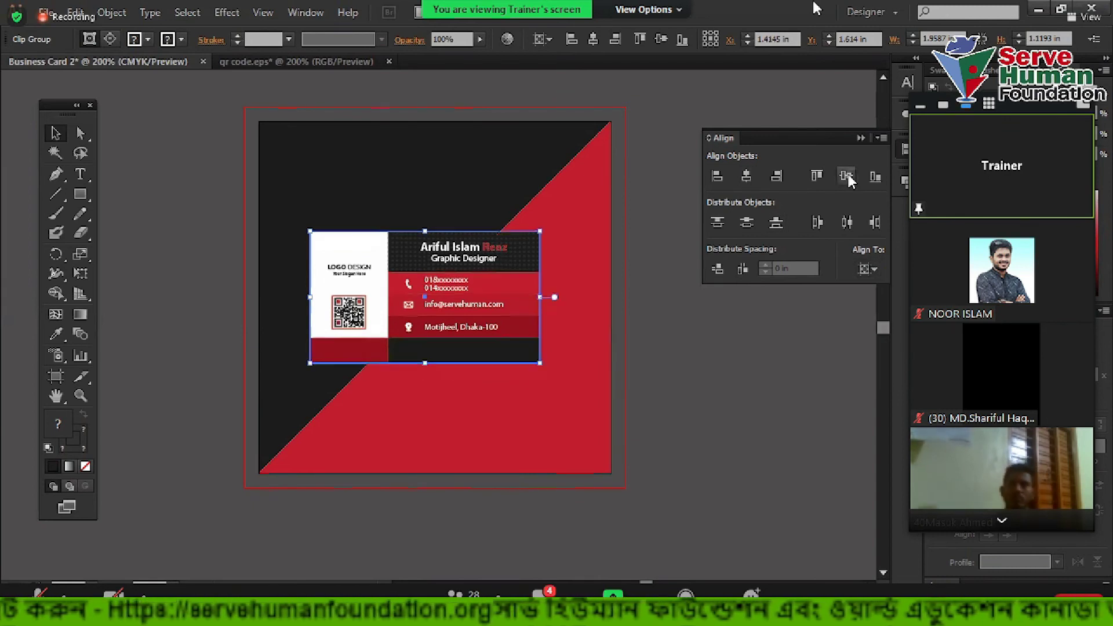
# Give the business card a Multiply drop shadow: 75% opacity, 0.1 in offsets, 0.07 in blur
pyautogui.click(732, 388)
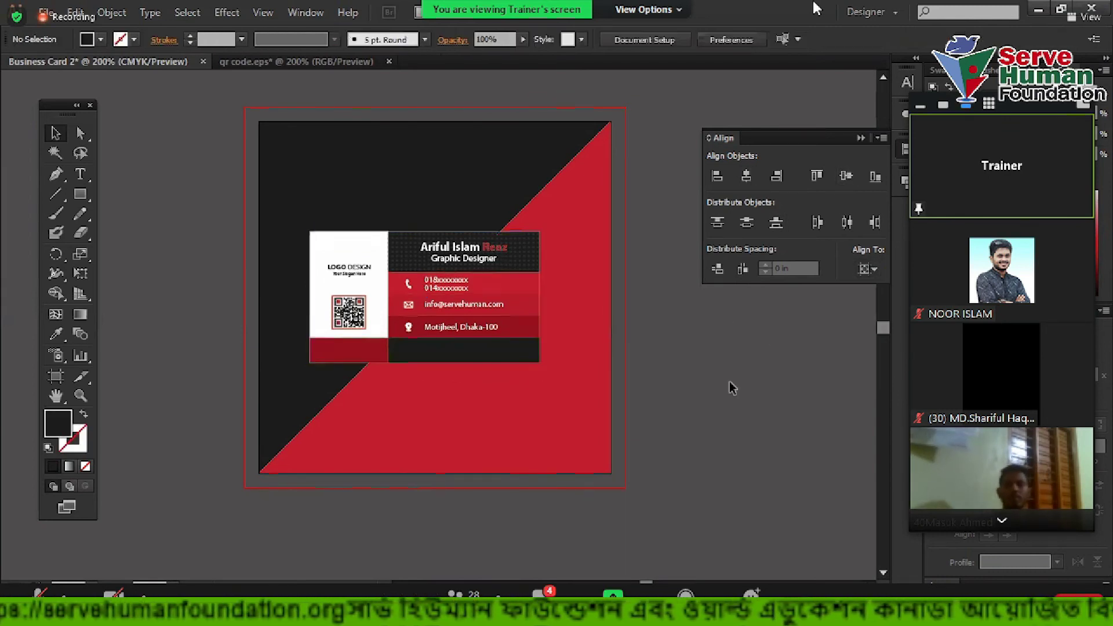
pyautogui.click(502, 312)
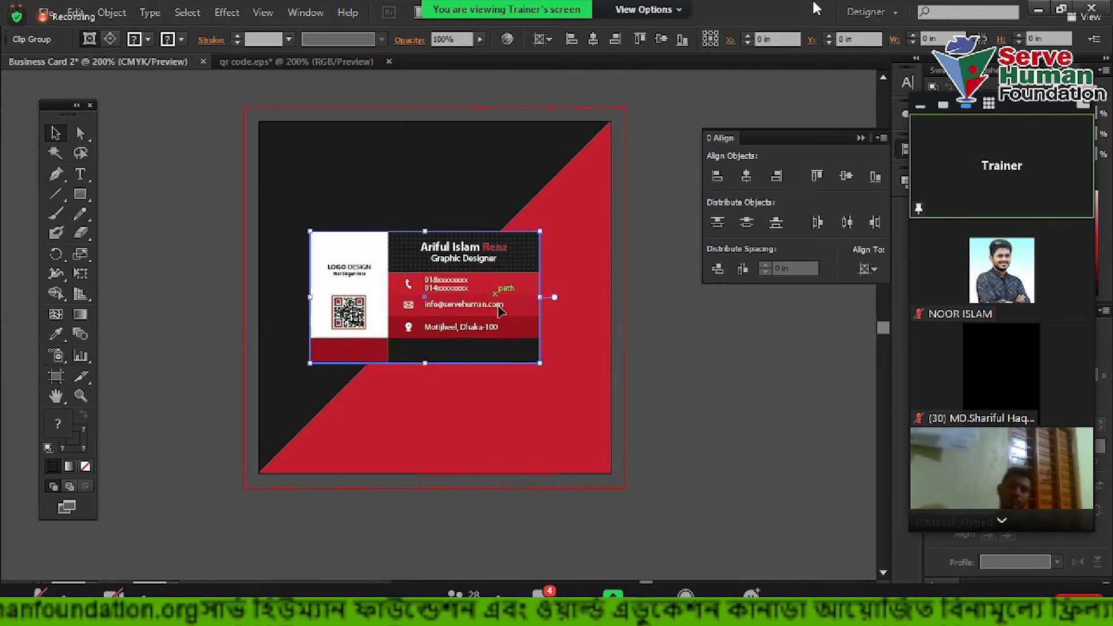
pyautogui.scroll(1, 499, 316)
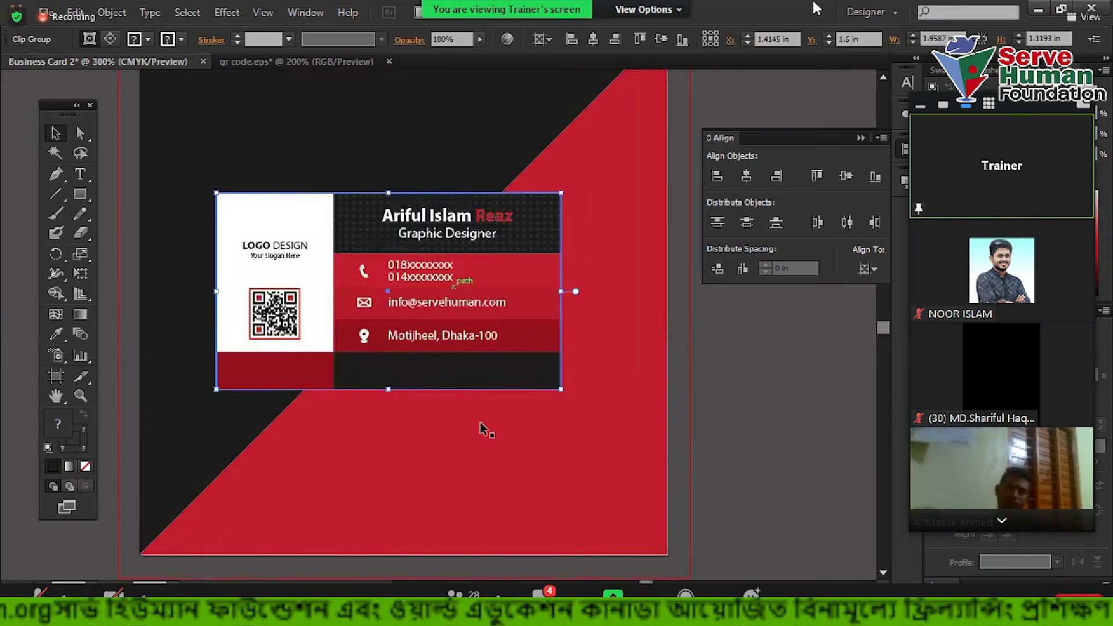
pyautogui.scroll(-1, 521, 360)
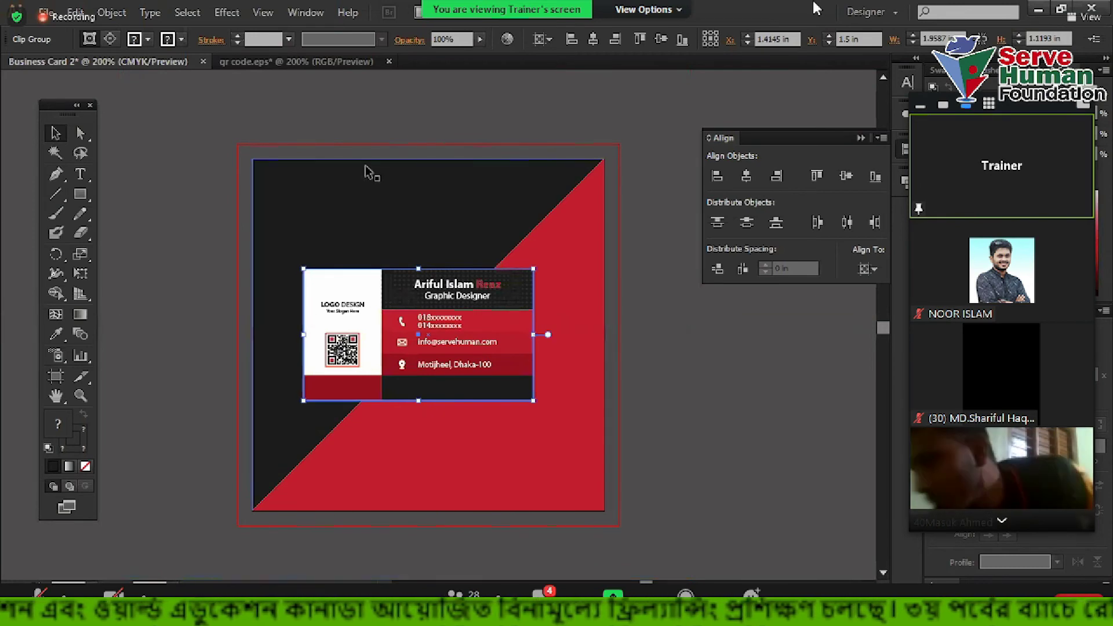
pyautogui.click(223, 13)
pyautogui.moveTo(371, 197)
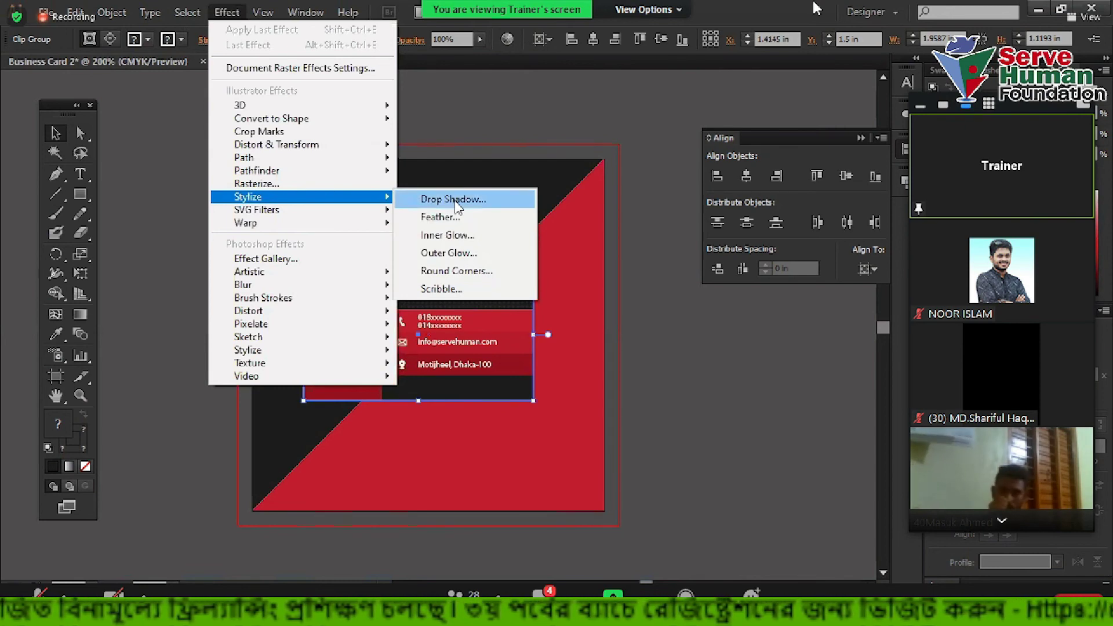
pyautogui.click(457, 203)
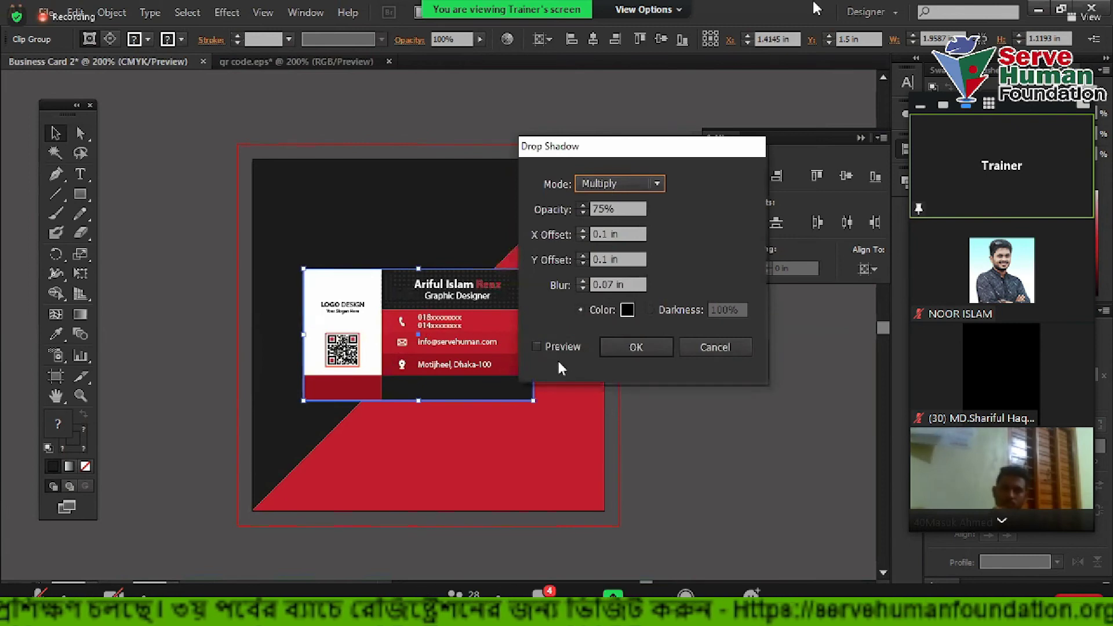
pyautogui.click(554, 346)
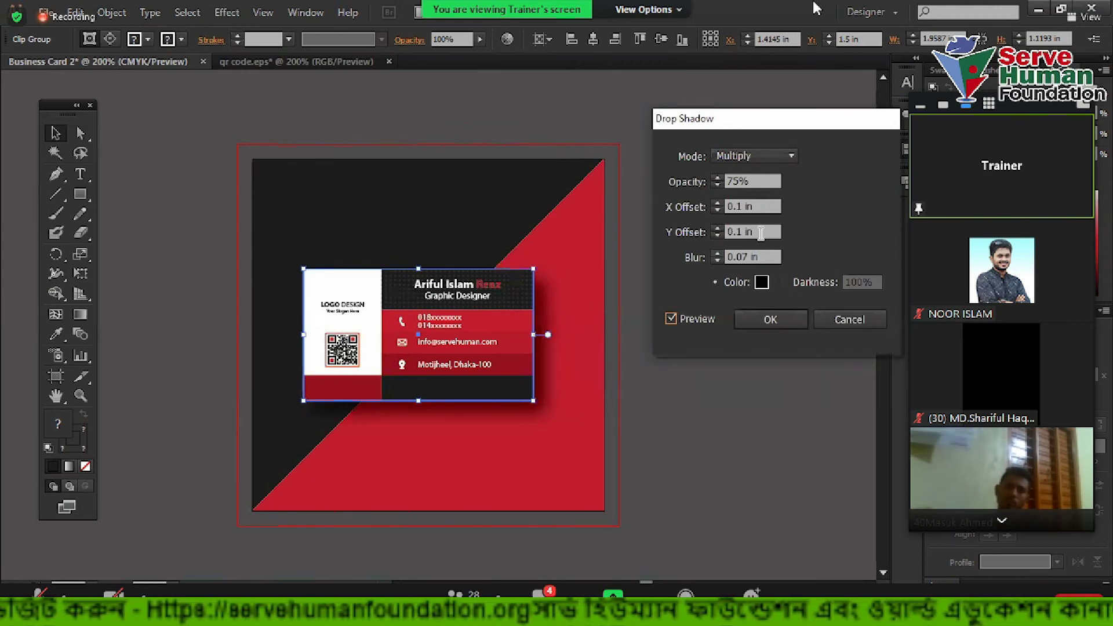
pyautogui.click(769, 320)
pyautogui.click(693, 454)
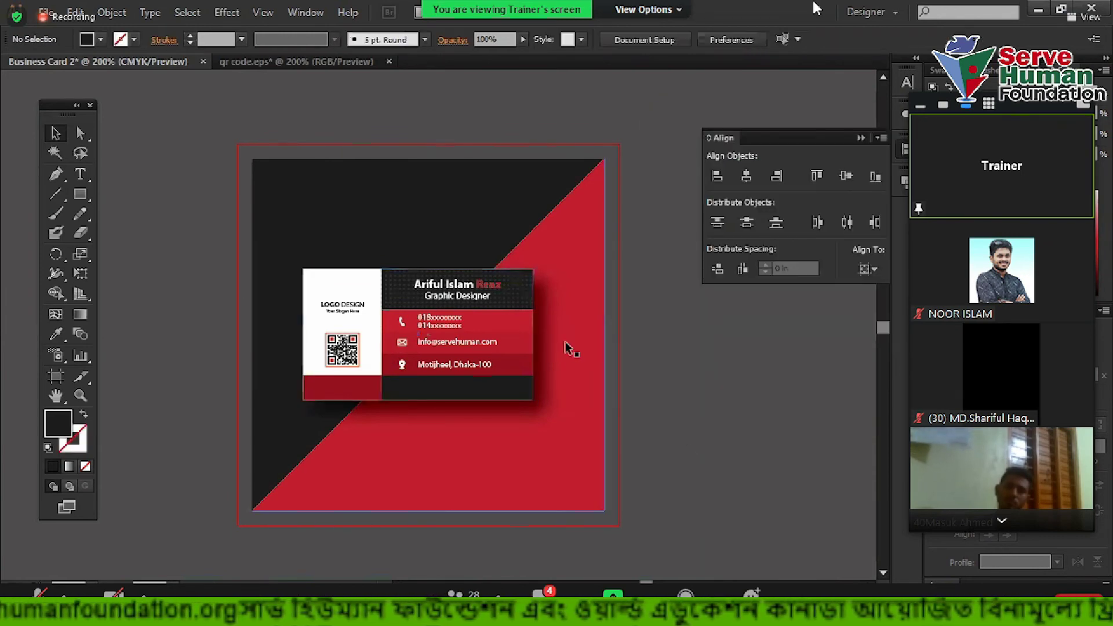
pyautogui.click(491, 331)
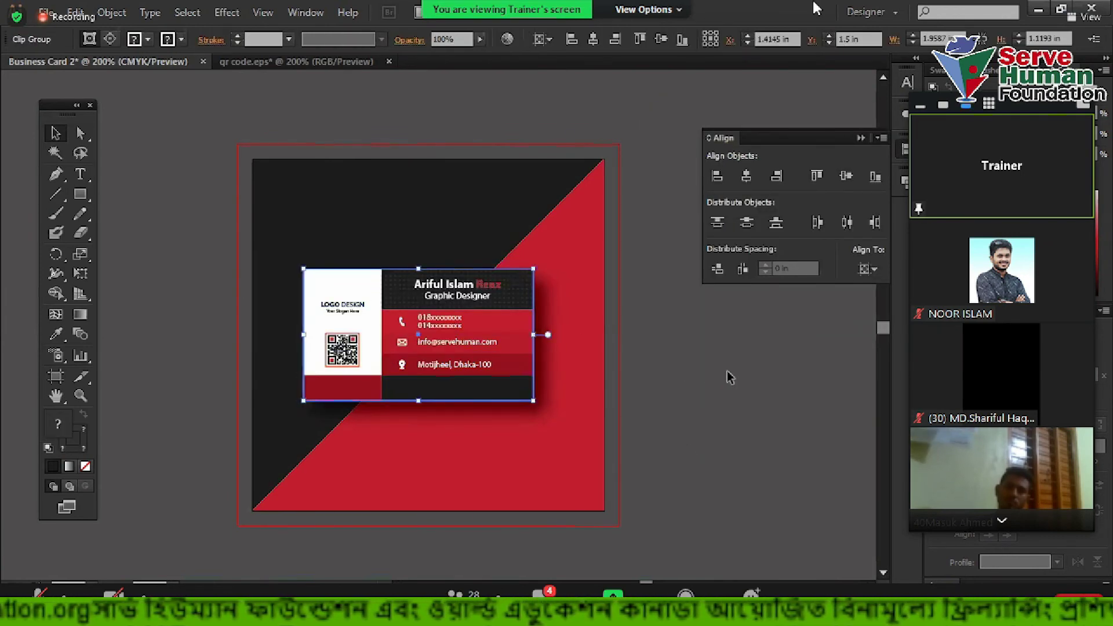
pyautogui.scroll(2, 654, 374)
pyautogui.moveTo(450, 301); pyautogui.dragTo(470, 292)
pyautogui.hotkey('ctrl', 'z')
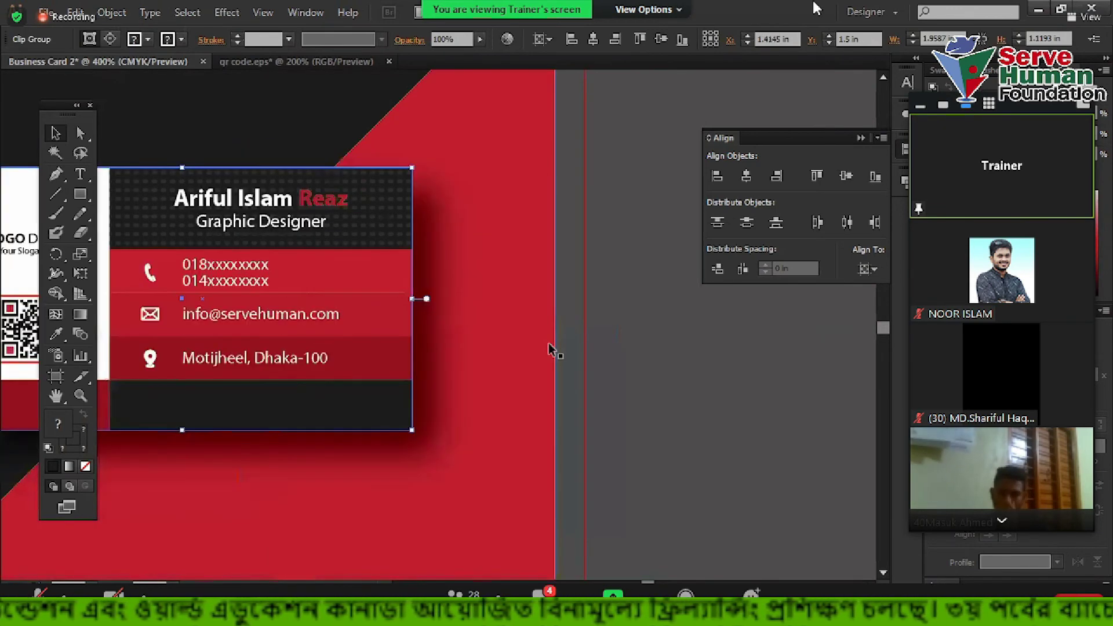
pyautogui.scroll(-1, 553, 352)
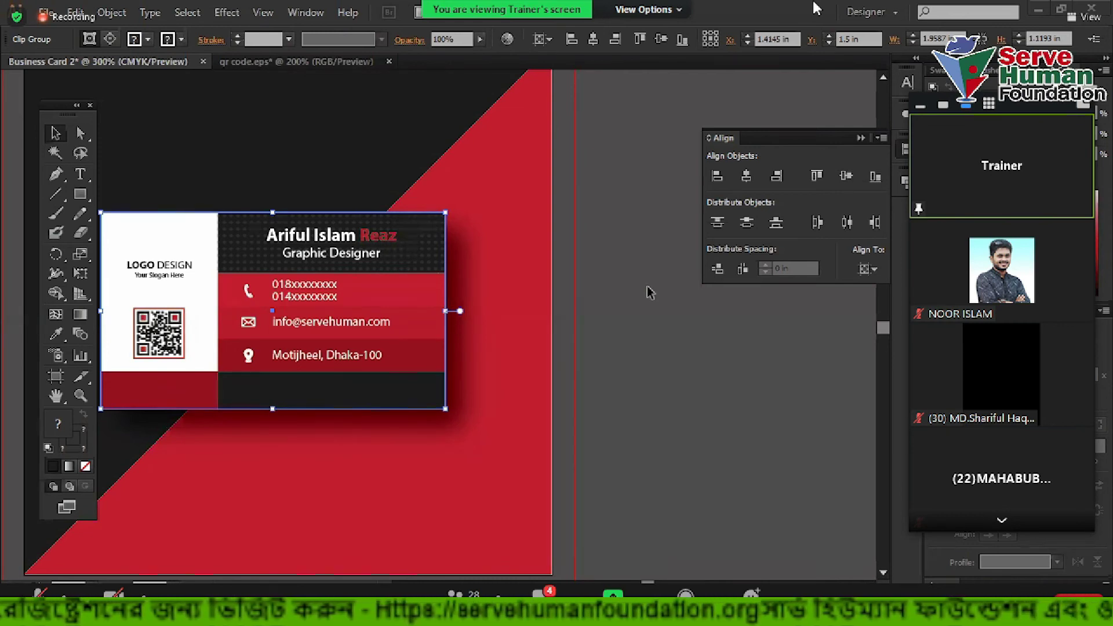
# Apply the drop shadow to the business card over the diagonal black-and-red backdrop
pyautogui.click(433, 320)
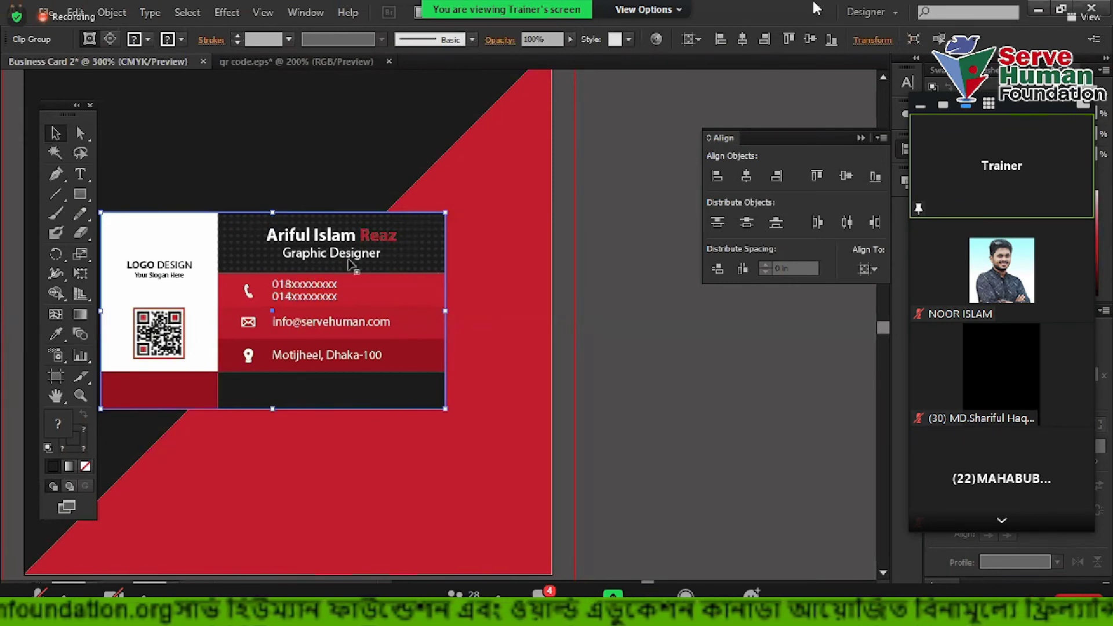
pyautogui.click(227, 12)
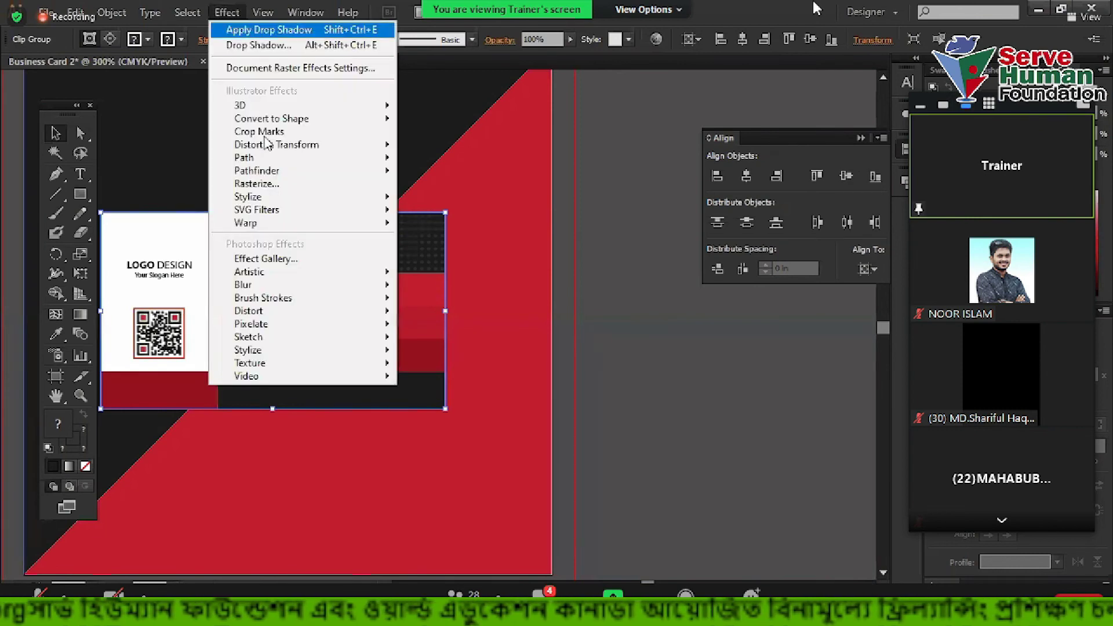
pyautogui.moveTo(280, 202)
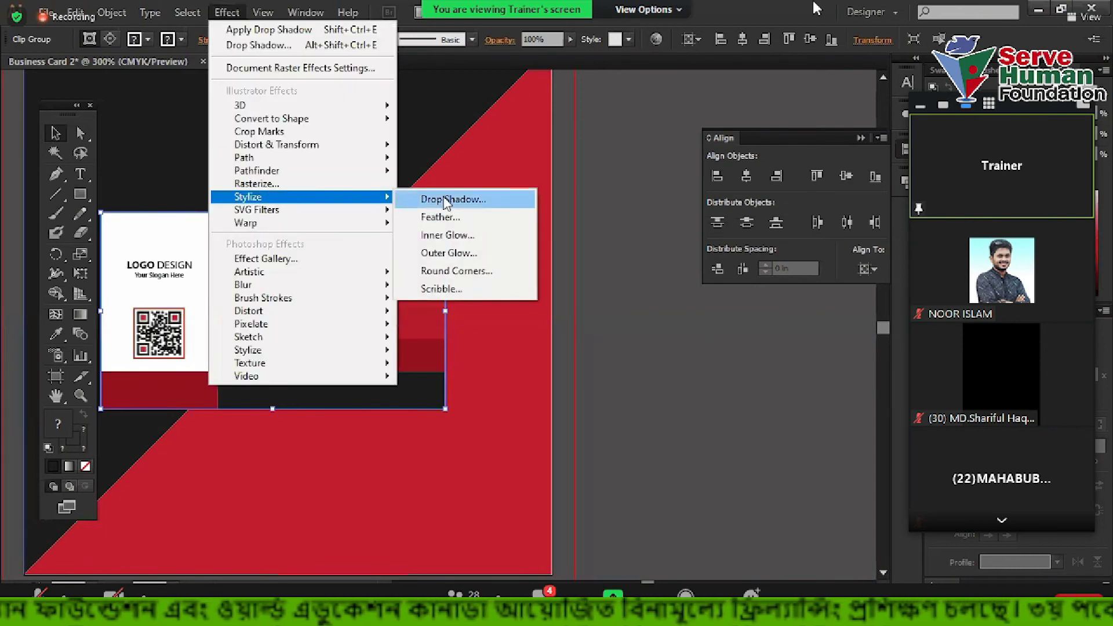
pyautogui.click(446, 201)
pyautogui.click(708, 319)
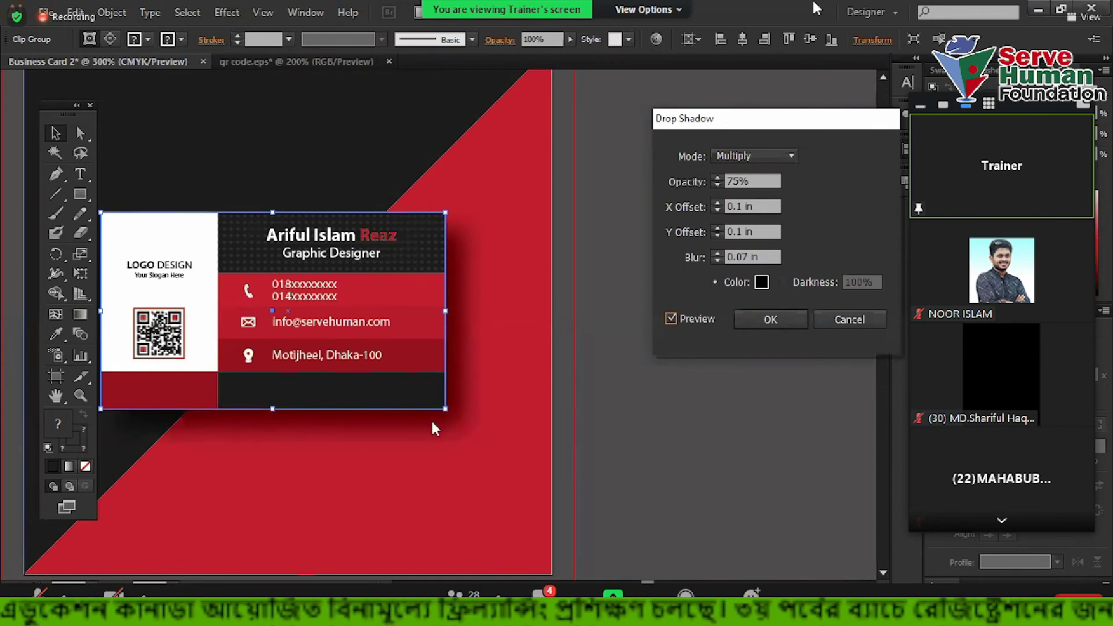
pyautogui.click(771, 319)
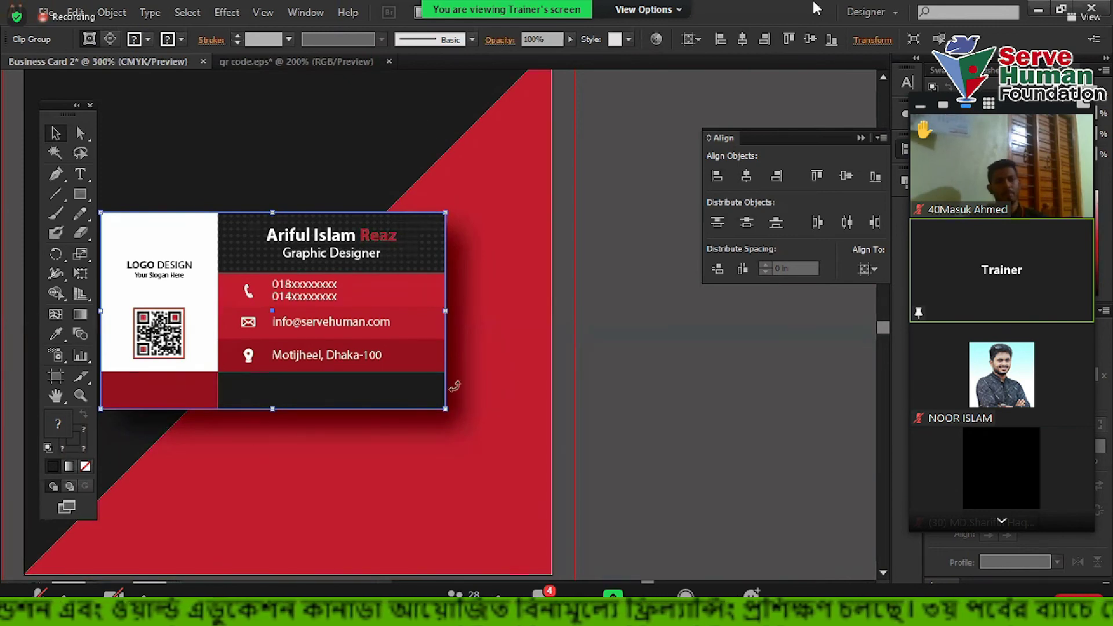
# Expand the card's appearance, then expand it with Object, Fill and Stroke enabled
pyautogui.click(113, 13)
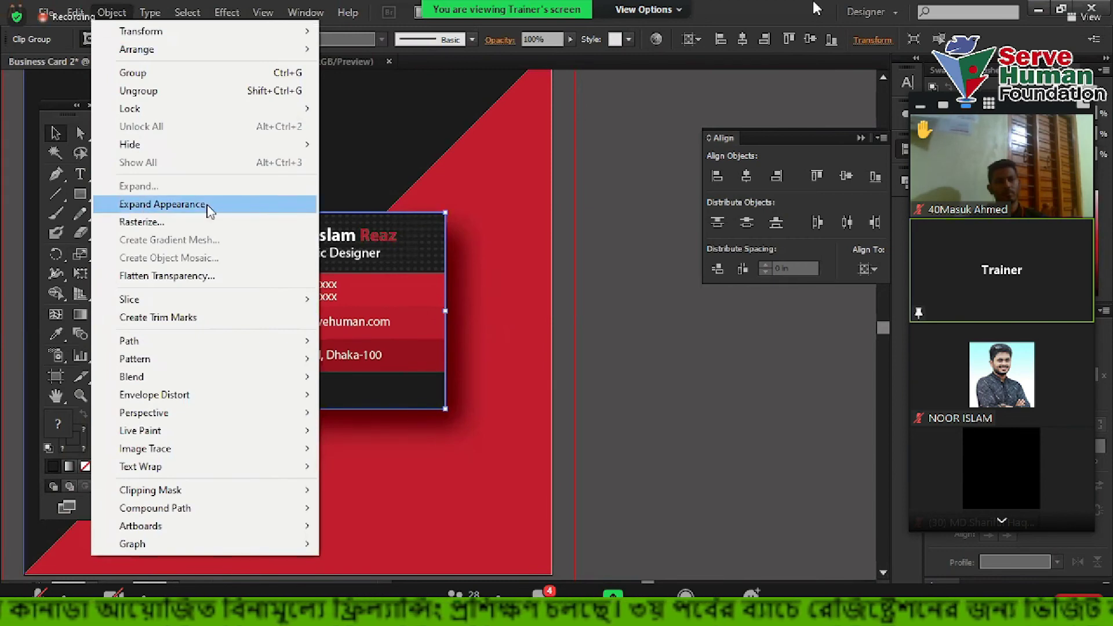
pyautogui.click(144, 204)
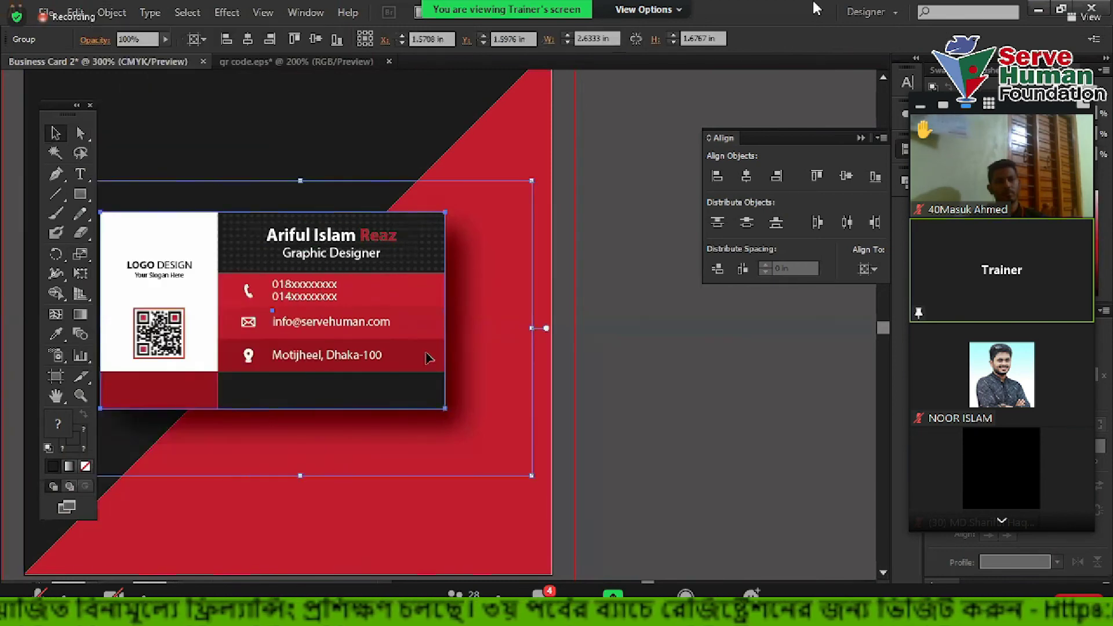
pyautogui.click(110, 13)
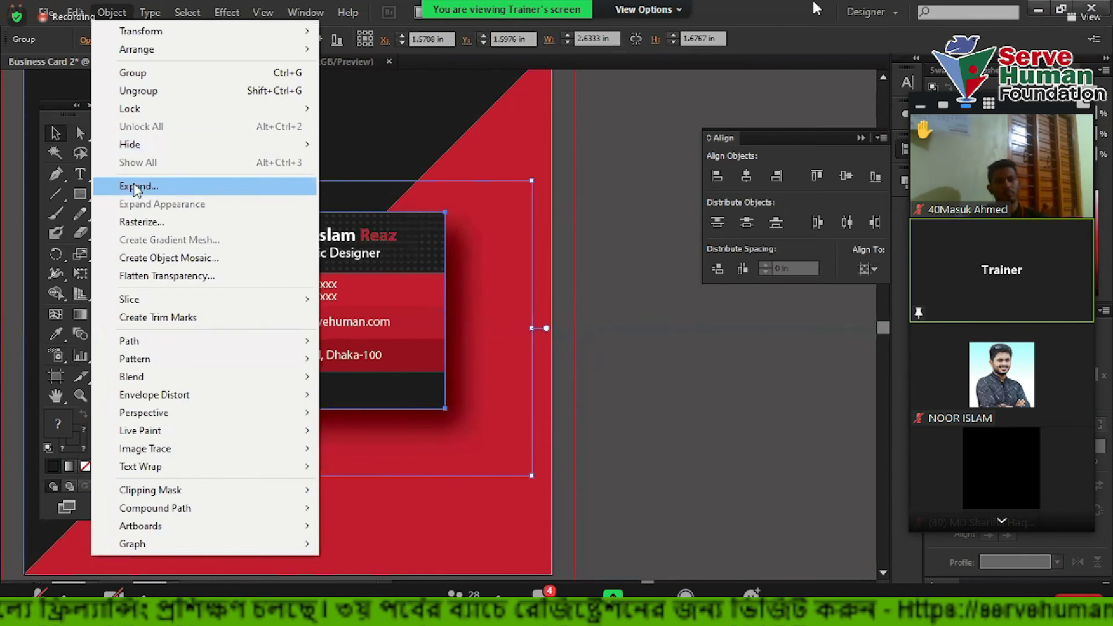
pyautogui.click(137, 186)
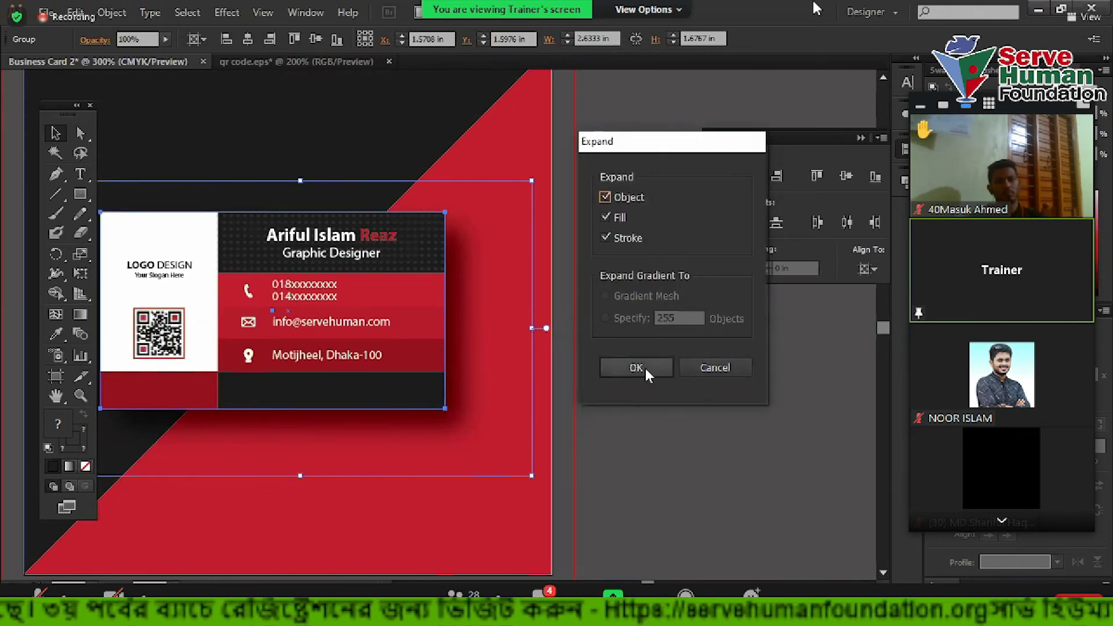
pyautogui.click(637, 368)
# Test-move the expanded shadow image, undo the move, and view the whole artboard
pyautogui.click(671, 387)
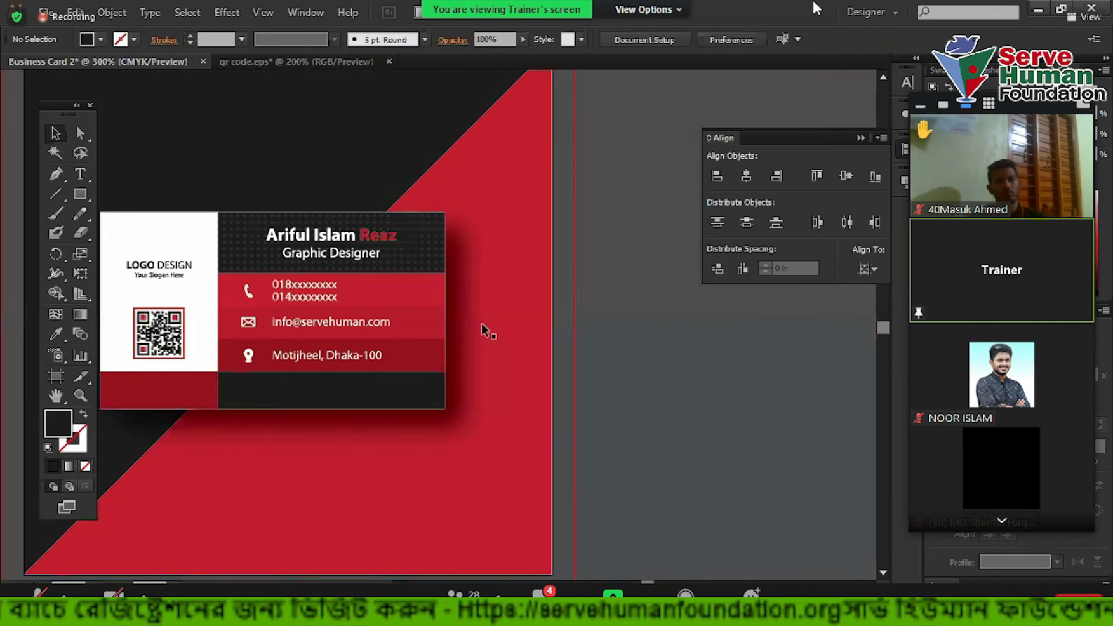
pyautogui.click(521, 326)
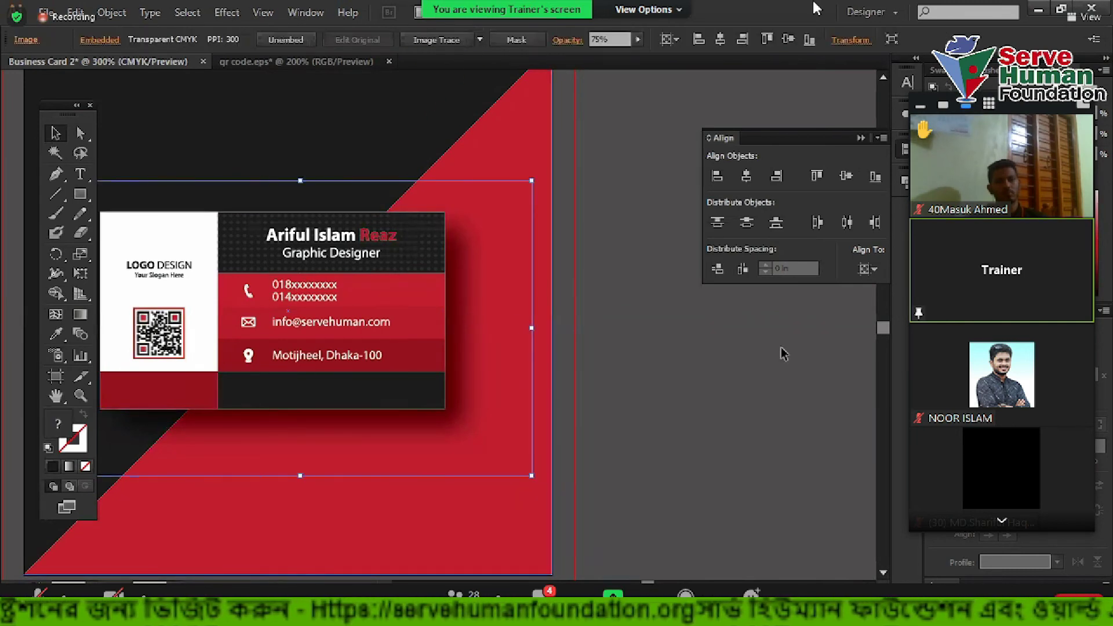
pyautogui.moveTo(474, 303); pyautogui.dragTo(601, 382)
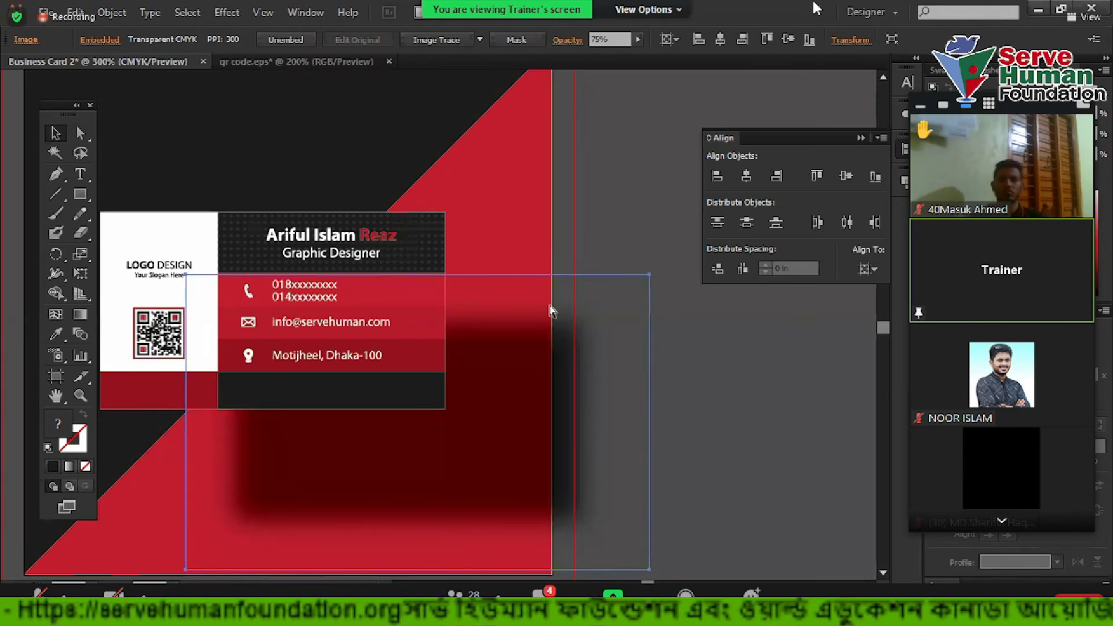
pyautogui.hotkey('ctrl', 'z')
pyautogui.click(697, 406)
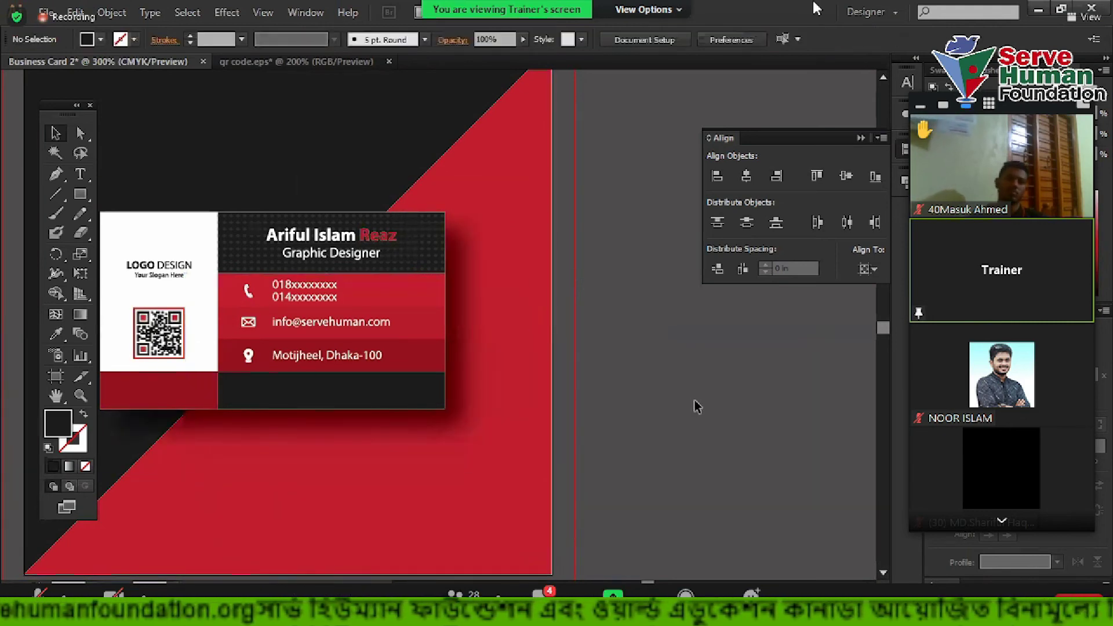
pyautogui.scroll(-2, 670, 402)
pyautogui.moveTo(752, 417); pyautogui.dragTo(672, 431)
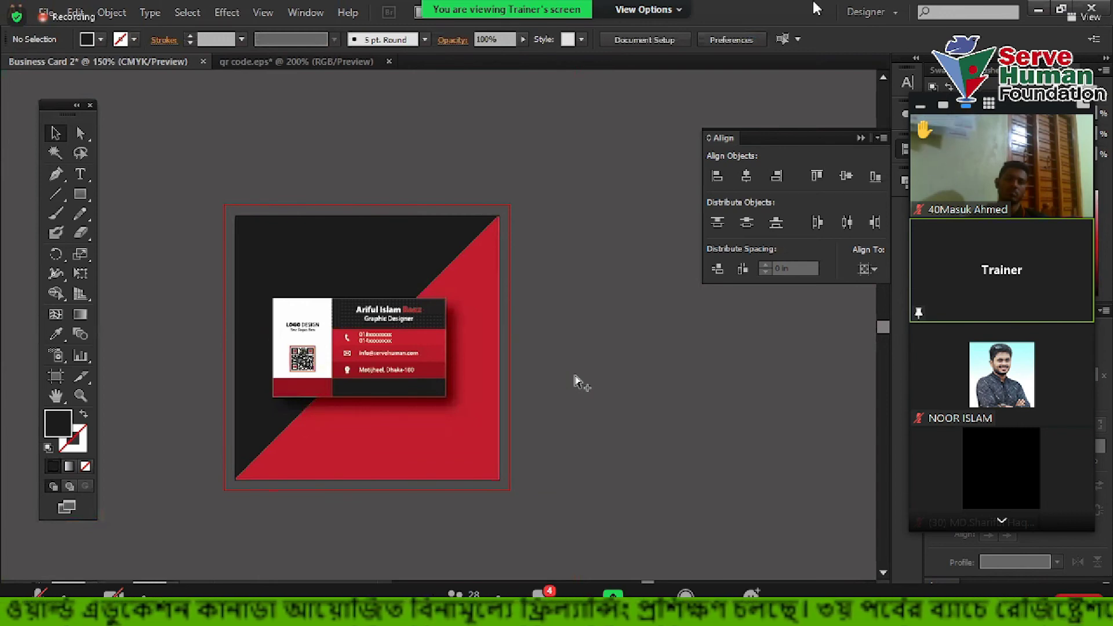
# In Save for Web, set the JPEG export size to 300% (648 × 648)
pyautogui.hotkey('ctrl', 'alt', 'shift', 's')
pyautogui.click(976, 545)
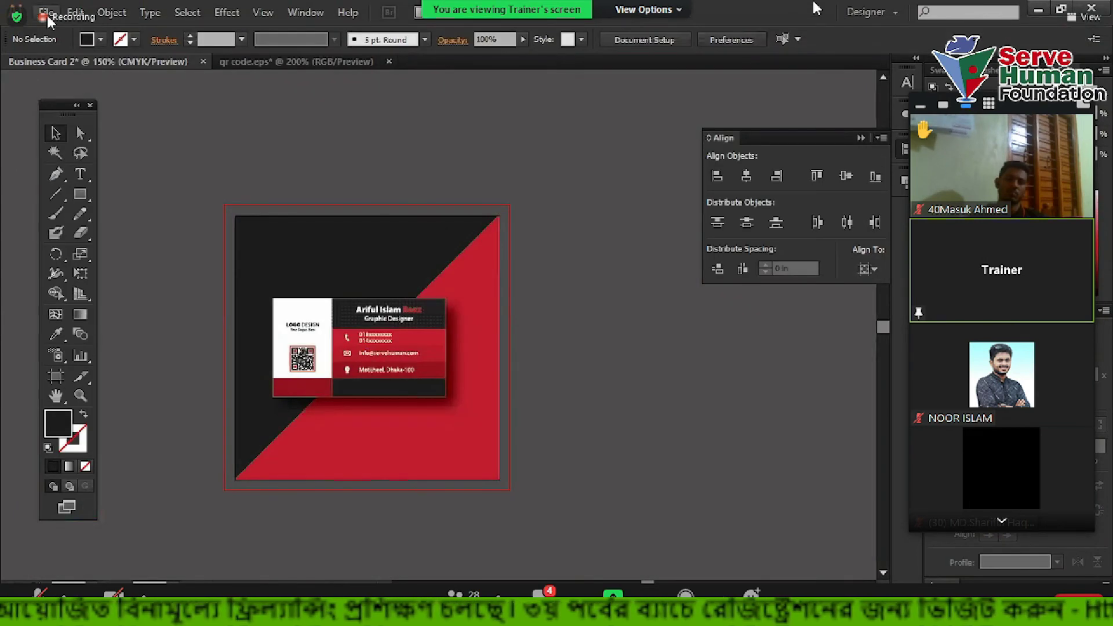
pyautogui.click(46, 13)
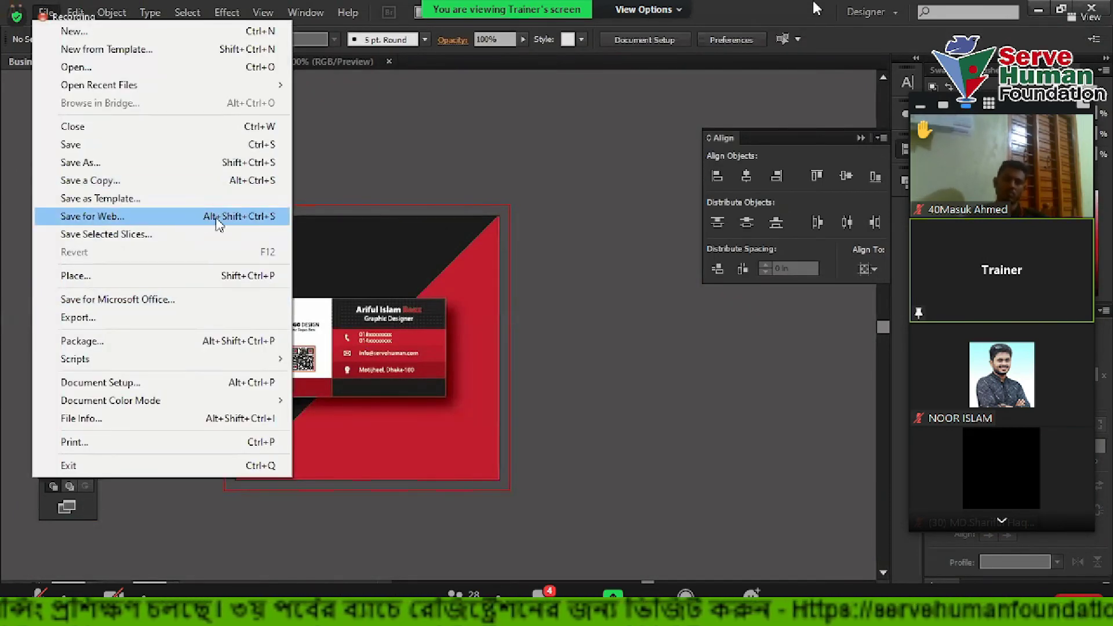
pyautogui.click(177, 223)
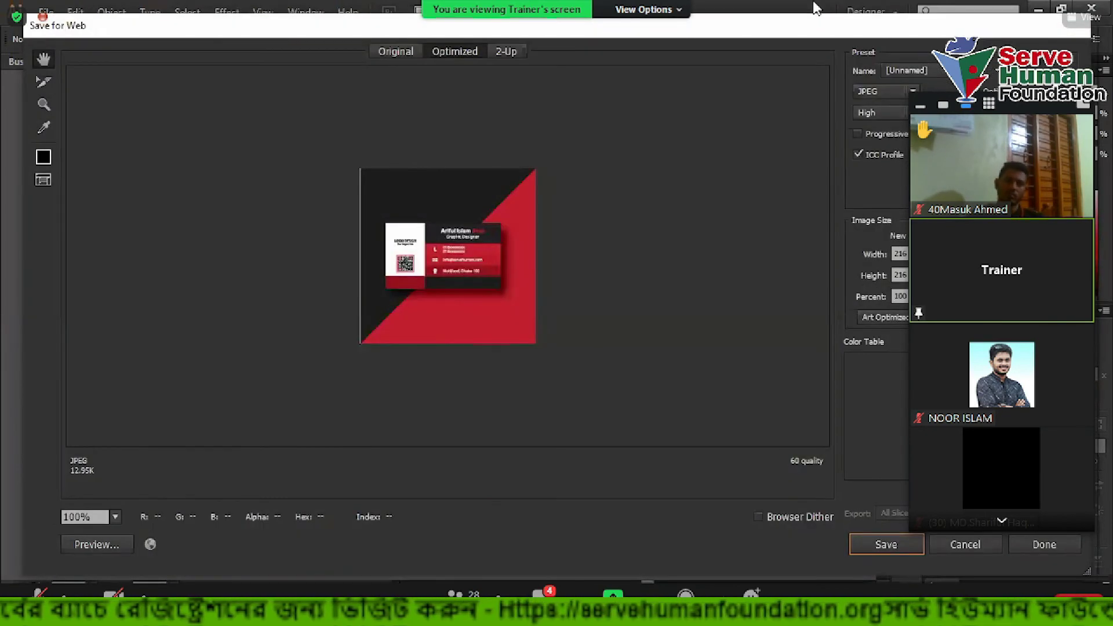
pyautogui.click(786, 297)
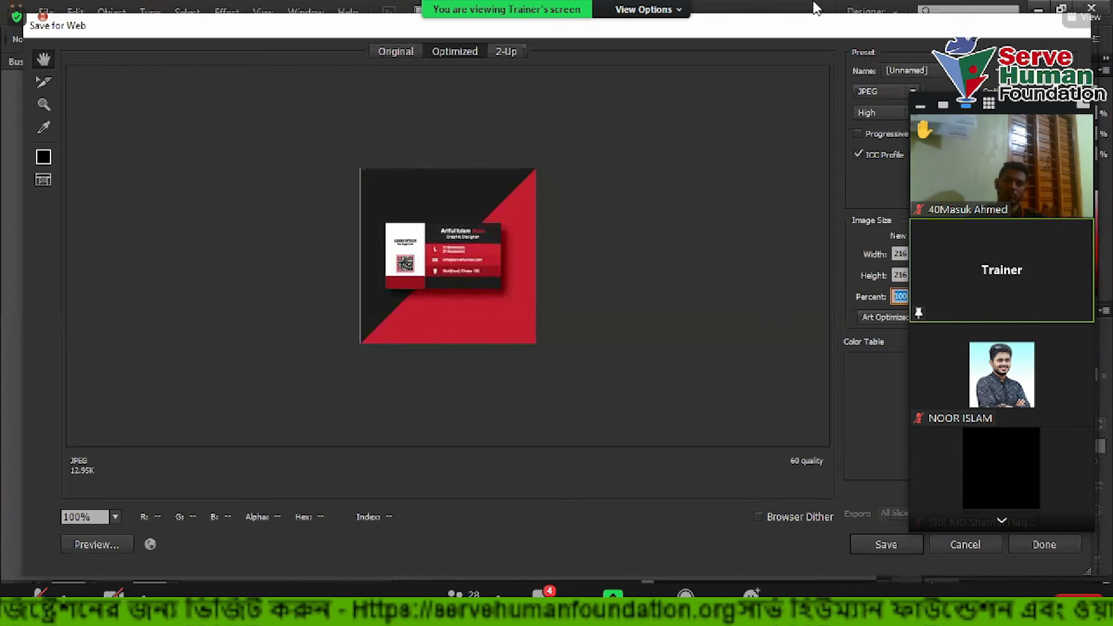
pyautogui.write('300')
pyautogui.press('Tab')
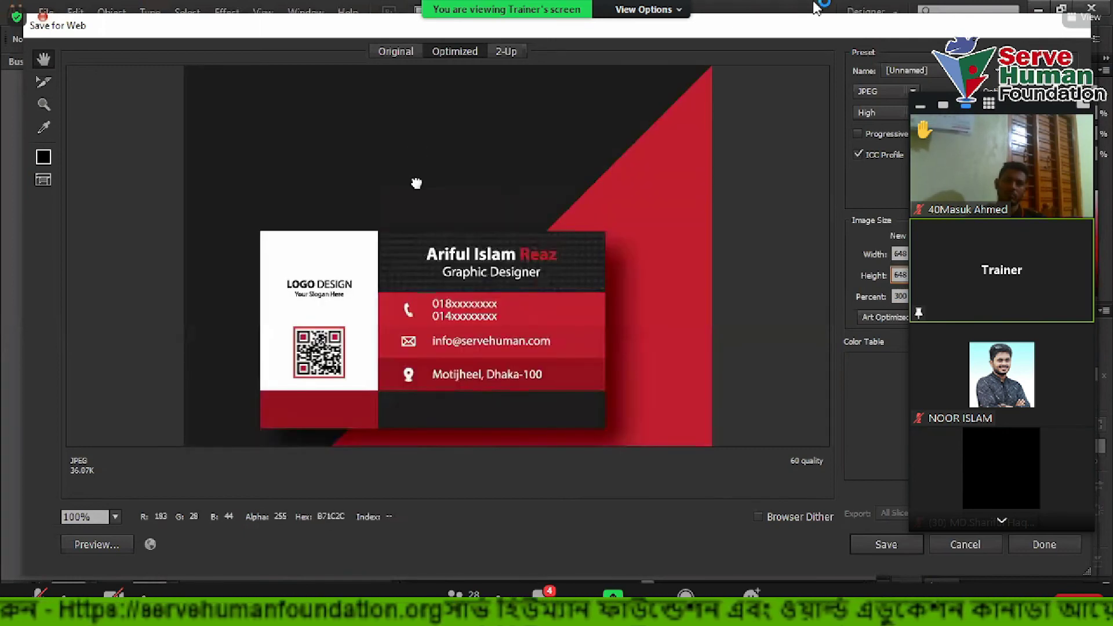
pyautogui.moveTo(413, 234); pyautogui.dragTo(415, 87)
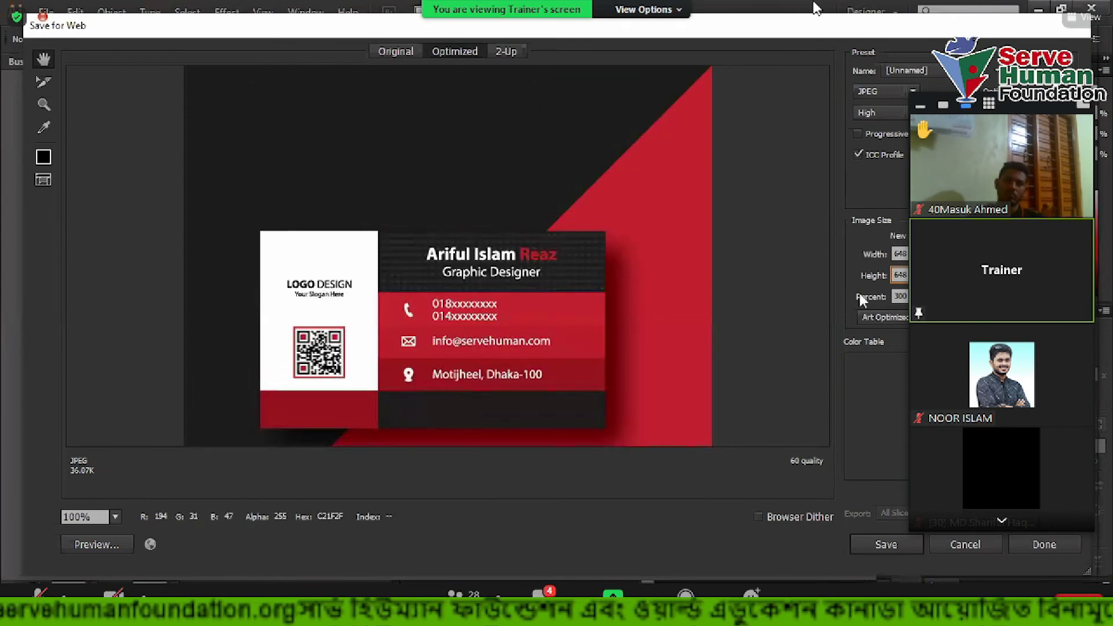
pyautogui.press('Tab')
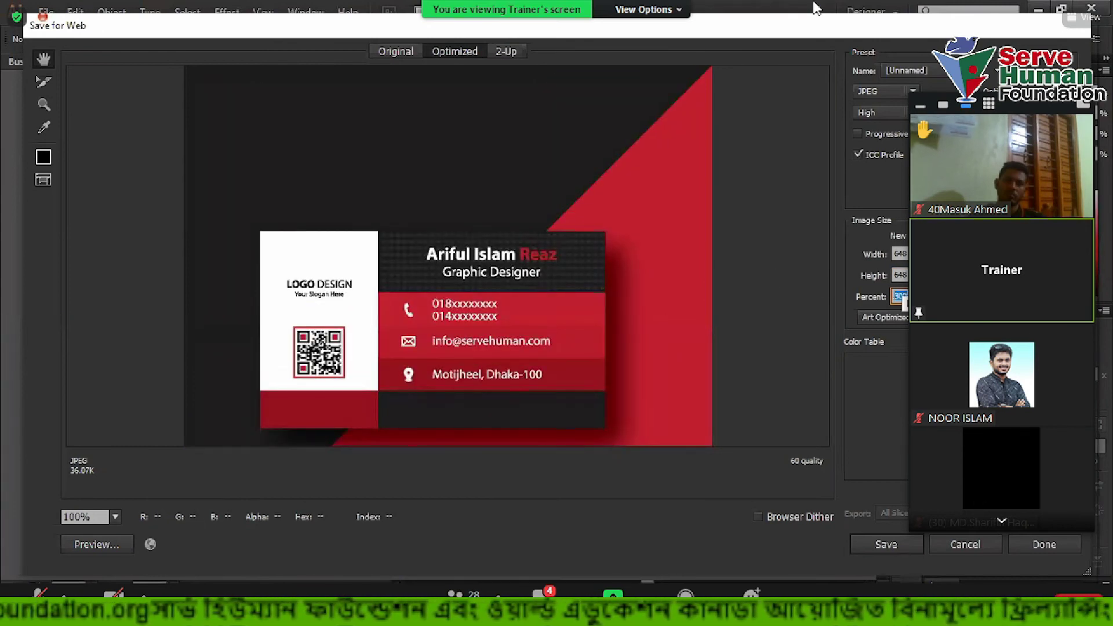
pyautogui.click(899, 274)
pyautogui.hotkey('shift', 'Tab')
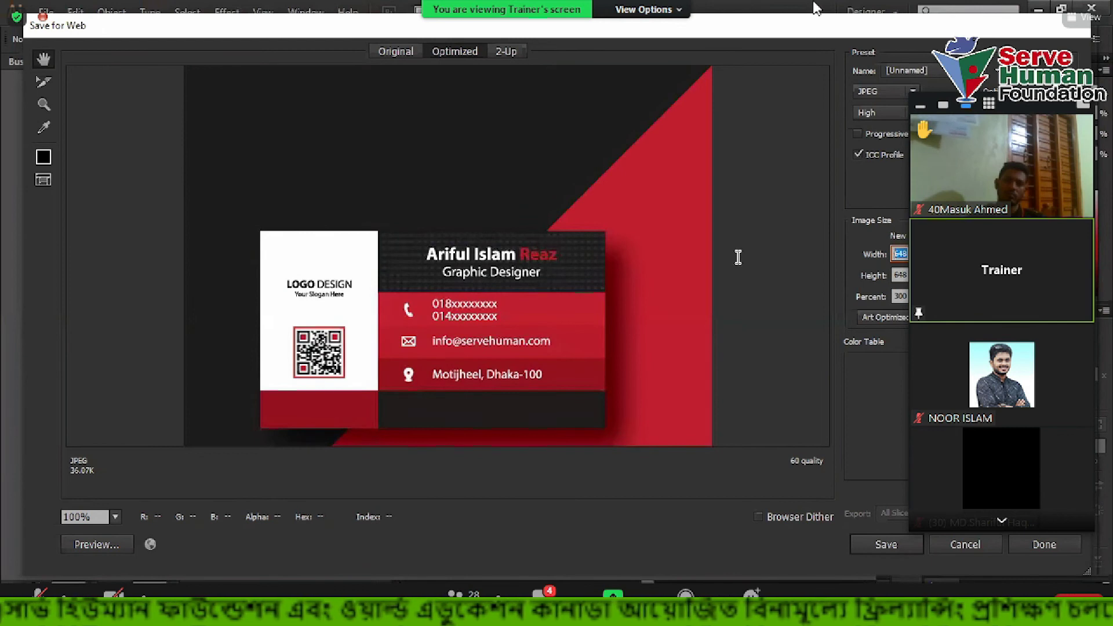
pyautogui.scroll(-3, 546, 169)
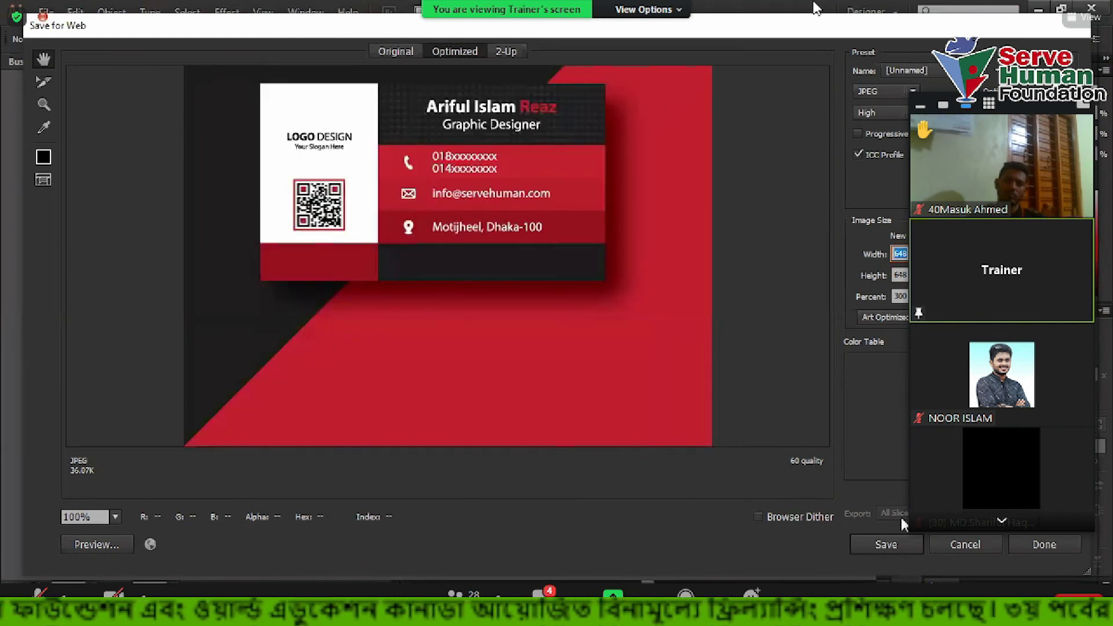
pyautogui.click(759, 349)
# Save the JPEG as Business-Card-2.jpg on the Desktop and minimize Illustrator
pyautogui.press('Return')
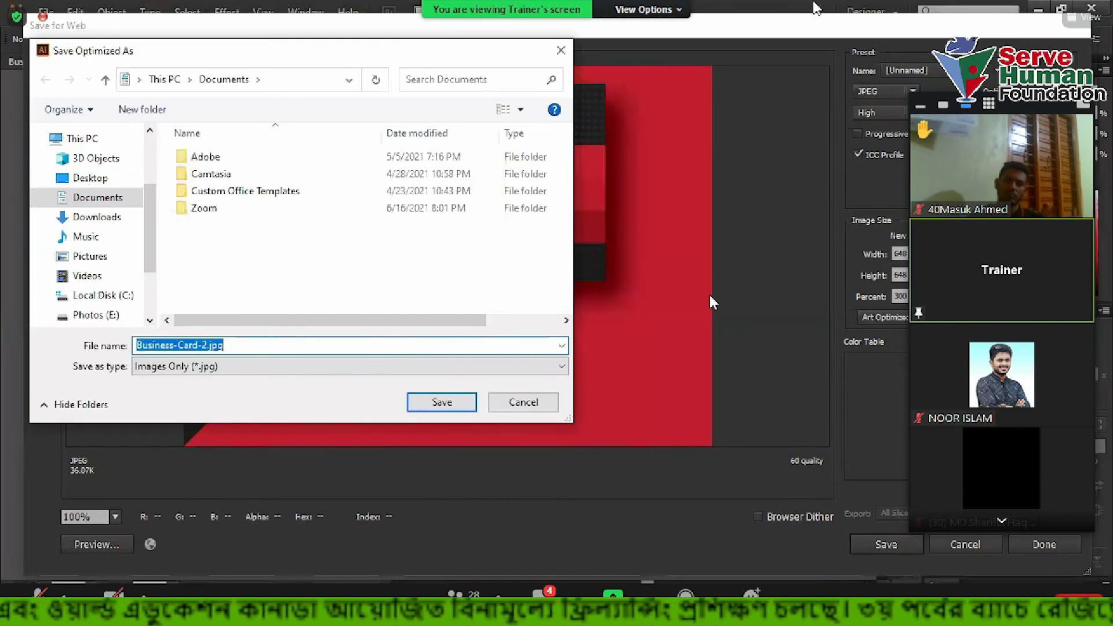
pyautogui.click(82, 180)
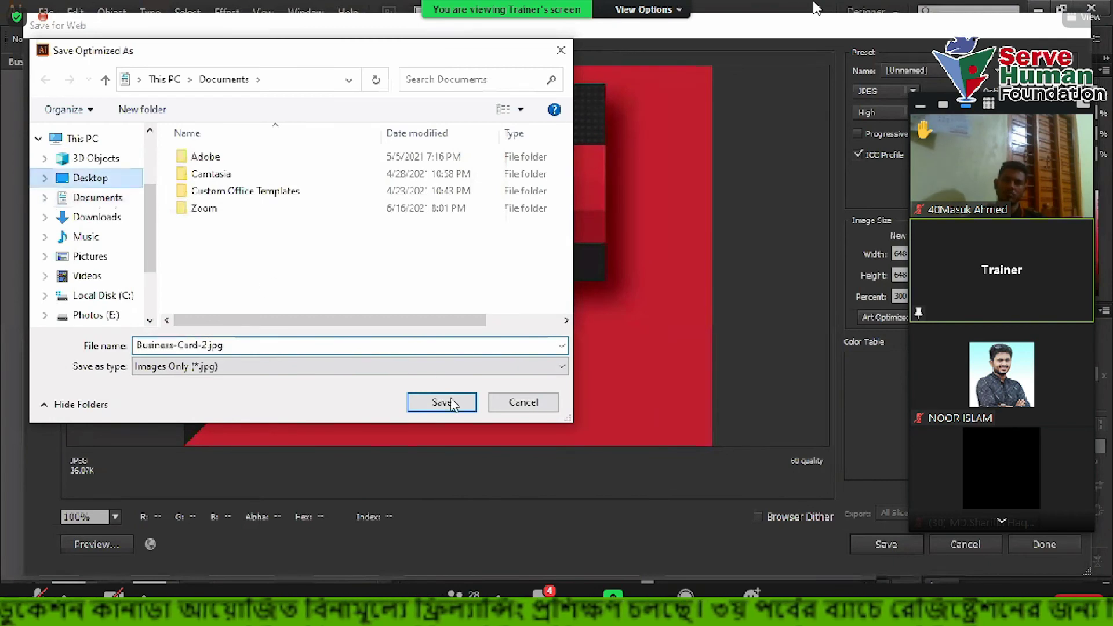
pyautogui.click(452, 403)
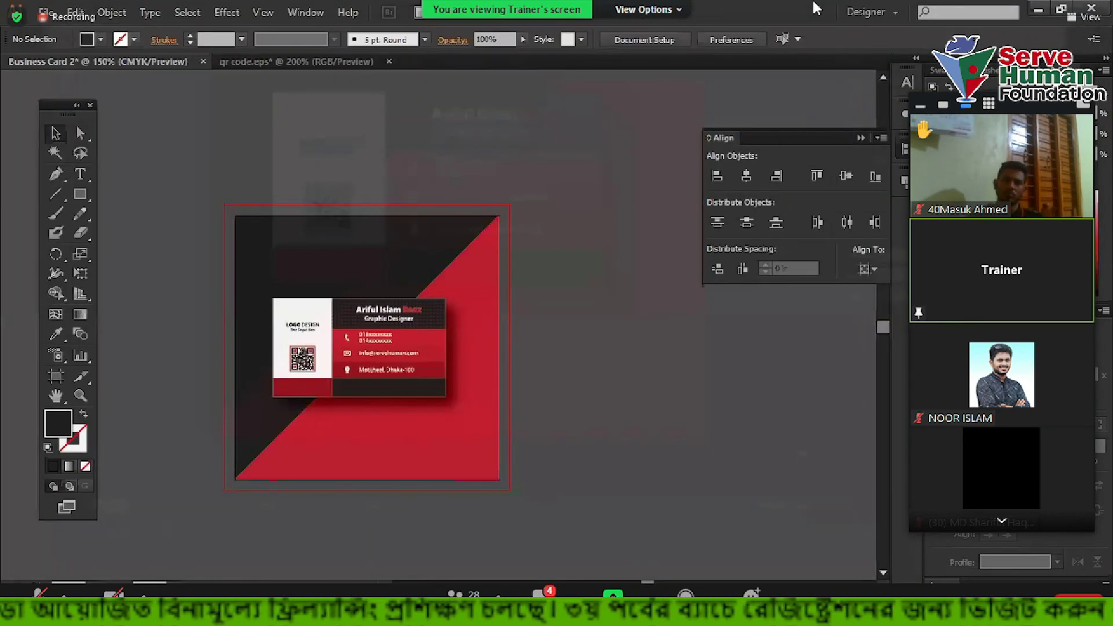
pyautogui.press('super+d')
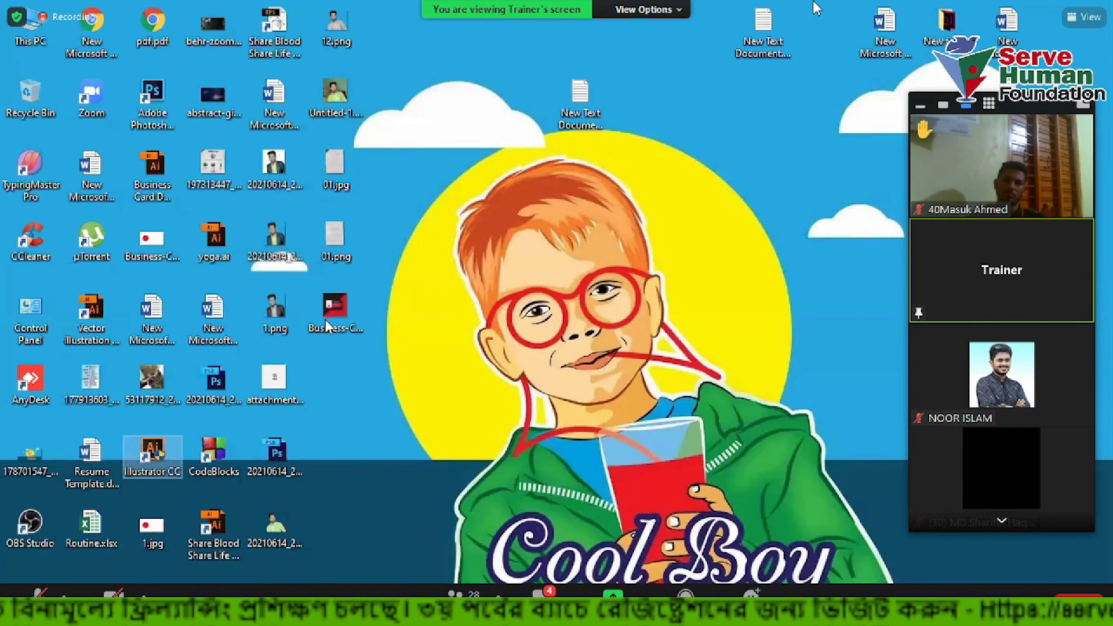
# Open Business-Card-2.jpg from the desktop in Photos and zoom in and out to inspect it
pyautogui.doubleClick(326, 324)
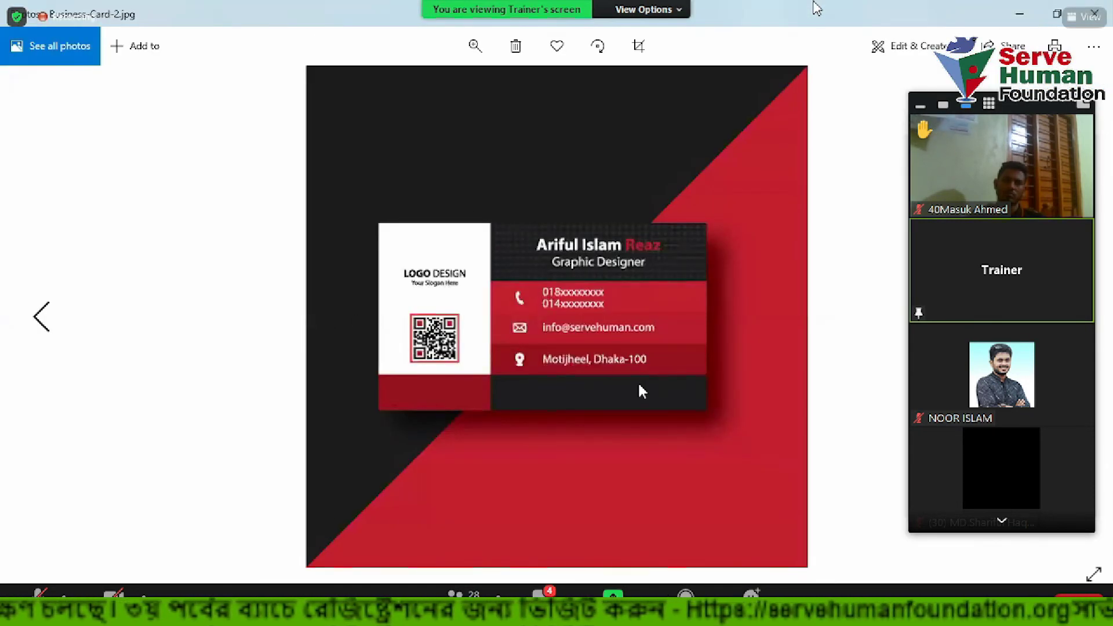
pyautogui.scroll(3, 593, 328)
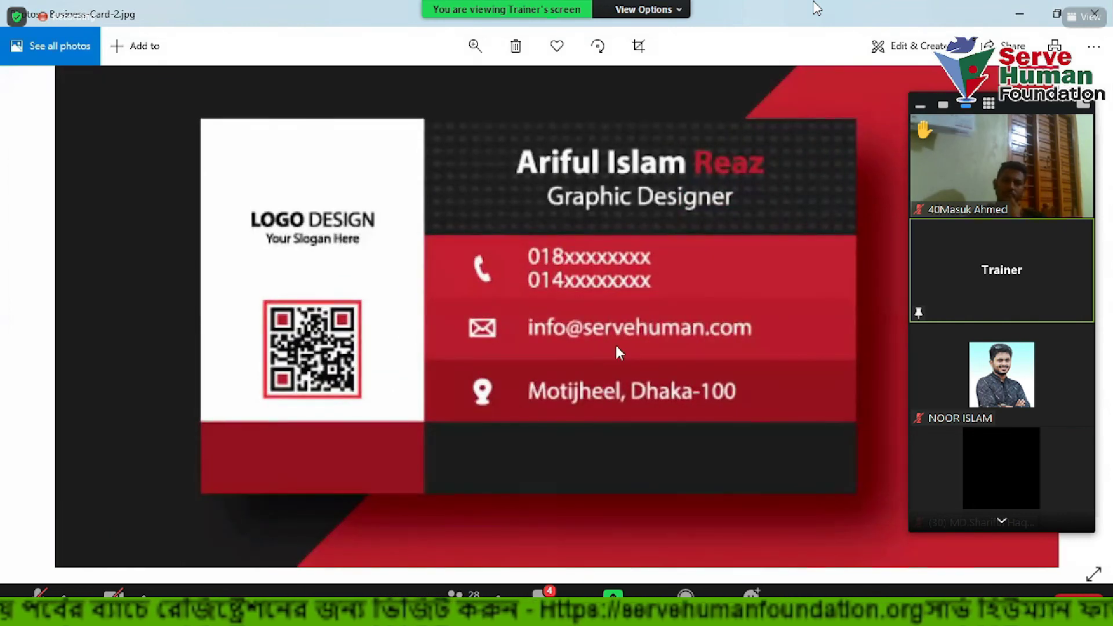
pyautogui.scroll(-3, 615, 346)
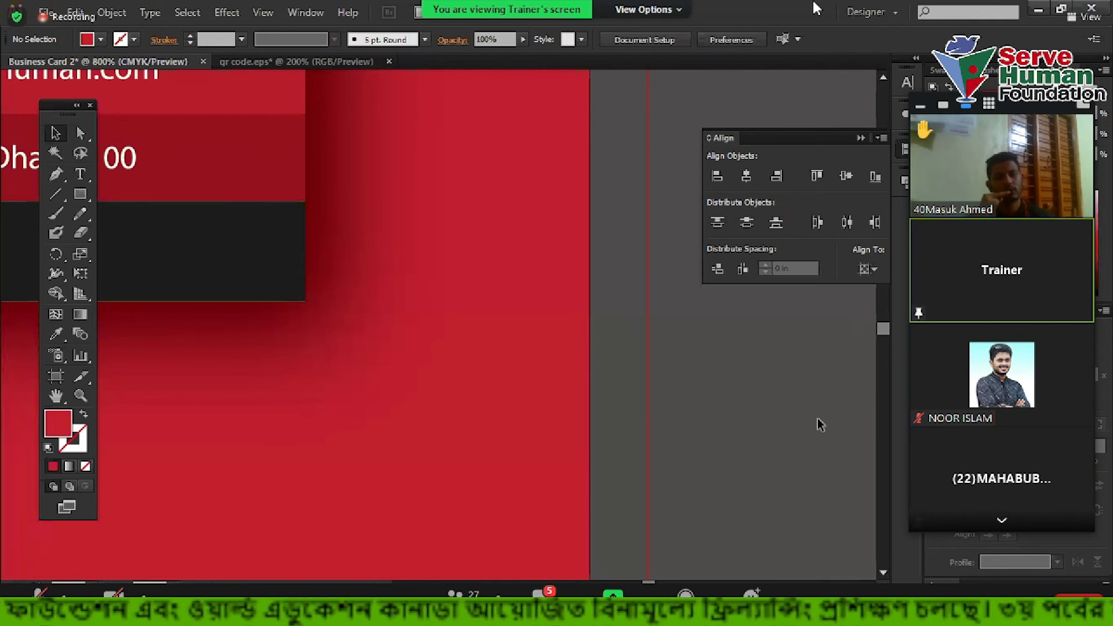
# Zoom out to 300% and select the red diagonal background triangle
pyautogui.scroll(-2, 820, 425)
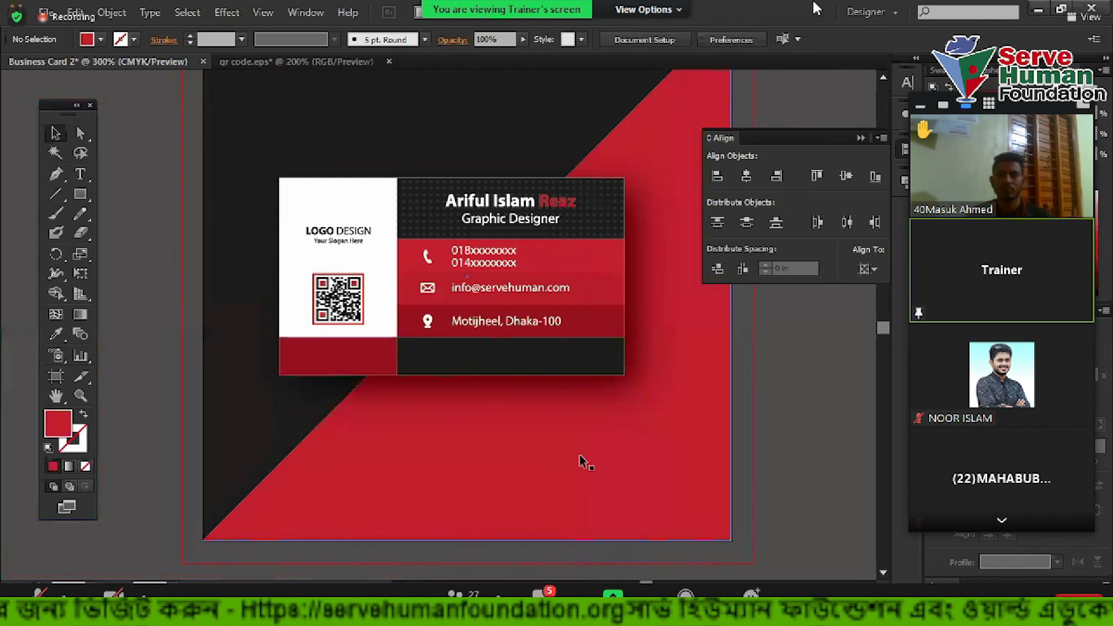
pyautogui.scroll(-3, 584, 462)
pyautogui.click(304, 353)
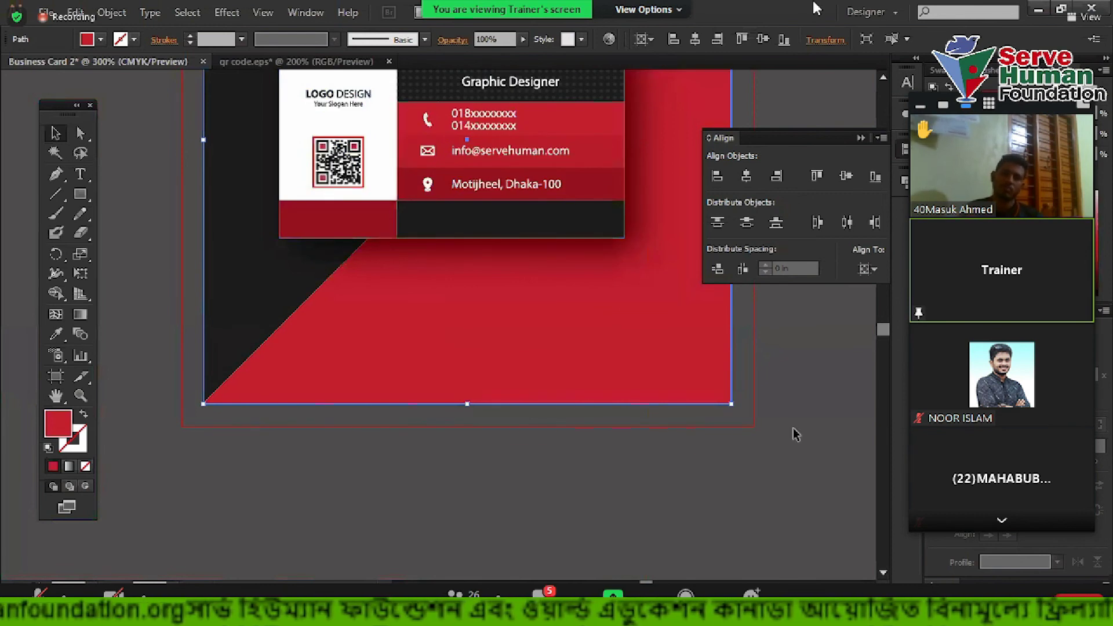
pyautogui.scroll(3, 795, 435)
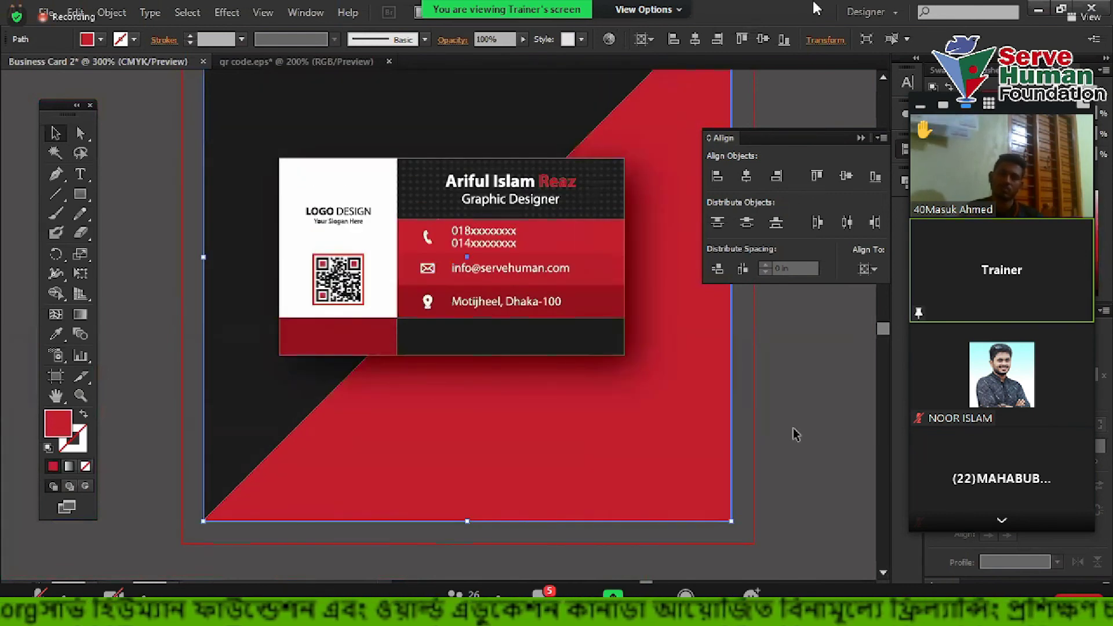